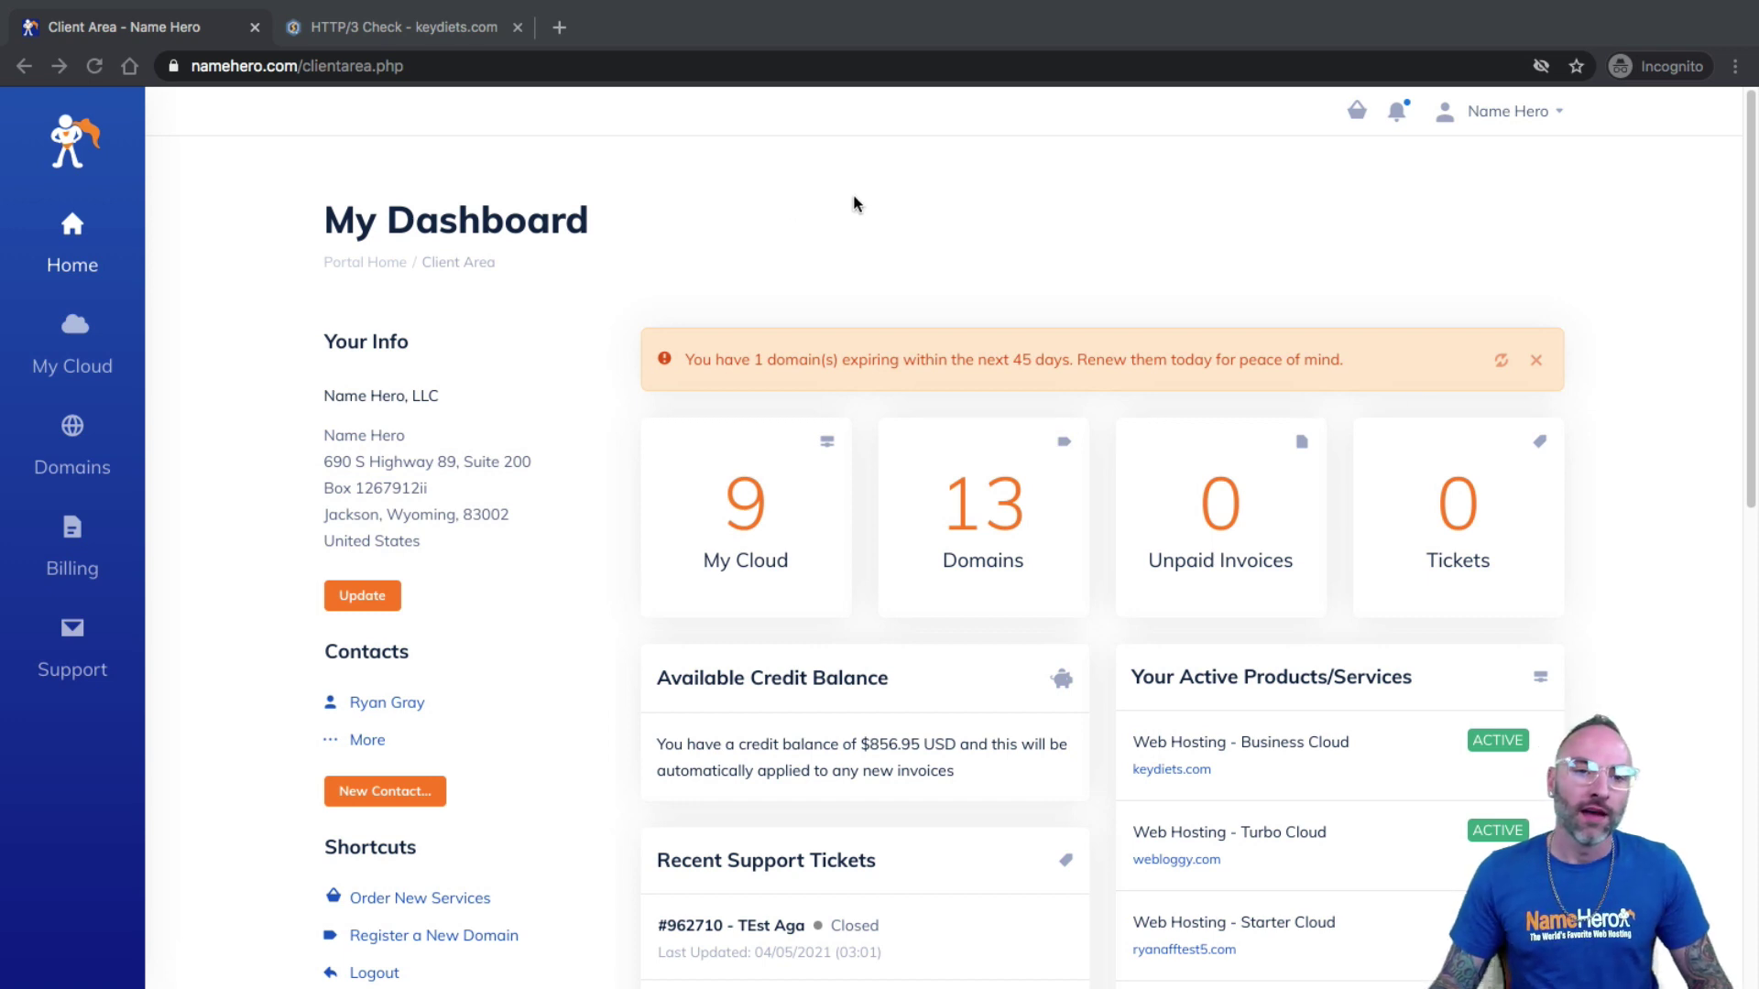
Filter My Products & Services by 'key' and open the Web Hosting - Business Cloud keydiets.com plan.
{"action": "left_click", "coordinate": [813, 212]}
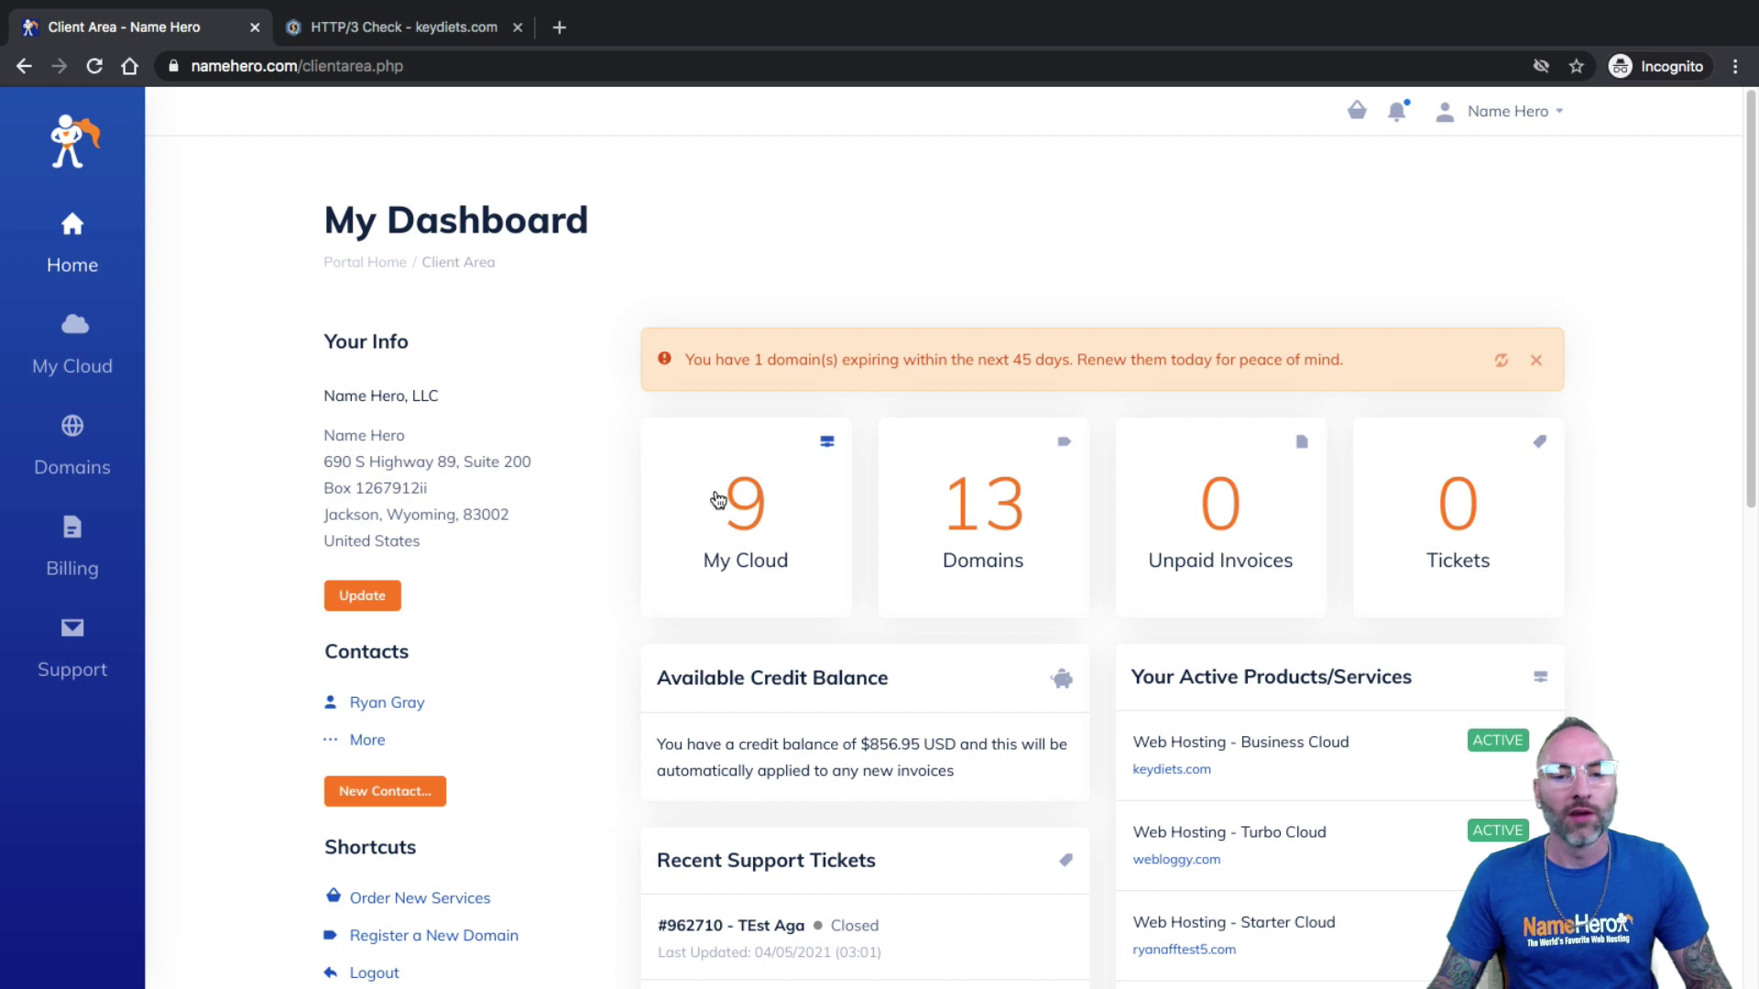
{"action": "left_click", "coordinate": [738, 503]}
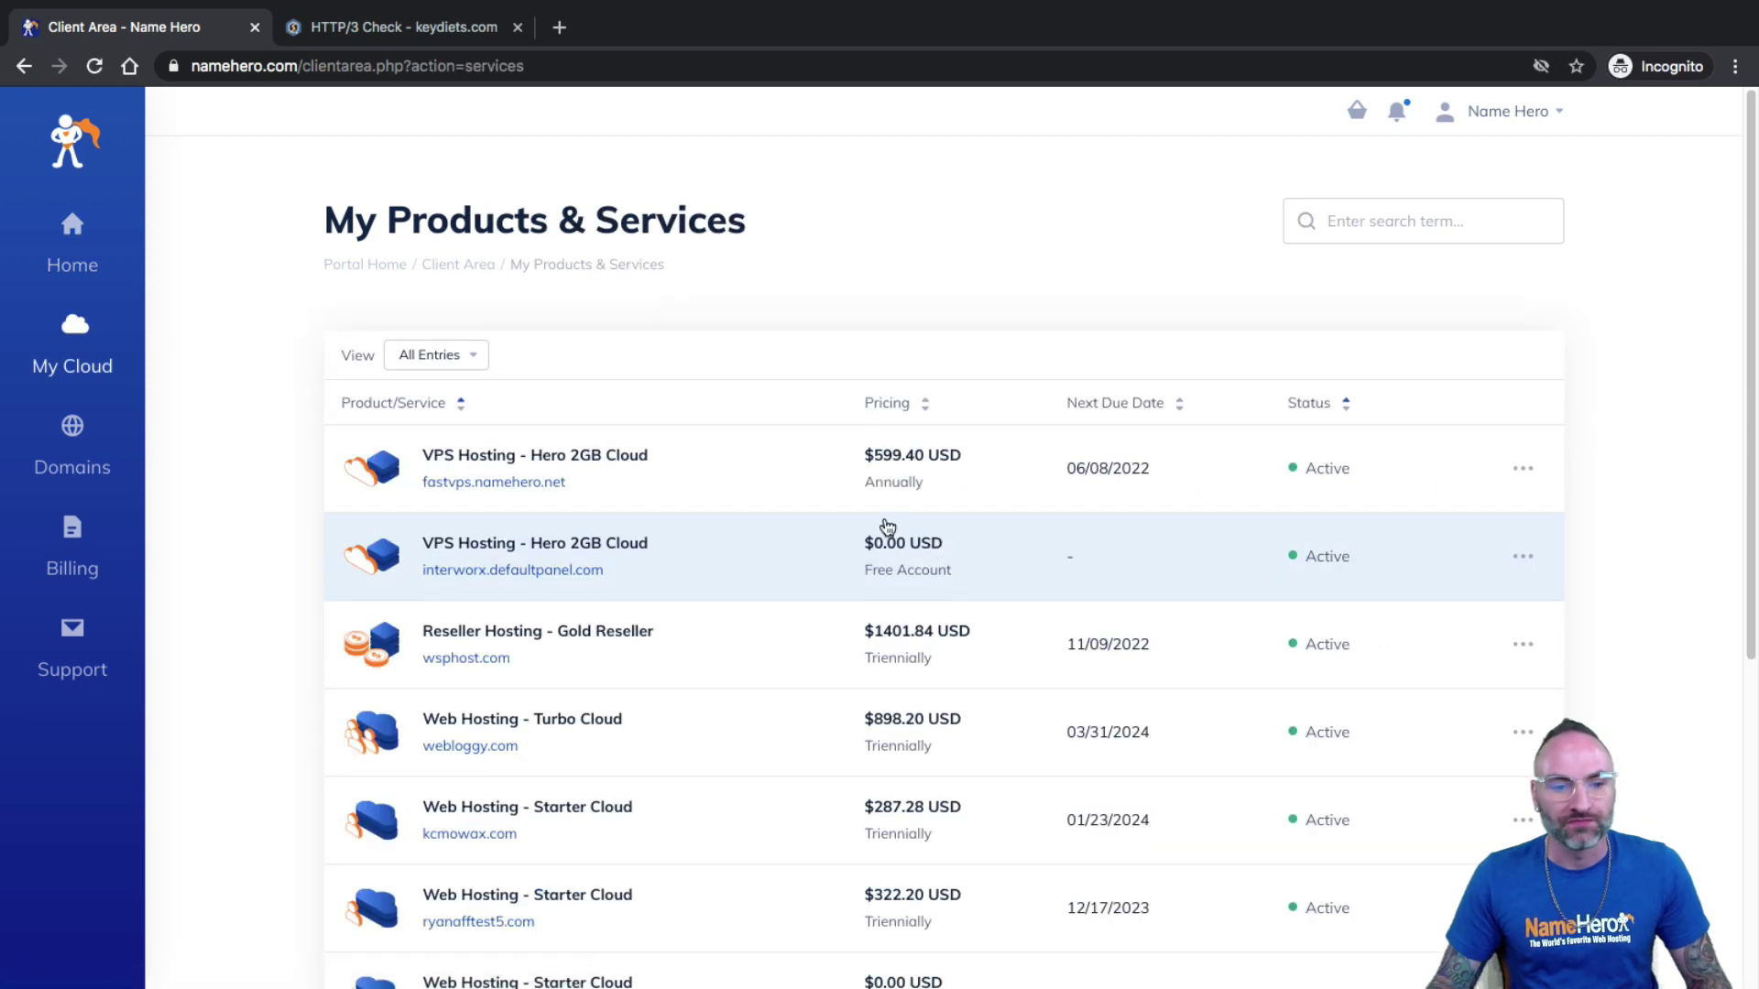
{"action": "scroll", "coordinate": [883, 531], "scroll_direction": "down", "scroll_amount": 1}
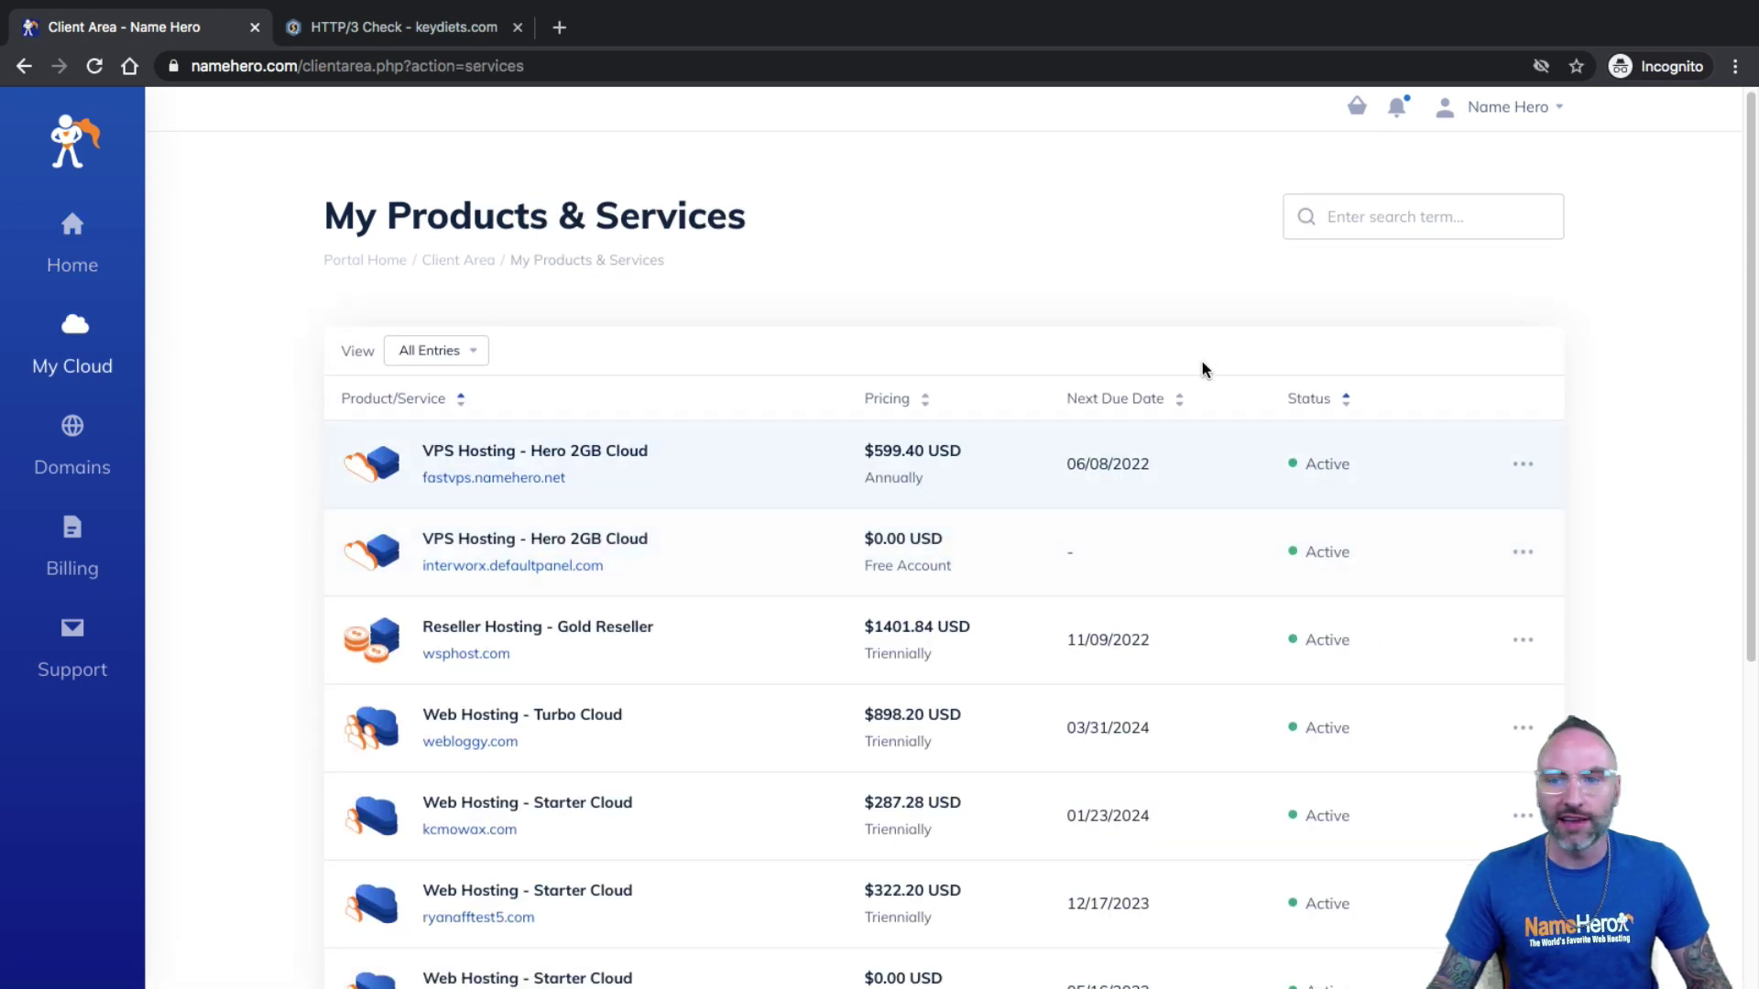
{"action": "left_click", "coordinate": [1388, 204]}
{"action": "type", "text": "key"}
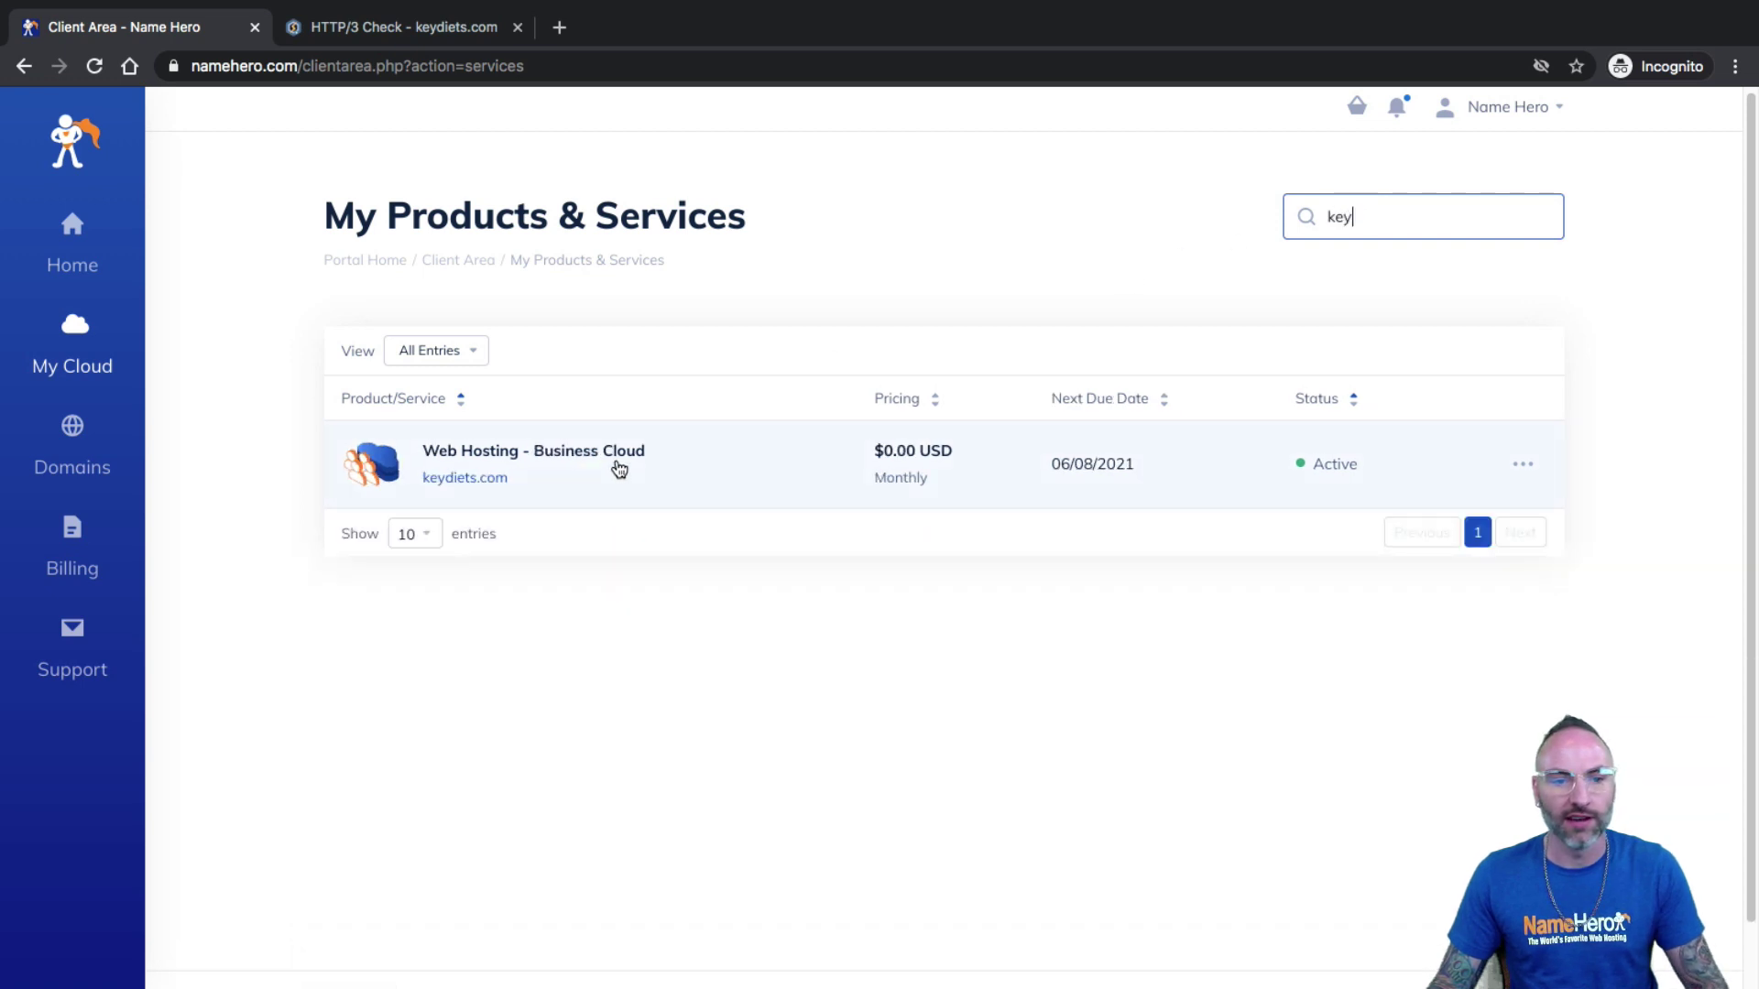
{"action": "left_click", "coordinate": [572, 467]}
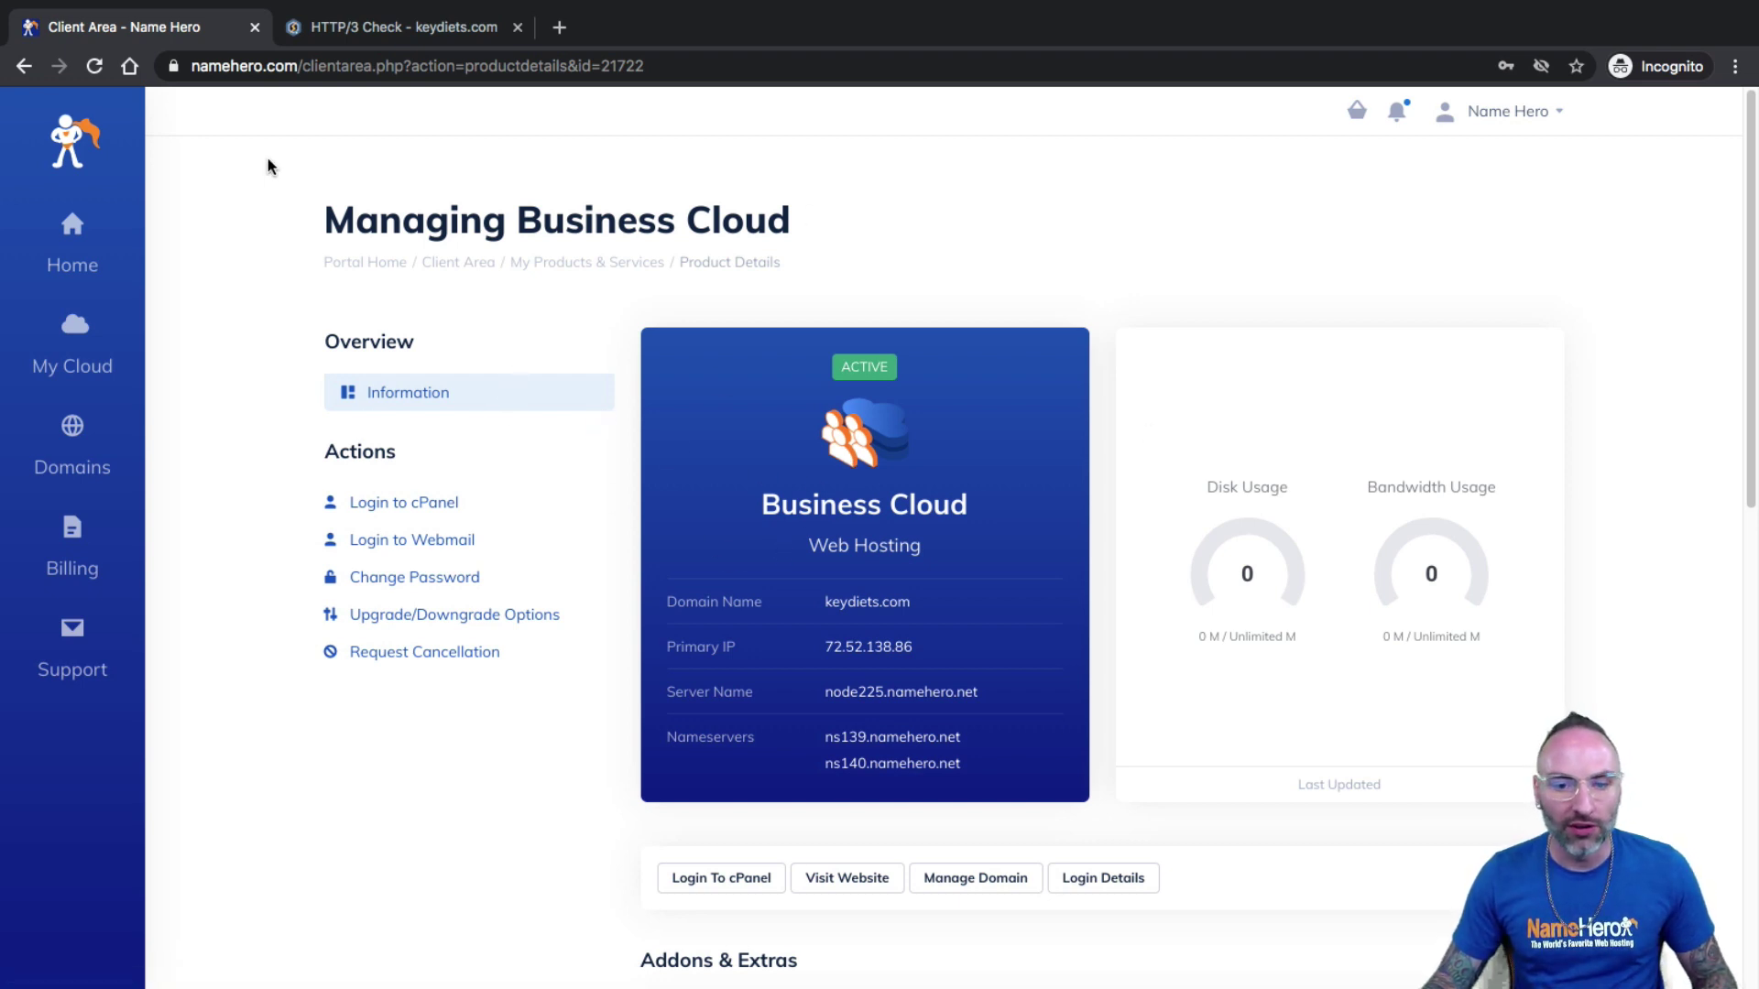
Rerun the HTTP/3 Check test for keydiets.com.
{"action": "left_click", "coordinate": [377, 37]}
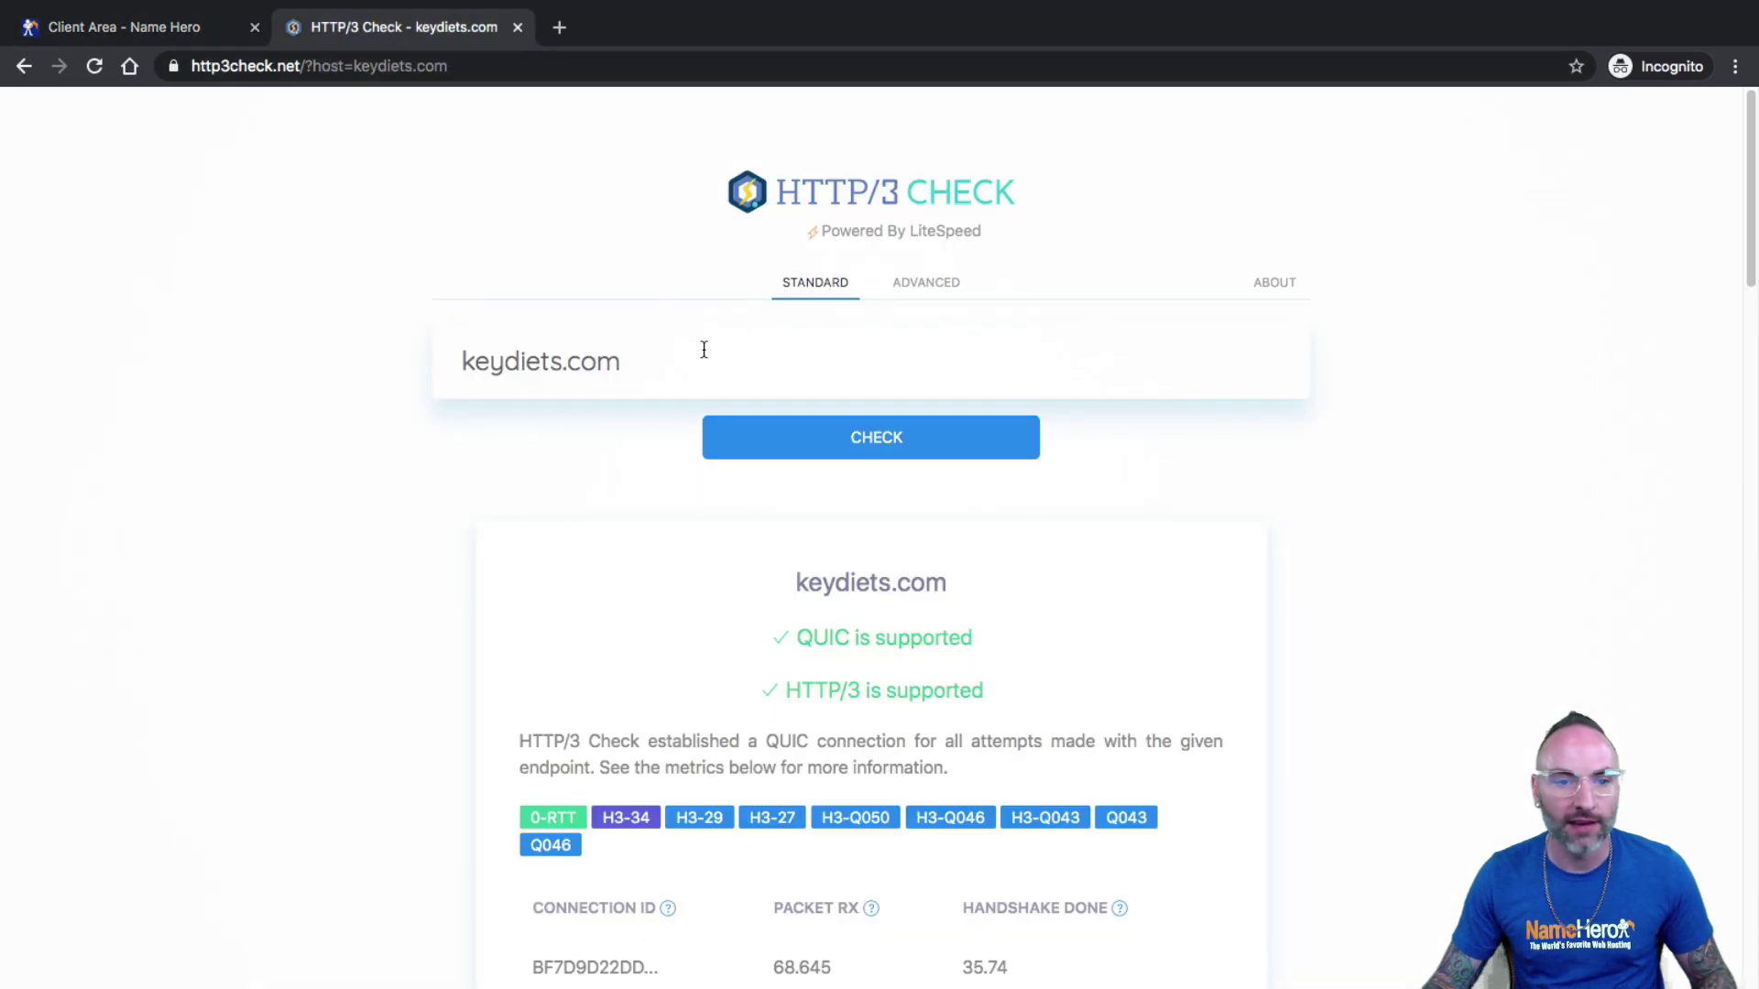
{"action": "mouse_move", "coordinate": [687, 355]}
{"action": "left_mouse_down"}
{"action": "mouse_move", "coordinate": [428, 357]}
{"action": "mouse_move", "coordinate": [703, 376]}
{"action": "left_mouse_up"}
{"action": "left_click", "coordinate": [547, 362]}
{"action": "left_click", "coordinate": [860, 439]}
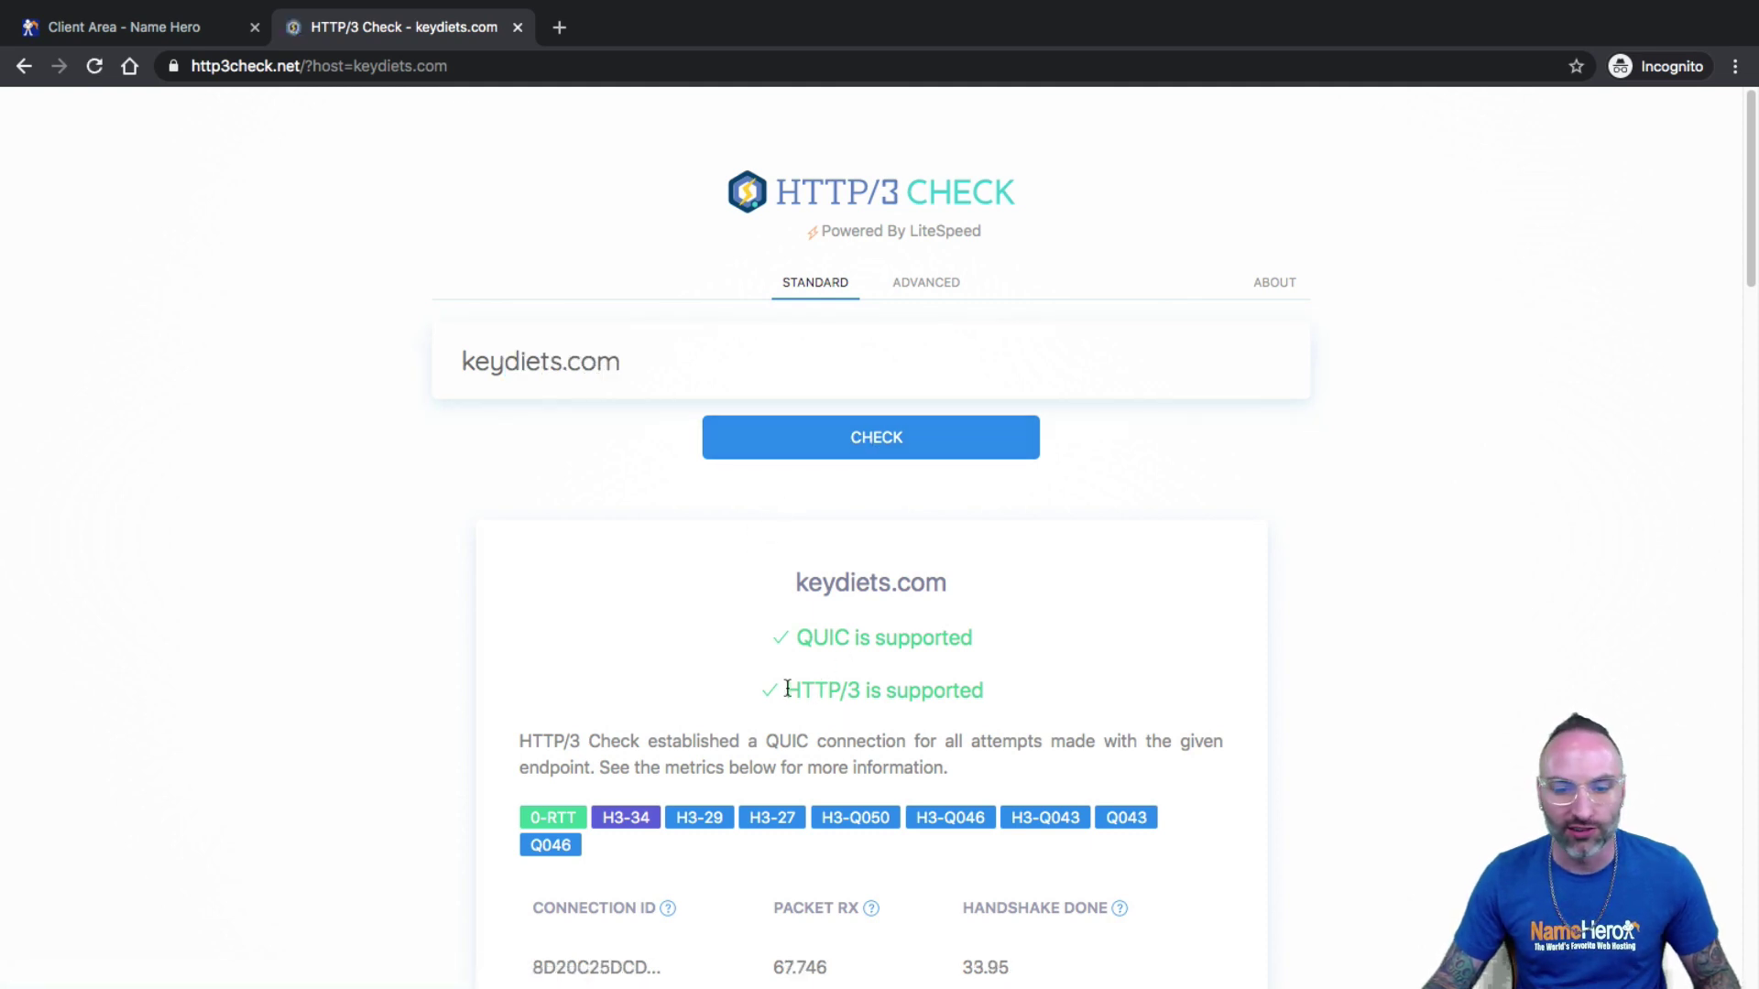
Review the results showing QUIC and HTTP/3 are supported, then return to the Client Area.
{"action": "left_click_drag", "start_coordinate": [785, 693], "coordinate": [1009, 682]}
{"action": "left_click_drag", "start_coordinate": [800, 641], "coordinate": [771, 646]}
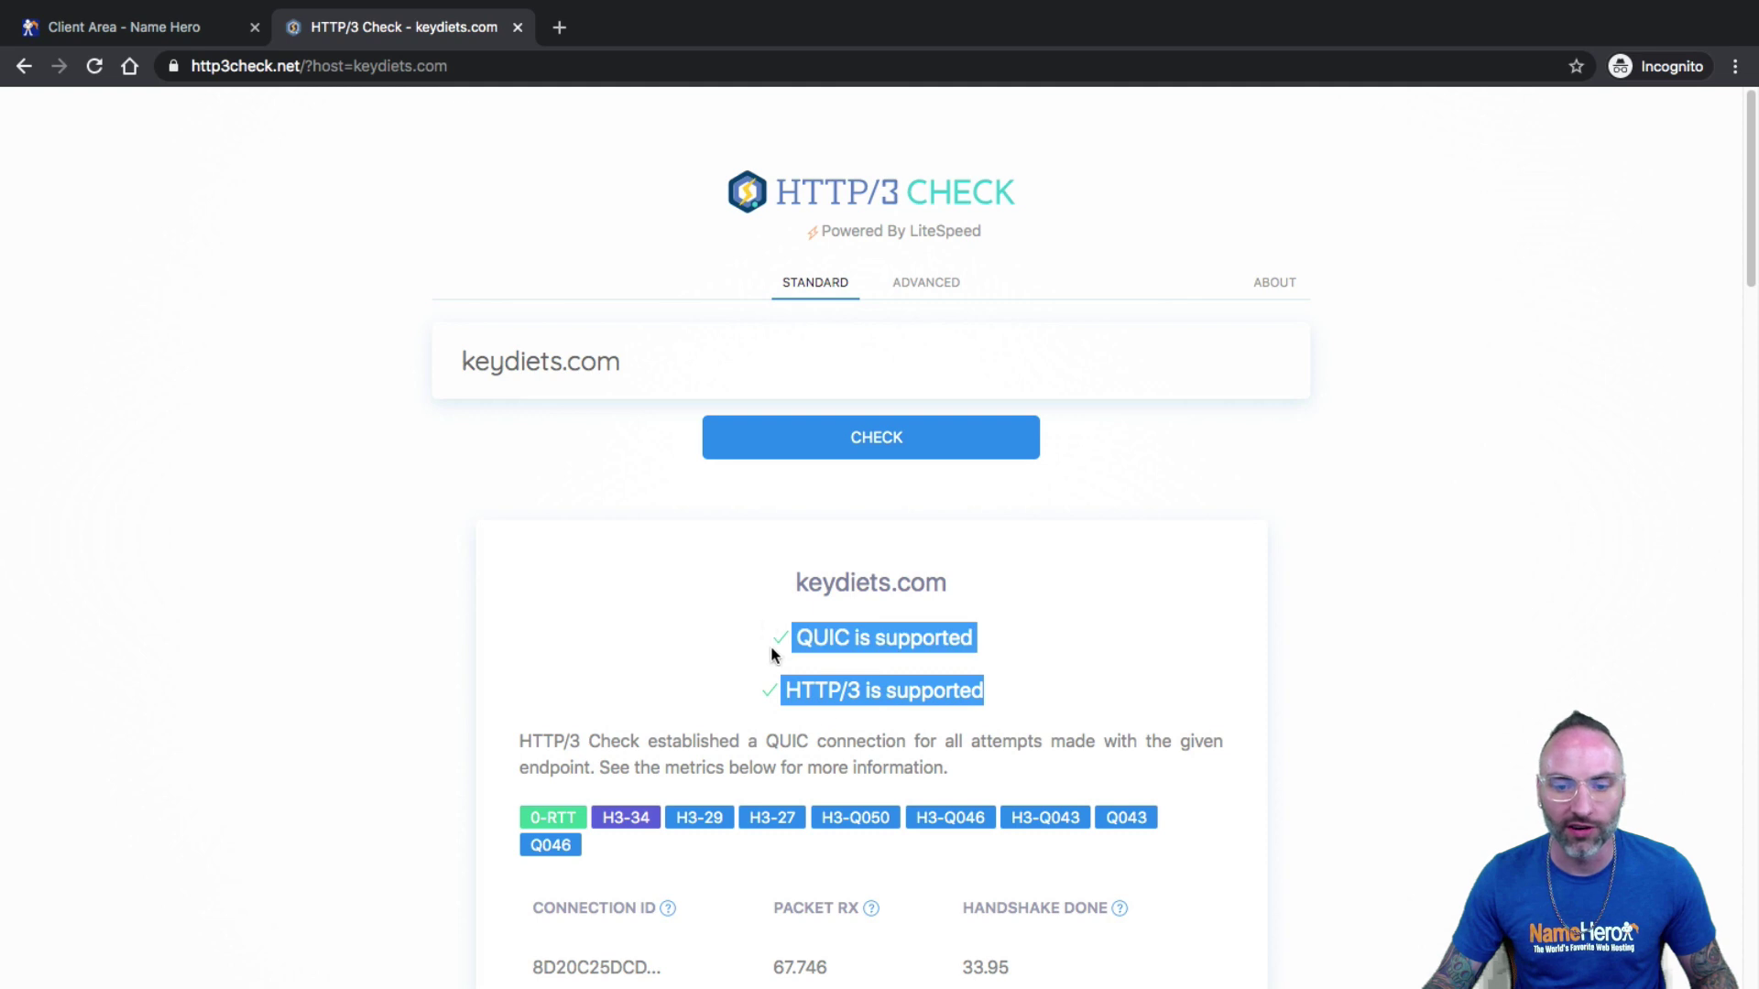
{"action": "left_click", "coordinate": [856, 701]}
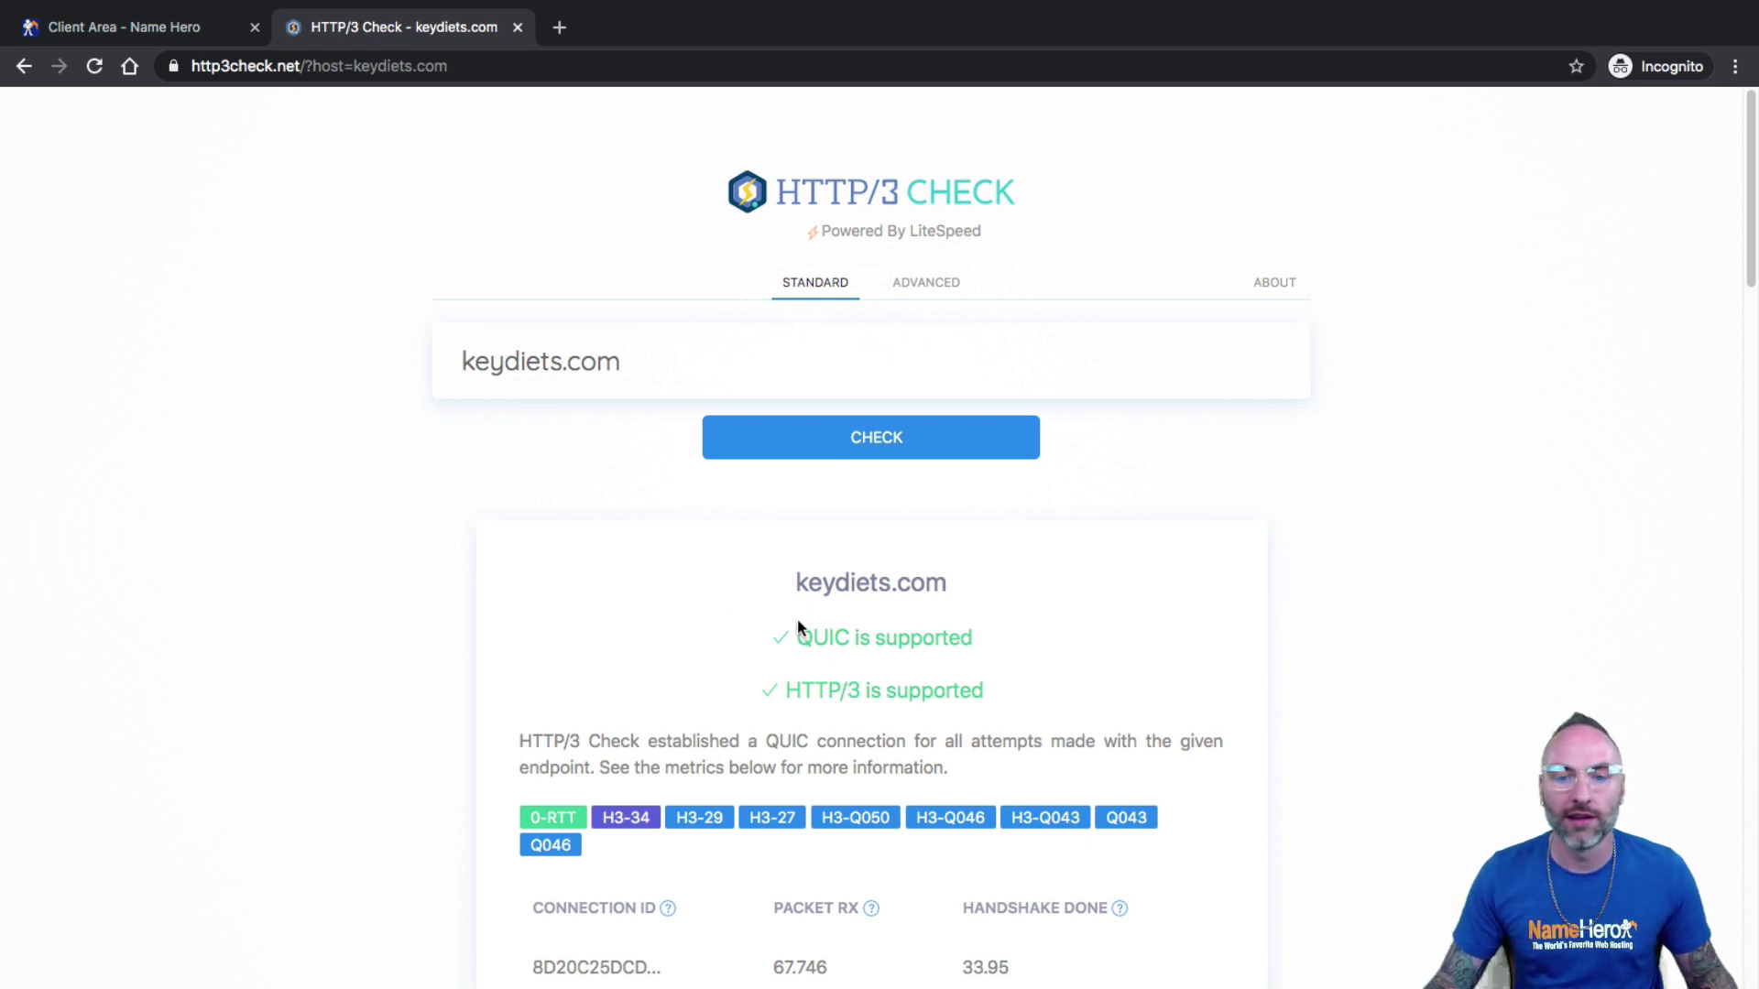
{"action": "left_click_drag", "start_coordinate": [813, 638], "coordinate": [726, 638]}
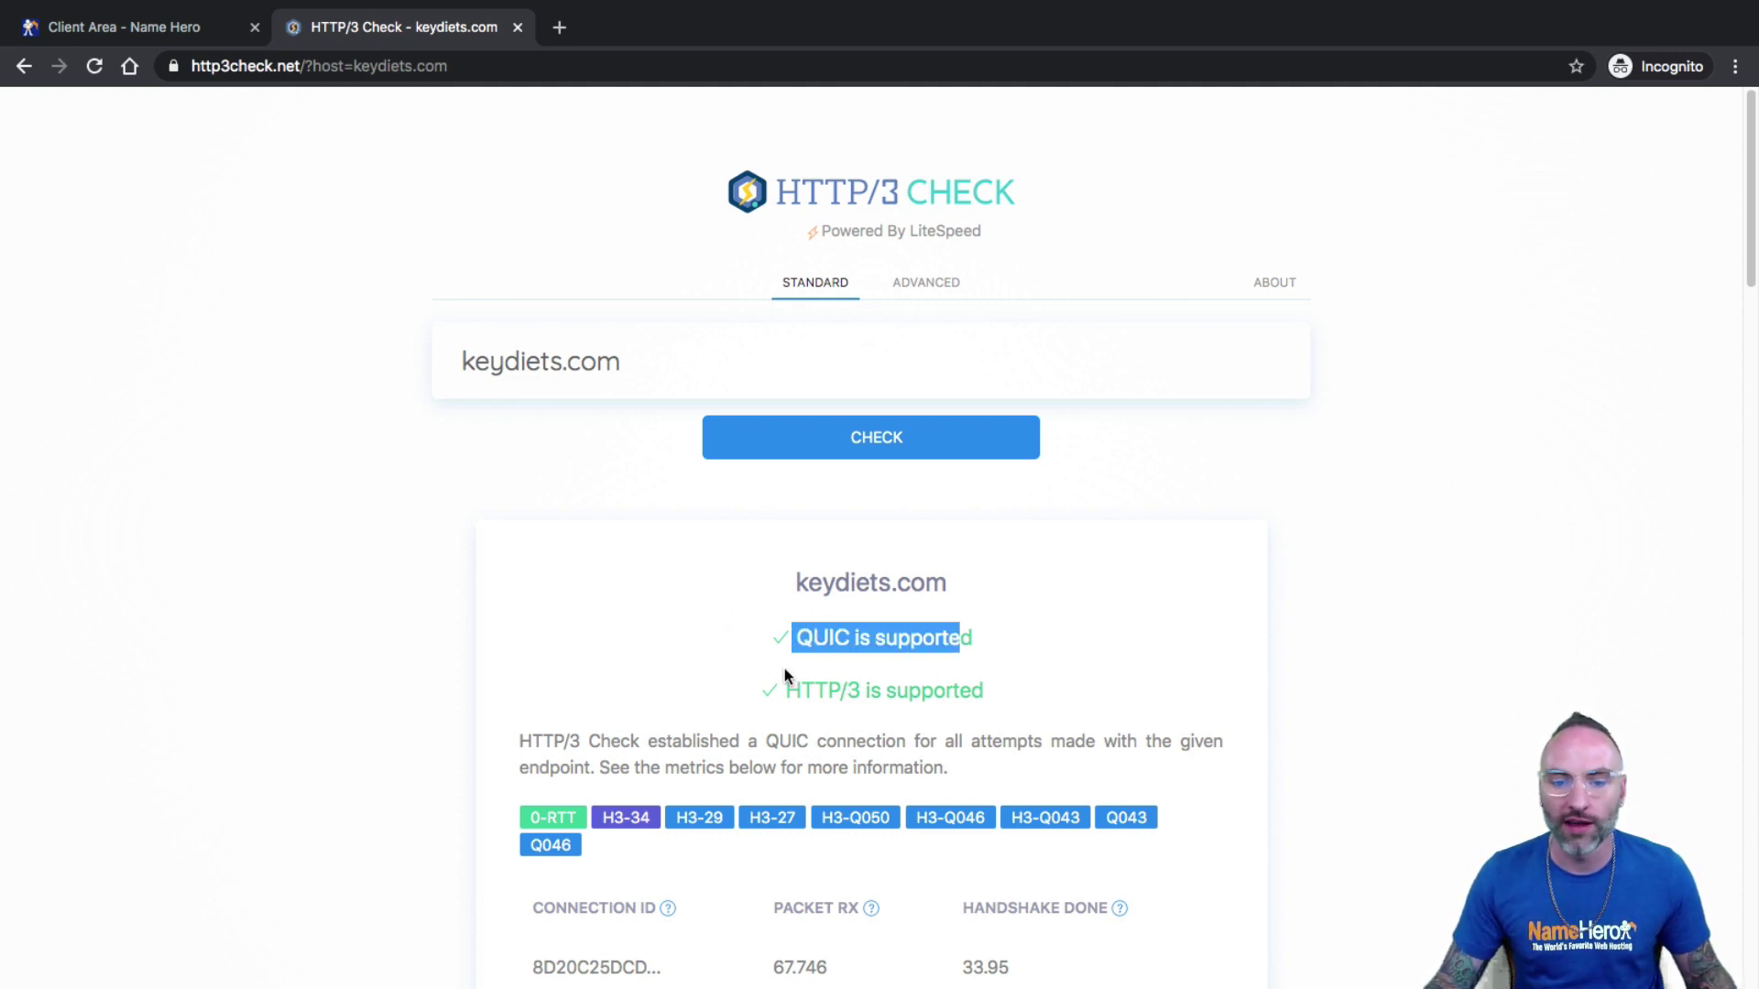
{"action": "left_click_drag", "start_coordinate": [783, 690], "coordinate": [960, 690]}
{"action": "scroll", "coordinate": [994, 680], "scroll_direction": "down", "scroll_amount": 5}
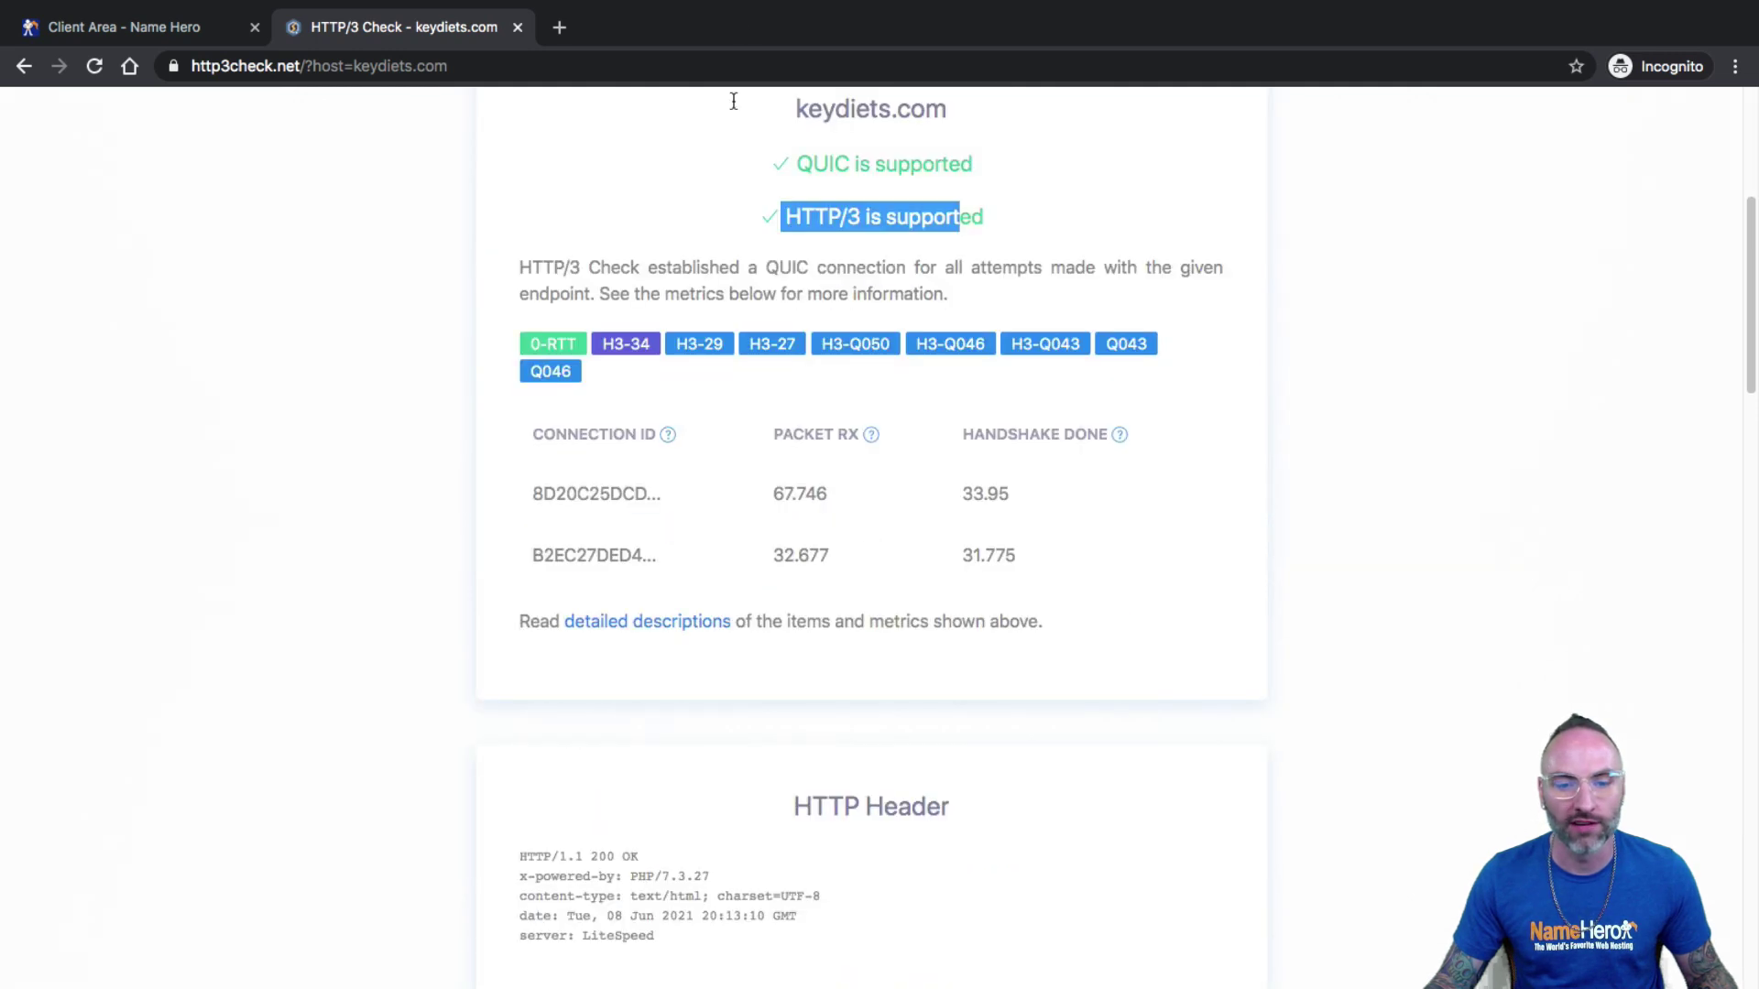
{"action": "scroll", "coordinate": [742, 698], "scroll_direction": "down", "scroll_amount": 5}
{"action": "scroll", "coordinate": [797, 561], "scroll_direction": "down", "scroll_amount": 7}
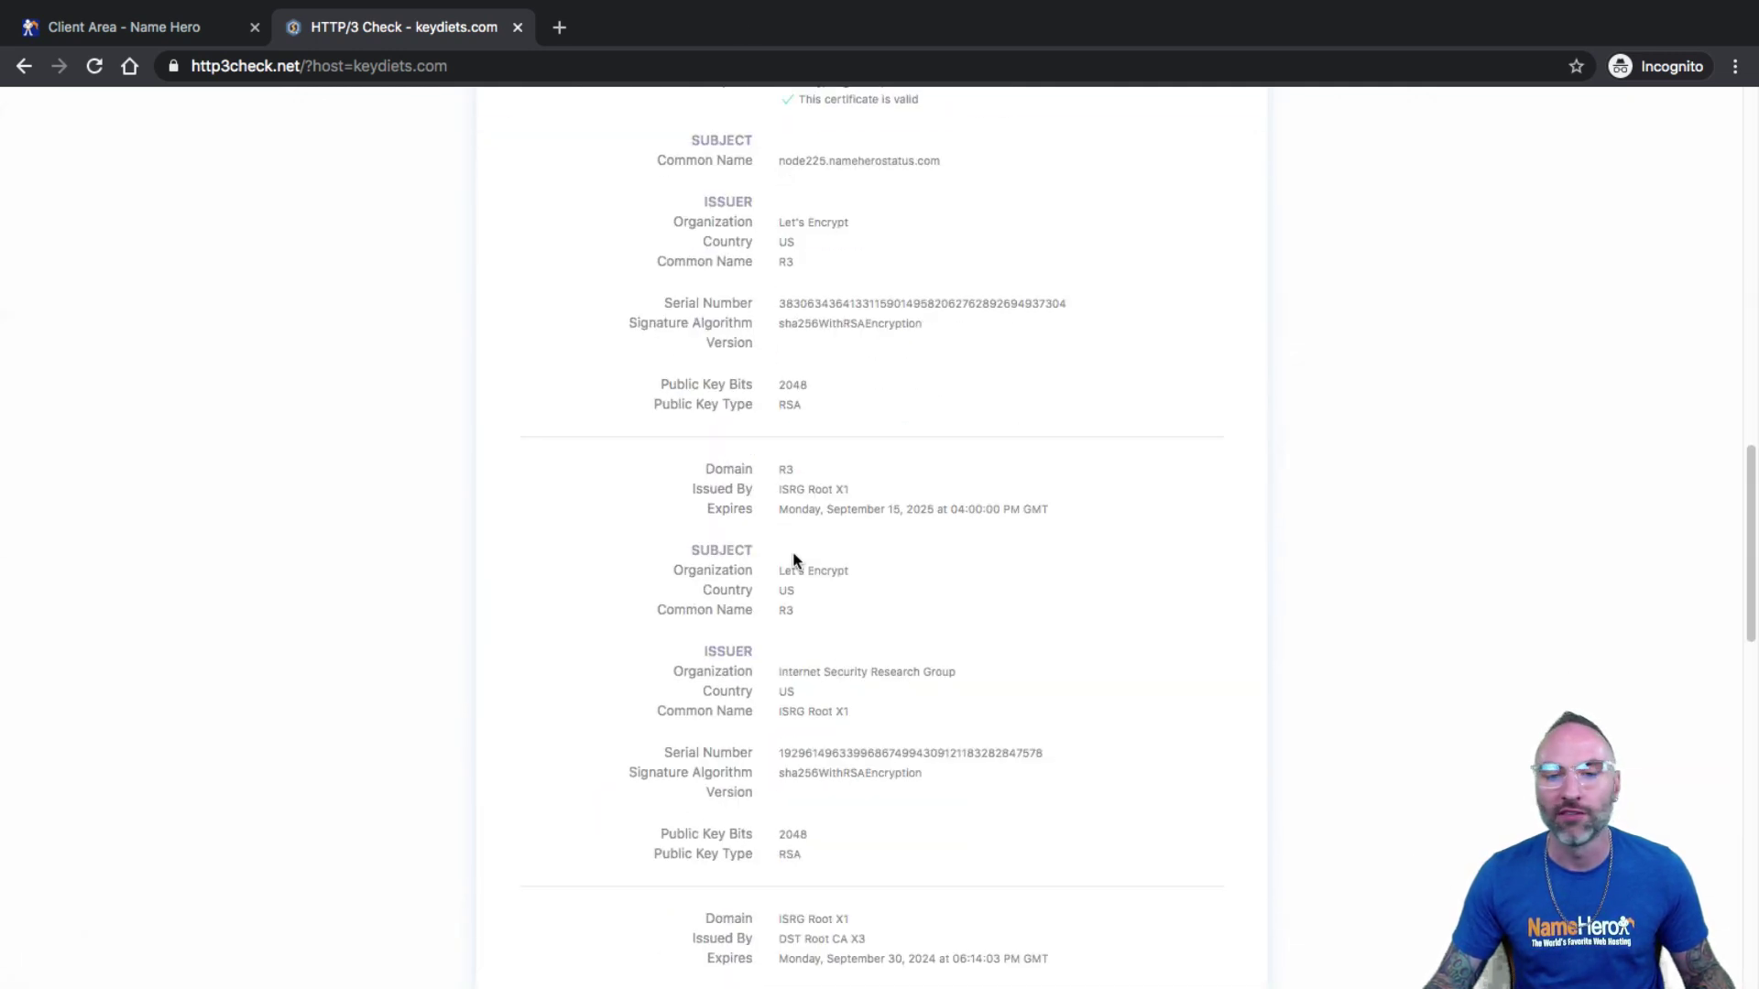
{"action": "scroll", "coordinate": [794, 560], "scroll_direction": "down", "scroll_amount": 12}
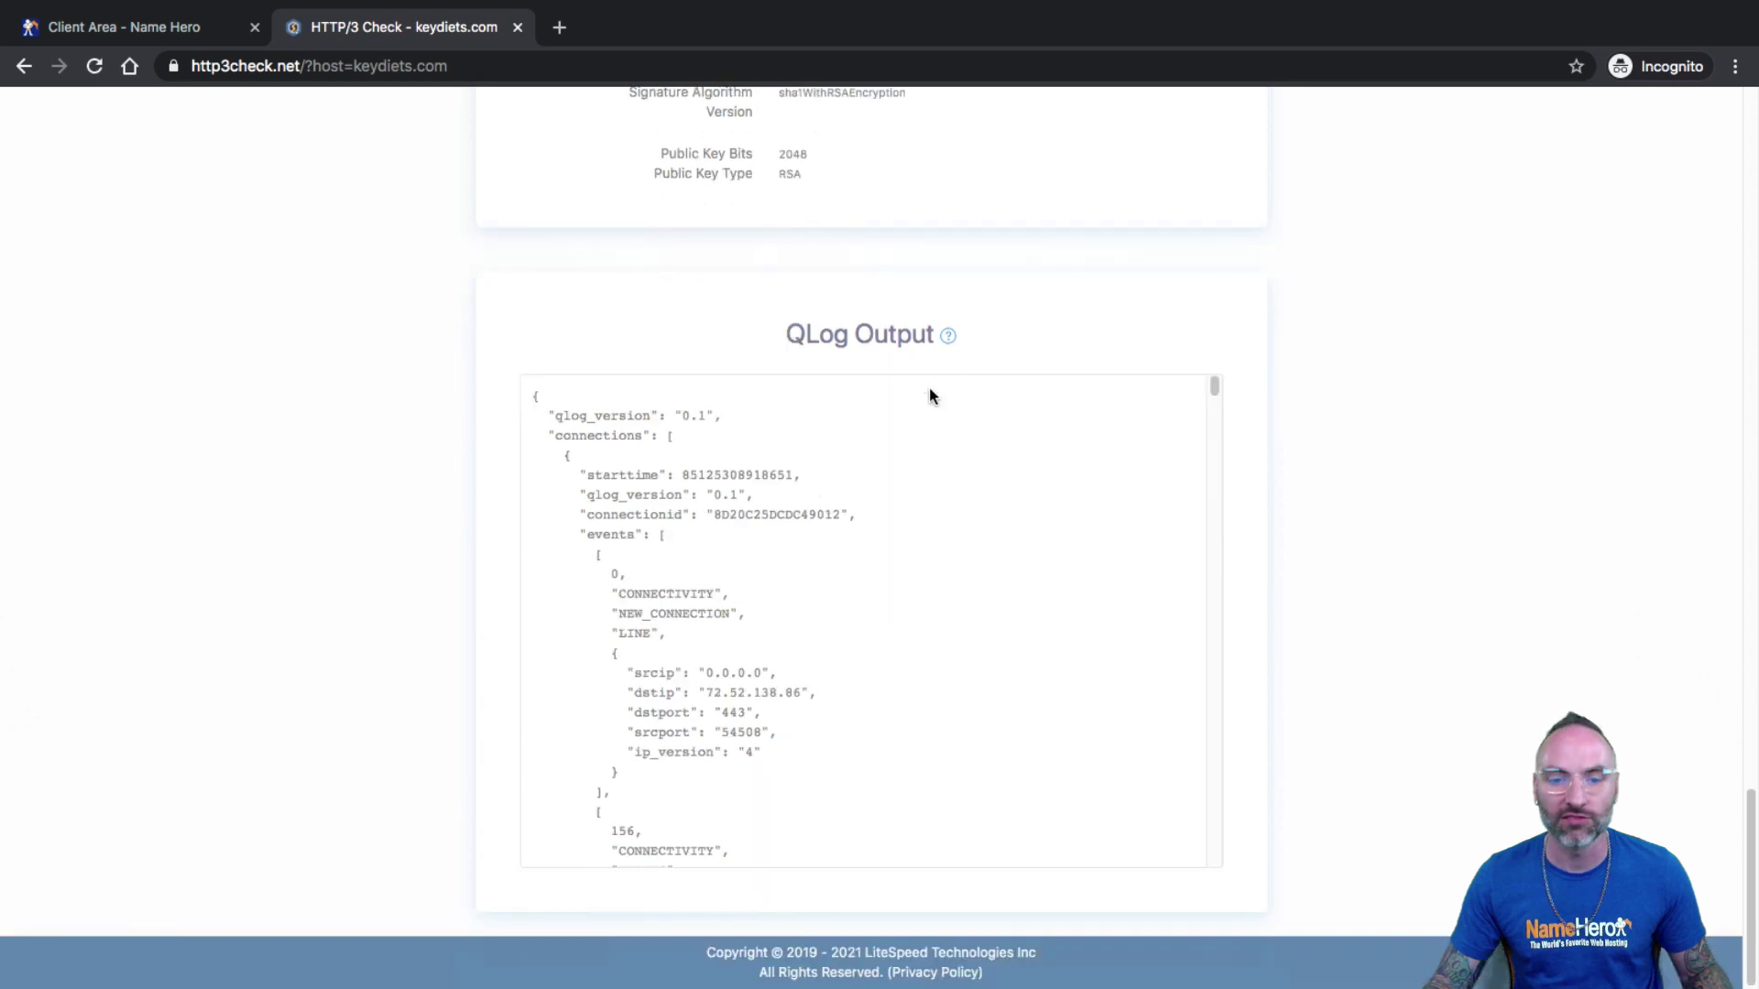
{"action": "scroll", "coordinate": [929, 396], "scroll_direction": "up", "scroll_amount": 20}
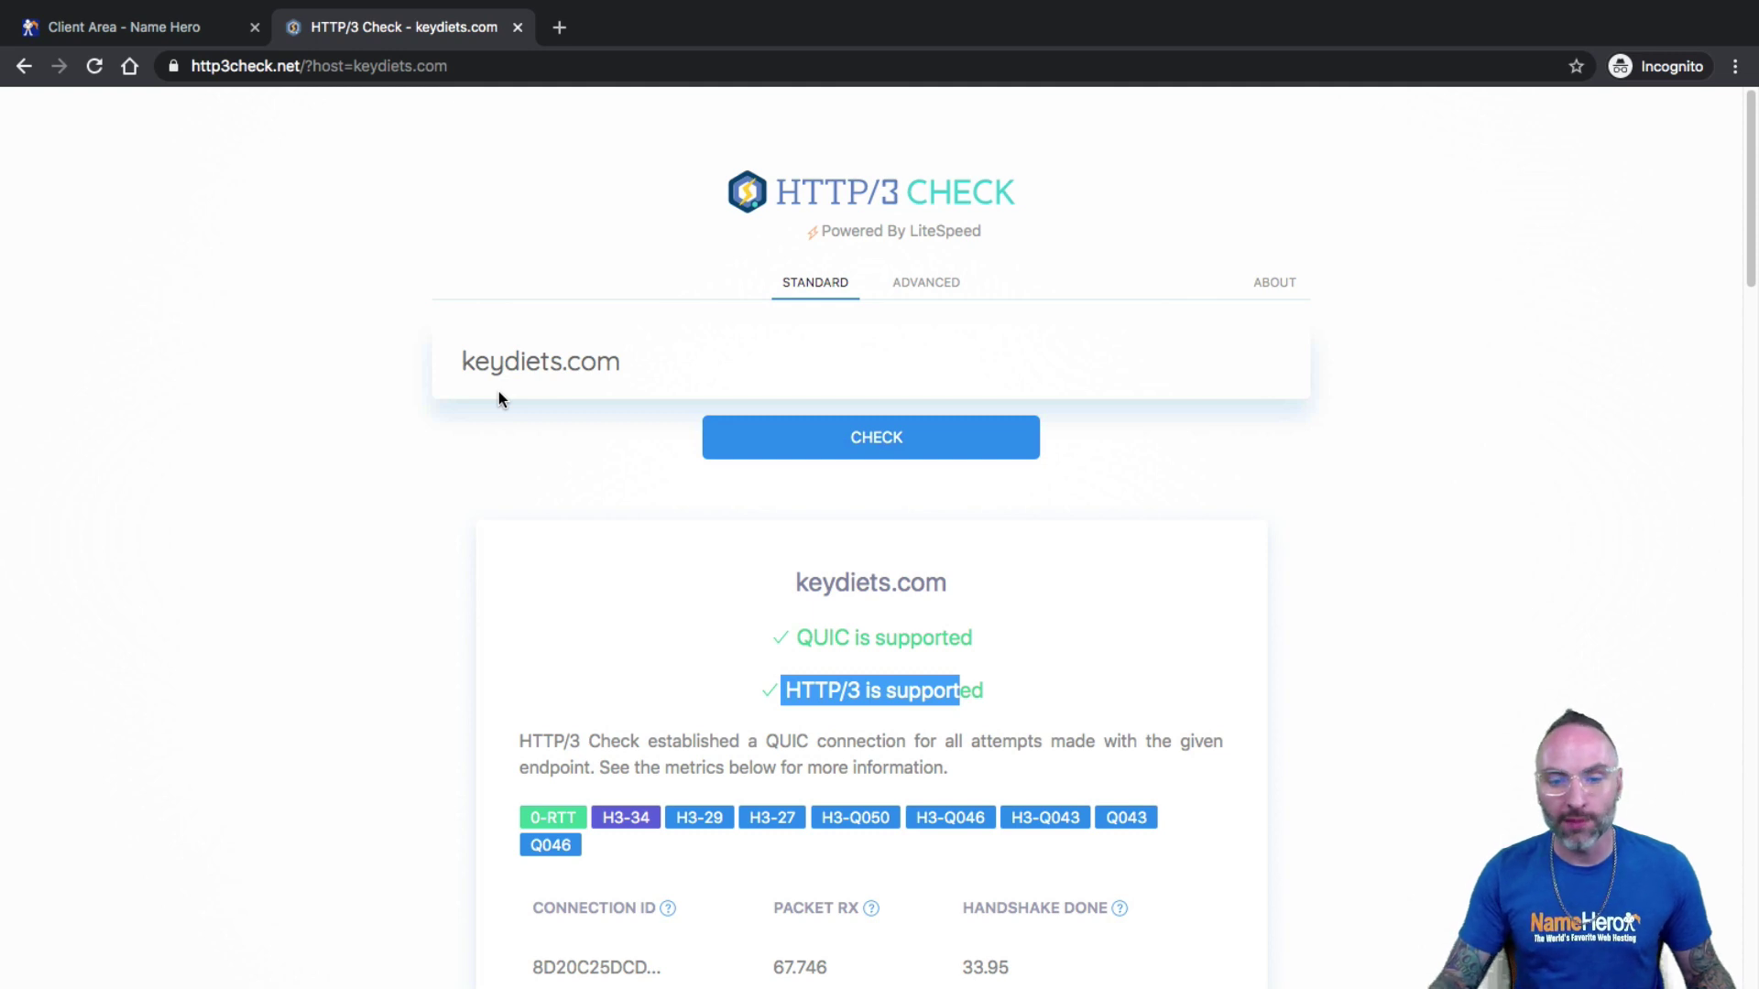
{"action": "left_click", "coordinate": [237, 37]}
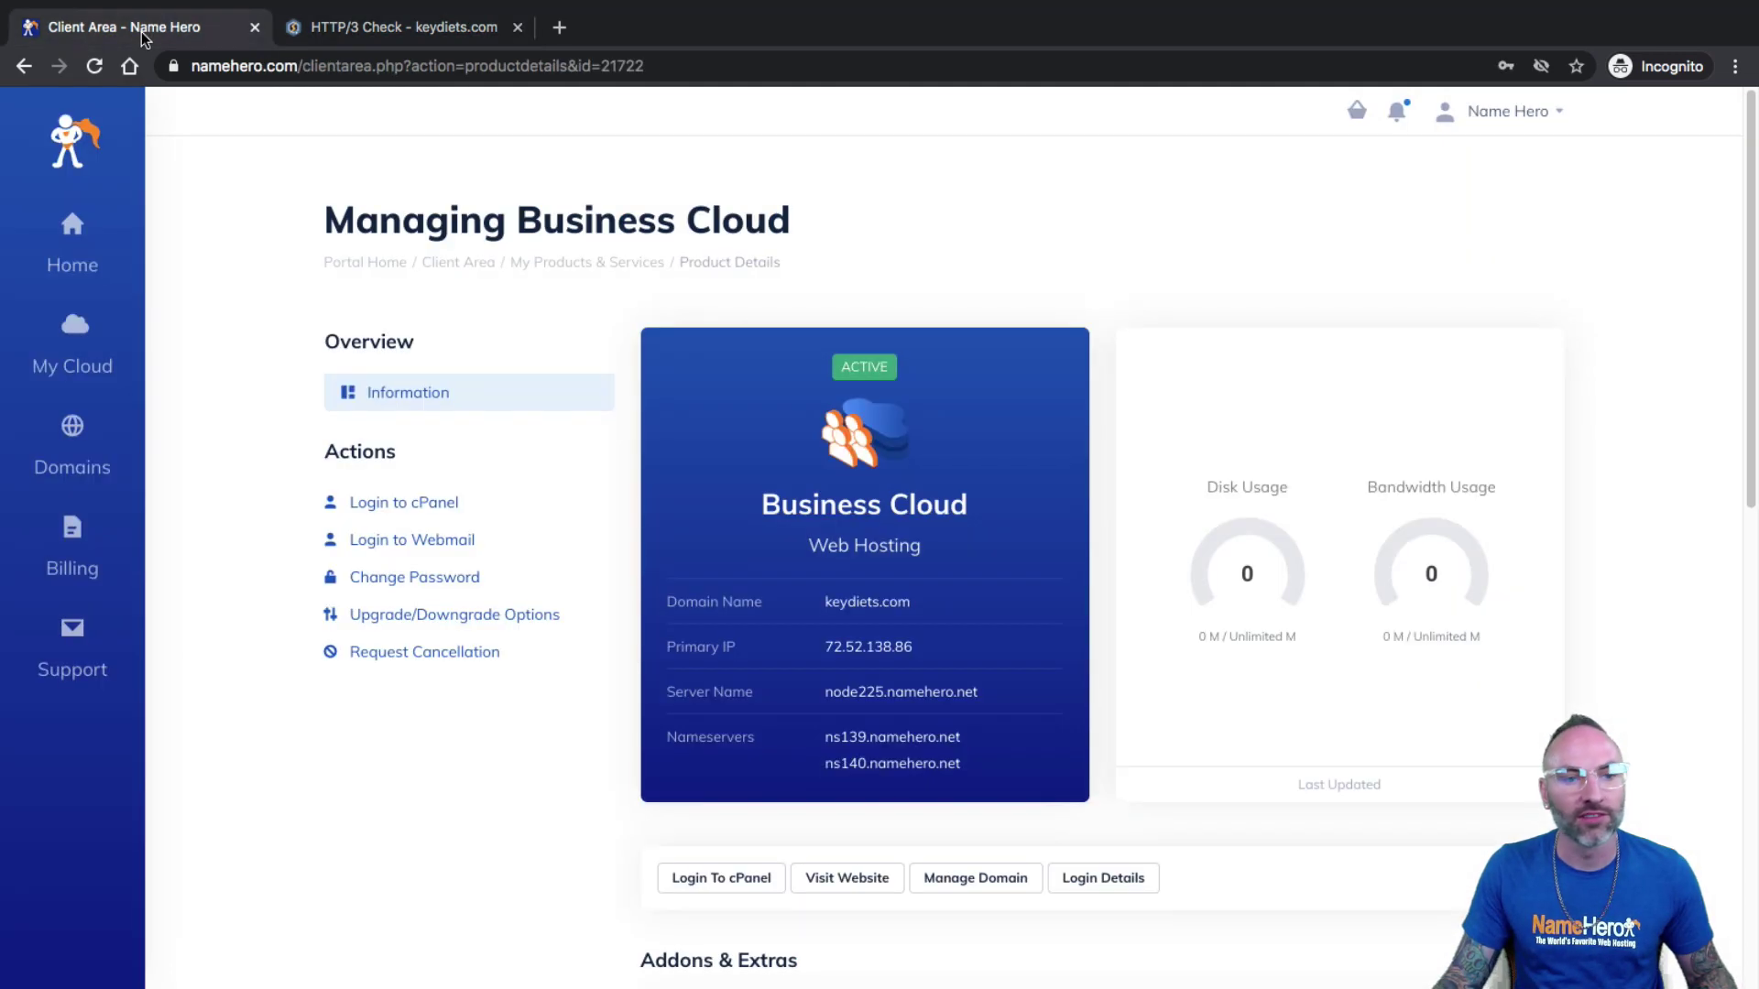
{"action": "left_click_drag", "start_coordinate": [824, 737], "coordinate": [878, 763]}
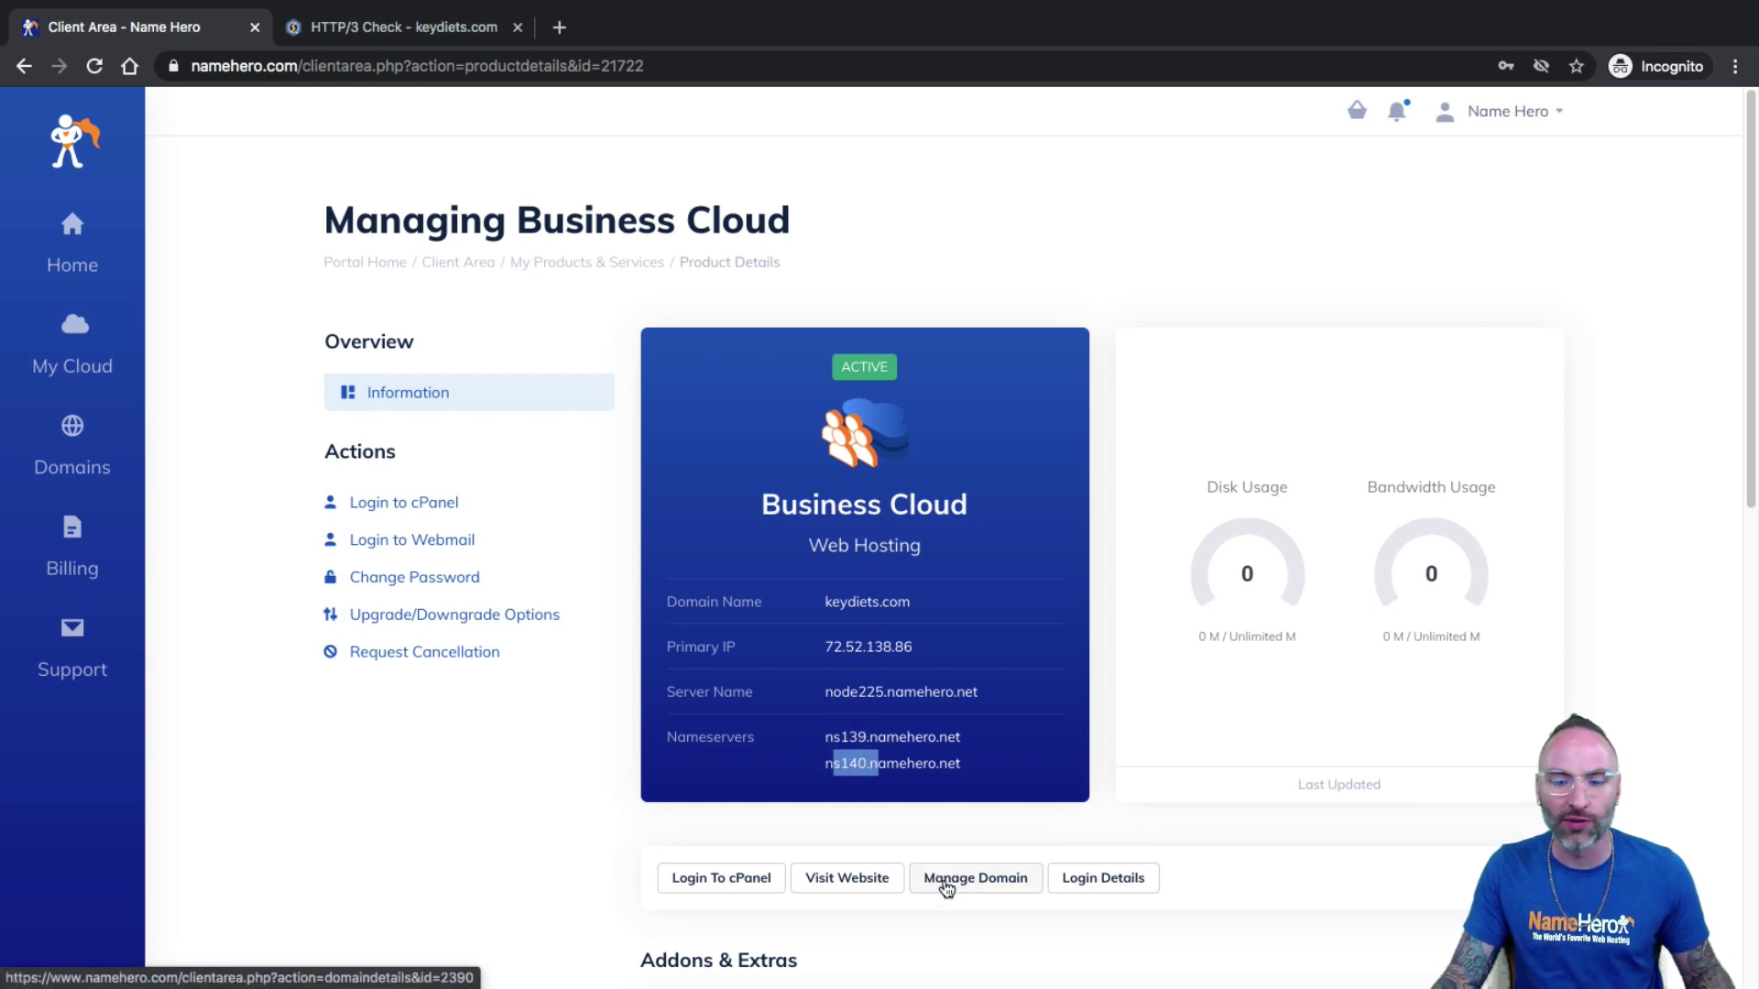
{"action": "middle_click", "coordinate": [950, 881]}
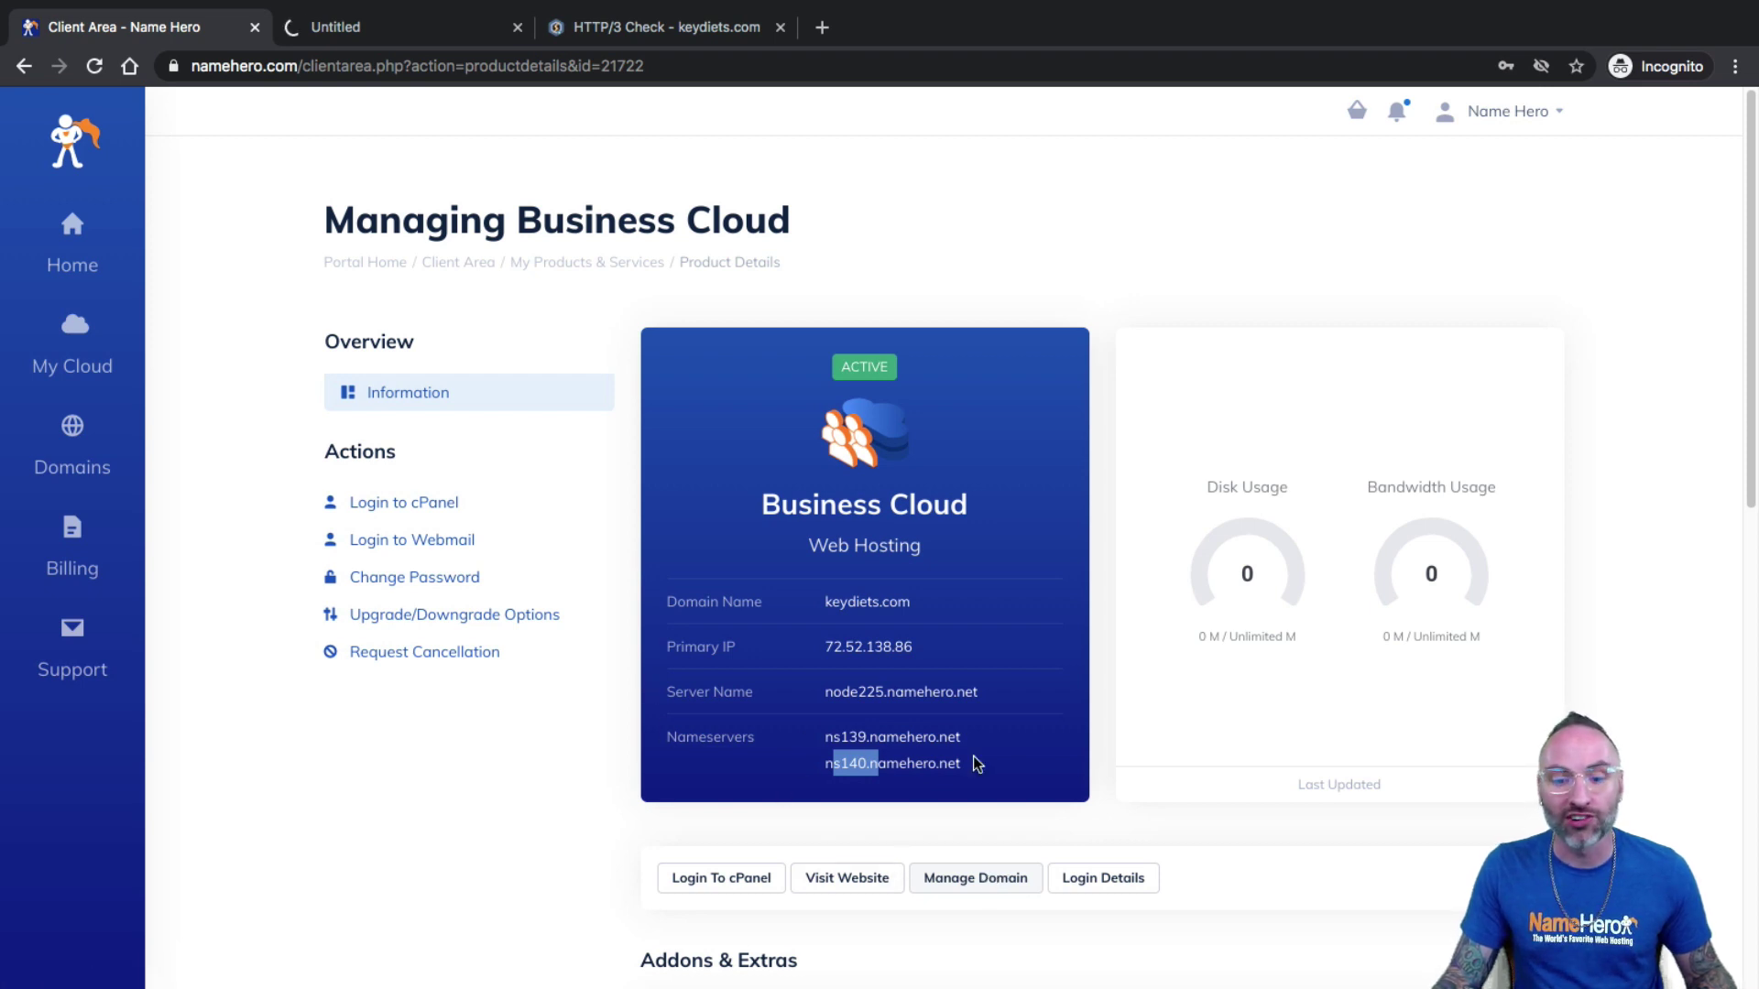
{"action": "left_click_drag", "start_coordinate": [976, 763], "coordinate": [827, 739]}
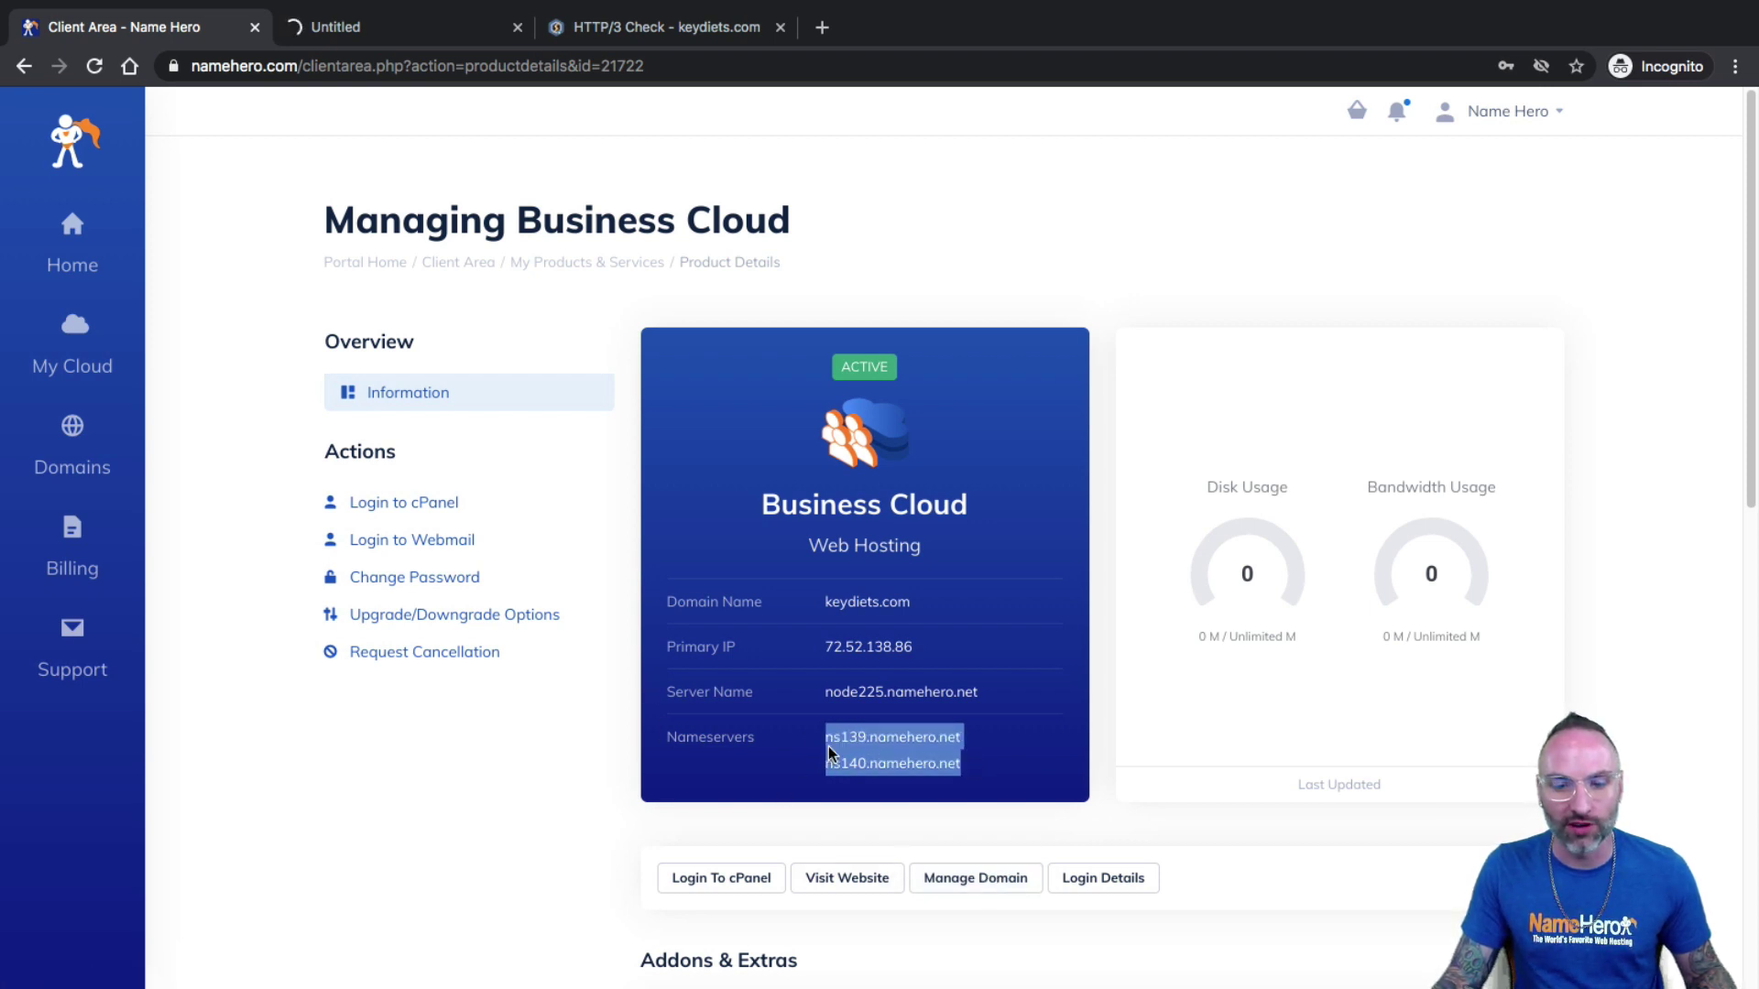
{"action": "left_click", "coordinate": [834, 737]}
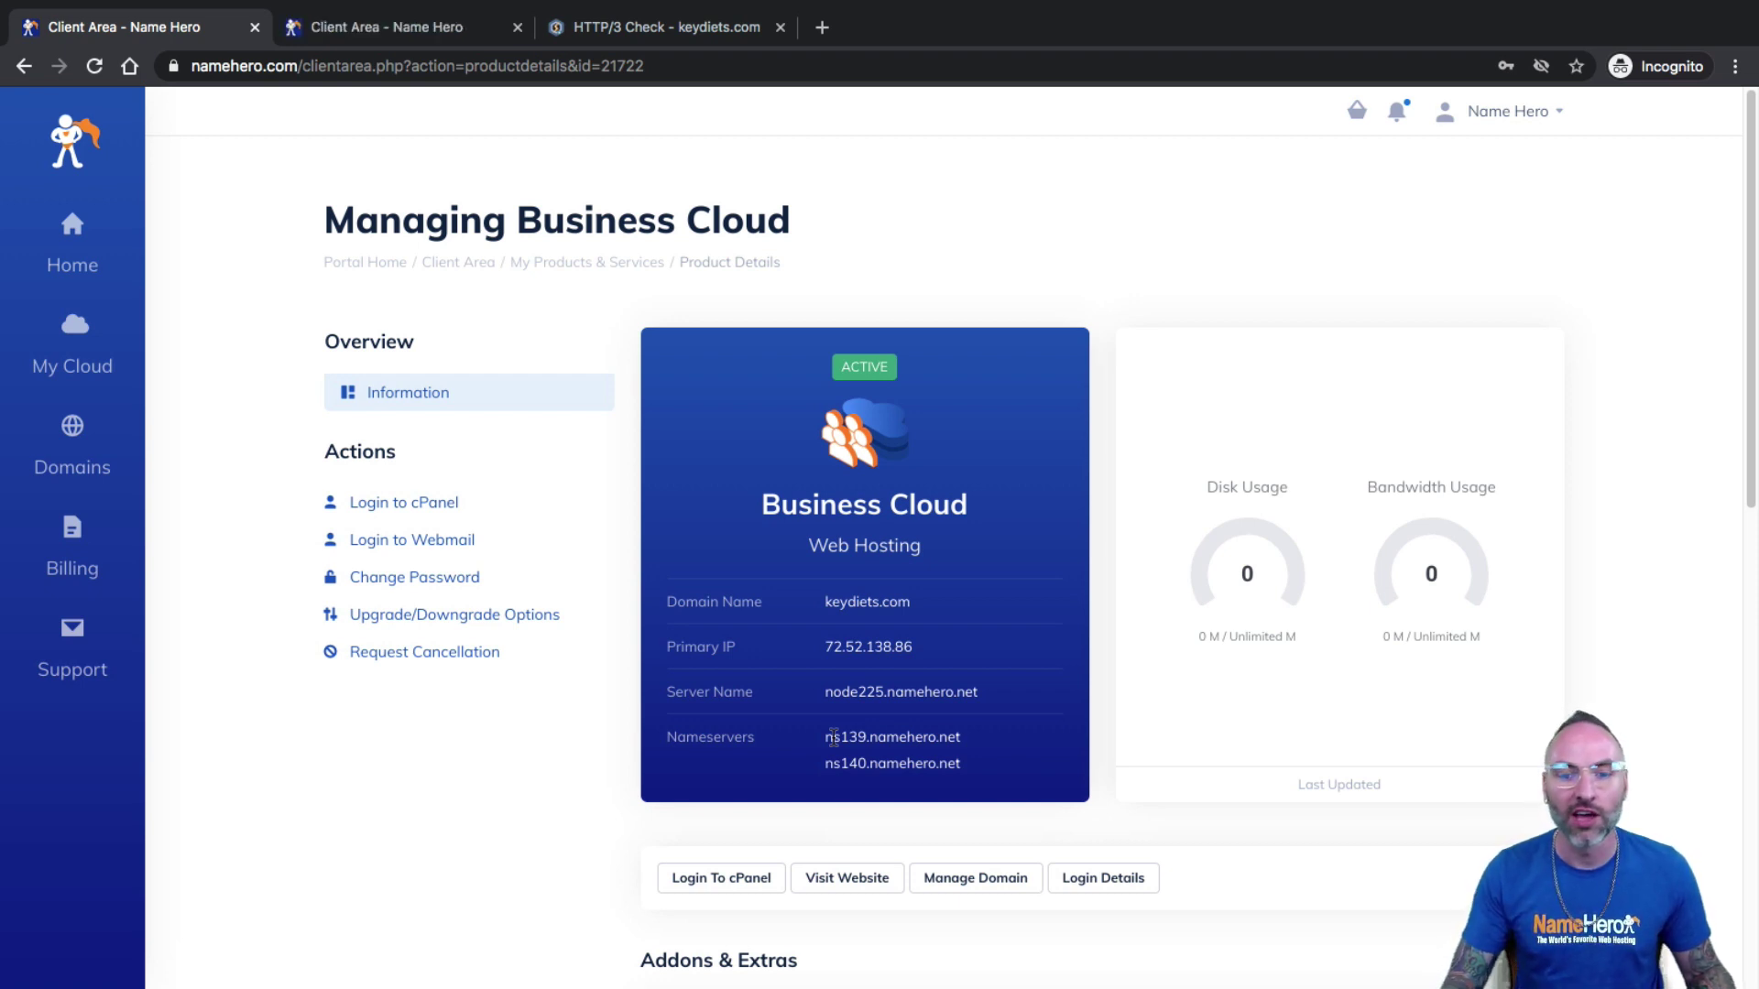
{"action": "left_click", "coordinate": [383, 32]}
{"action": "left_click", "coordinate": [409, 467]}
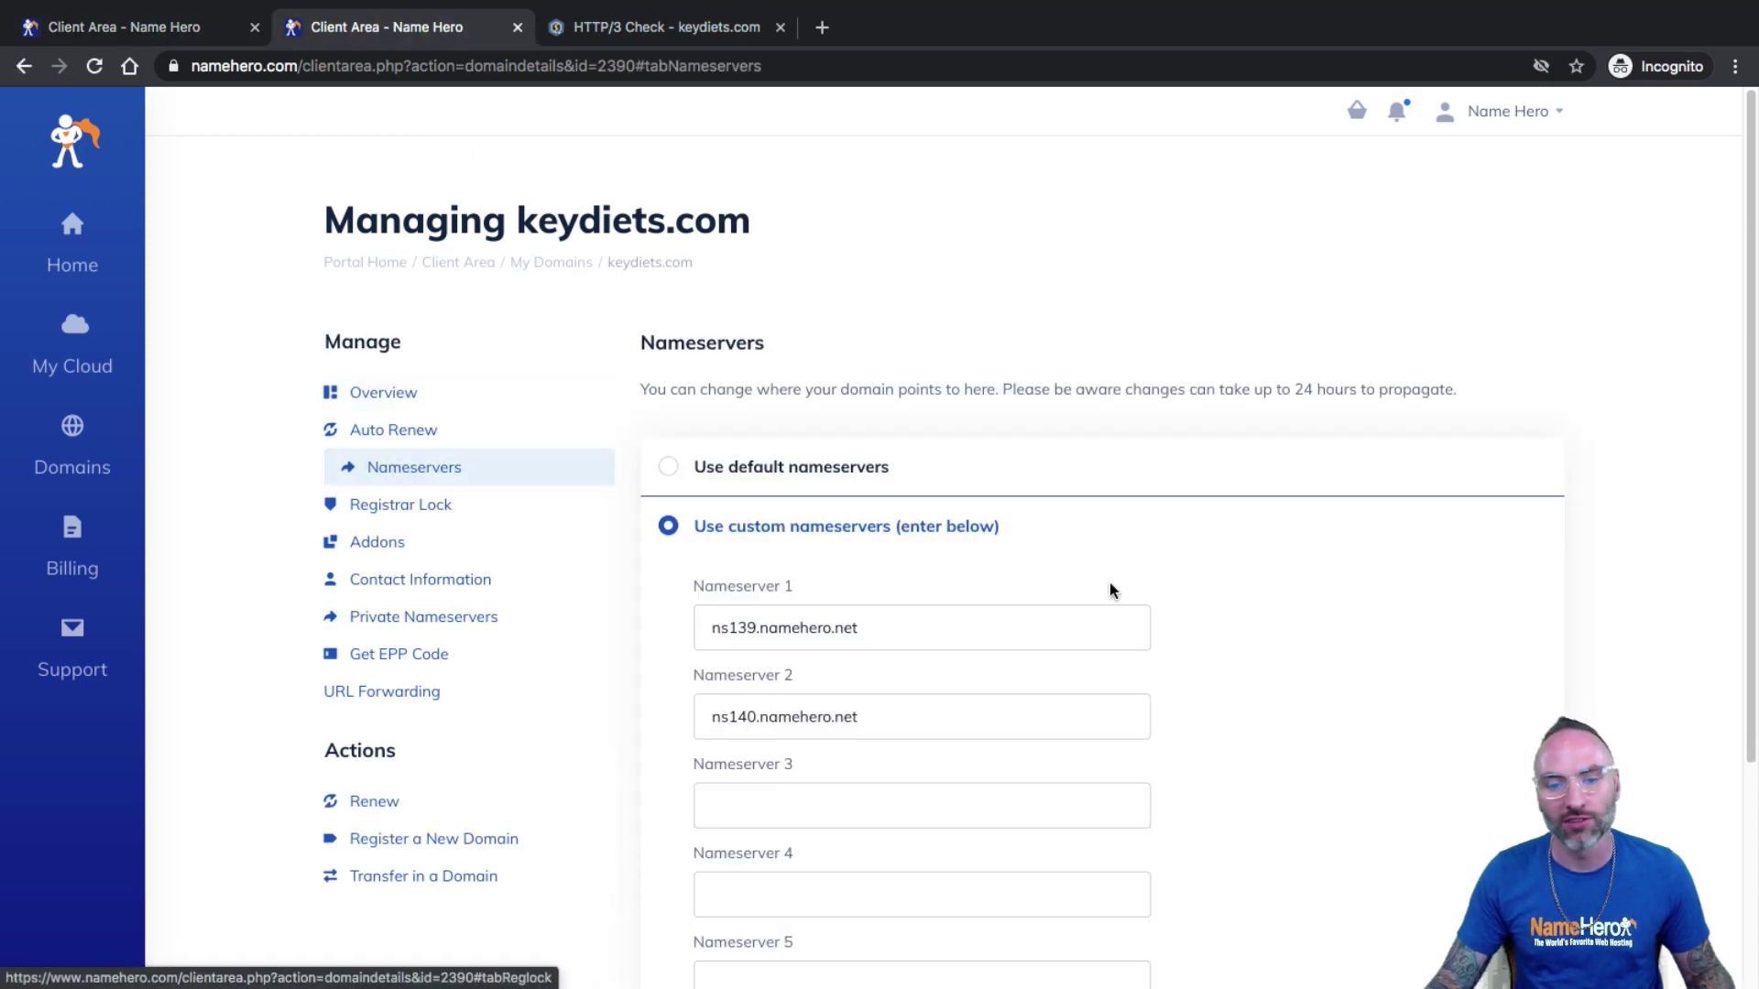
{"action": "left_click_drag", "start_coordinate": [946, 623], "coordinate": [652, 613]}
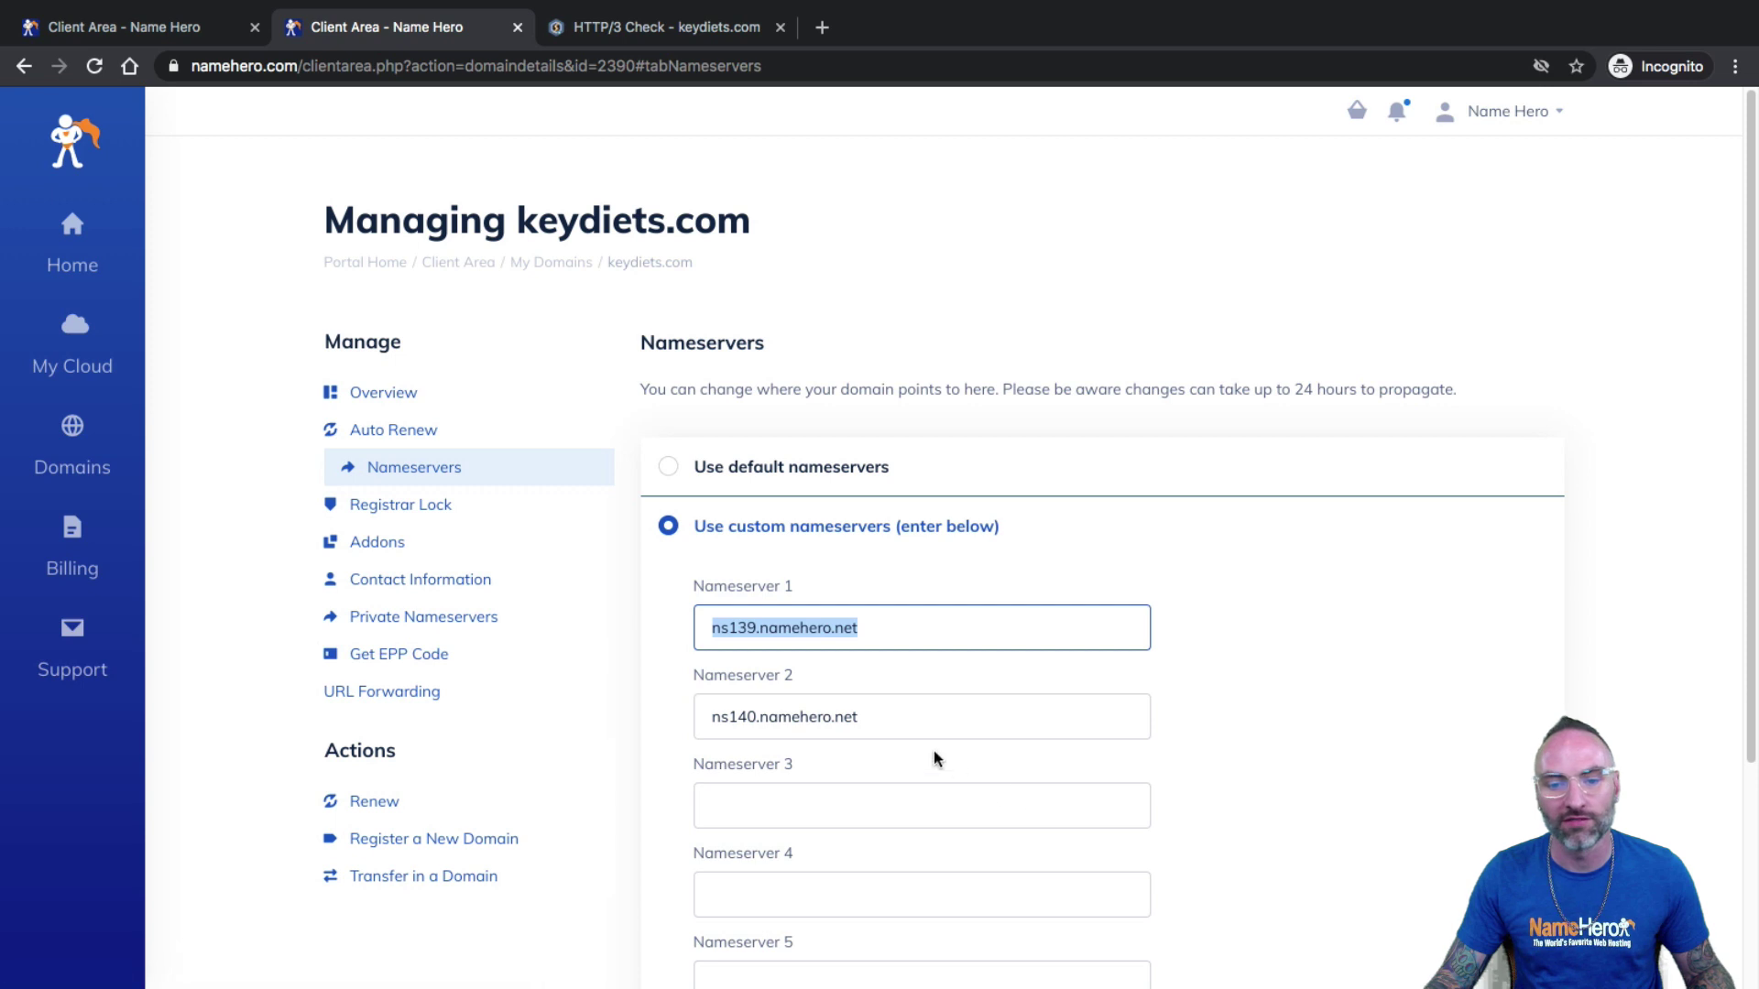
{"action": "left_click_drag", "start_coordinate": [711, 716], "coordinate": [773, 629]}
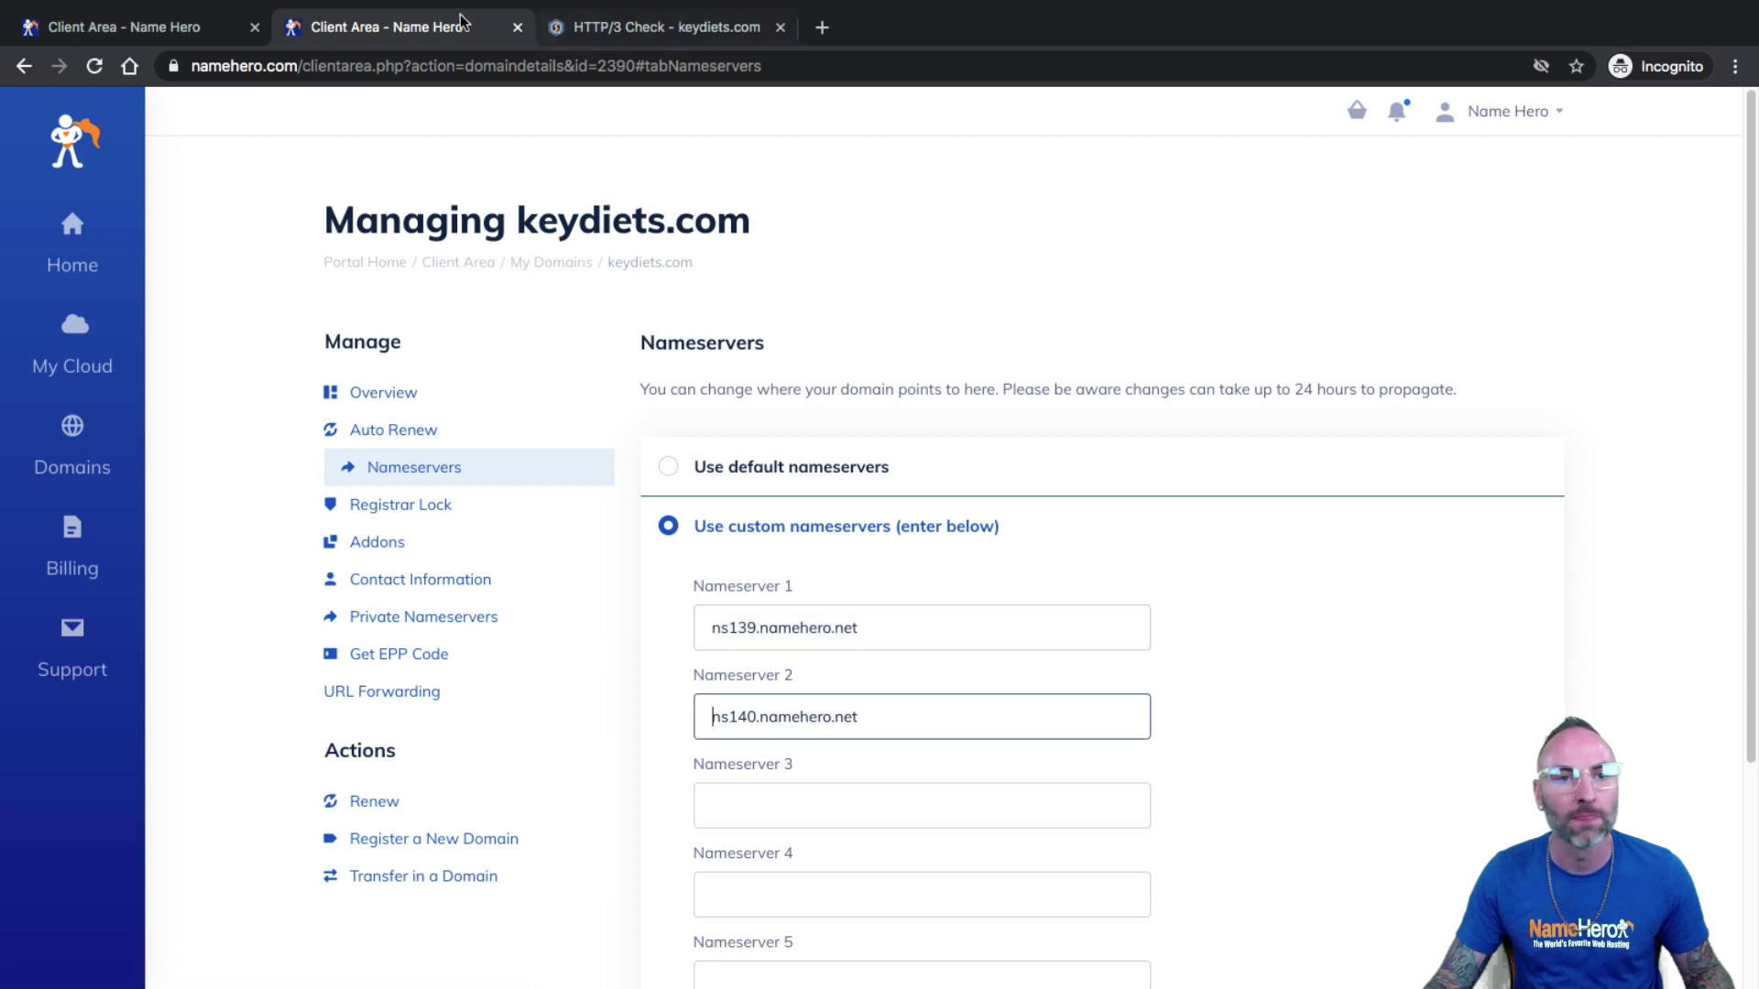
{"action": "left_click", "coordinate": [515, 28]}
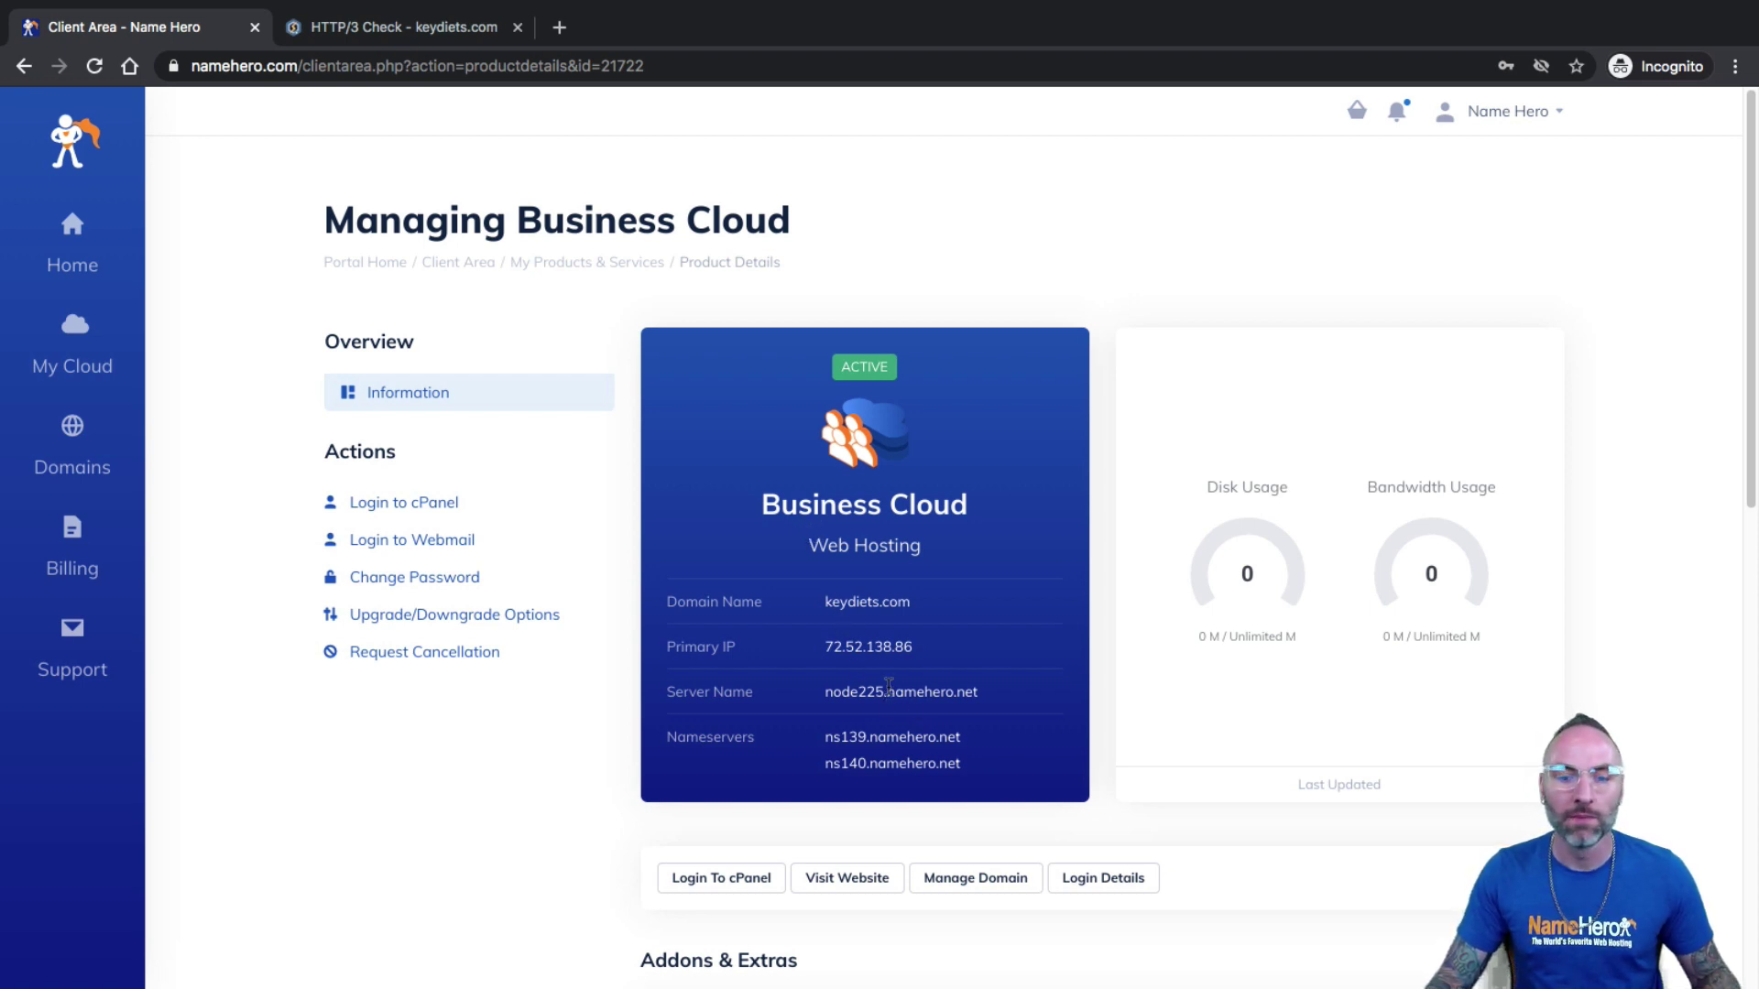
Log in to cPanel and open the WordPress installer in Softaculous Apps Installer.
{"action": "left_click", "coordinate": [718, 880]}
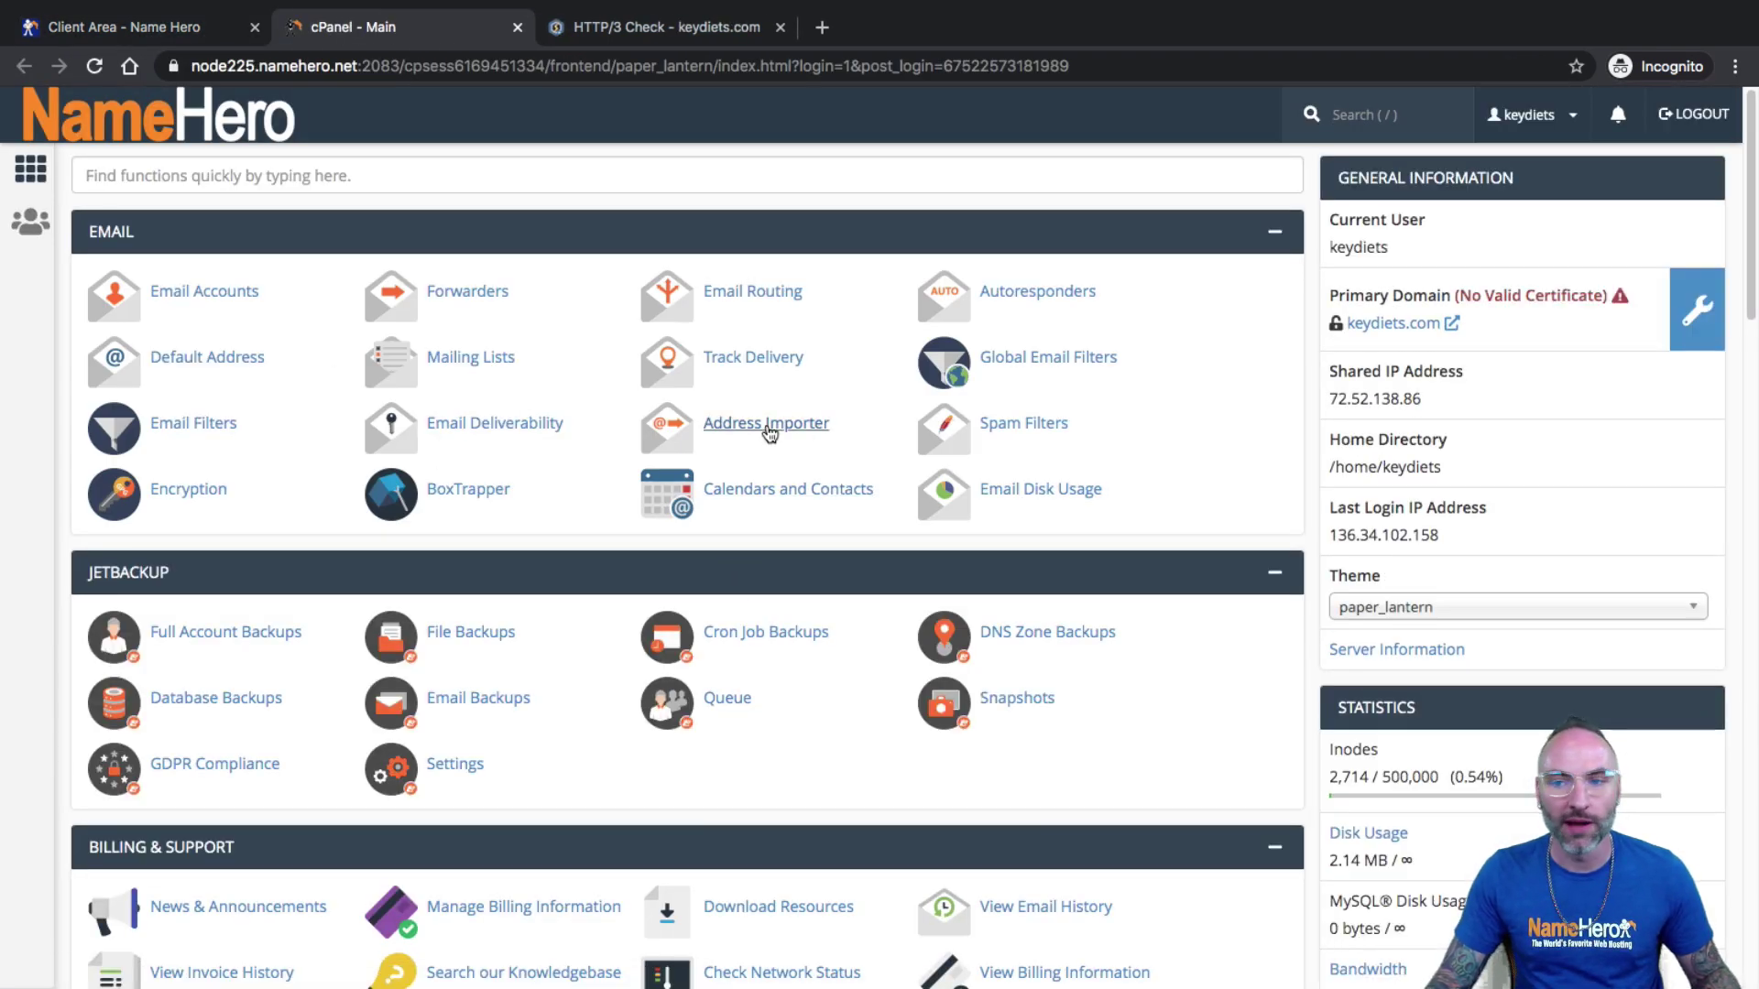
{"action": "scroll", "coordinate": [763, 430], "scroll_direction": "down", "scroll_amount": 3}
{"action": "scroll", "coordinate": [764, 430], "scroll_direction": "down", "scroll_amount": 20}
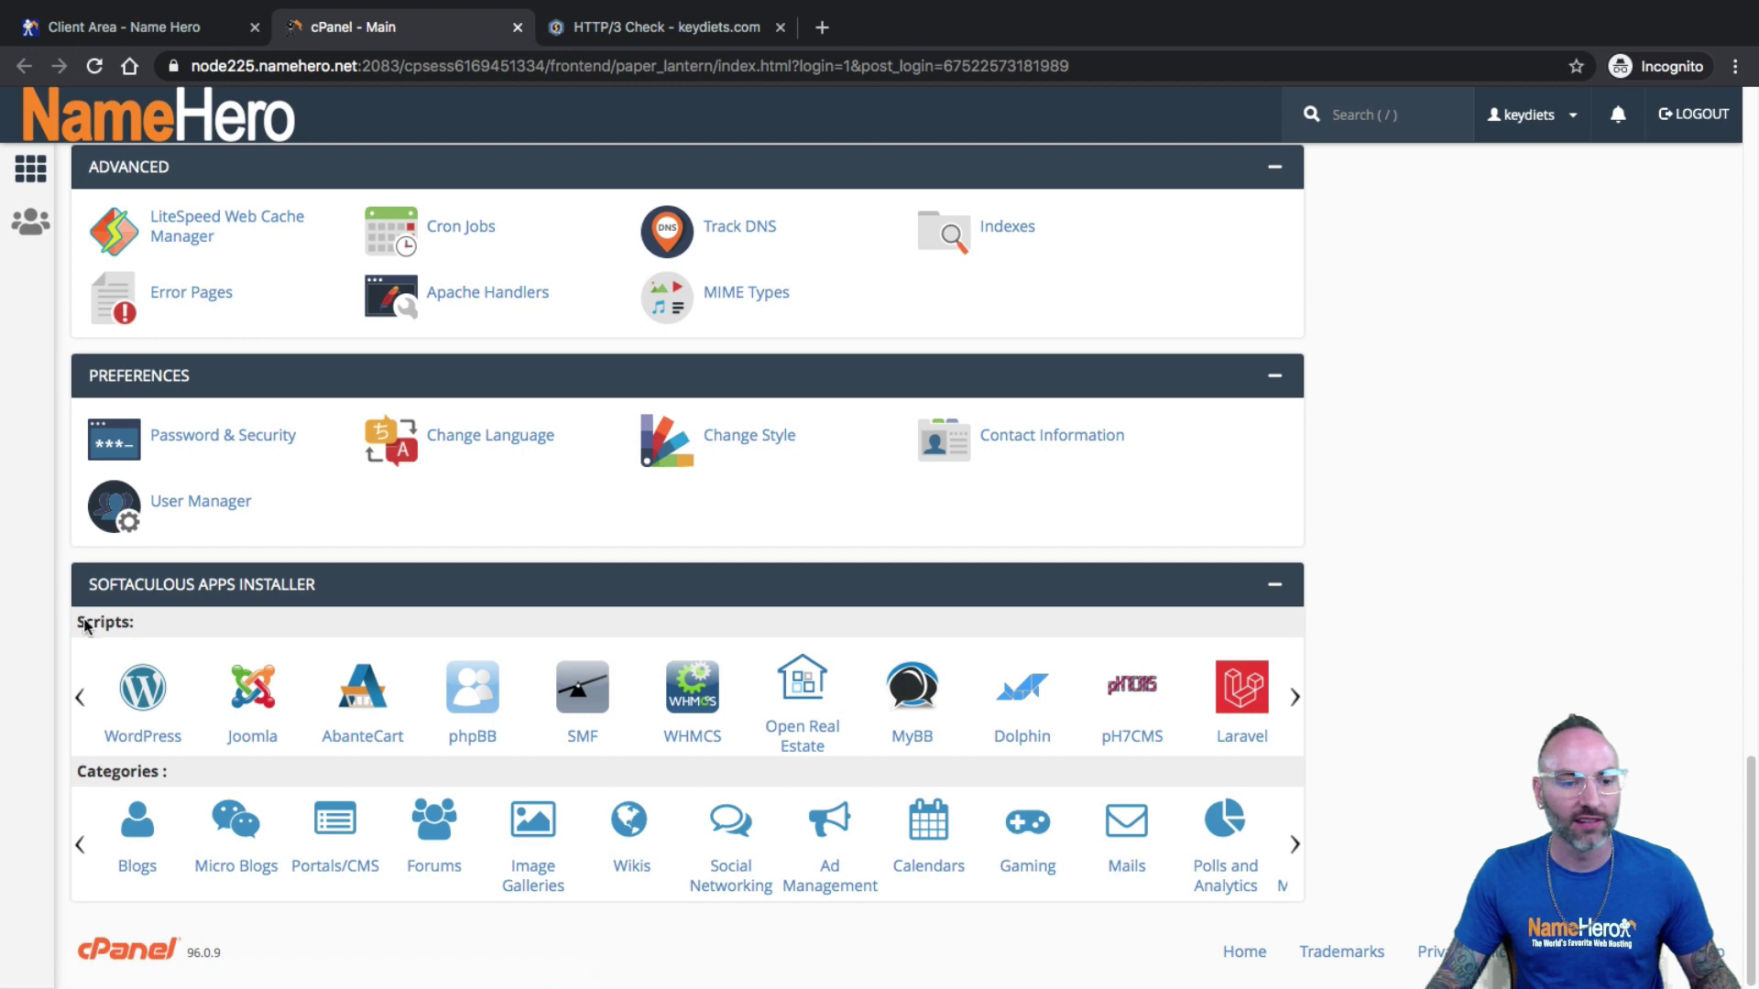
{"action": "left_click", "coordinate": [147, 693]}
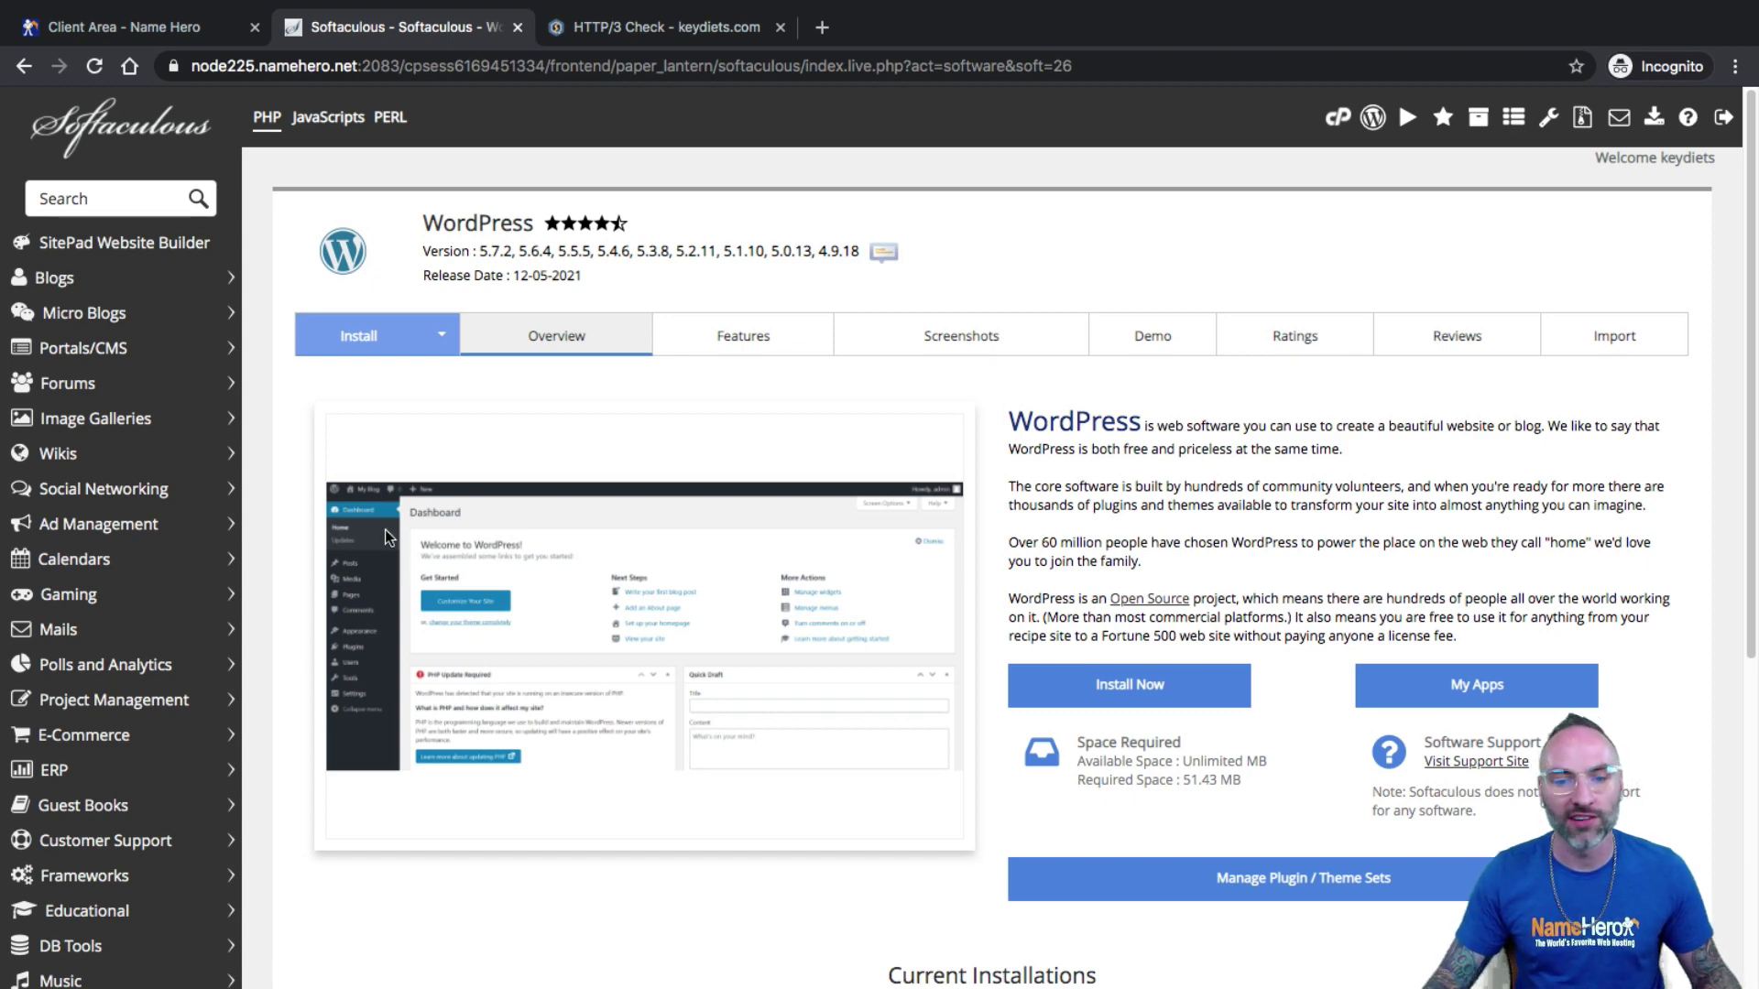
{"action": "scroll", "coordinate": [410, 531], "scroll_direction": "down", "scroll_amount": 3}
{"action": "scroll", "coordinate": [715, 476], "scroll_direction": "down", "scroll_amount": 3}
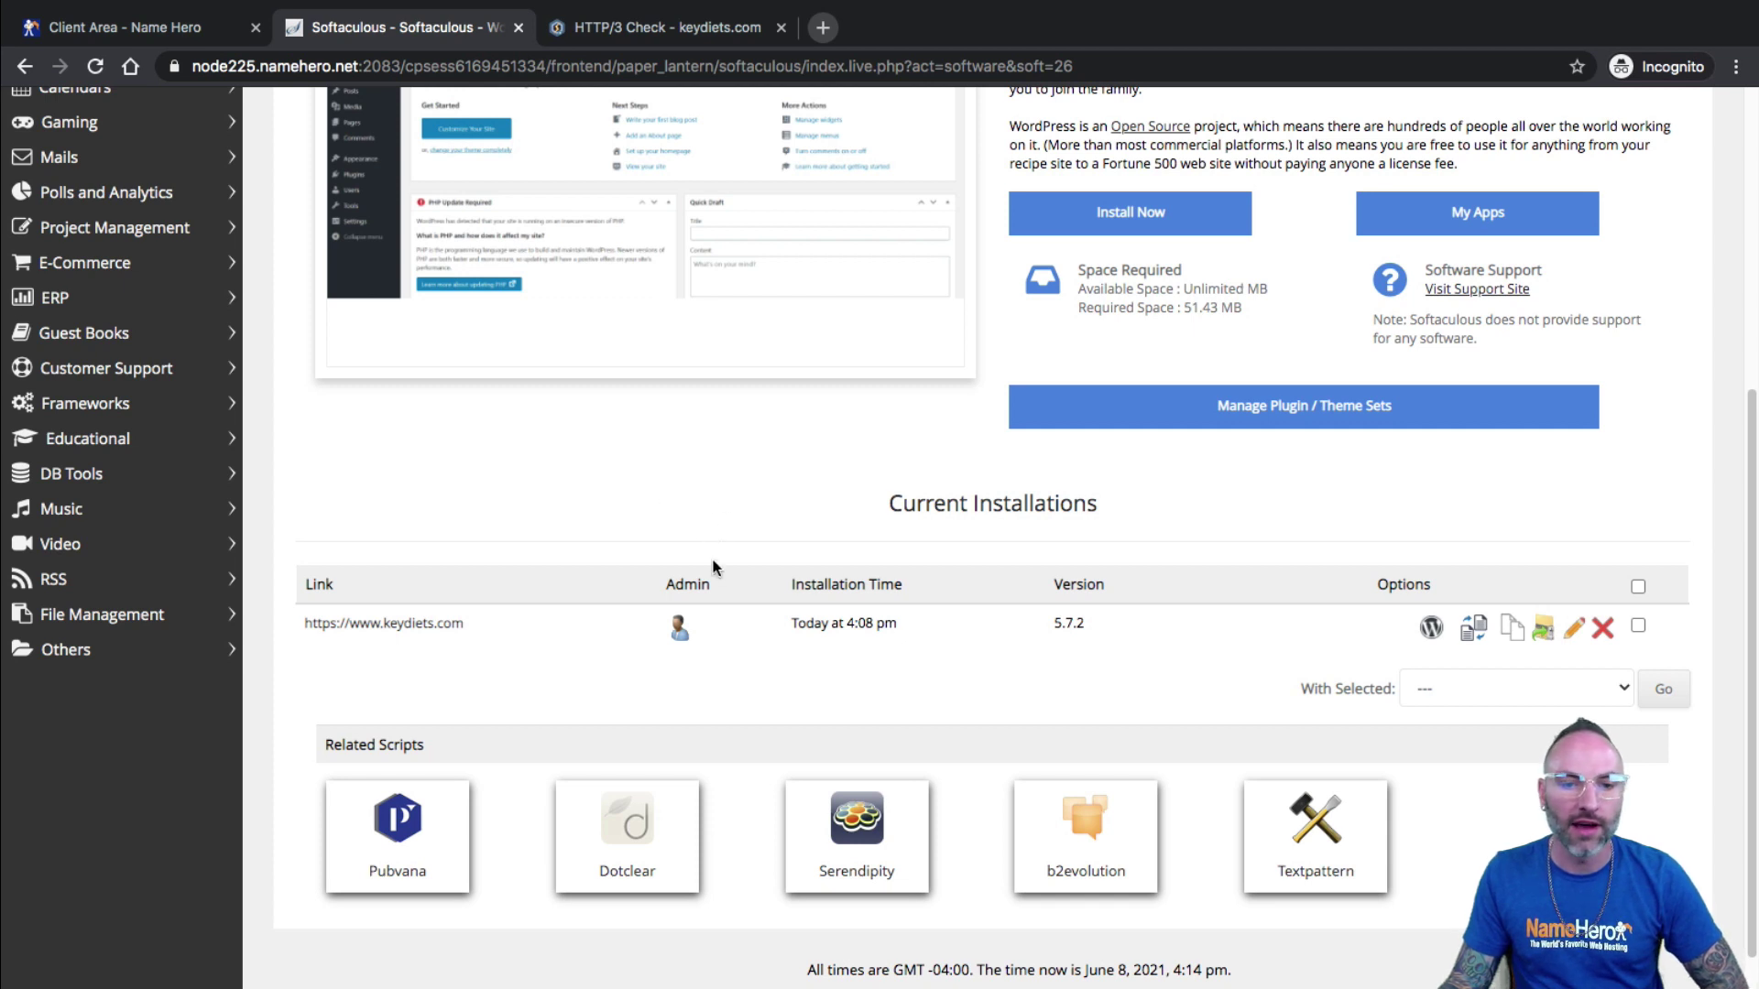
{"action": "left_click", "coordinate": [676, 630]}
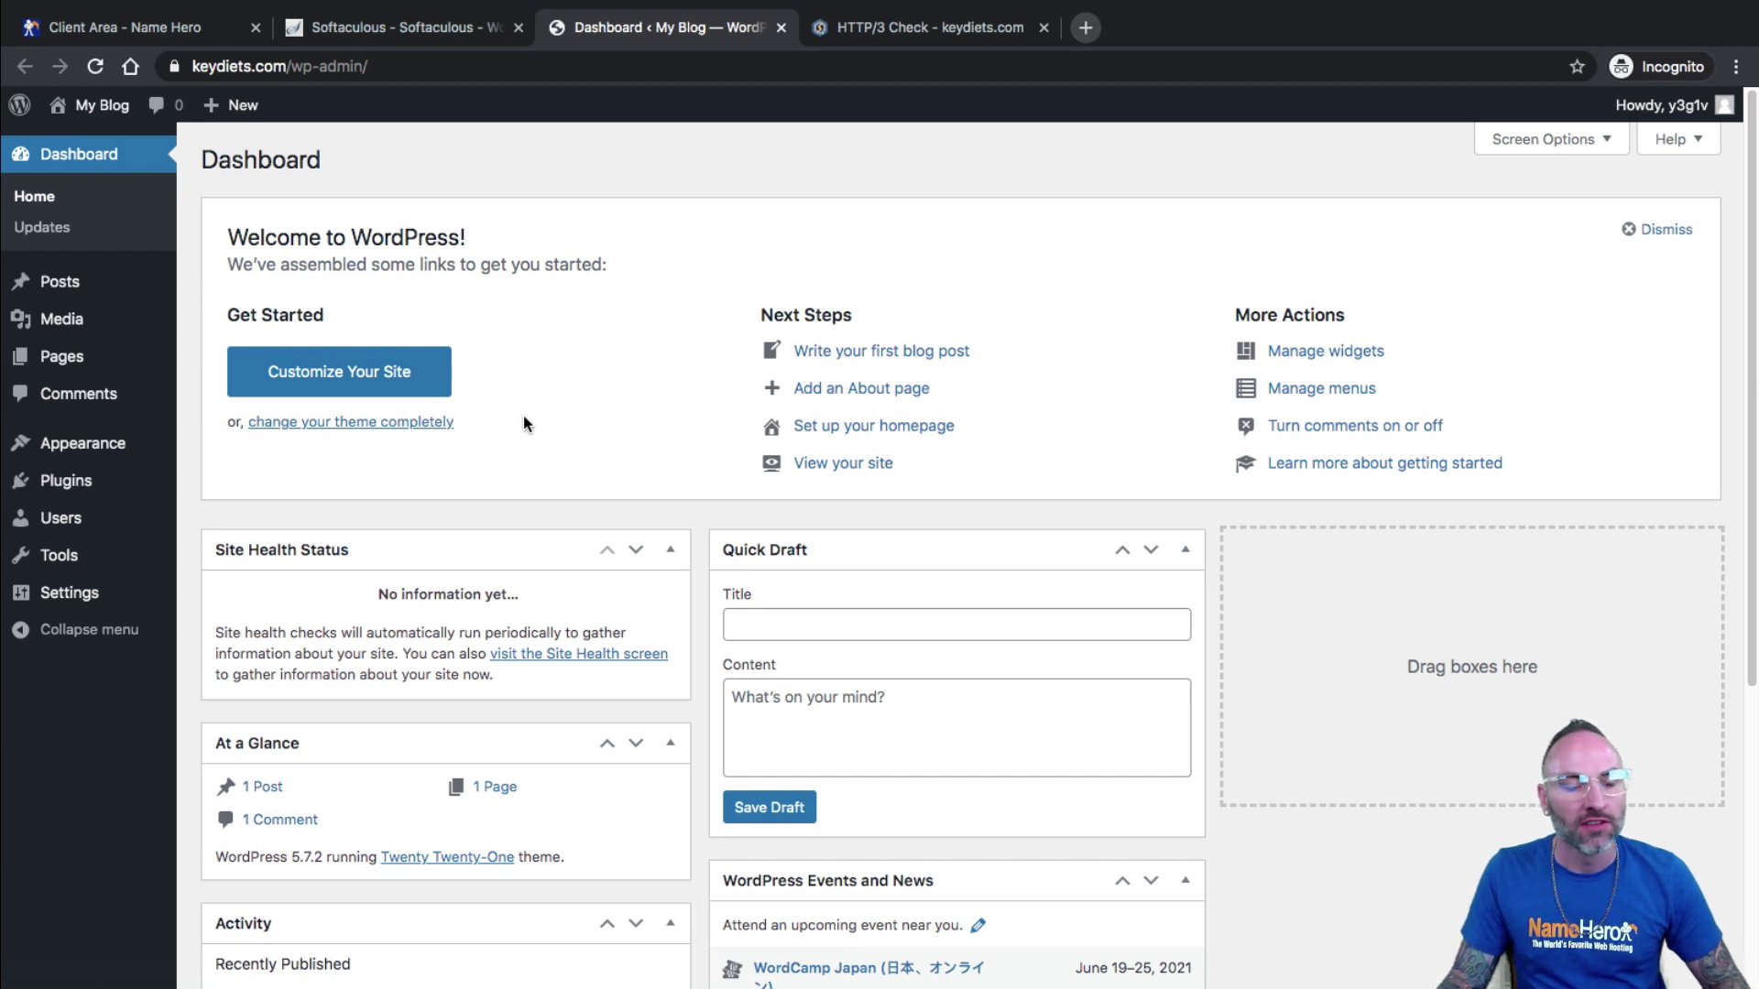
Search the plugin directory for 'litespeed', then install and activate LiteSpeed Cache.
{"action": "left_click", "coordinate": [83, 486]}
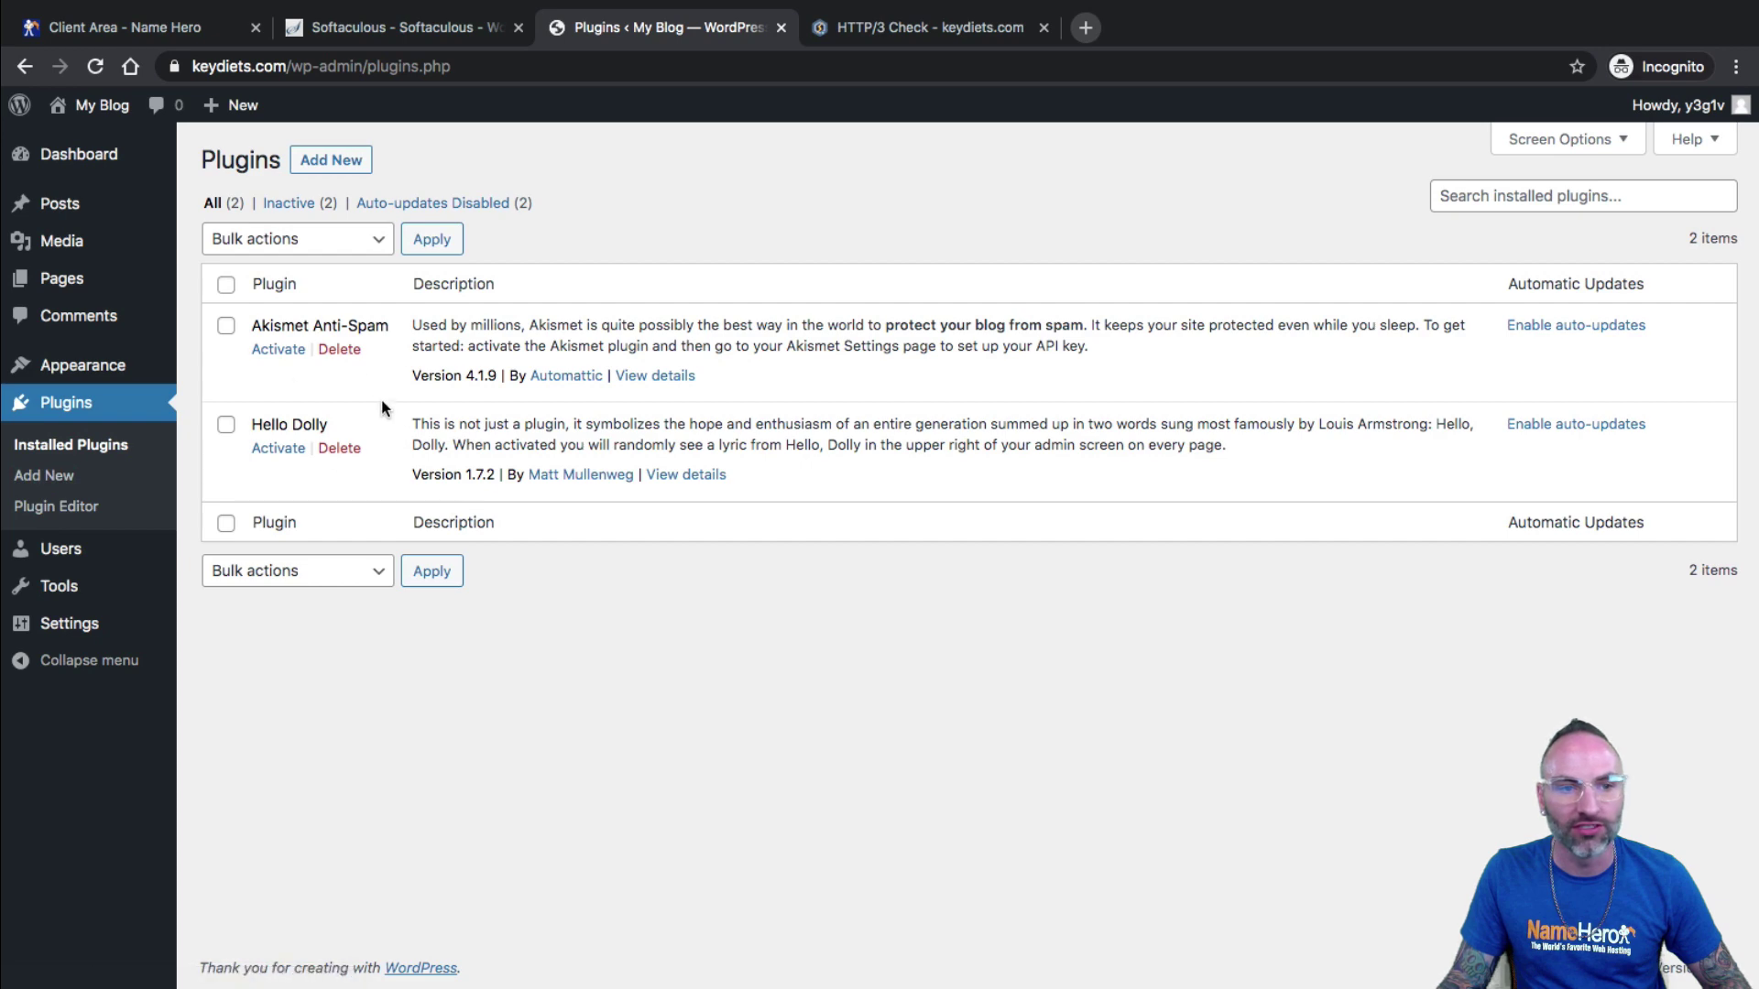
{"action": "left_click", "coordinate": [346, 161]}
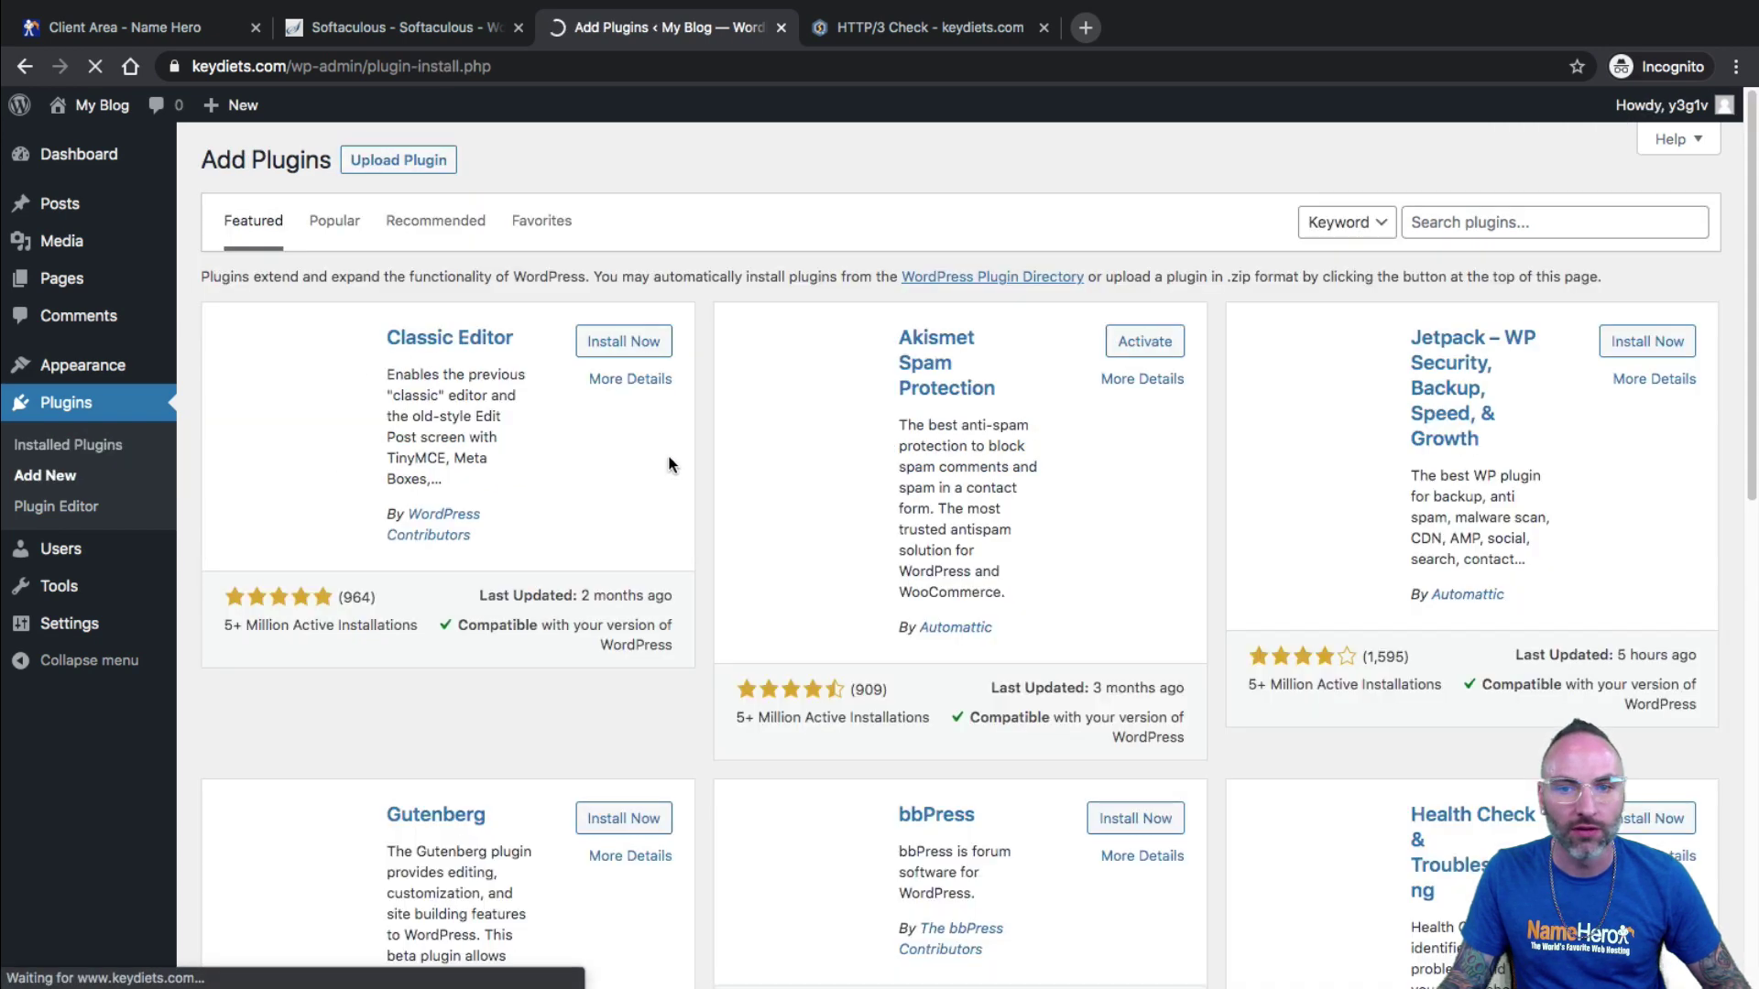
{"action": "left_click", "coordinate": [1452, 231]}
{"action": "type", "text": "litespeed"}
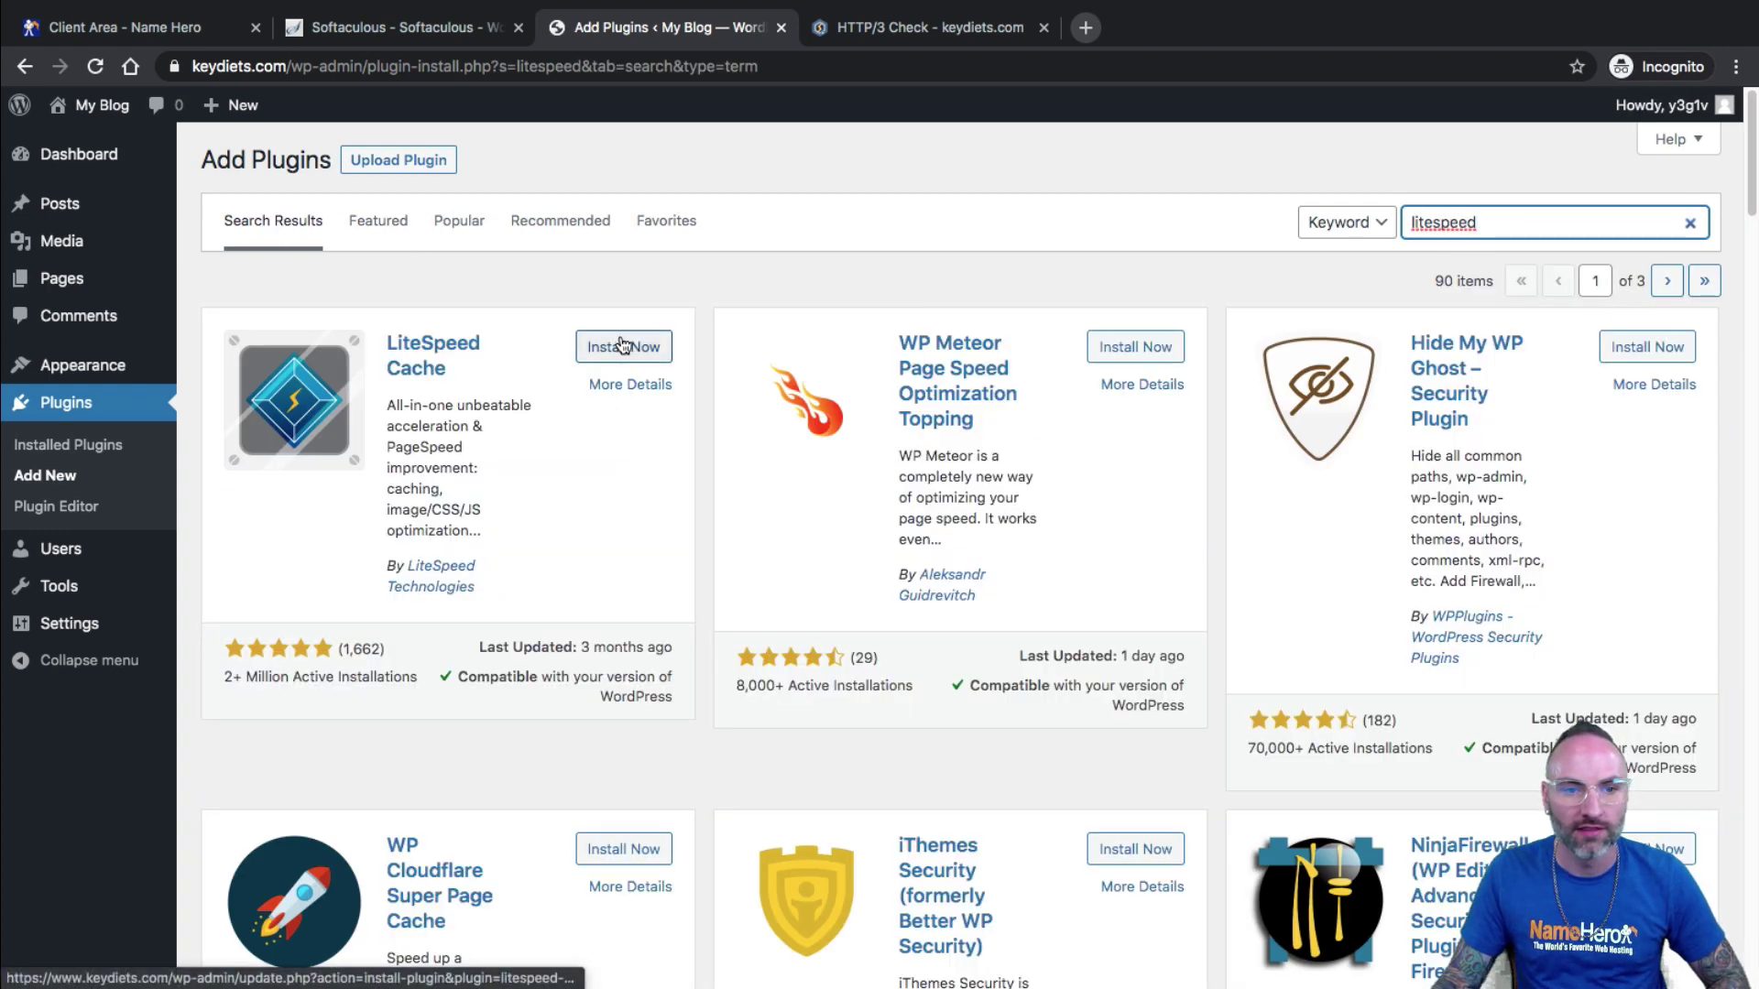
{"action": "left_click", "coordinate": [621, 345]}
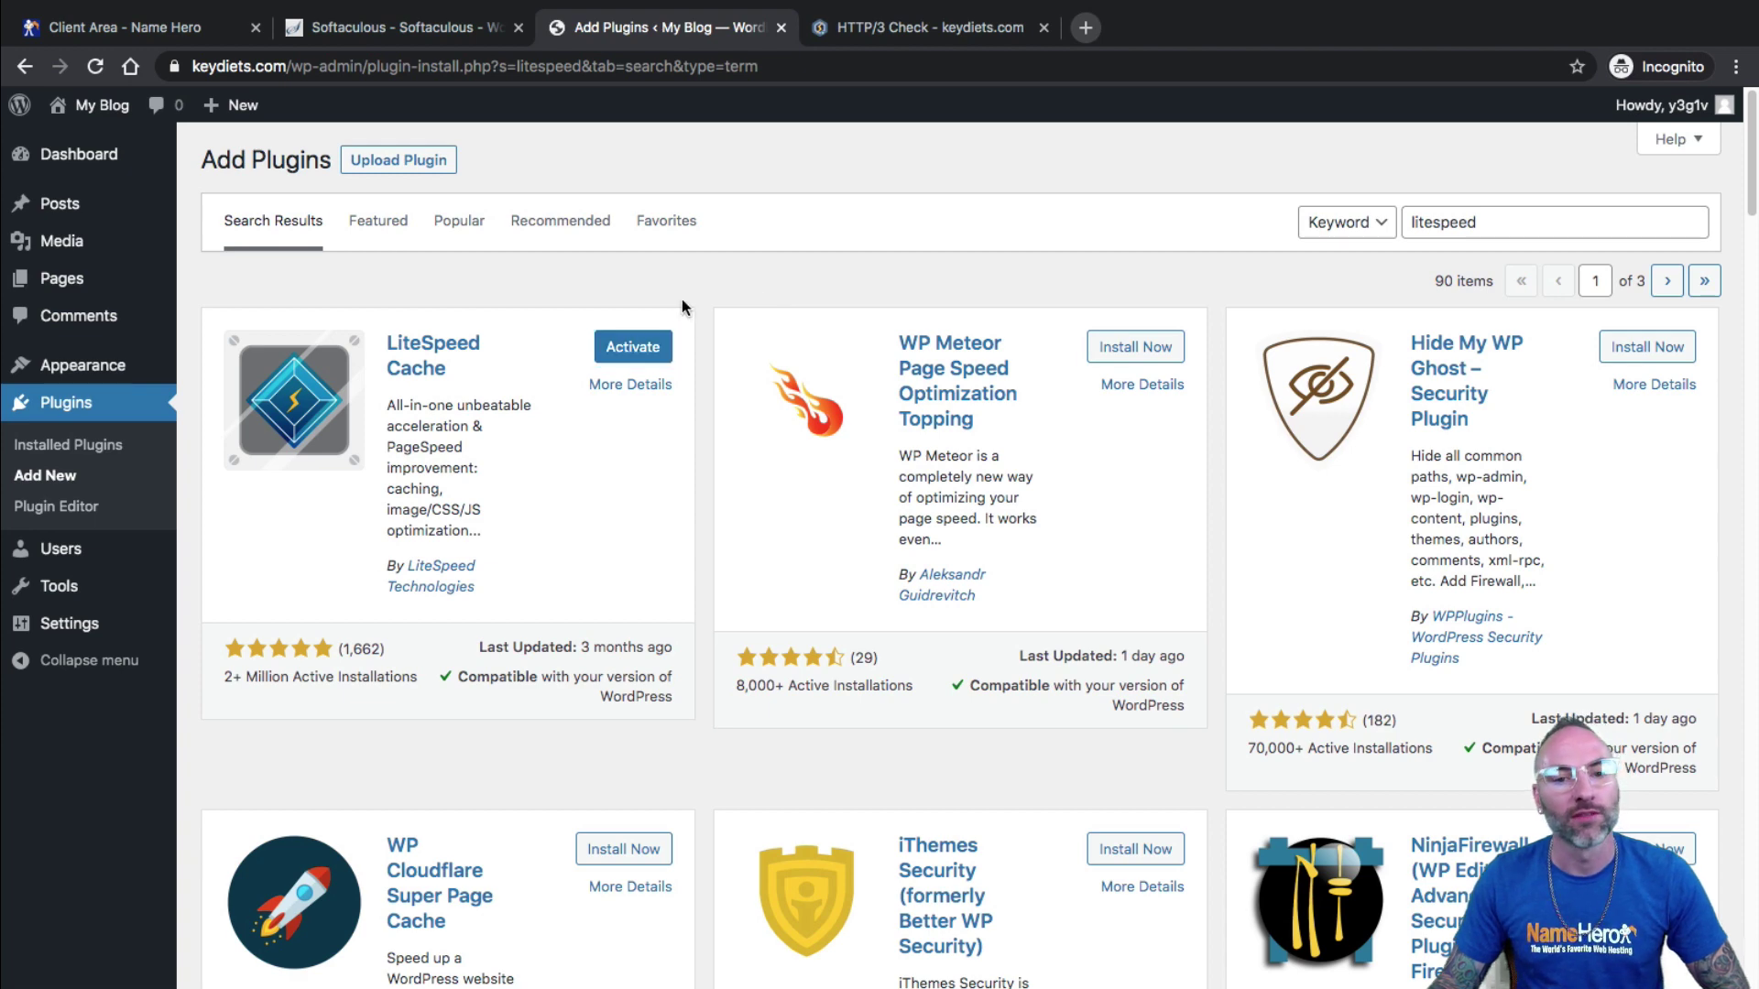
{"action": "left_click", "coordinate": [631, 346]}
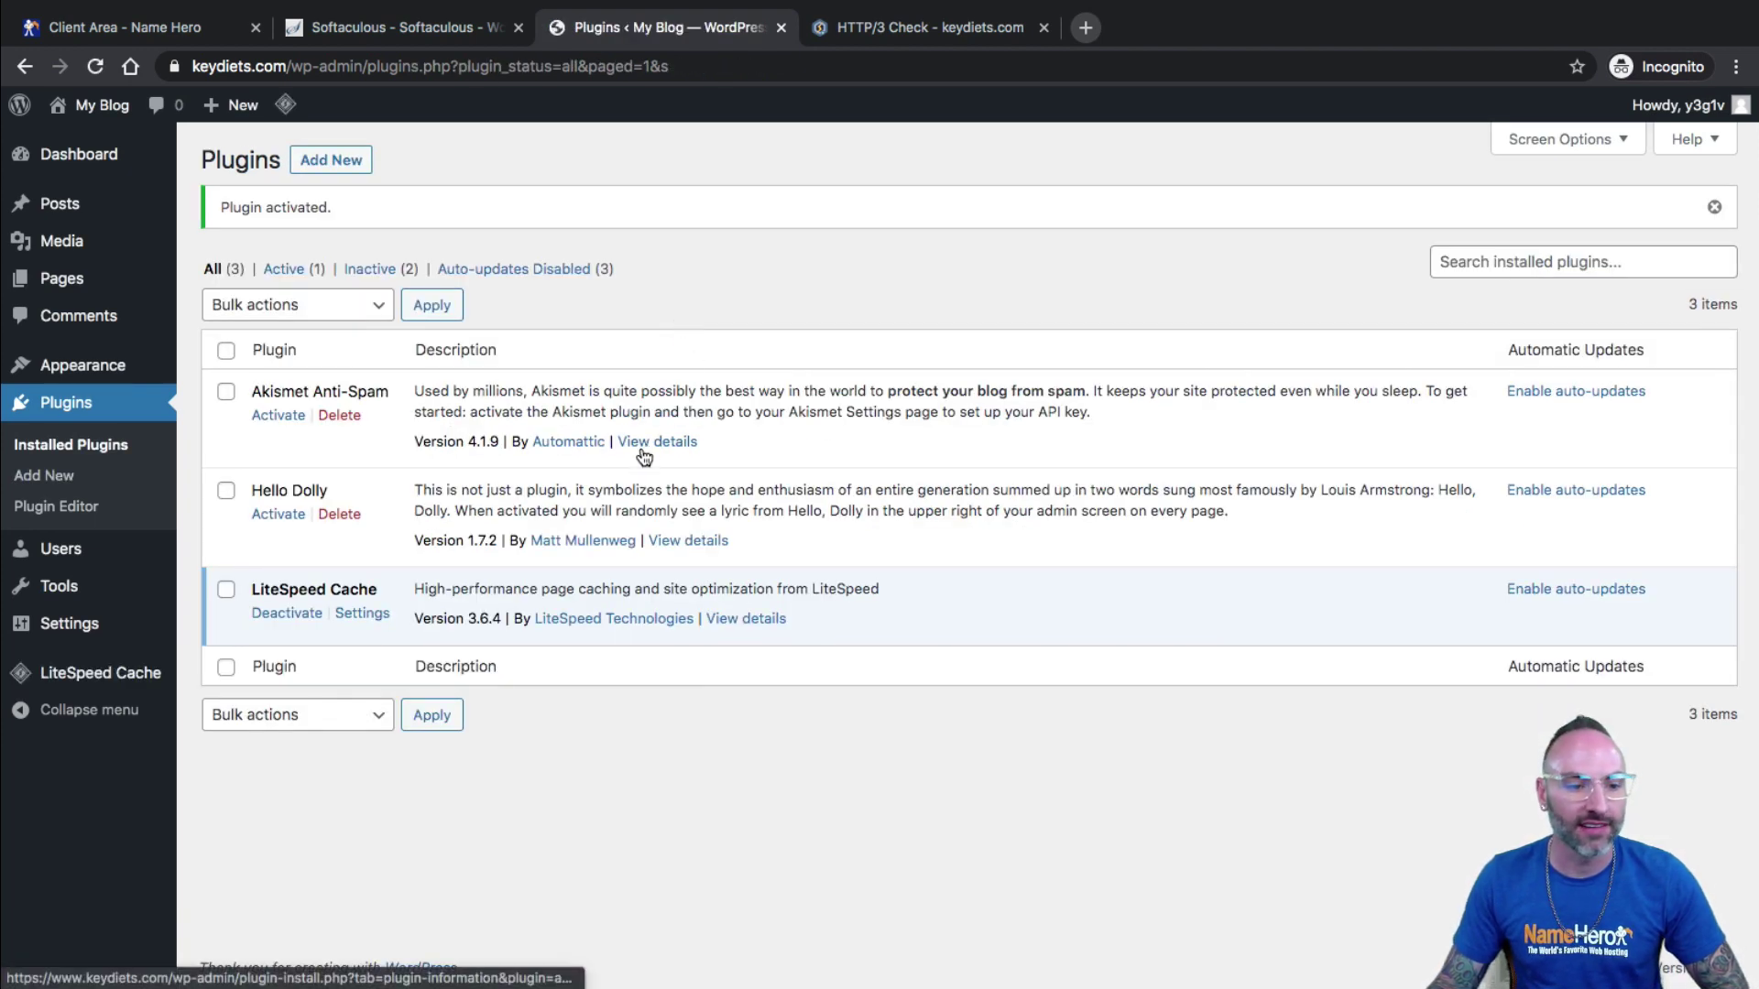
{"action": "left_click_drag", "start_coordinate": [252, 586], "coordinate": [385, 594]}
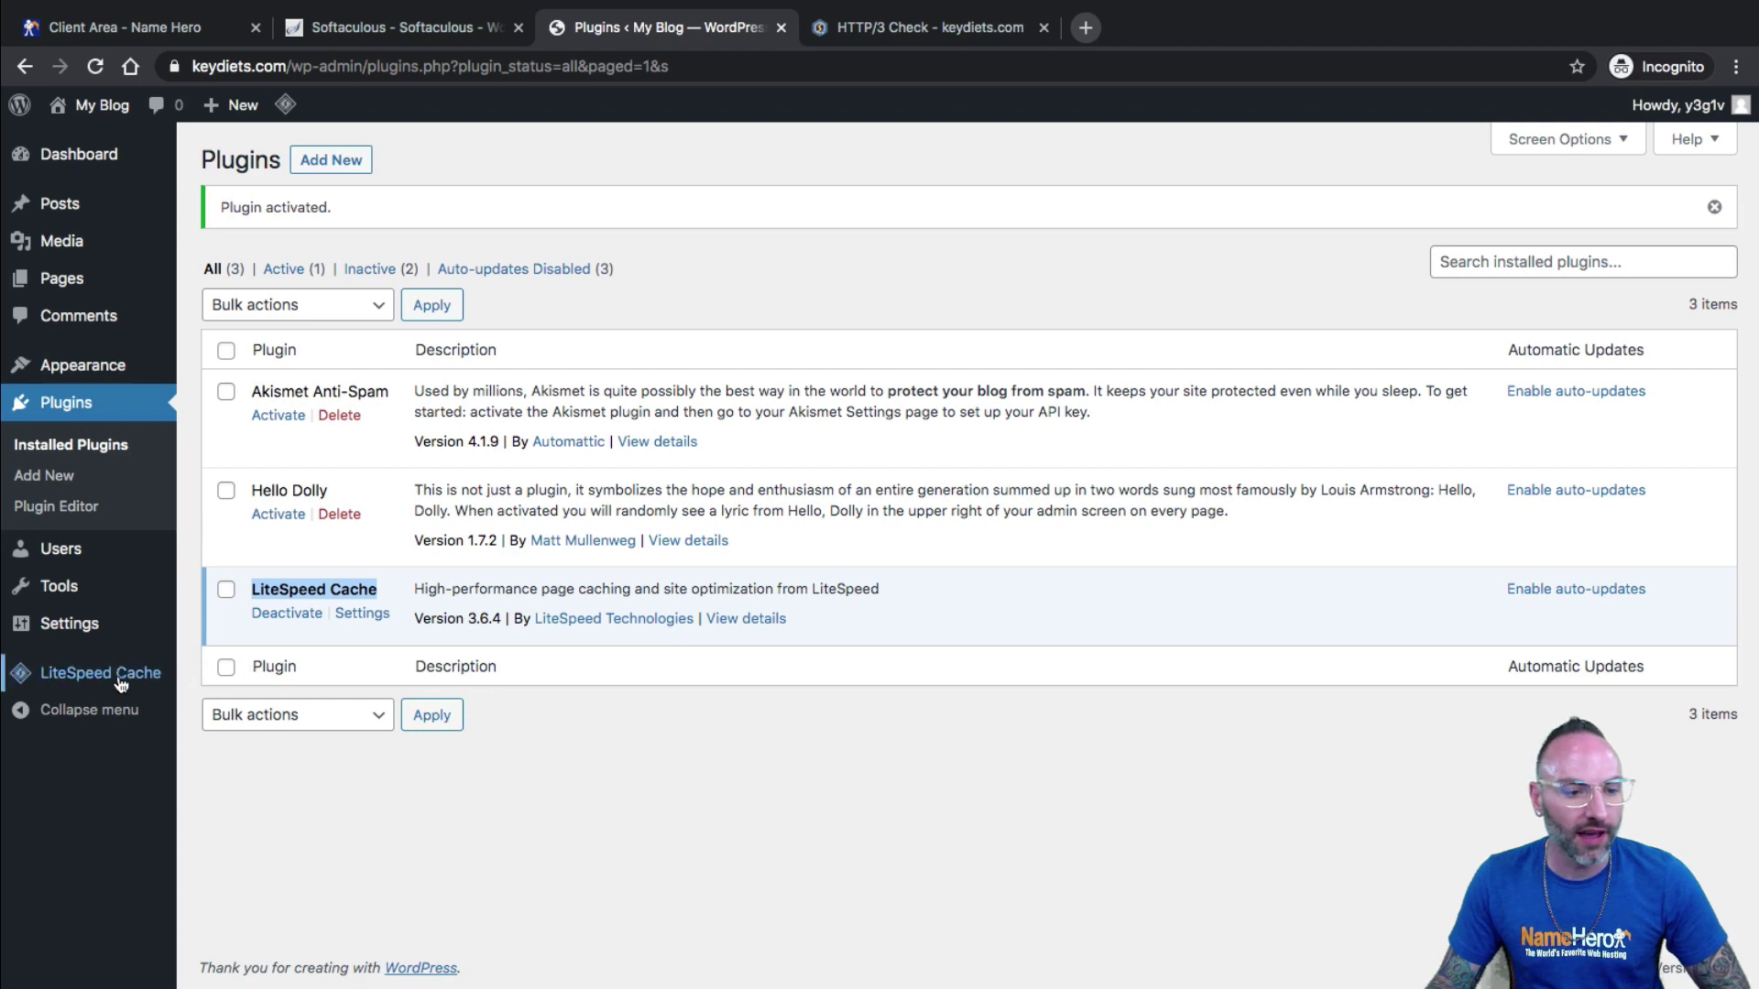
Open the LiteSpeed Cache Dashboard and review QUIC.cloud usage, Page Load Time and PageSpeed Score.
{"action": "mouse_move", "coordinate": [119, 677]}
{"action": "left_click", "coordinate": [224, 636]}
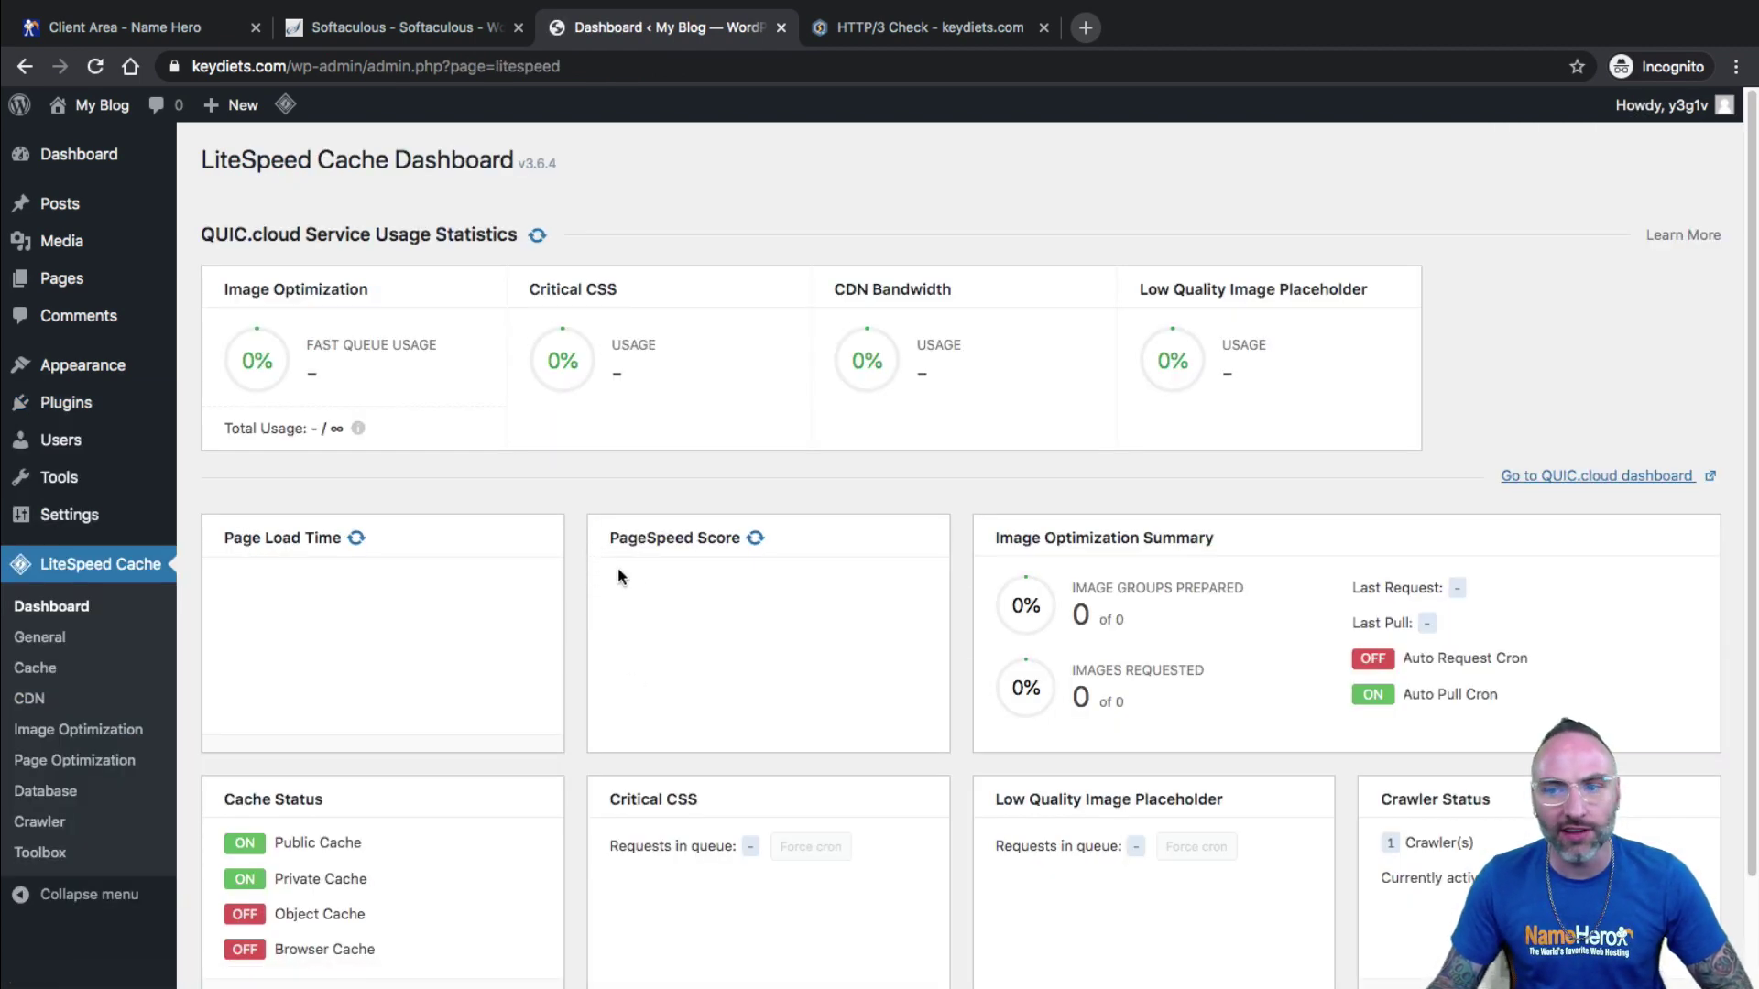
{"action": "left_click_drag", "start_coordinate": [202, 234], "coordinate": [360, 236]}
{"action": "left_click", "coordinate": [280, 292]}
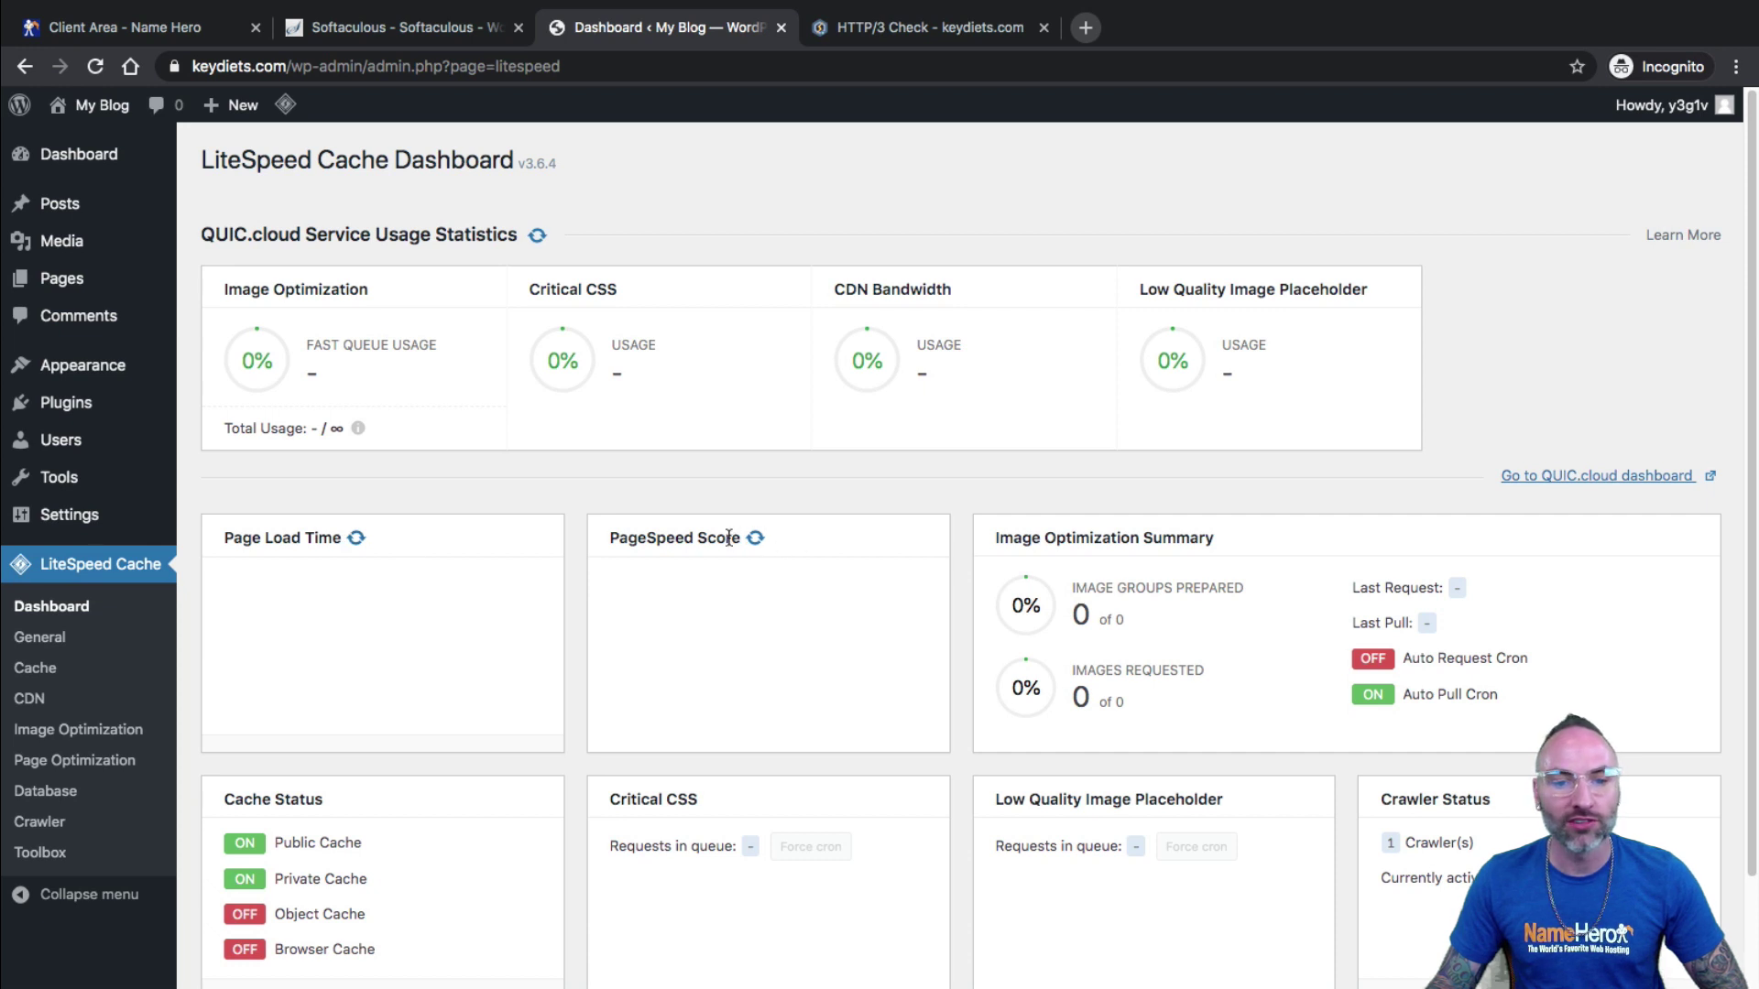
{"action": "left_click_drag", "start_coordinate": [708, 538], "coordinate": [697, 539]}
{"action": "left_click", "coordinate": [232, 530]}
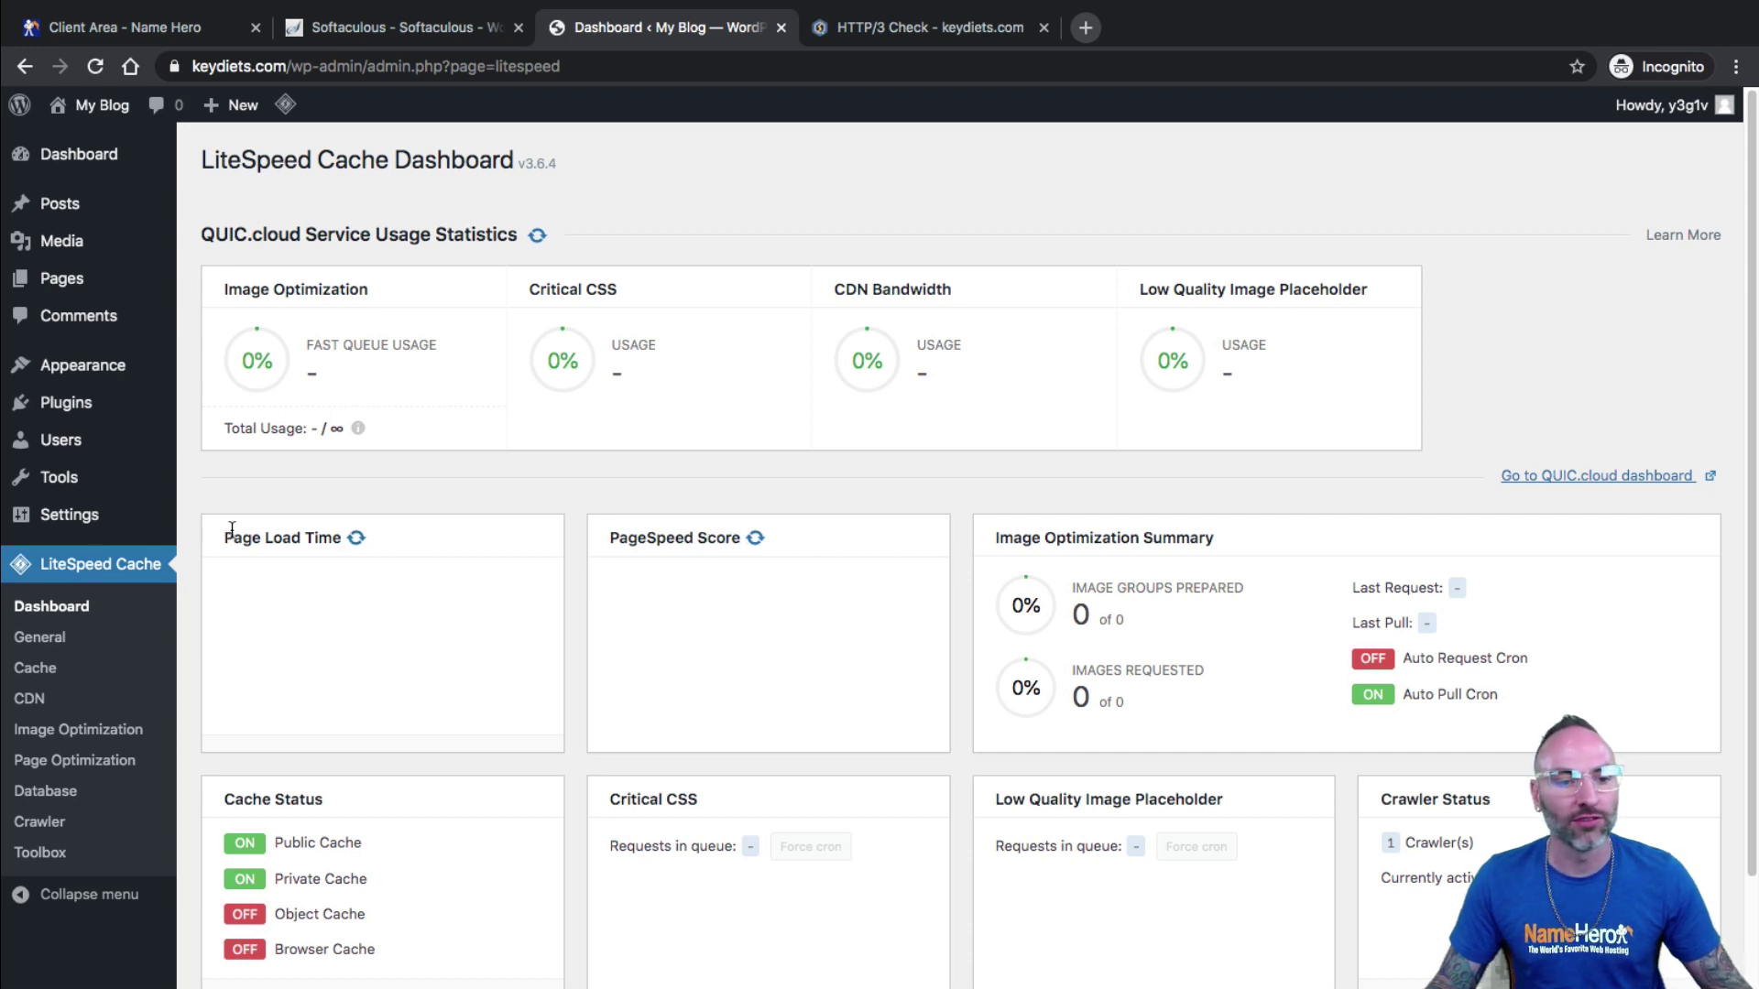
{"action": "left_click_drag", "start_coordinate": [300, 542], "coordinate": [284, 538]}
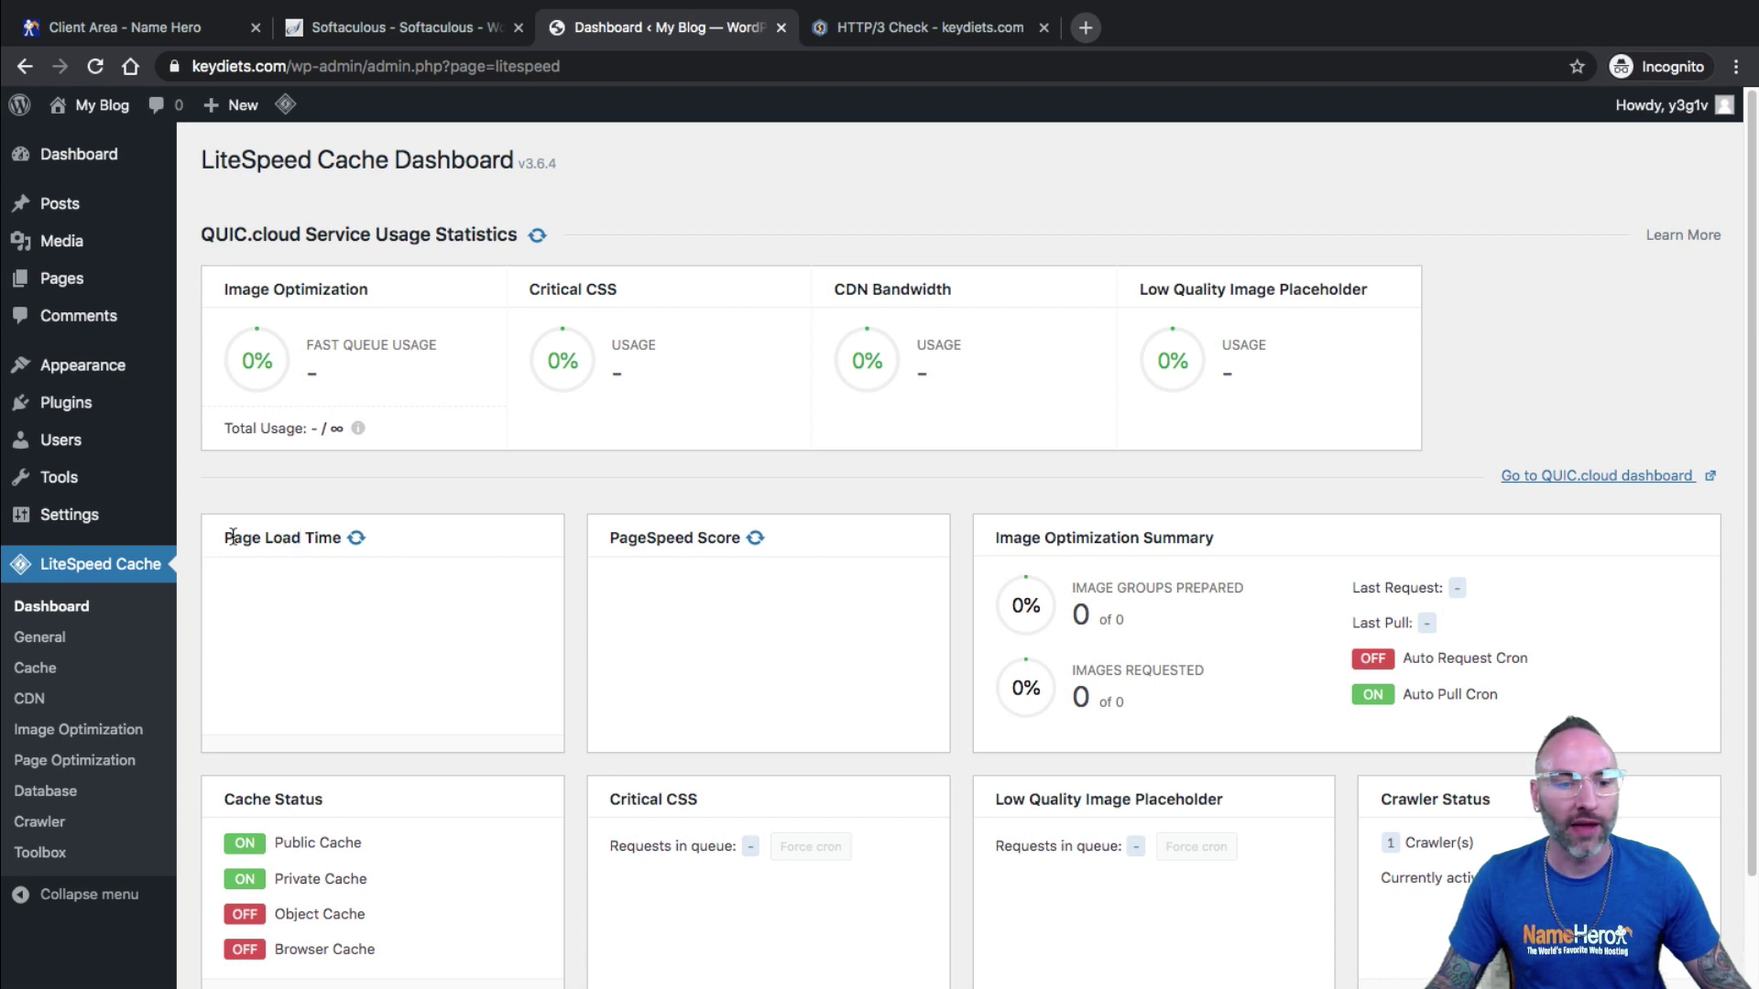
{"action": "left_click_drag", "start_coordinate": [234, 540], "coordinate": [327, 533]}
{"action": "left_click_drag", "start_coordinate": [628, 540], "coordinate": [702, 538]}
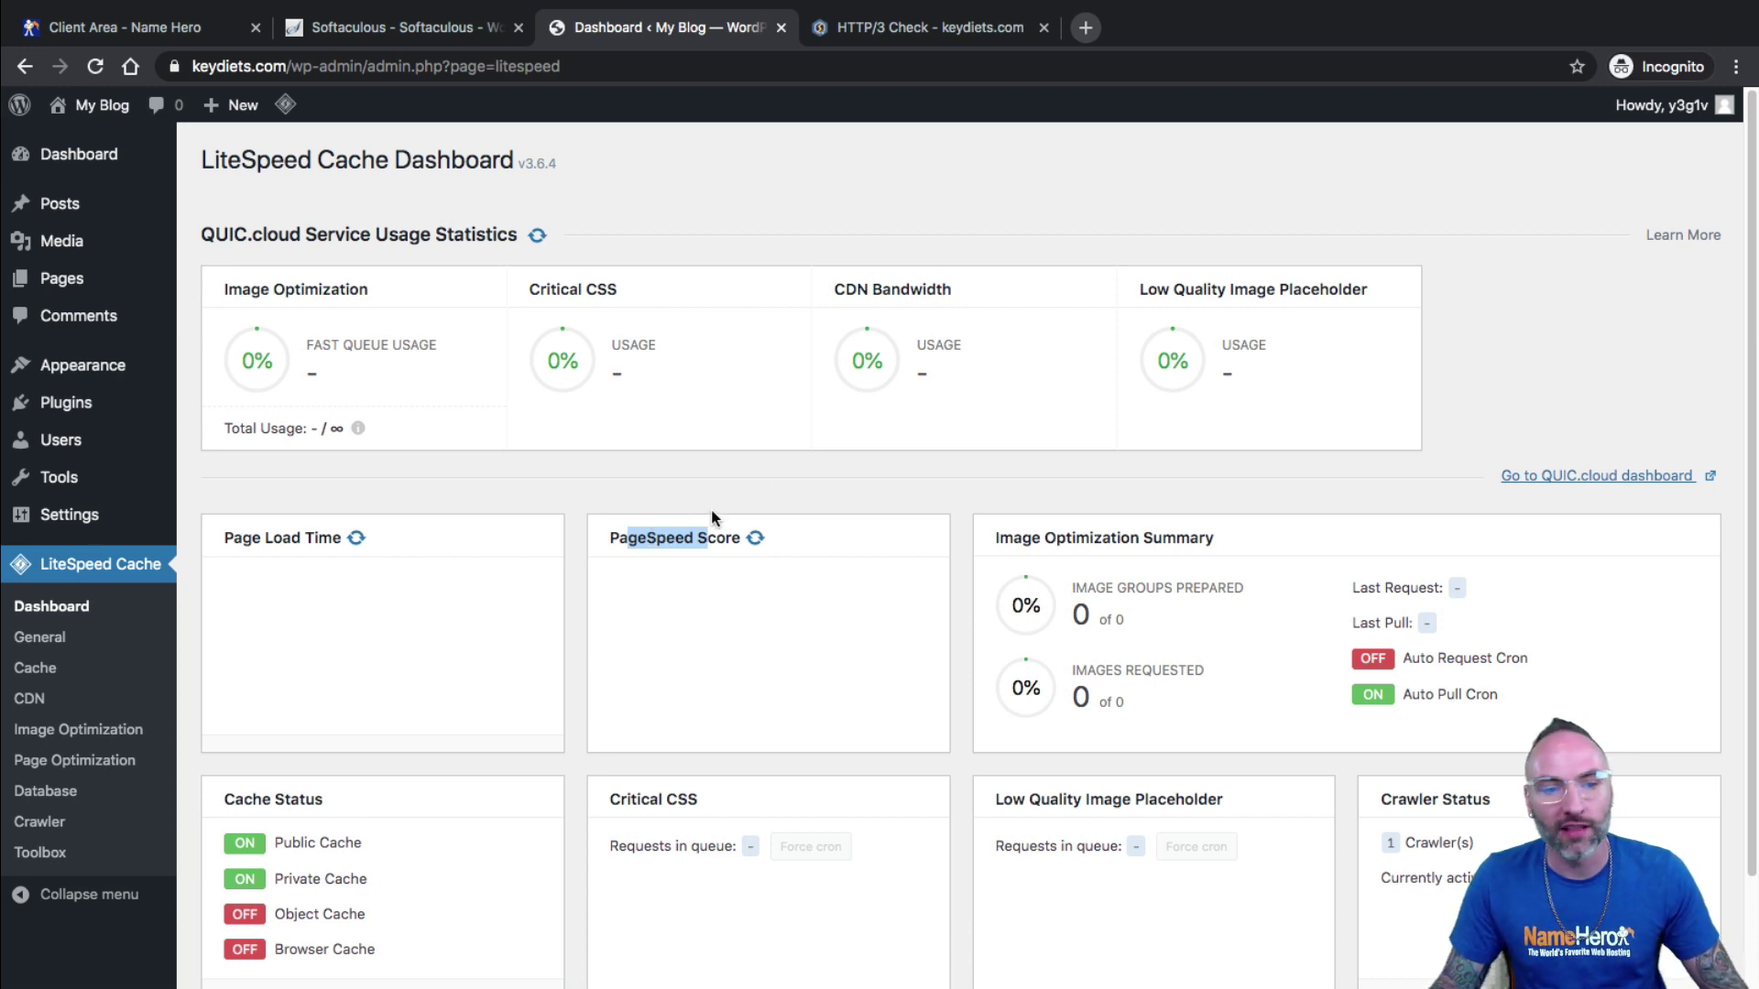
{"action": "left_click", "coordinate": [513, 487]}
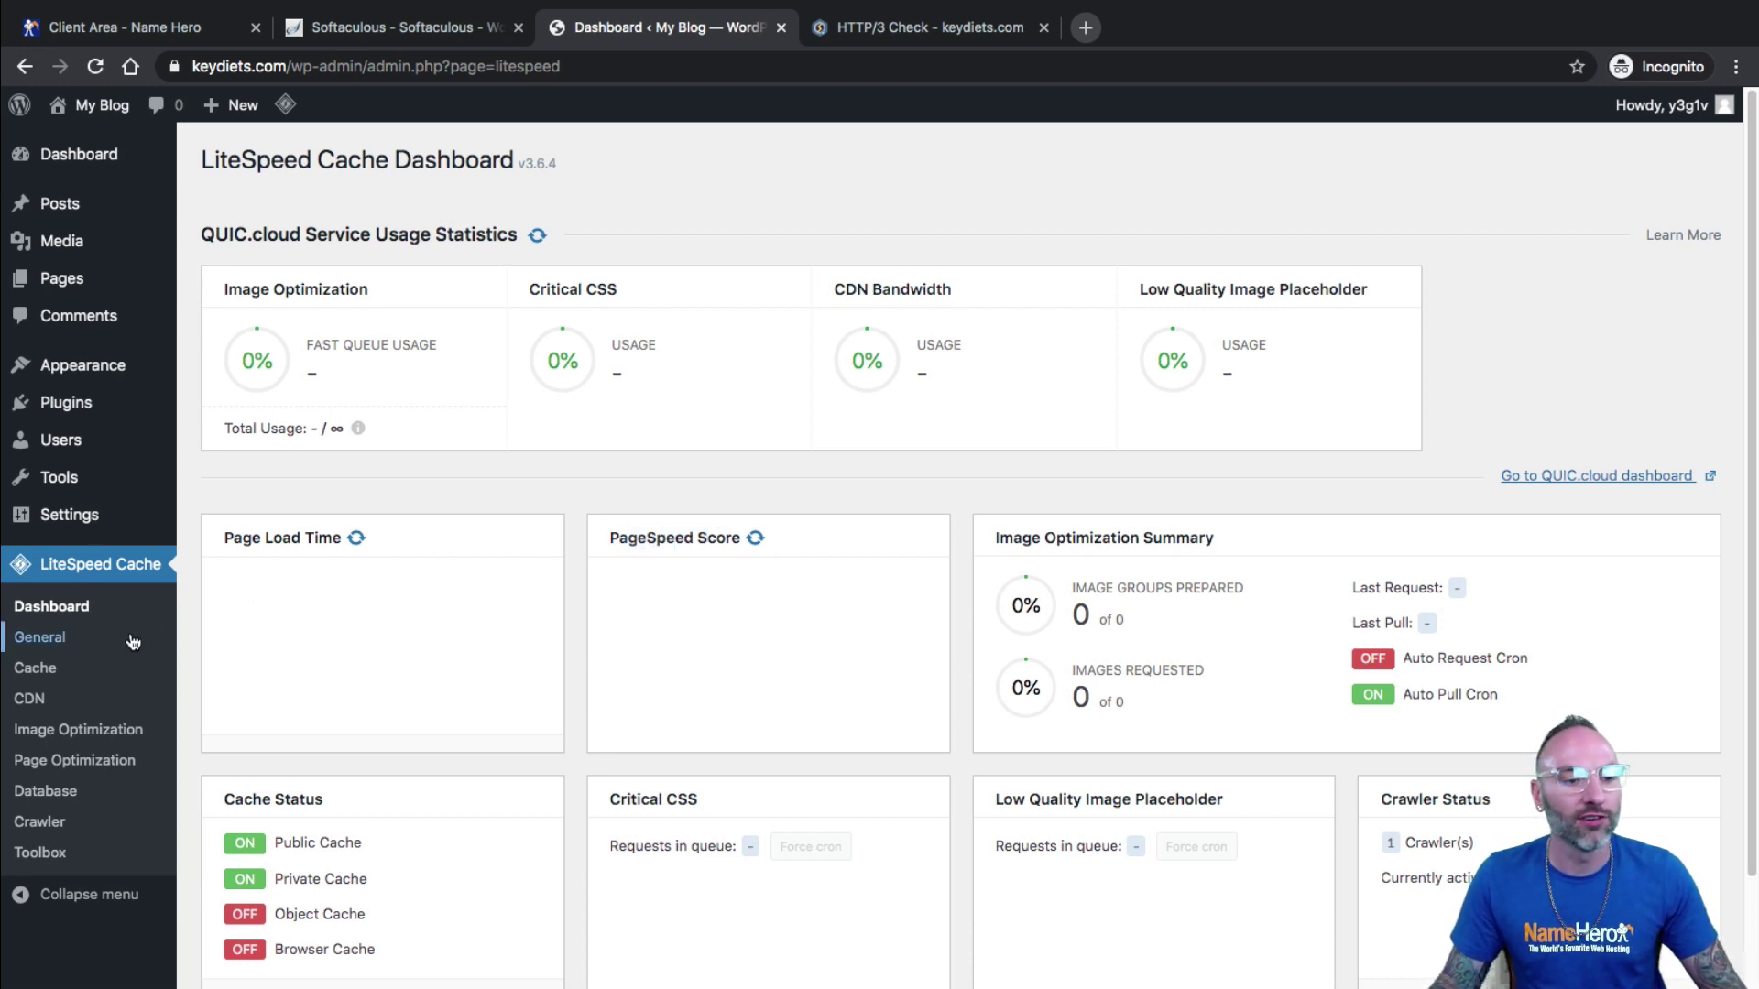
Request a QUIC.cloud domain key from LiteSpeed Cache General Settings and note the pending-approval notice.
{"action": "left_click", "coordinate": [57, 638]}
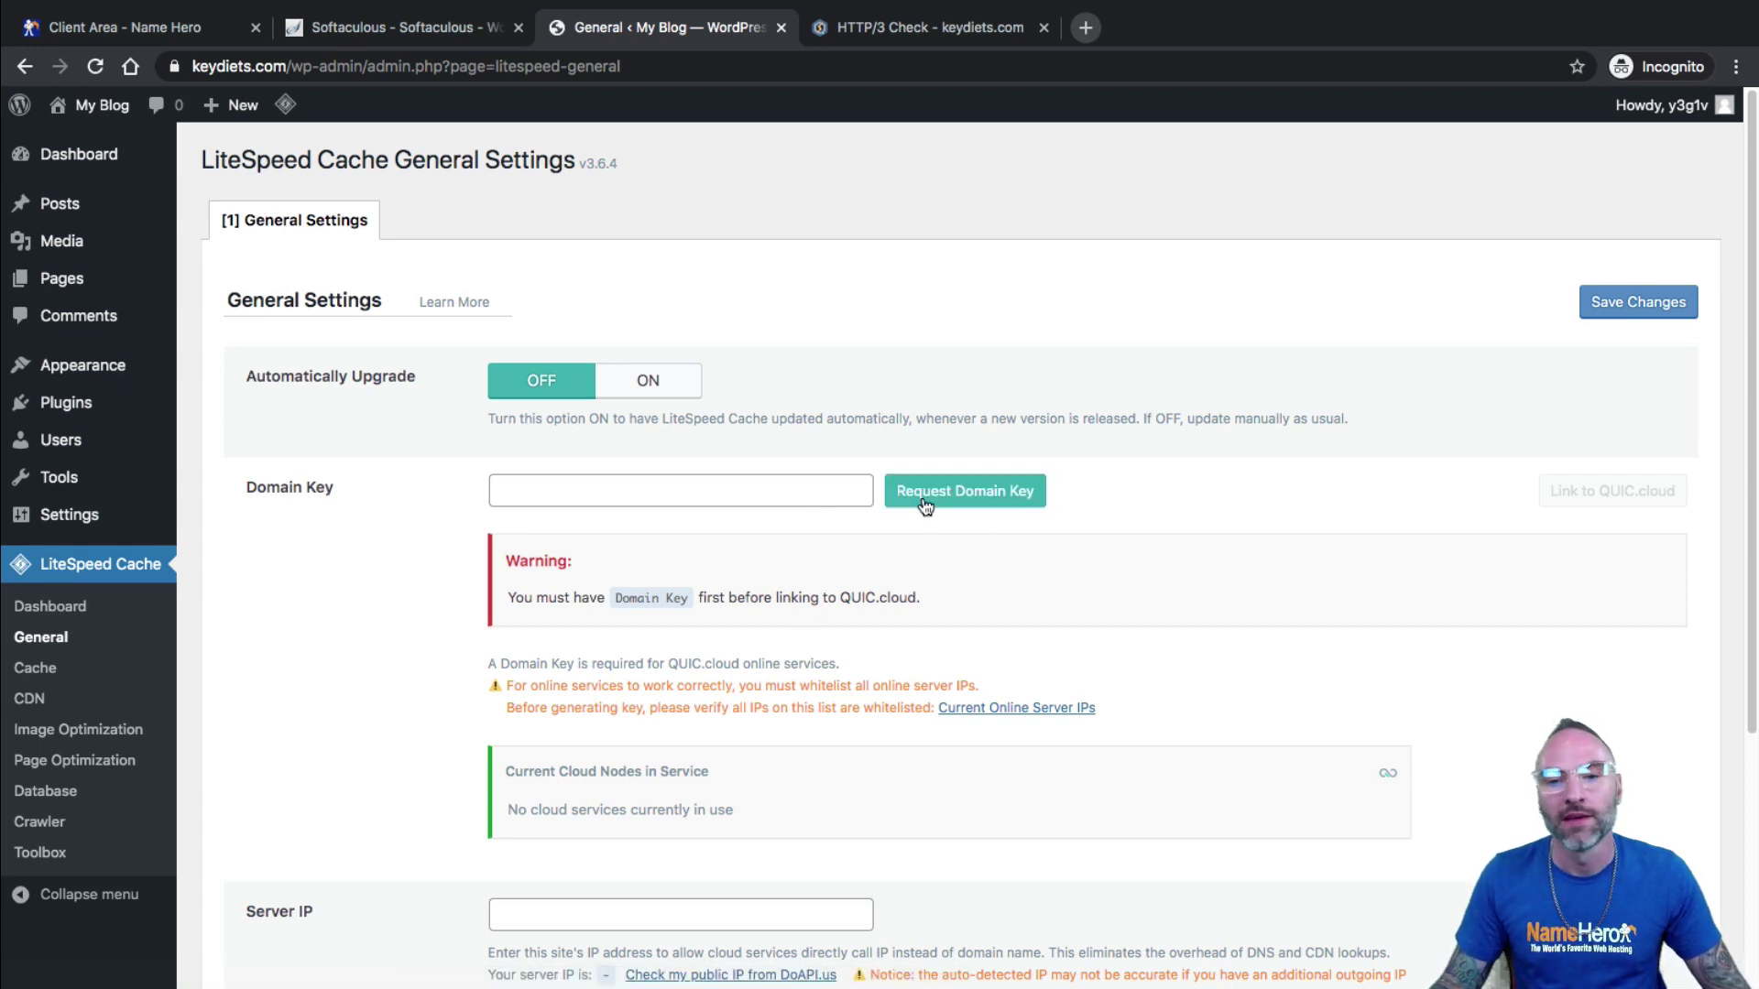
{"action": "left_click", "coordinate": [895, 502]}
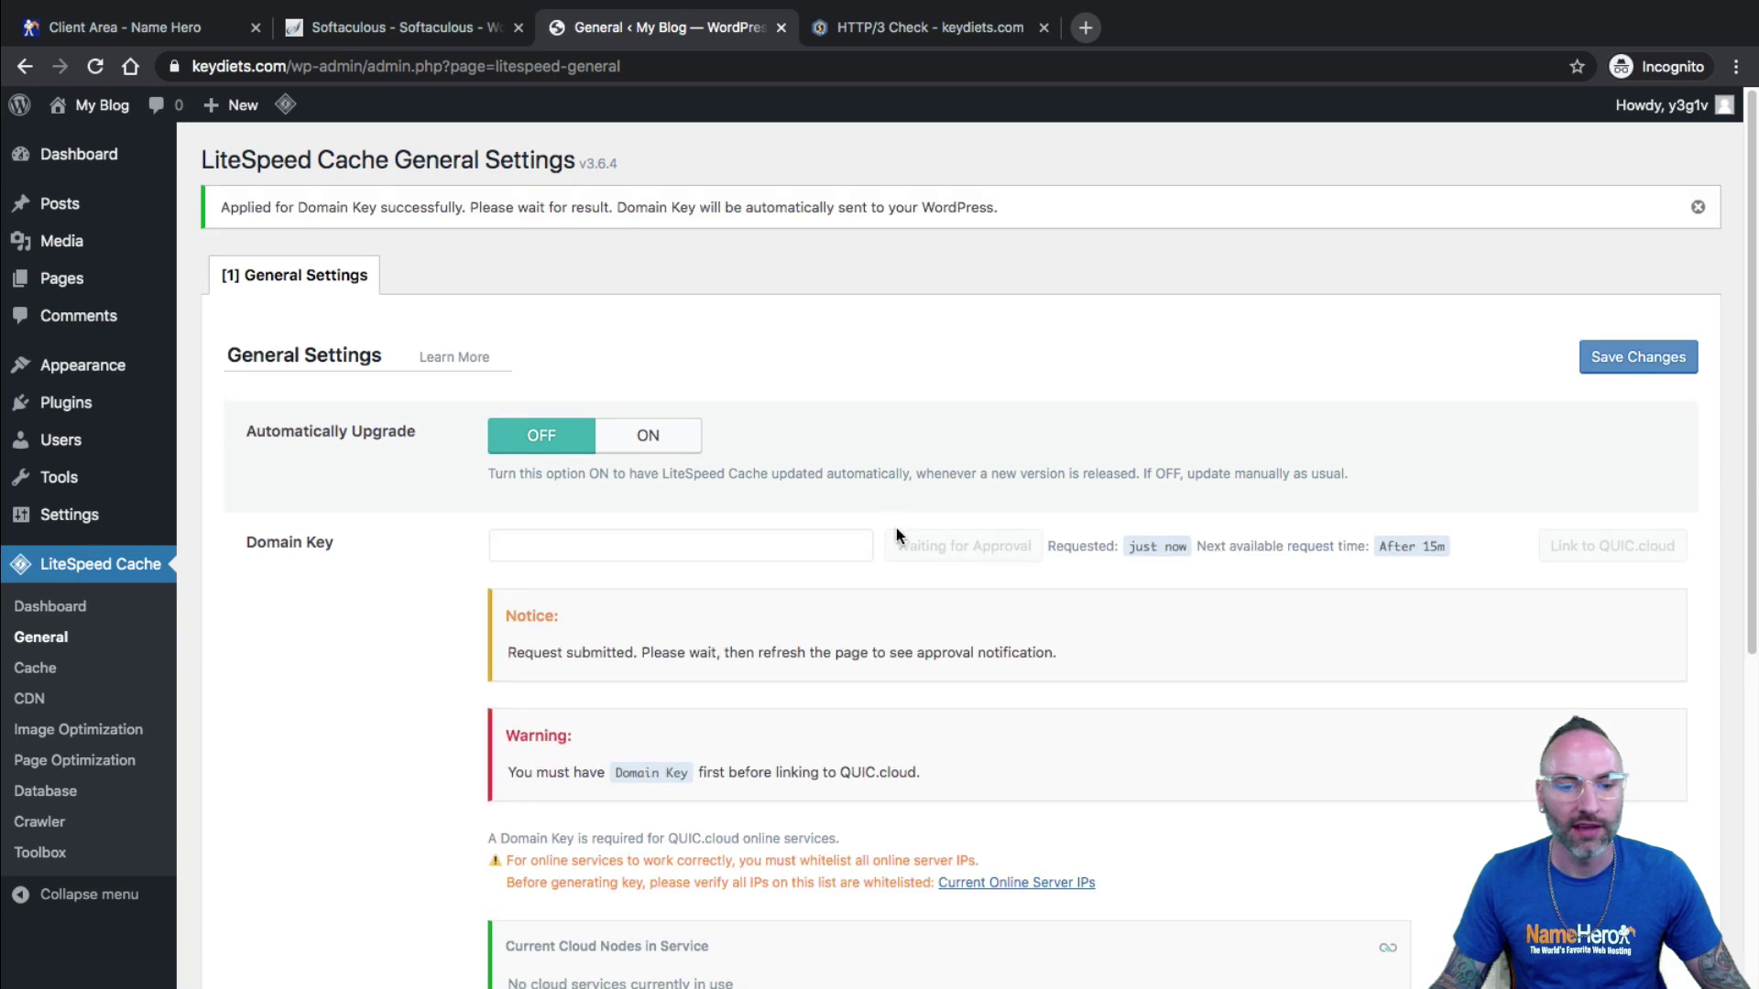
{"action": "left_click_drag", "start_coordinate": [655, 652], "coordinate": [986, 652]}
{"action": "left_click", "coordinate": [762, 658]}
{"action": "left_click_drag", "start_coordinate": [1009, 649], "coordinate": [967, 650]}
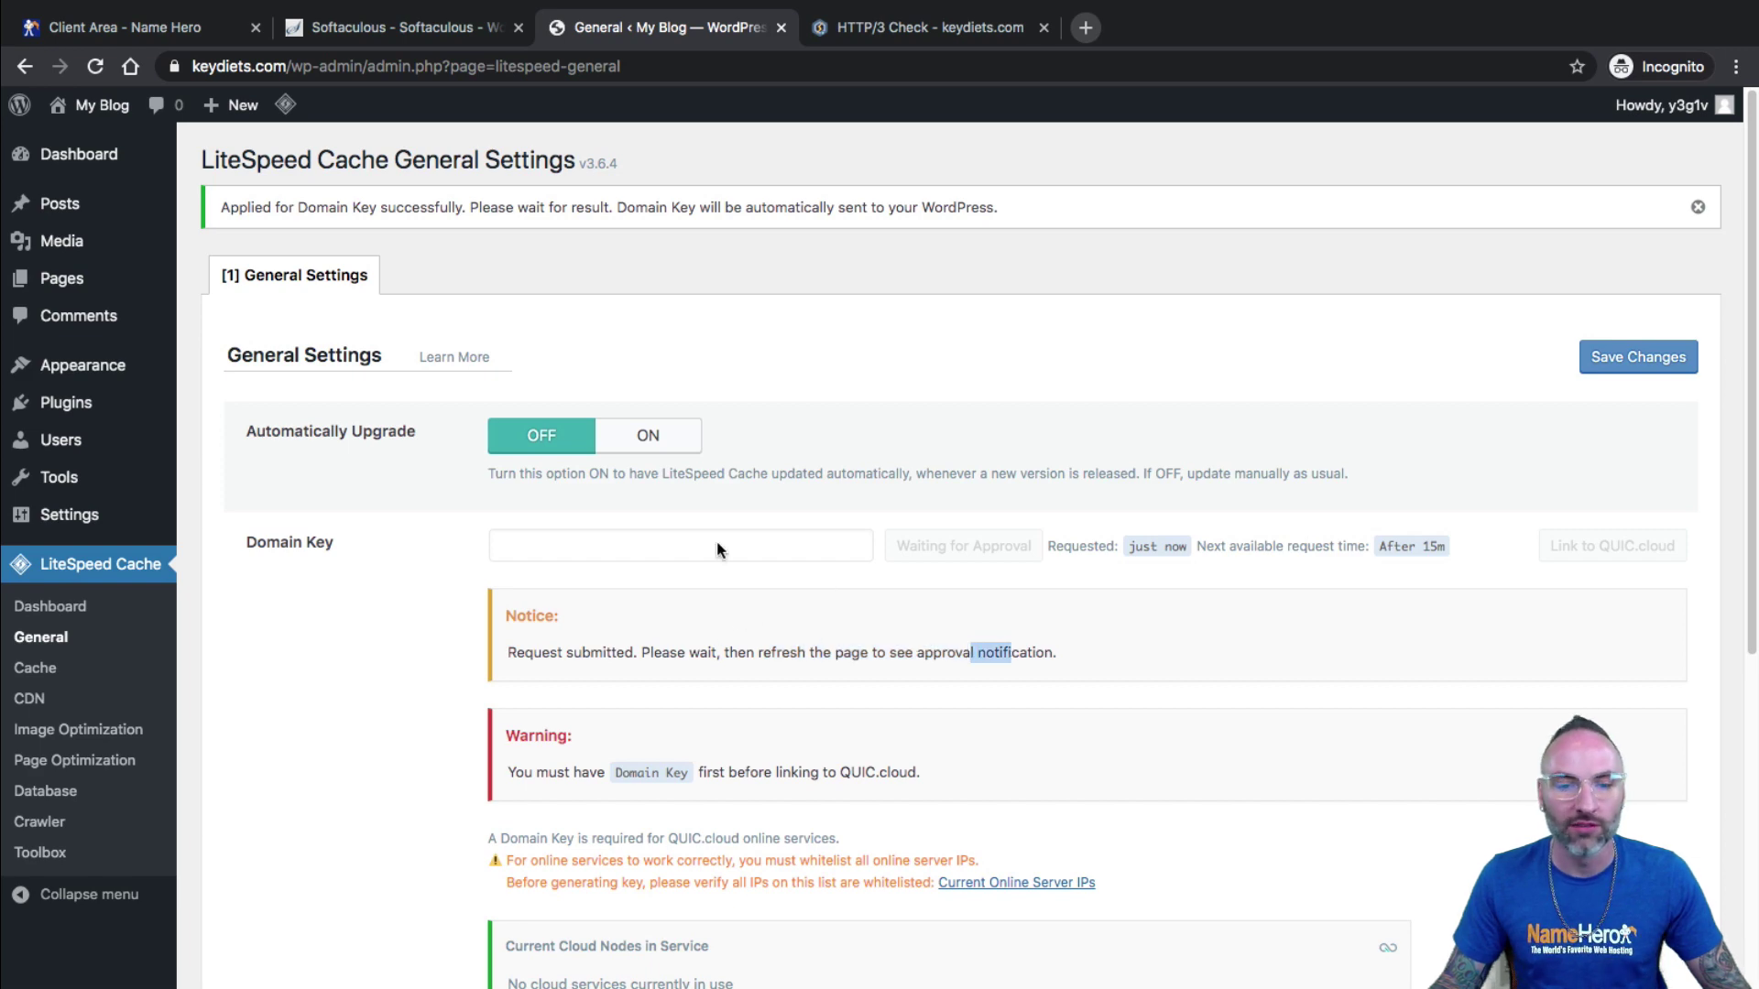
{"action": "scroll", "coordinate": [658, 615], "scroll_direction": "down", "scroll_amount": 5}
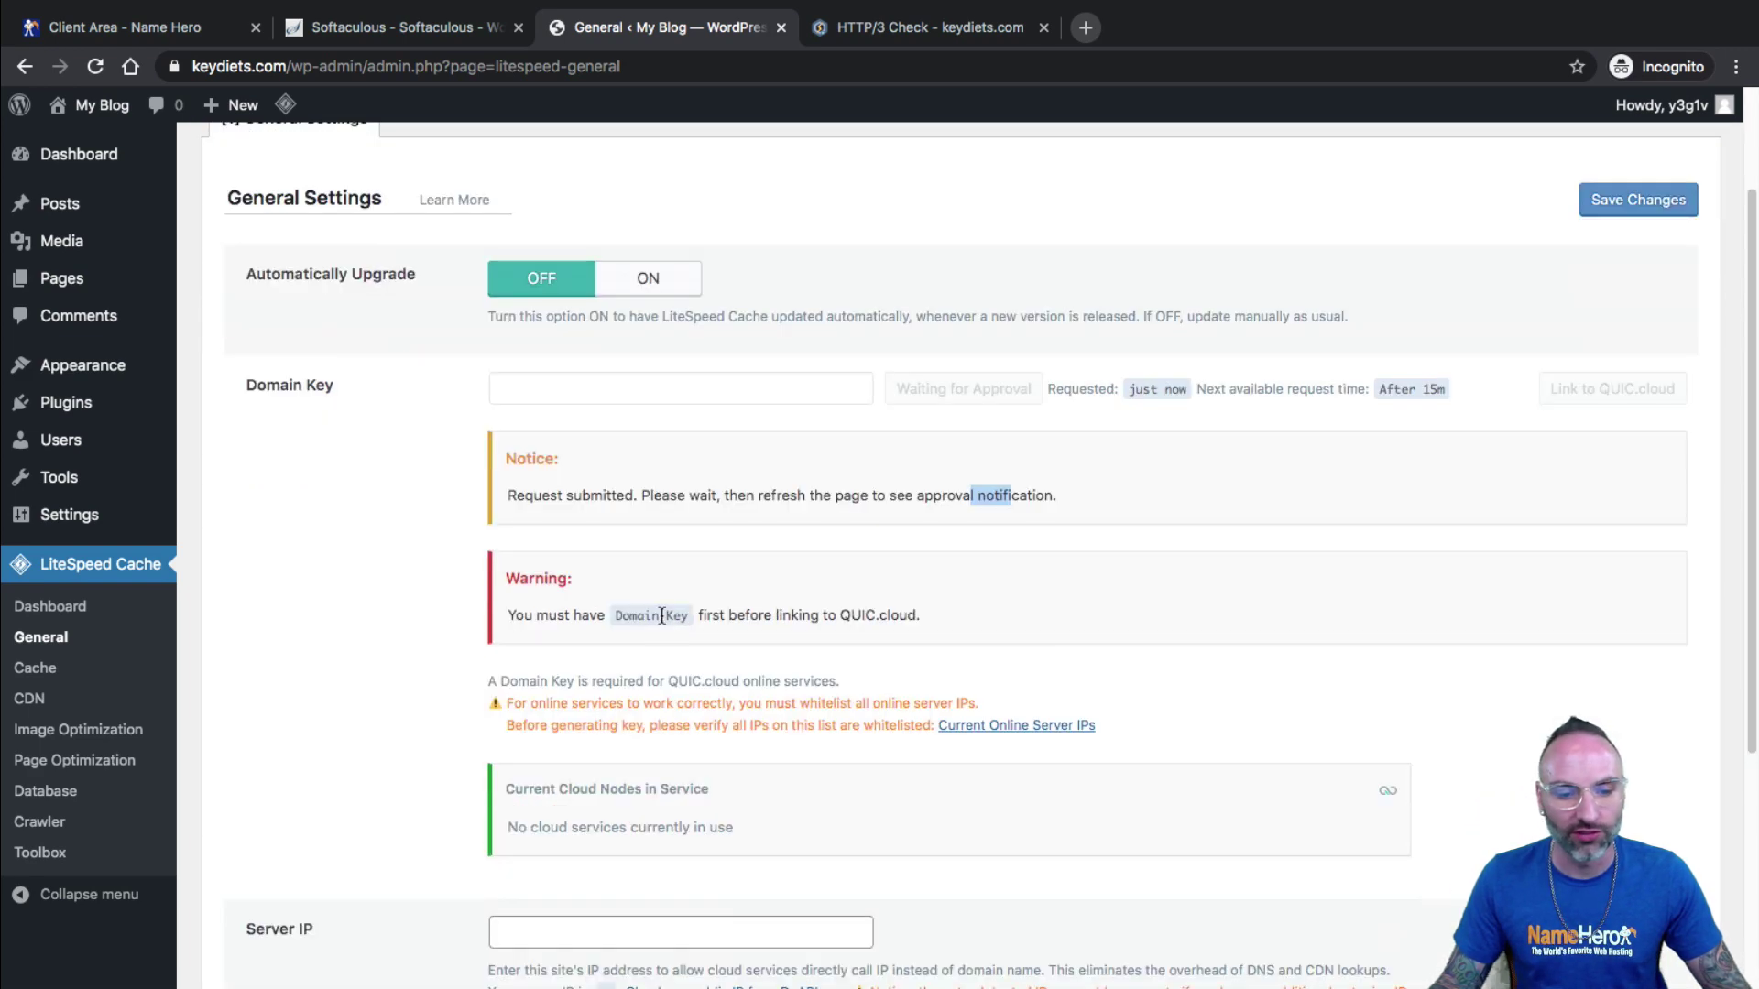
Look up the public IP 72.52.138.86 and paste it into the Server IP field.
{"action": "left_click_drag", "start_coordinate": [262, 772], "coordinate": [244, 772]}
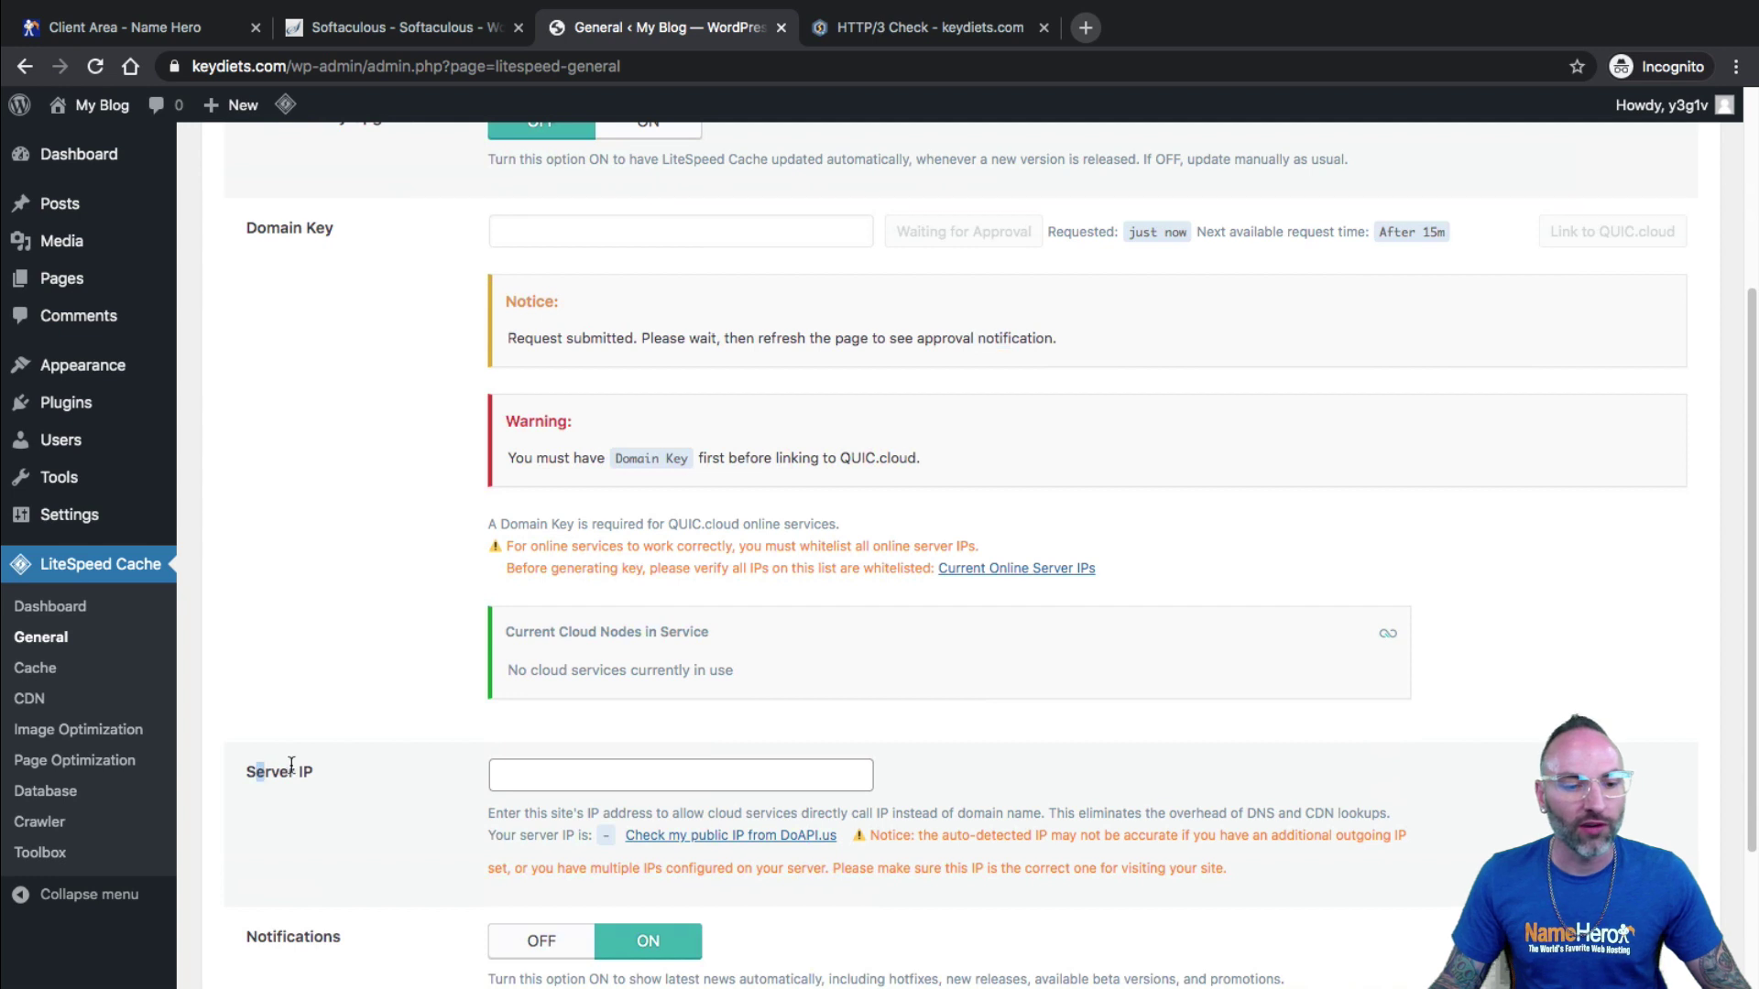
{"action": "left_click", "coordinate": [637, 787]}
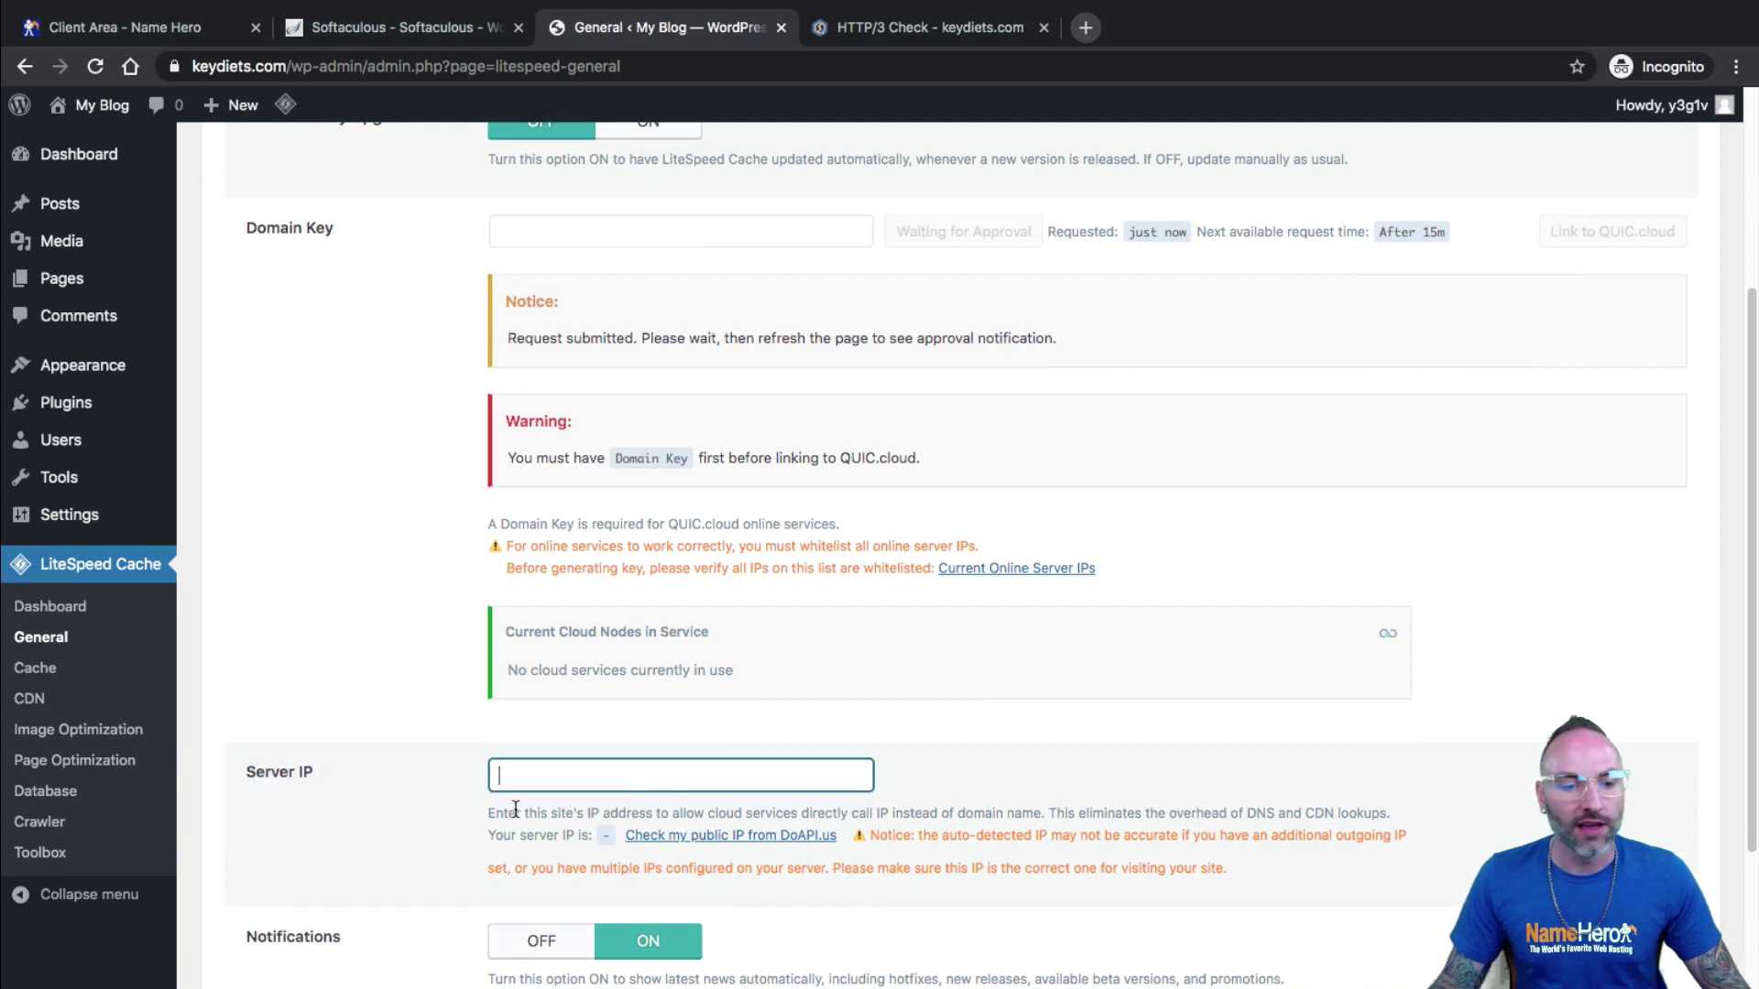
{"action": "left_click_drag", "start_coordinate": [513, 811], "coordinate": [706, 810]}
{"action": "left_click", "coordinate": [707, 807]}
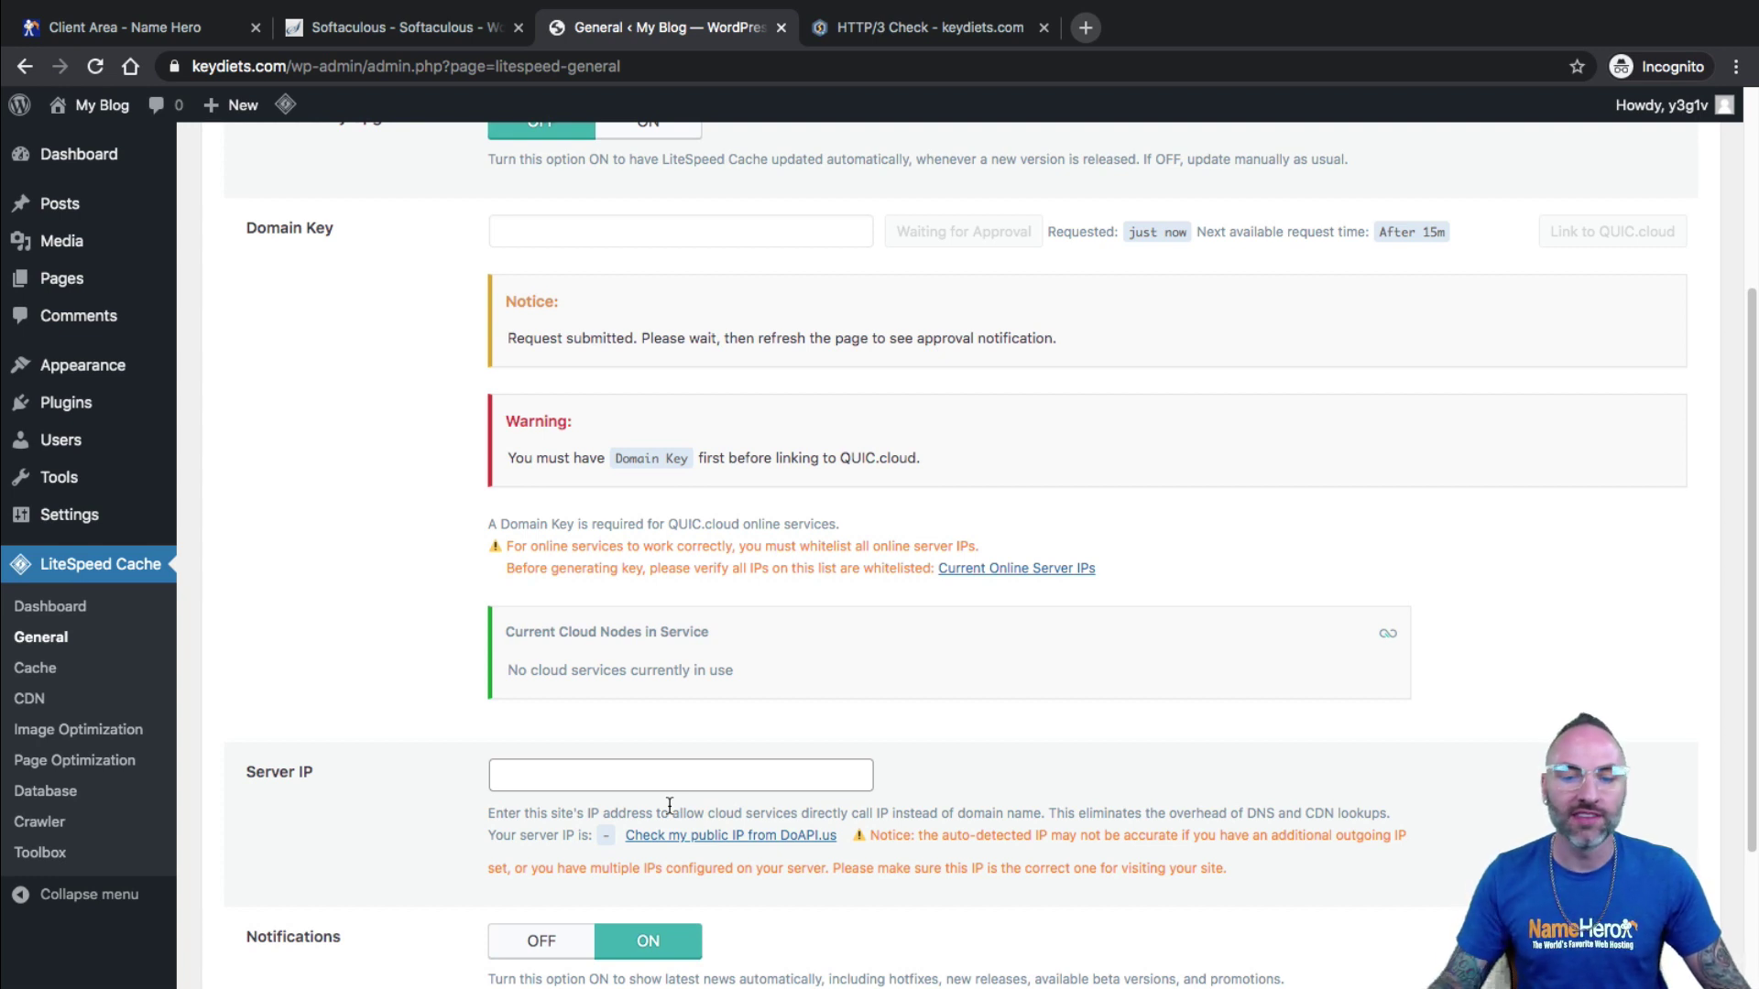
{"action": "left_click", "coordinate": [695, 835]}
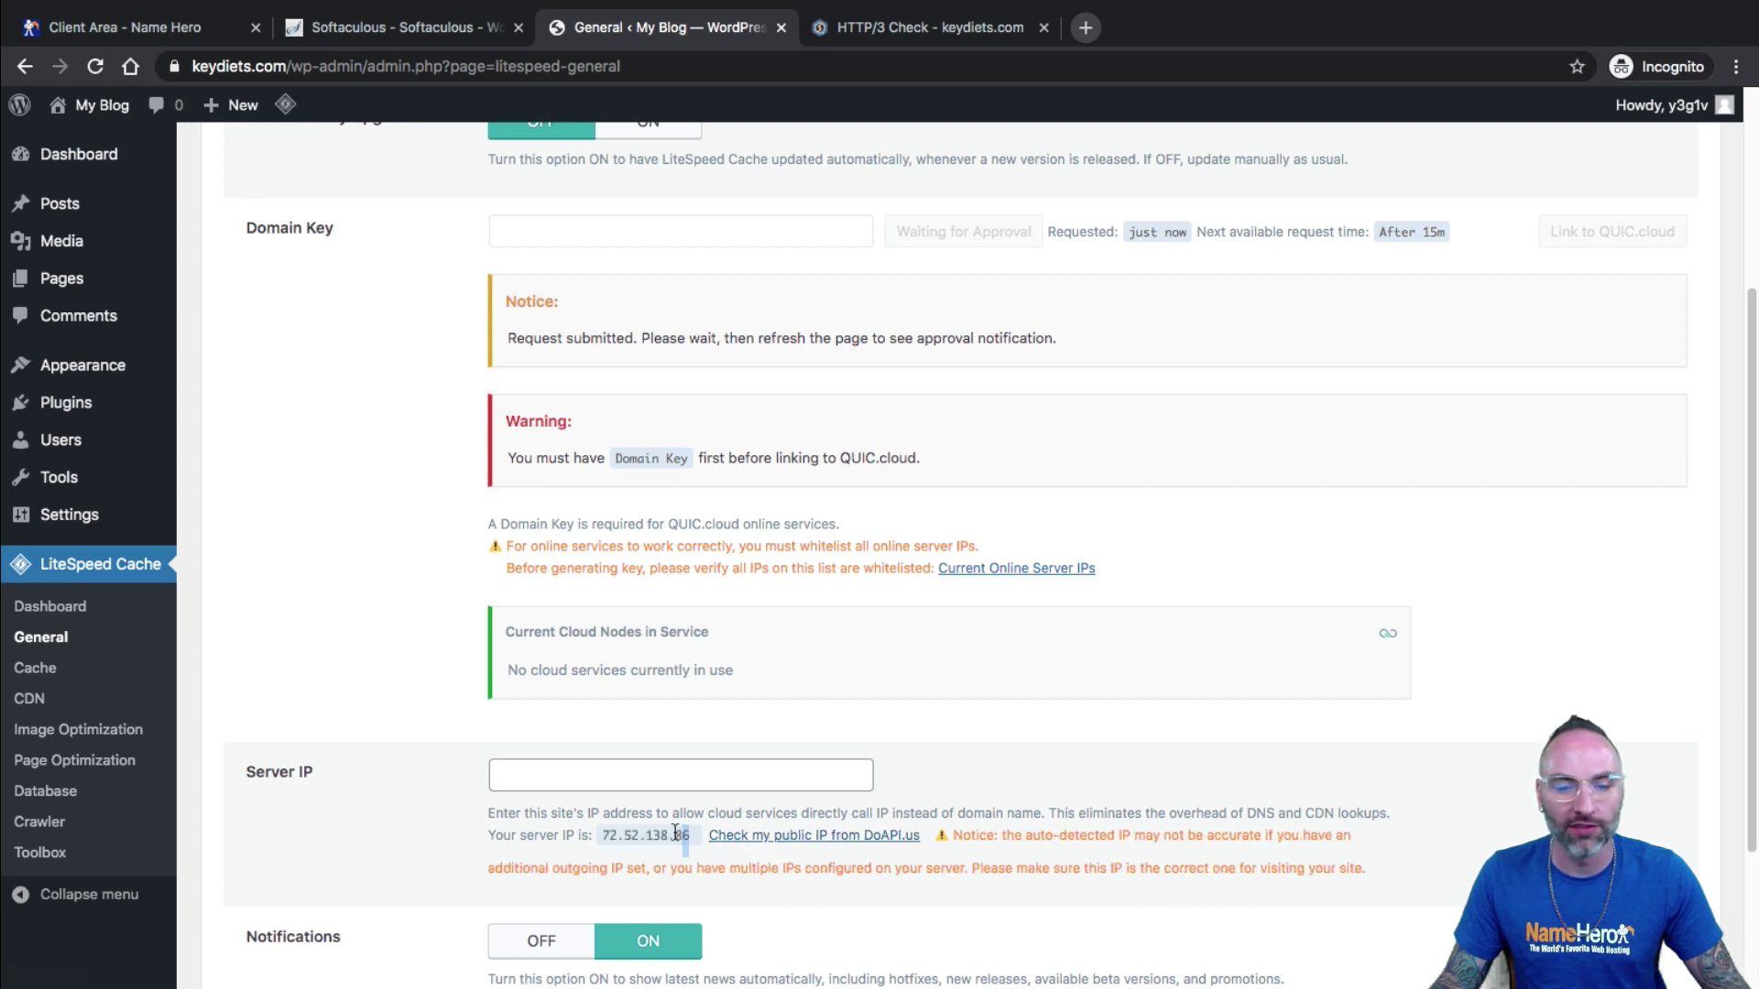
{"action": "left_click_drag", "start_coordinate": [691, 835], "coordinate": [603, 836]}
{"action": "right_click", "coordinate": [618, 838]}
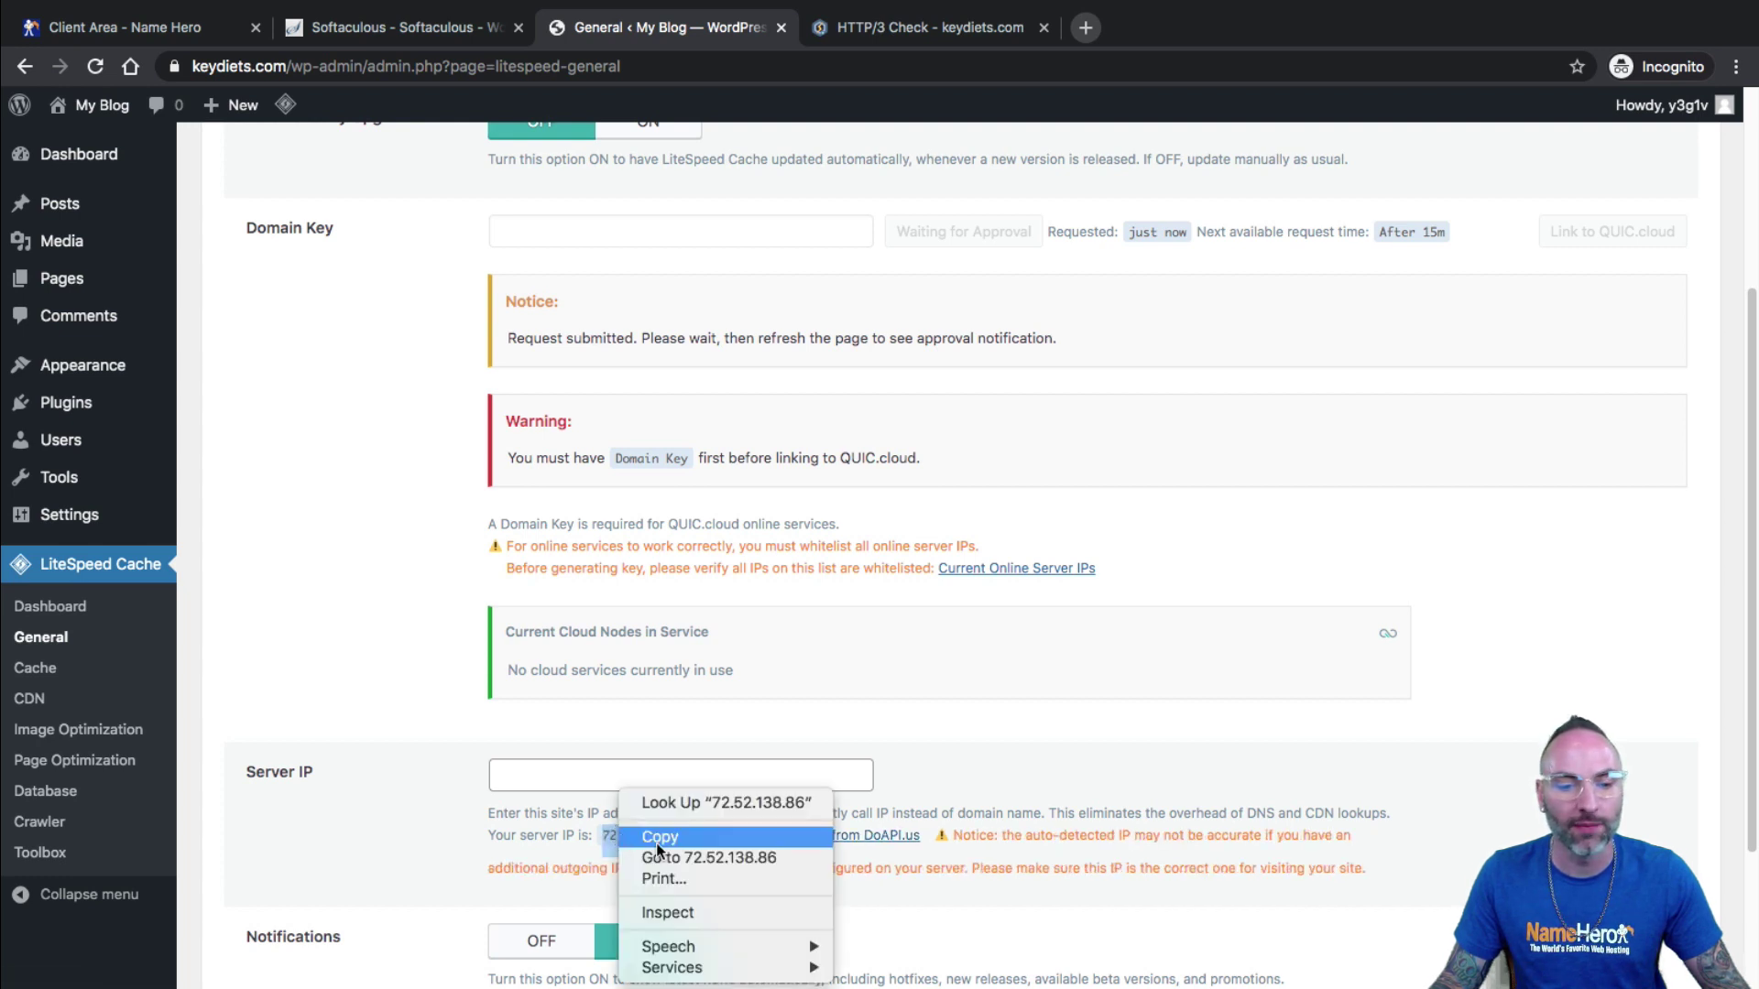
{"action": "left_click", "coordinate": [656, 839]}
{"action": "left_click", "coordinate": [542, 775]}
{"action": "right_click", "coordinate": [542, 775]}
{"action": "left_click", "coordinate": [598, 835]}
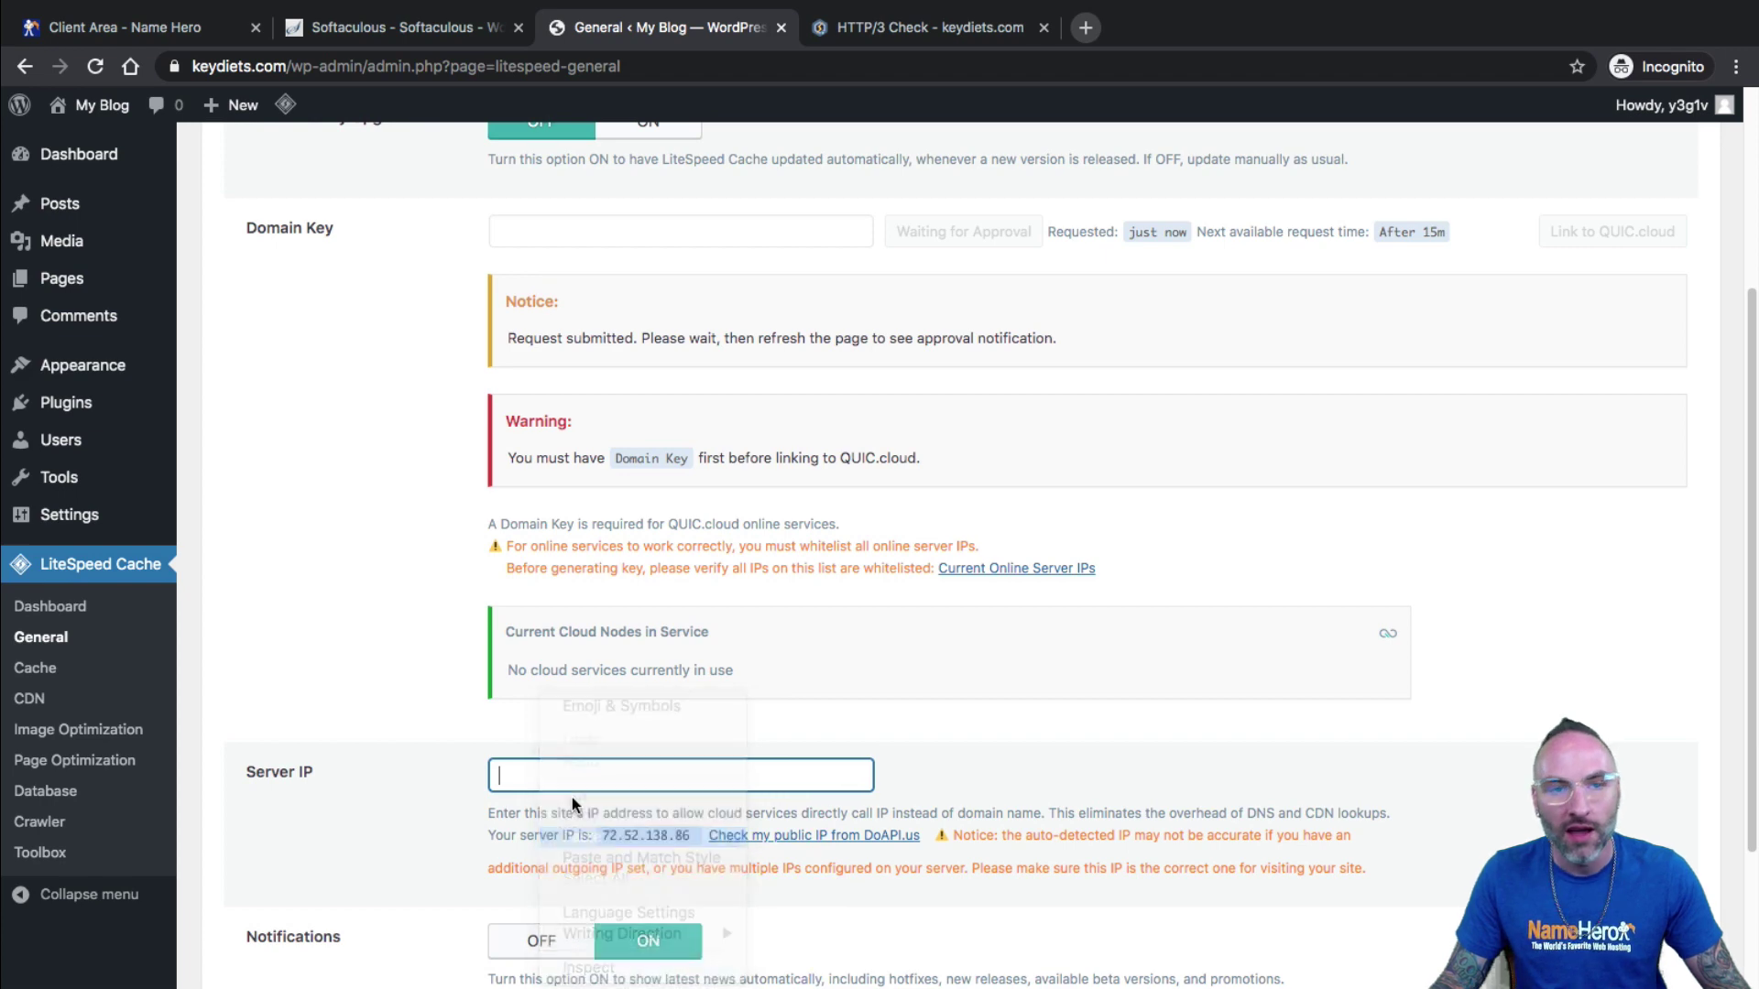
Confirm it matches the Primary IP in the NameHero Client Area, then return to WordPress.
{"action": "left_click", "coordinate": [135, 26]}
{"action": "left_click_drag", "start_coordinate": [941, 642], "coordinate": [668, 636]}
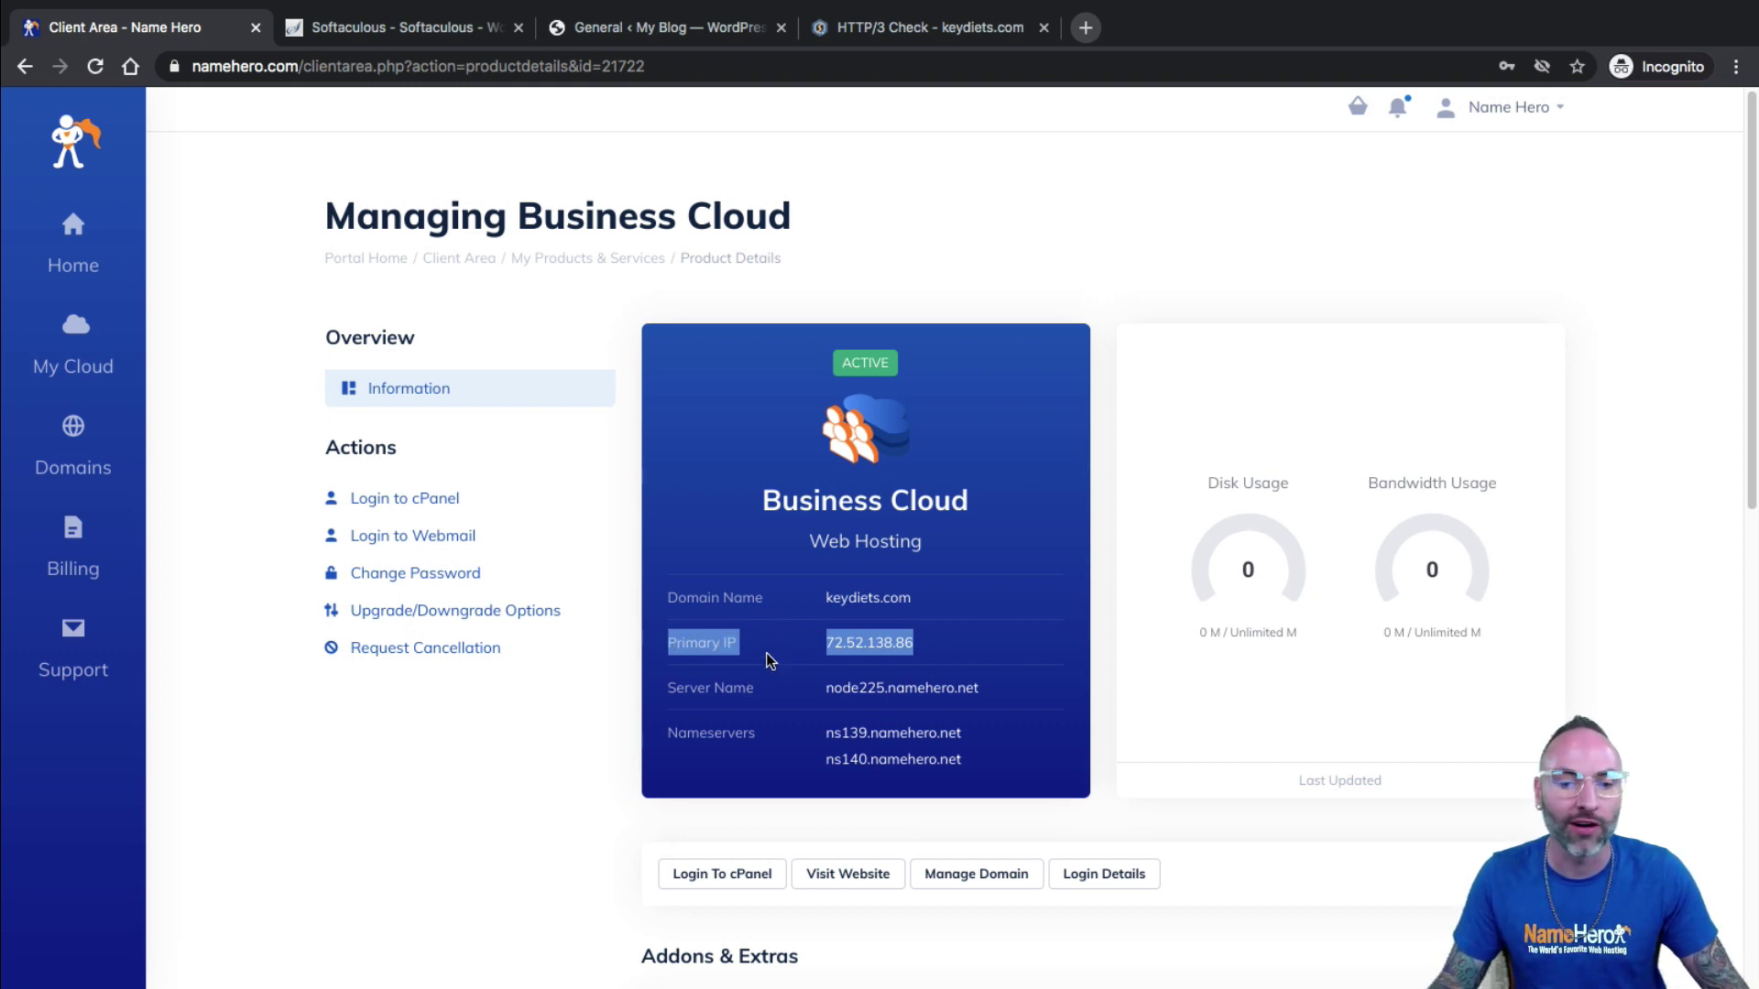
{"action": "left_click_drag", "start_coordinate": [920, 645], "coordinate": [827, 652]}
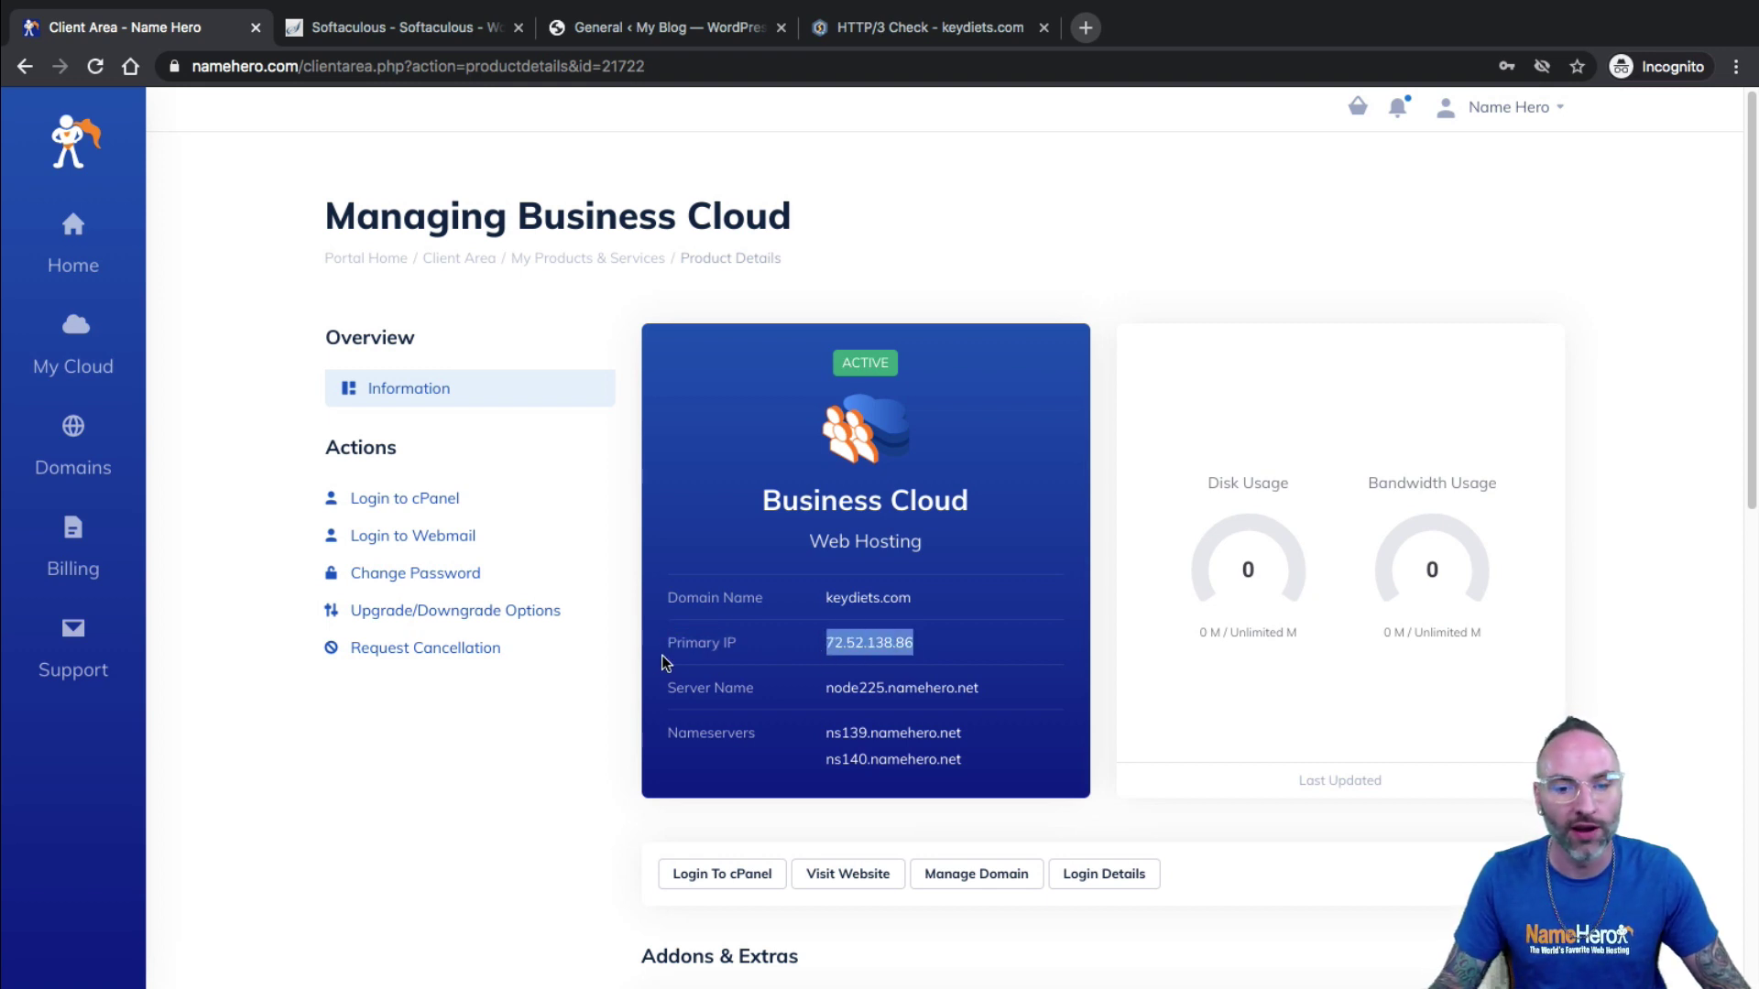
{"action": "left_click_drag", "start_coordinate": [675, 646], "coordinate": [875, 653]}
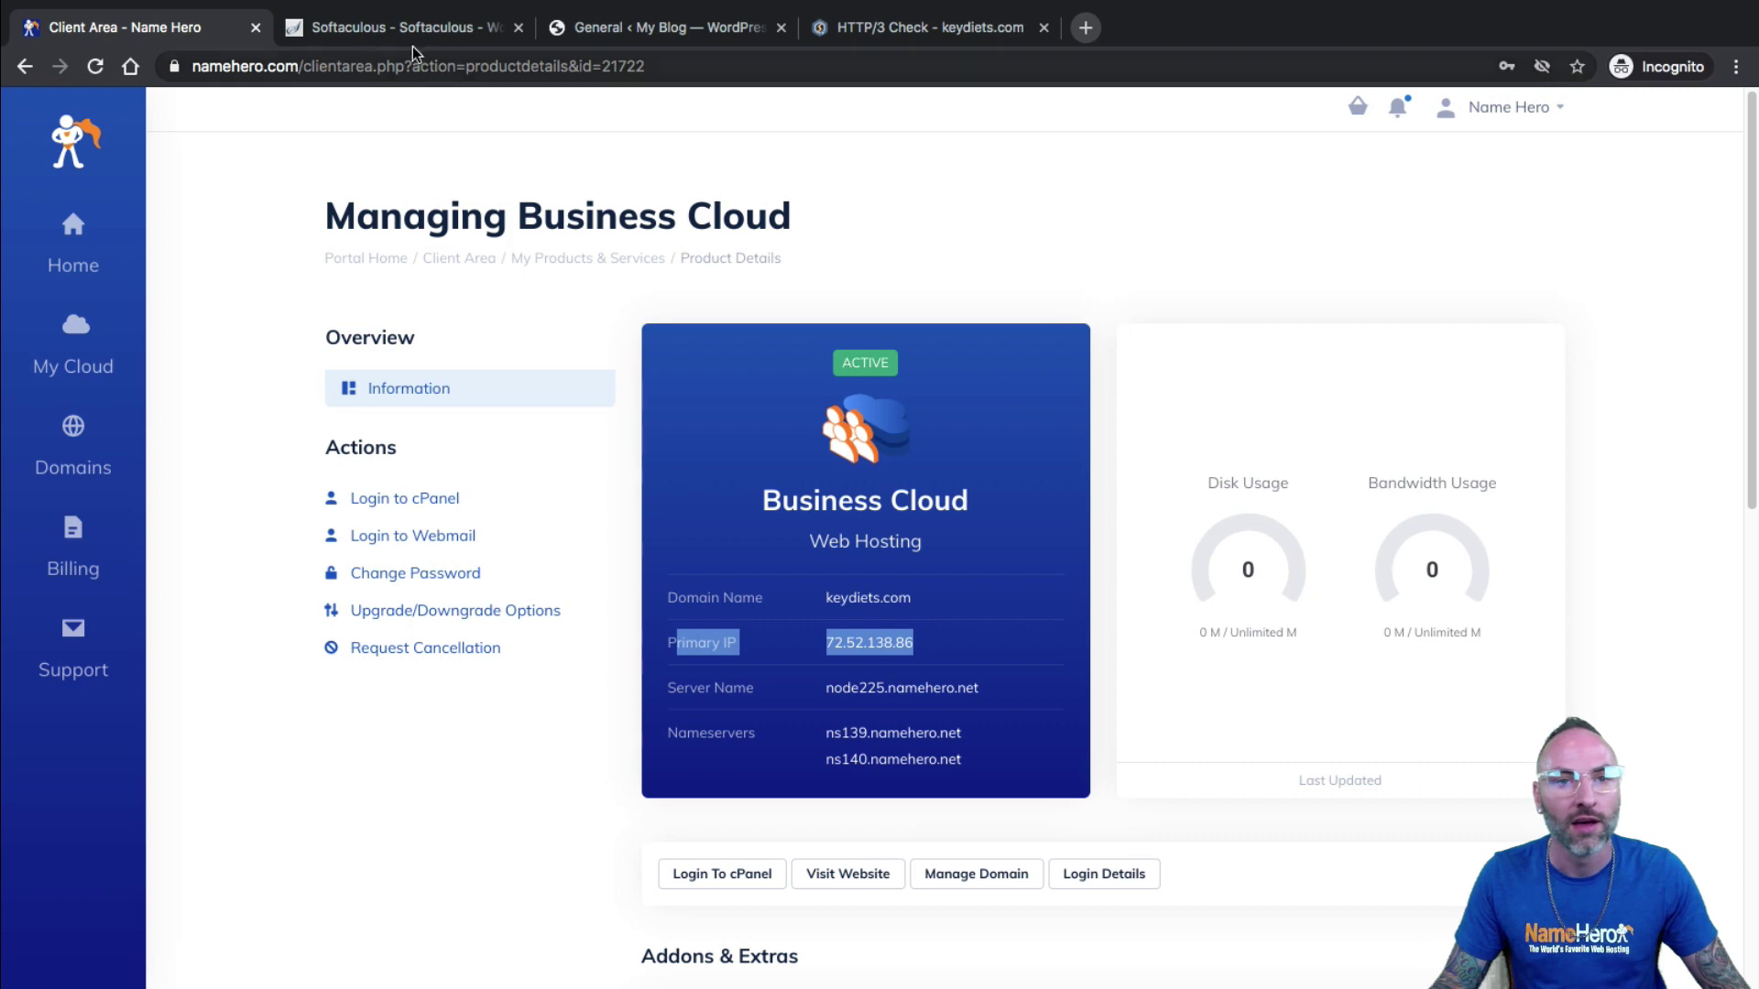
{"action": "left_click", "coordinate": [606, 30]}
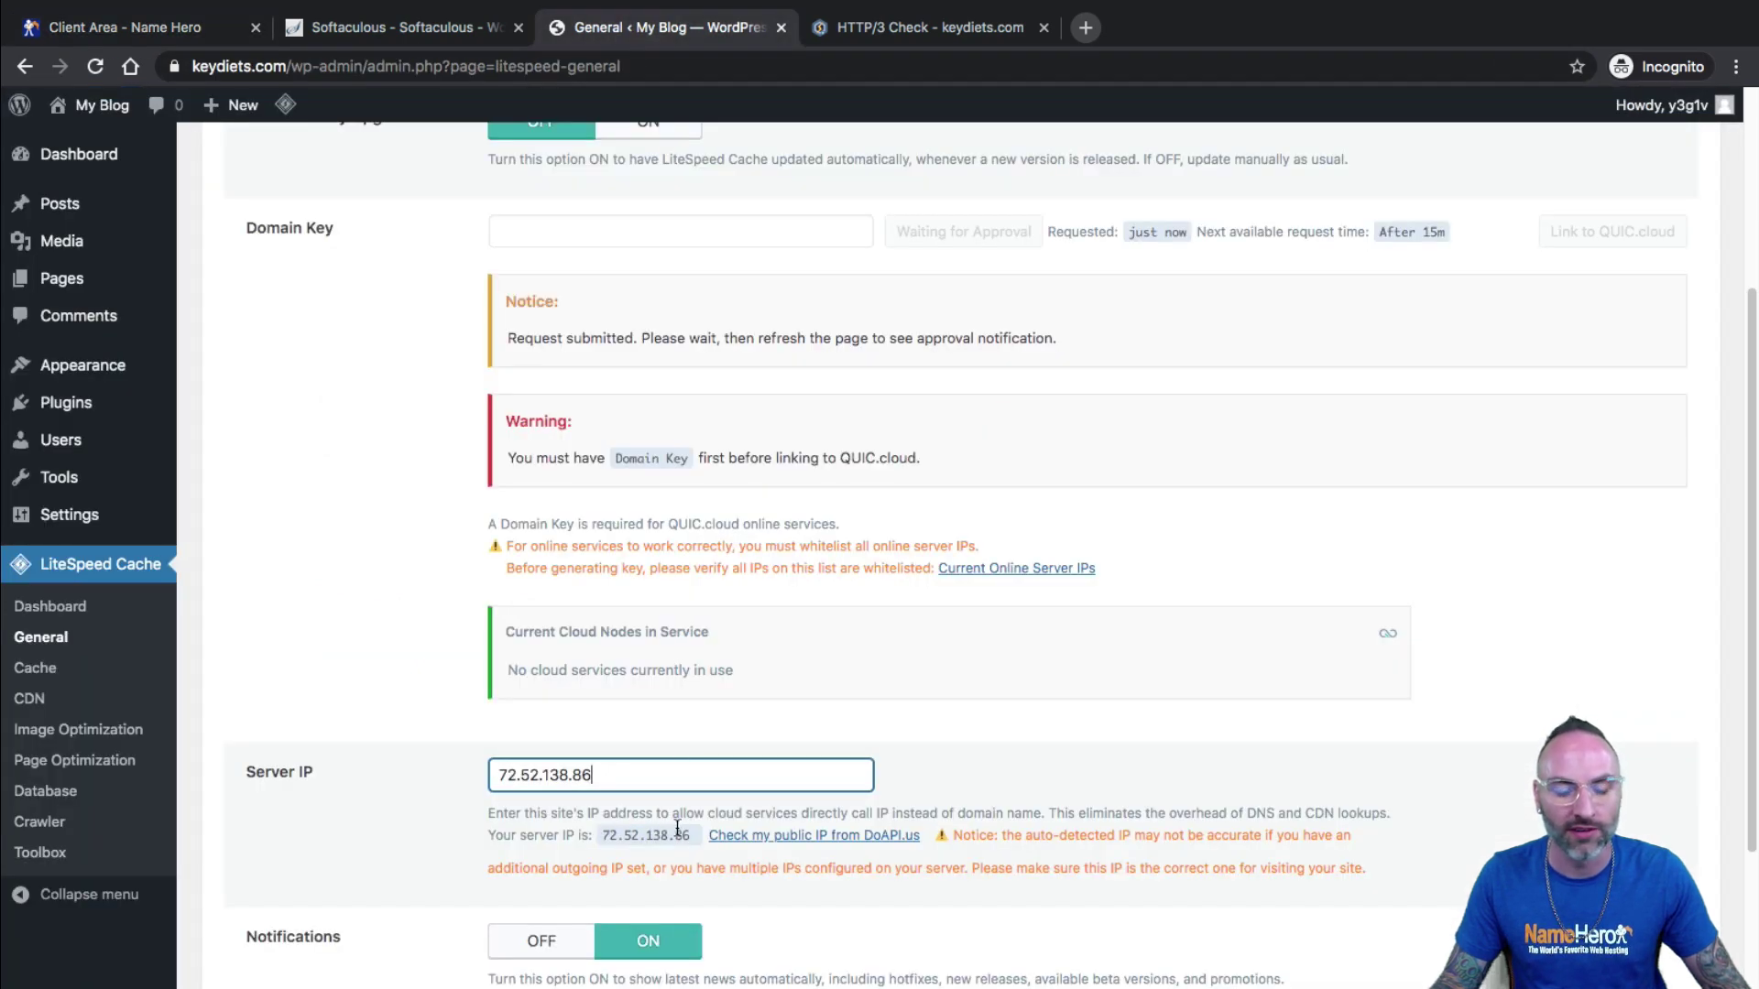
{"action": "scroll", "coordinate": [700, 769], "scroll_direction": "down", "scroll_amount": 3}
Save the General Settings with server IP 72.52.138.86.
{"action": "left_click", "coordinate": [292, 865]}
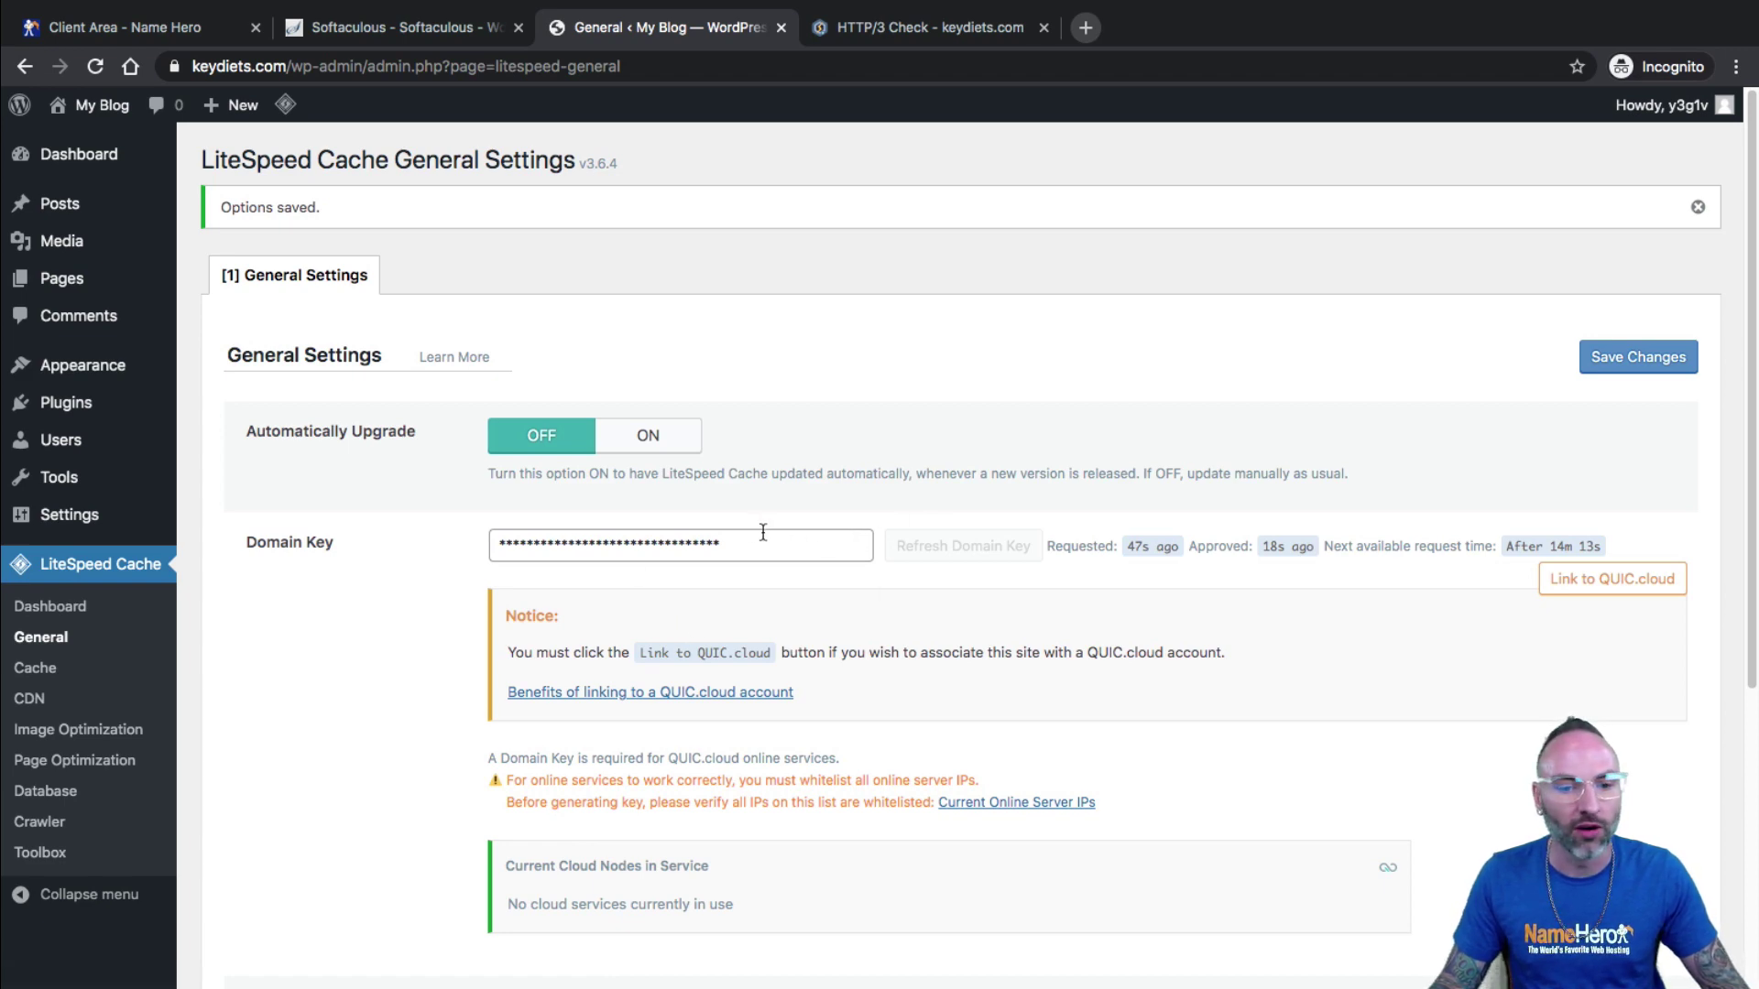
{"action": "scroll", "coordinate": [756, 535], "scroll_direction": "down", "scroll_amount": 4}
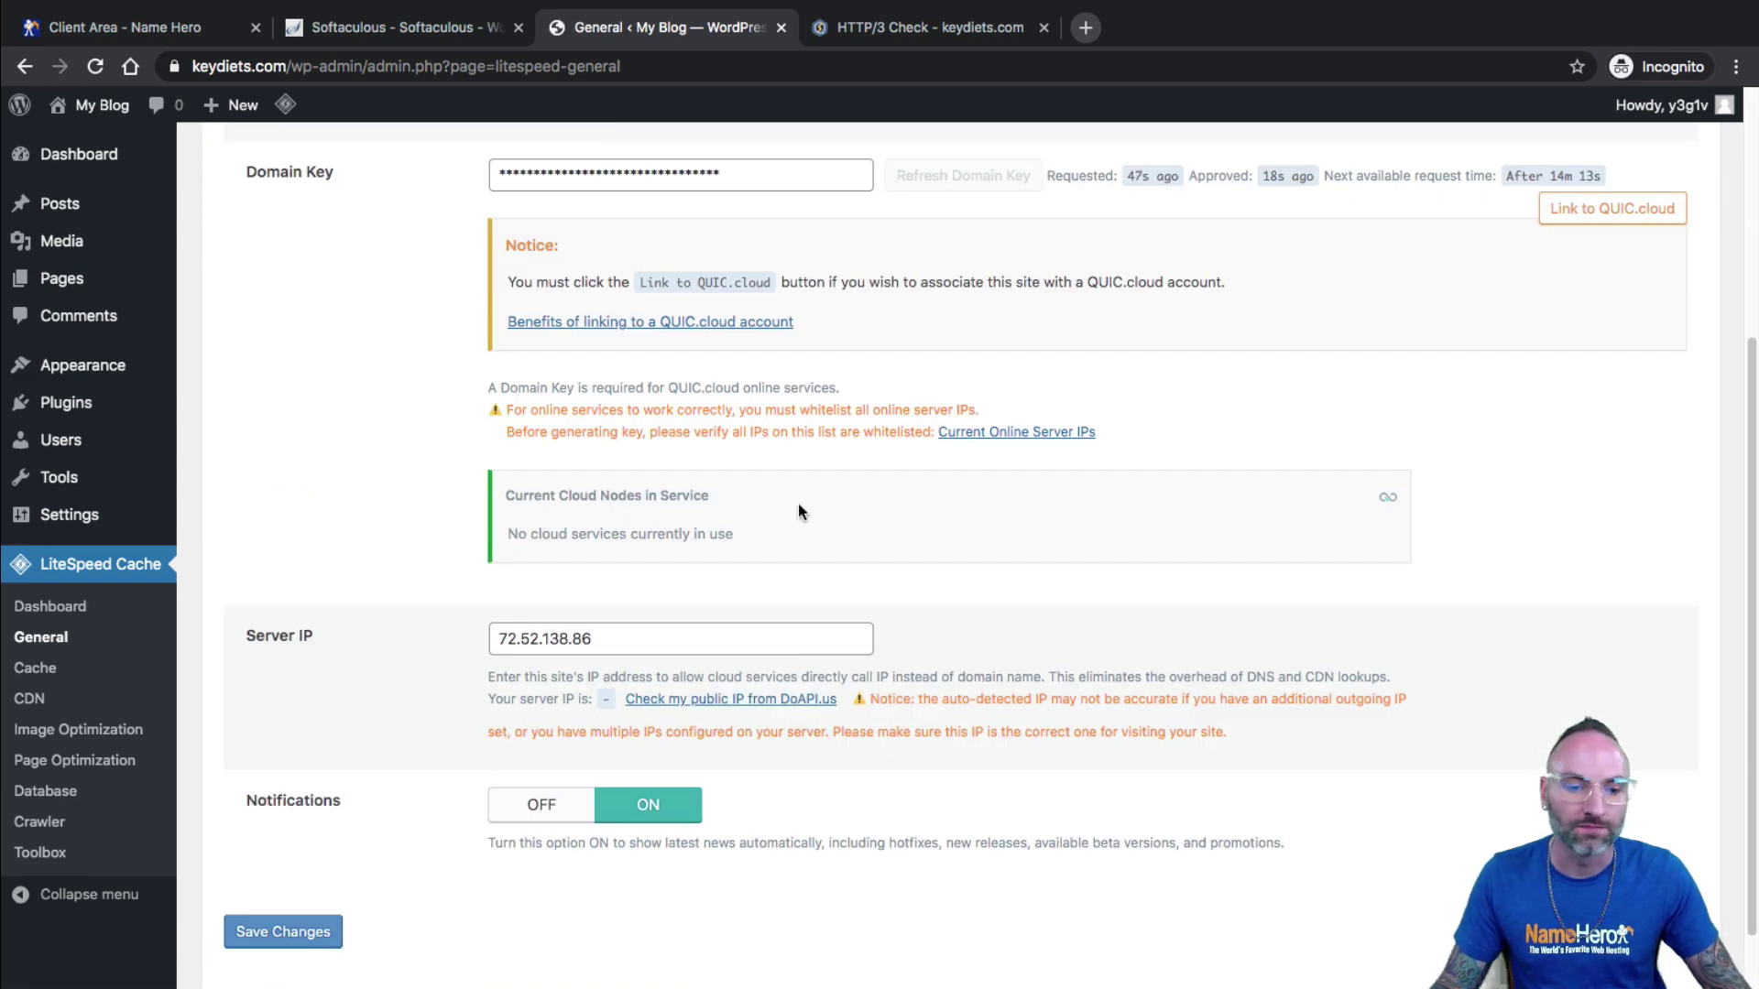
{"action": "scroll", "coordinate": [799, 502], "scroll_direction": "up", "scroll_amount": 3}
{"action": "scroll", "coordinate": [802, 511], "scroll_direction": "up", "scroll_amount": 1}
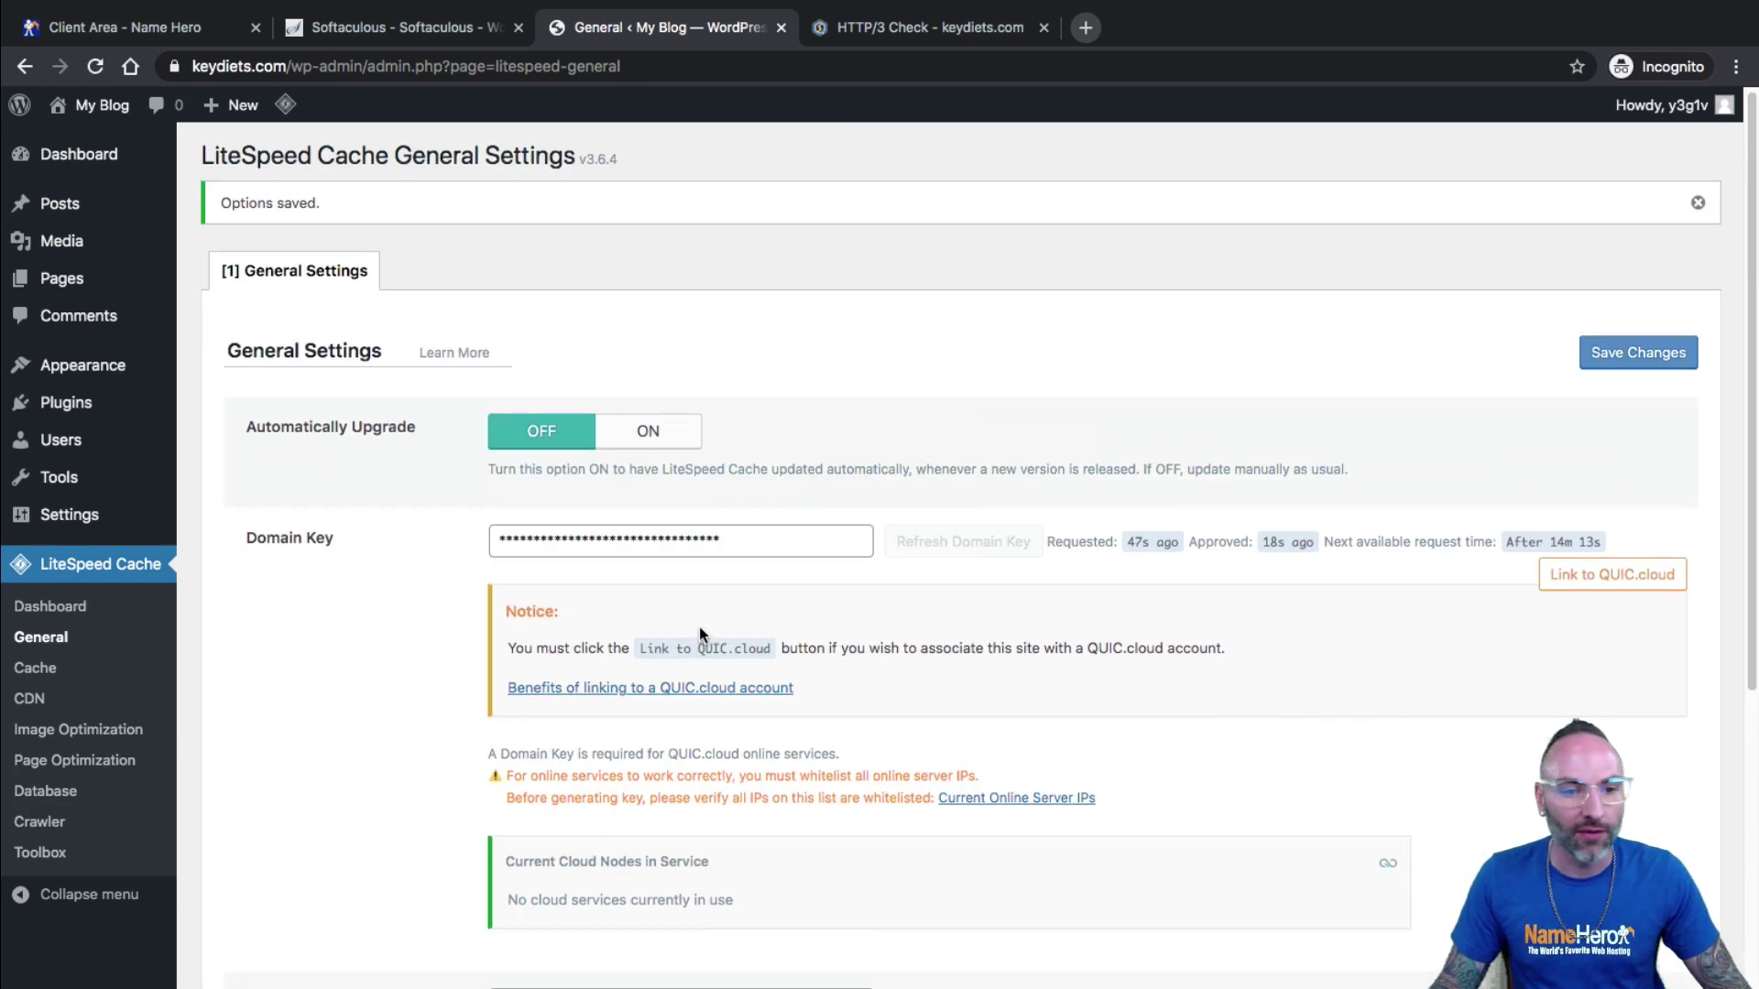
{"action": "scroll", "coordinate": [700, 632], "scroll_direction": "down", "scroll_amount": 4}
{"action": "scroll", "coordinate": [678, 595], "scroll_direction": "up", "scroll_amount": 4}
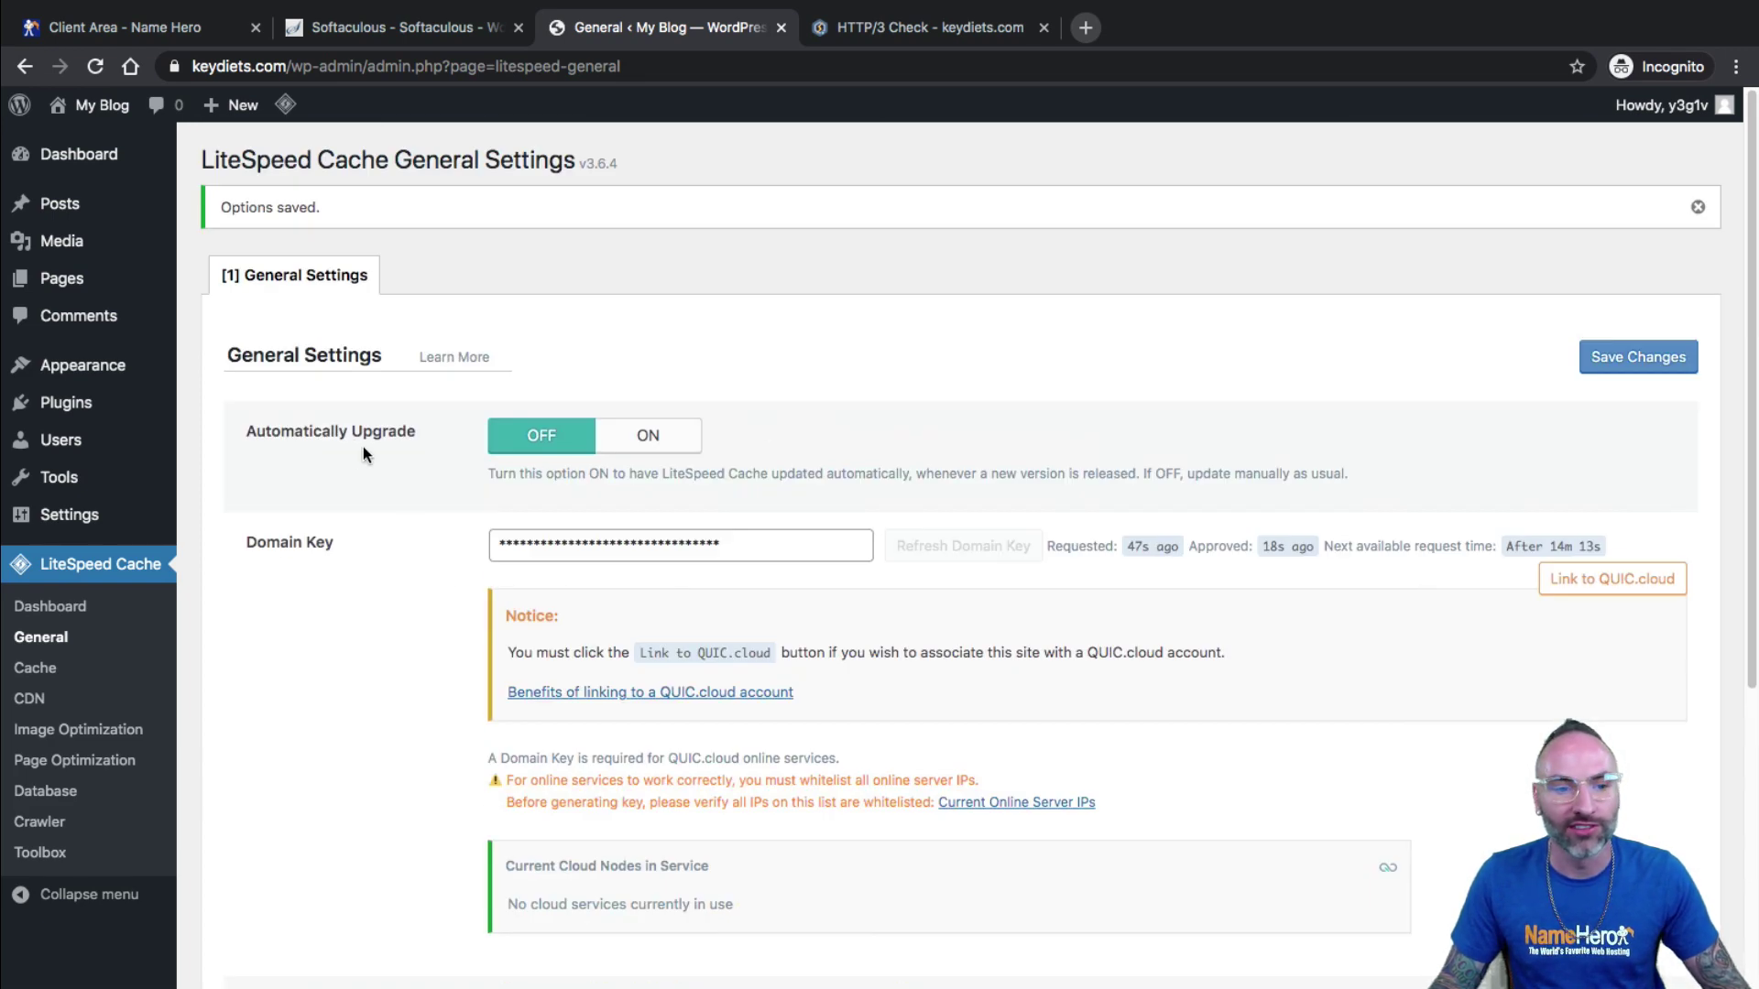
Set Automatically Upgrade to ON, save, and go to the CDN settings page.
{"action": "left_click", "coordinate": [644, 438]}
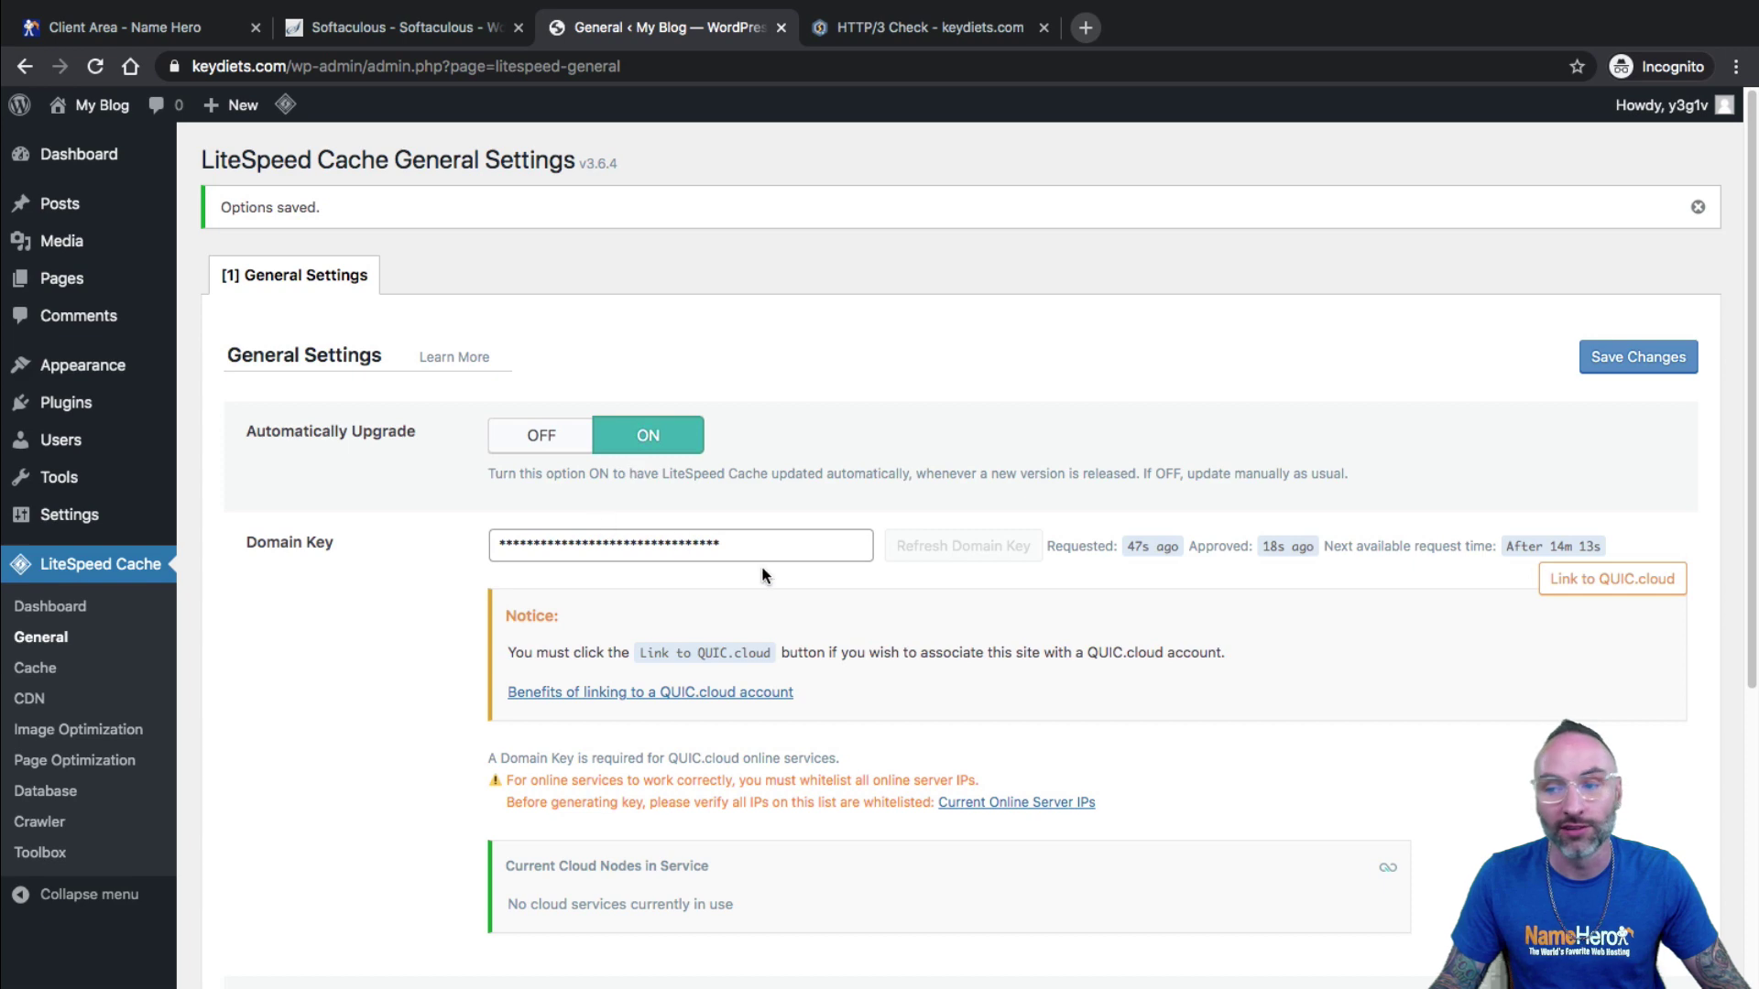
{"action": "scroll", "coordinate": [764, 575], "scroll_direction": "down", "scroll_amount": 1}
{"action": "left_click", "coordinate": [1677, 333]}
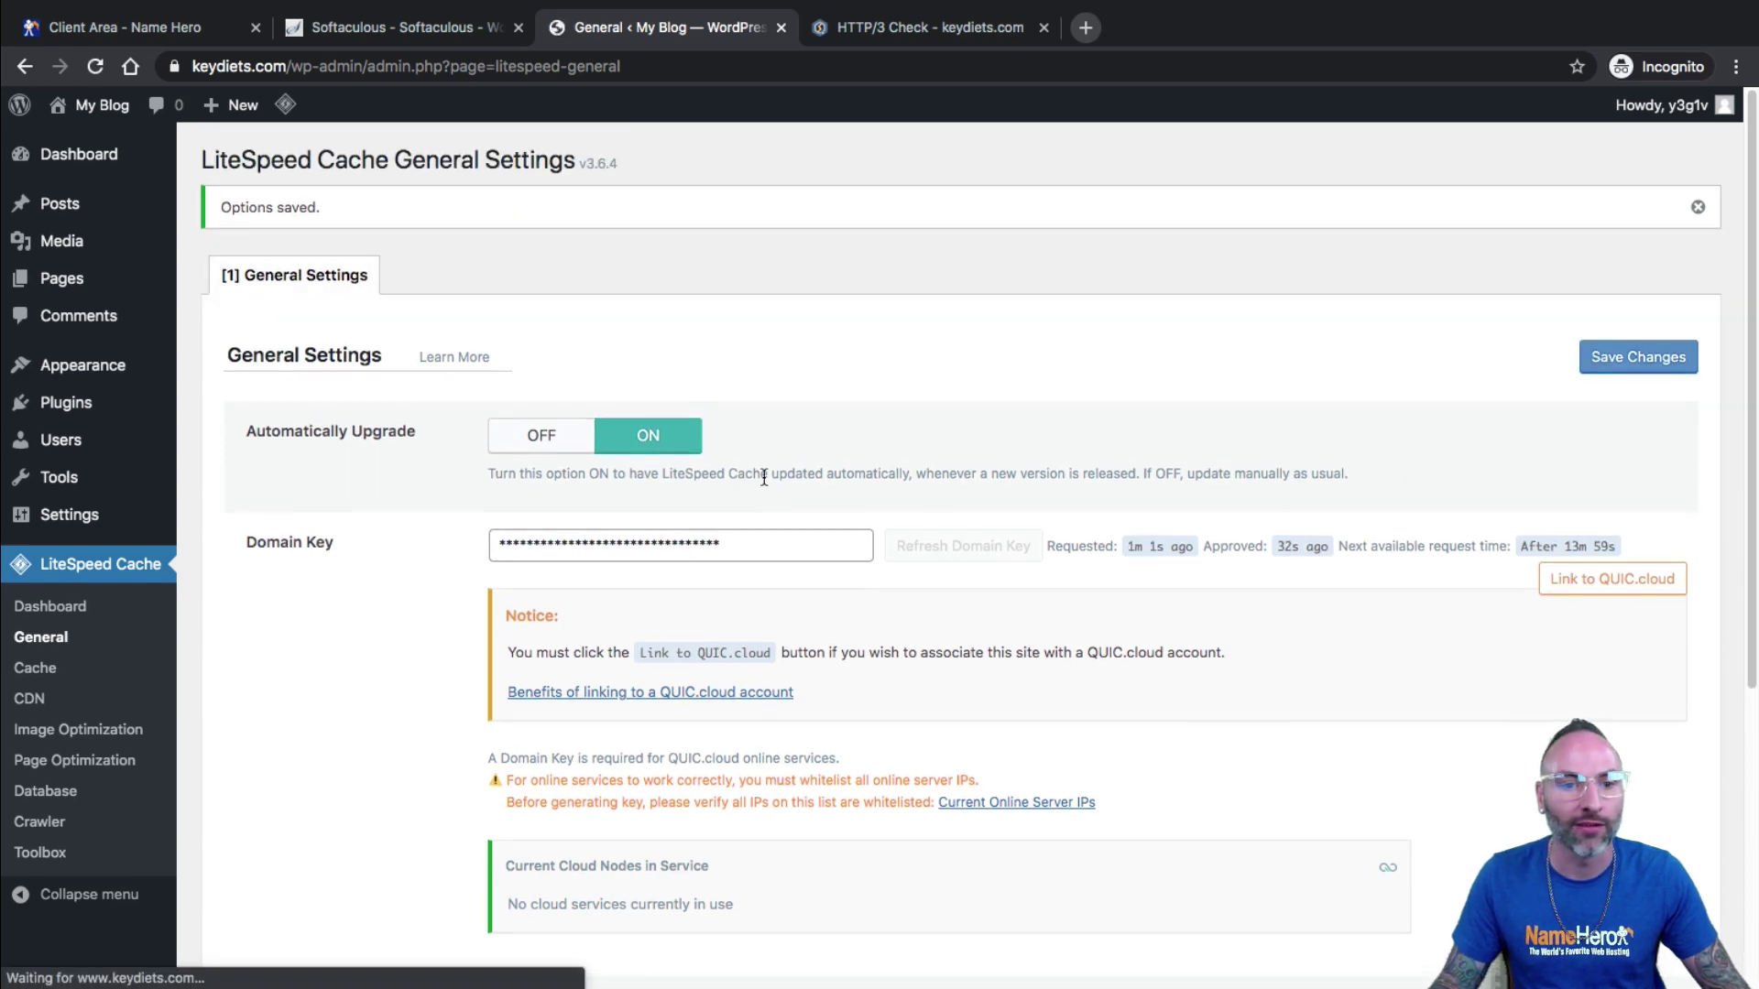
{"action": "scroll", "coordinate": [777, 476], "scroll_direction": "down", "scroll_amount": 5}
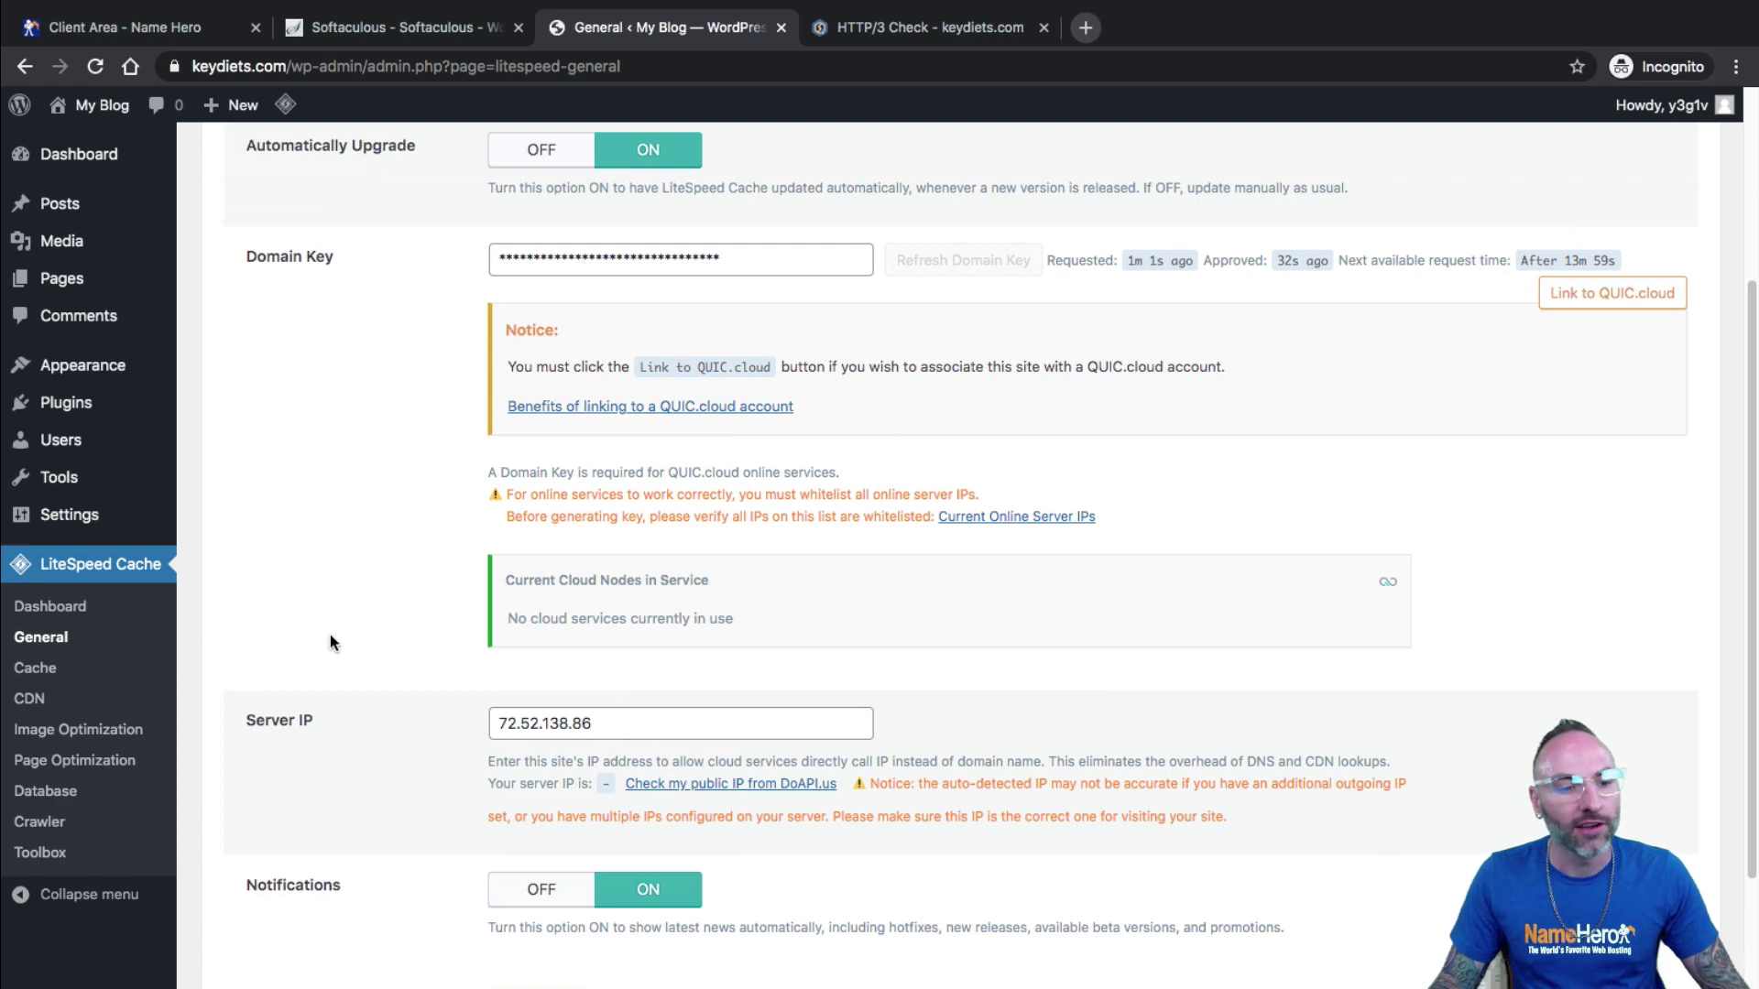
{"action": "left_click", "coordinate": [44, 698]}
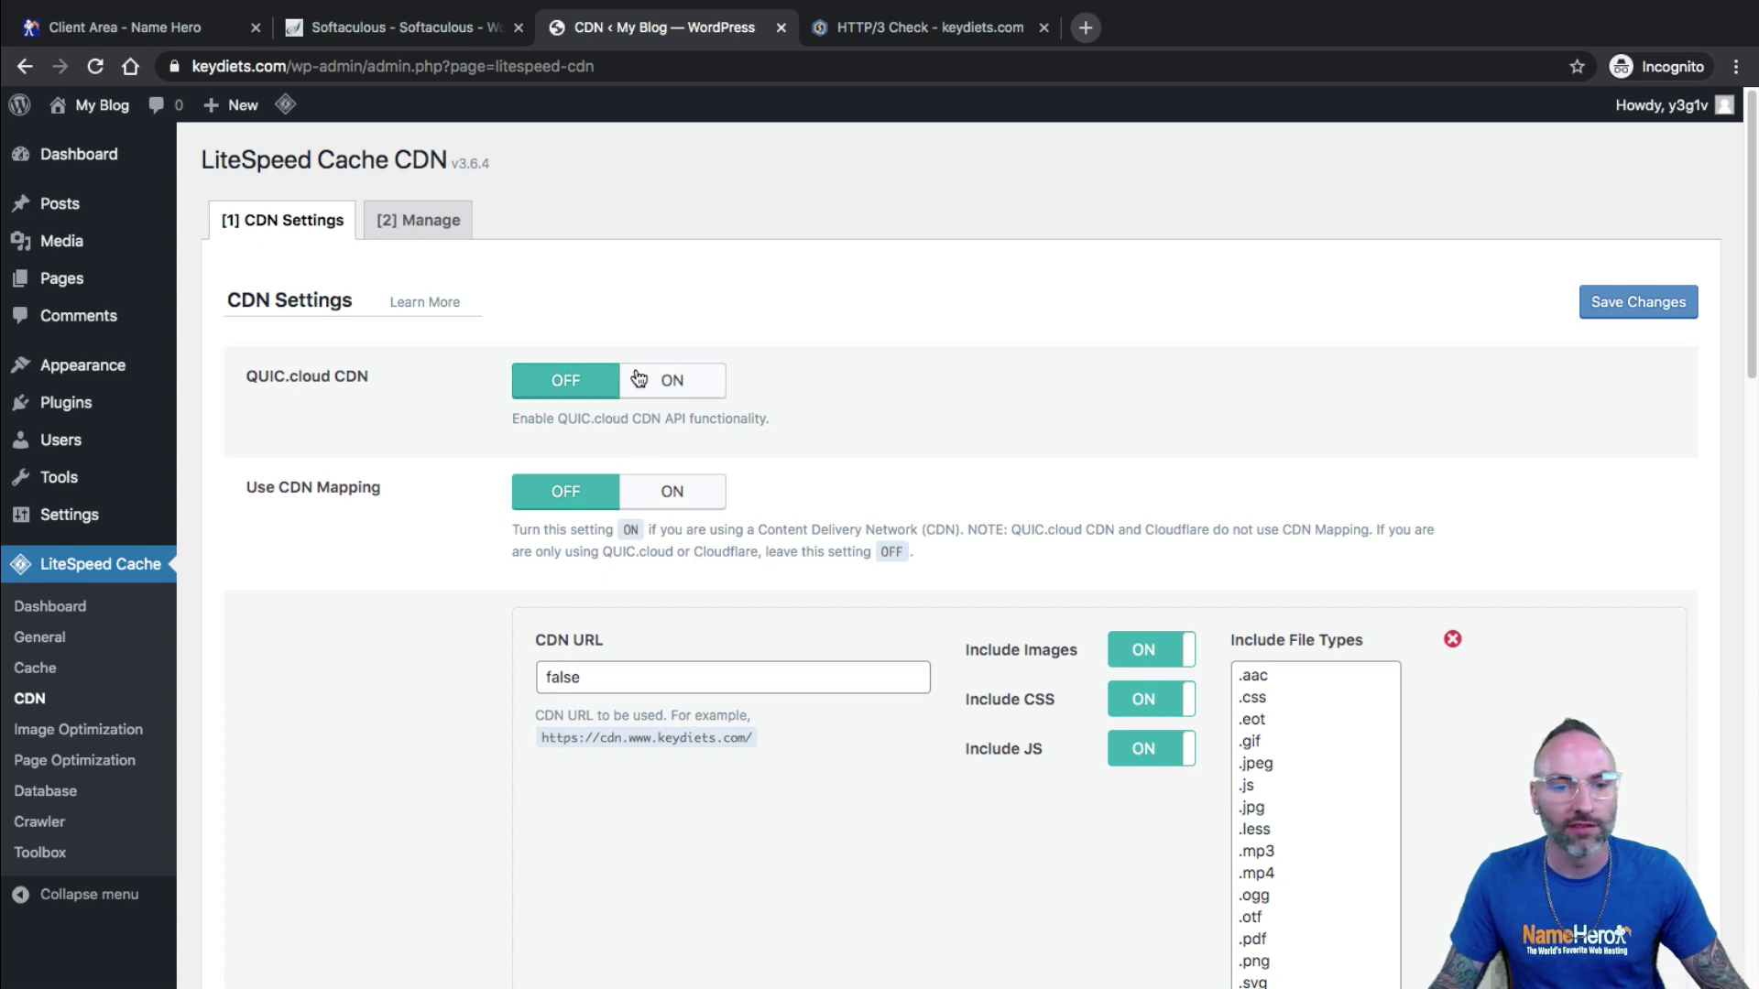
Switch QUIC.cloud CDN on and review the CDN Mapping note about QUIC.cloud and Cloudflare.
{"action": "left_click", "coordinate": [674, 380]}
{"action": "scroll", "coordinate": [844, 439], "scroll_direction": "down", "scroll_amount": 2}
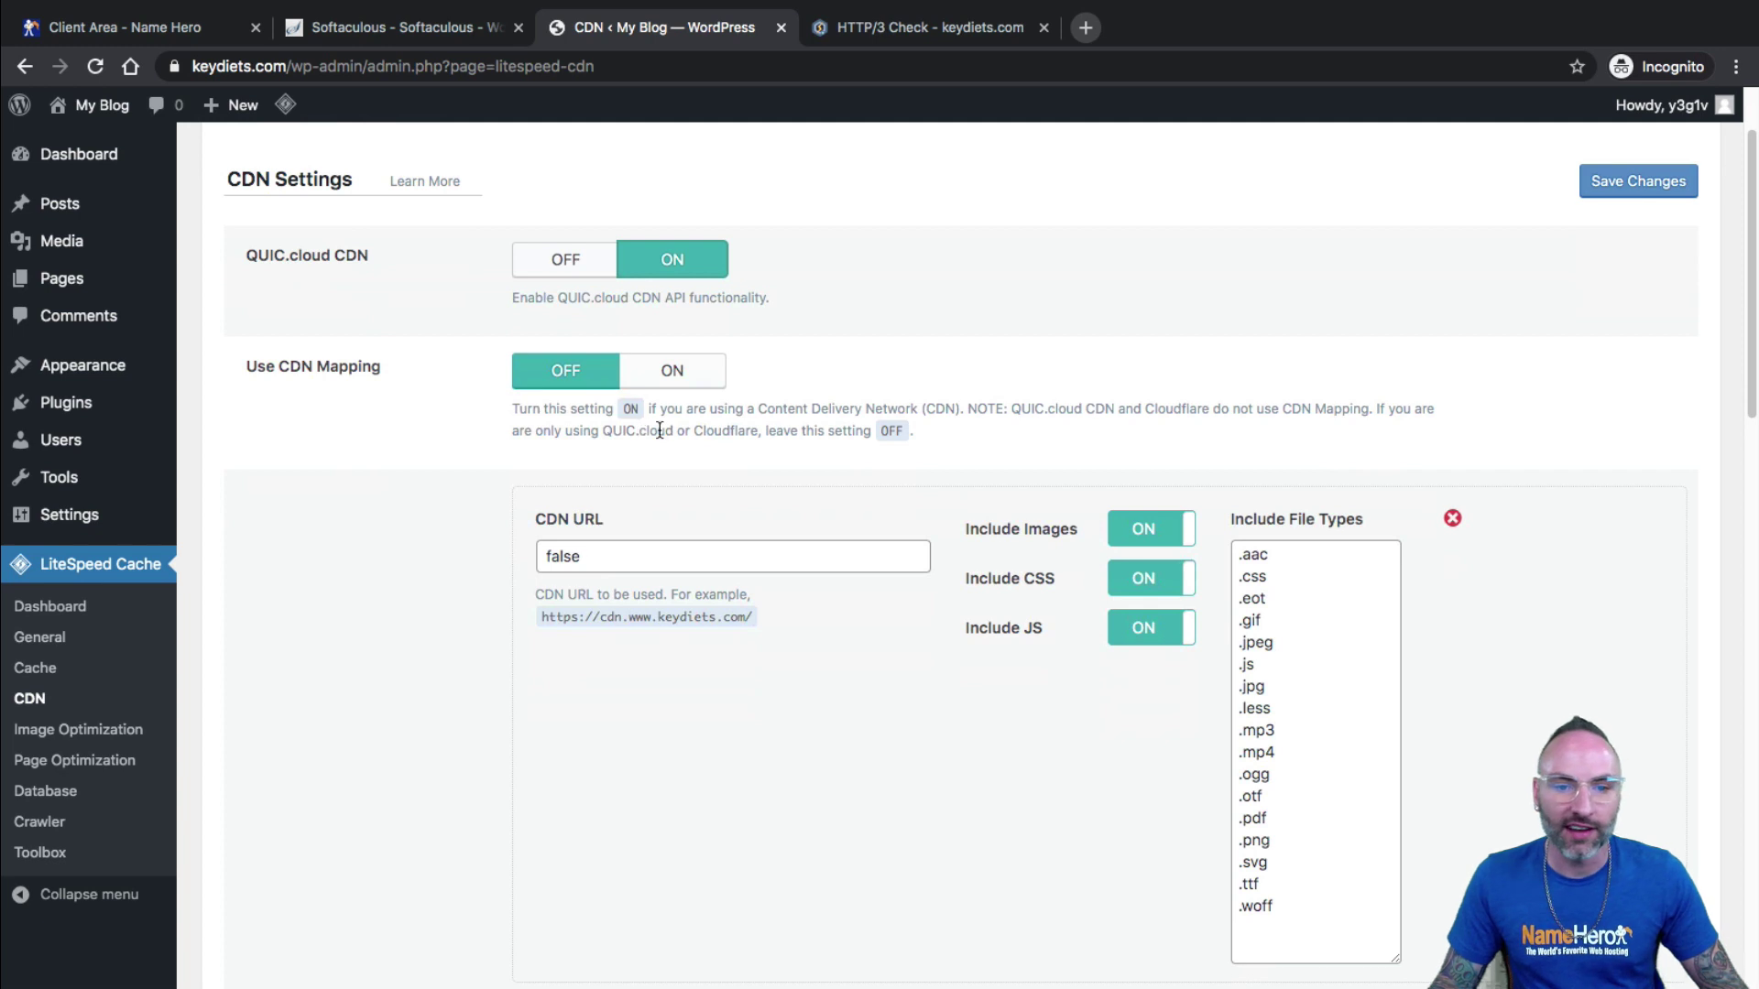
{"action": "left_click_drag", "start_coordinate": [710, 410], "coordinate": [1357, 412]}
{"action": "left_click", "coordinate": [1378, 412]}
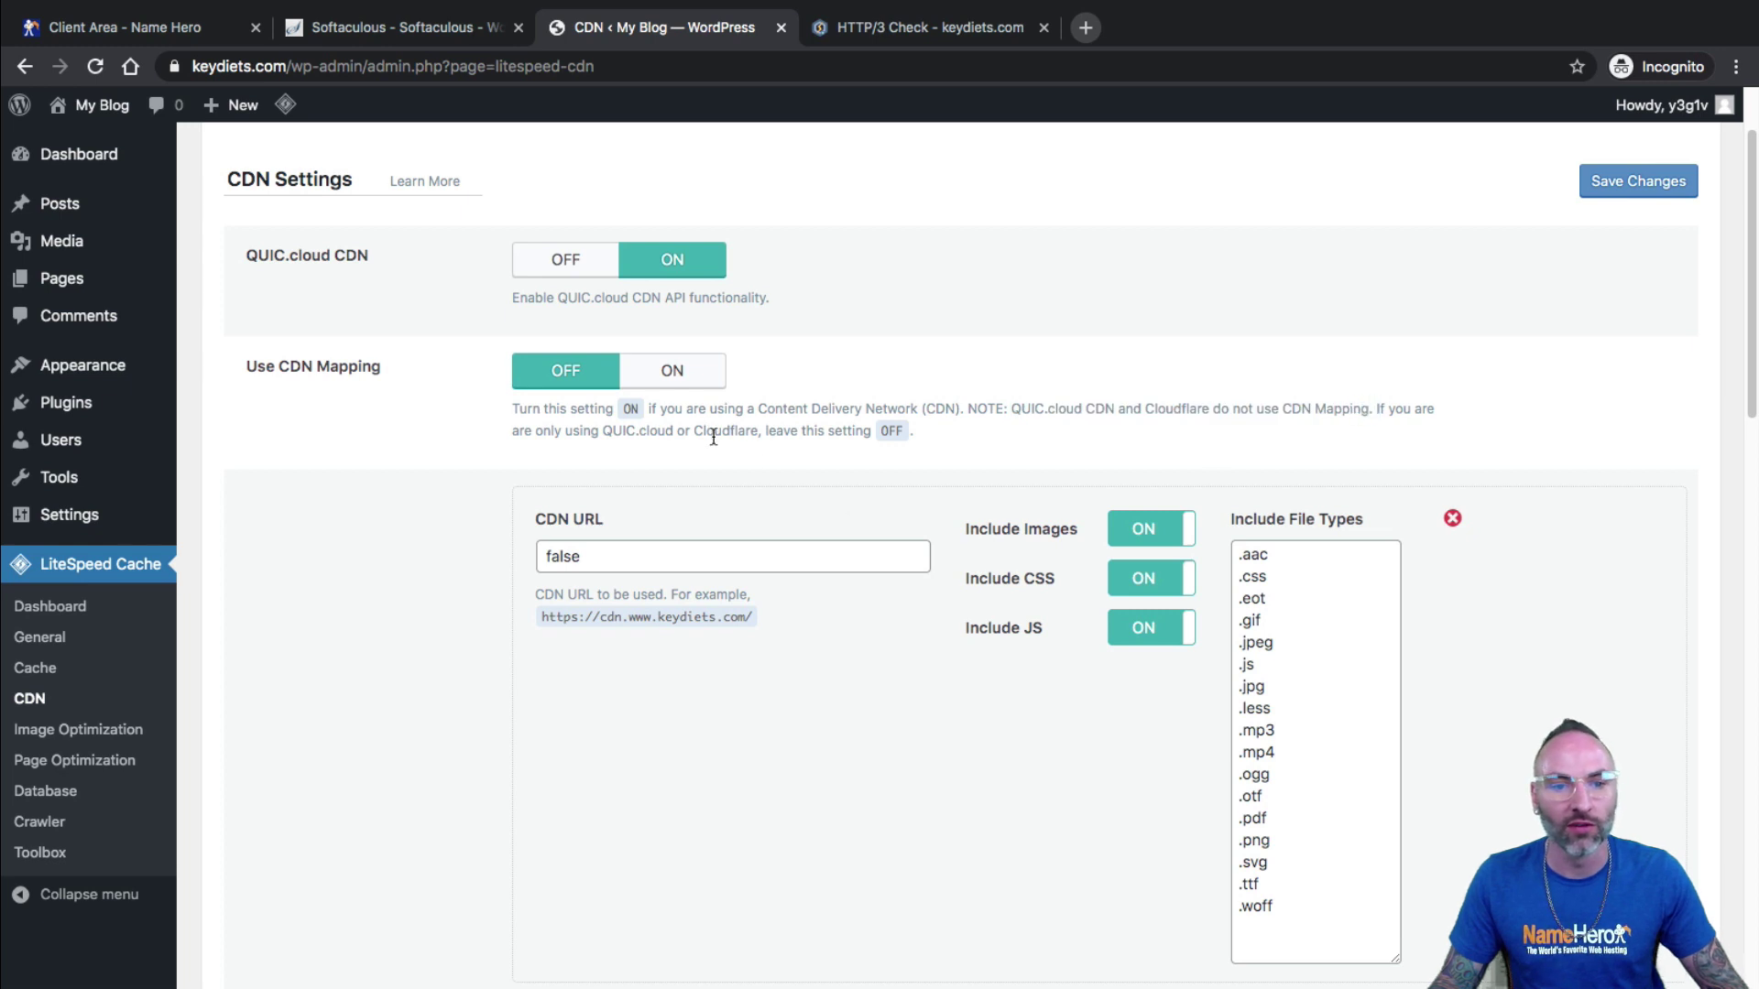
{"action": "left_click_drag", "start_coordinate": [665, 432], "coordinate": [715, 434]}
{"action": "left_click", "coordinate": [805, 434]}
{"action": "left_click_drag", "start_coordinate": [863, 429], "coordinate": [800, 430]}
{"action": "left_click", "coordinate": [801, 428]}
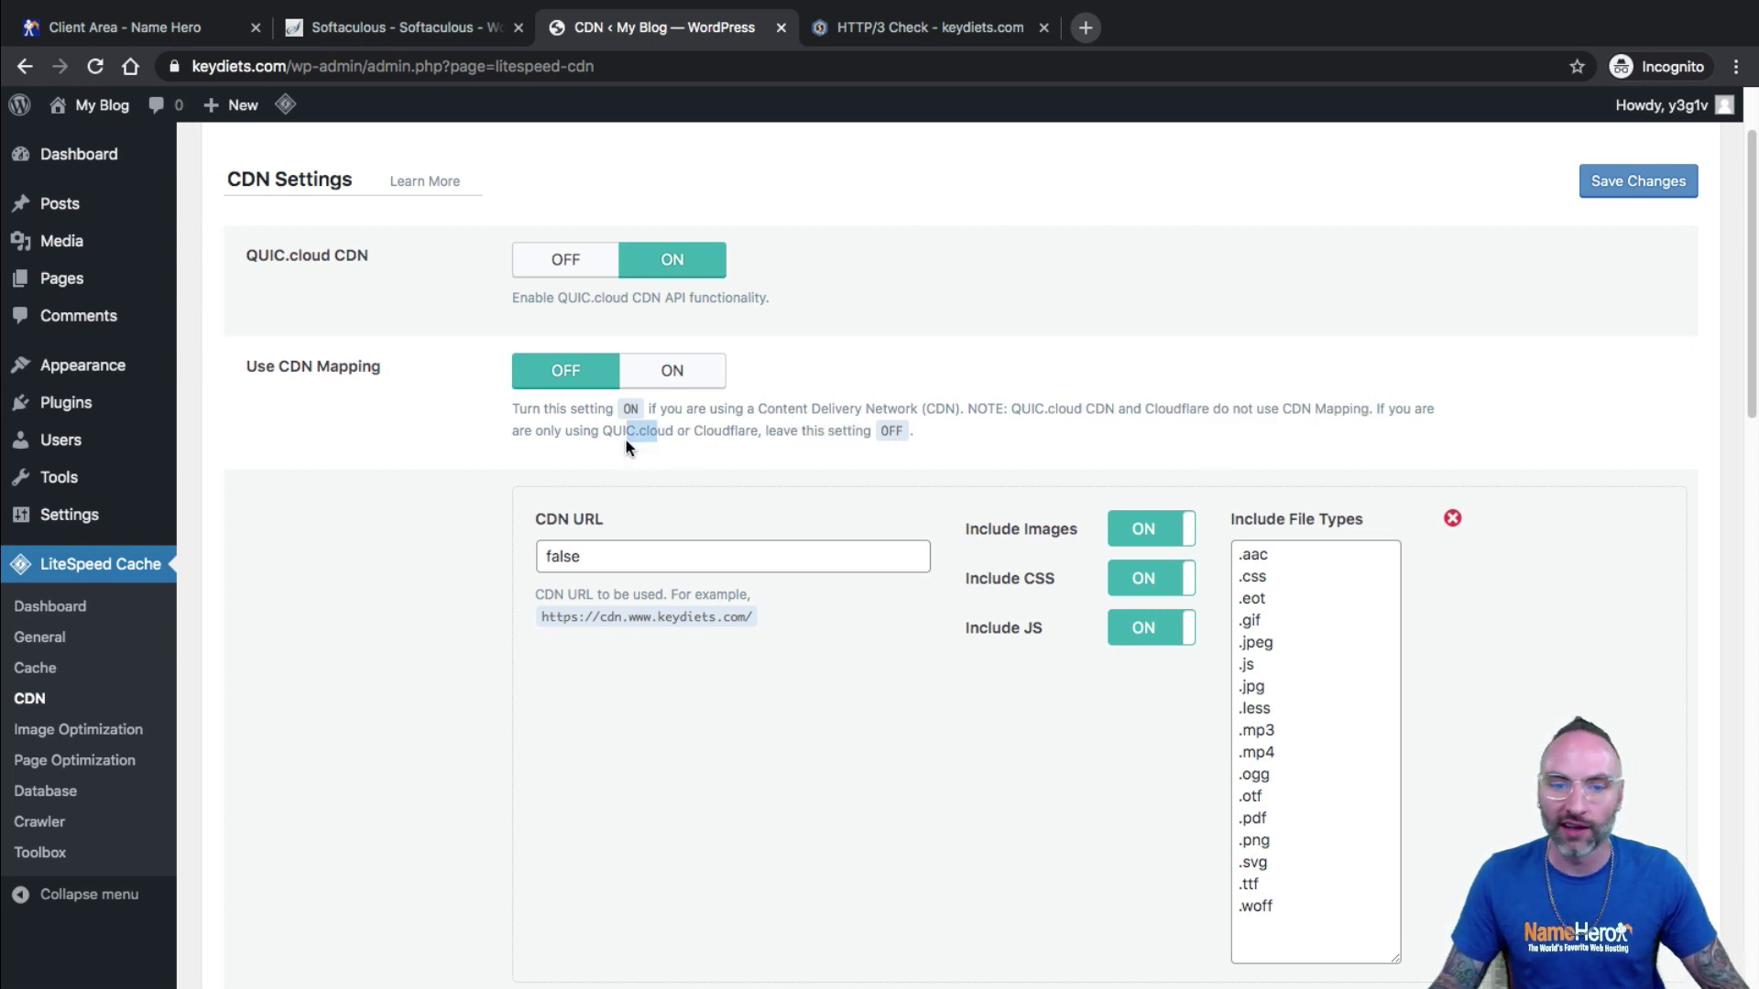
{"action": "left_click_drag", "start_coordinate": [614, 438], "coordinate": [689, 434]}
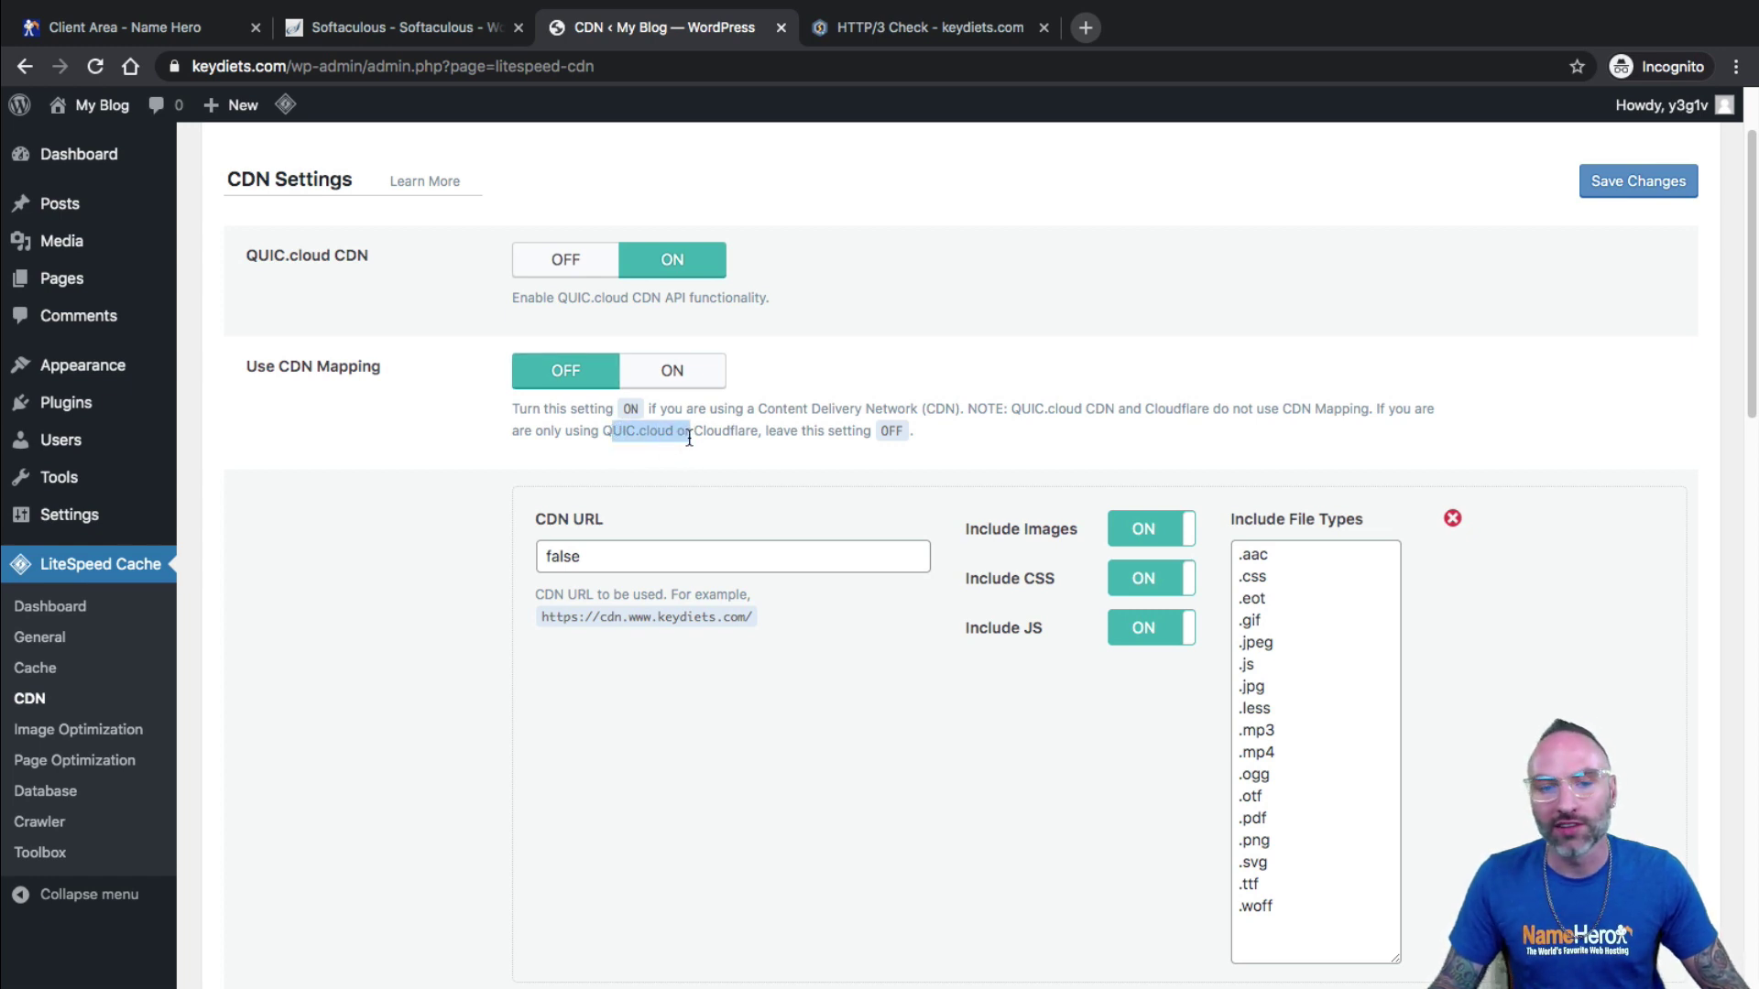
{"action": "left_click_drag", "start_coordinate": [691, 436], "coordinate": [742, 439]}
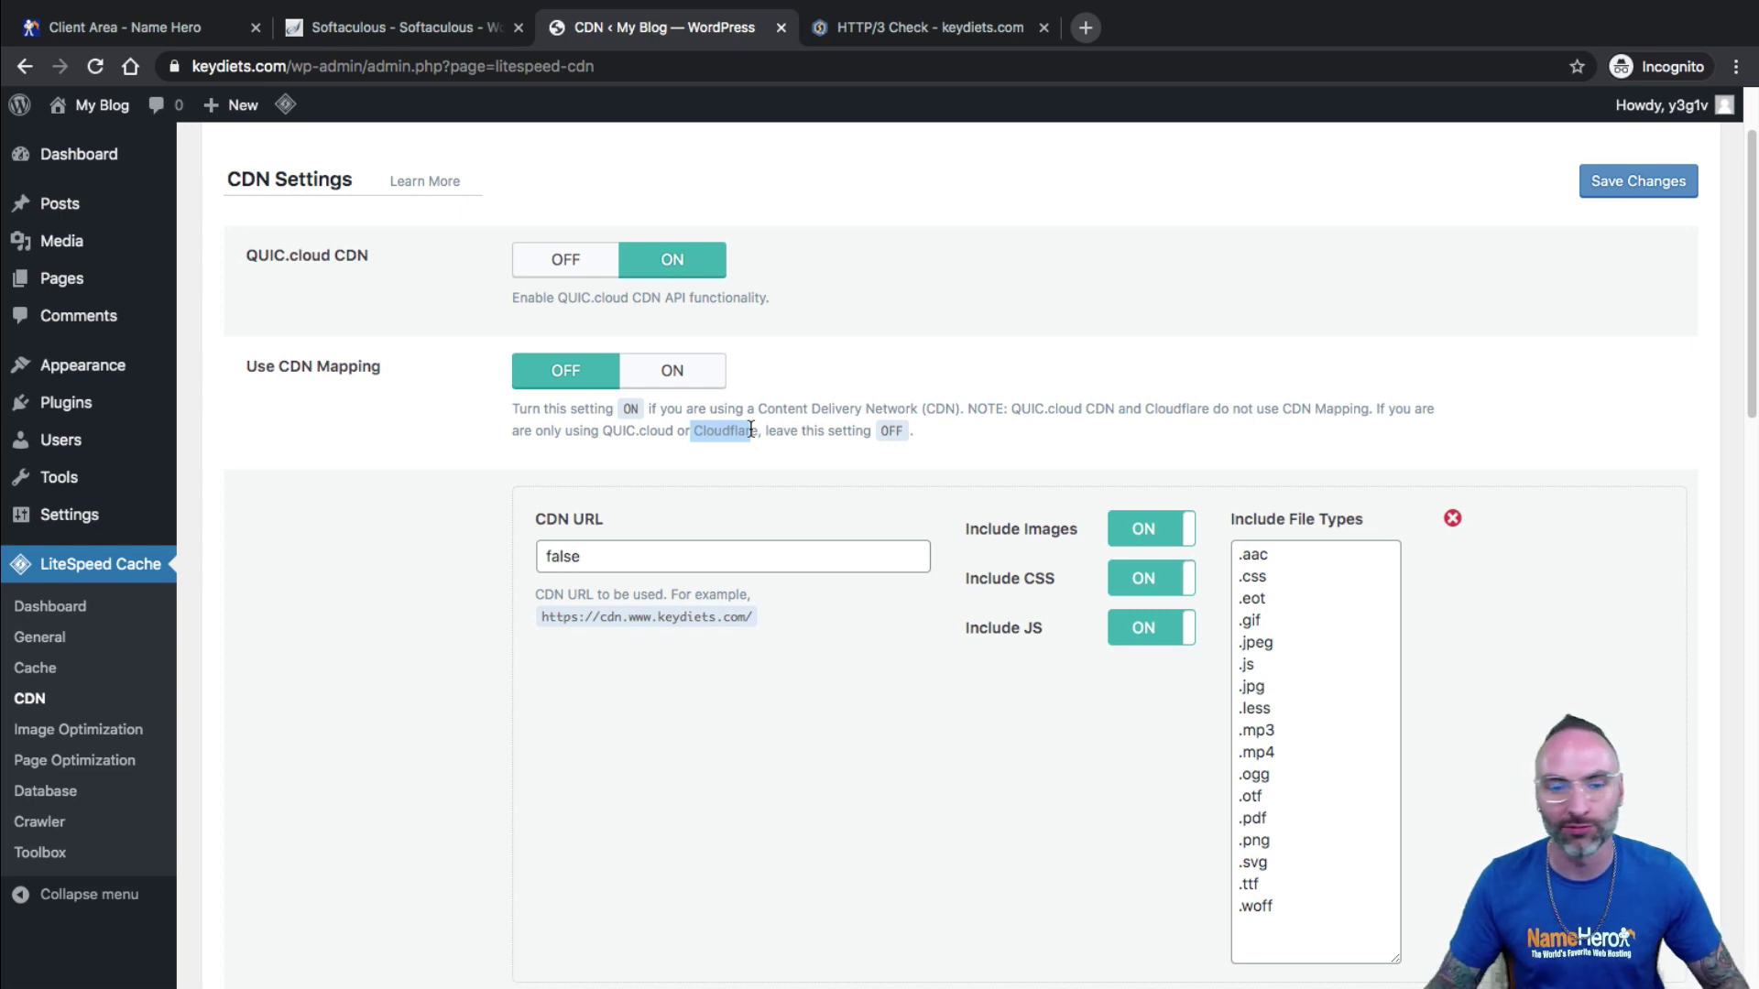
{"action": "left_click", "coordinate": [814, 431]}
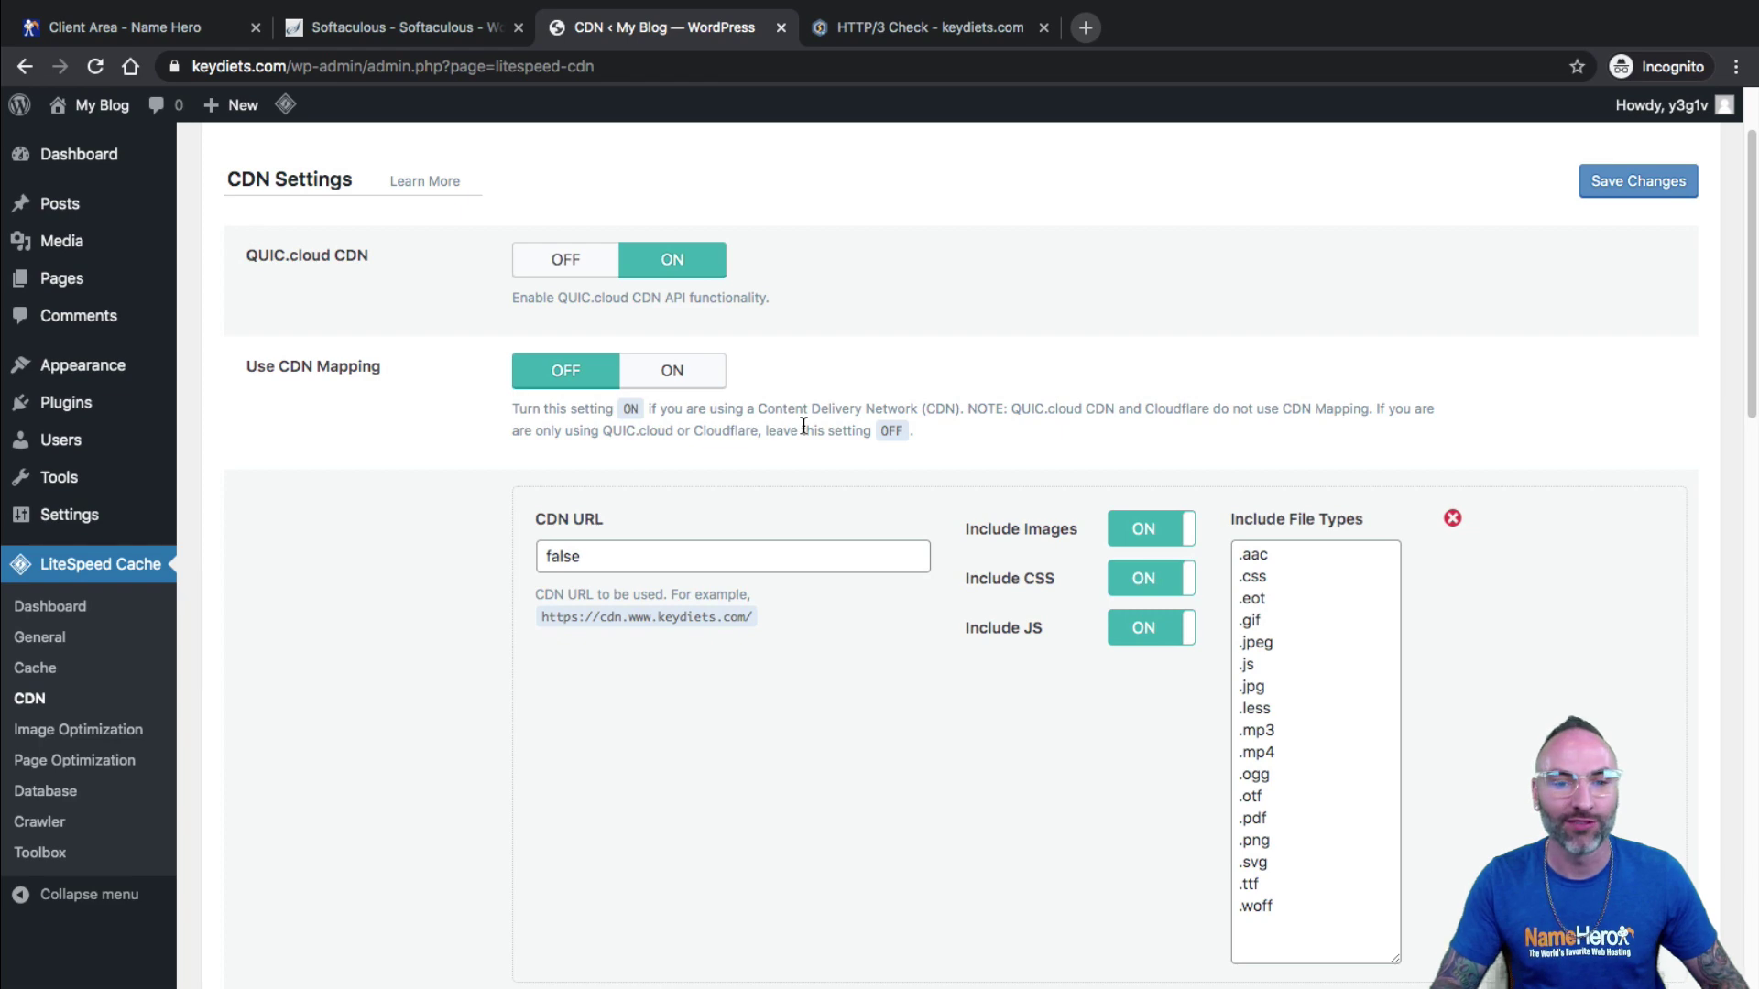
Save the CDN settings with CDN Mapping left off and go to Image Optimization.
{"action": "scroll", "coordinate": [807, 426], "scroll_direction": "down", "scroll_amount": 1}
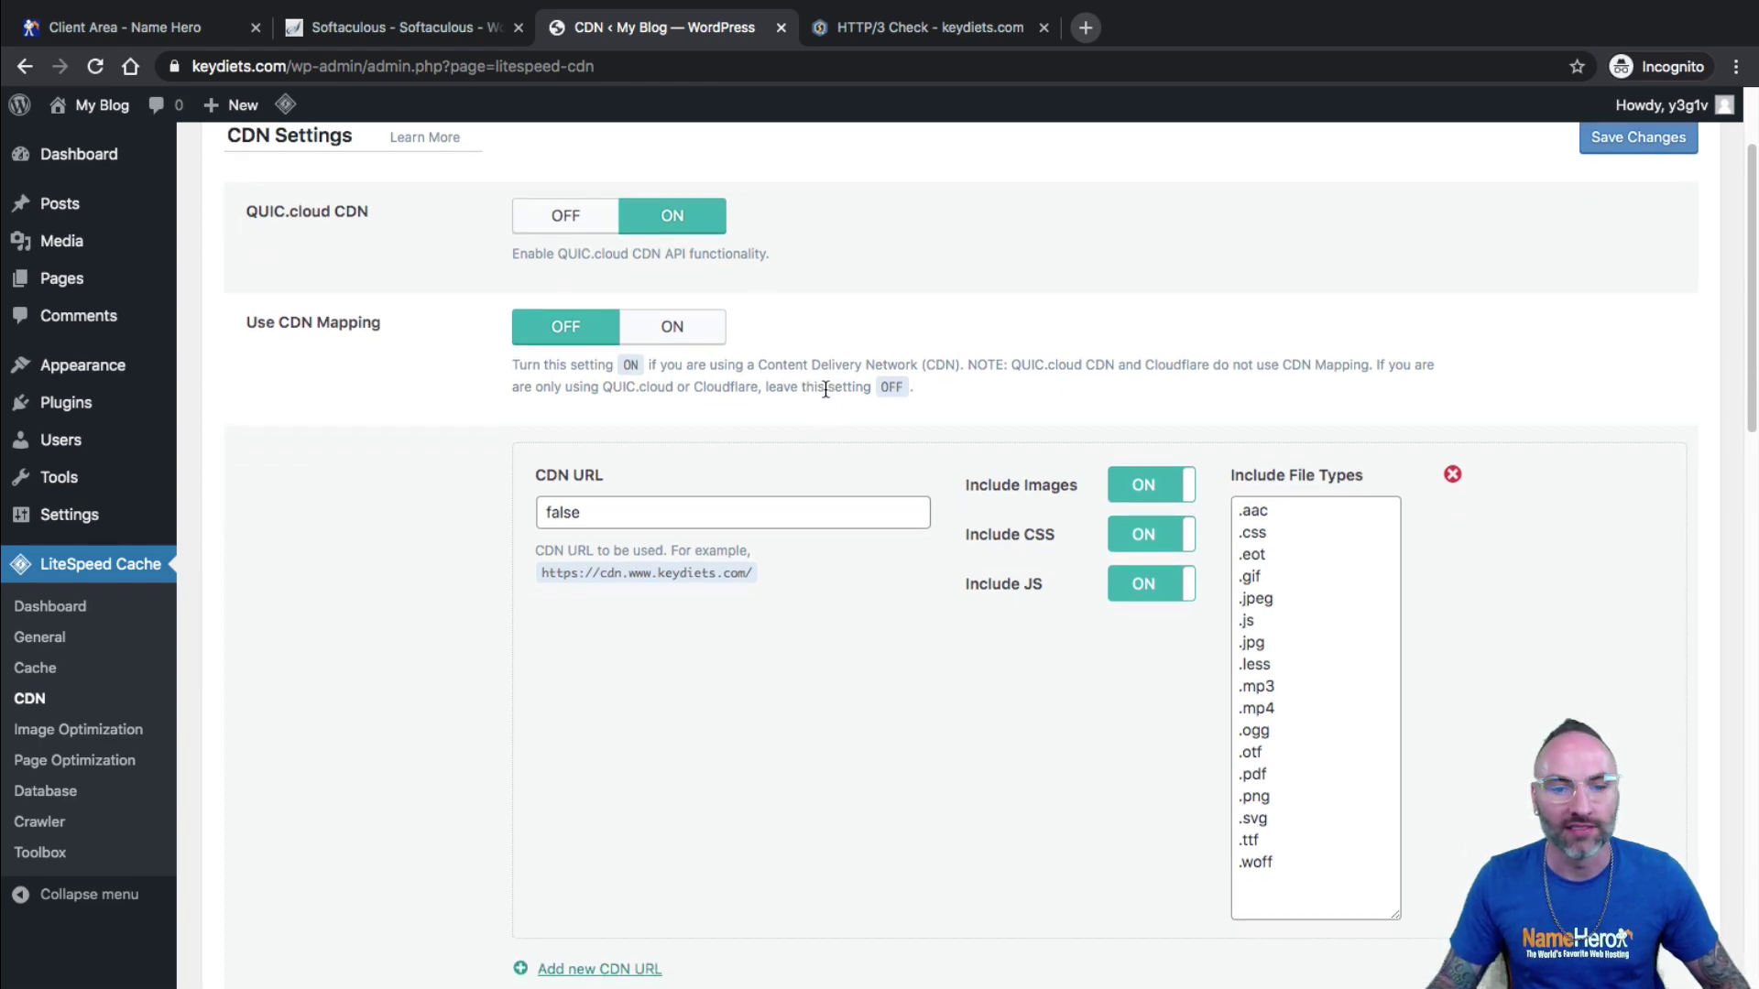
{"action": "scroll", "coordinate": [710, 382], "scroll_direction": "down", "scroll_amount": 12}
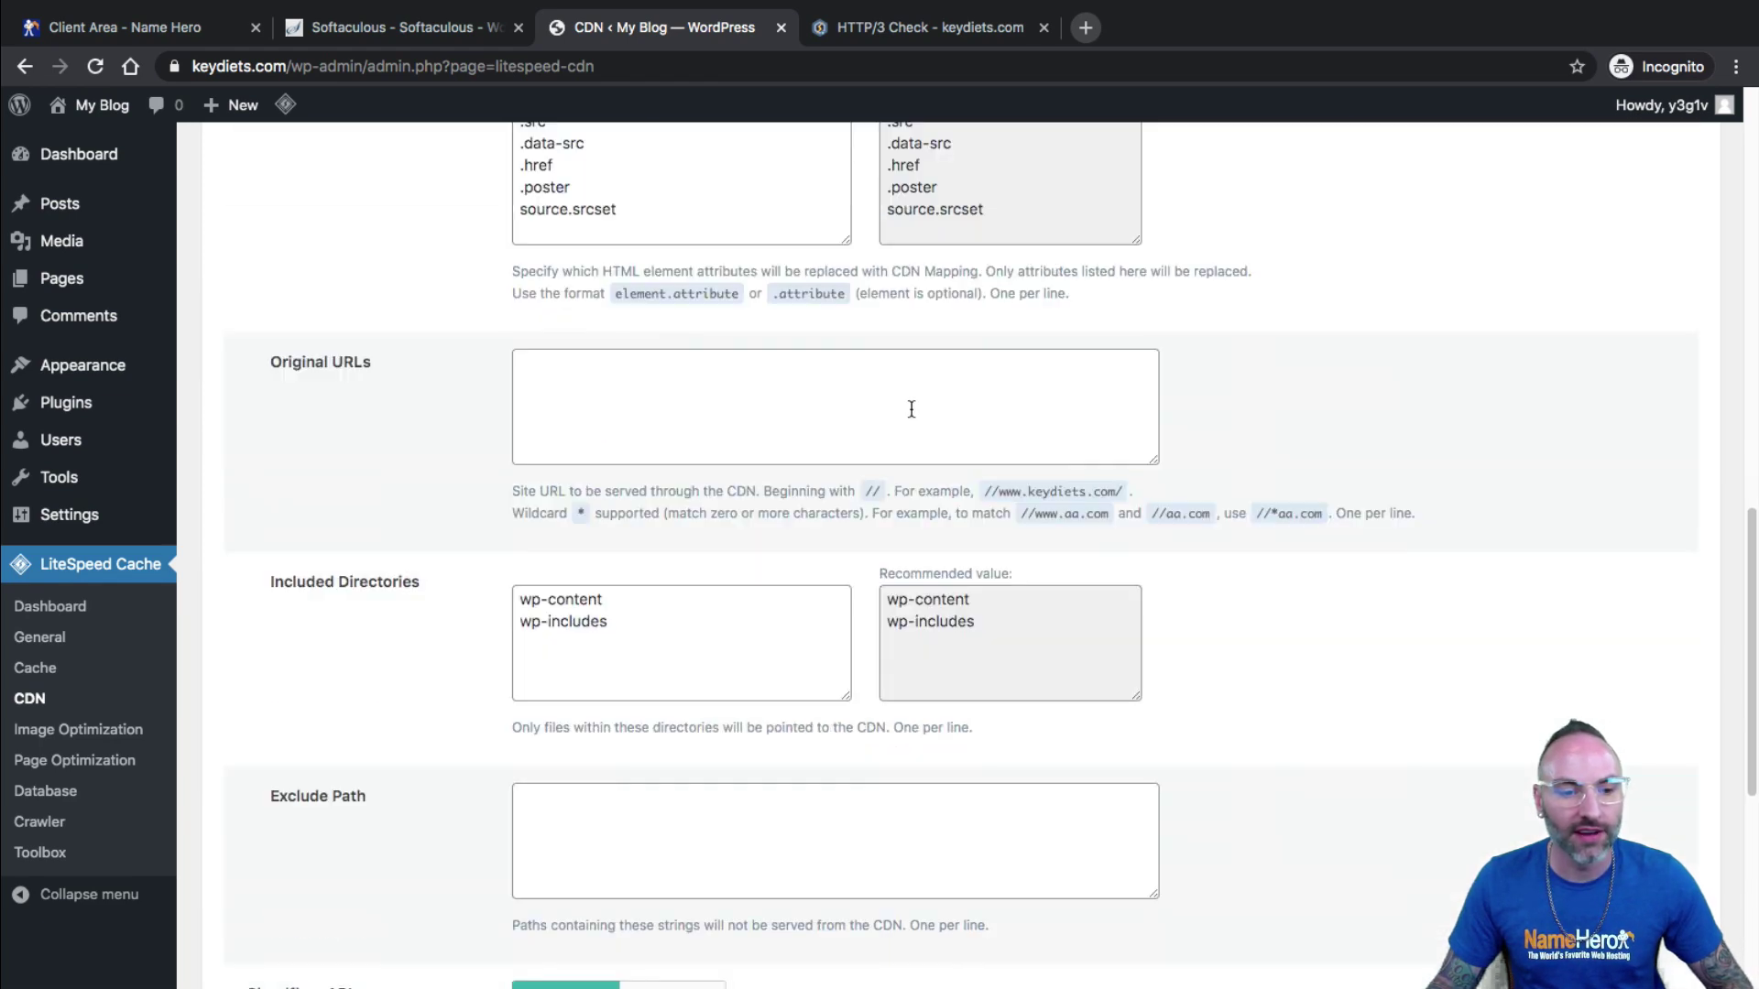
{"action": "scroll", "coordinate": [560, 408], "scroll_direction": "down", "scroll_amount": 6}
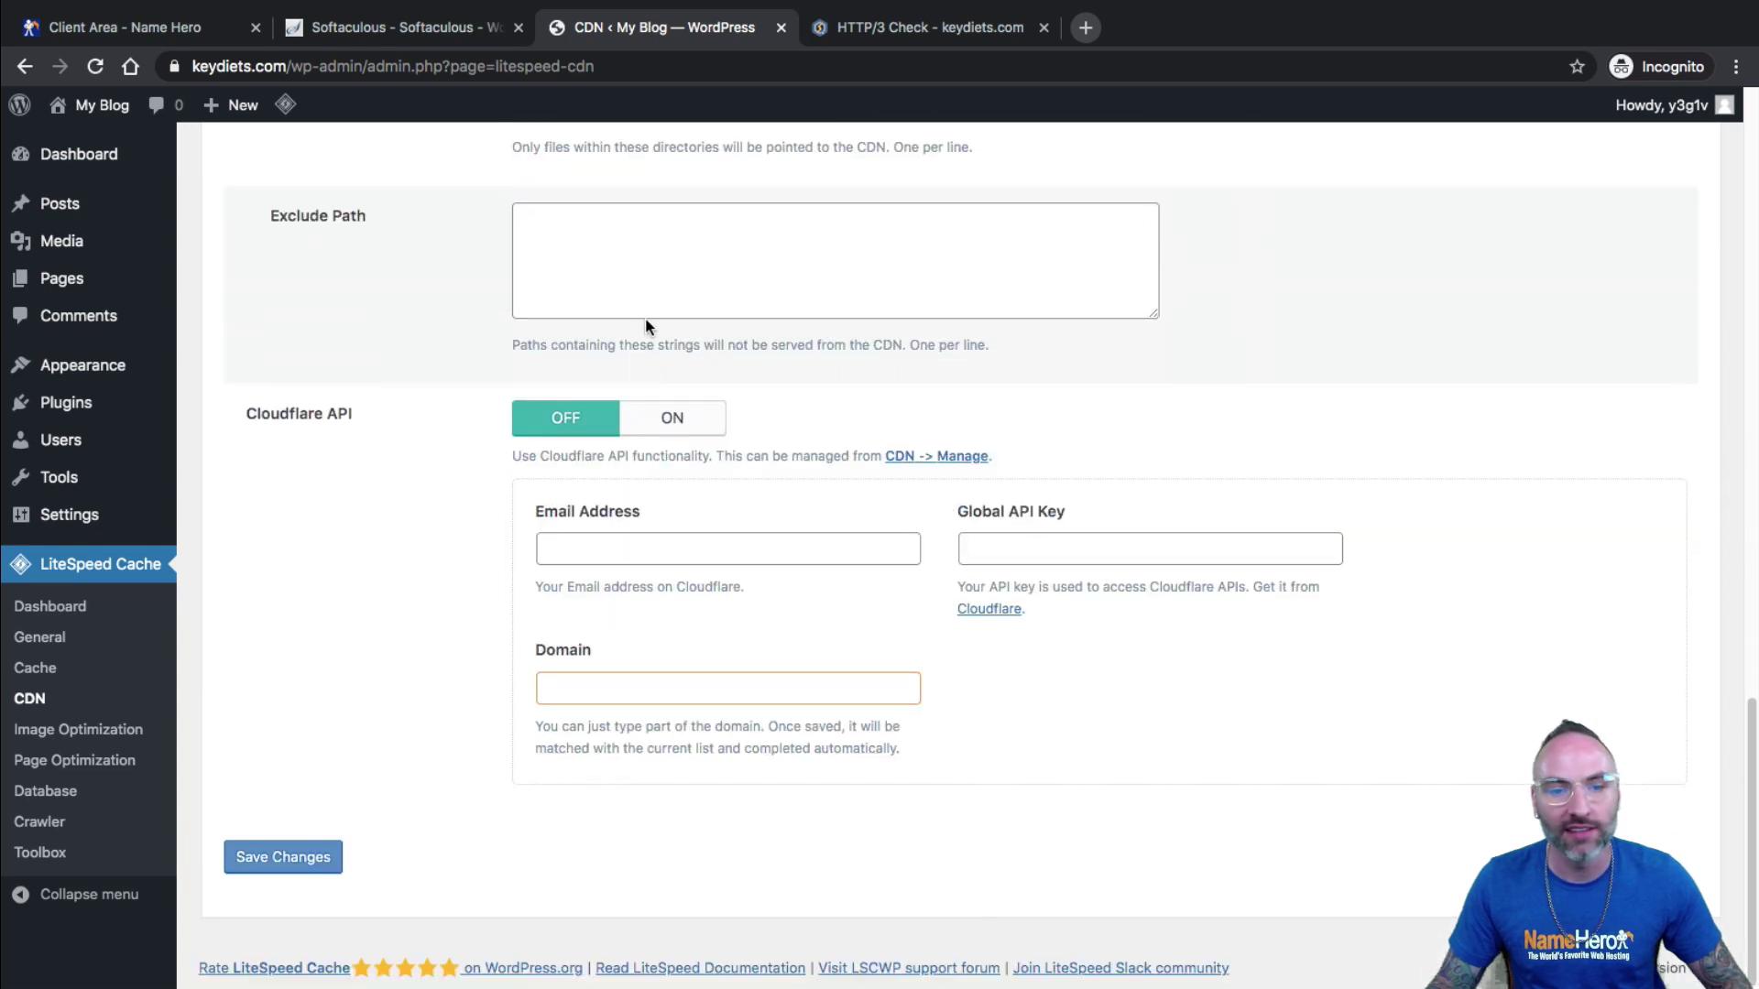
{"action": "scroll", "coordinate": [549, 531], "scroll_direction": "up", "scroll_amount": 18}
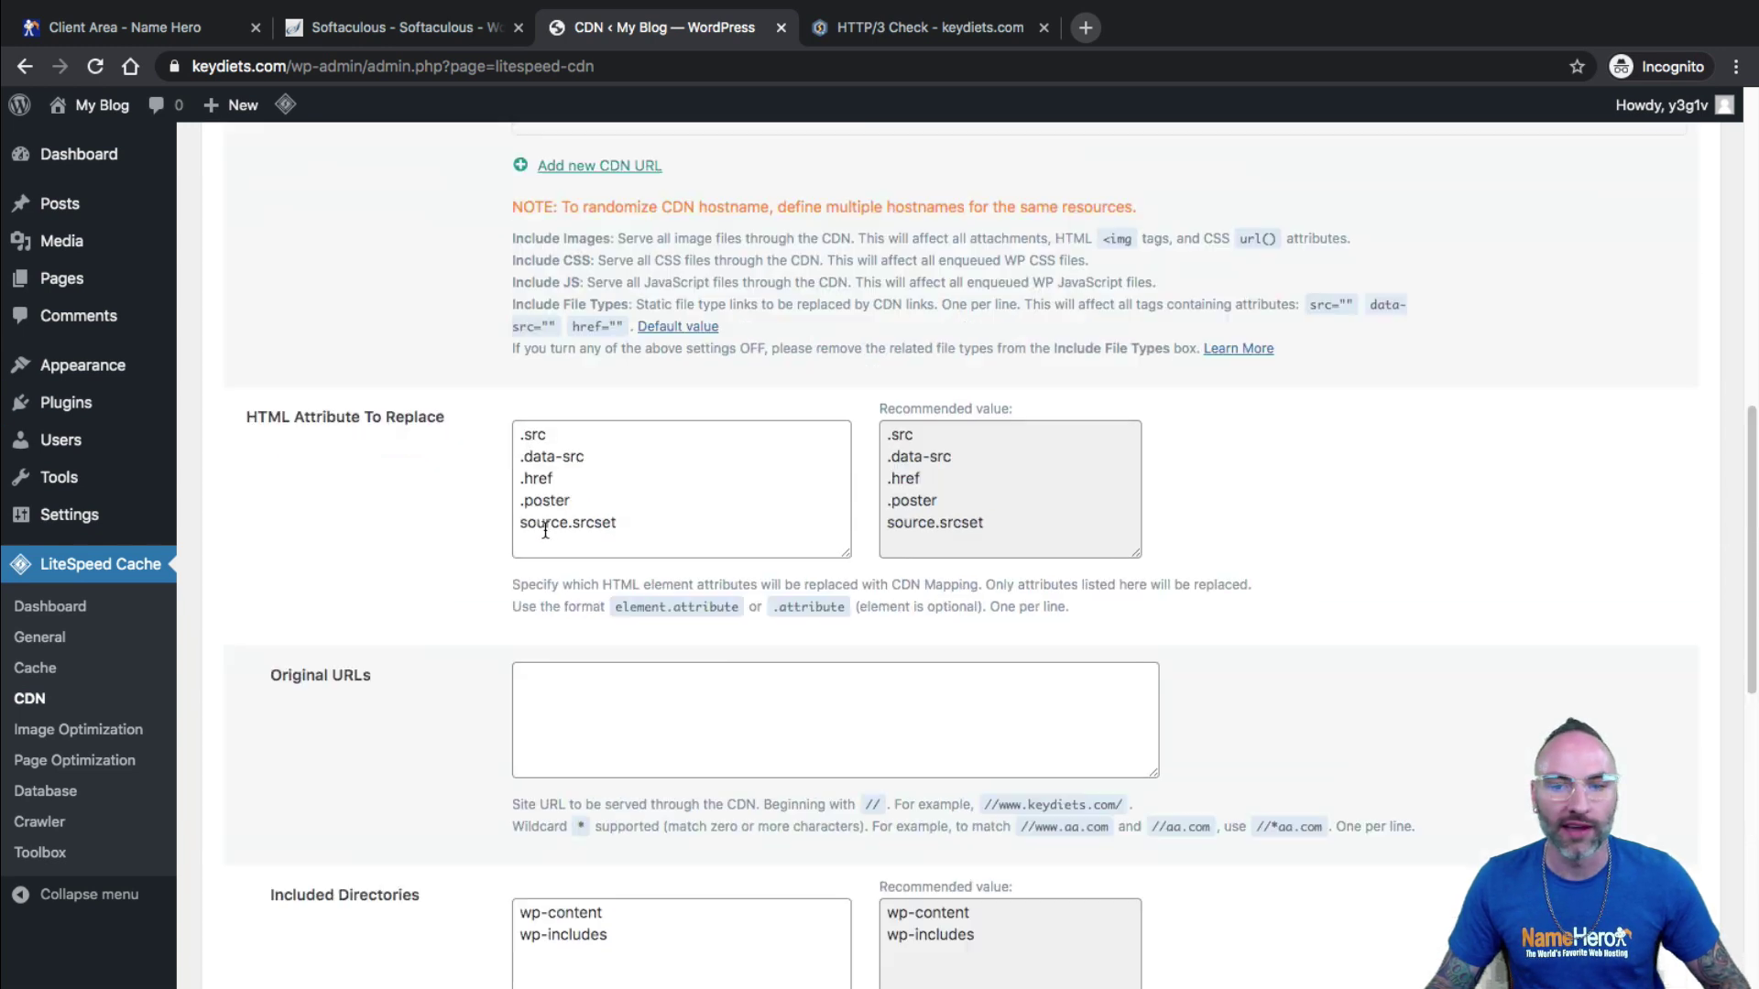
{"action": "scroll", "coordinate": [665, 626], "scroll_direction": "down", "scroll_amount": 18}
{"action": "left_click", "coordinate": [287, 871]}
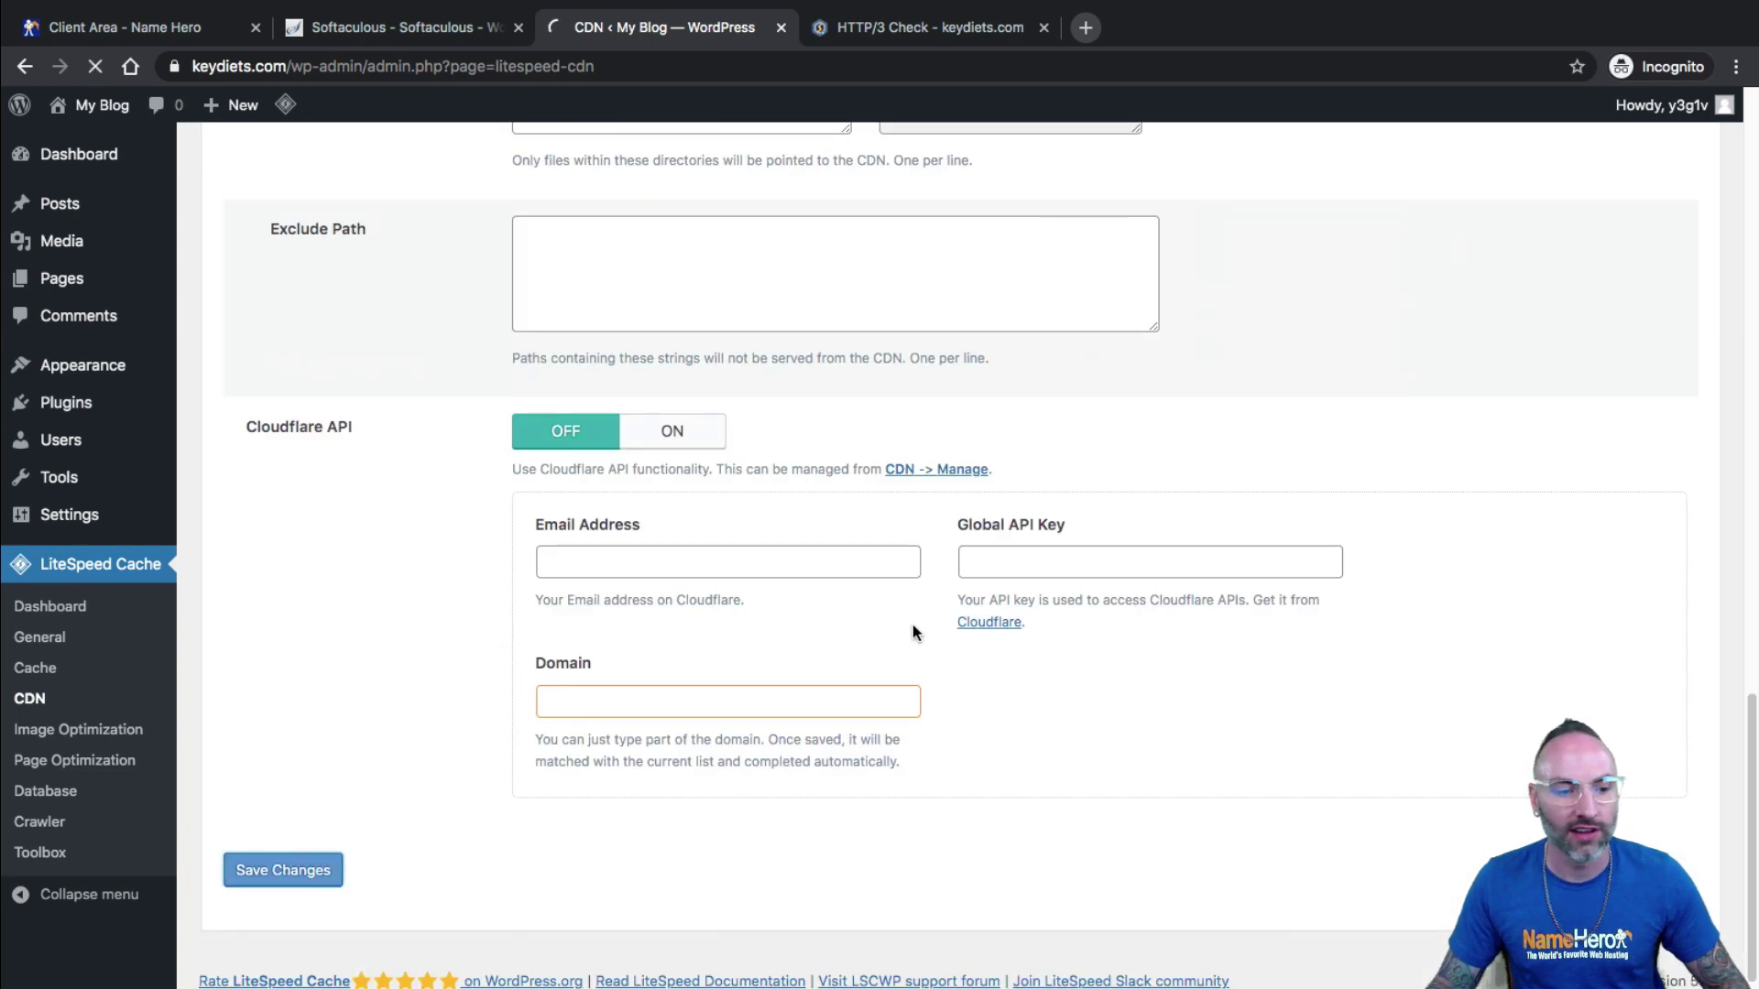
{"action": "scroll", "coordinate": [446, 690], "scroll_direction": "down", "scroll_amount": 2}
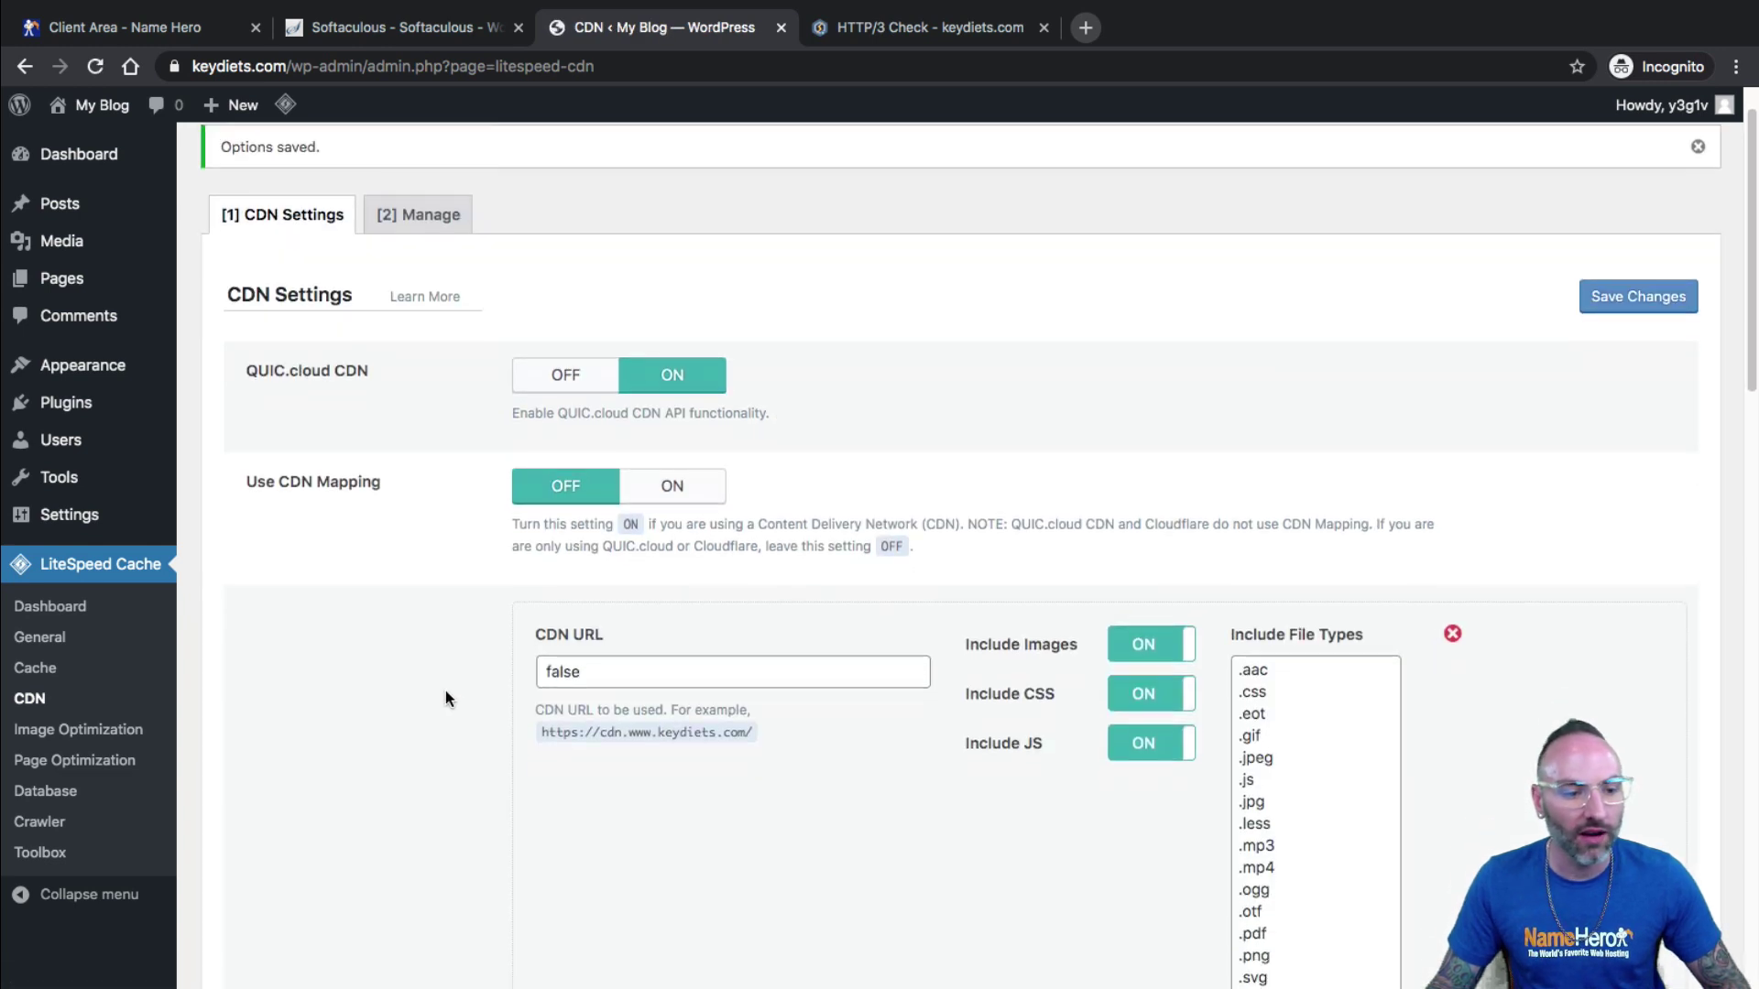
{"action": "left_click", "coordinate": [73, 730]}
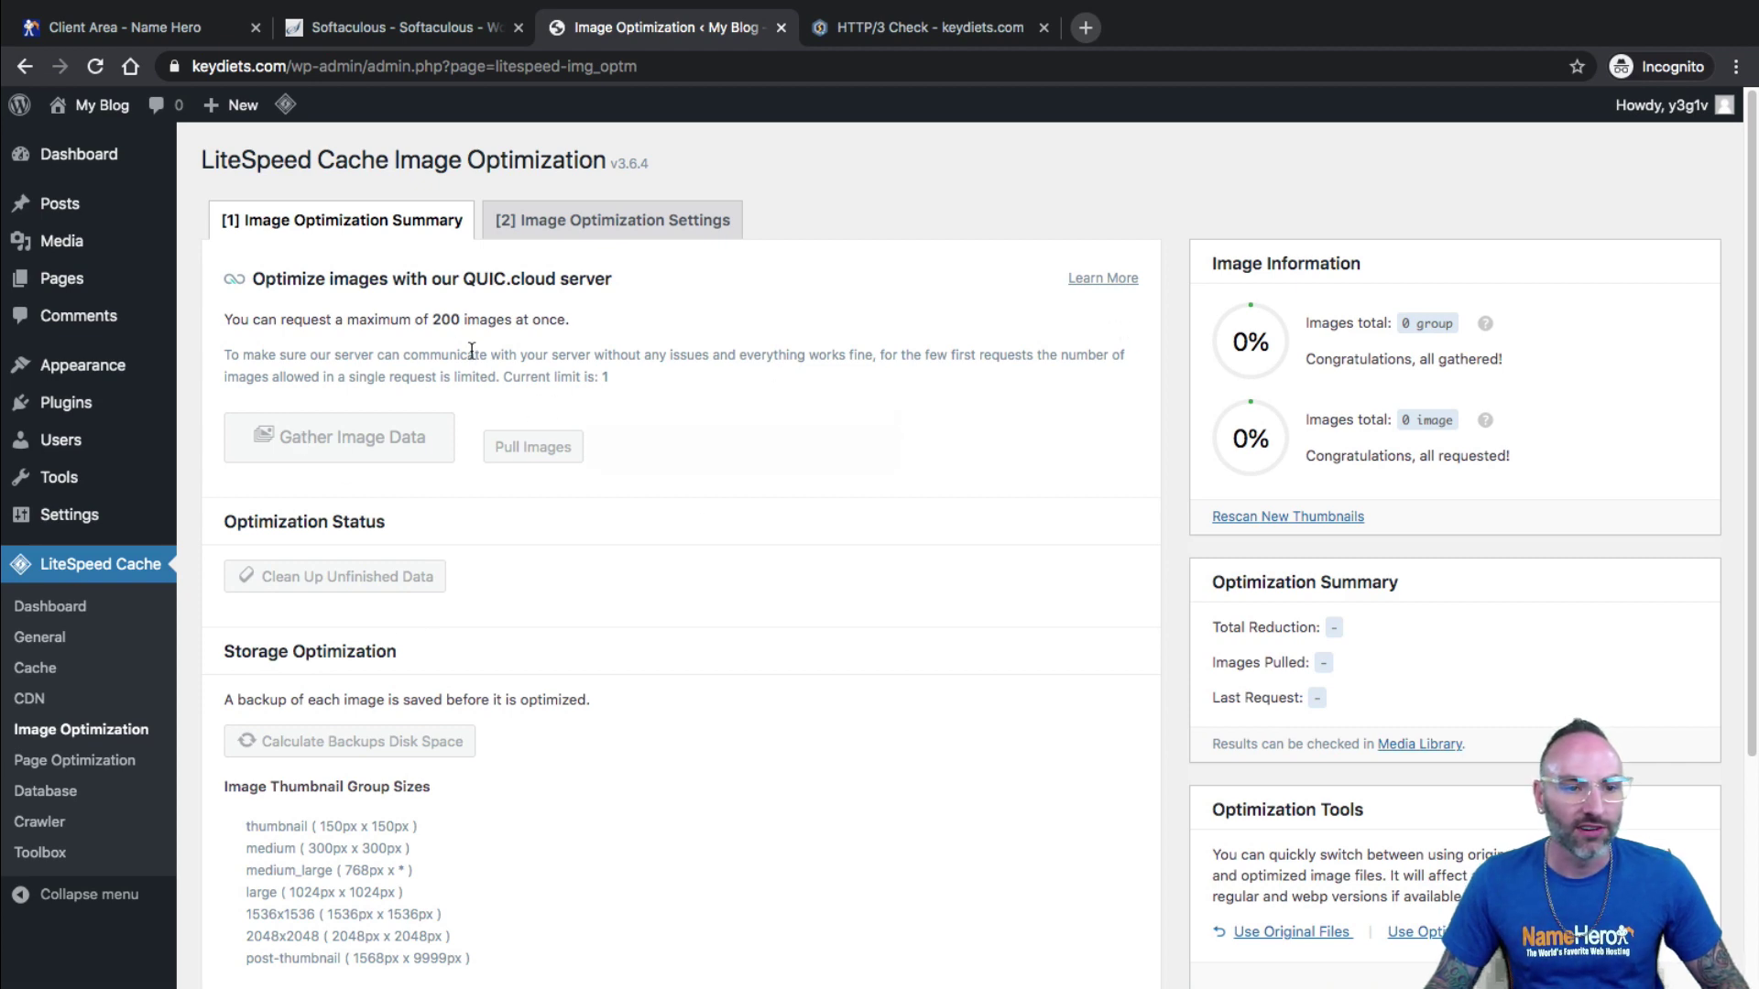
Check Public and Browser Cache status on the LiteSpeed Cache Dashboard, then launch the QUIC.cloud dashboard.
{"action": "scroll", "coordinate": [690, 430], "scroll_direction": "down", "scroll_amount": 3}
{"action": "scroll", "coordinate": [689, 455], "scroll_direction": "up", "scroll_amount": 3}
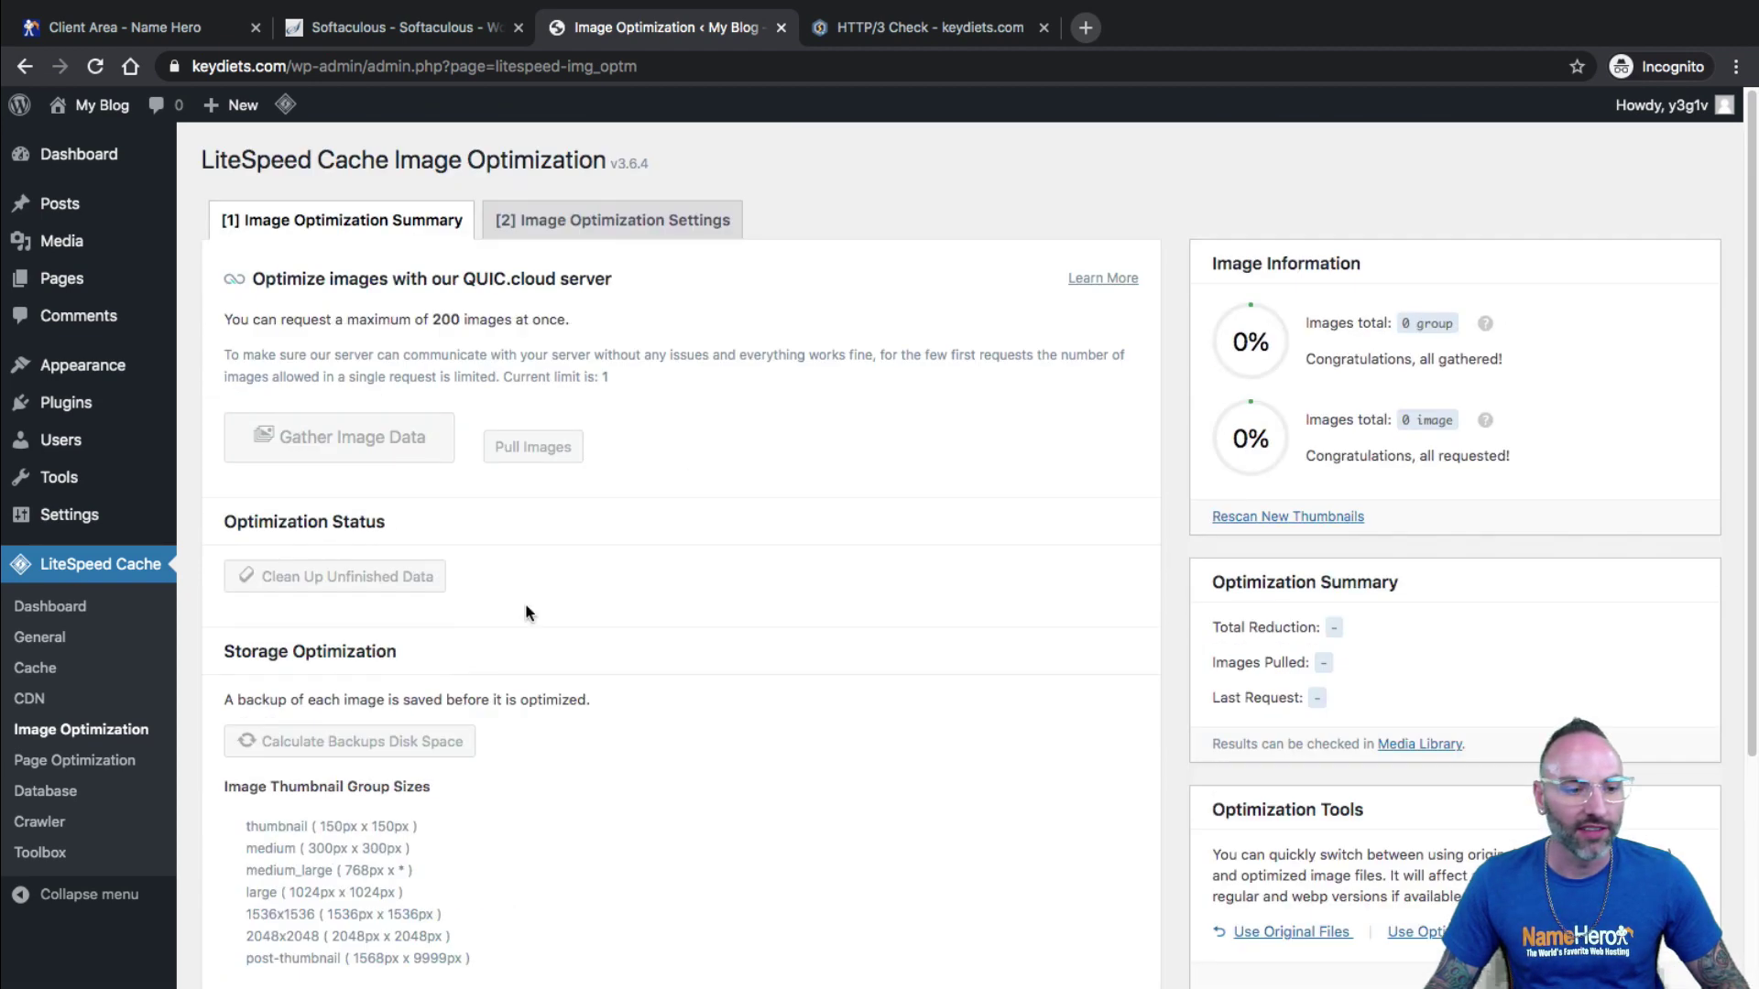
{"action": "left_click", "coordinate": [53, 639]}
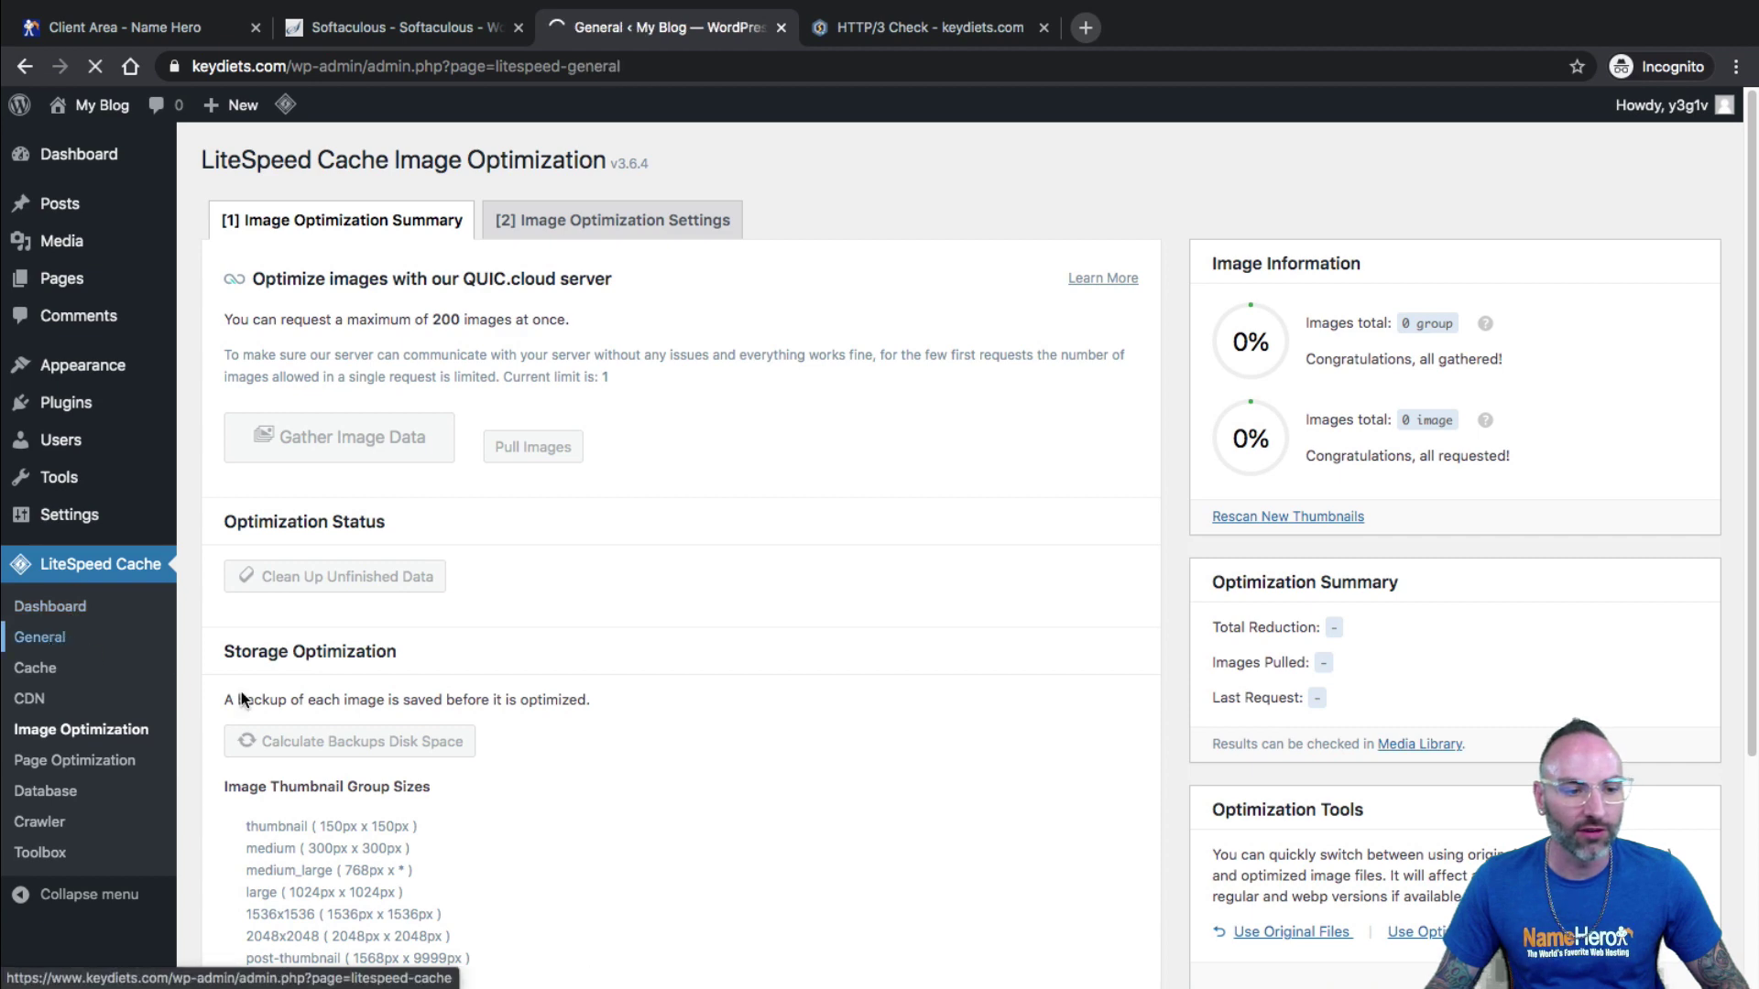
{"action": "left_click", "coordinate": [29, 604]}
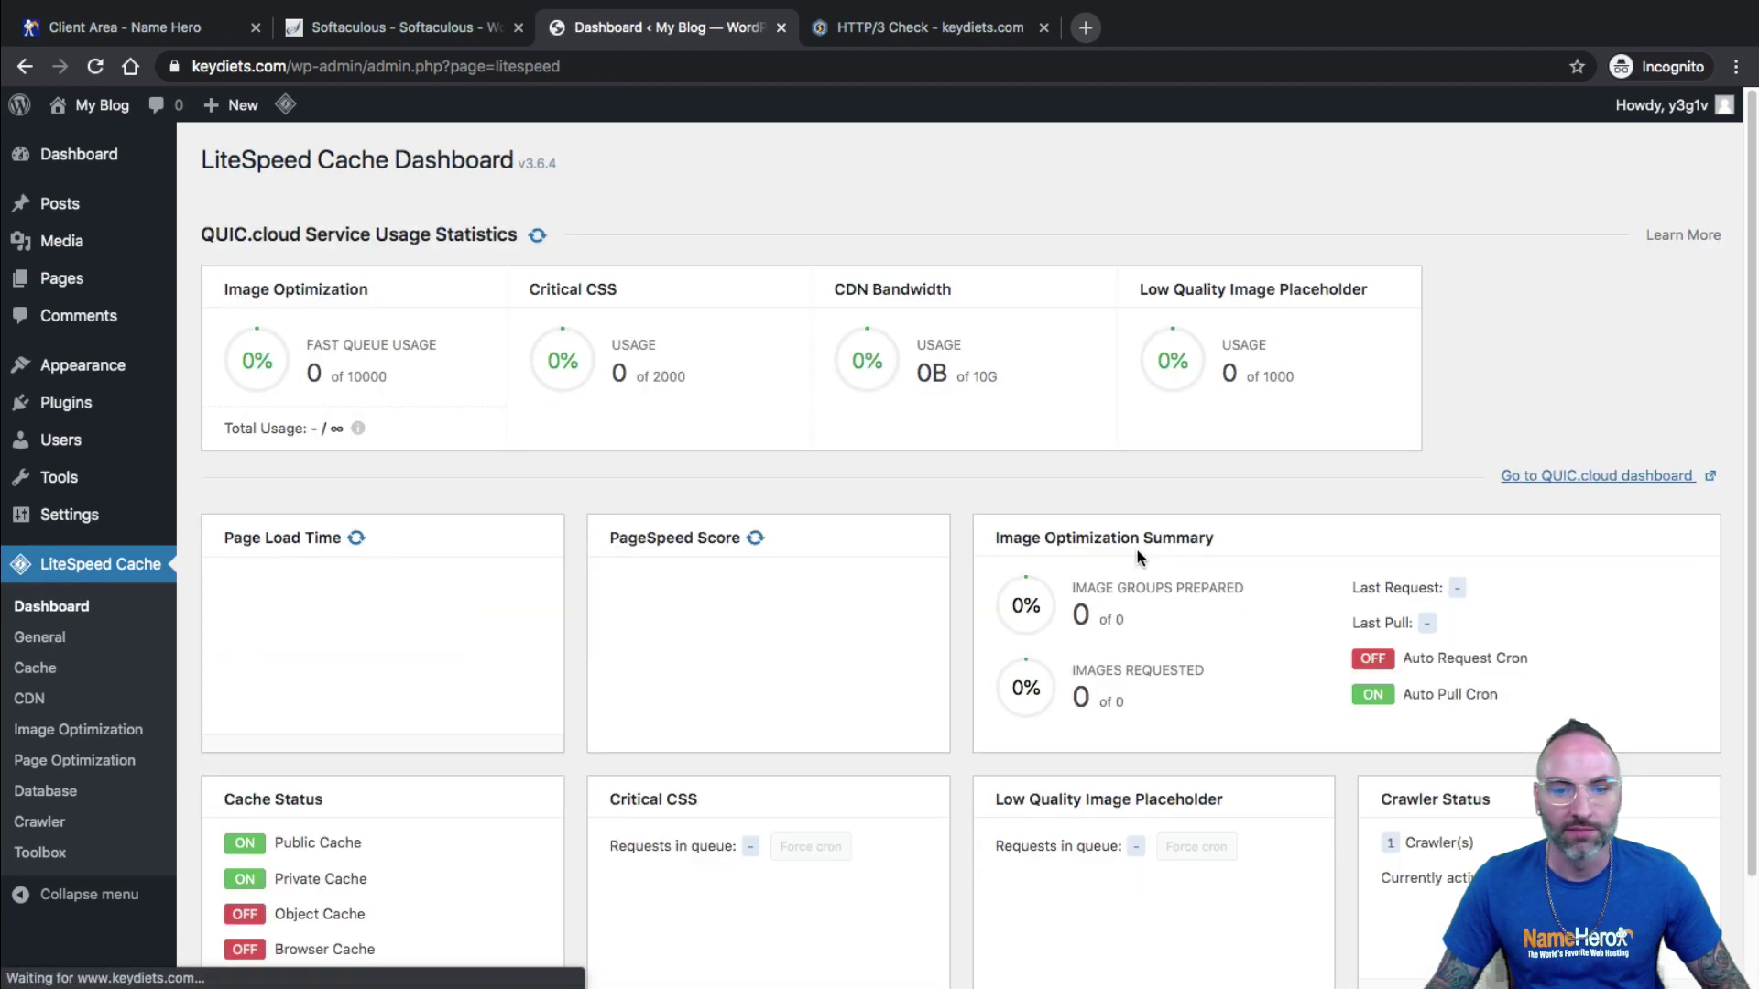
{"action": "scroll", "coordinate": [495, 518], "scroll_direction": "down", "scroll_amount": 1}
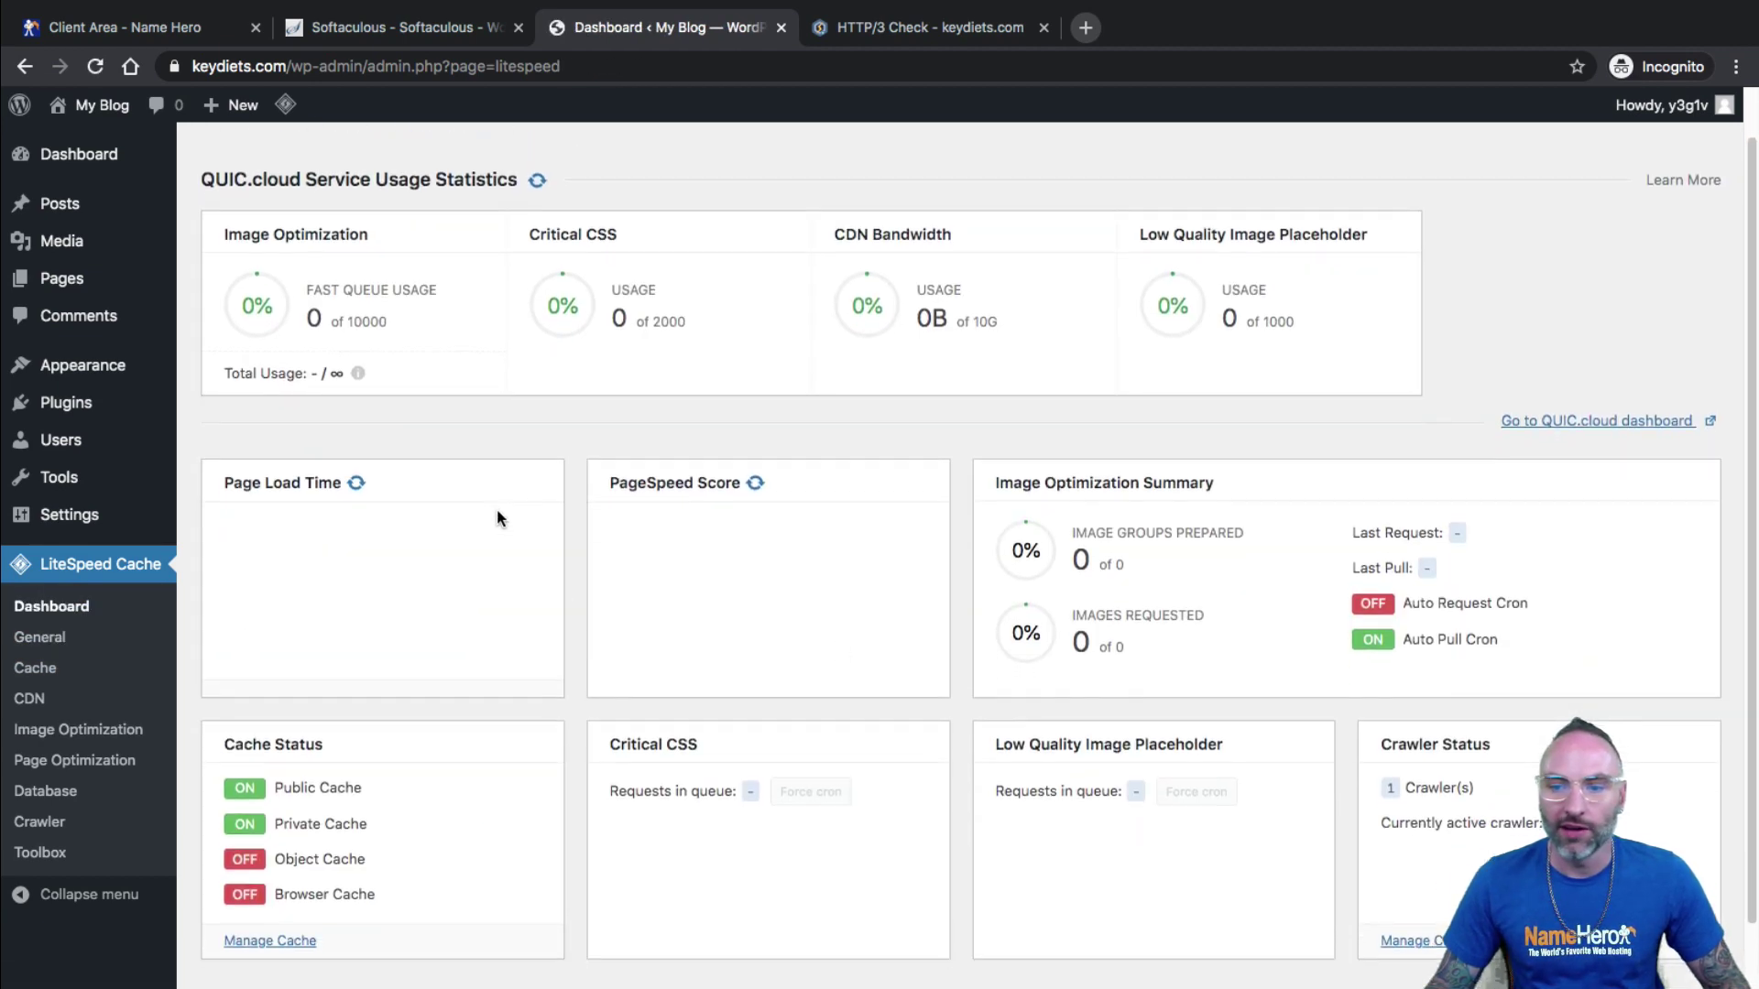
{"action": "scroll", "coordinate": [589, 532], "scroll_direction": "down", "scroll_amount": 1}
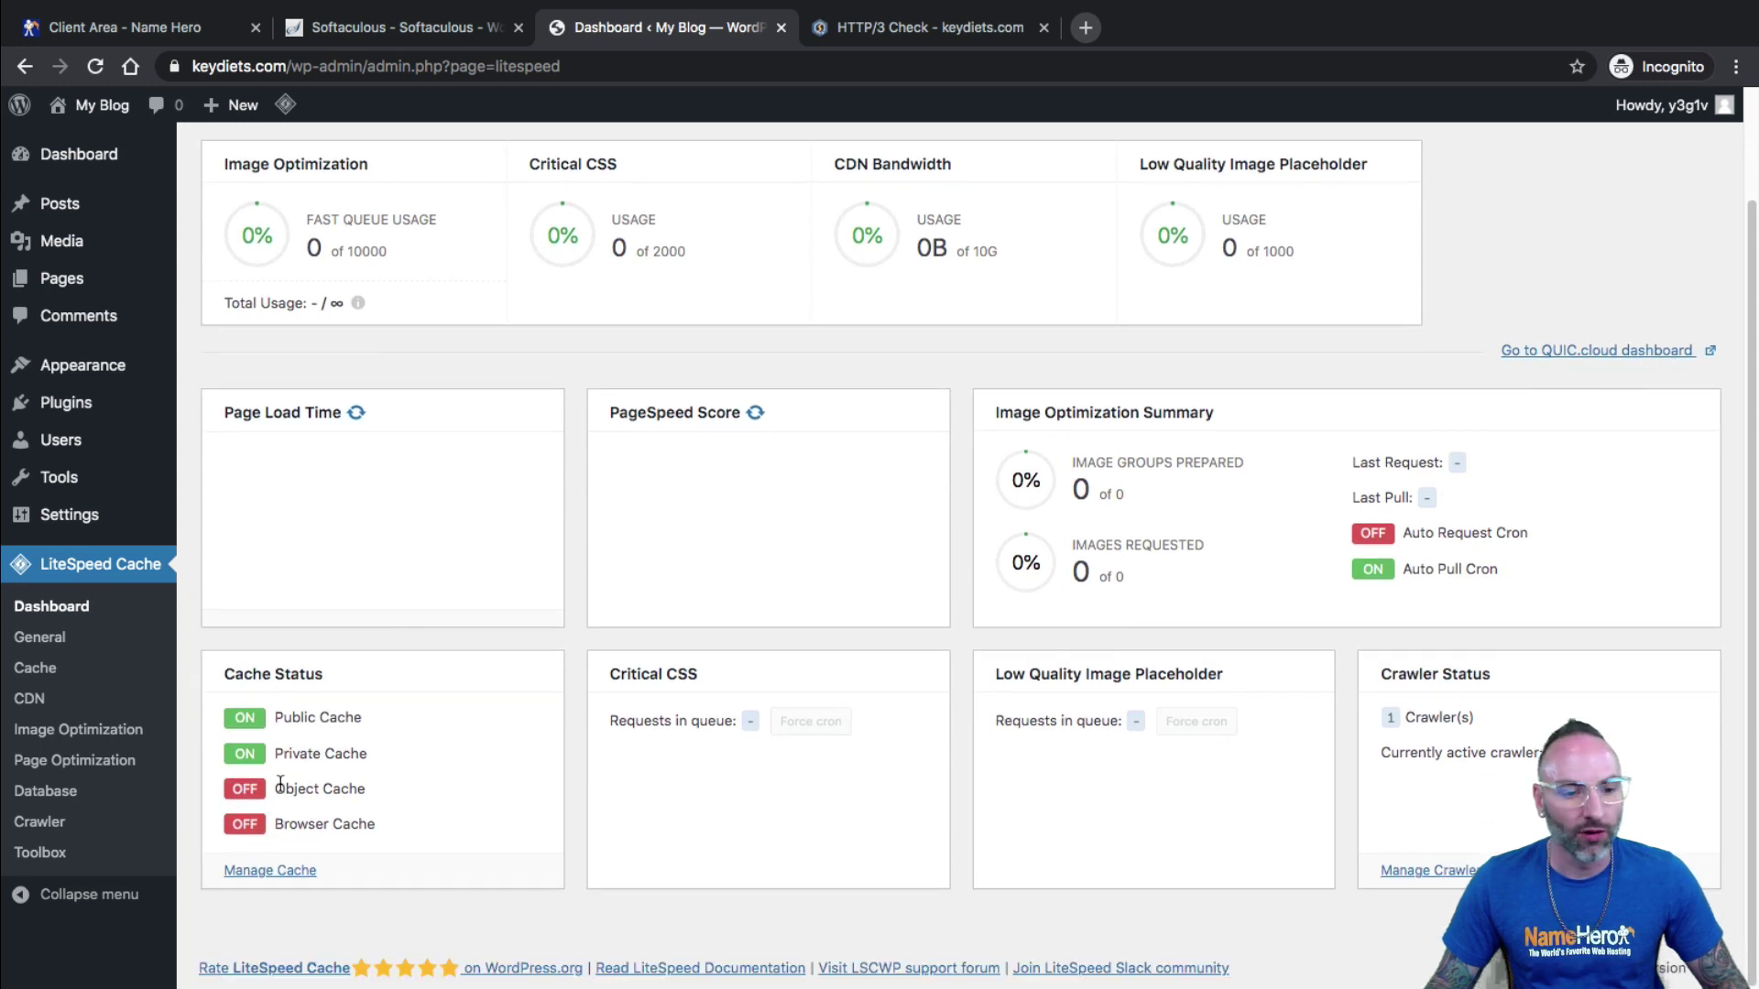
{"action": "mouse_move", "coordinate": [283, 718]}
{"action": "left_mouse_down"}
{"action": "mouse_move", "coordinate": [327, 713]}
{"action": "mouse_move", "coordinate": [289, 747]}
{"action": "left_mouse_up"}
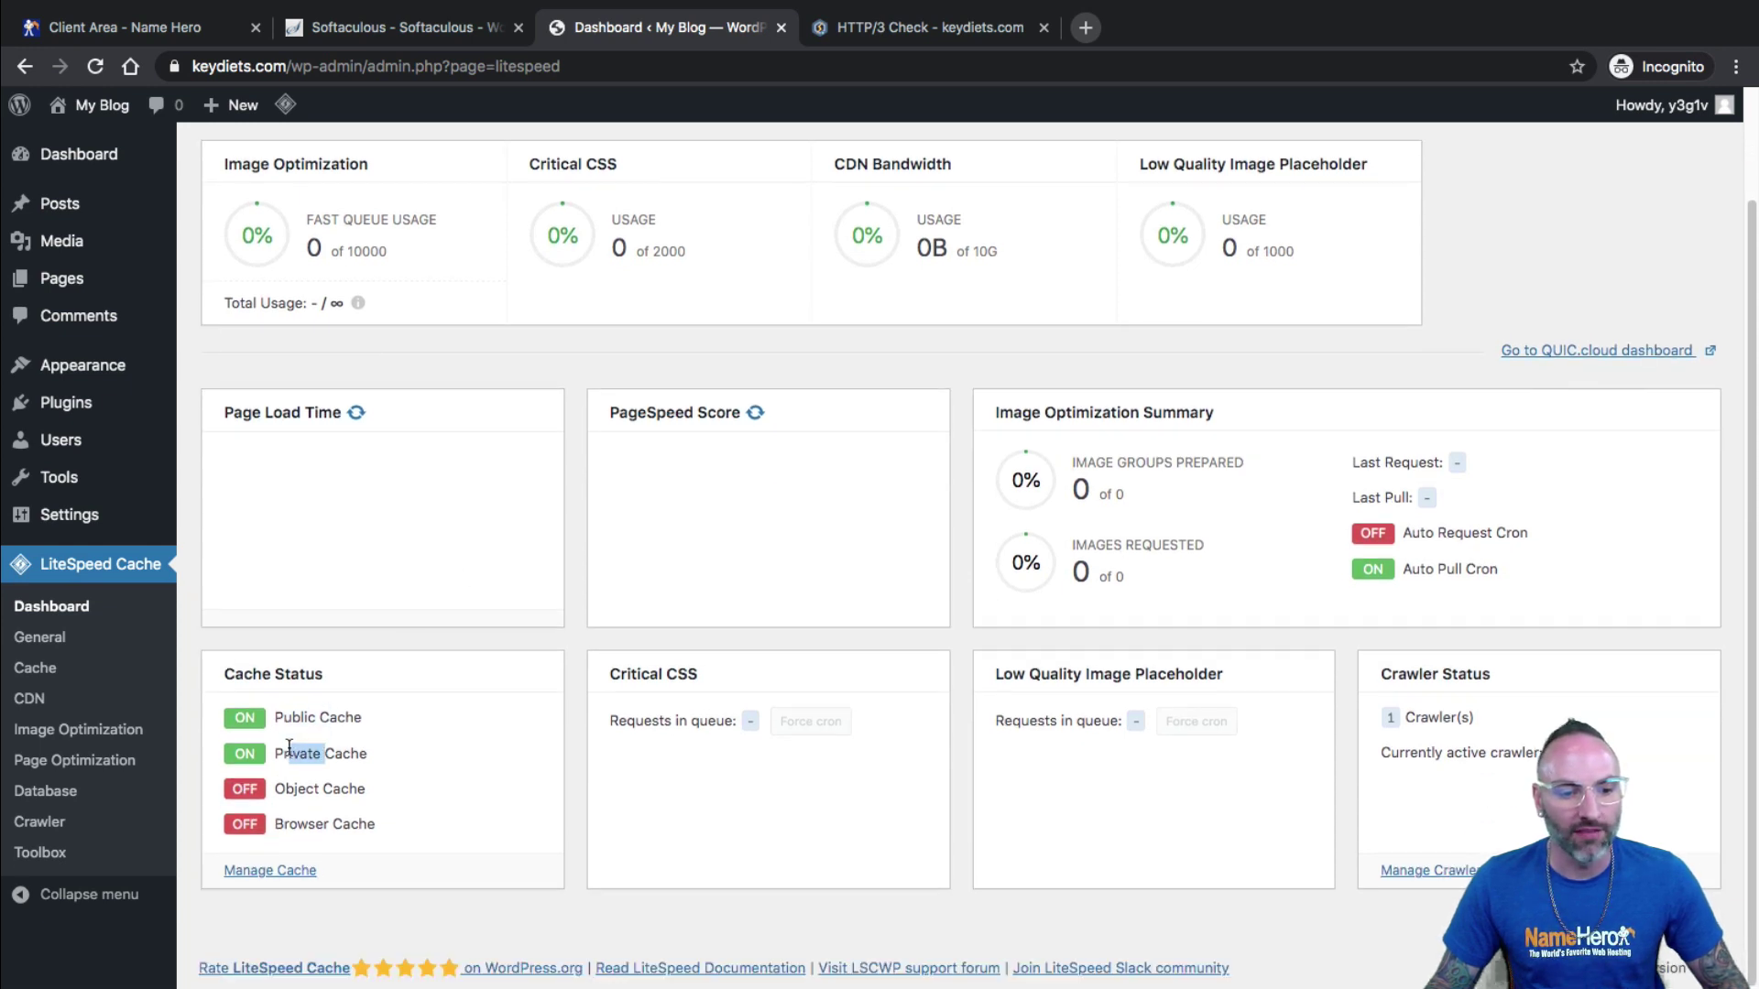
{"action": "left_click_drag", "start_coordinate": [308, 820], "coordinate": [343, 824]}
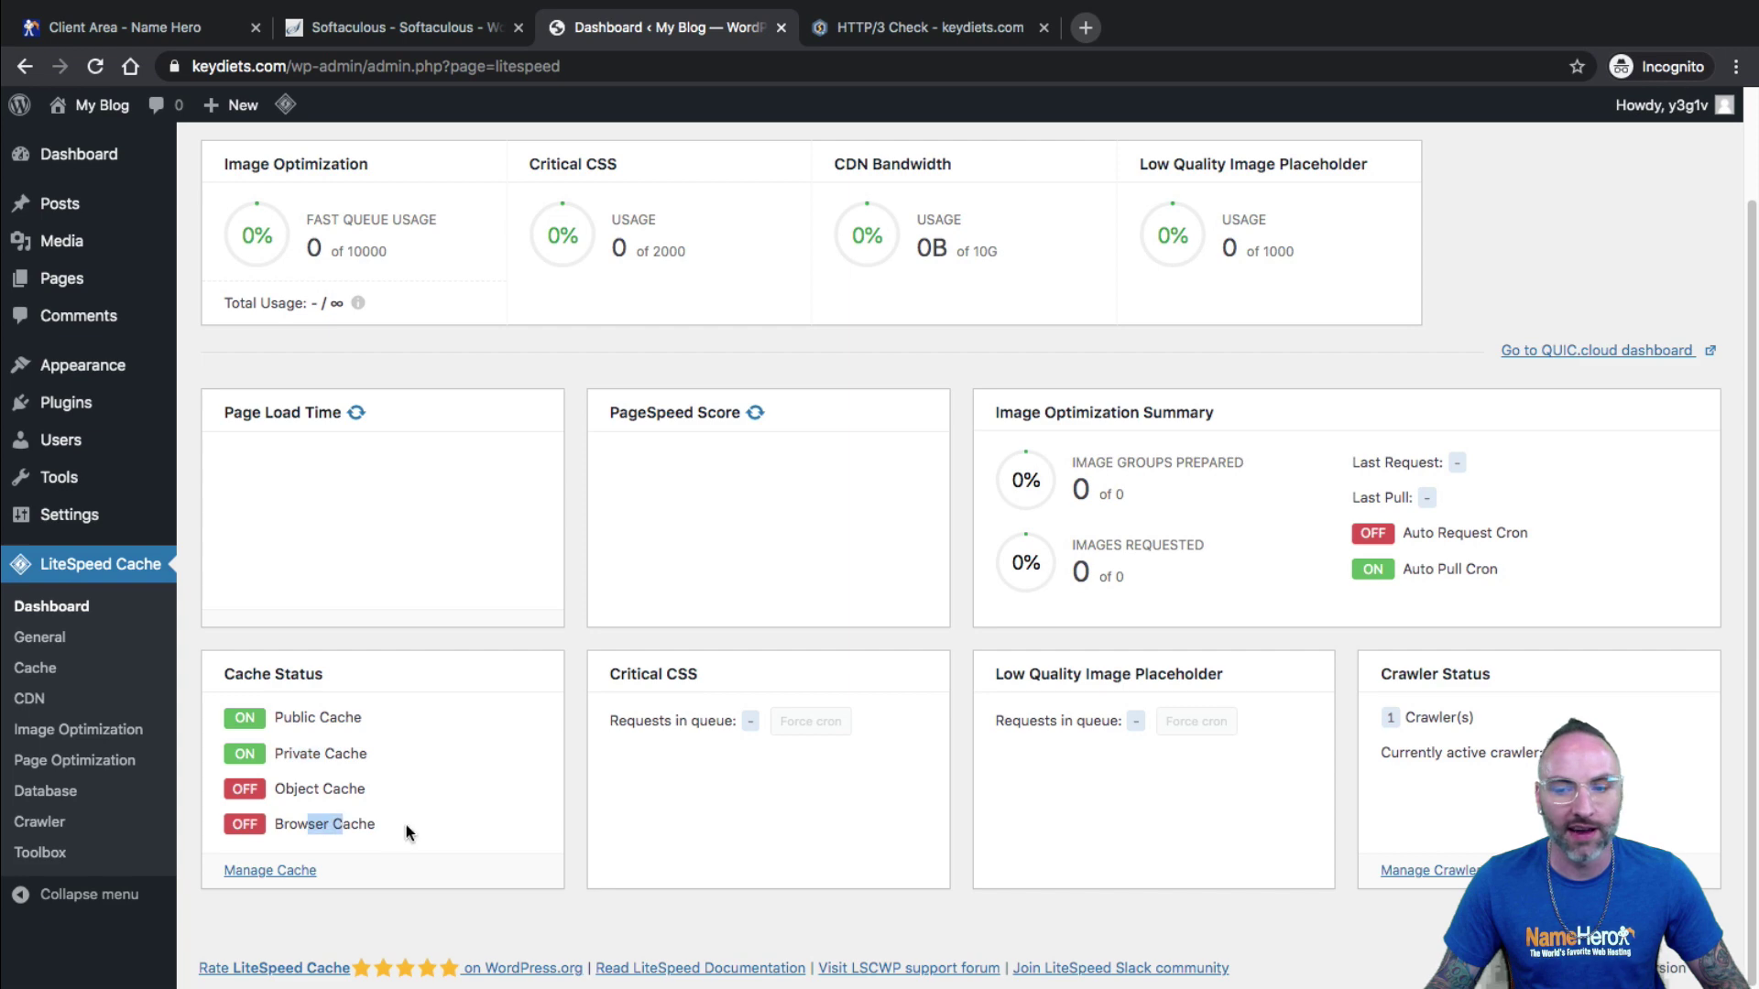
{"action": "scroll", "coordinate": [816, 751], "scroll_direction": "up", "scroll_amount": 2}
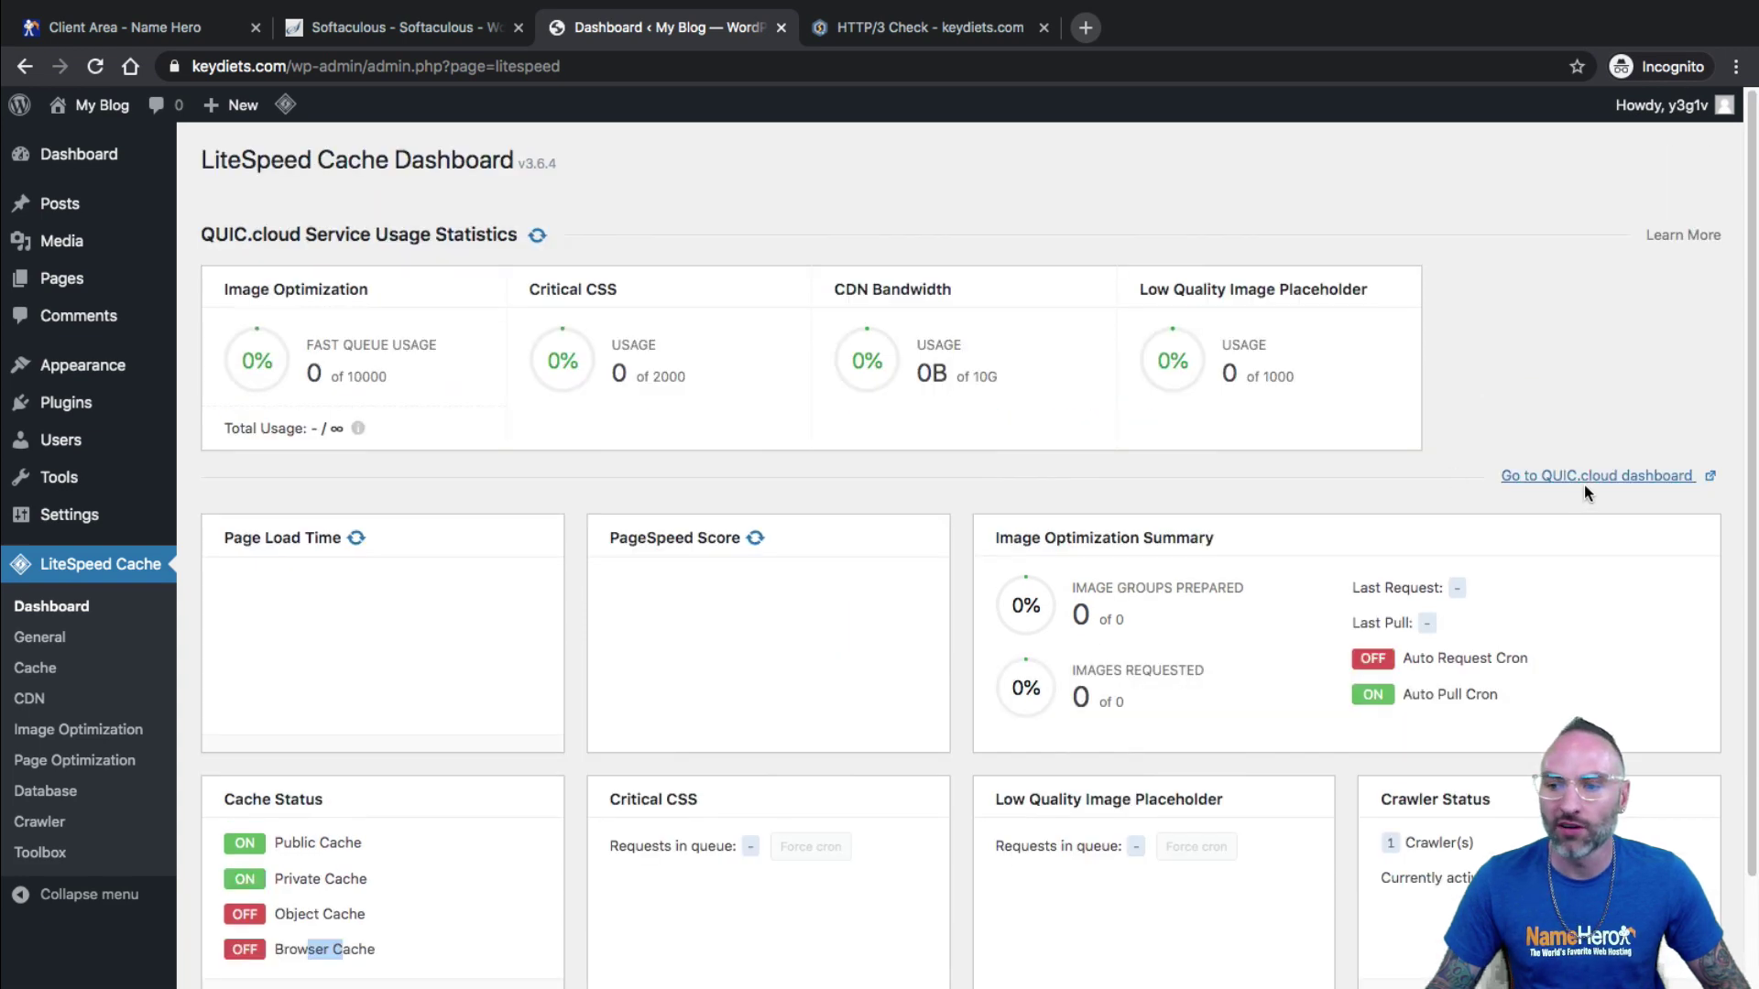
{"action": "left_click", "coordinate": [1585, 478]}
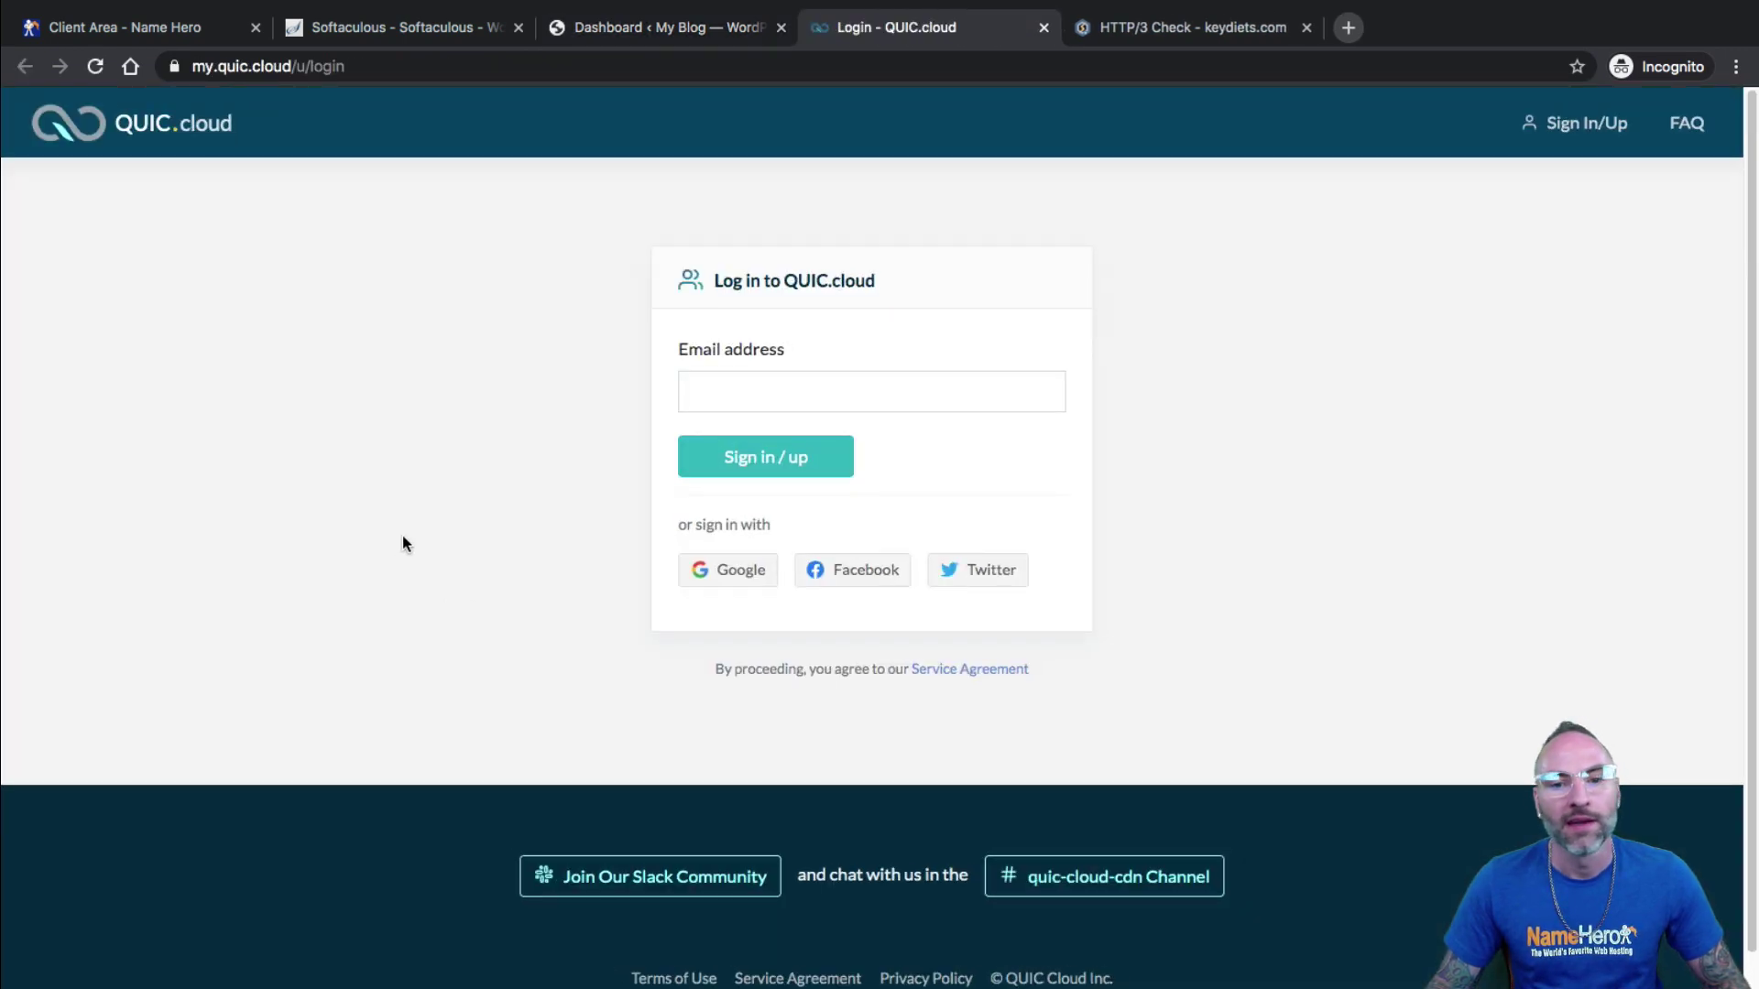
Enter the site's admin email address on the QUIC.cloud sign-in form and submit it.
{"action": "left_click", "coordinate": [845, 397]}
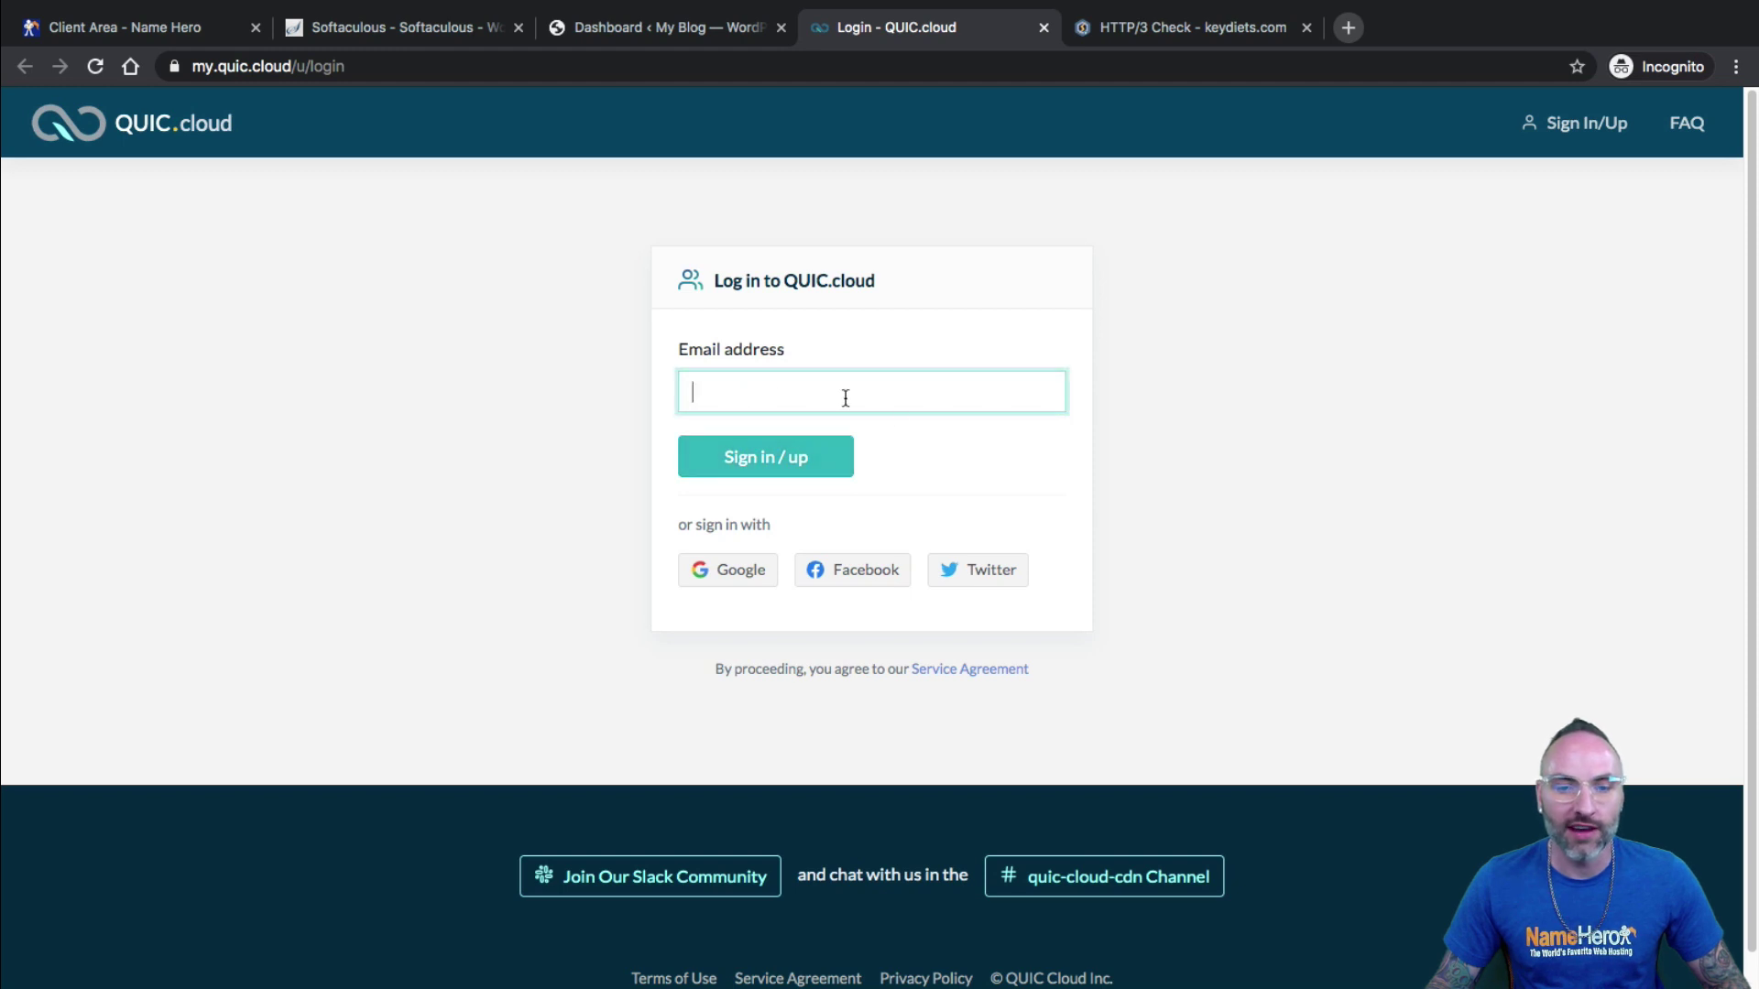
{"action": "left_click_drag", "start_coordinate": [787, 351], "coordinate": [694, 362]}
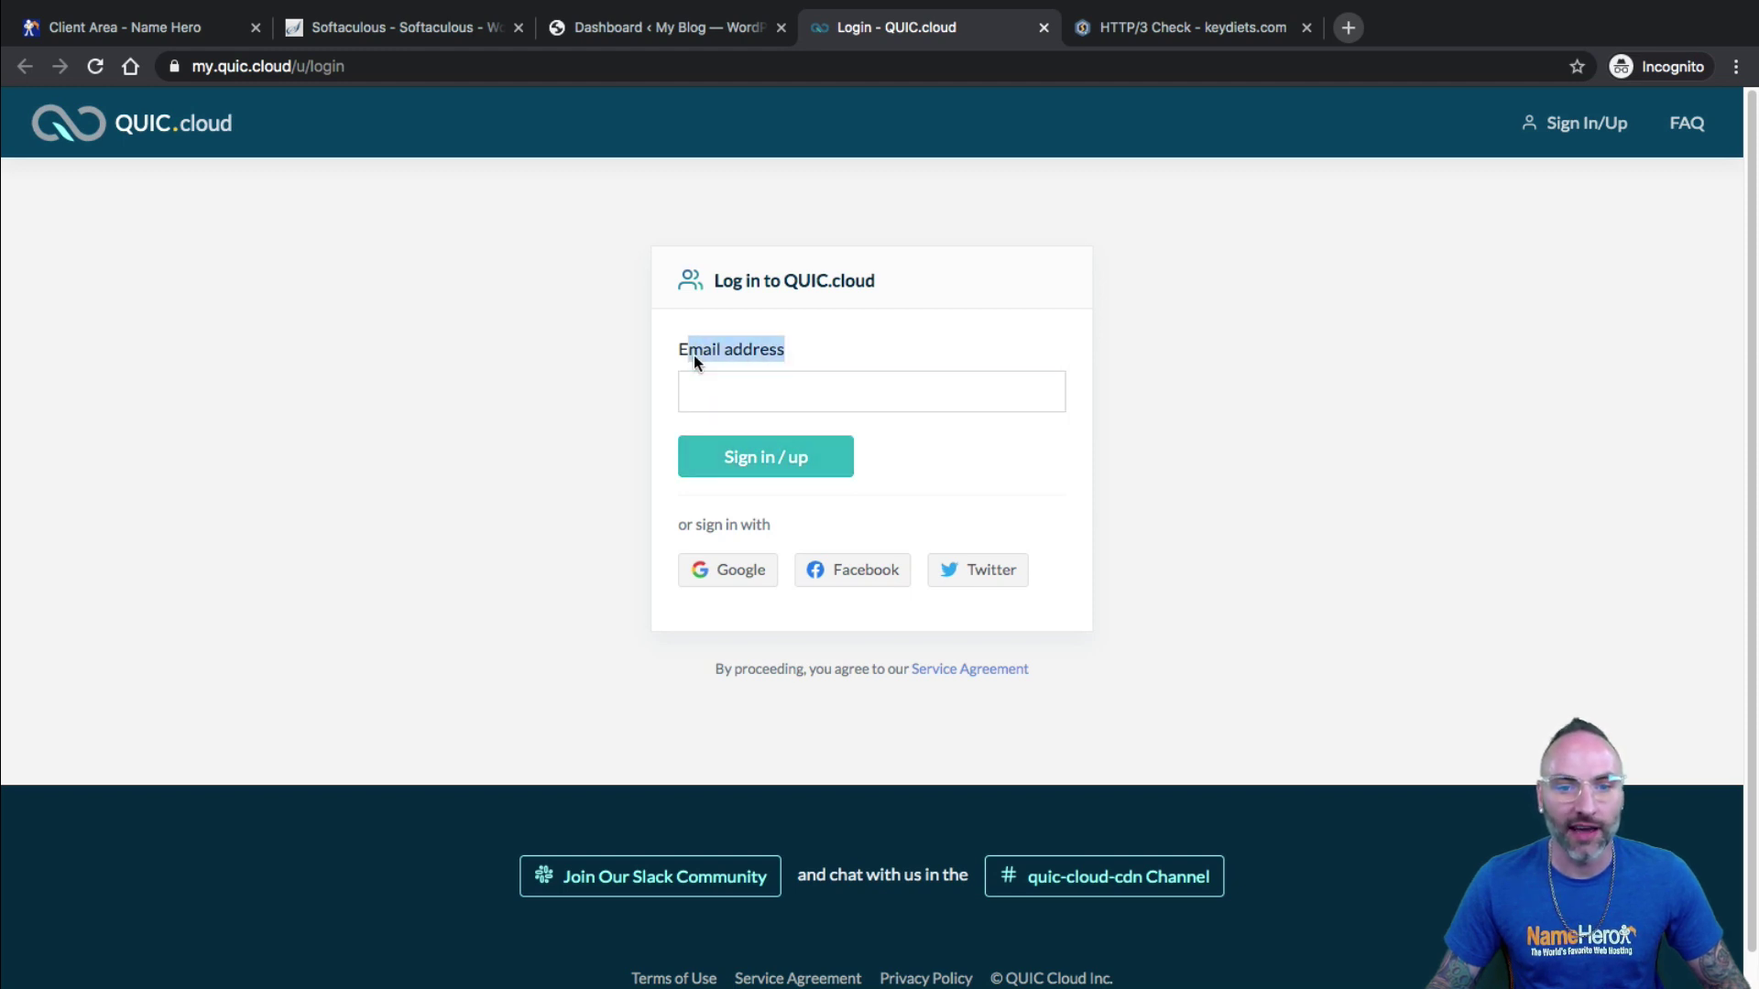
{"action": "left_click", "coordinate": [760, 458]}
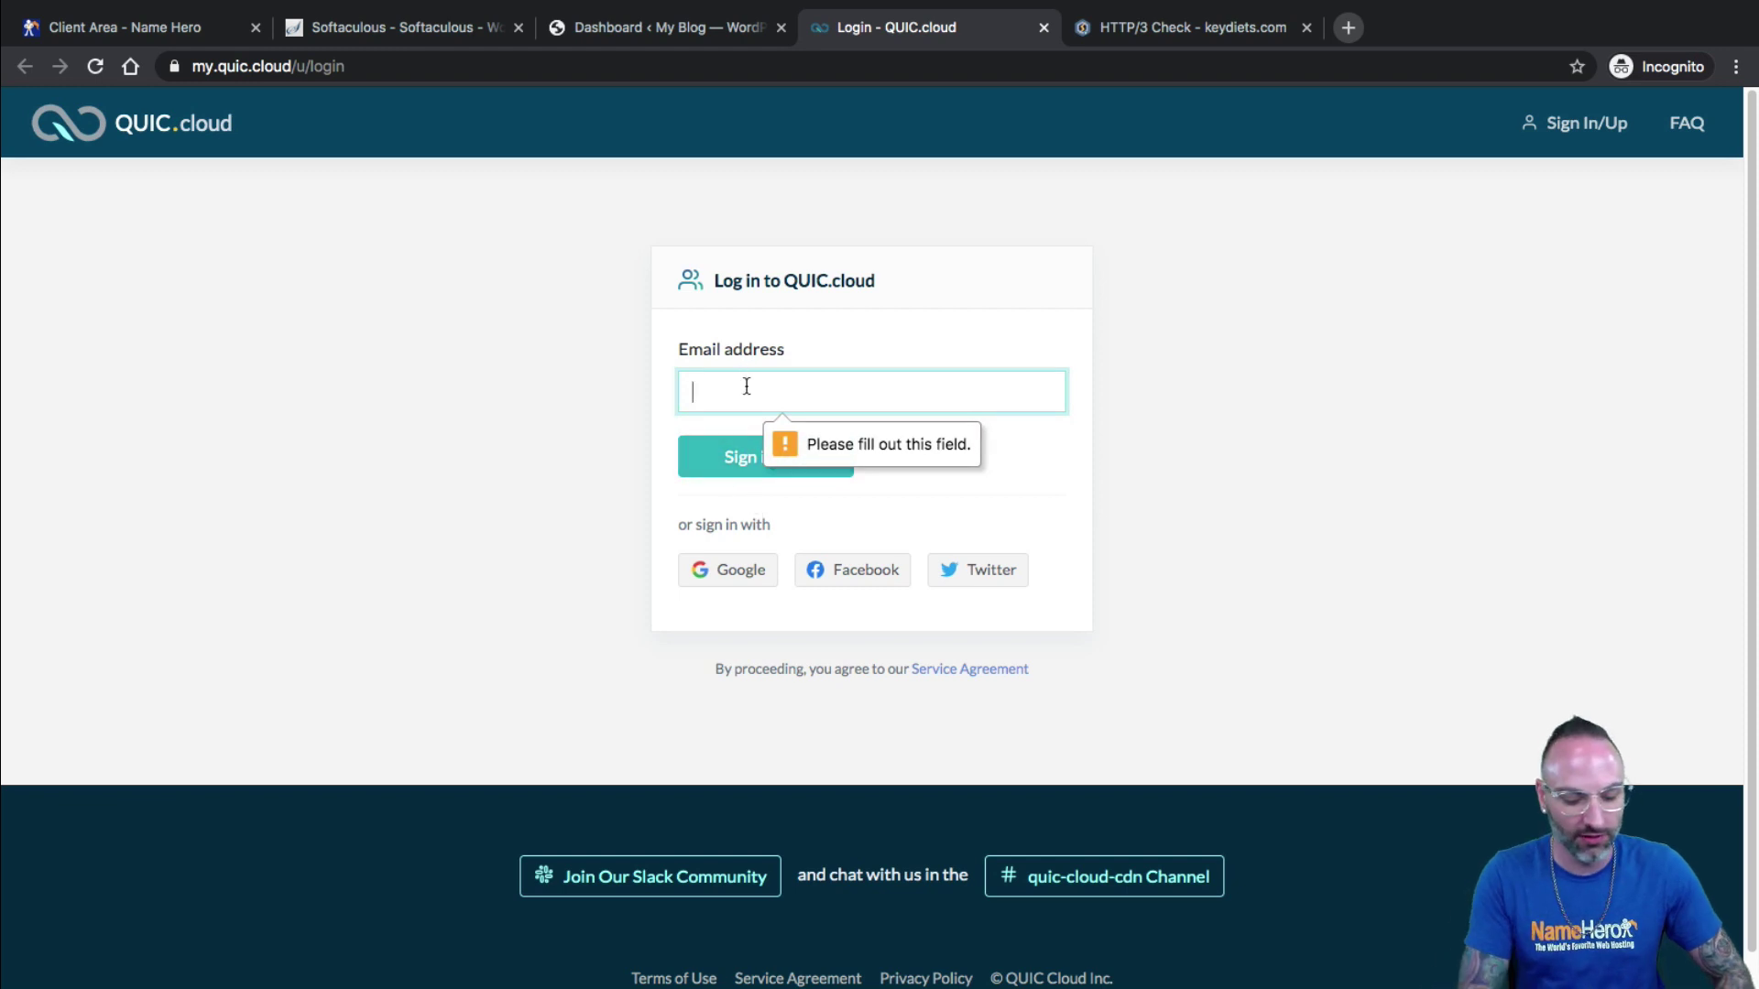
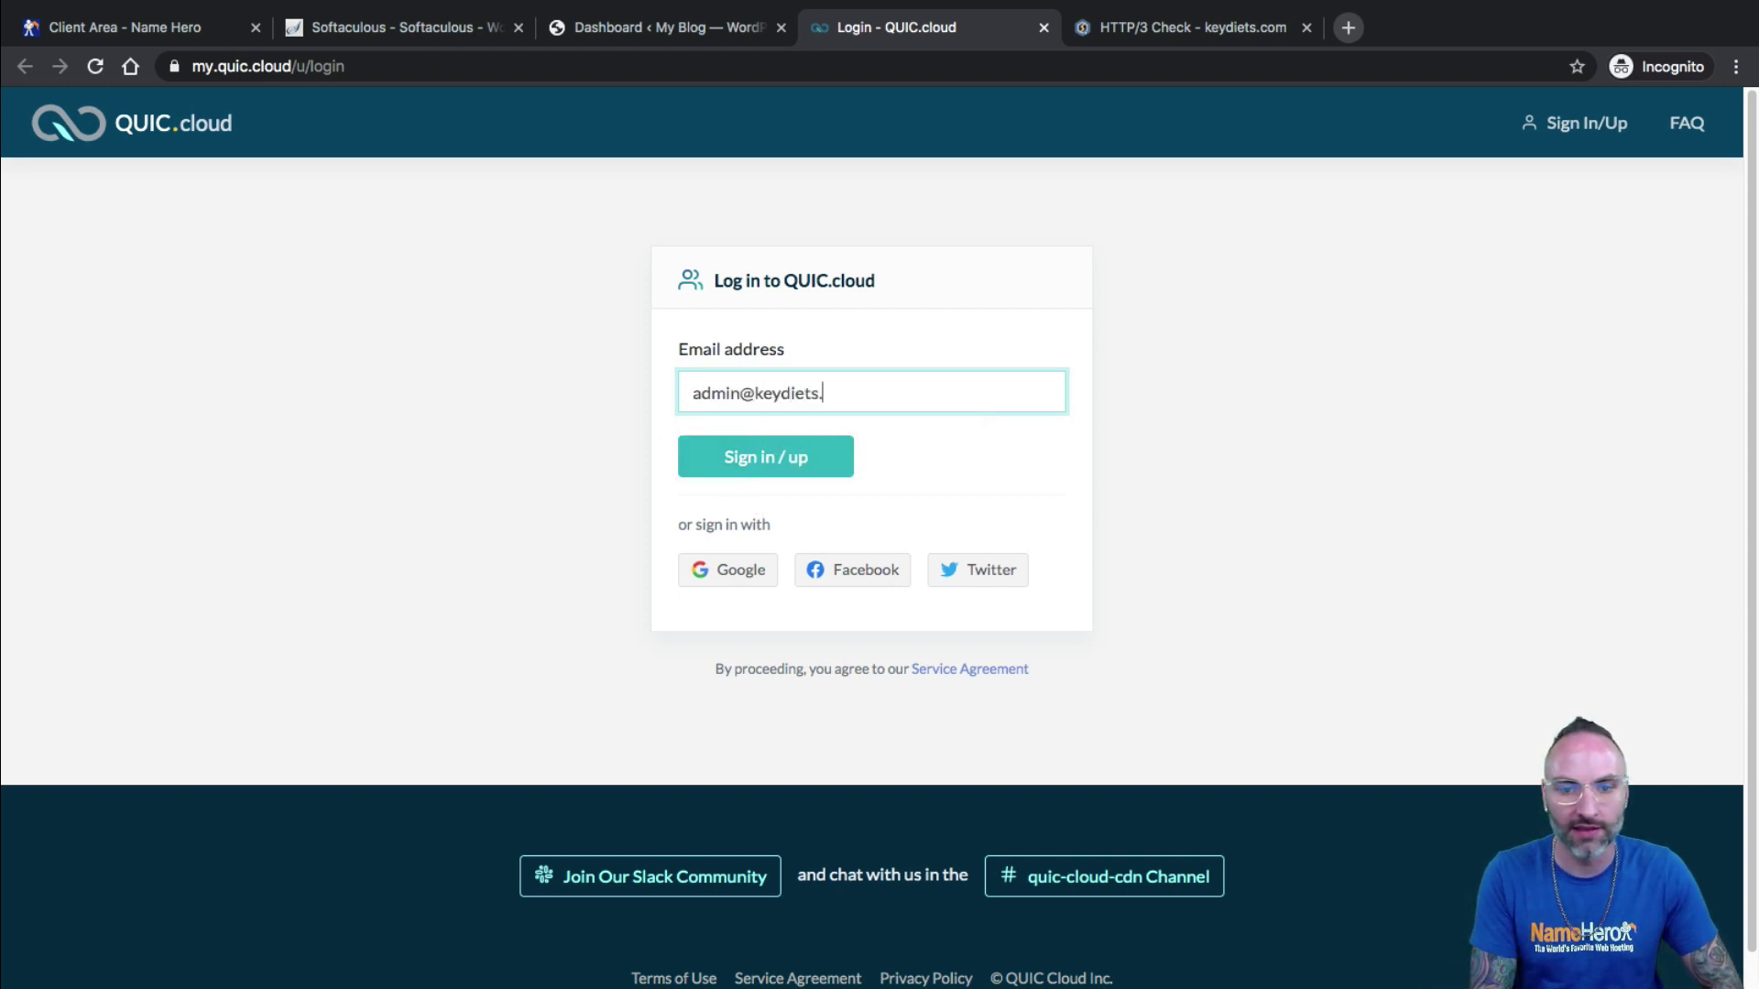
{"action": "left_click", "coordinate": [706, 463]}
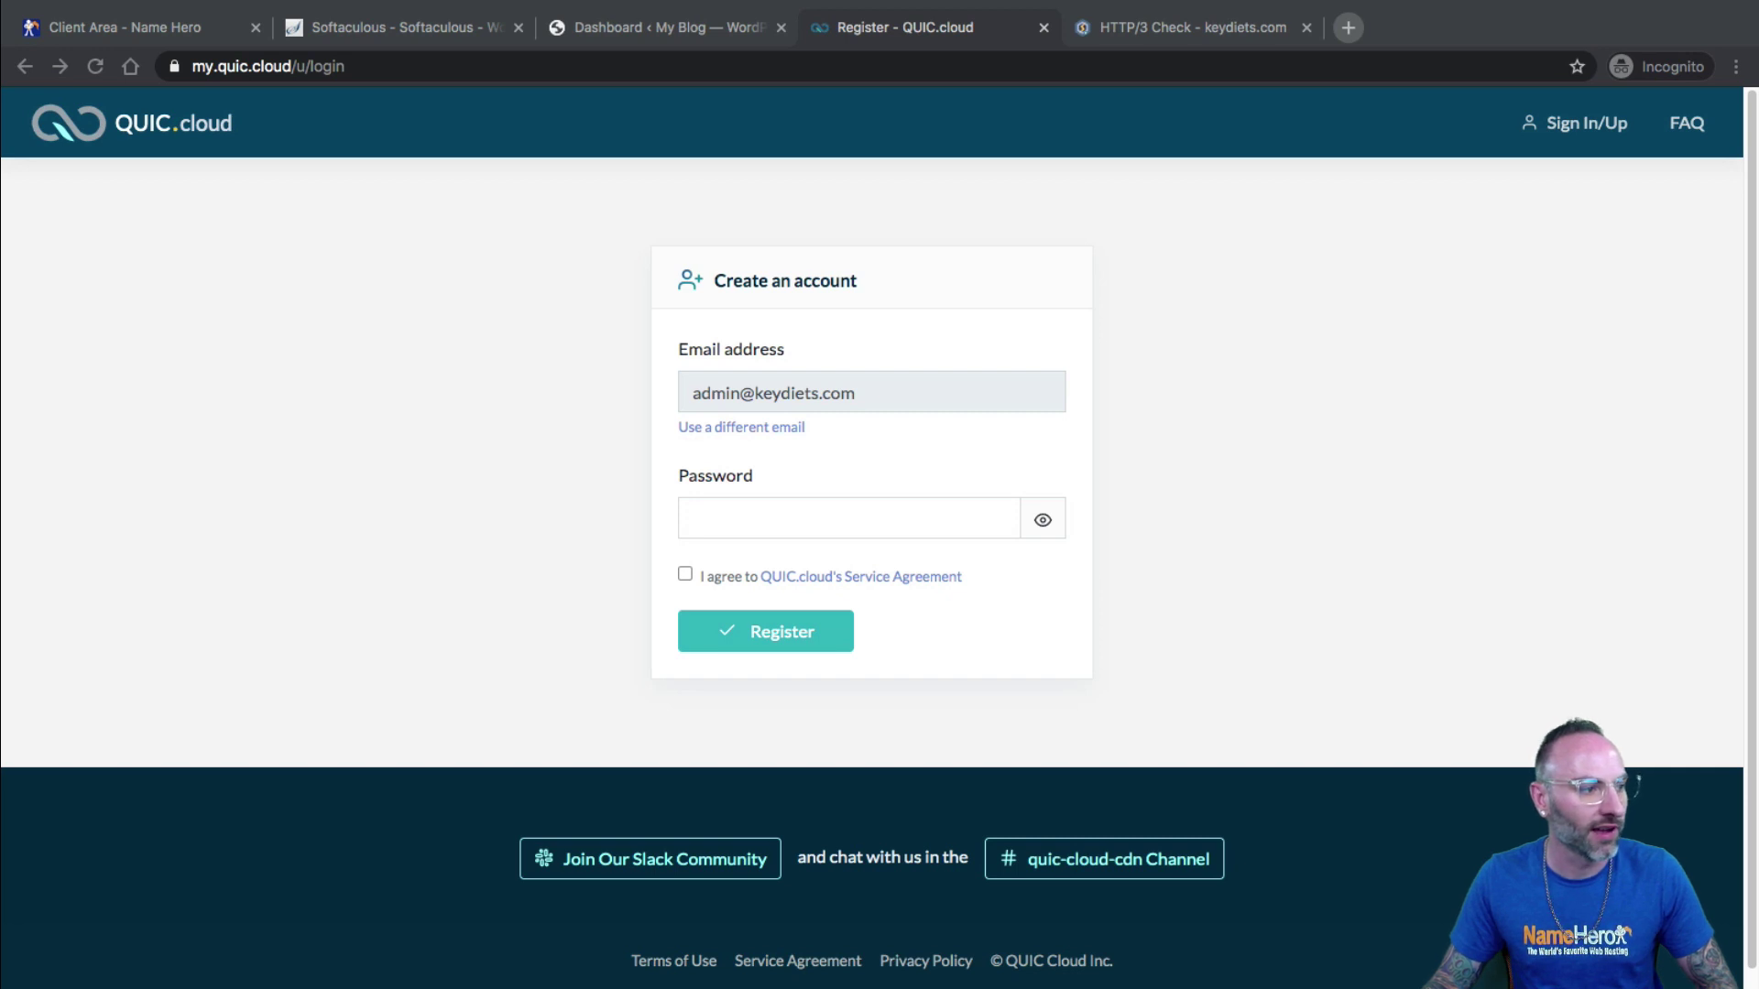
Paste the new password, accept the service agreement, register, and return to Softaculous.
{"action": "right_click", "coordinate": [788, 511]}
{"action": "left_click", "coordinate": [824, 693]}
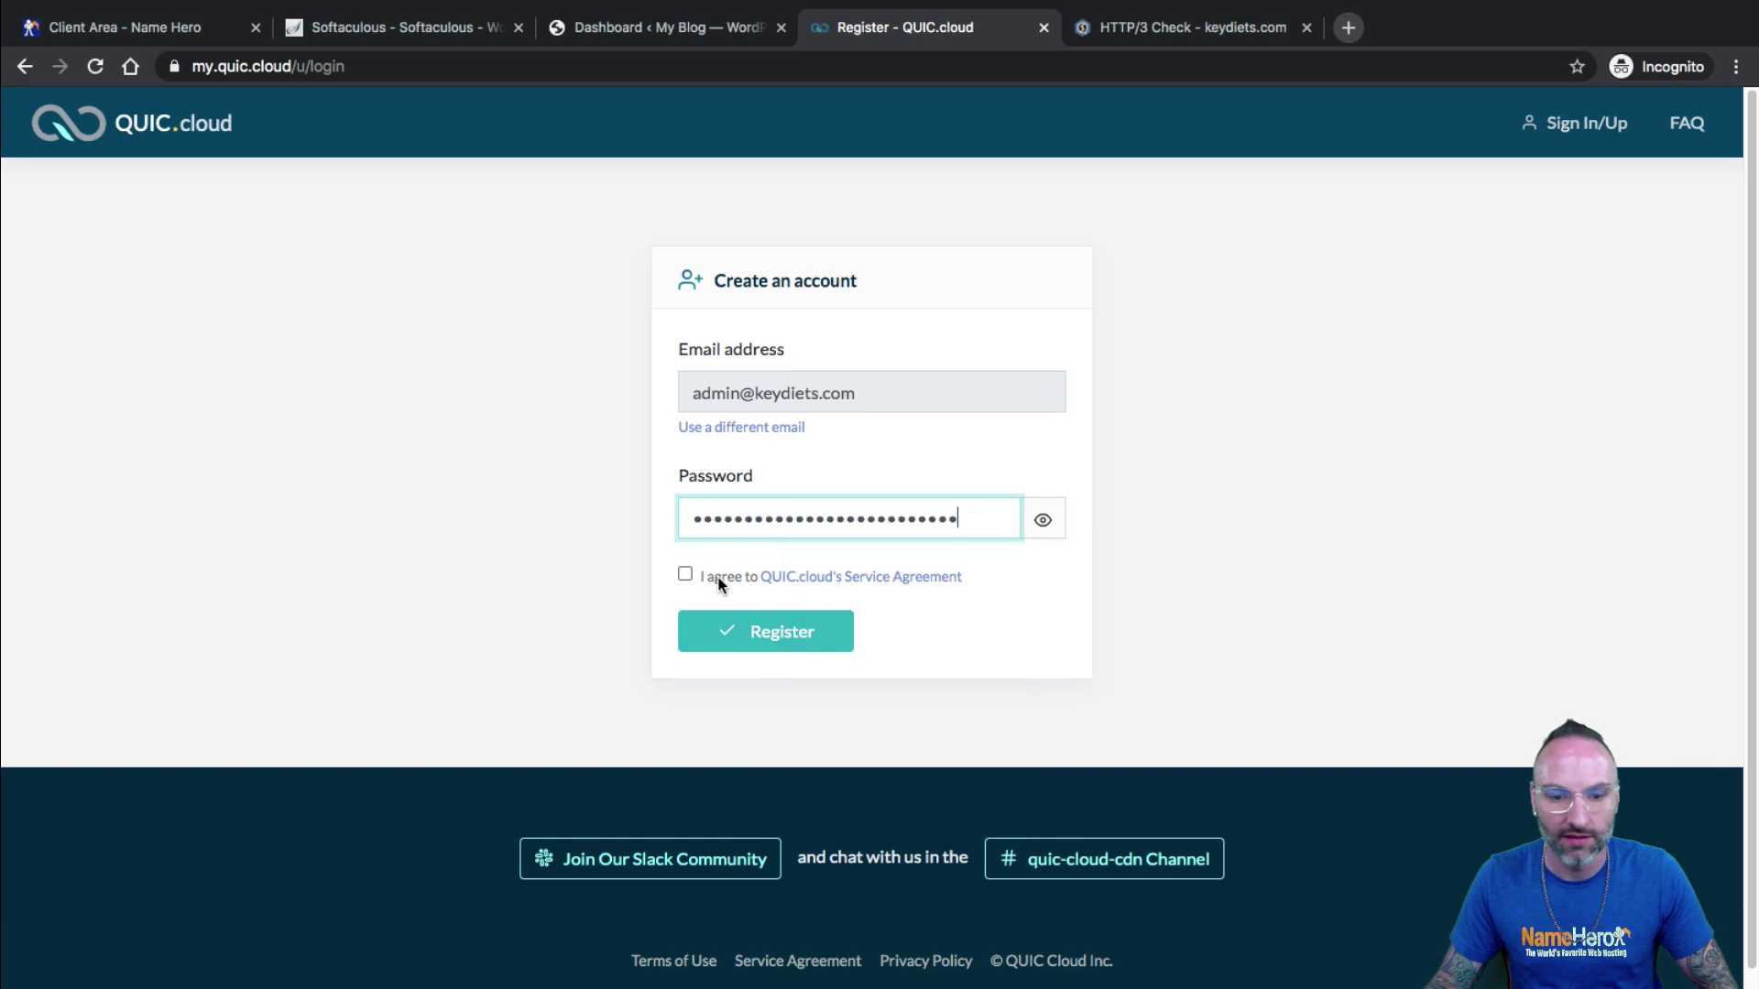
{"action": "left_click", "coordinate": [685, 573]}
{"action": "left_click", "coordinate": [779, 631]}
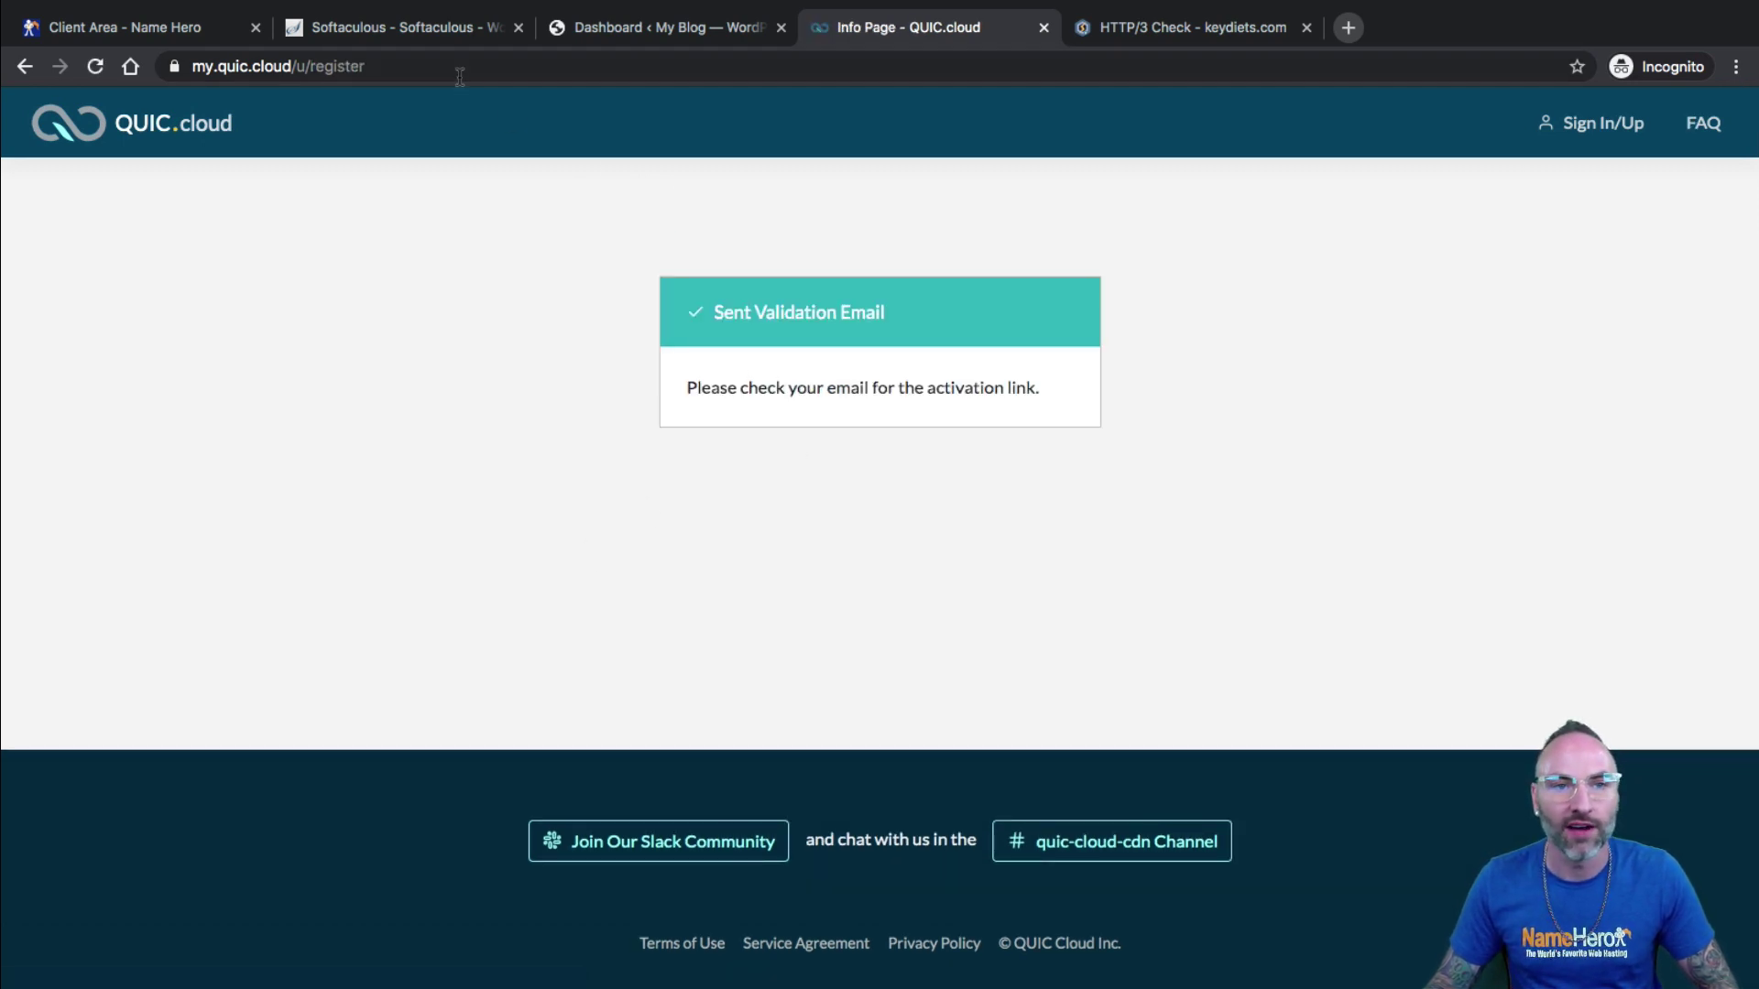
{"action": "left_click", "coordinate": [379, 28]}
{"action": "scroll", "coordinate": [916, 302], "scroll_direction": "up", "scroll_amount": 5}
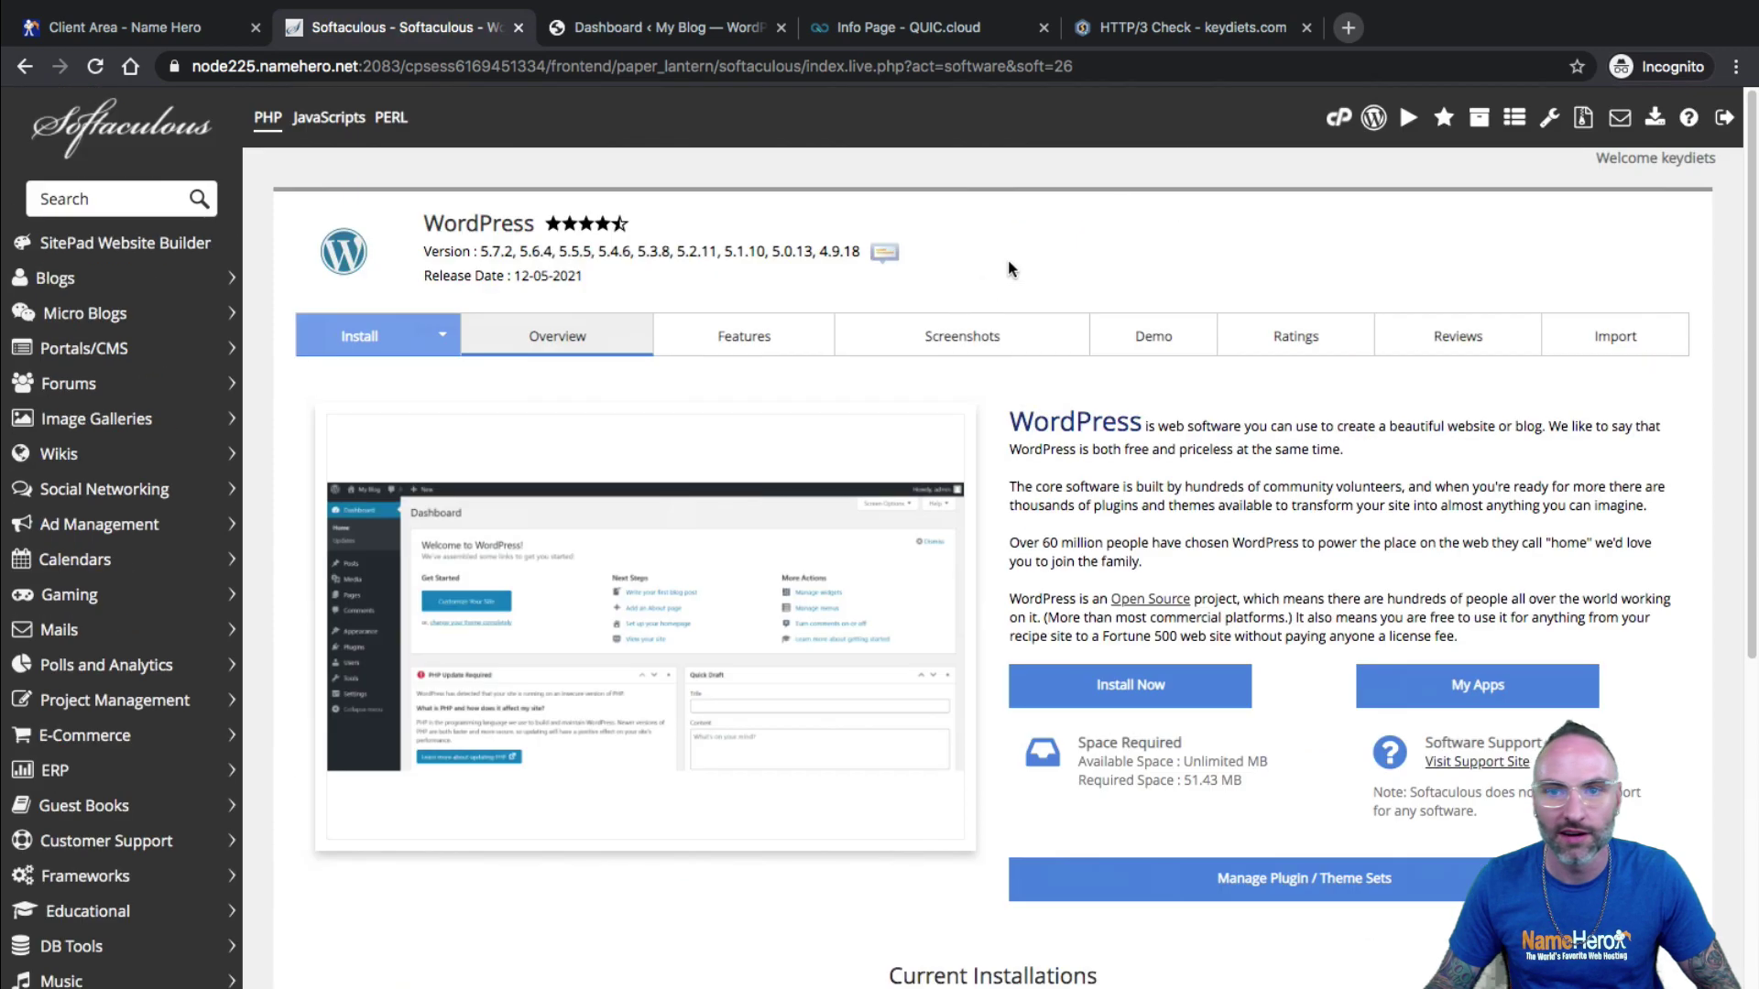
Open Roundcube webmail for the site admin mailbox from cPanel Email Accounts.
{"action": "left_click", "coordinate": [1339, 117]}
{"action": "left_click", "coordinate": [691, 29]}
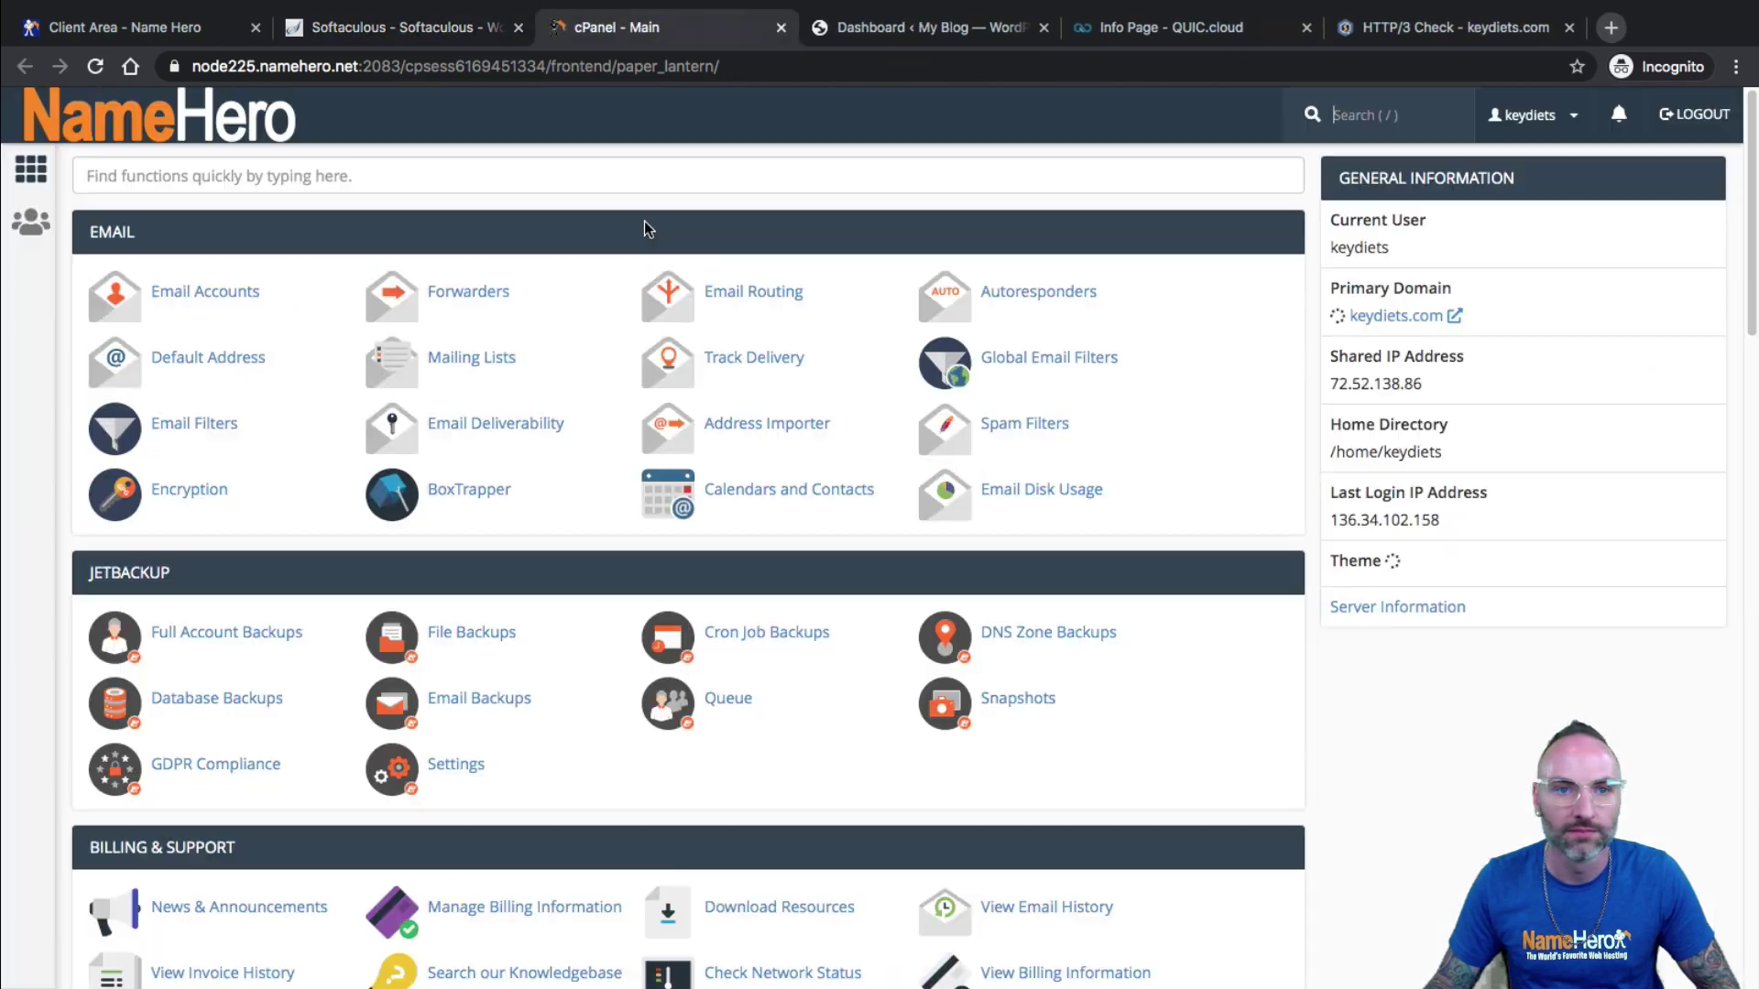
{"action": "left_click", "coordinate": [142, 307]}
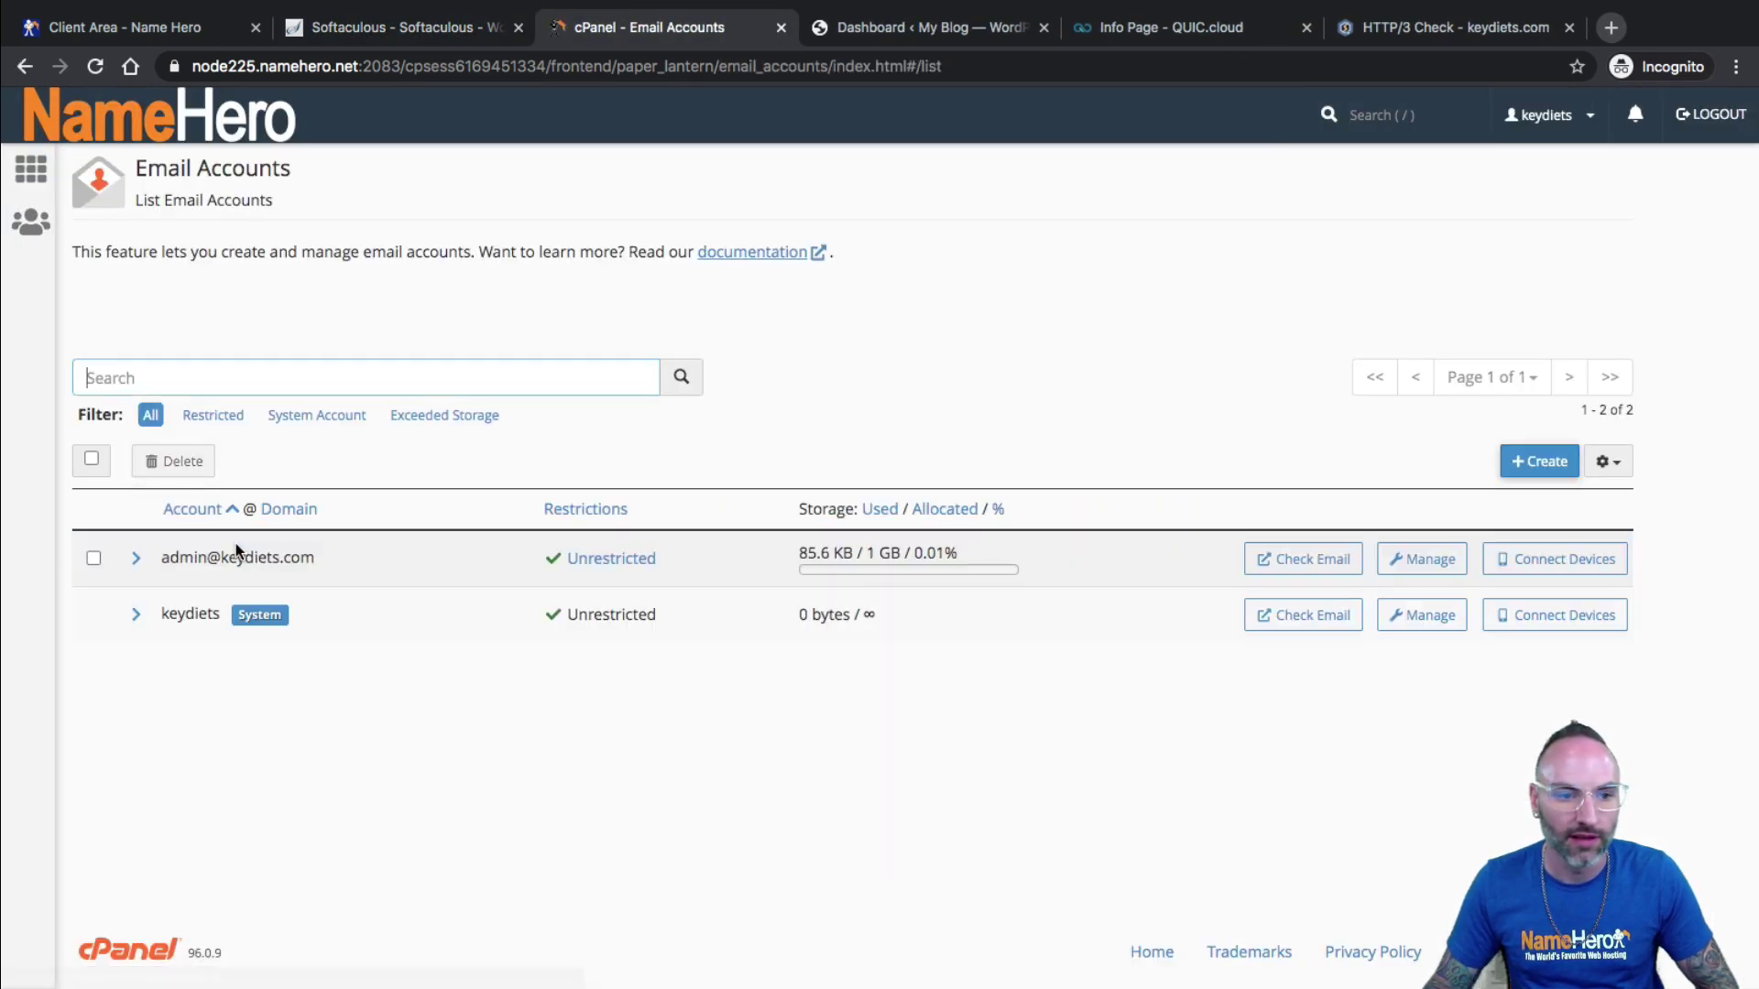
{"action": "left_click", "coordinate": [1339, 570]}
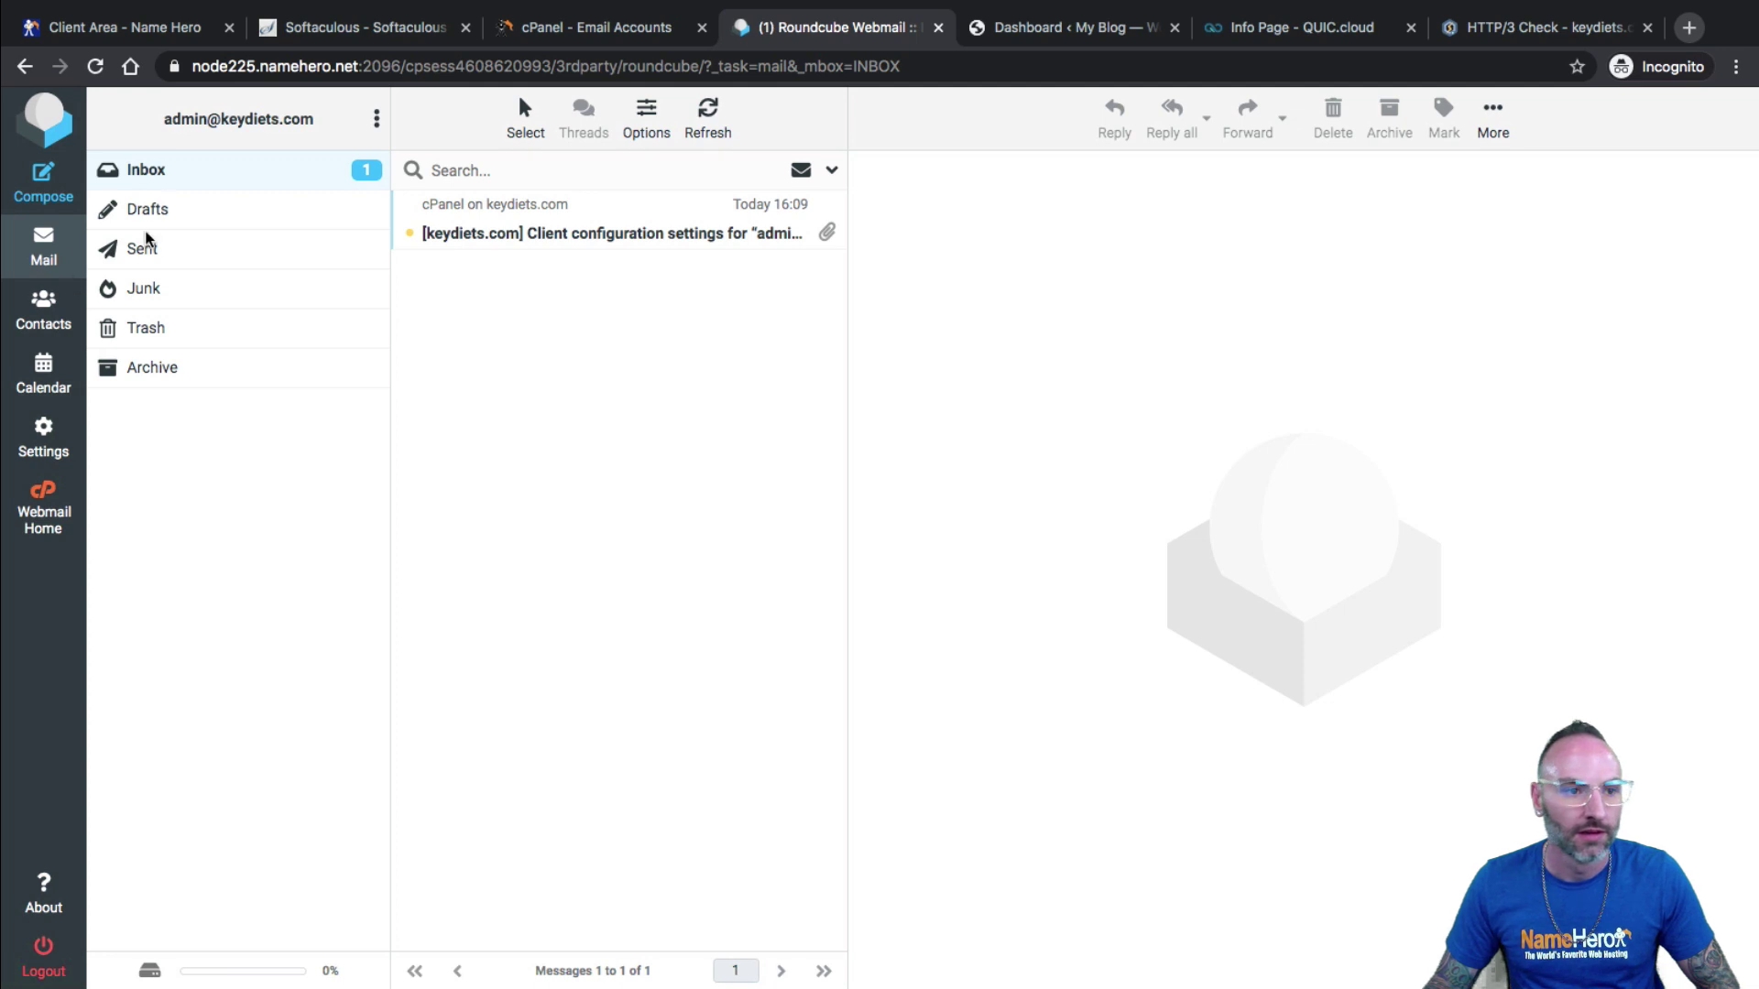
Refresh the Inbox repeatedly to check for the QUIC.cloud activation email.
{"action": "left_click", "coordinate": [115, 170]}
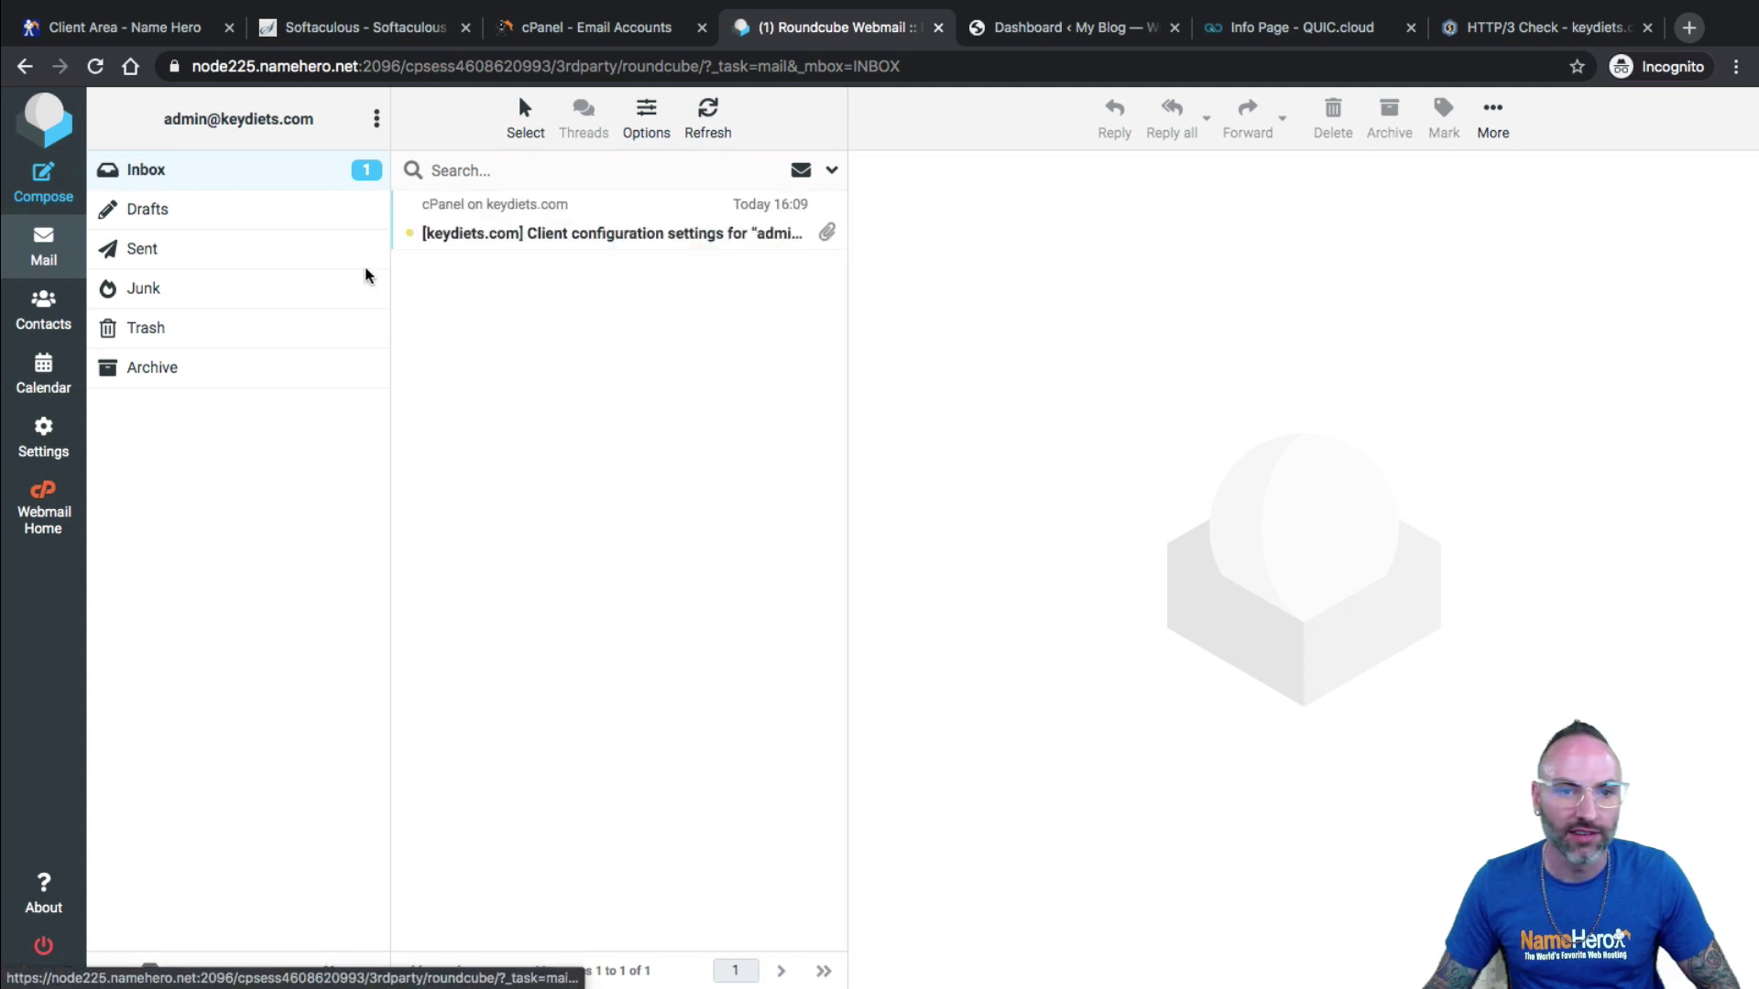
{"action": "left_click", "coordinate": [174, 184]}
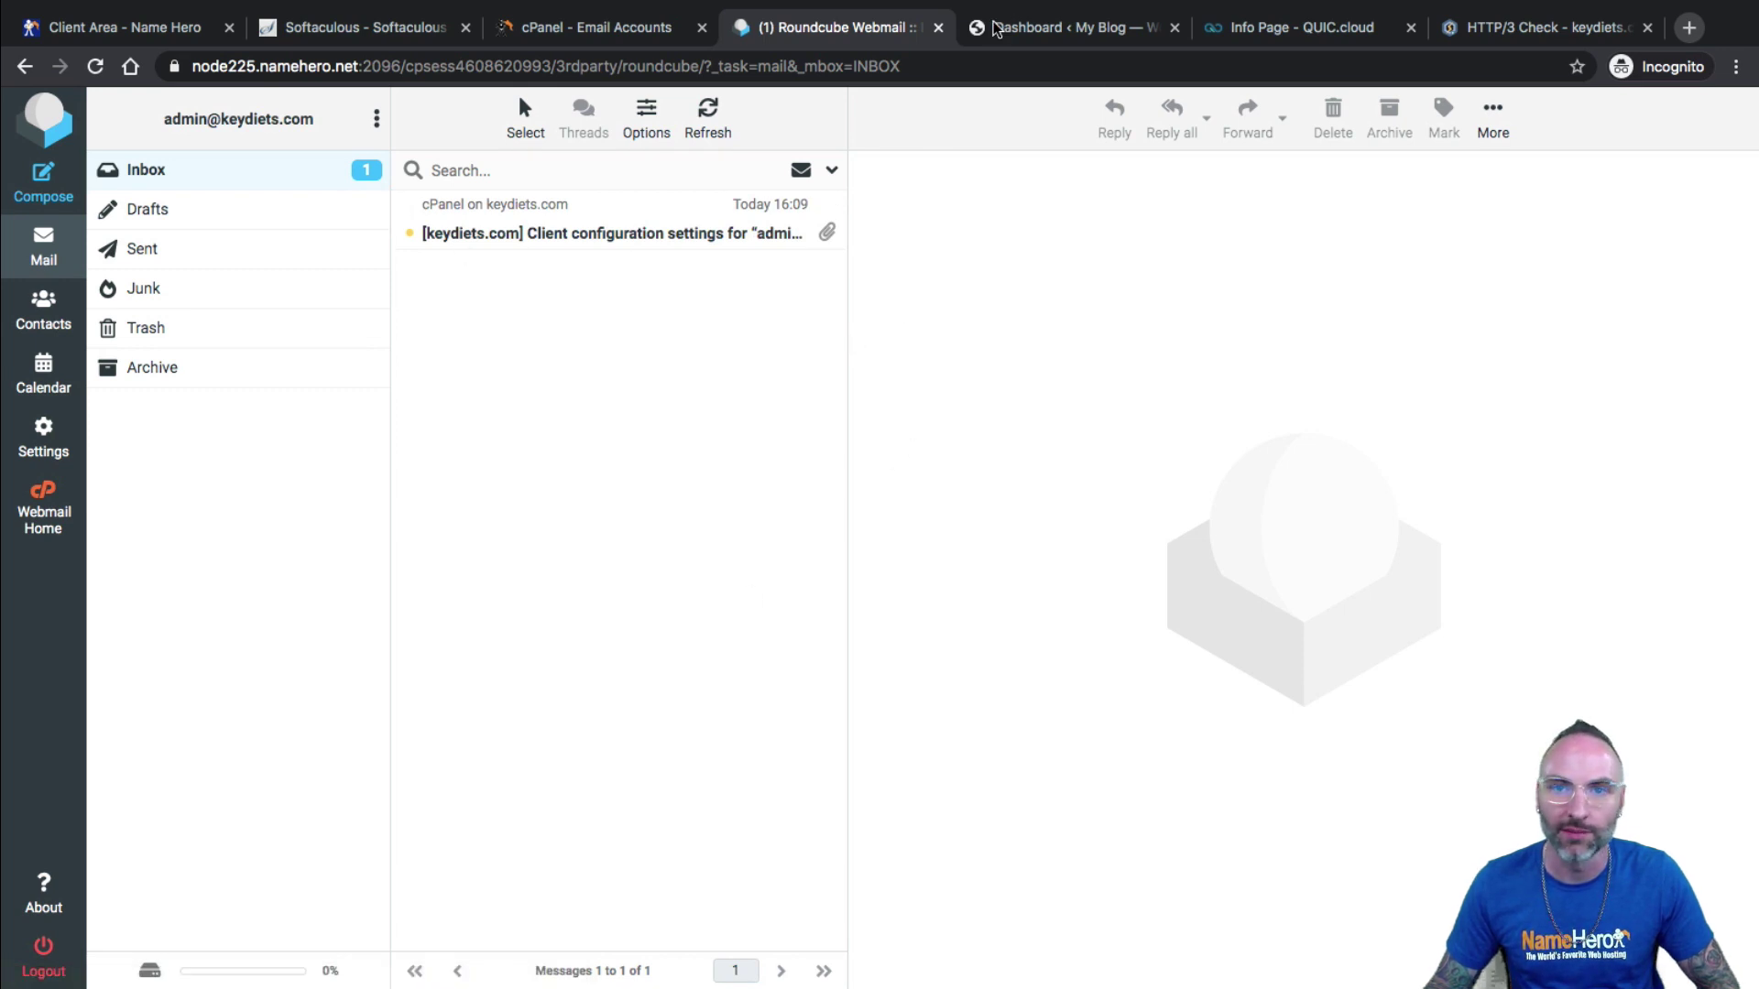
{"action": "left_click", "coordinate": [1001, 12]}
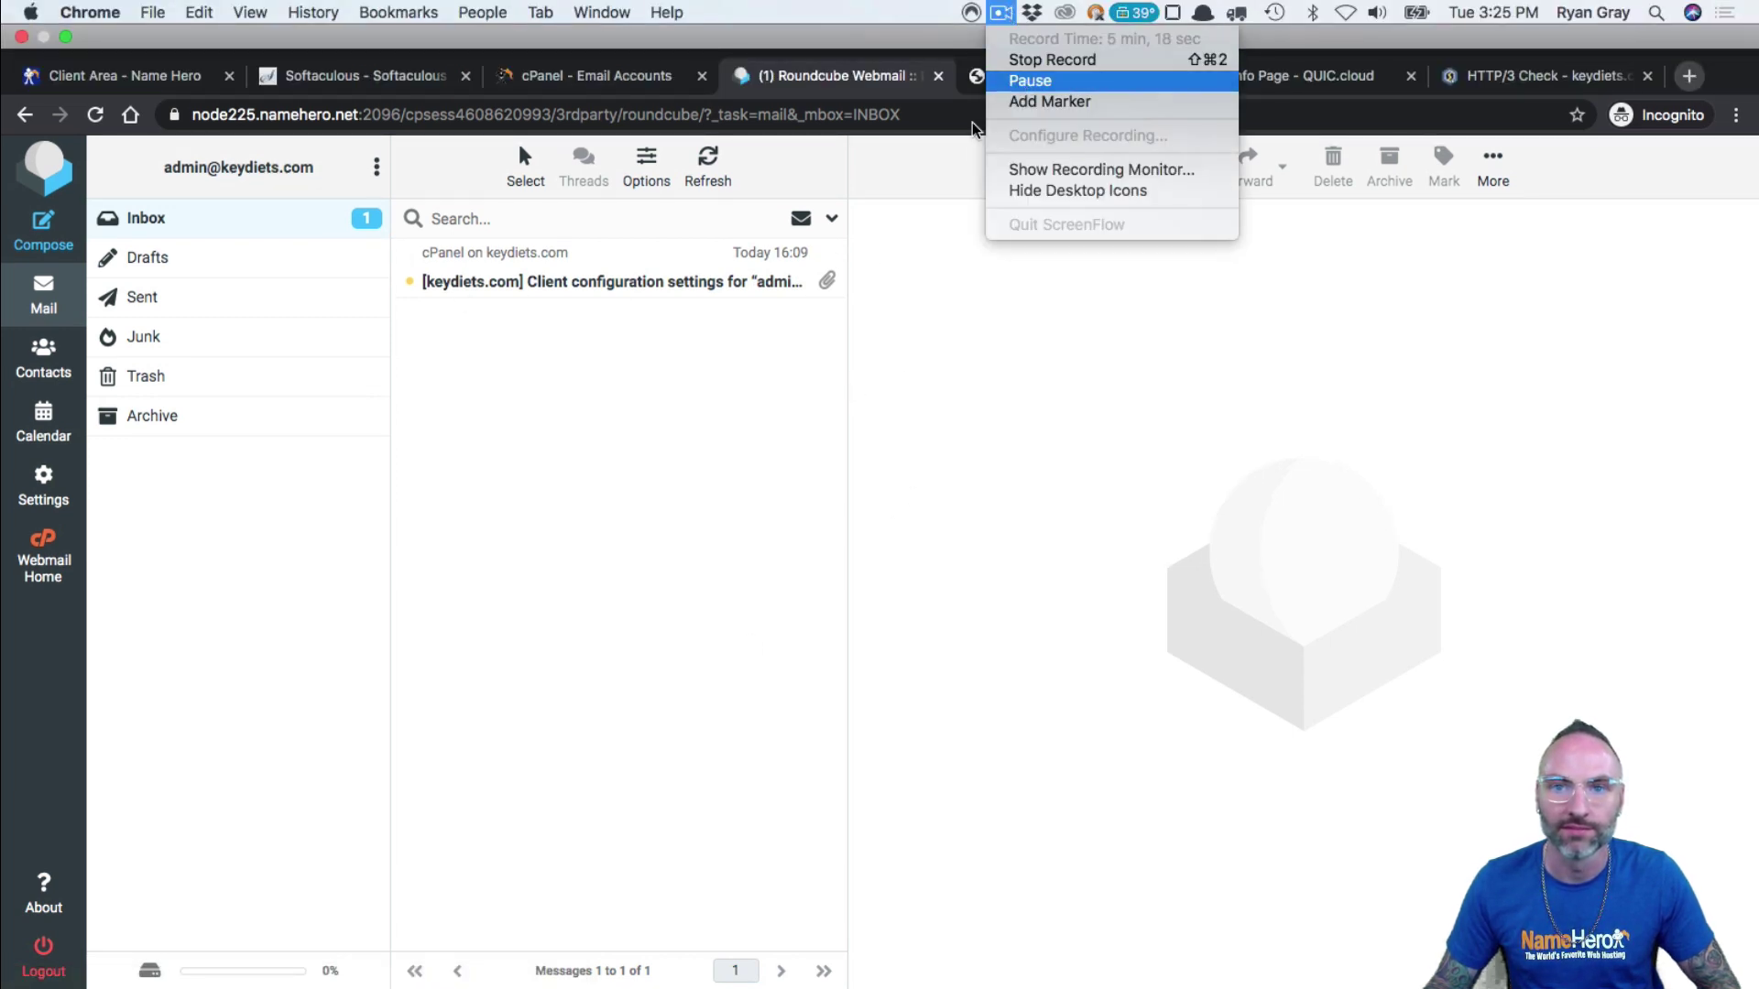
{"action": "left_click", "coordinate": [1024, 81]}
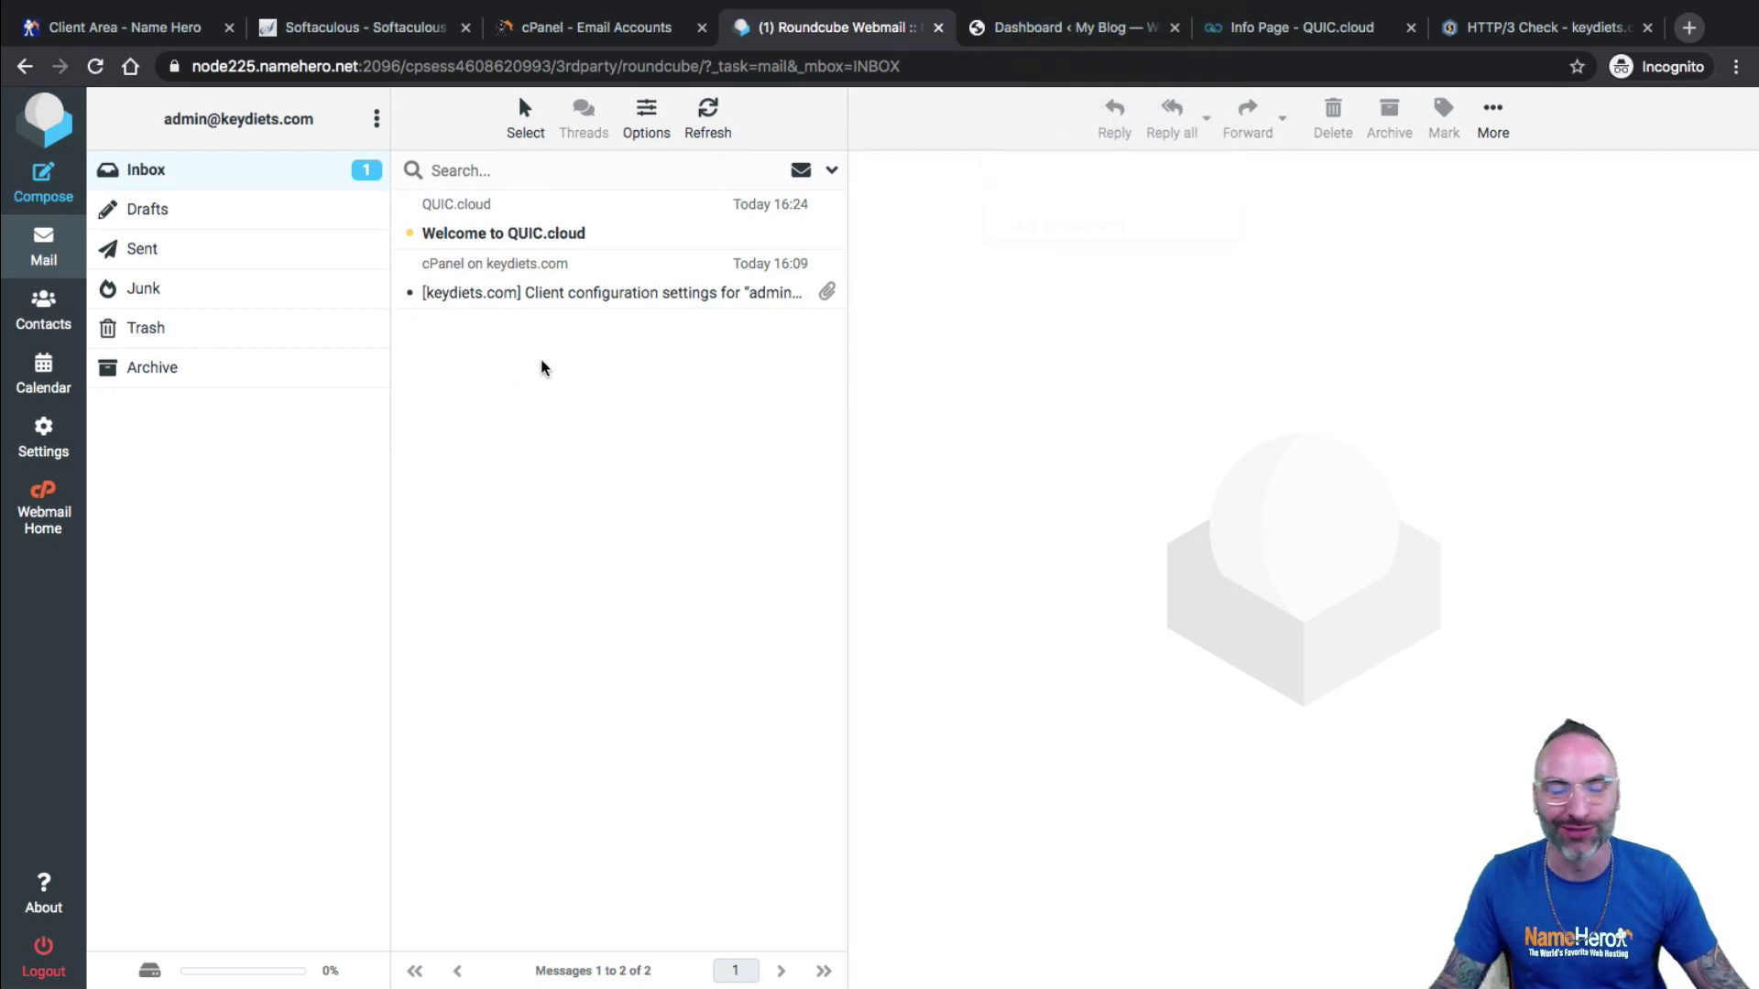
Activate the account through the Welcome to QUIC.cloud email's link and go to My Dashboard.
{"action": "left_click", "coordinate": [537, 233]}
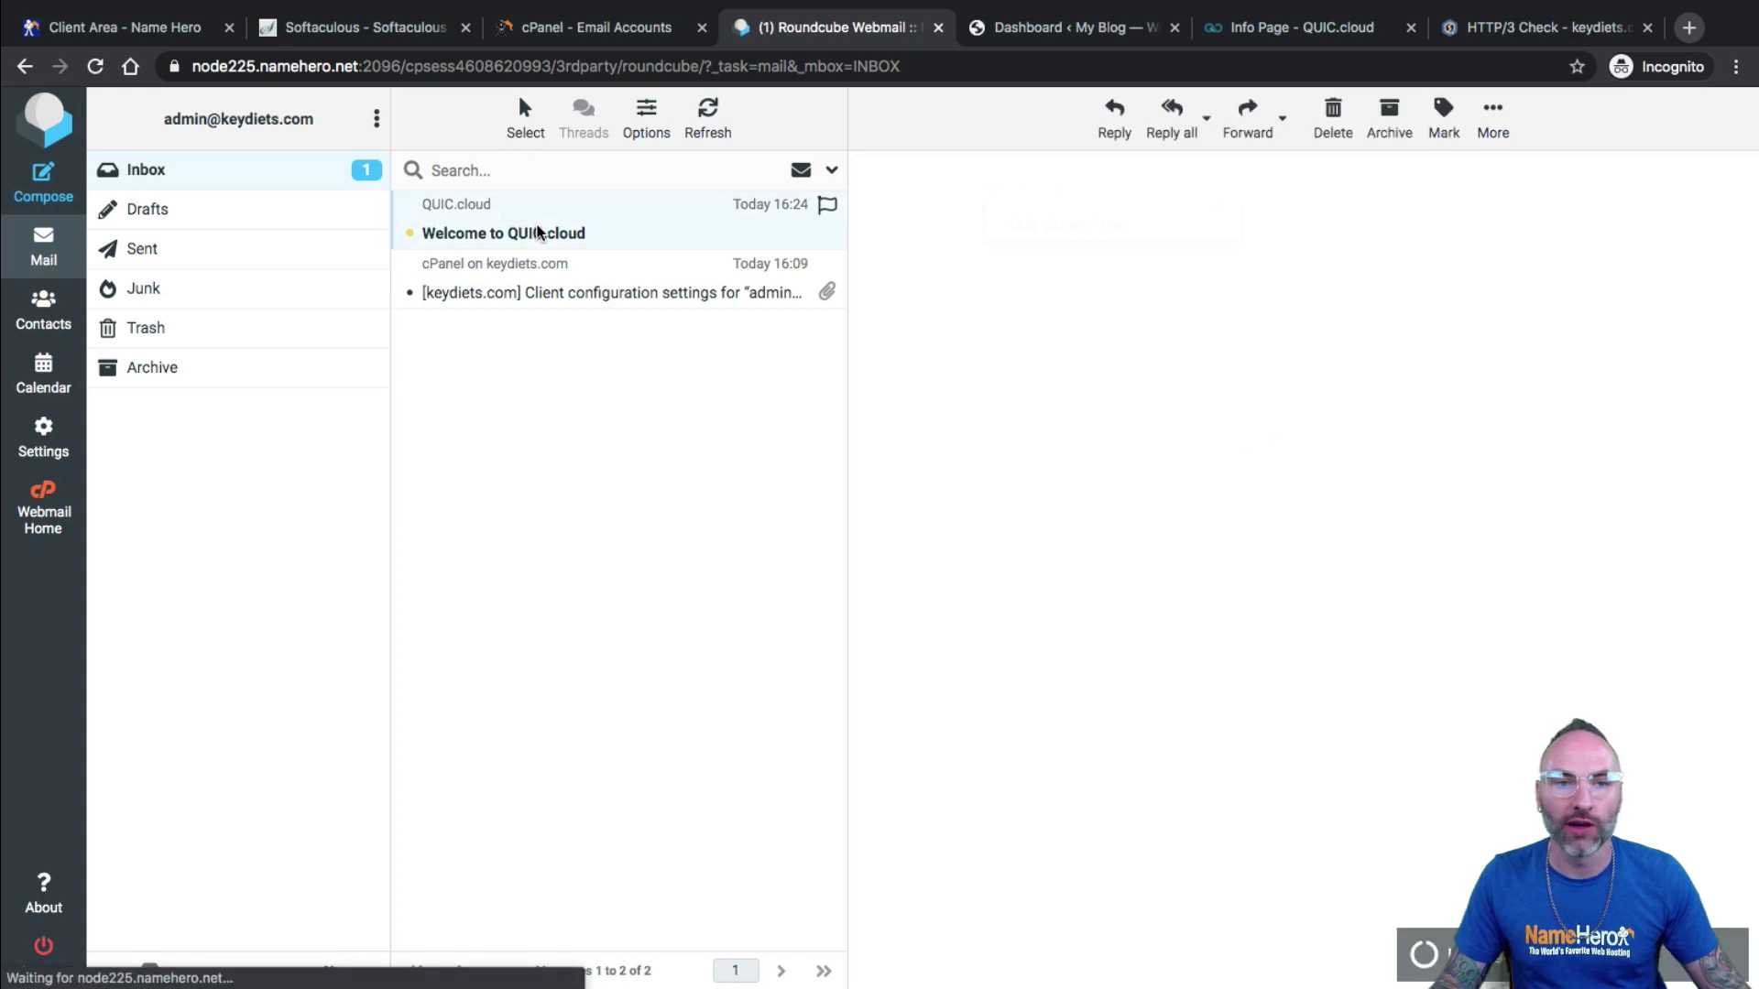
{"action": "left_click", "coordinate": [1163, 333]}
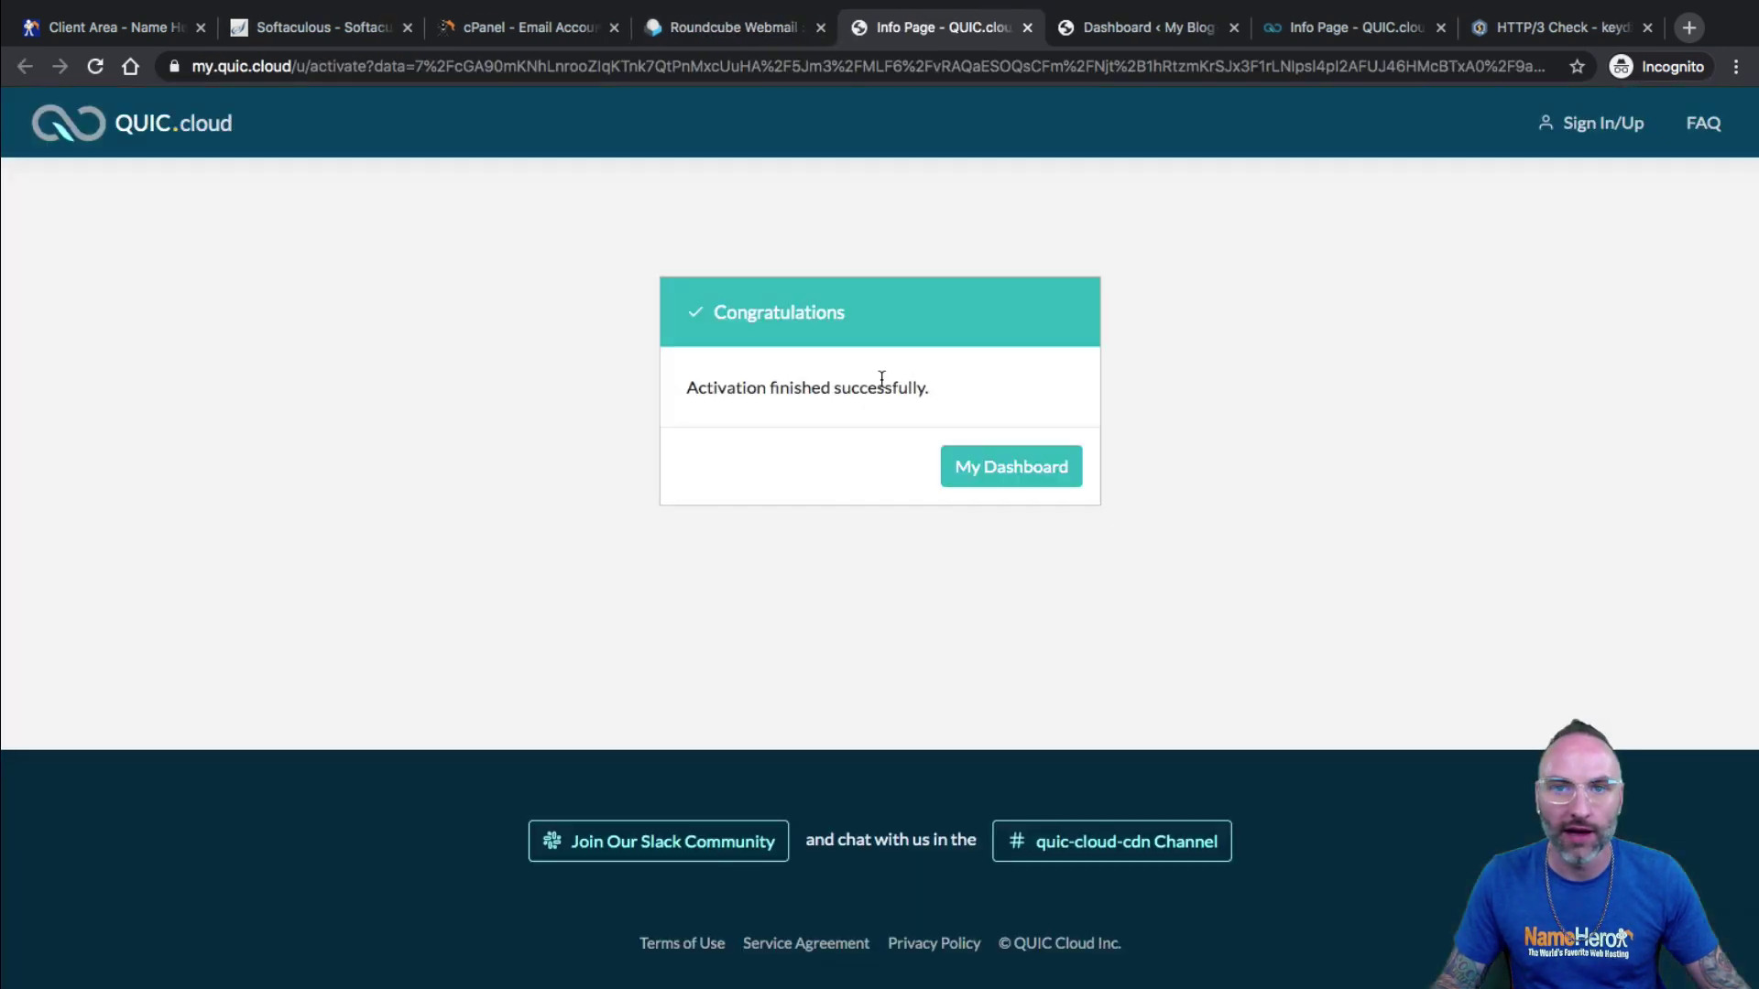
{"action": "left_click", "coordinate": [1028, 468]}
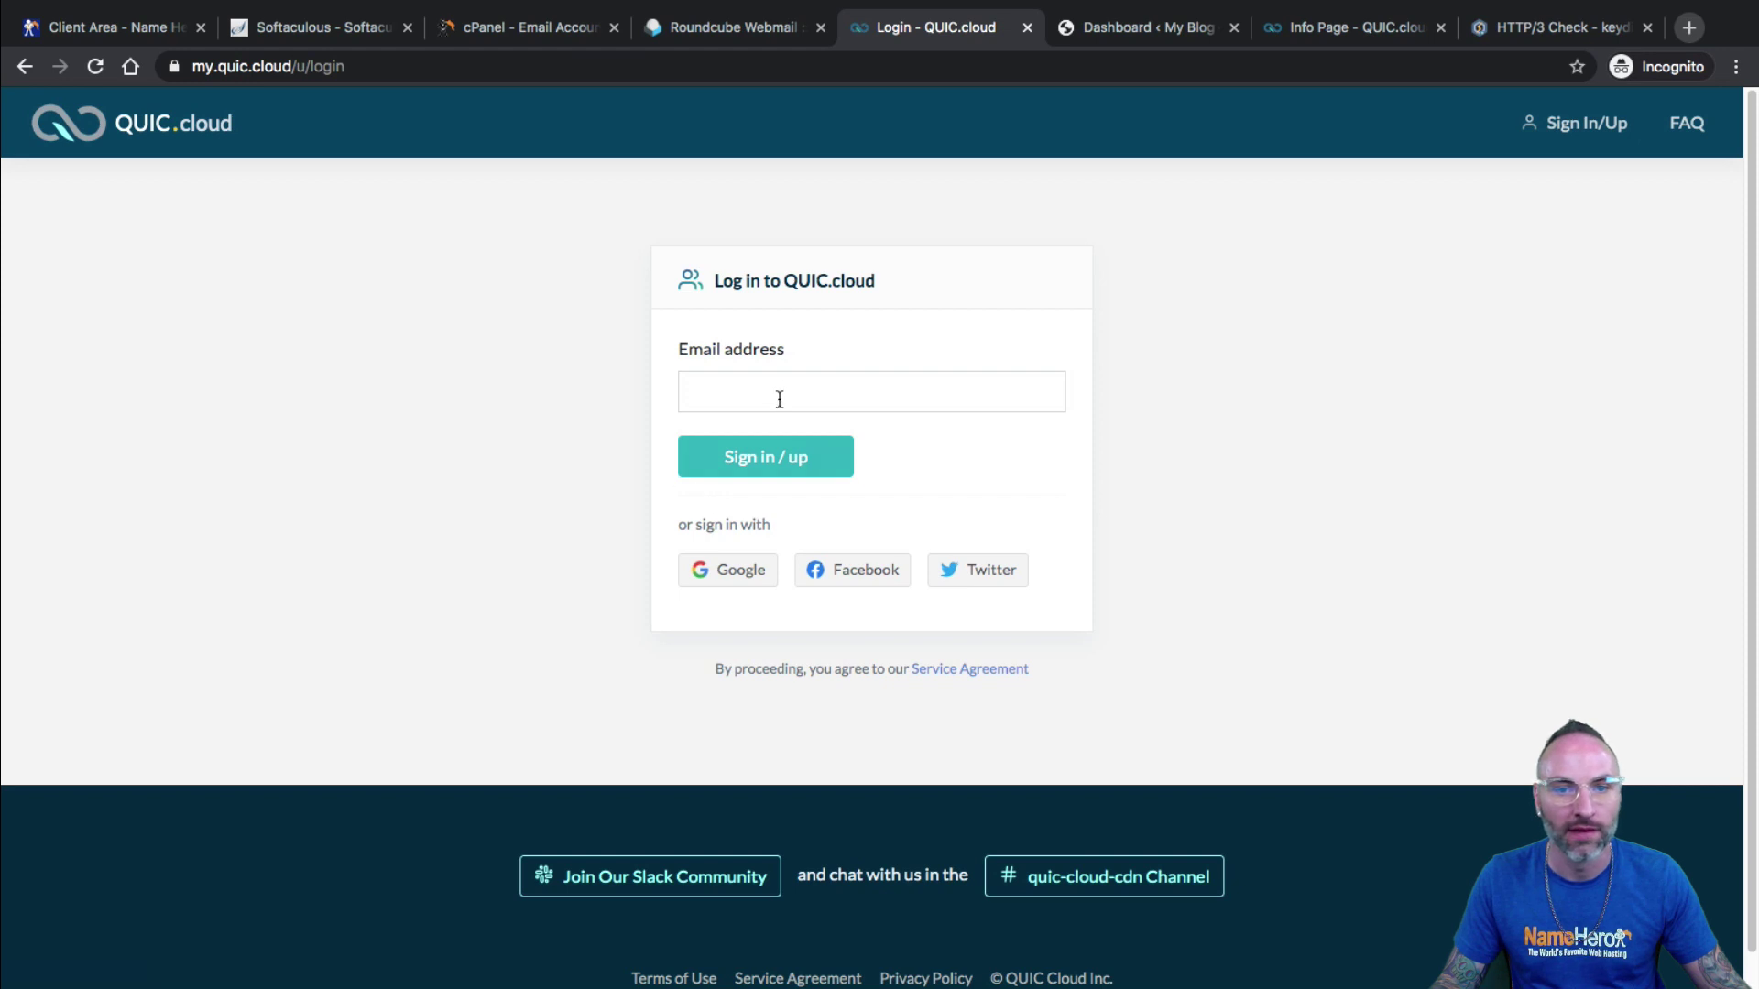
Log in to QUIC.cloud with the admin email and the pasted password.
{"action": "left_click", "coordinate": [779, 399]}
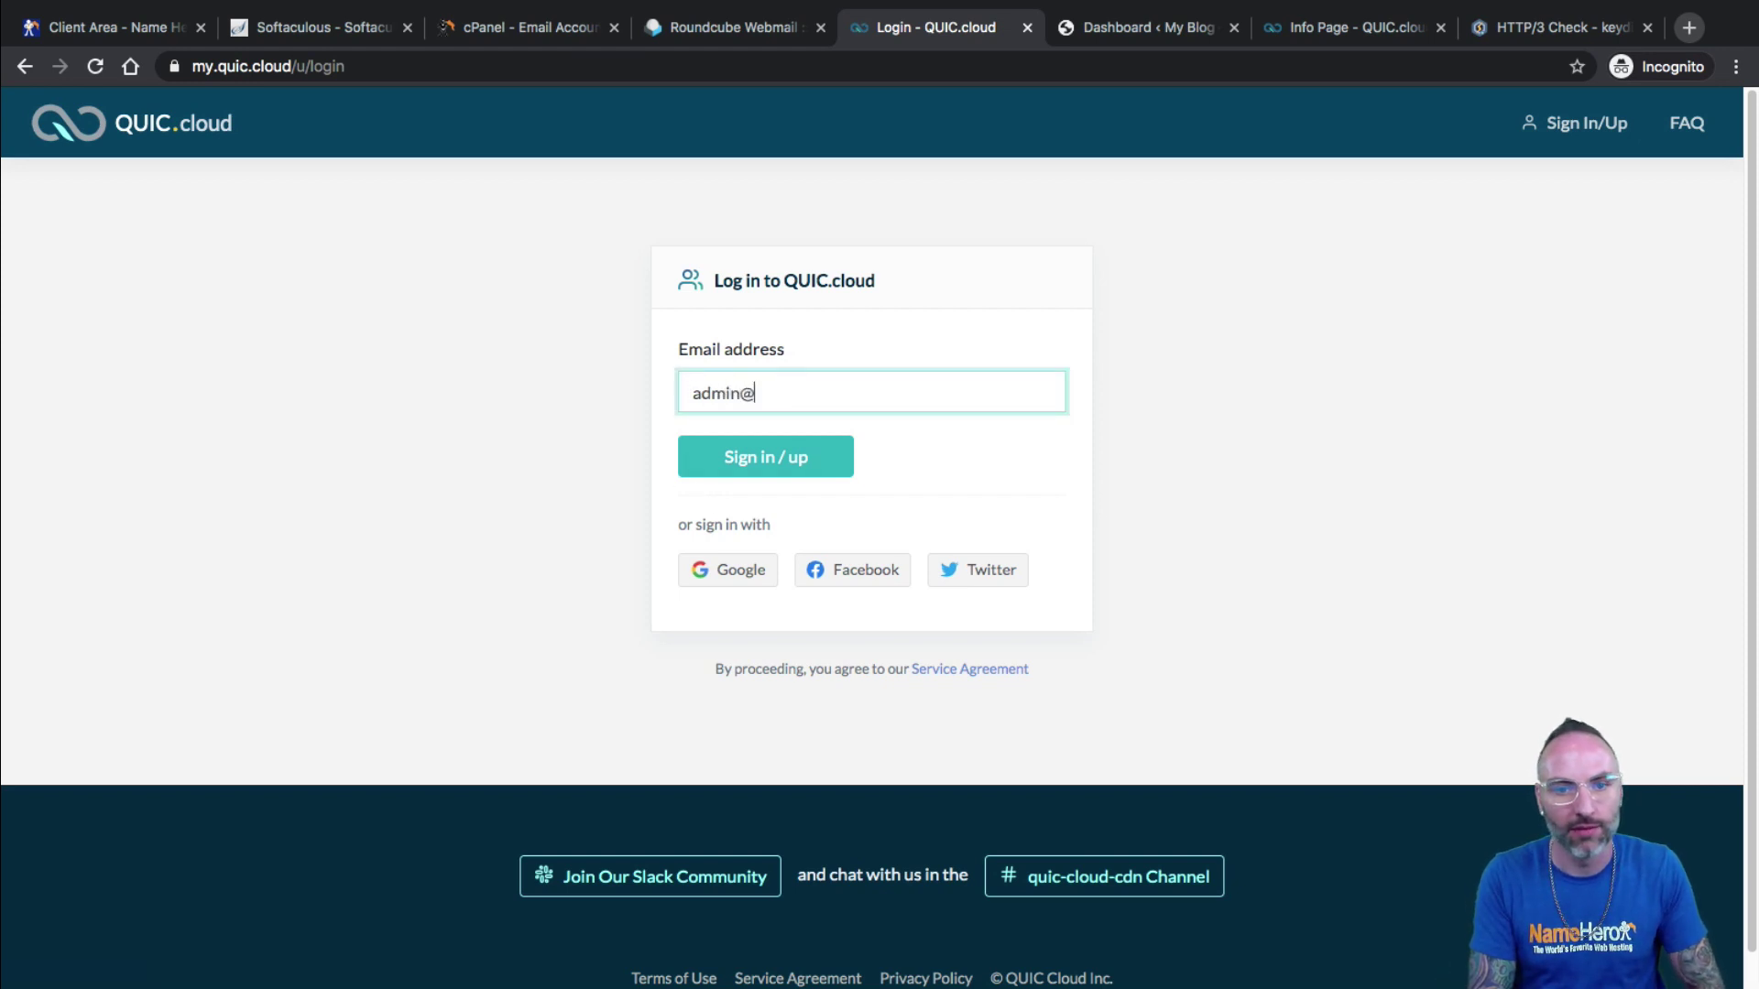
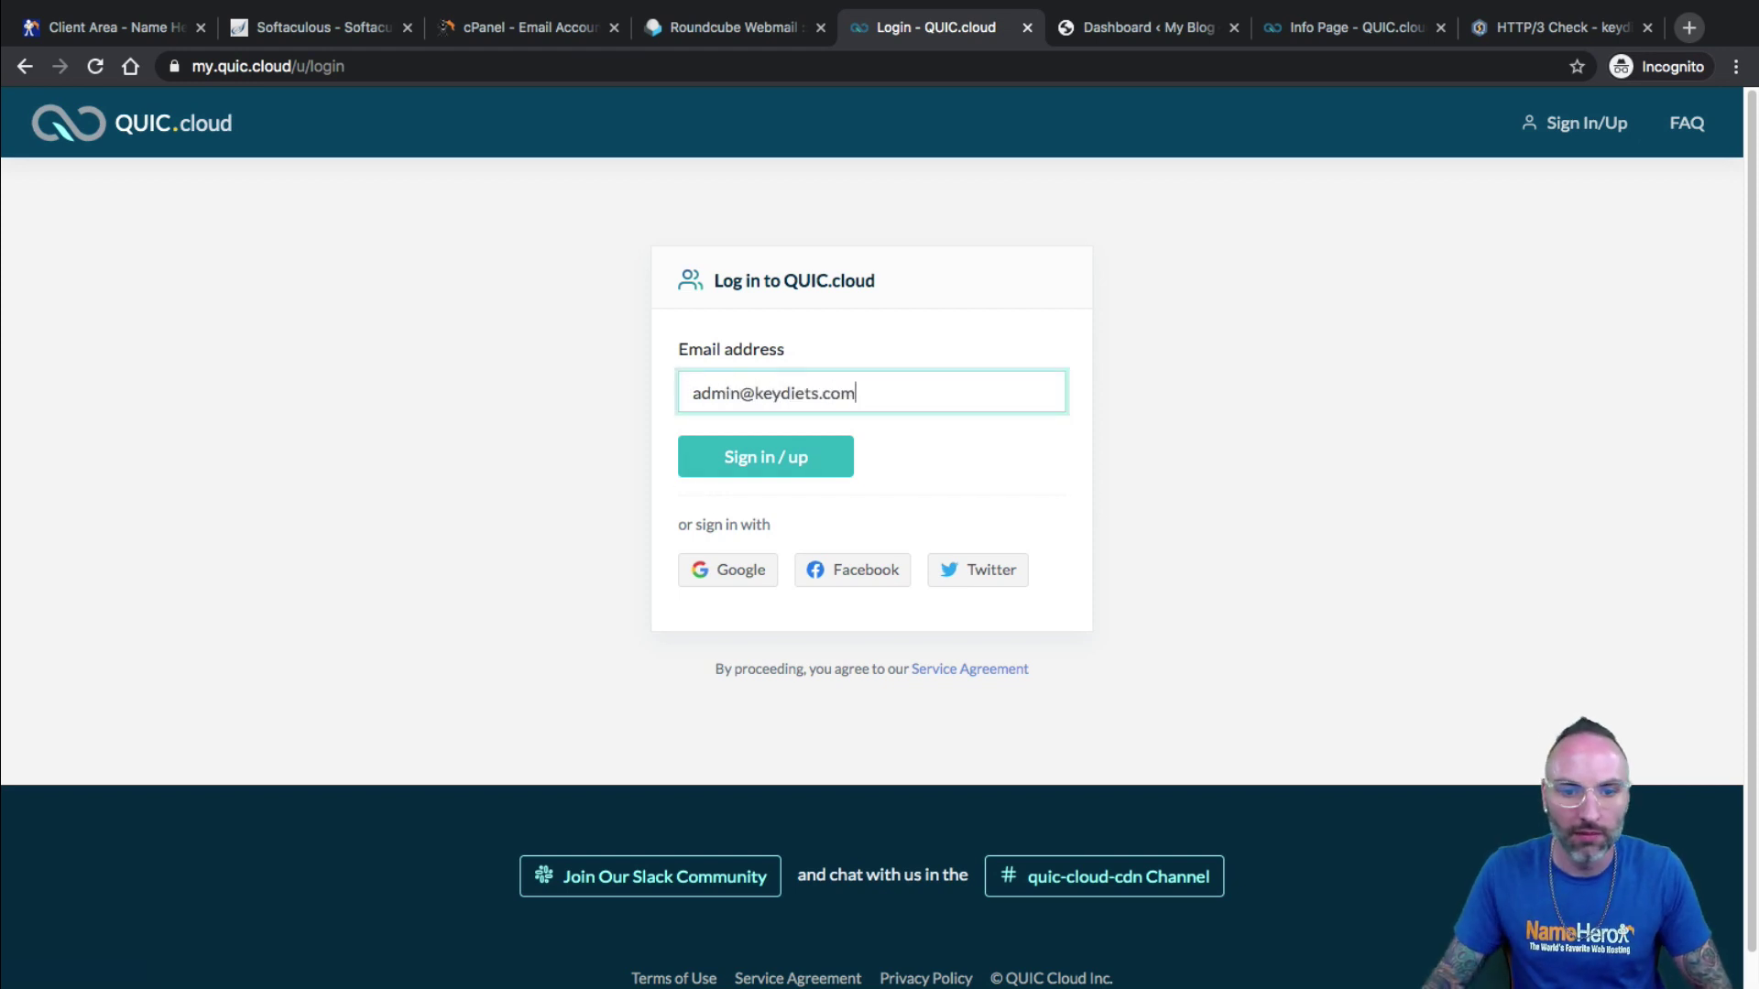
{"action": "left_click", "coordinate": [780, 456]}
{"action": "right_click", "coordinate": [760, 514]}
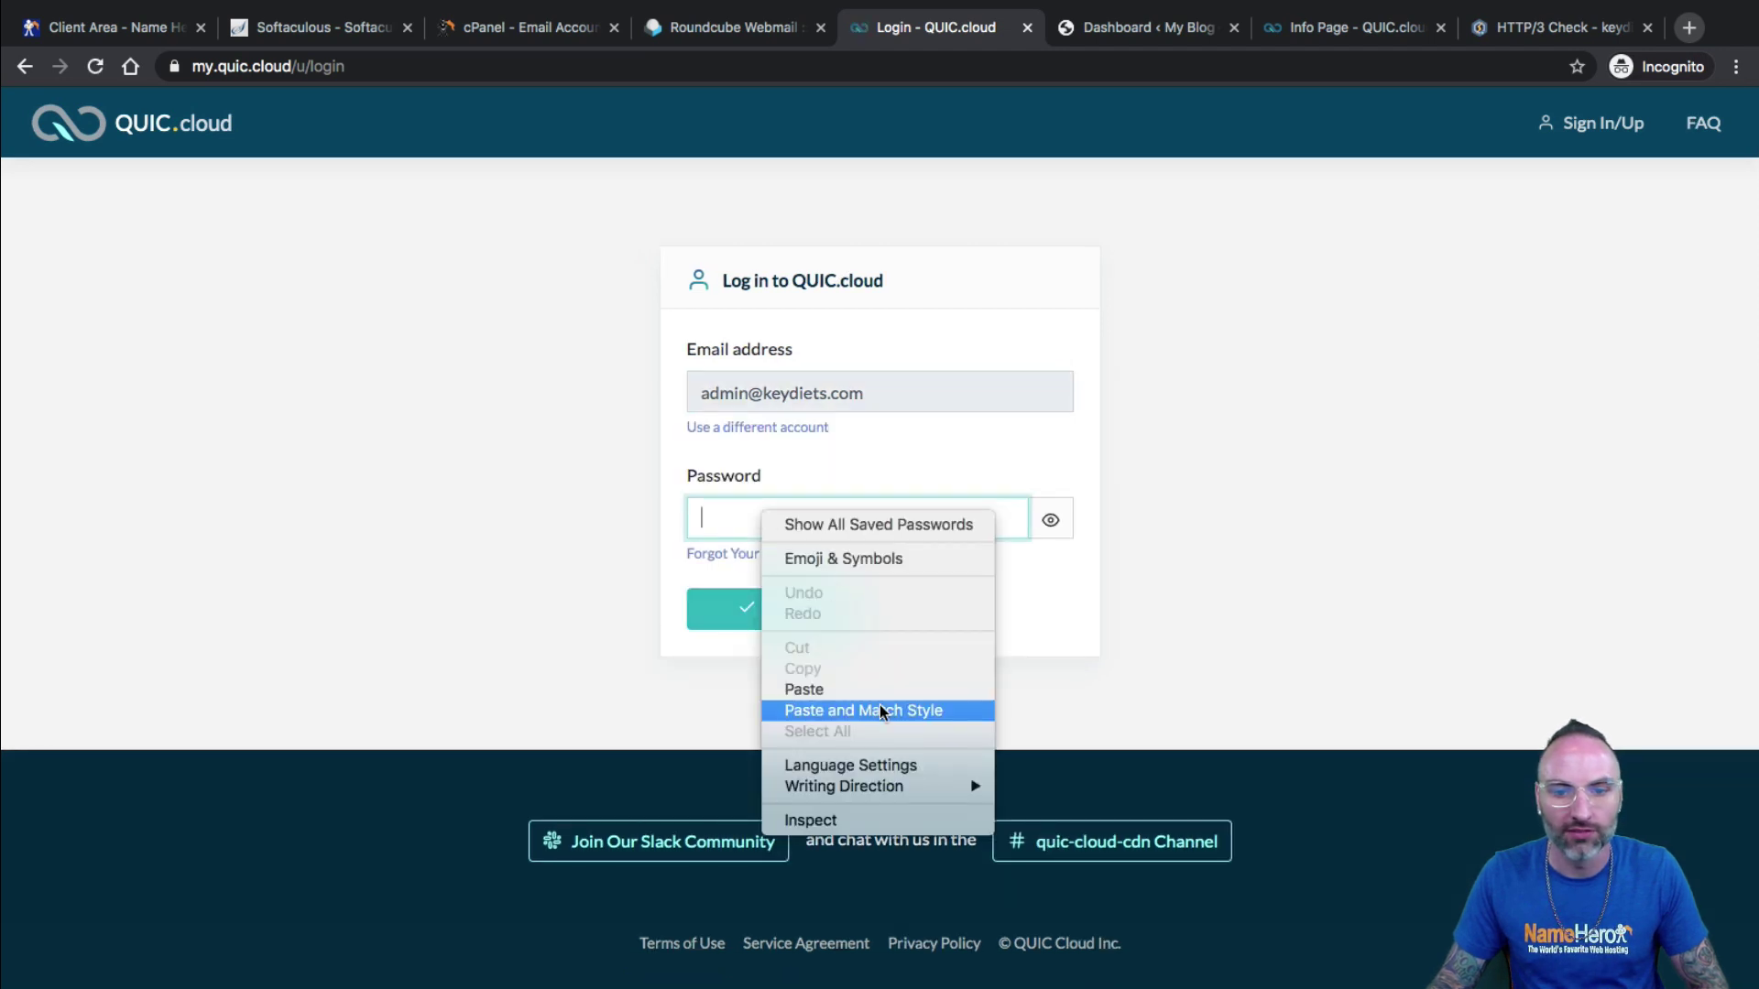
{"action": "left_click", "coordinate": [828, 688]}
{"action": "left_click", "coordinate": [797, 610]}
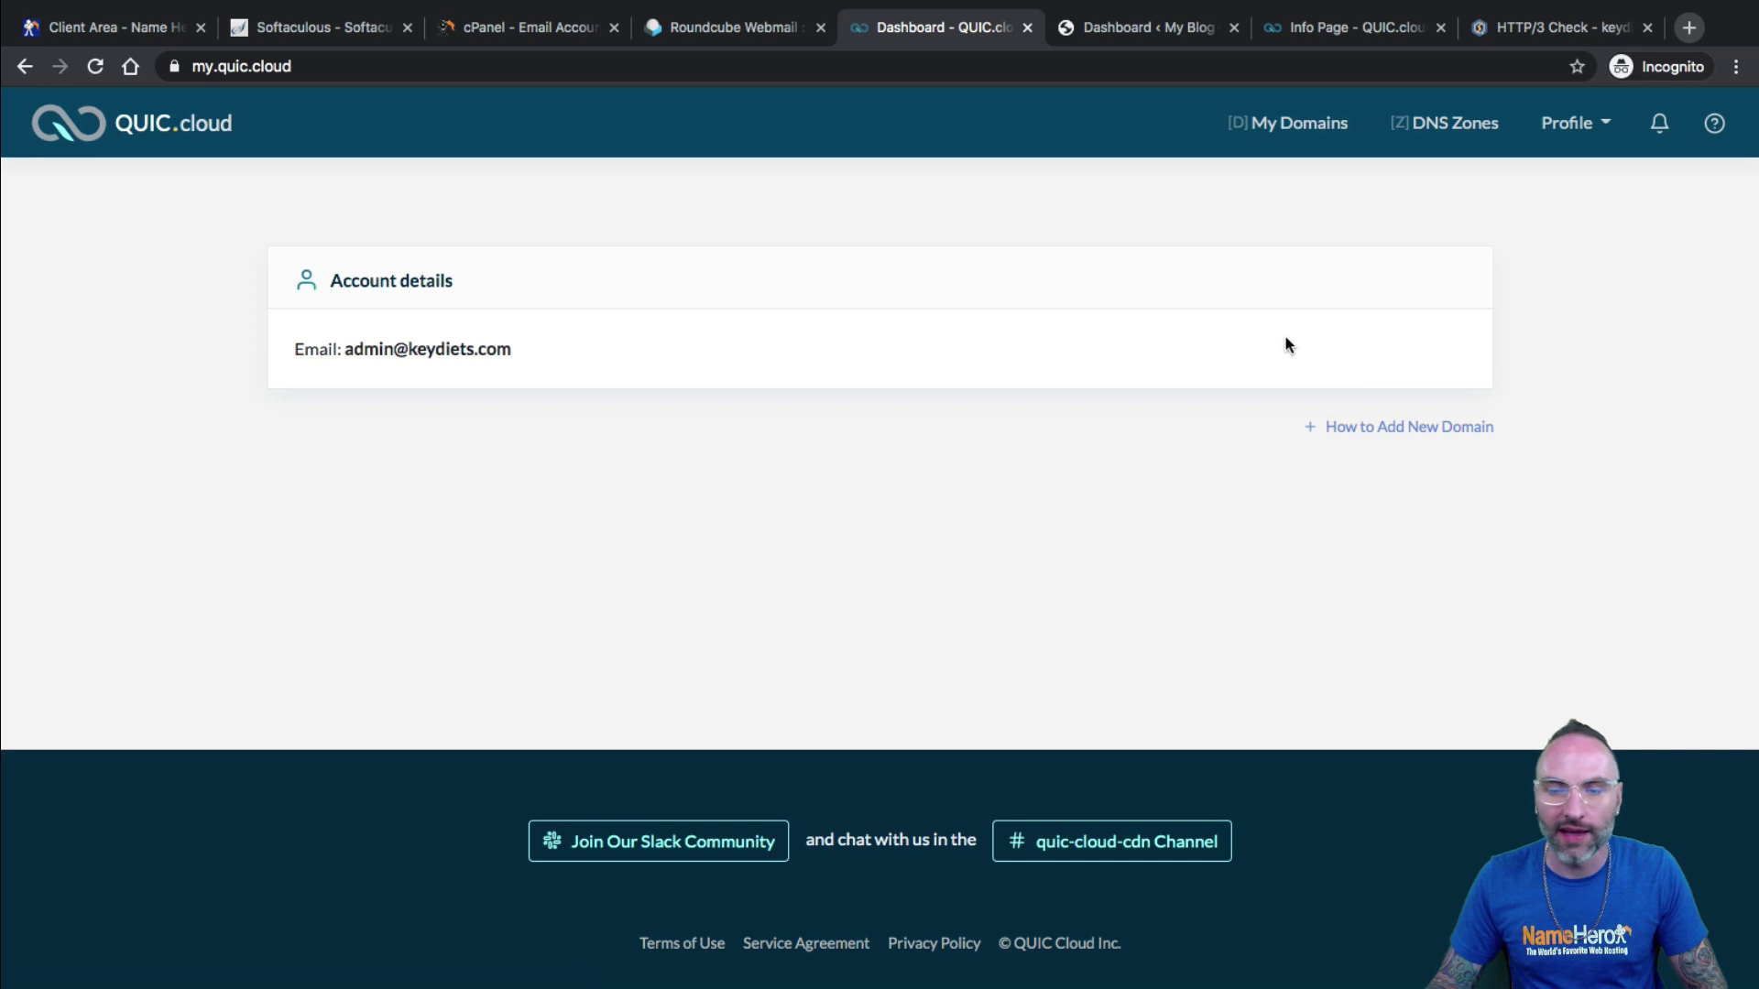
Read the How to Add New Domain instructions about Domain Keys, then return to WordPress.
{"action": "left_click", "coordinate": [1410, 427]}
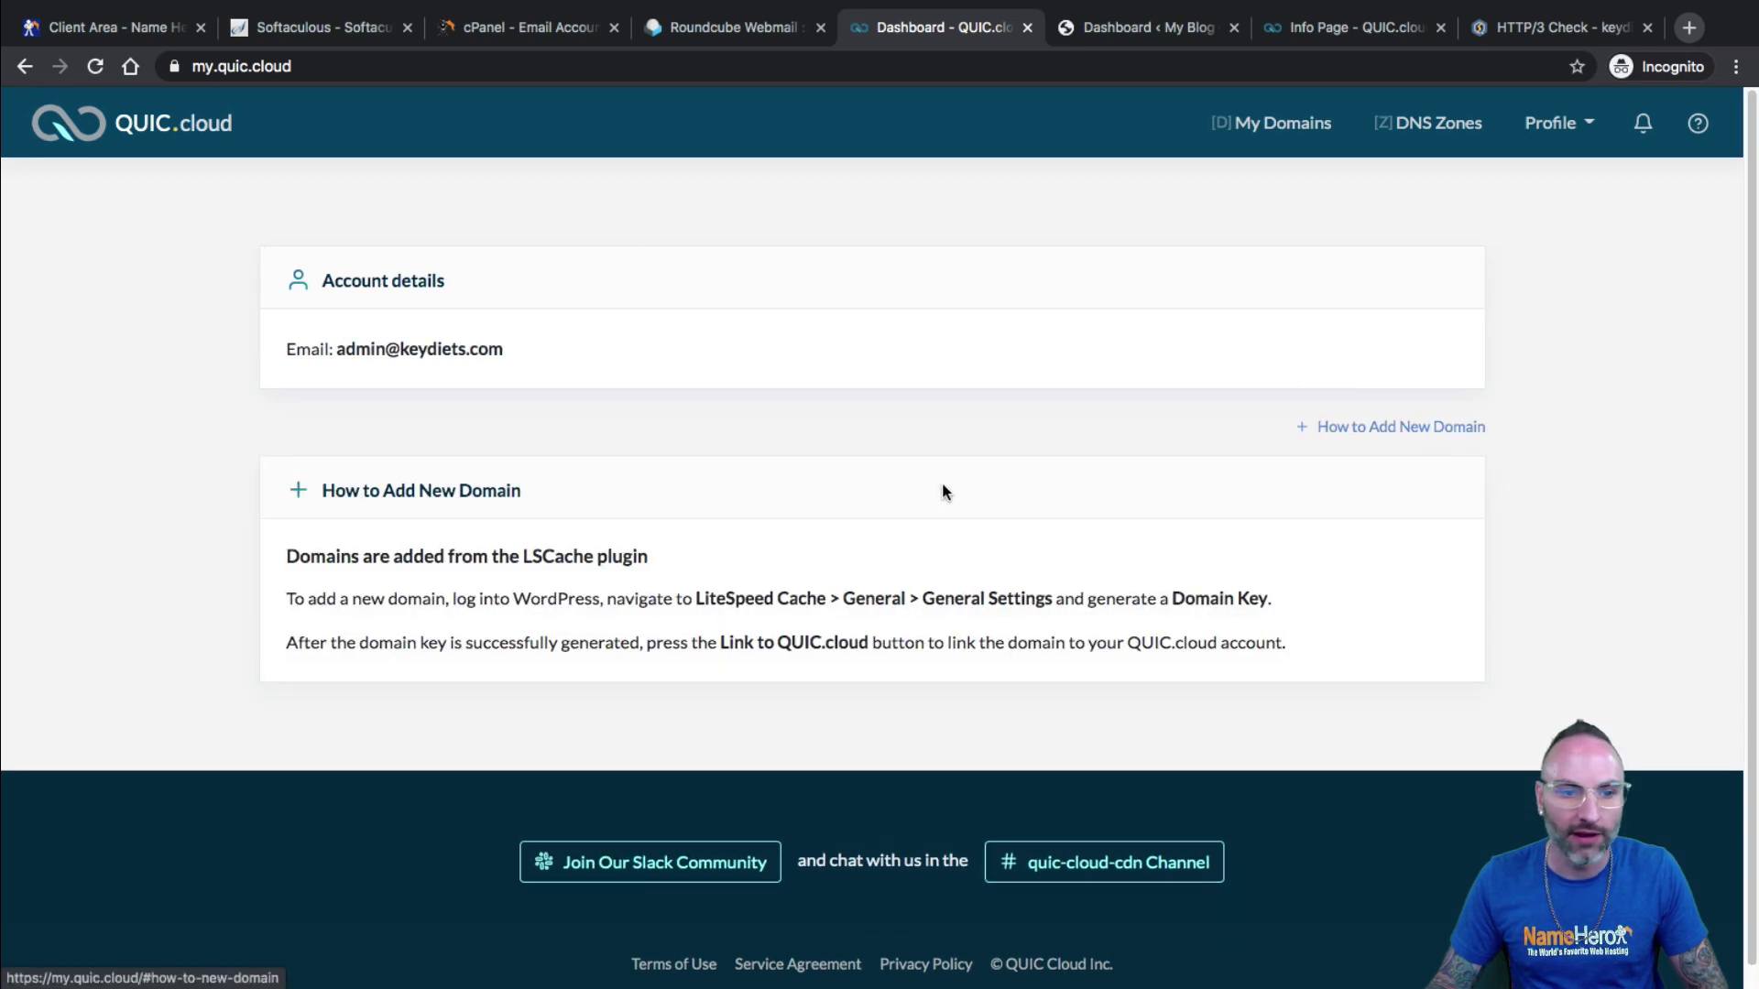
{"action": "left_click_drag", "start_coordinate": [374, 556], "coordinate": [833, 604]}
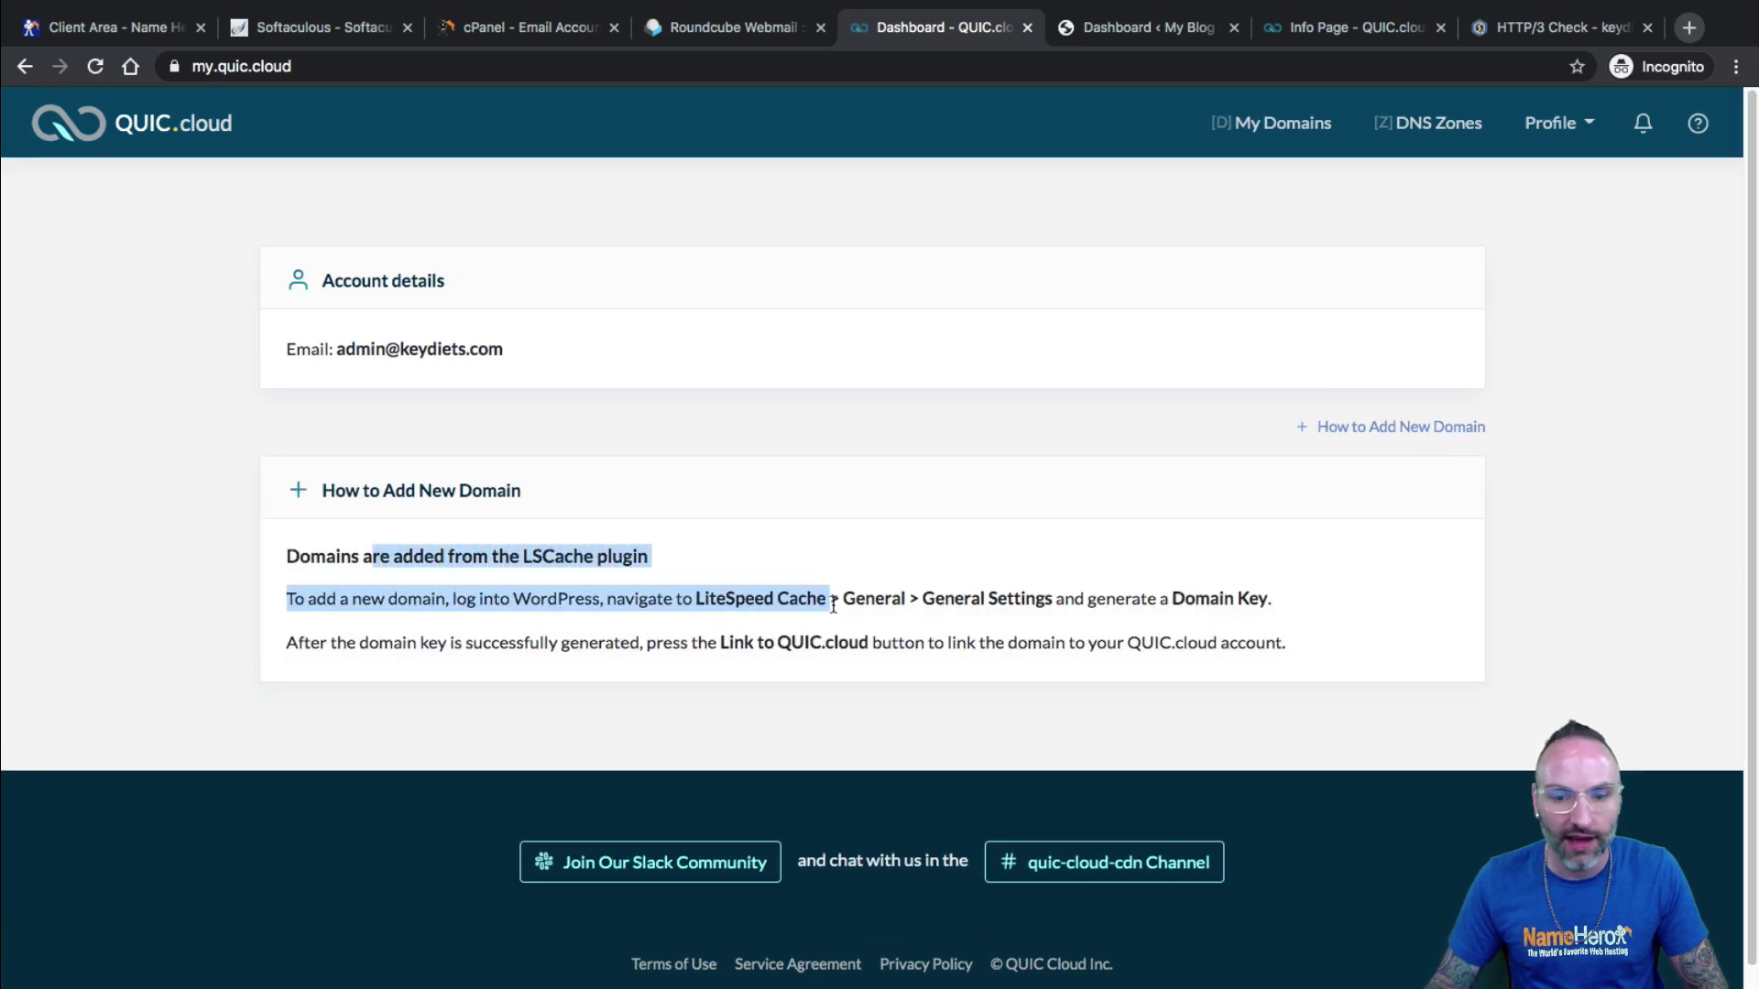
{"action": "left_click_drag", "start_coordinate": [1105, 600], "coordinate": [1181, 613]}
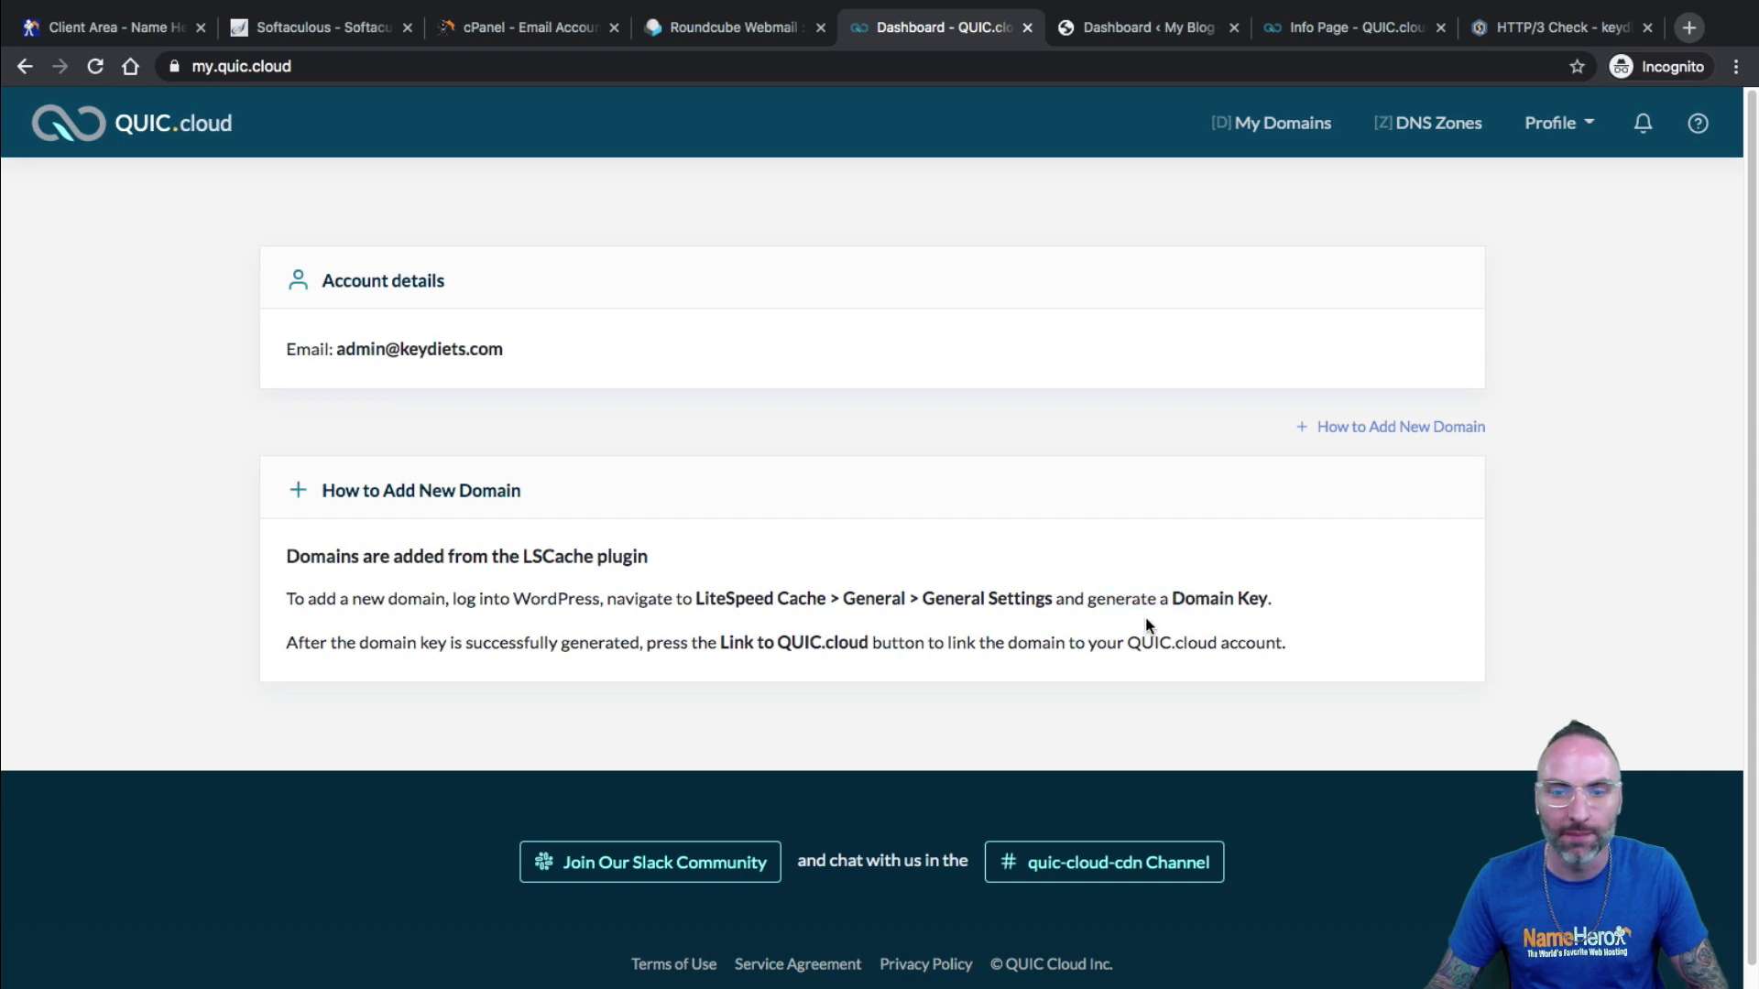
{"action": "left_click", "coordinate": [1277, 114]}
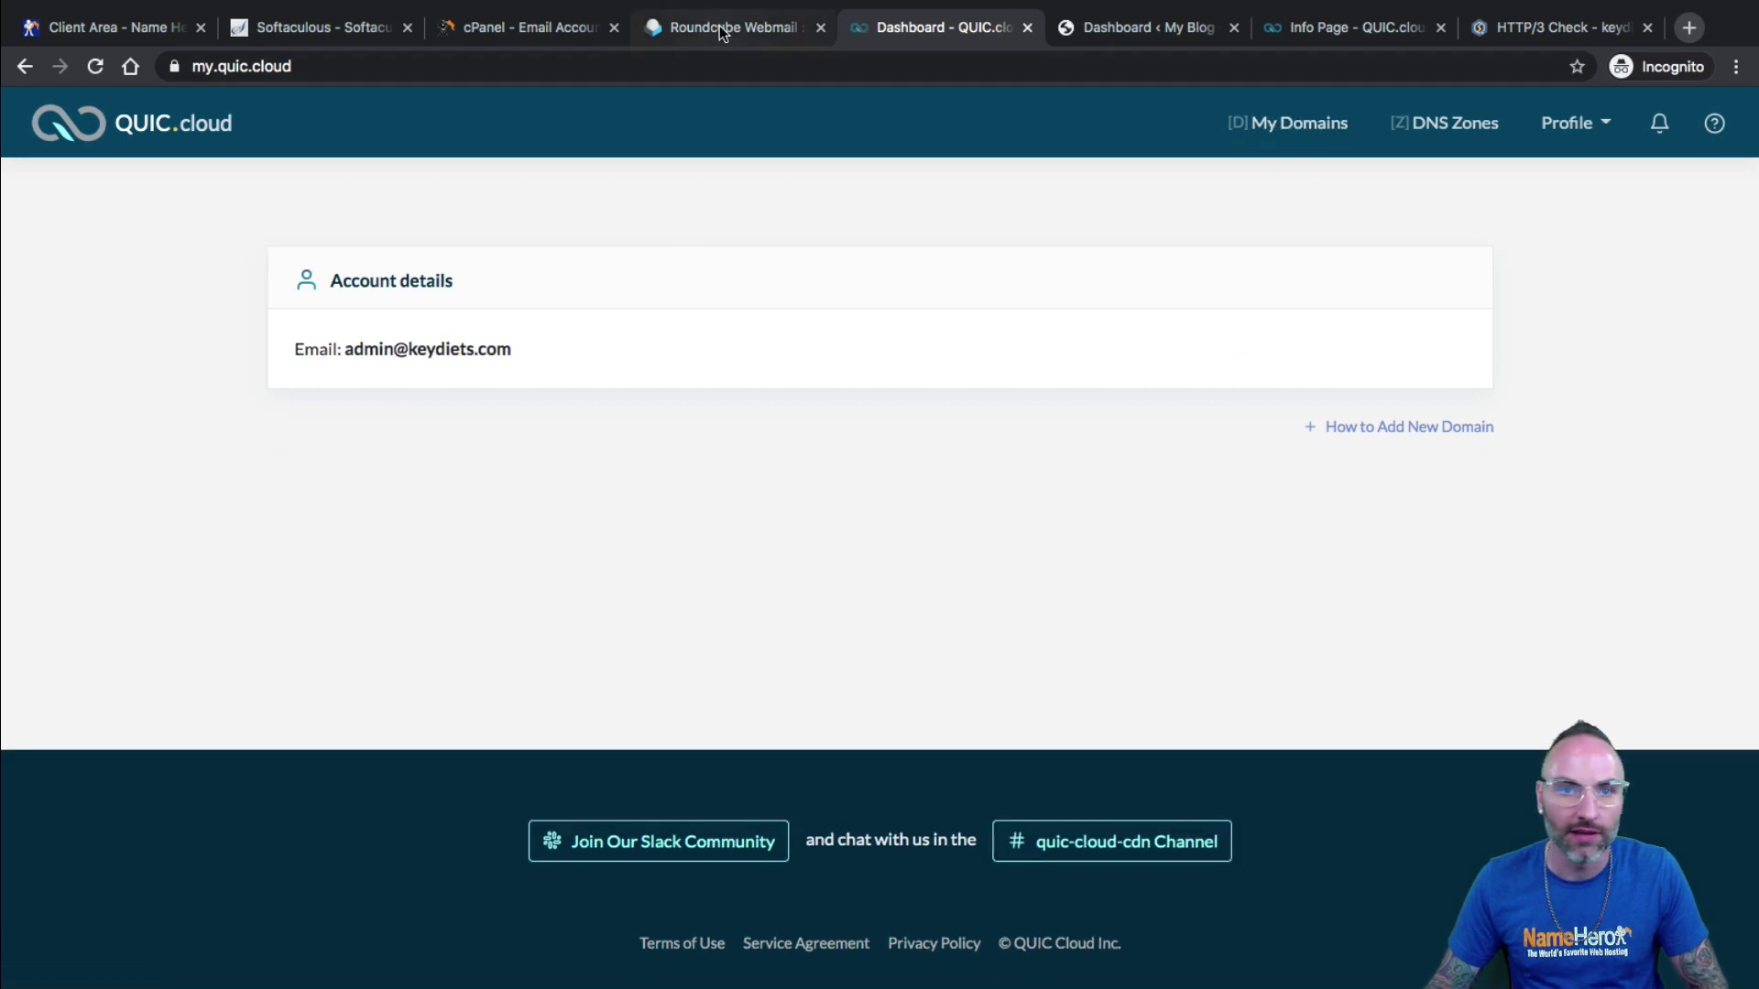
{"action": "left_click", "coordinate": [1140, 8]}
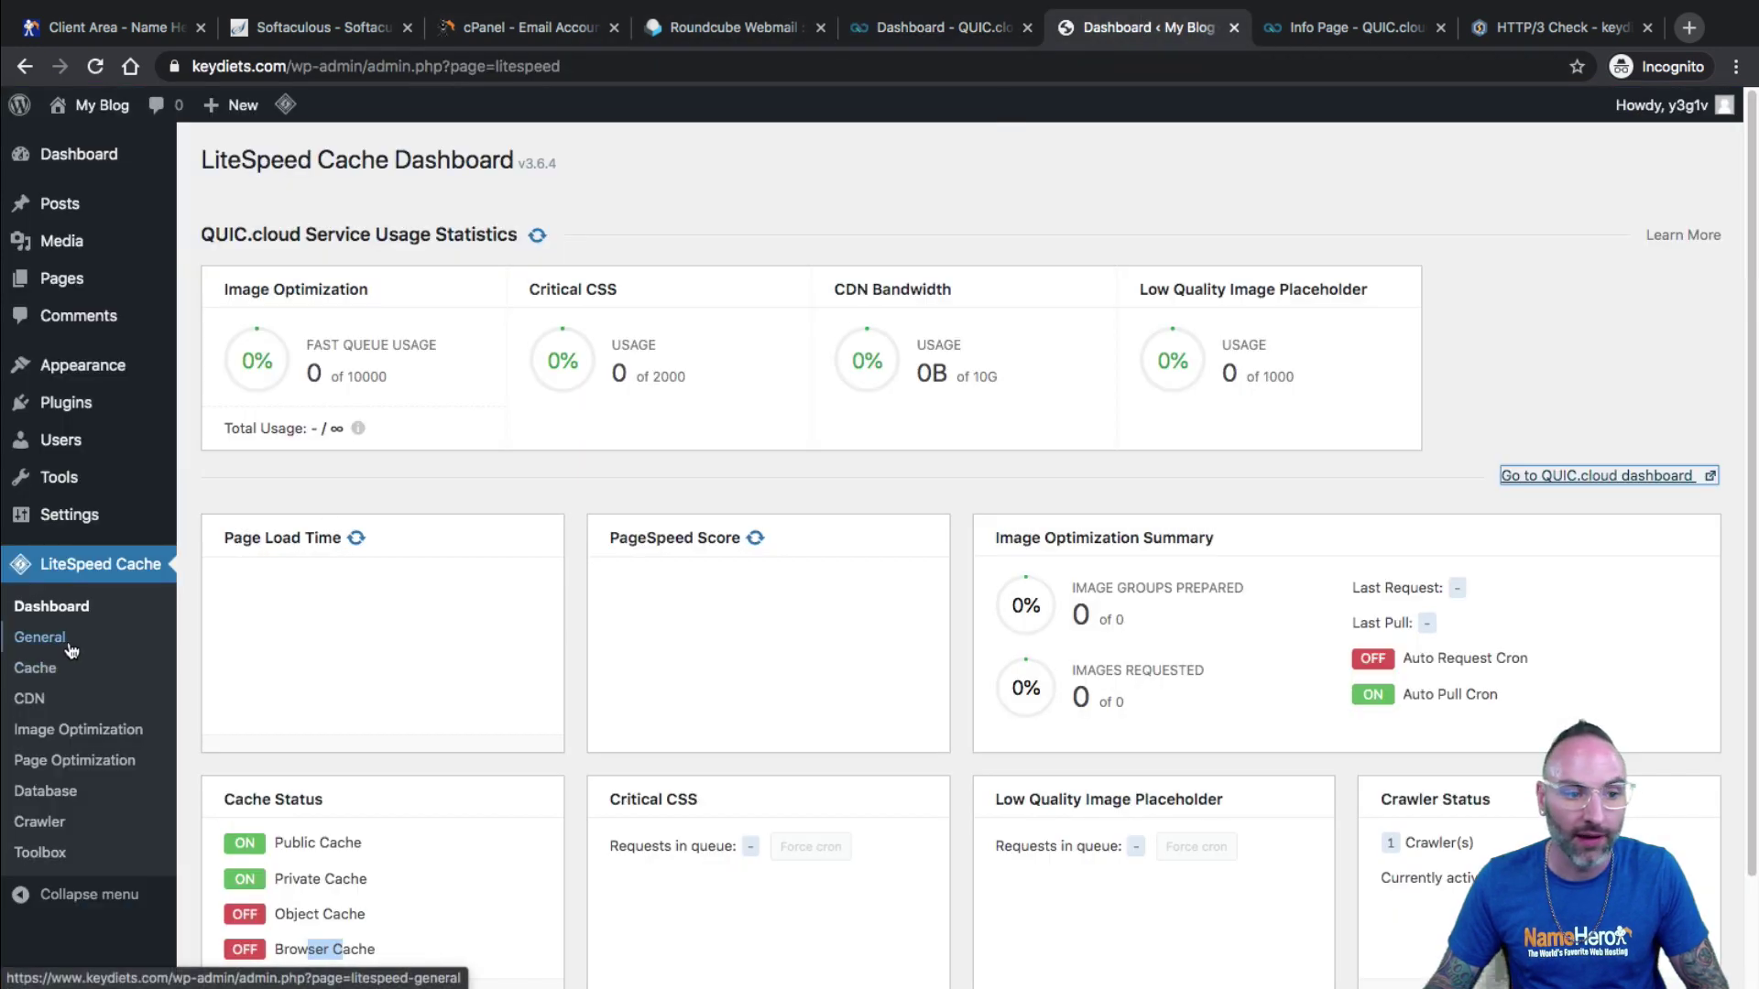
Link keydiets.com to the QUIC.cloud account from LiteSpeed Cache General settings and open its dashboard.
{"action": "left_click", "coordinate": [40, 636]}
{"action": "scroll", "coordinate": [1175, 553], "scroll_direction": "down", "scroll_amount": 1}
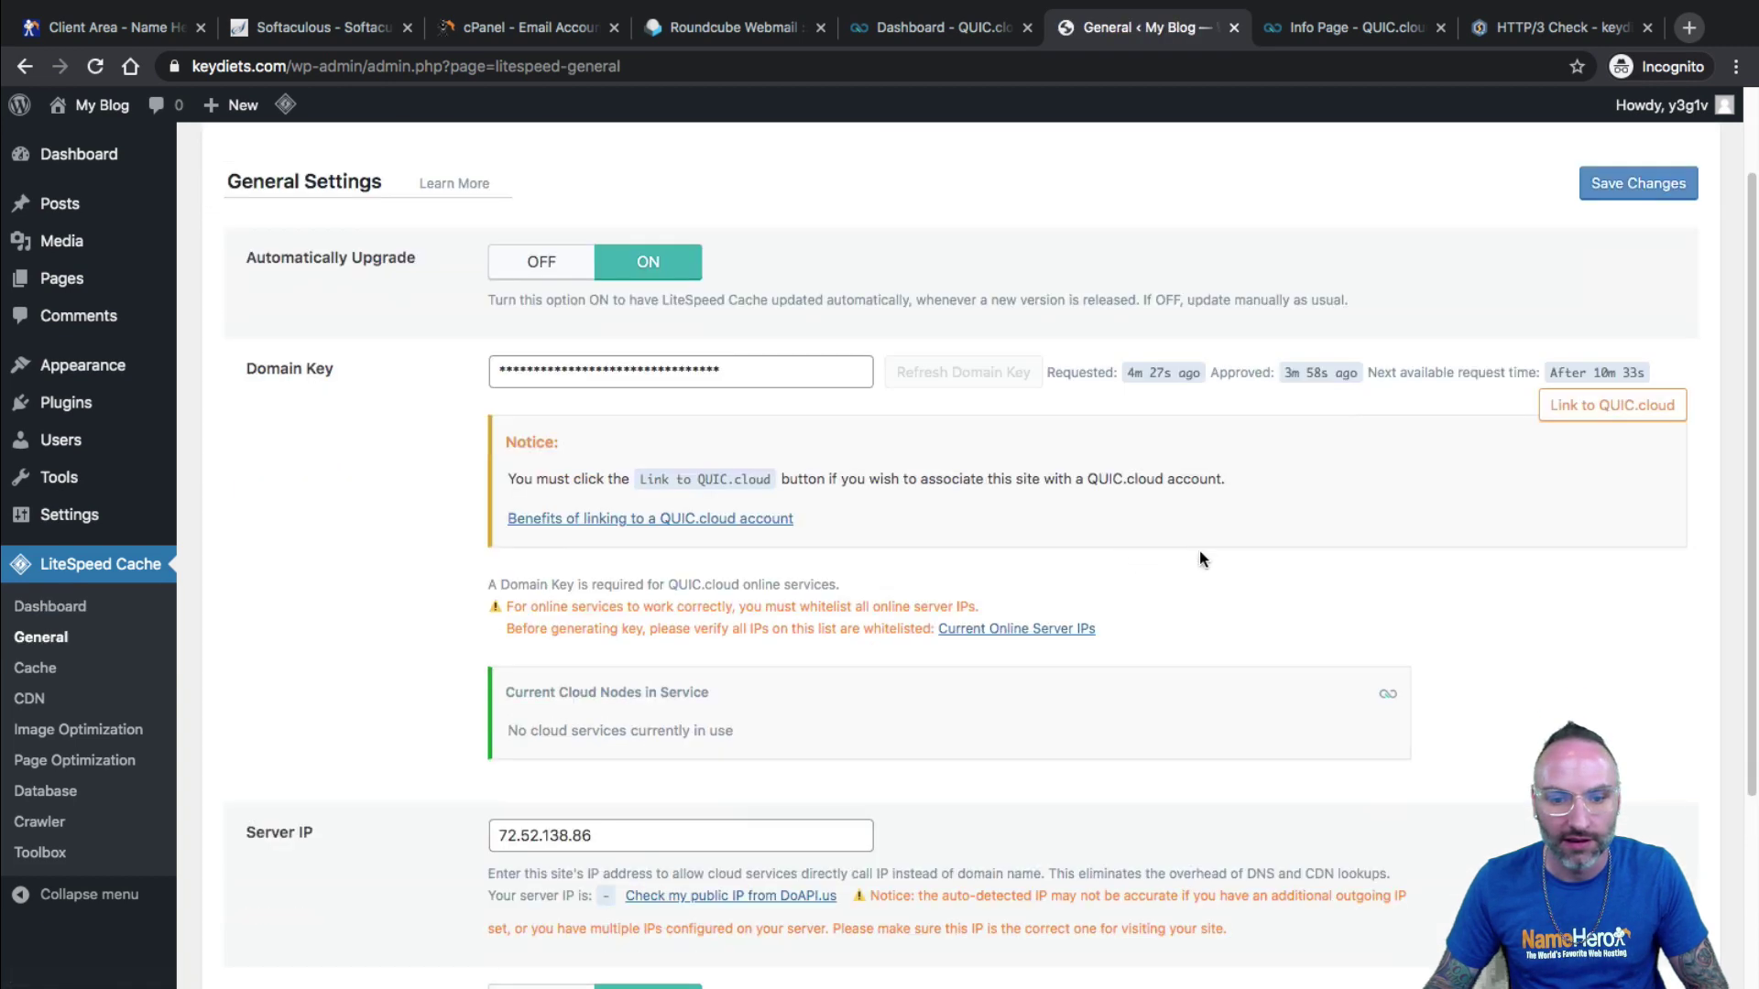
{"action": "left_click", "coordinate": [1627, 417]}
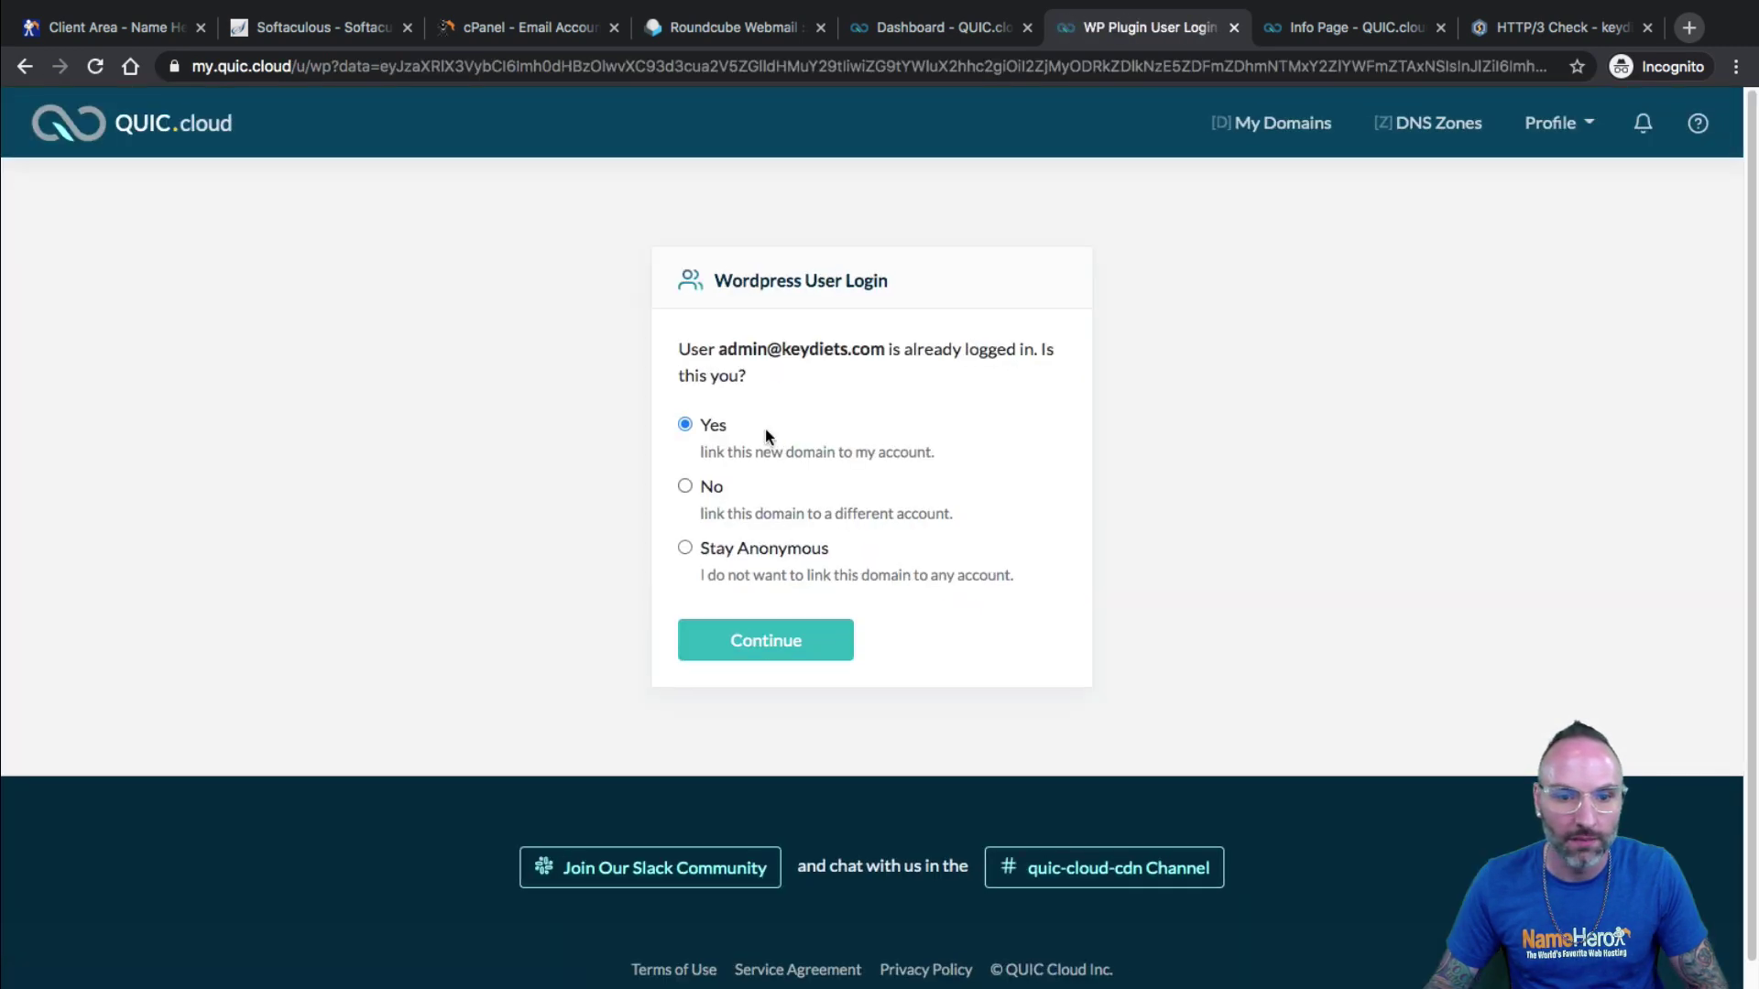
{"action": "left_click", "coordinate": [762, 653]}
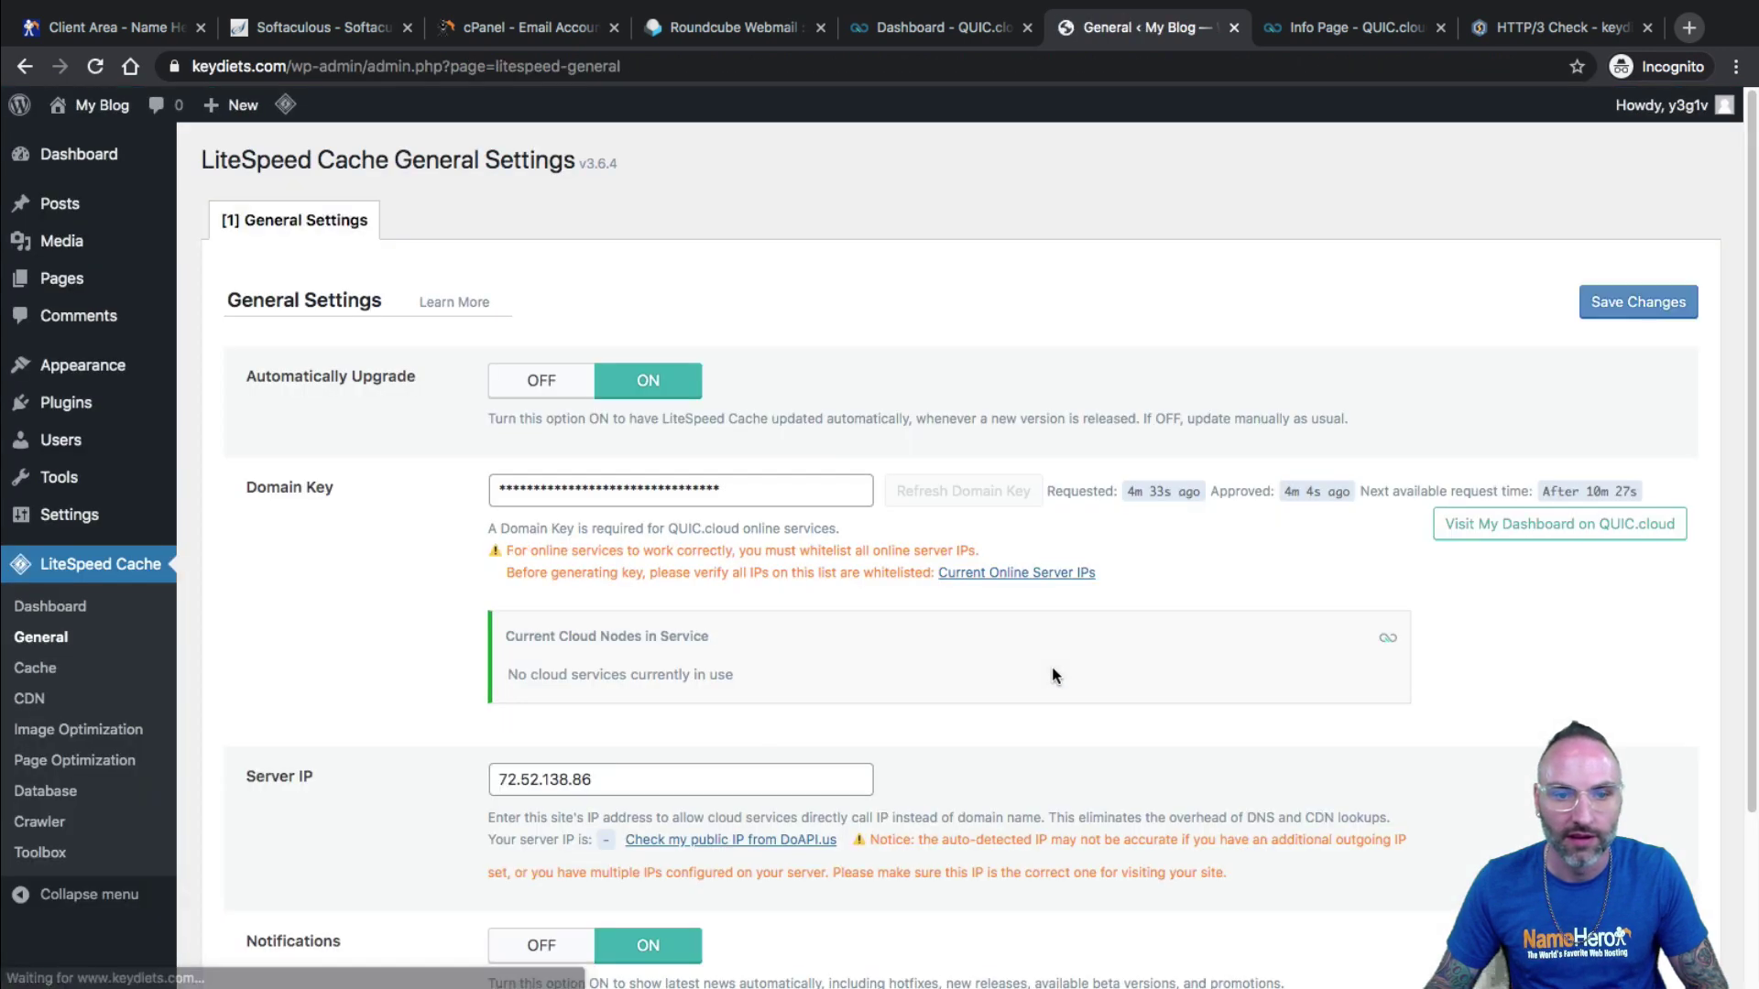
{"action": "left_click", "coordinate": [1456, 529]}
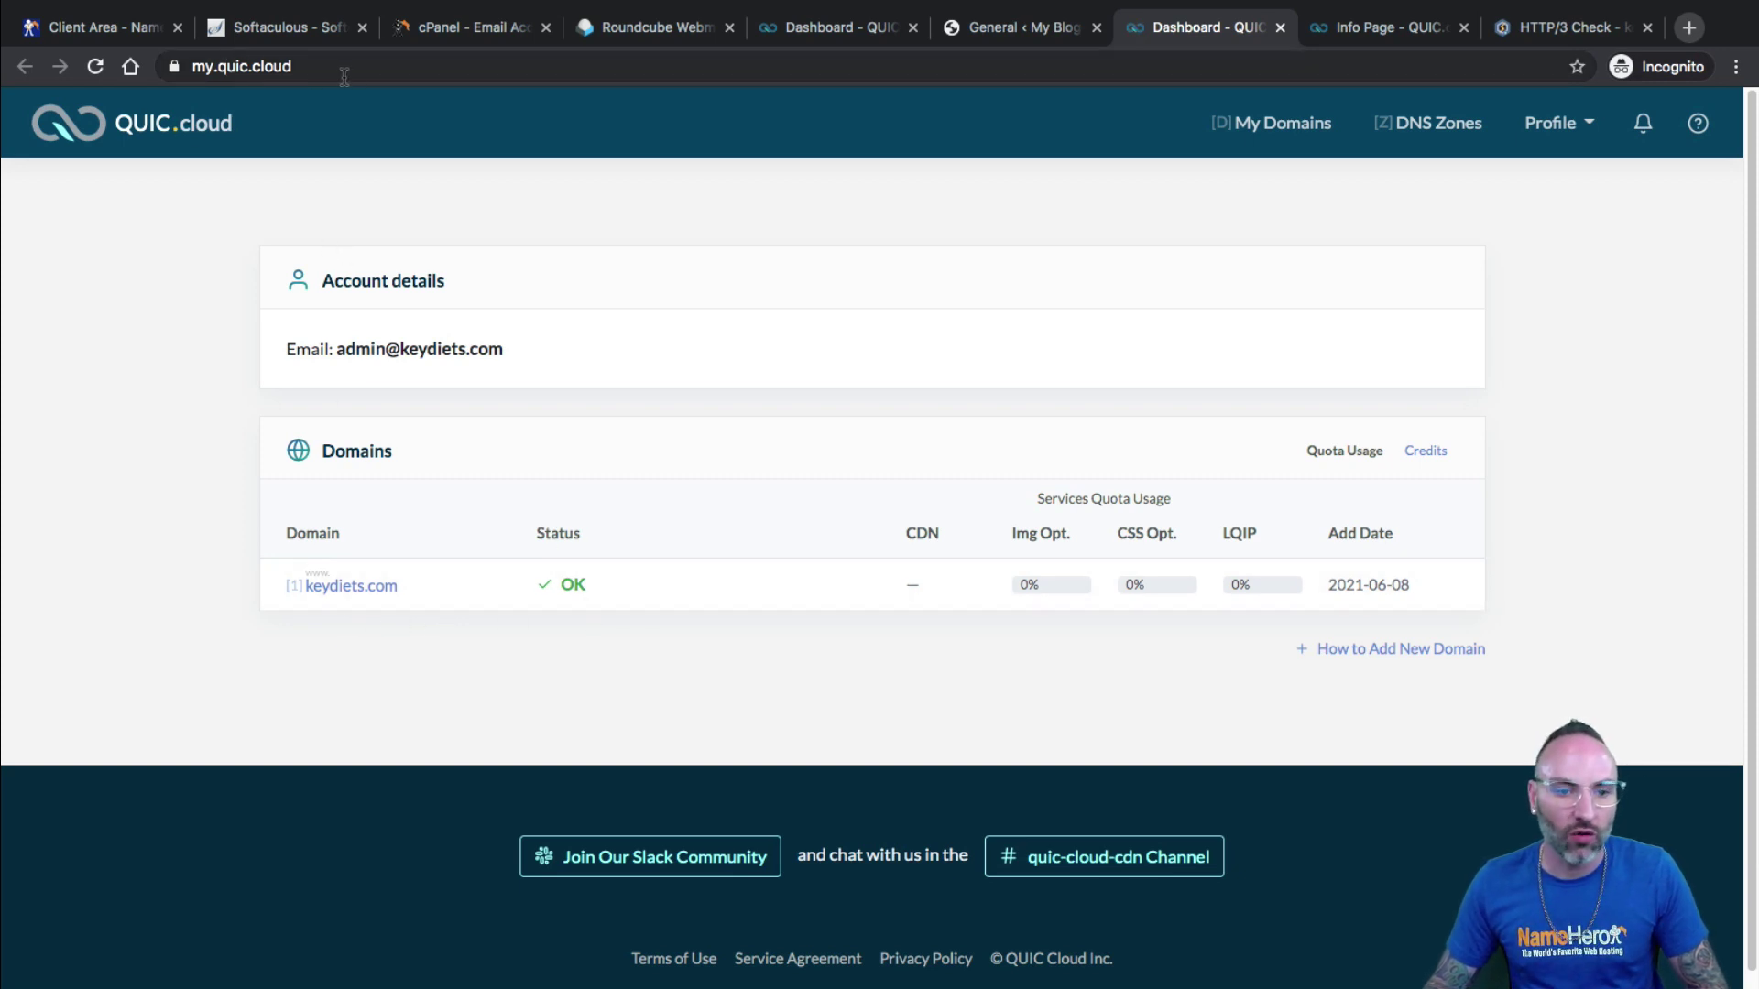
Open the keydiets.com domain's CDN page in QUIC.cloud and start Enable CDN.
{"action": "left_click", "coordinate": [365, 591]}
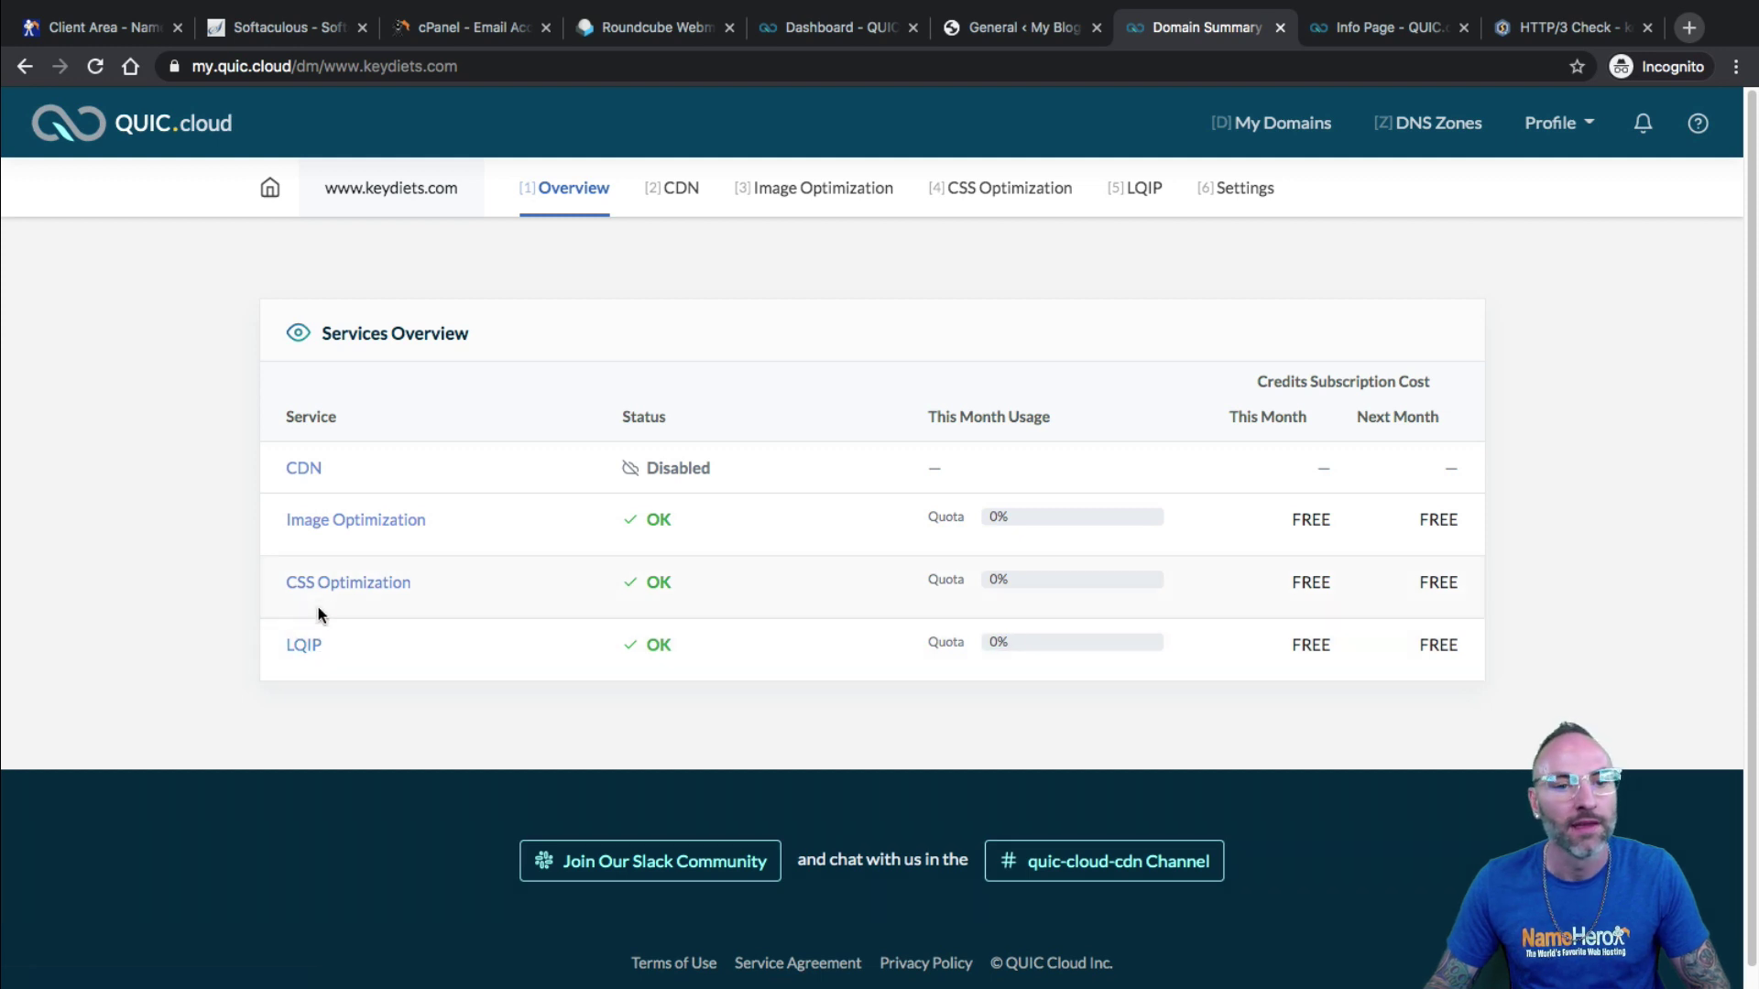
{"action": "left_click", "coordinate": [664, 203]}
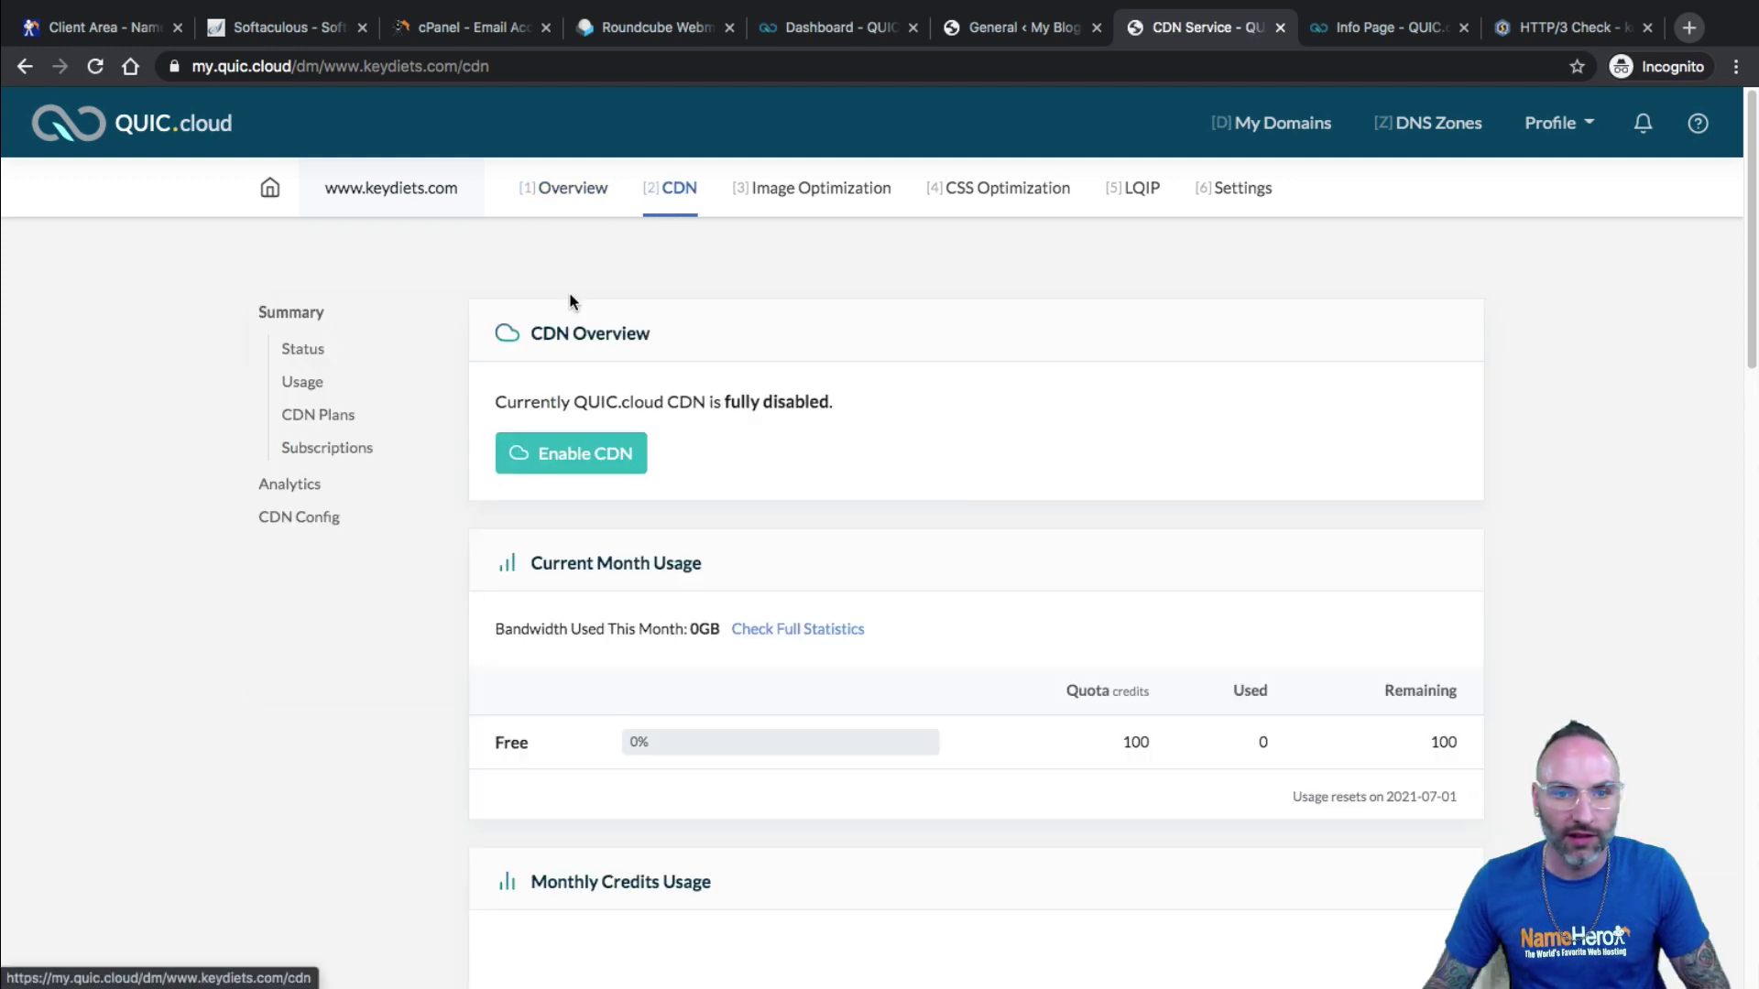
{"action": "left_click", "coordinate": [590, 457]}
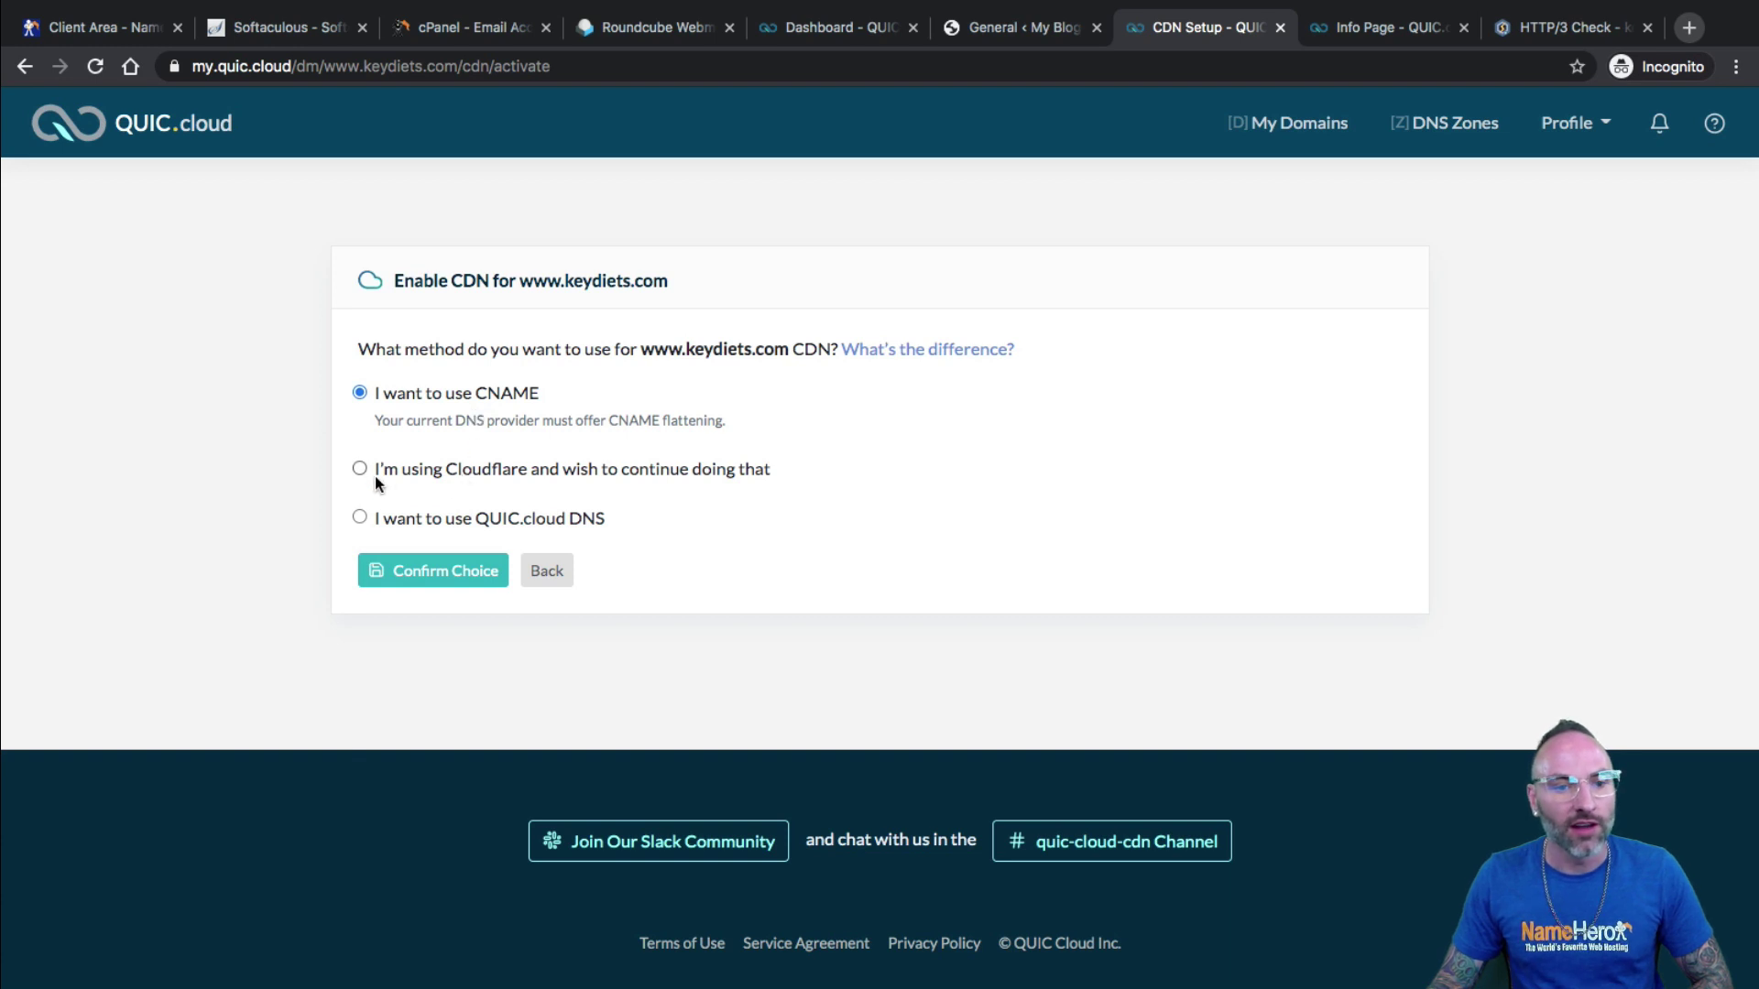
Choose and confirm the CNAME method for the keydiets.com CDN setup.
{"action": "left_click", "coordinate": [616, 470]}
{"action": "left_click_drag", "start_coordinate": [546, 519], "coordinate": [440, 531]}
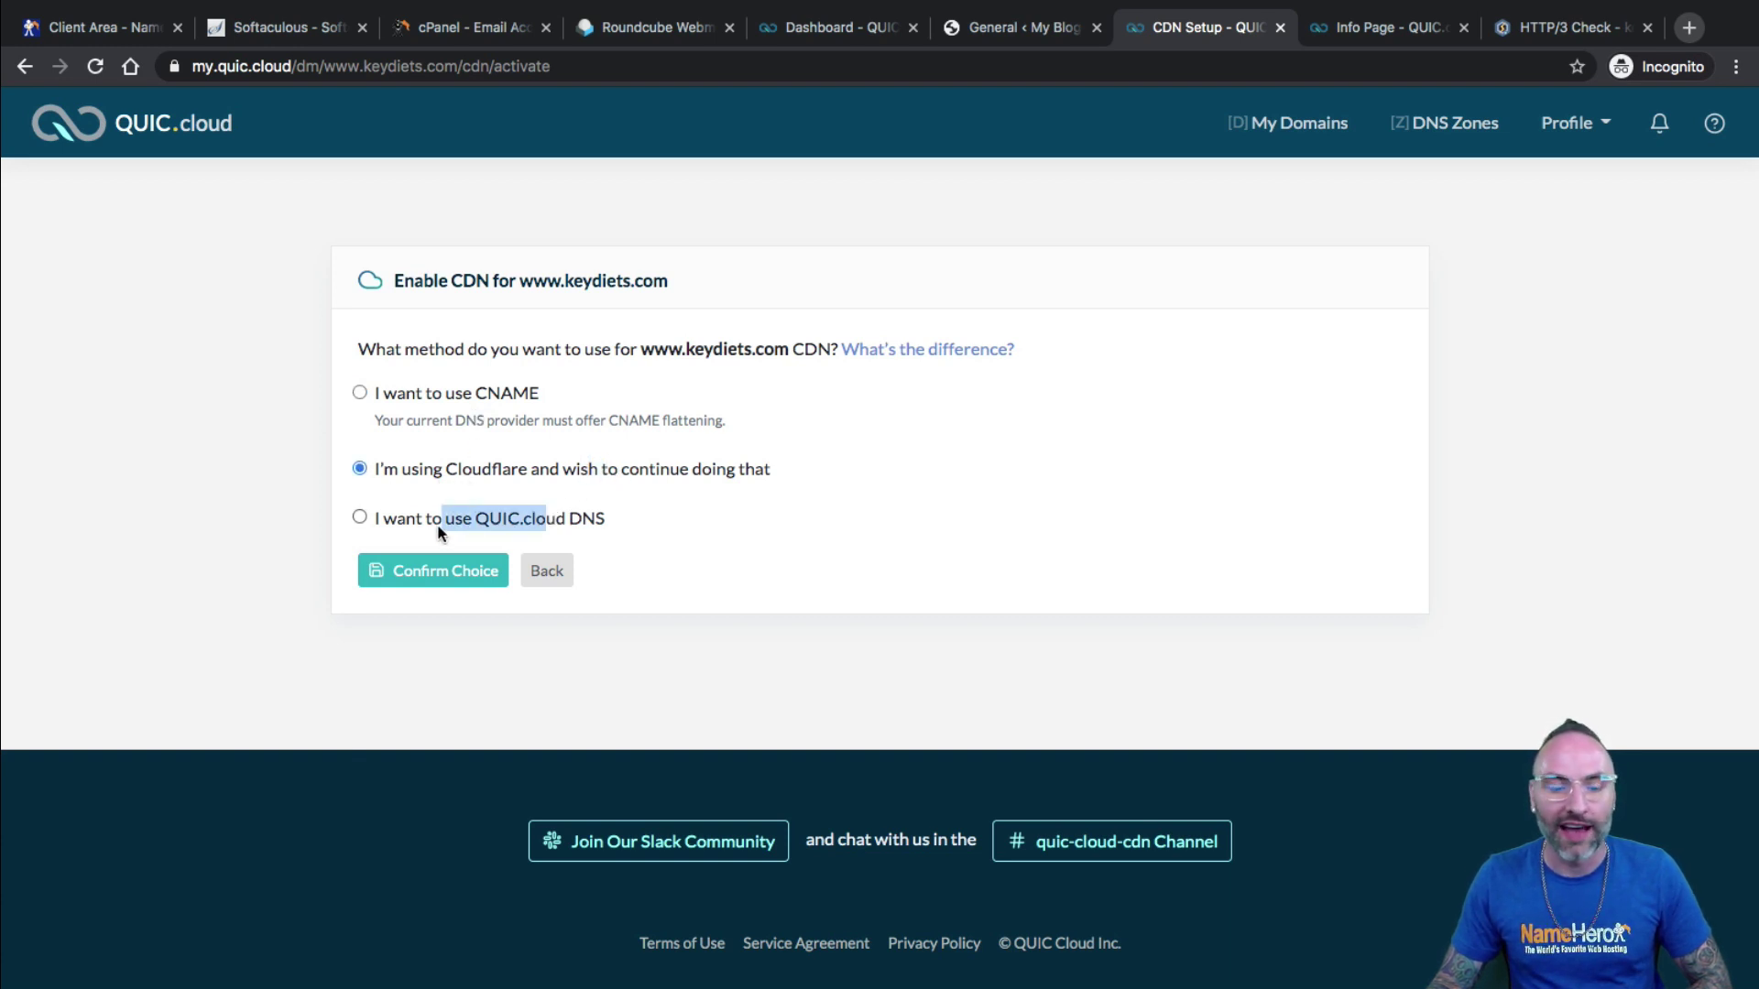
{"action": "left_click", "coordinate": [439, 530]}
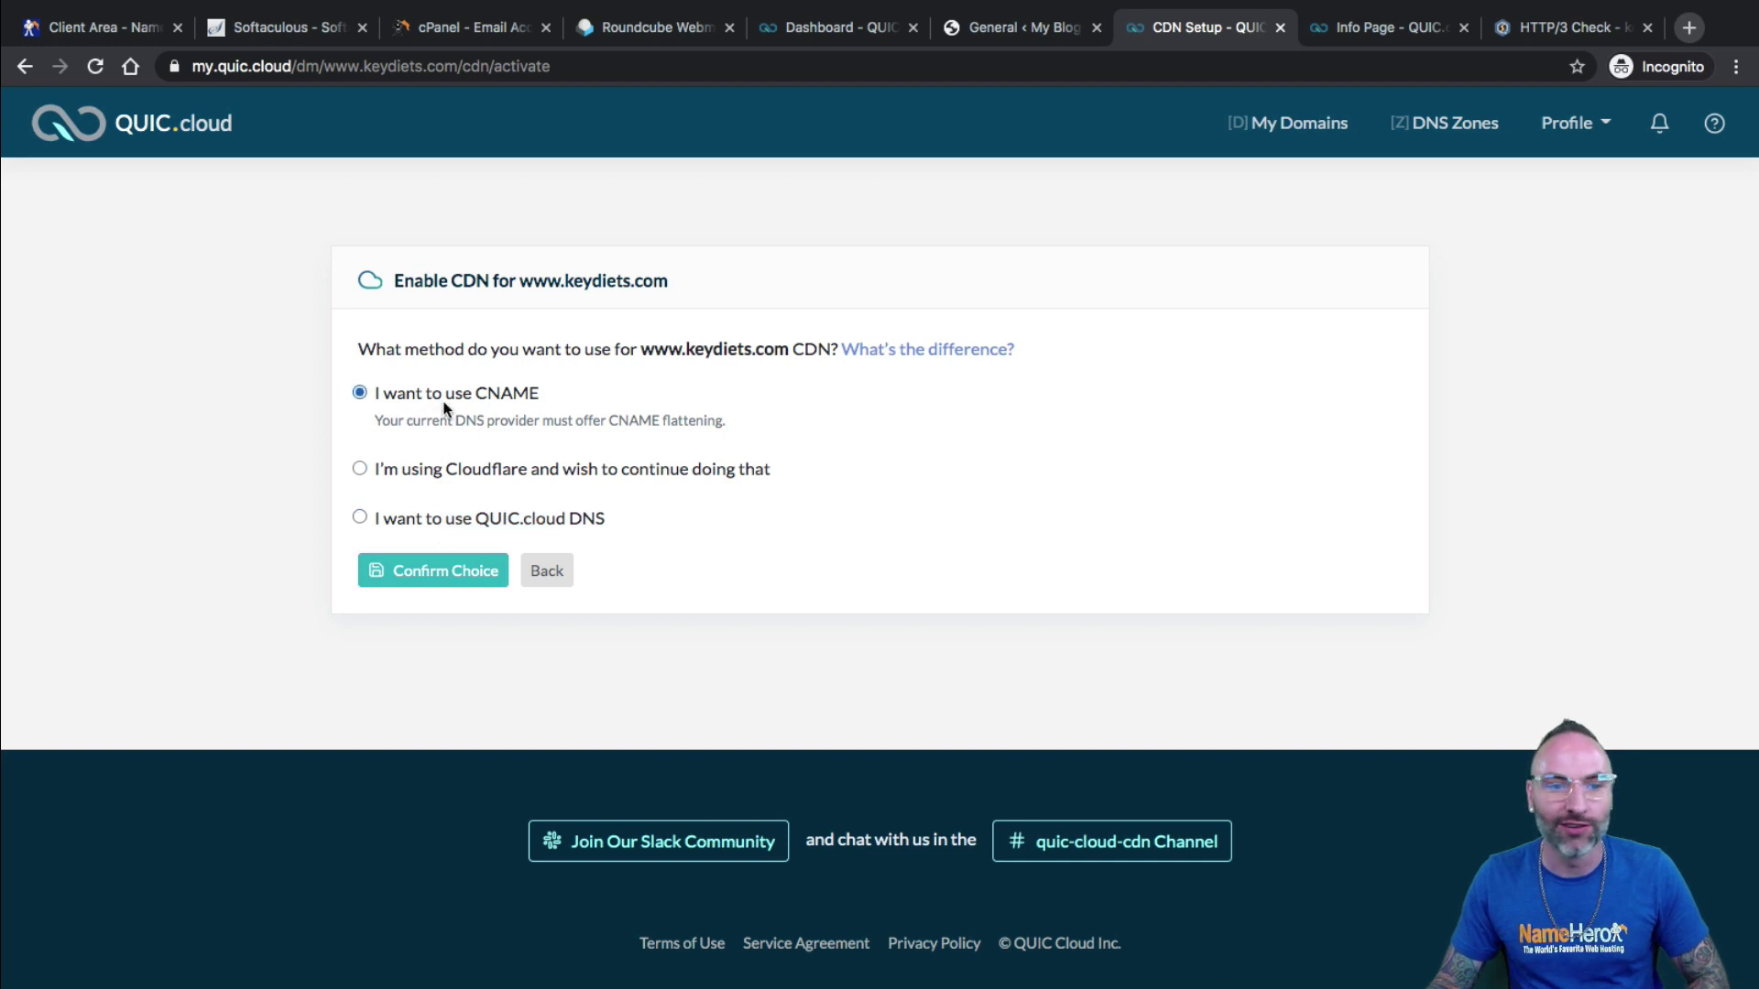
{"action": "left_click", "coordinate": [421, 575]}
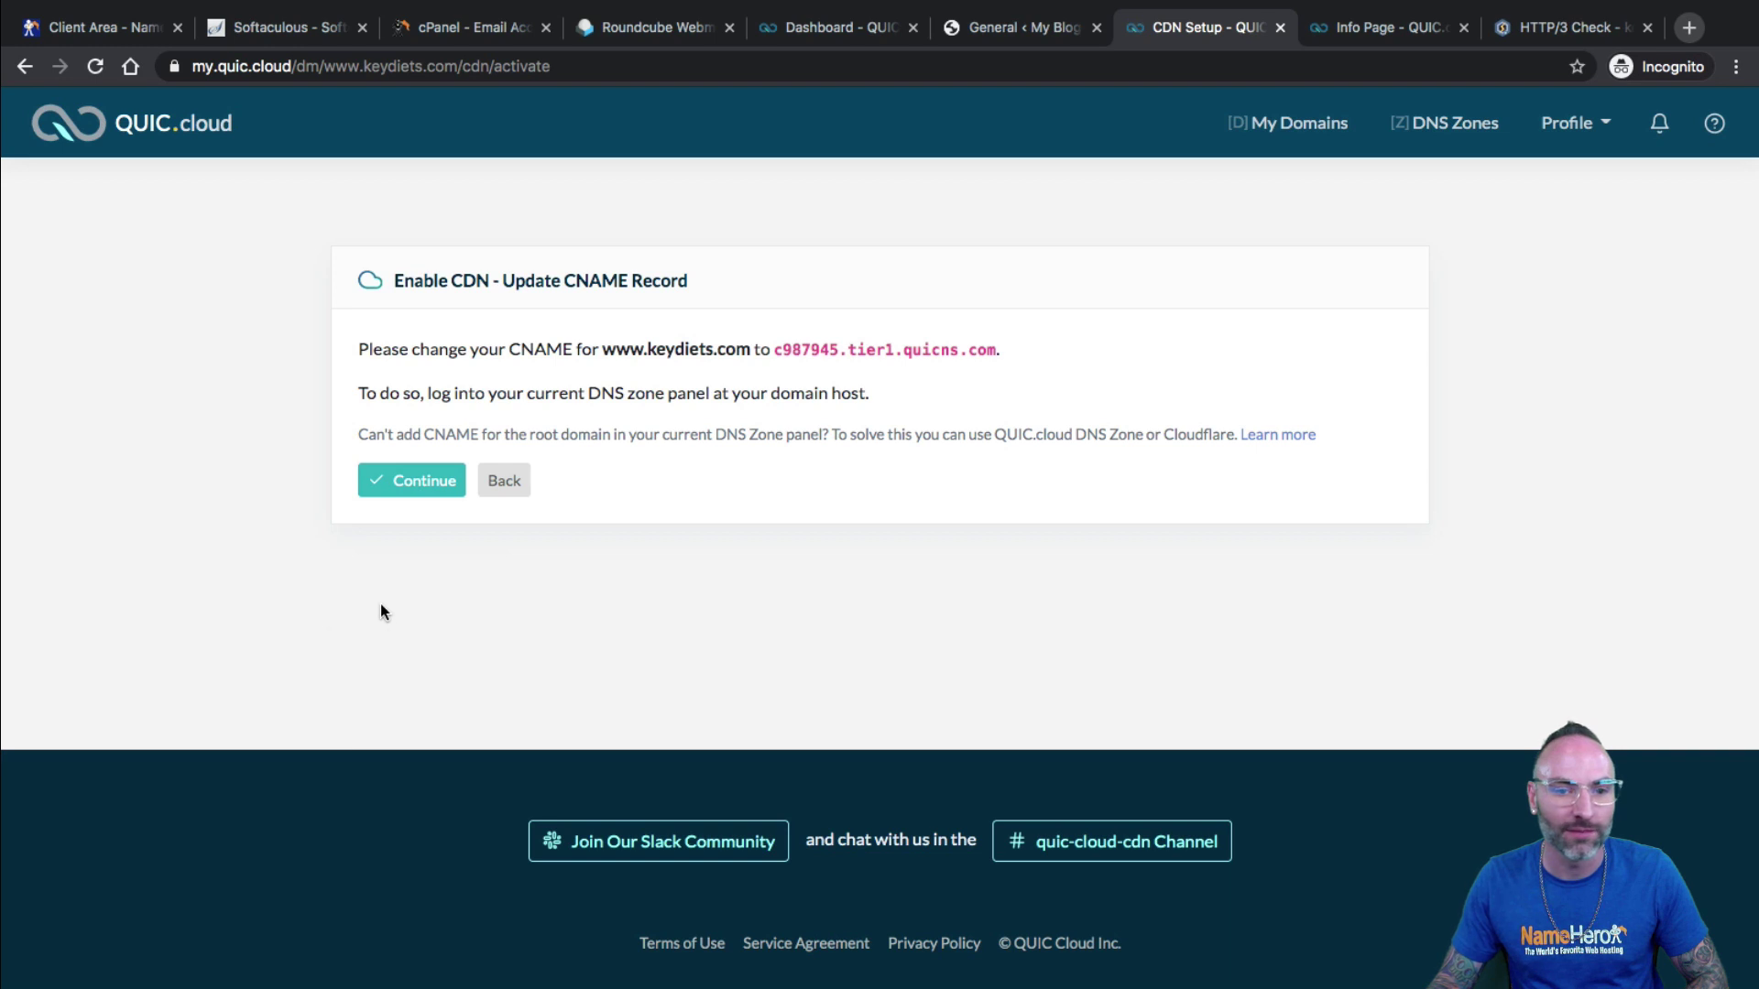
{"action": "left_click_drag", "start_coordinate": [372, 349], "coordinate": [670, 354]}
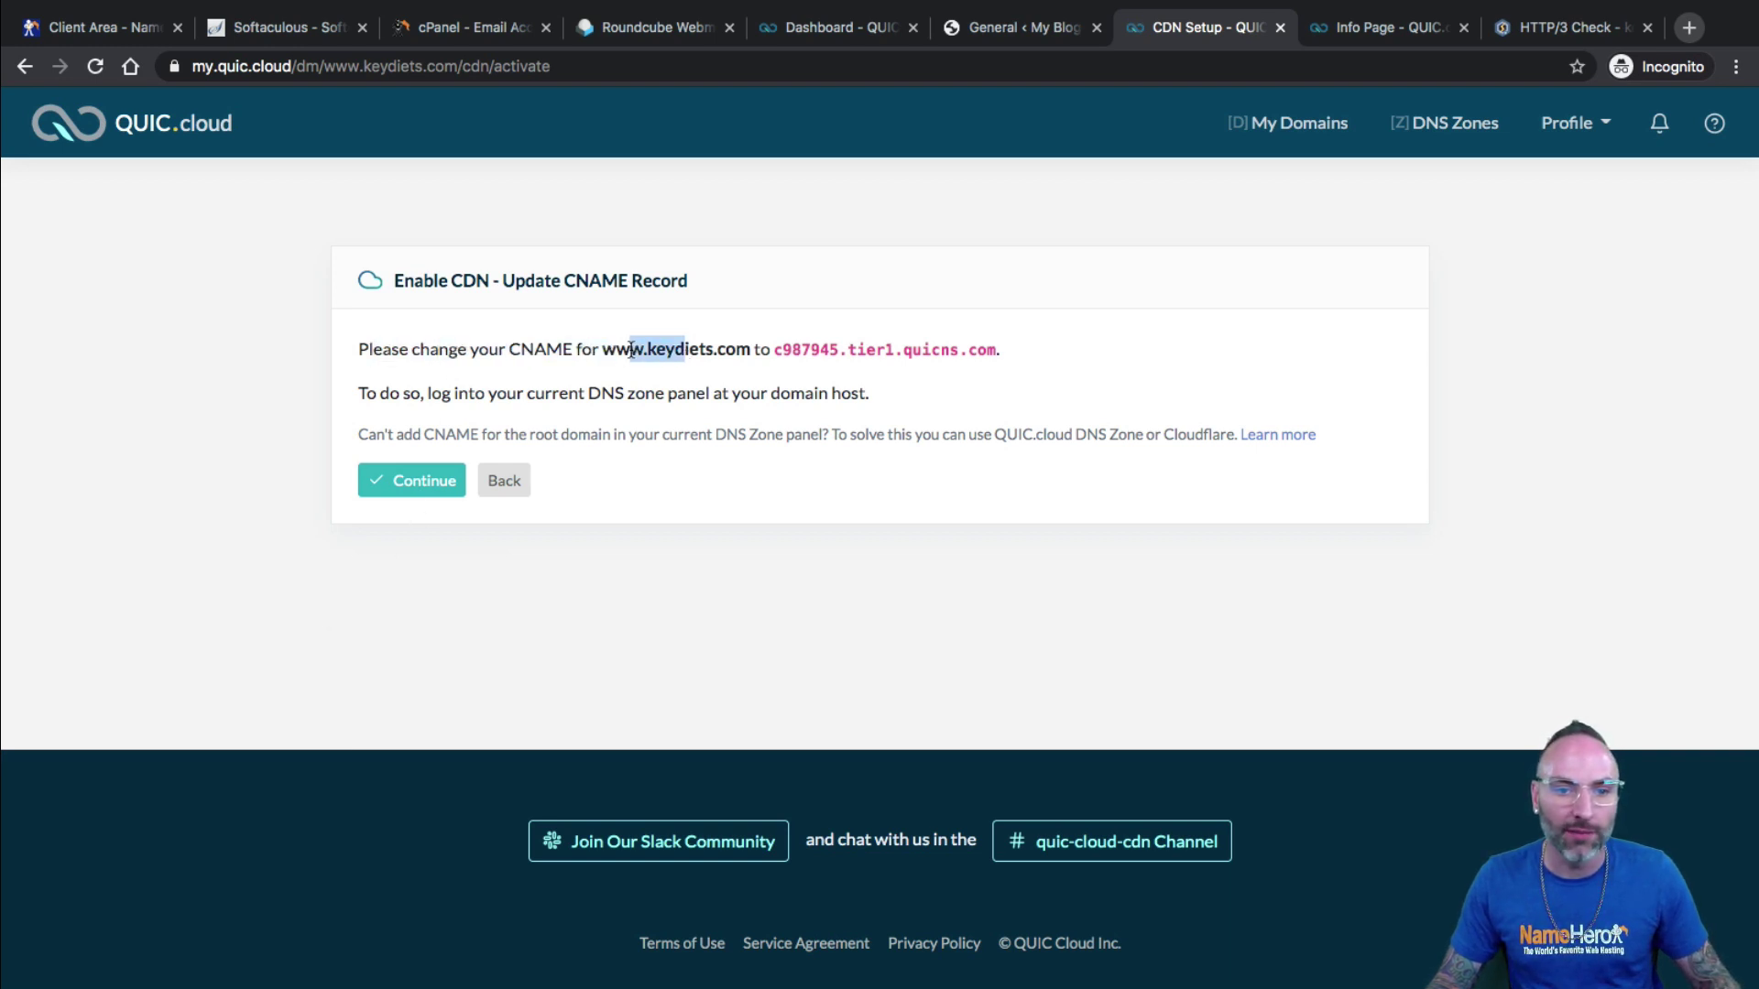
{"action": "double_click", "coordinate": [683, 349]}
{"action": "left_click_drag", "start_coordinate": [776, 351], "coordinate": [991, 352]}
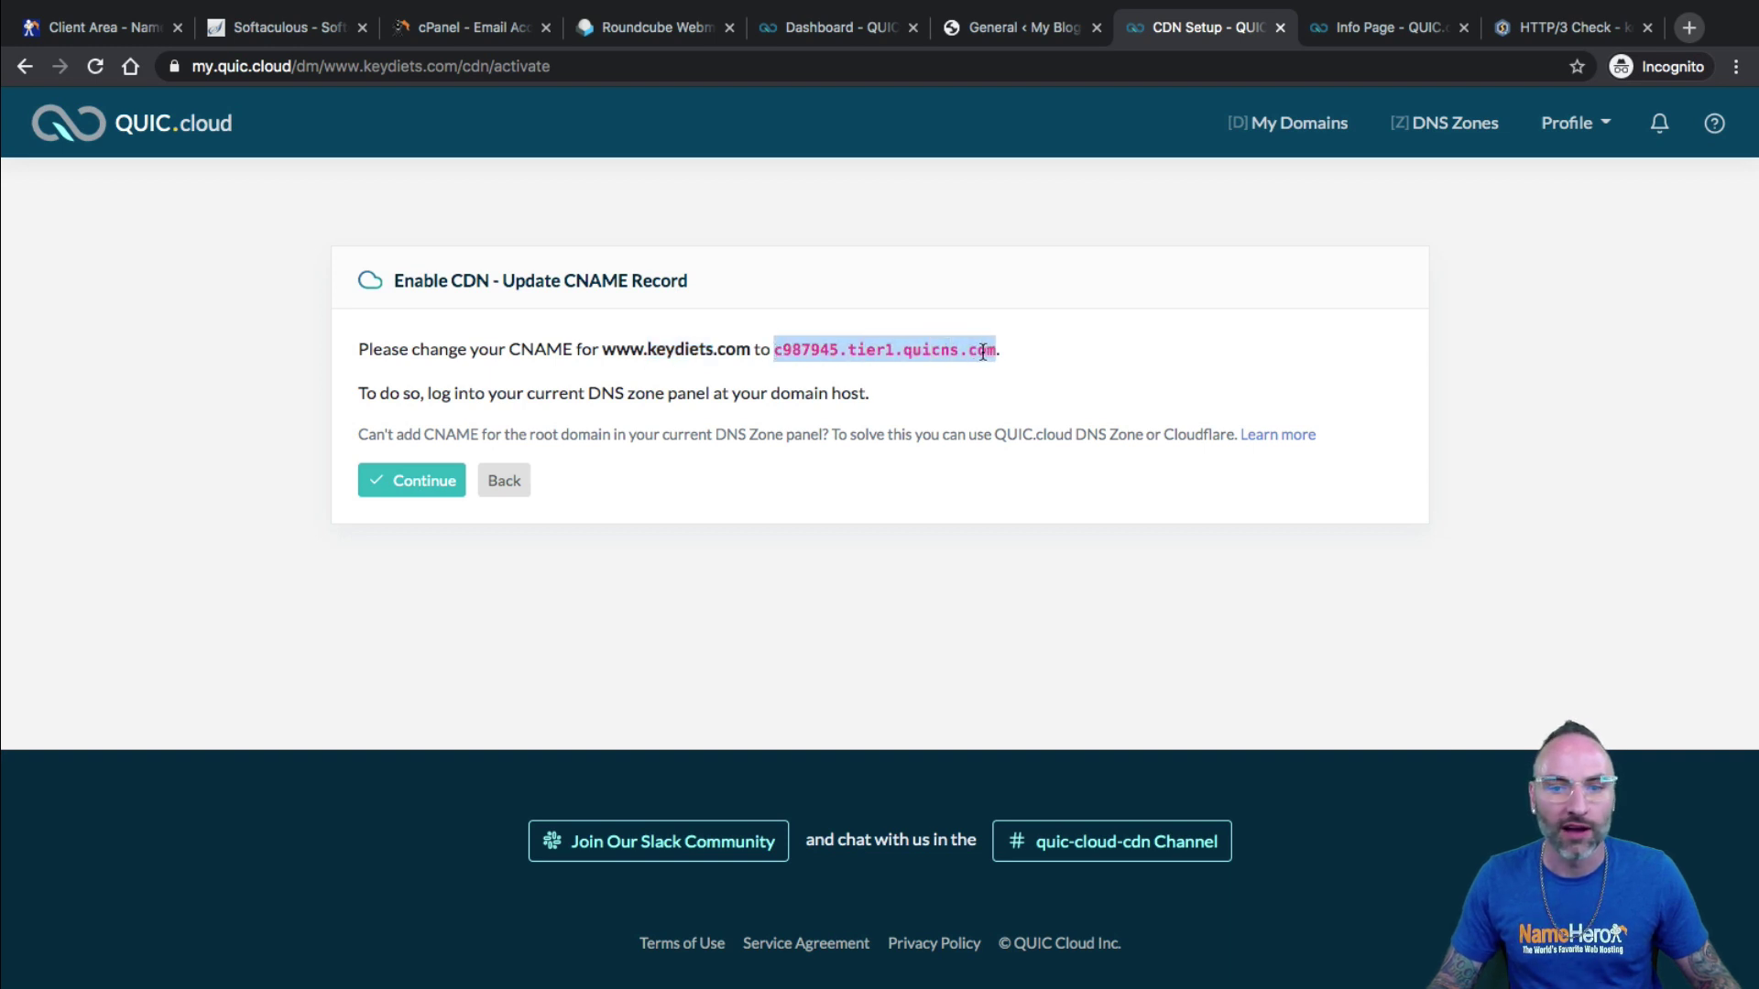
{"action": "right_click", "coordinate": [982, 351]}
{"action": "left_click", "coordinate": [1026, 397]}
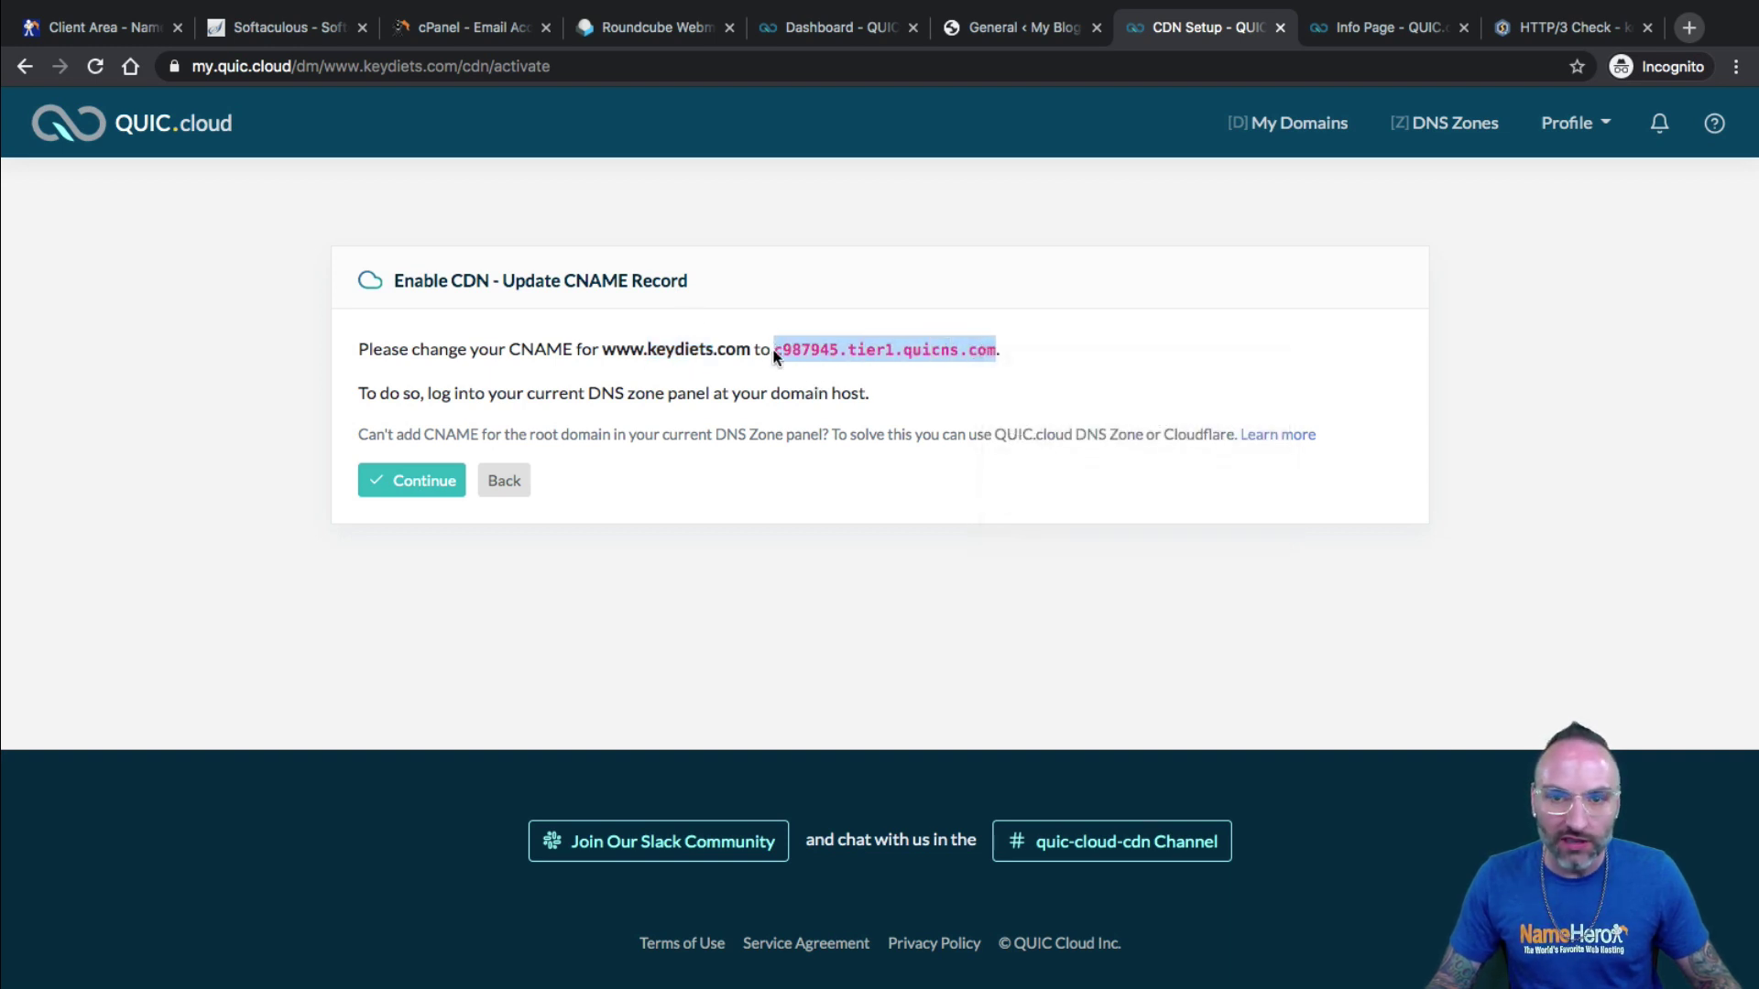
{"action": "left_click", "coordinate": [449, 30]}
{"action": "left_click", "coordinate": [135, 138]}
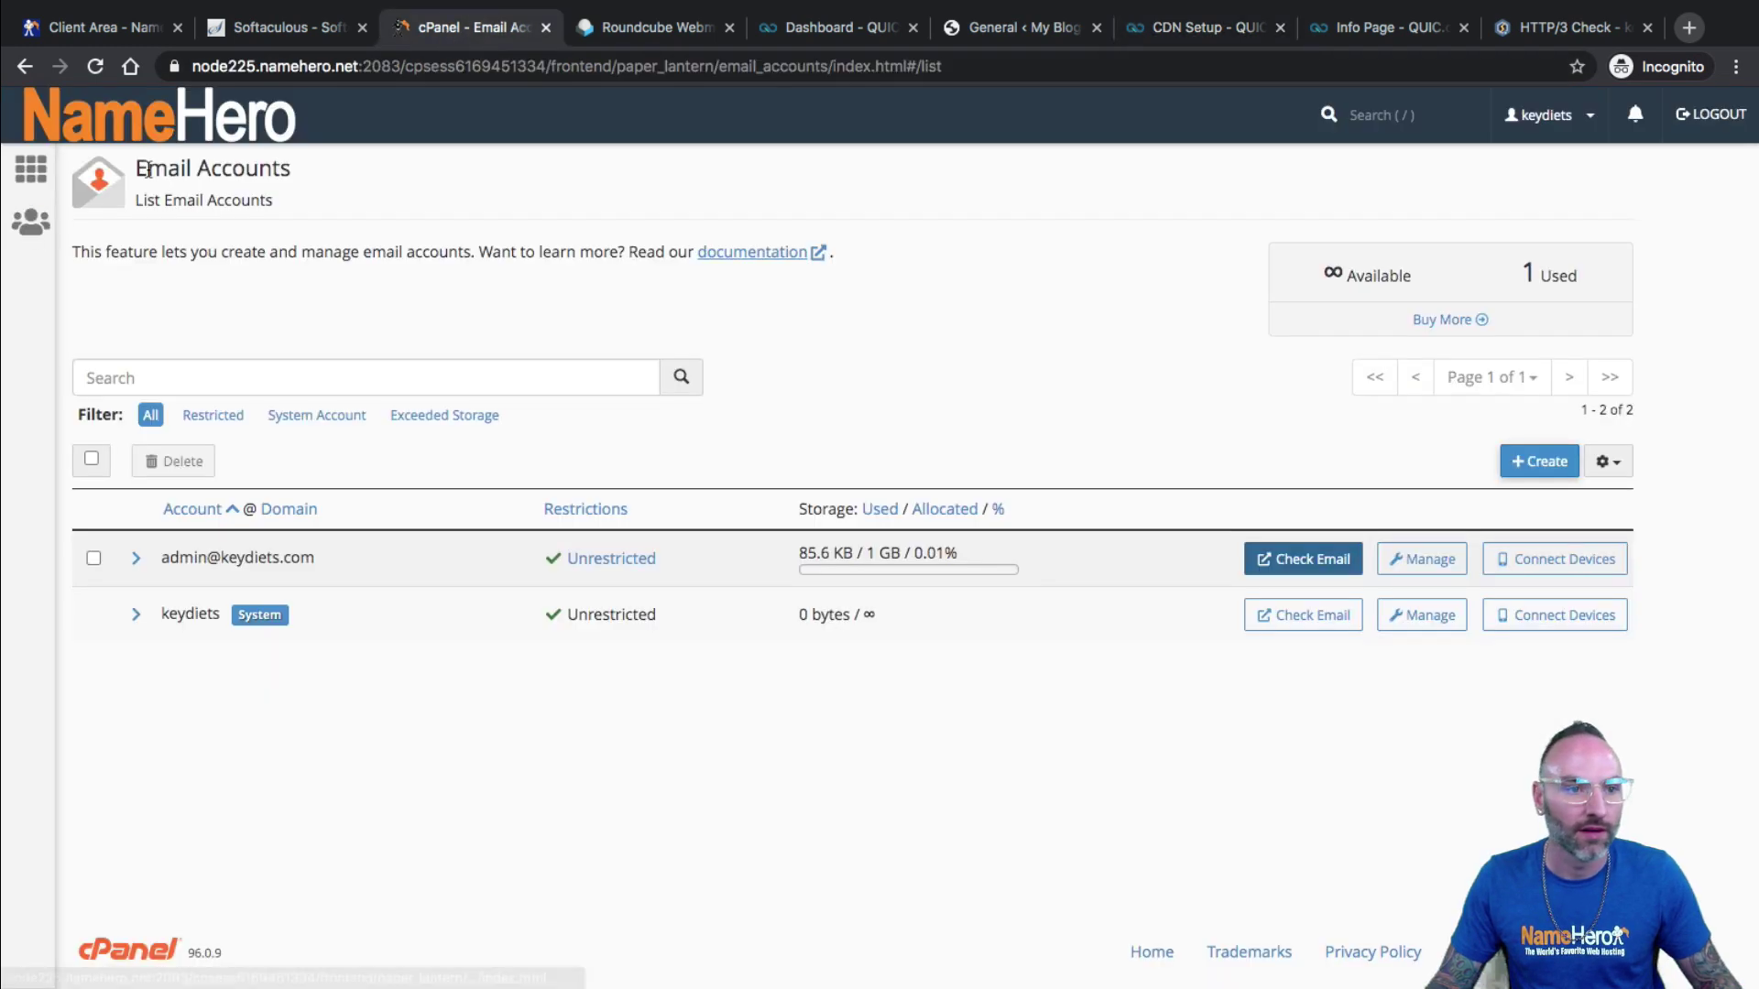
Open the Zone Editor records for keydiets.com via a cPanel search for 'zone'.
{"action": "left_click", "coordinate": [362, 177]}
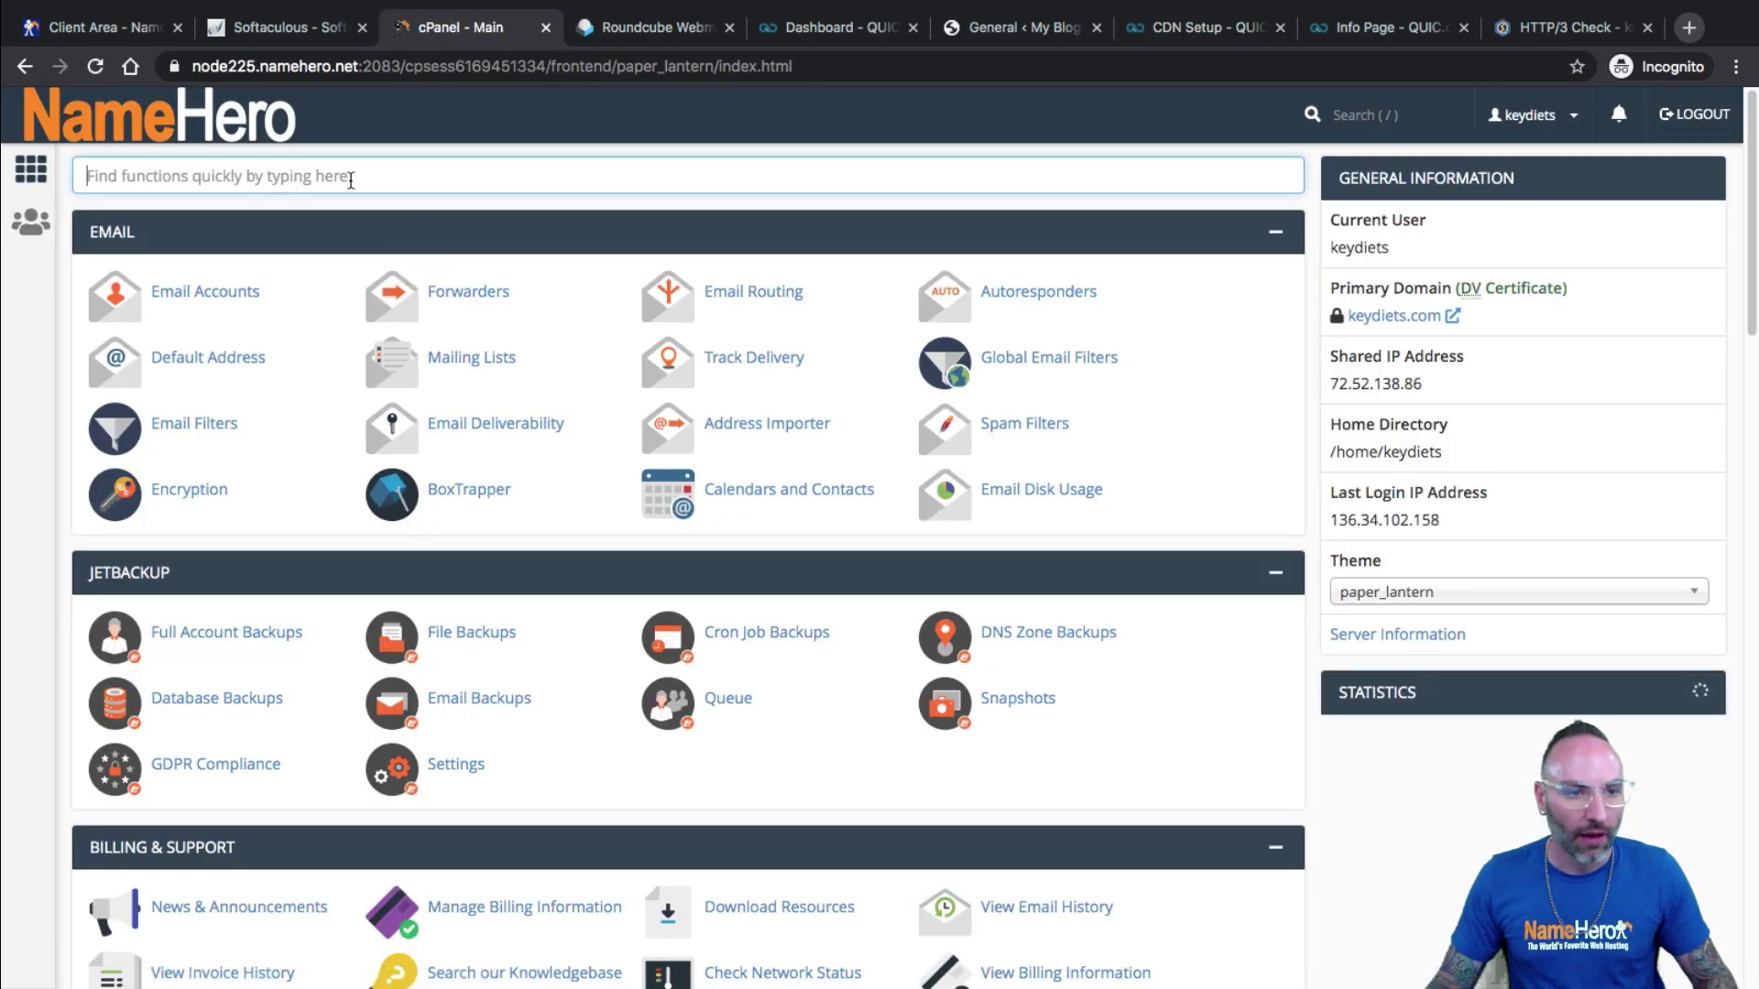
{"action": "type", "text": "zone"}
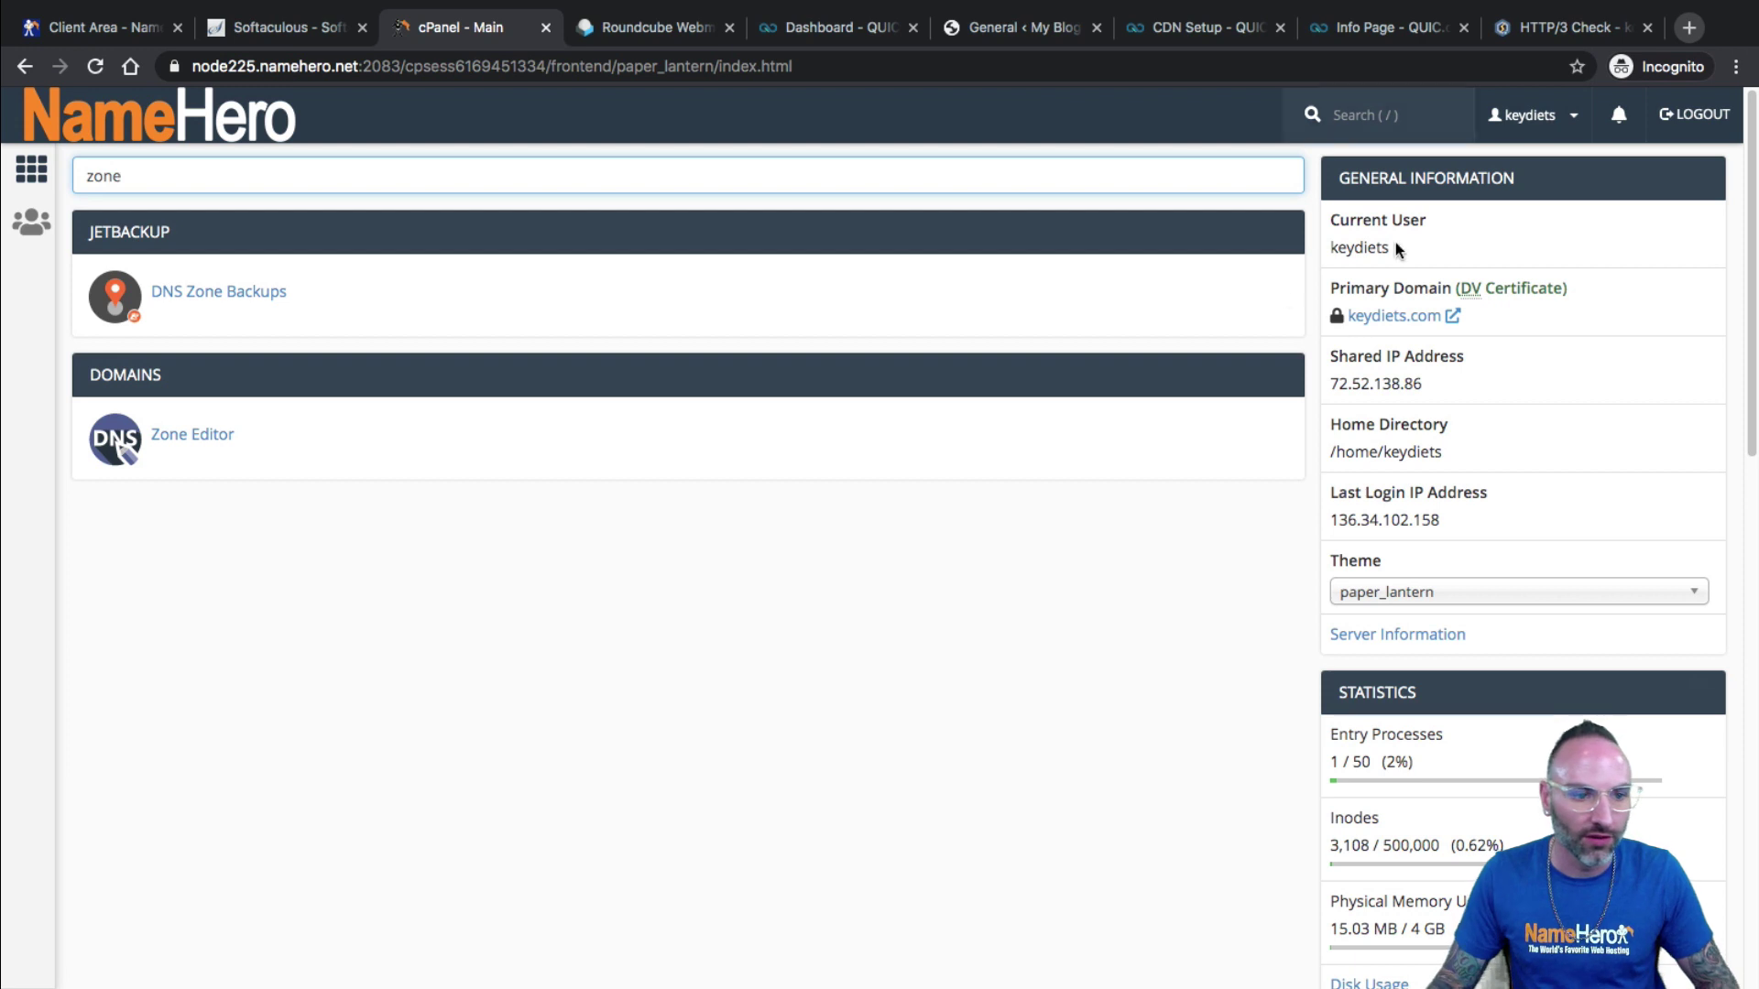
{"action": "left_click", "coordinate": [166, 447]}
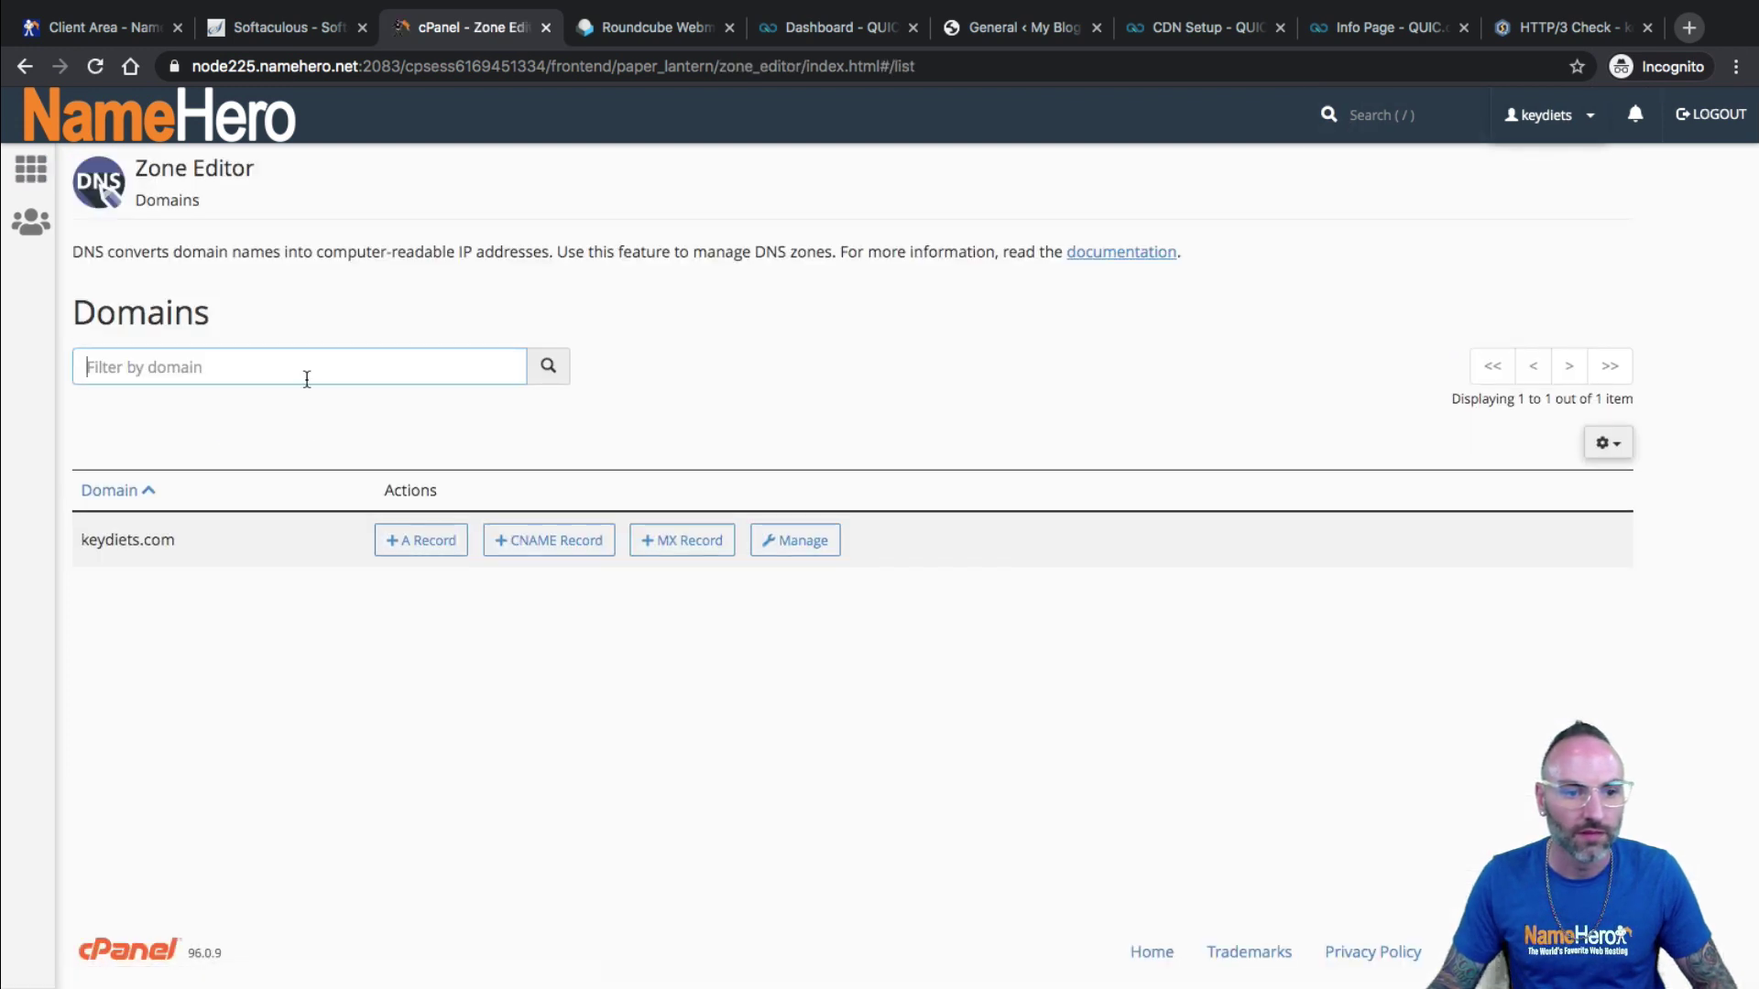
{"action": "left_click", "coordinate": [788, 540]}
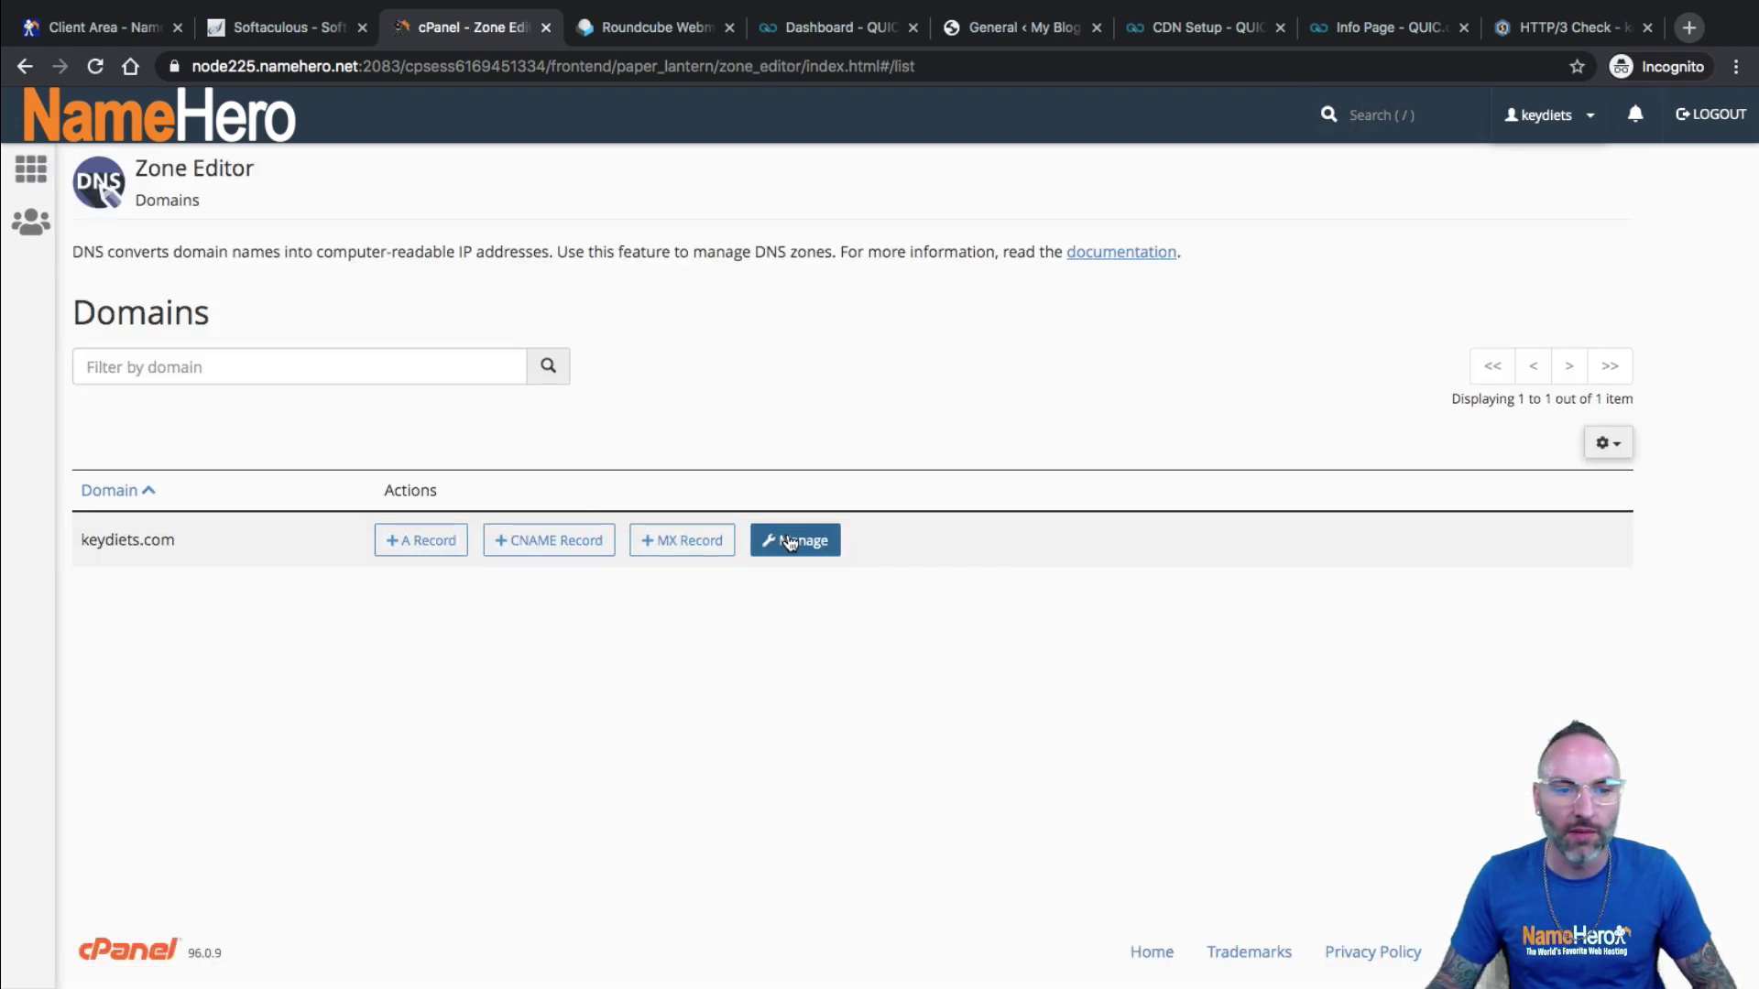
{"action": "scroll", "coordinate": [438, 651], "scroll_direction": "down", "scroll_amount": 1}
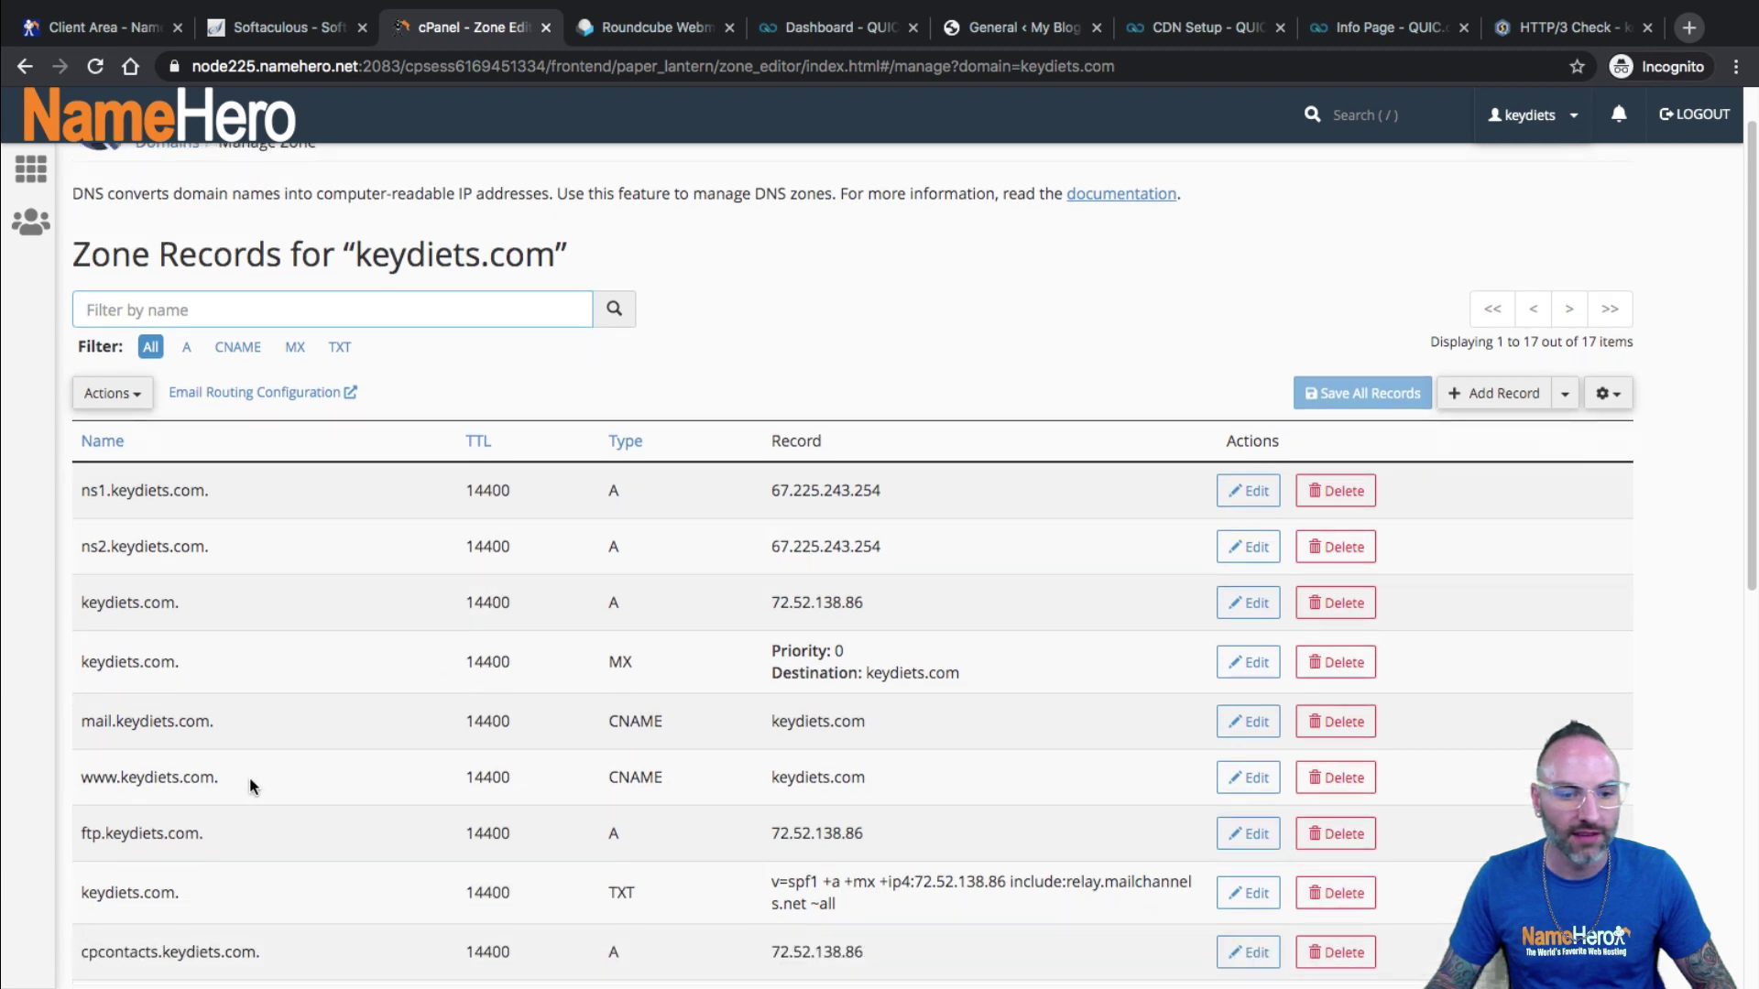
{"action": "left_click_drag", "start_coordinate": [188, 779], "coordinate": [127, 780]}
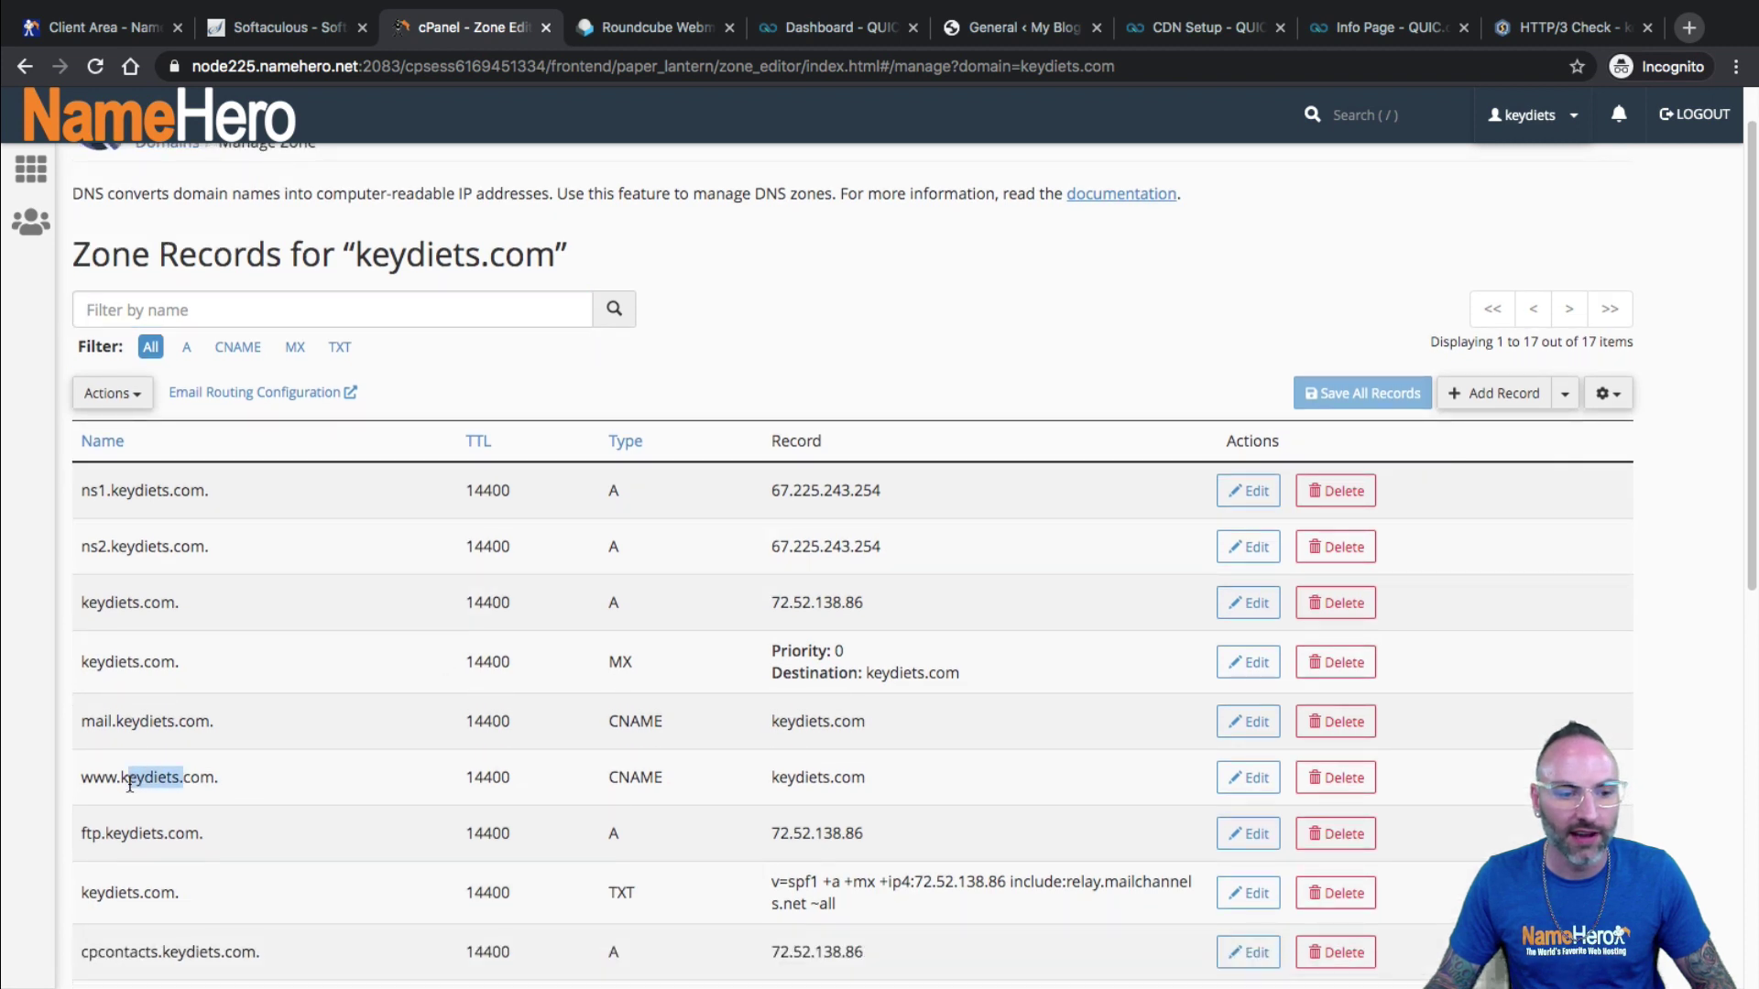
{"action": "left_click", "coordinate": [1247, 778]}
{"action": "left_click_drag", "start_coordinate": [945, 777], "coordinate": [843, 777]}
{"action": "right_click", "coordinate": [870, 778]}
{"action": "left_click", "coordinate": [929, 726]}
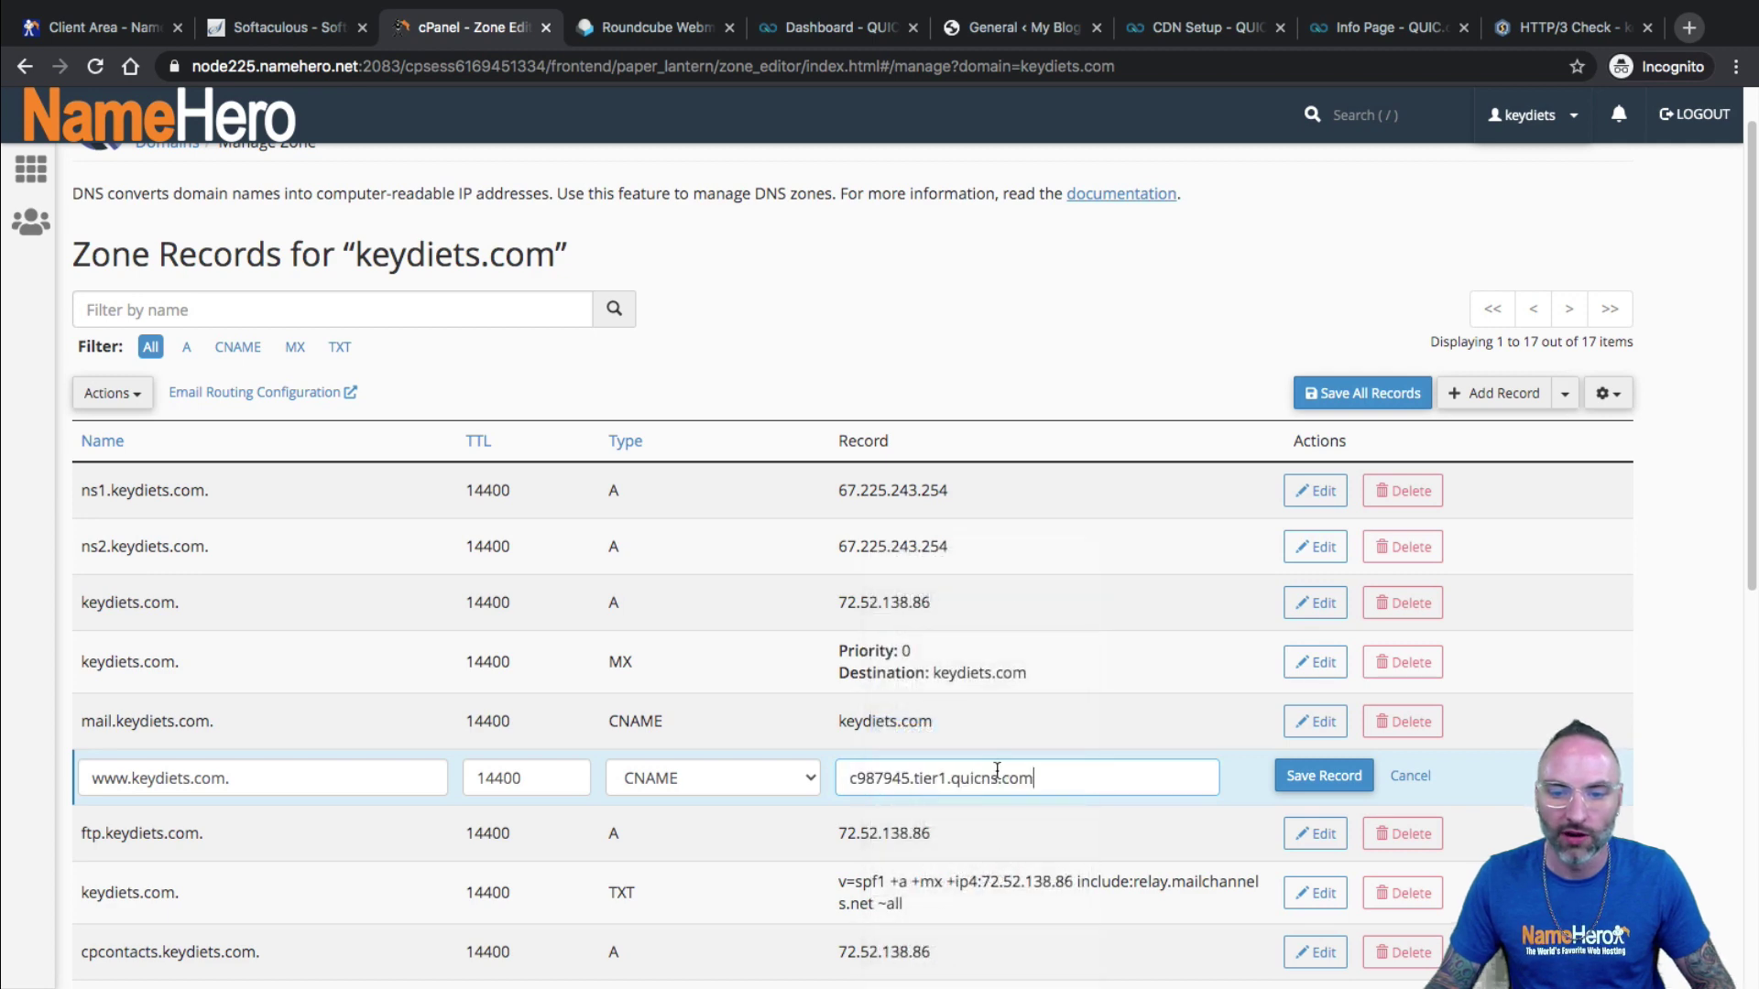
{"action": "left_click", "coordinate": [1323, 776]}
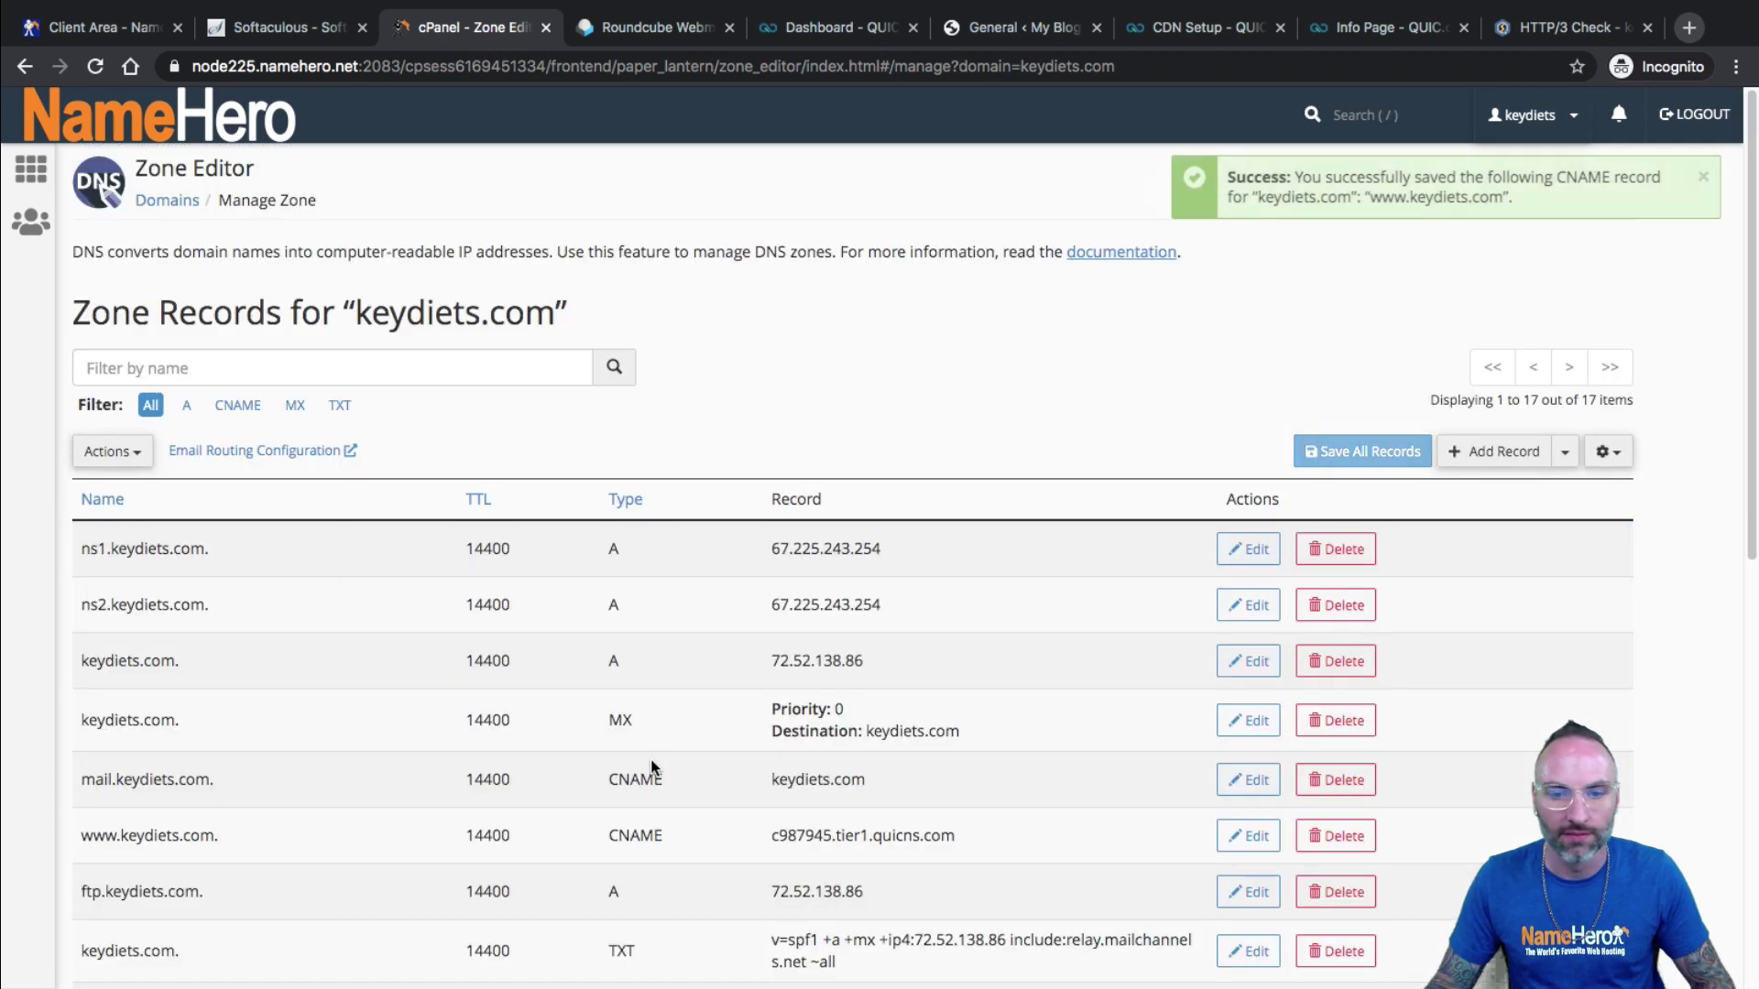
Verify the saved www CNAME record now targets c987945.tier1.quicns.com, then return to QUIC.cloud.
{"action": "scroll", "coordinate": [653, 763], "scroll_direction": "down", "scroll_amount": 1}
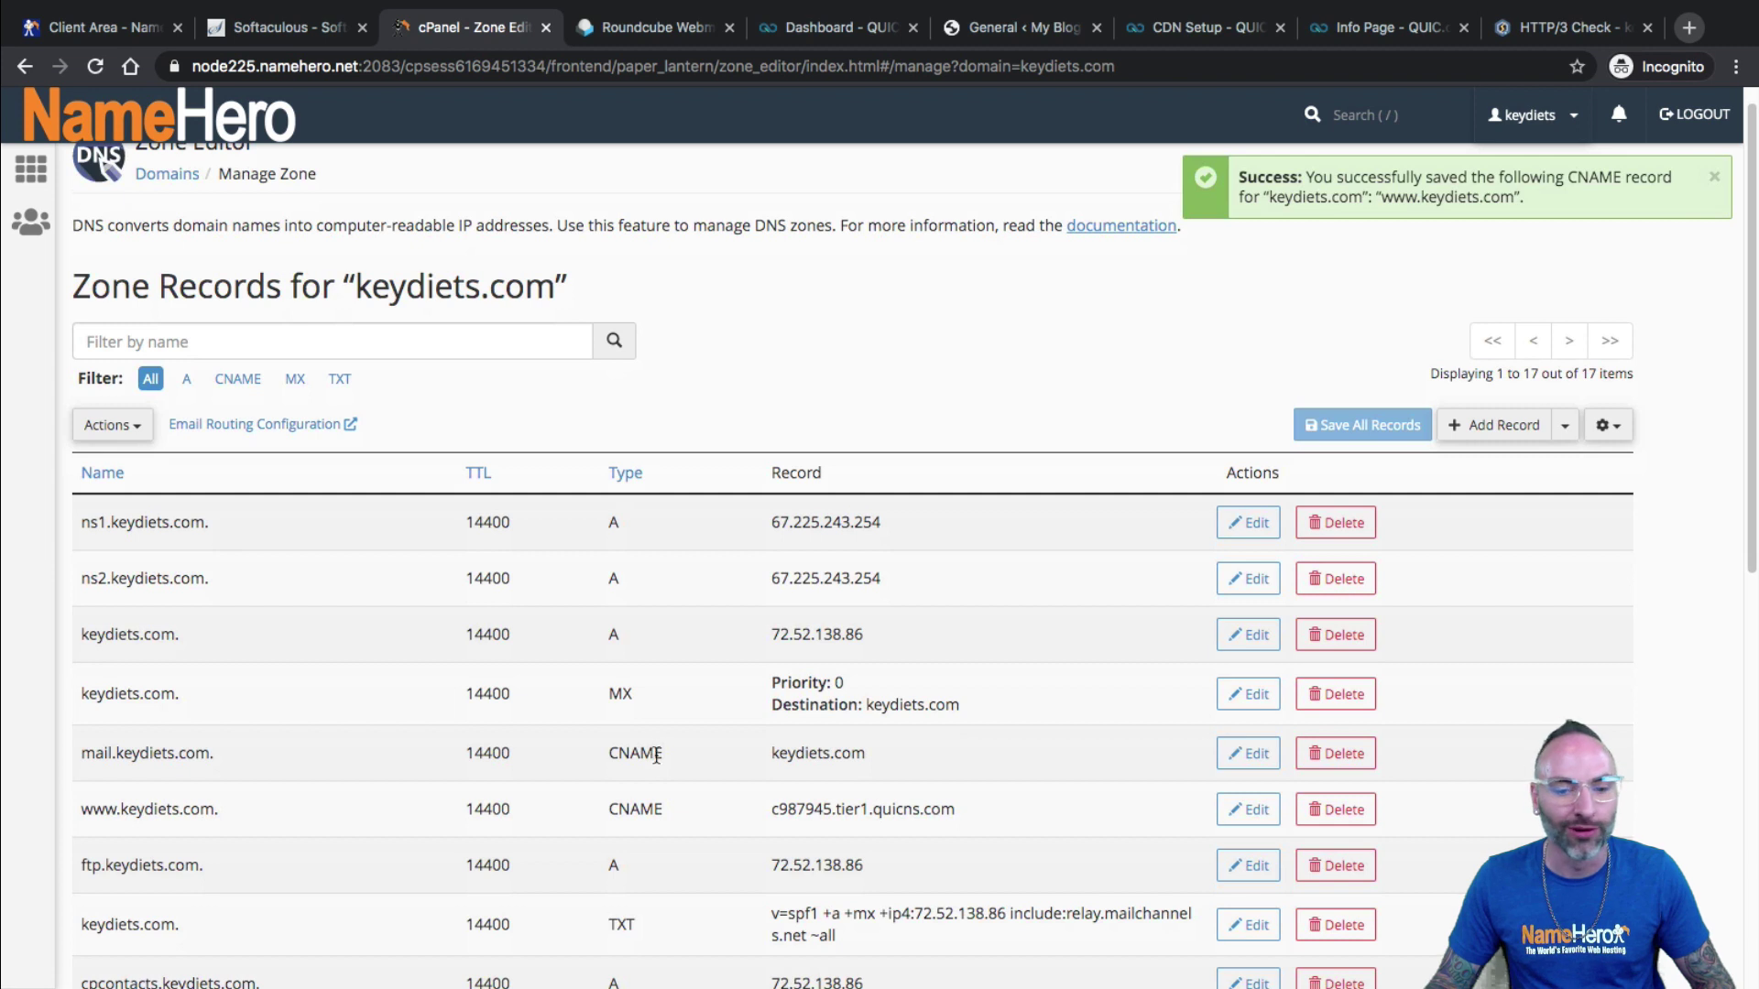
{"action": "scroll", "coordinate": [656, 755], "scroll_direction": "down", "scroll_amount": 1}
{"action": "left_click_drag", "start_coordinate": [81, 790], "coordinate": [224, 792]}
{"action": "left_click_drag", "start_coordinate": [778, 788], "coordinate": [974, 790]}
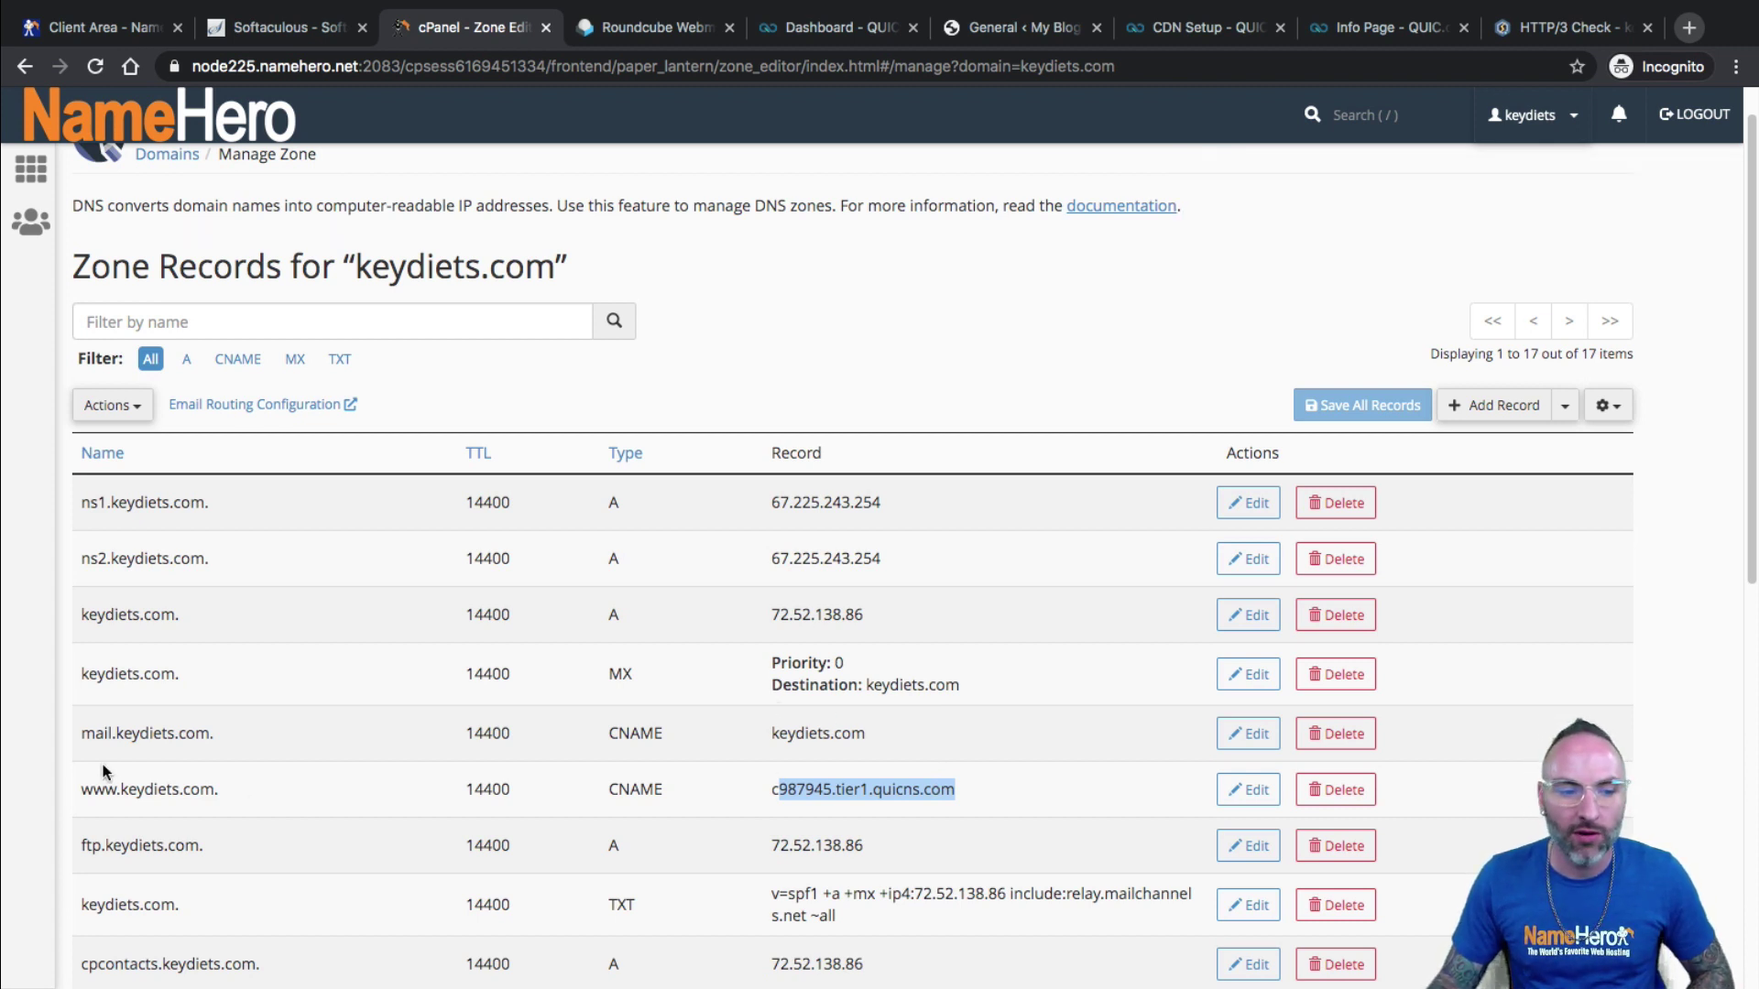
{"action": "left_click", "coordinate": [110, 793]}
{"action": "left_click_drag", "start_coordinate": [110, 793], "coordinate": [214, 788]}
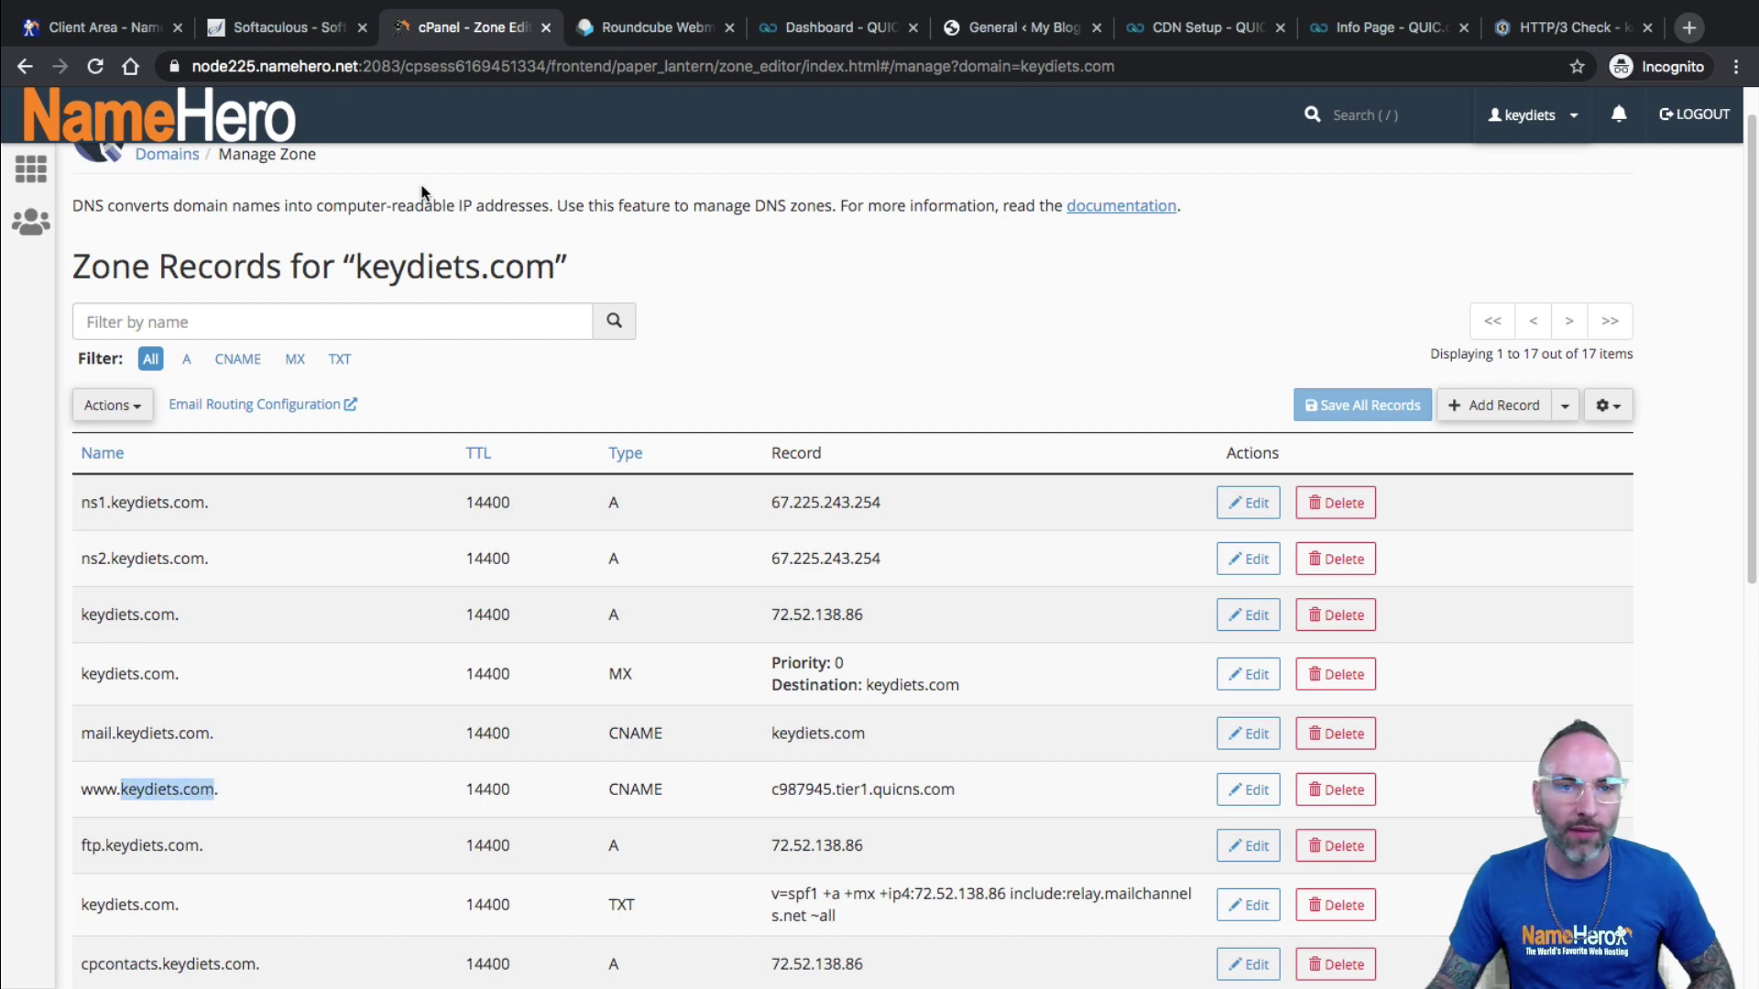
{"action": "left_click", "coordinate": [851, 29]}
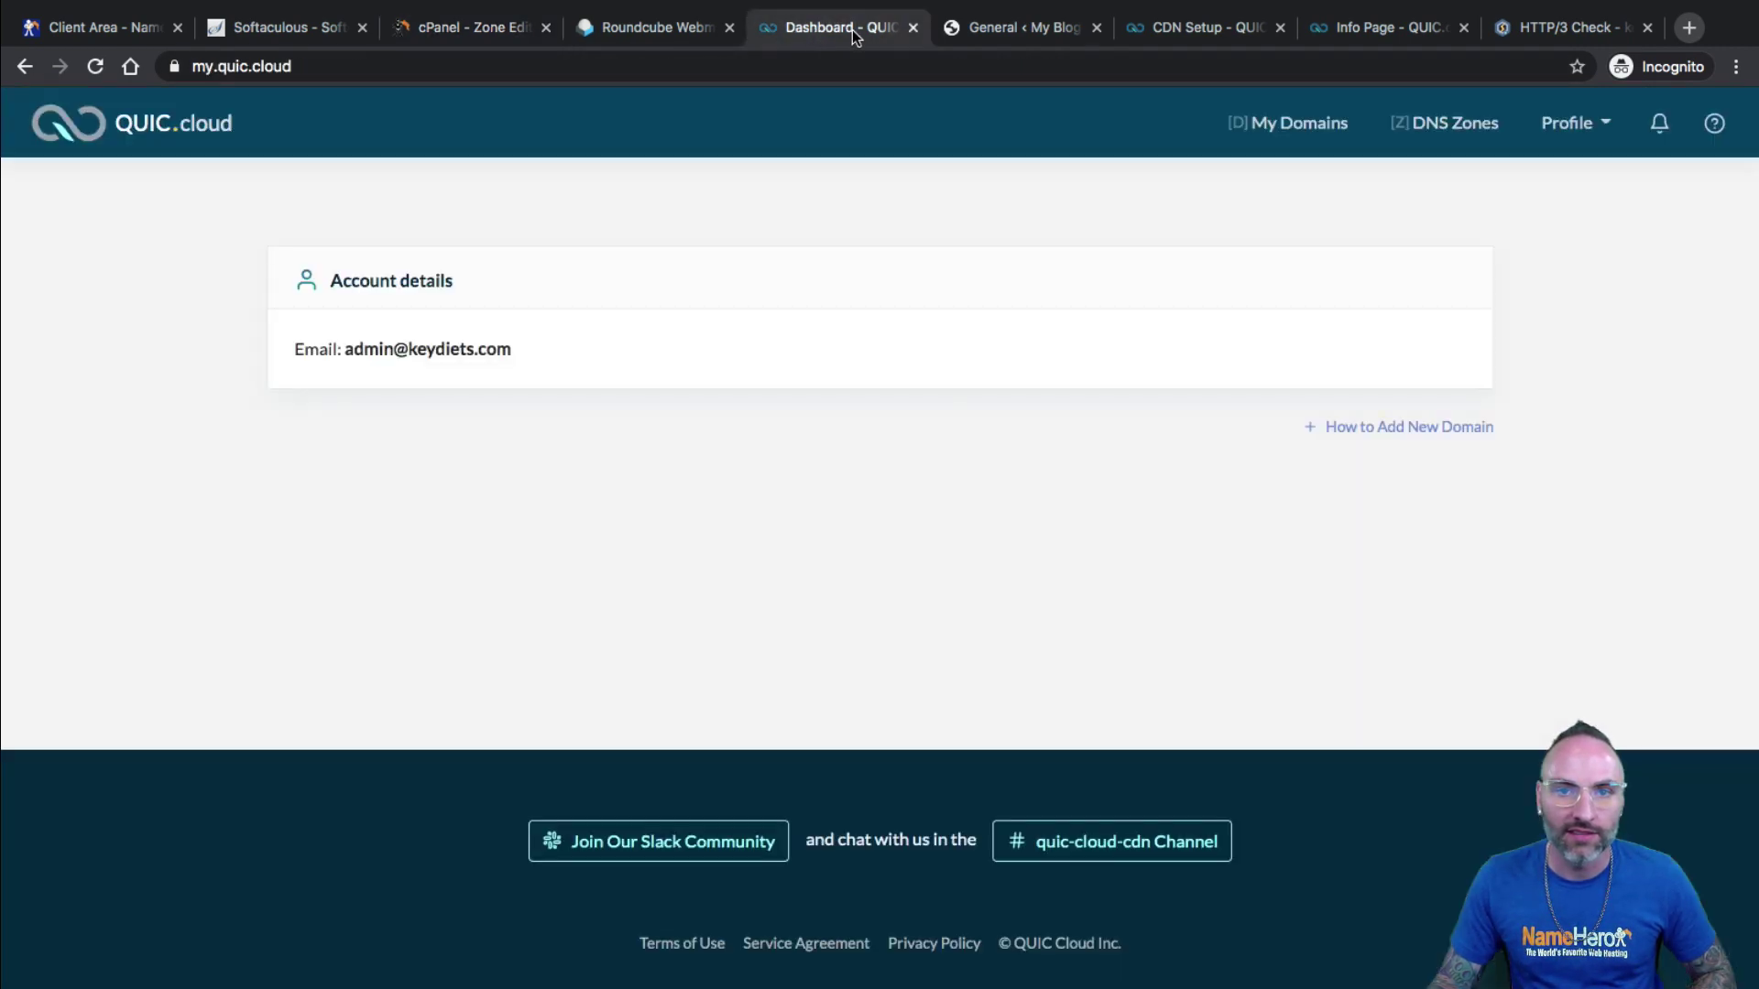
Open WordPress General Settings in a new tab from the admin sidebar.
{"action": "left_click", "coordinate": [975, 28]}
{"action": "scroll", "coordinate": [65, 724], "scroll_direction": "down", "scroll_amount": 1}
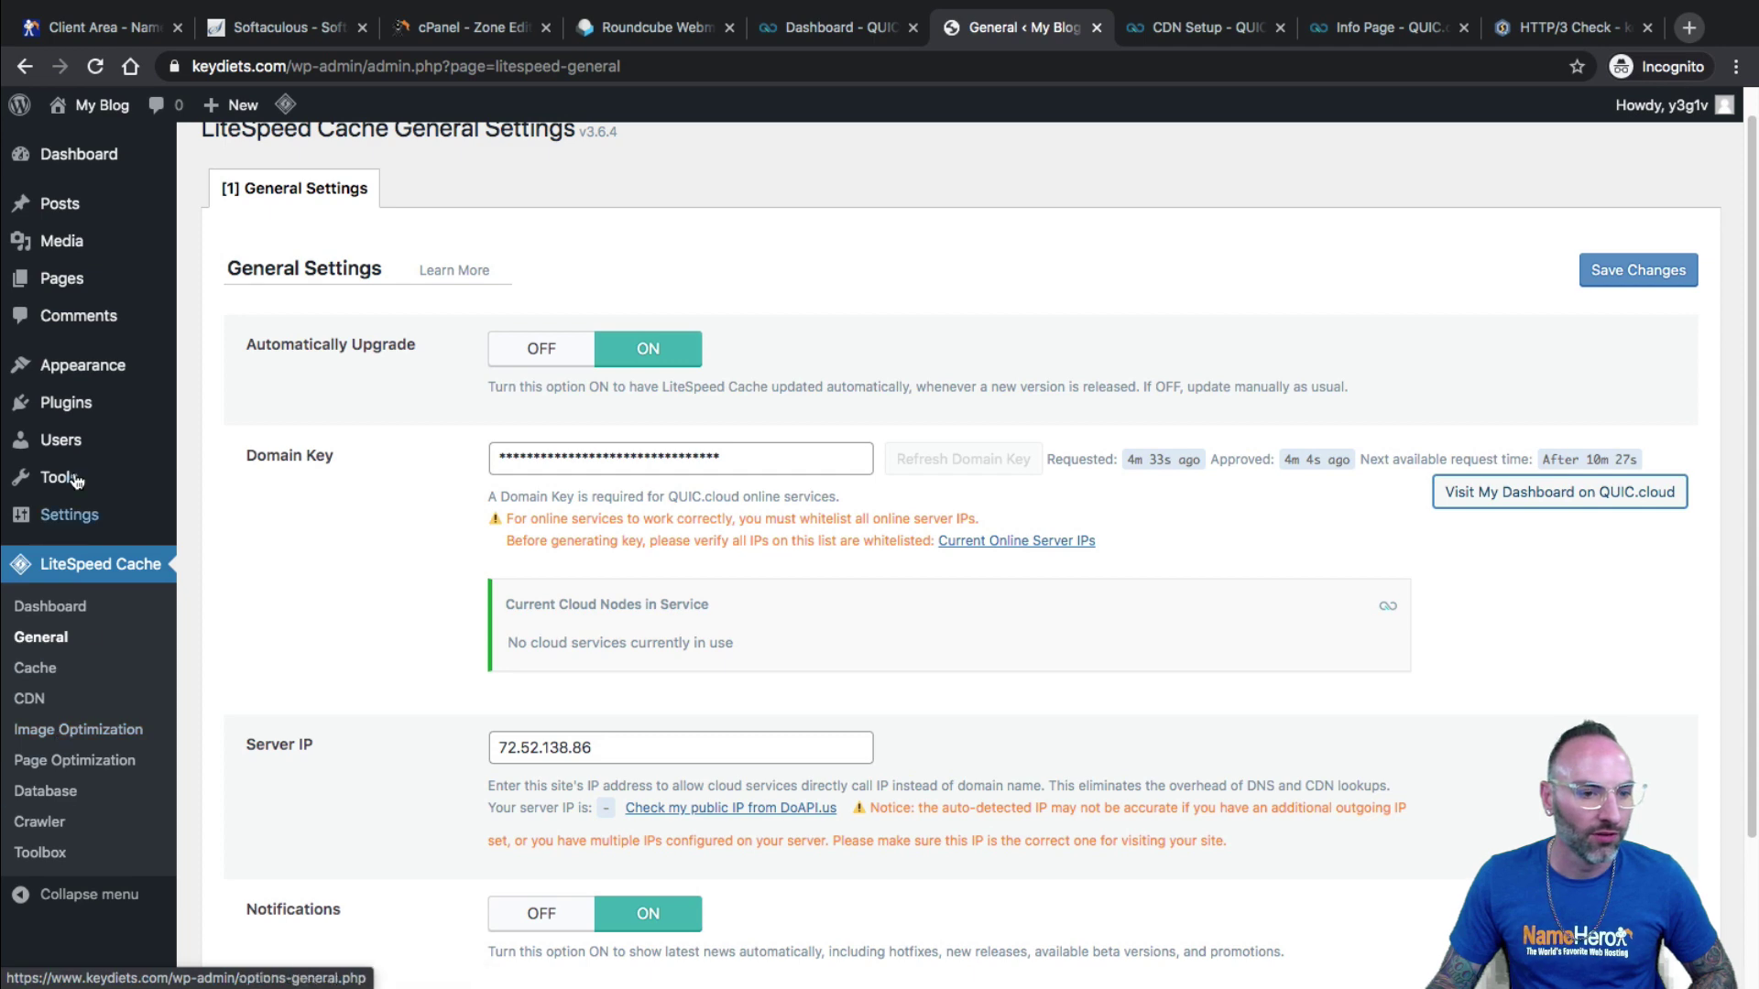
{"action": "middle_click", "coordinate": [219, 515]}
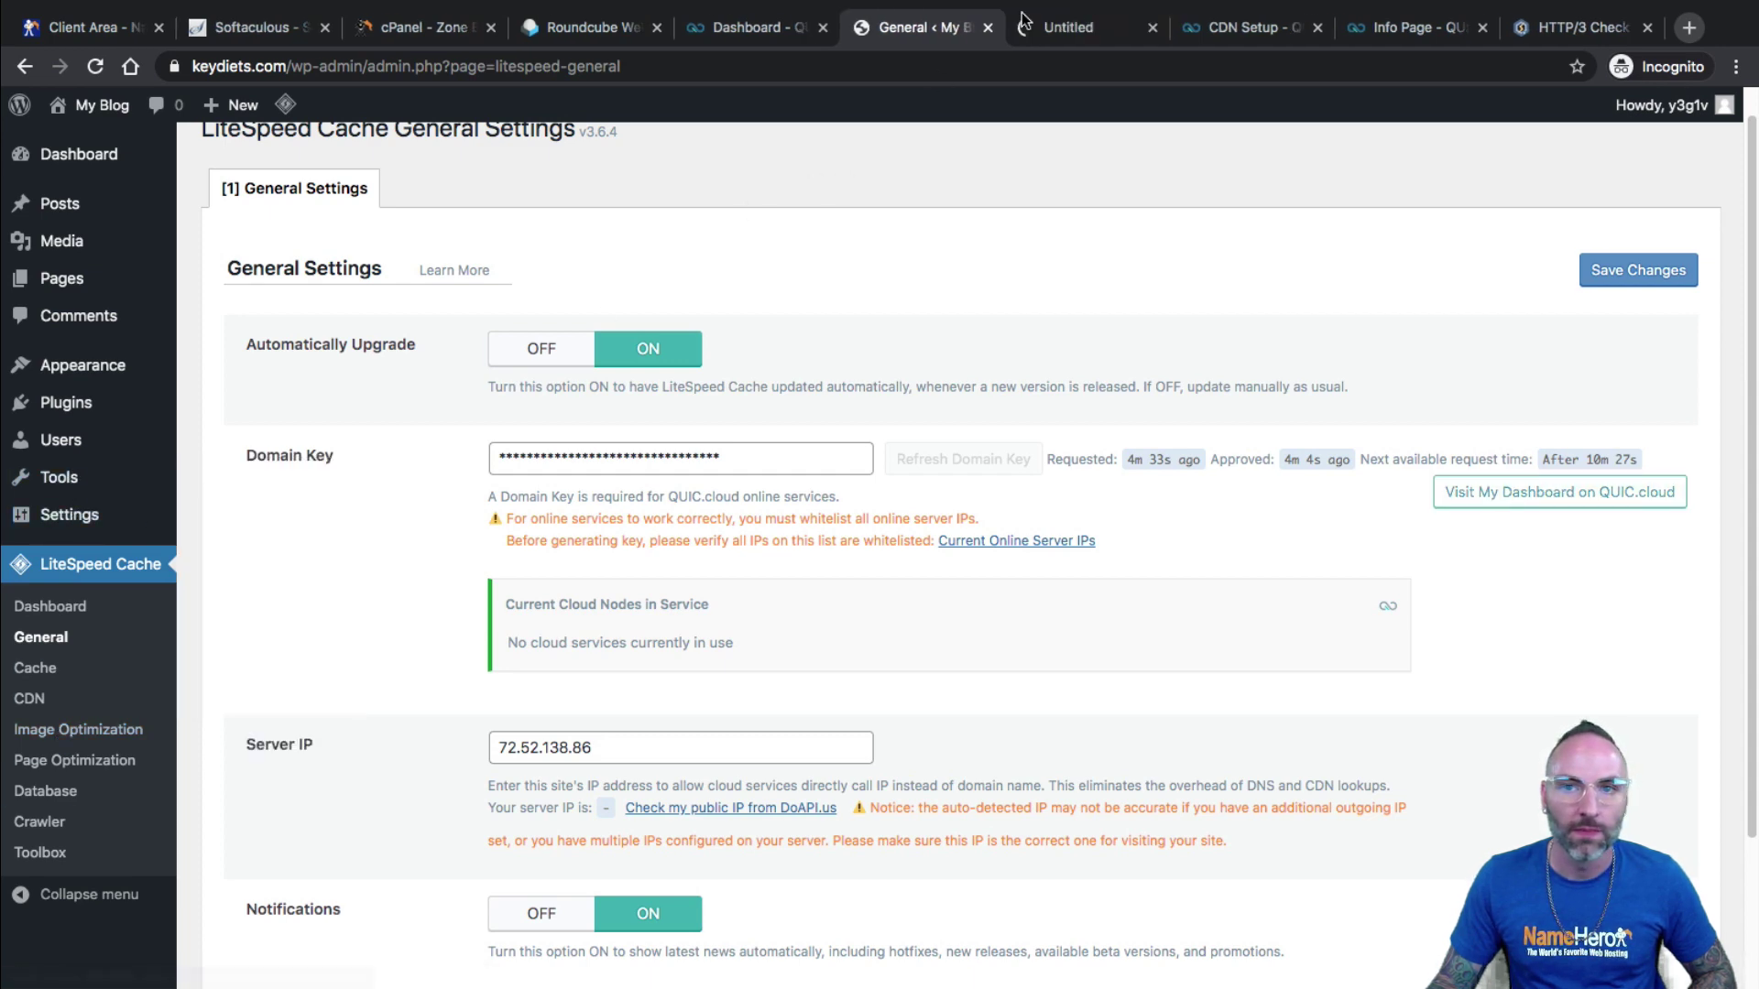
{"action": "left_click", "coordinate": [1053, 28]}
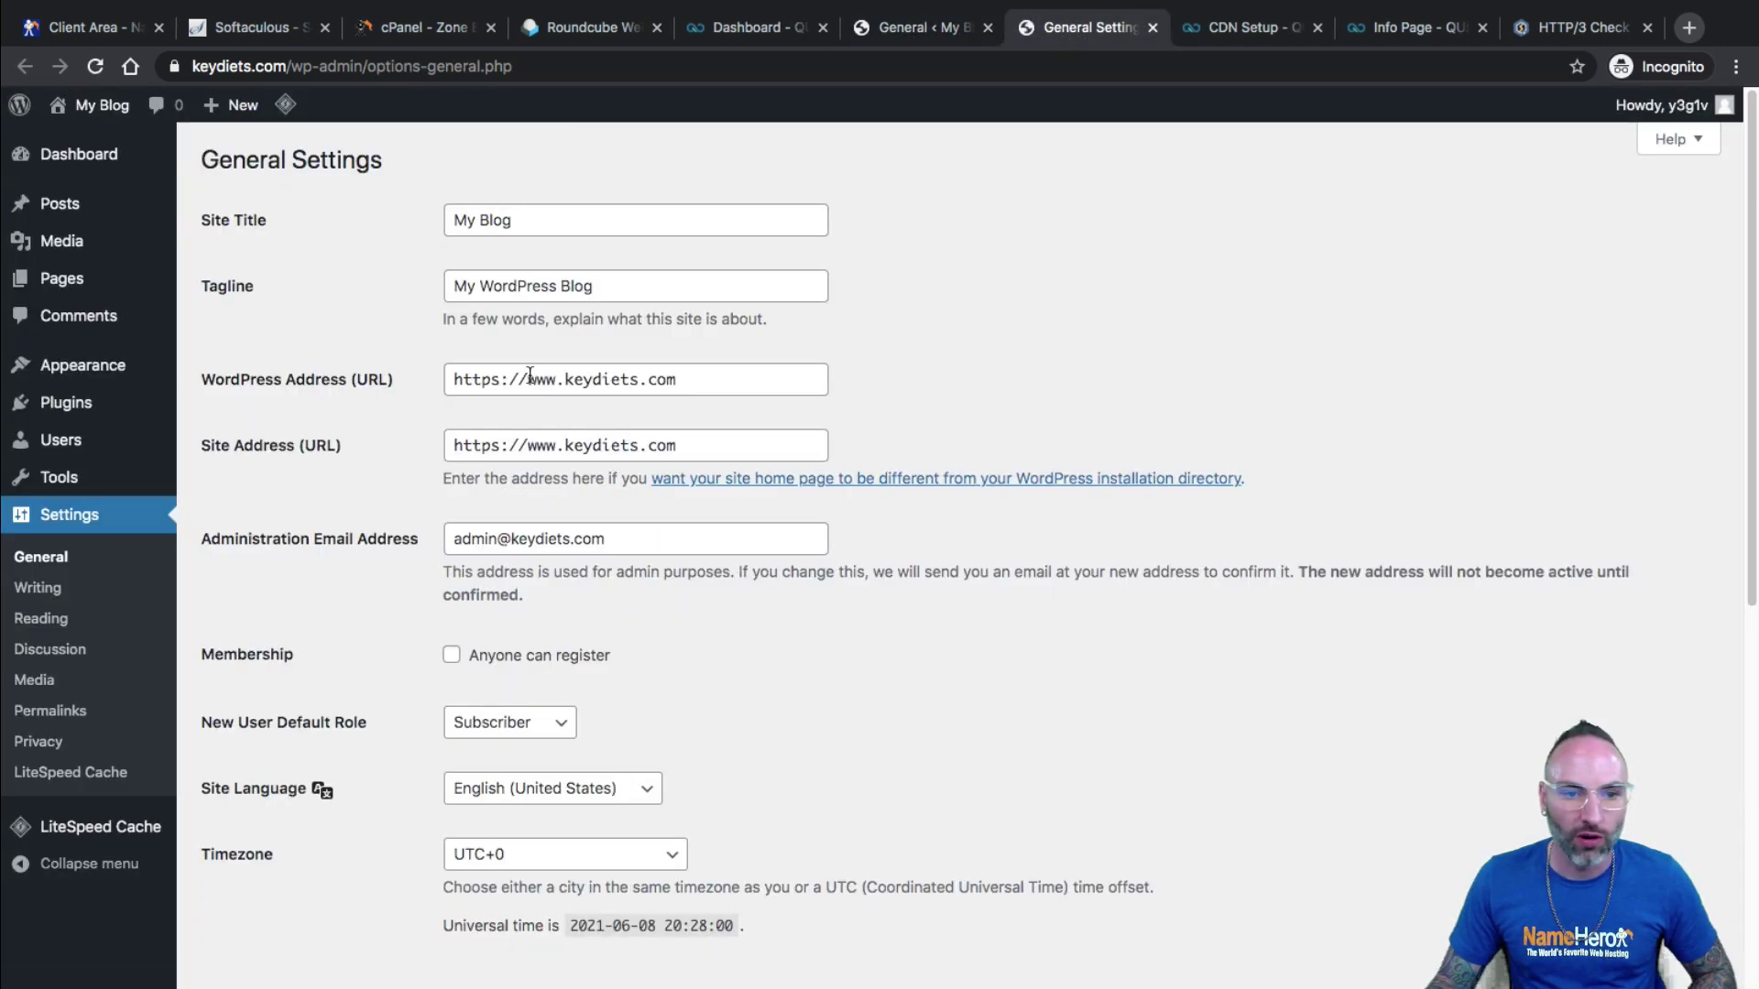
{"action": "left_click_drag", "start_coordinate": [530, 375], "coordinate": [680, 379]}
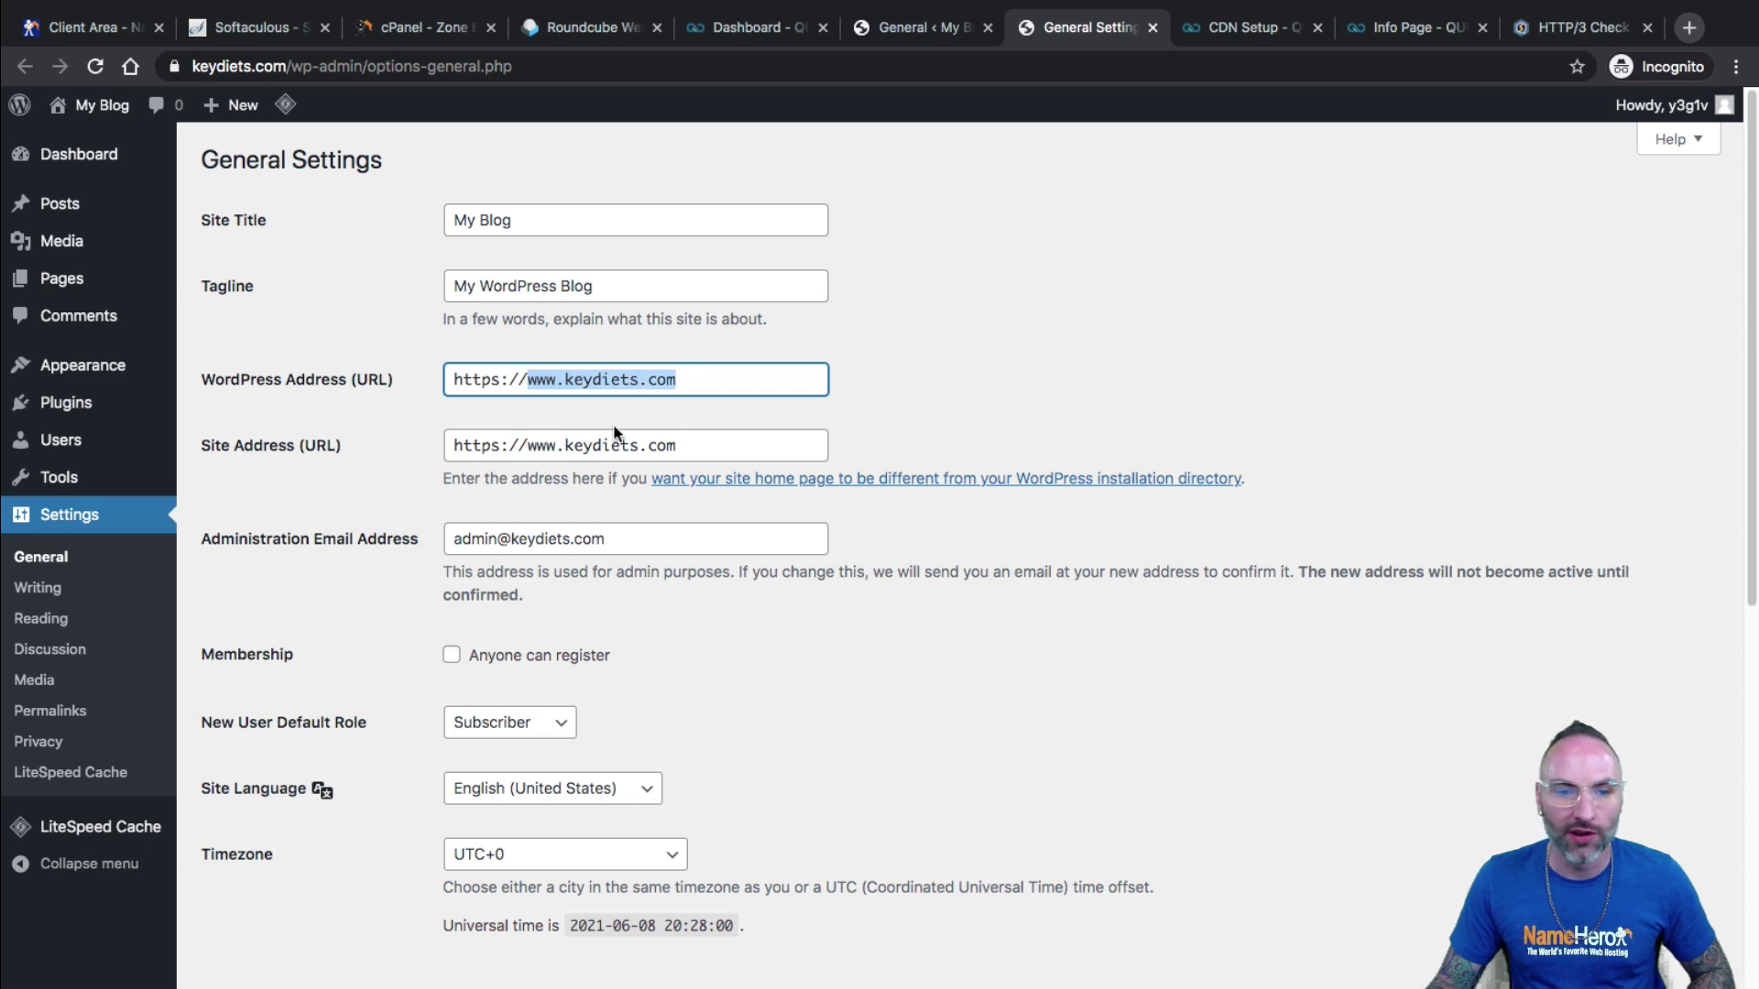
{"action": "mouse_move", "coordinate": [529, 445]}
{"action": "left_mouse_down"}
{"action": "mouse_move", "coordinate": [680, 445]}
{"action": "mouse_move", "coordinate": [528, 445]}
{"action": "left_mouse_up"}
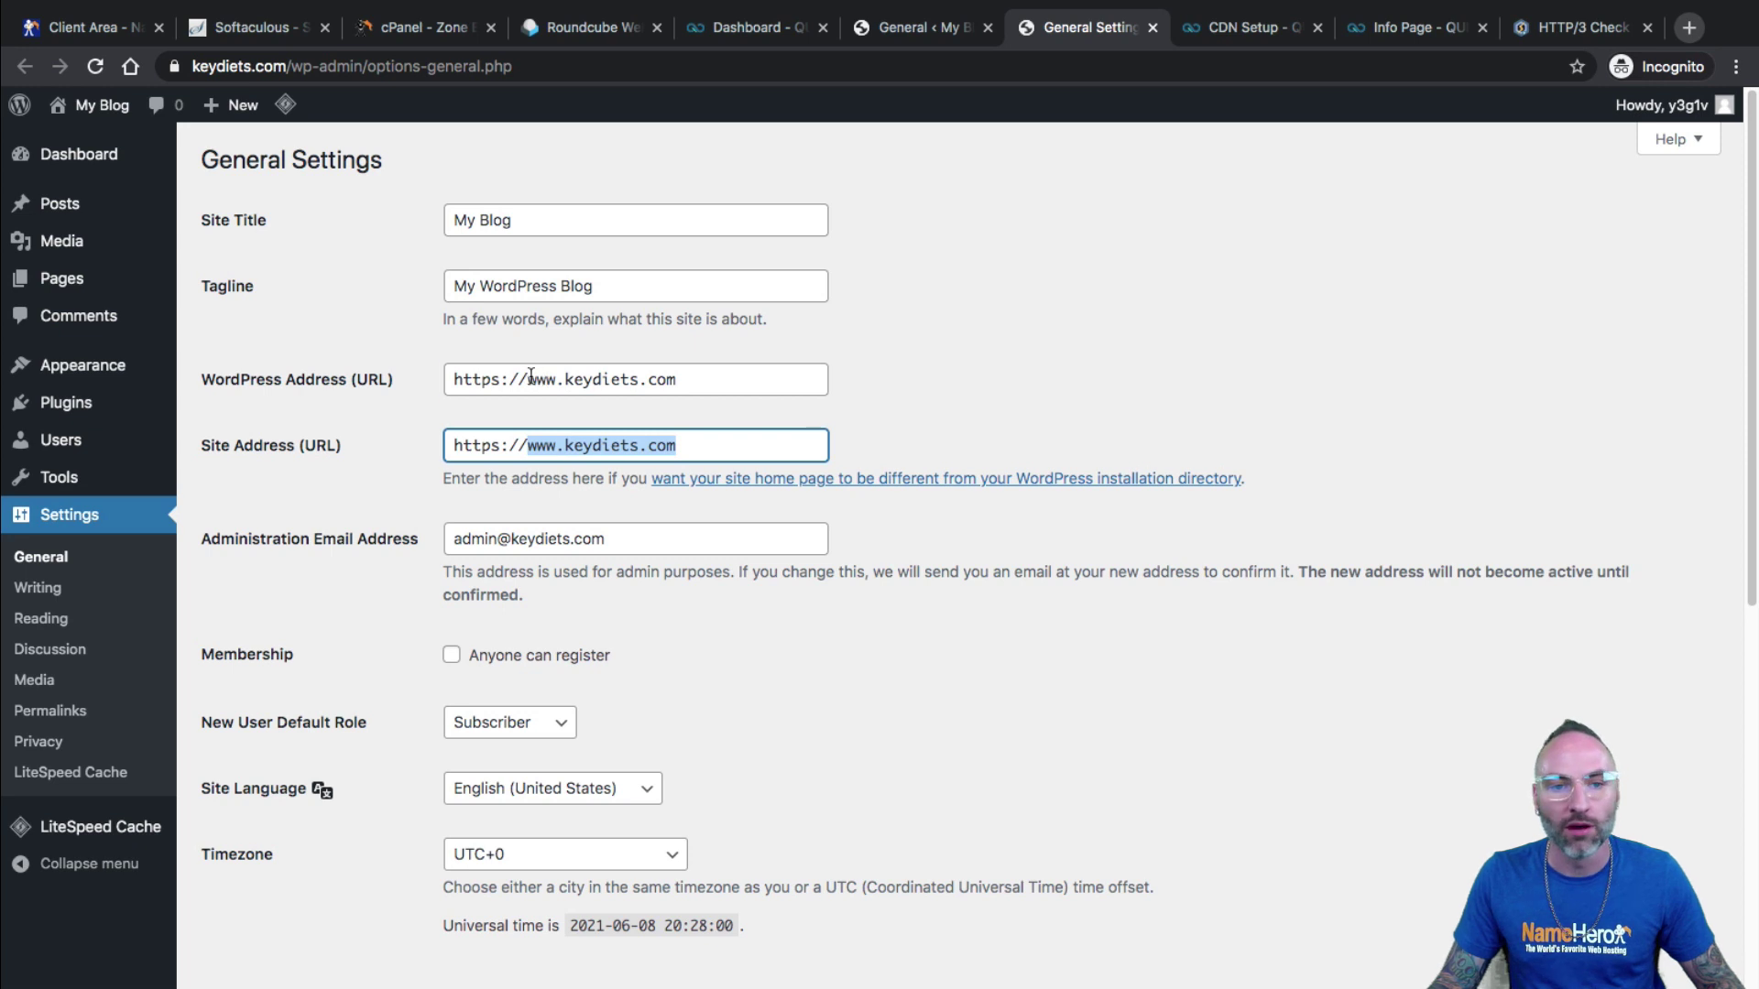
{"action": "left_click_drag", "start_coordinate": [530, 379], "coordinate": [548, 380]}
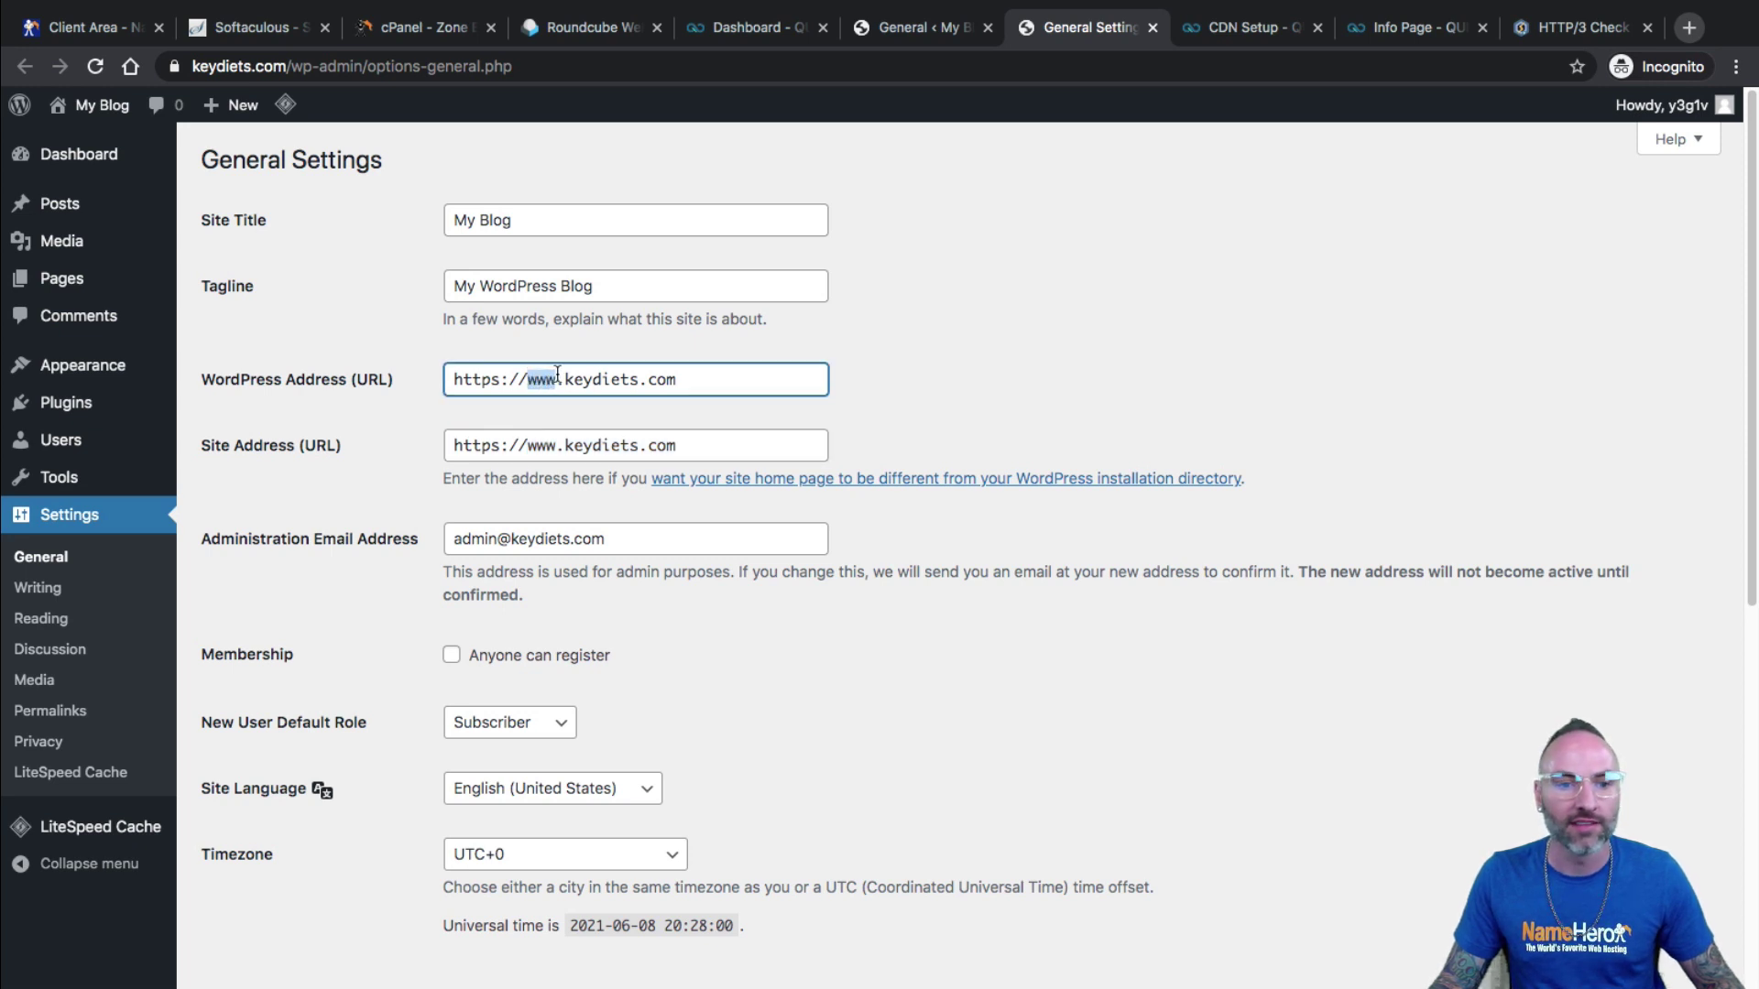
{"action": "left_click_drag", "start_coordinate": [620, 379], "coordinate": [657, 383]}
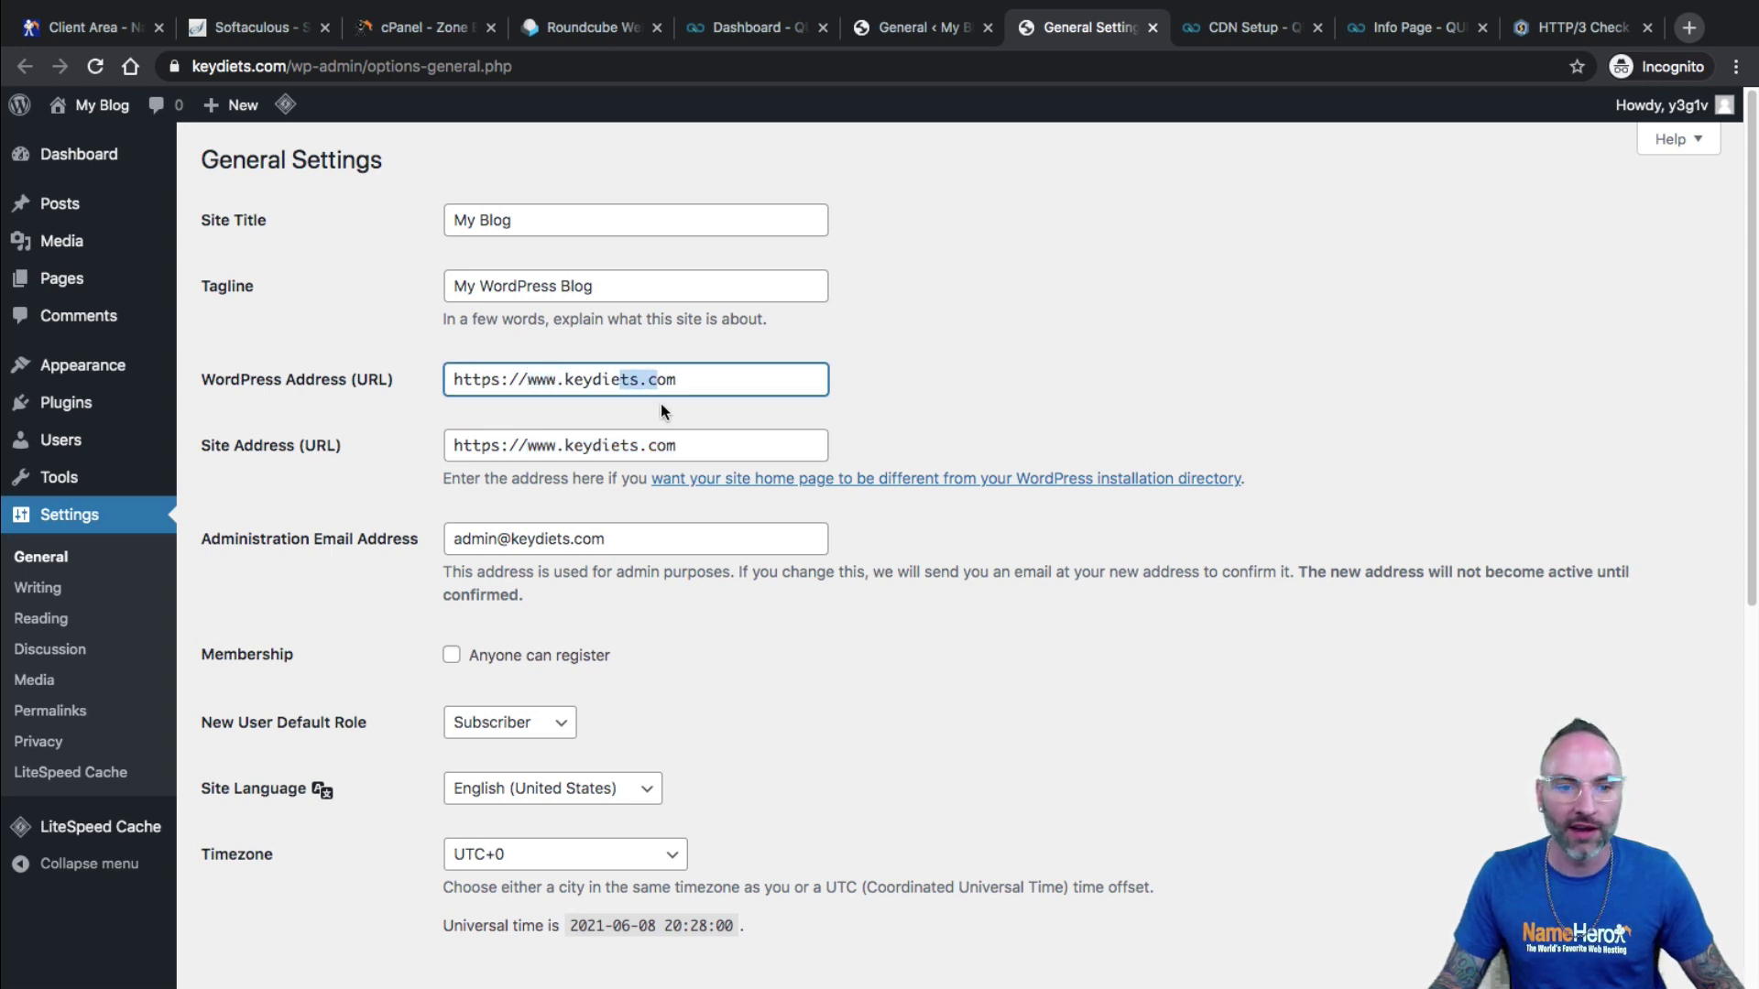
{"action": "left_click", "coordinate": [559, 379]}
{"action": "scroll", "coordinate": [900, 817], "scroll_direction": "down", "scroll_amount": 5}
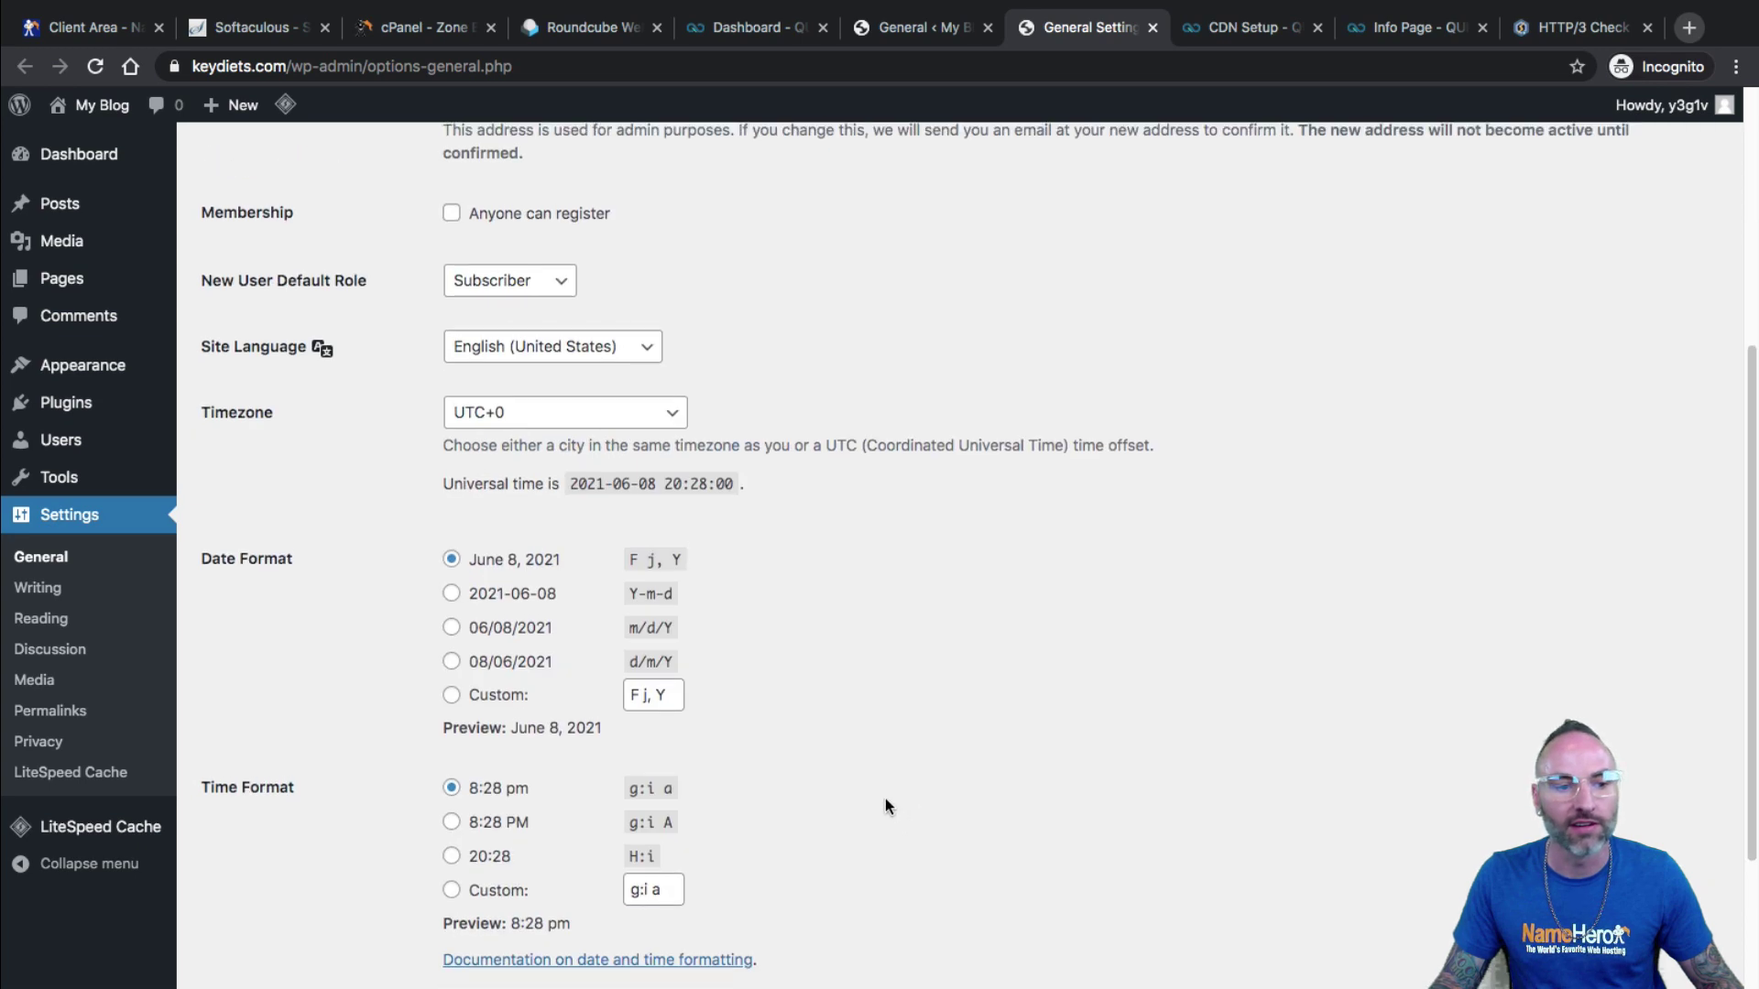
{"action": "scroll", "coordinate": [889, 806], "scroll_direction": "up", "scroll_amount": 2}
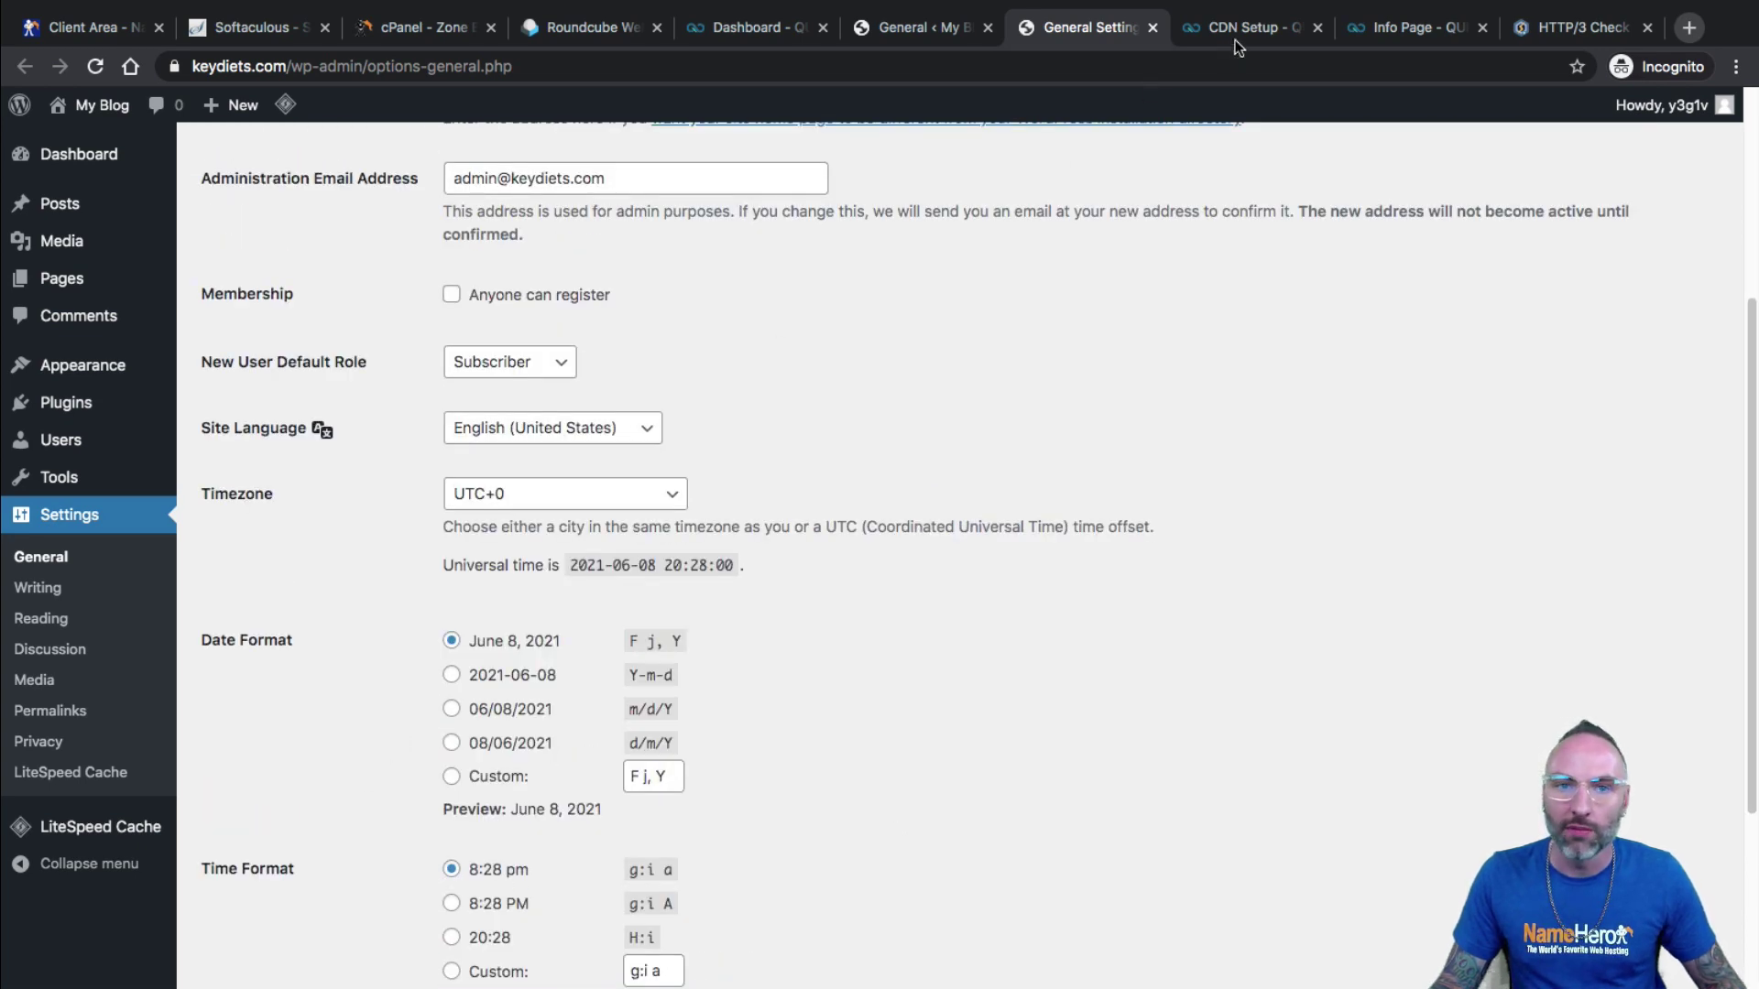
{"action": "left_click", "coordinate": [1242, 30]}
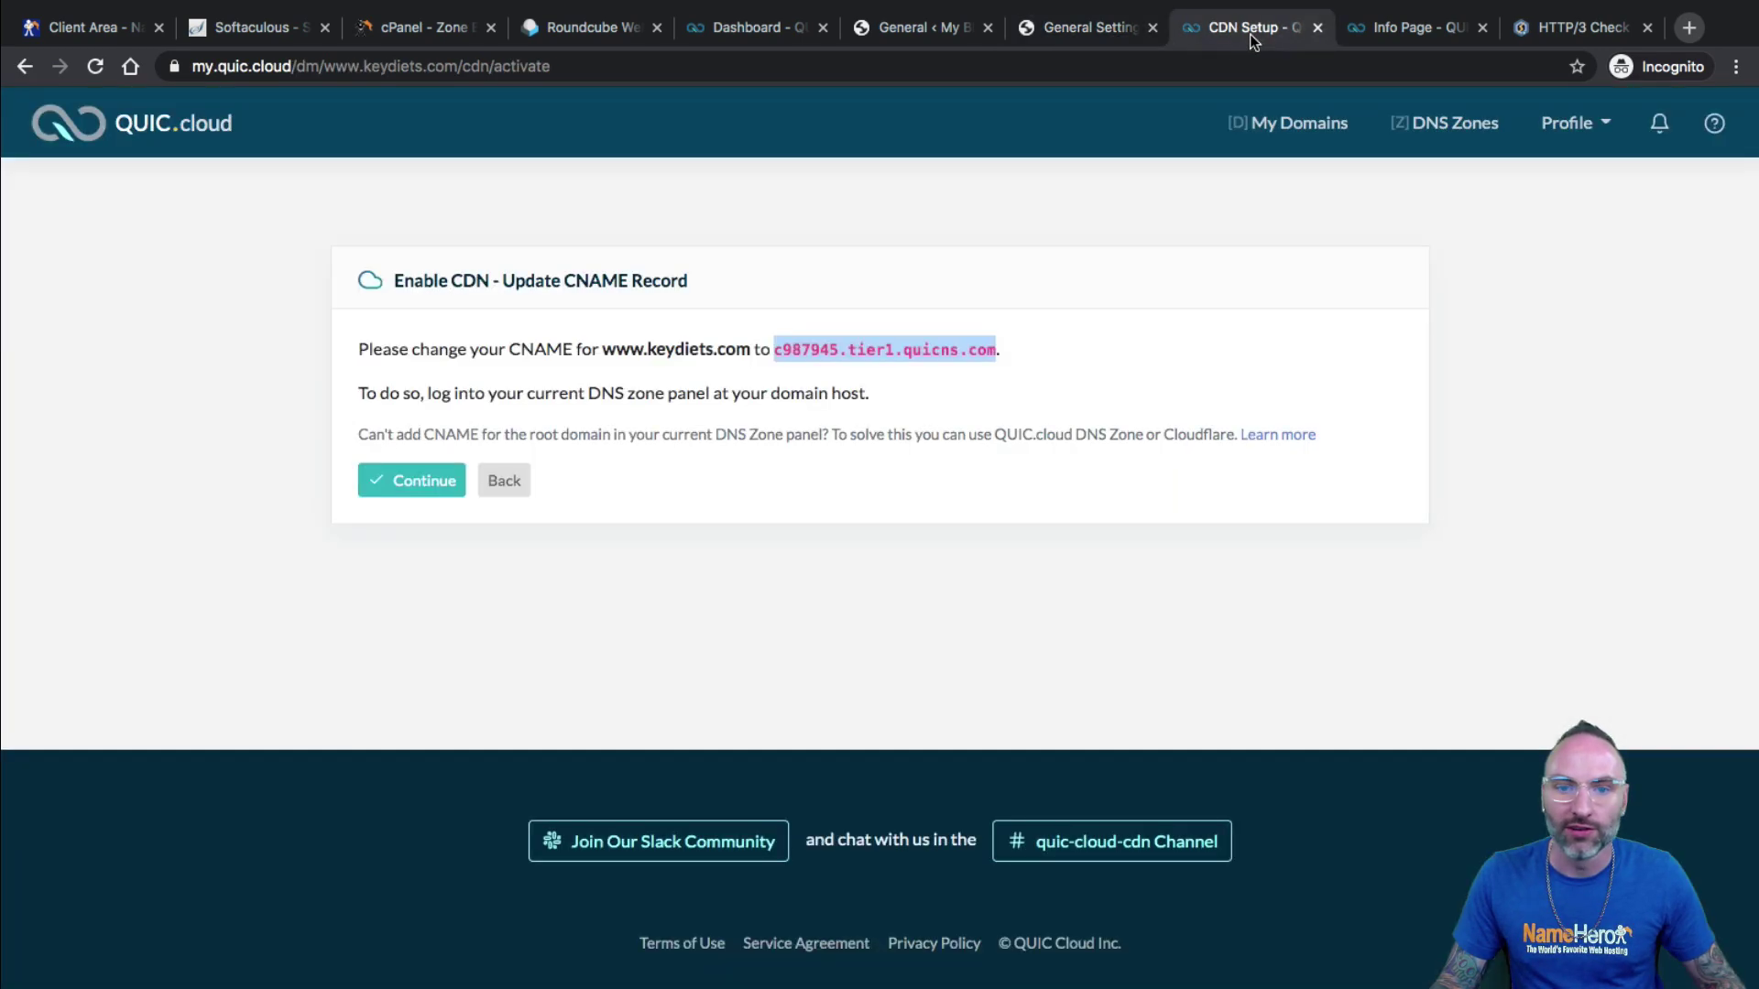
Continue to CDN settings and review the Bypass CDN and www/non-www mapping notes.
{"action": "left_click", "coordinate": [413, 484]}
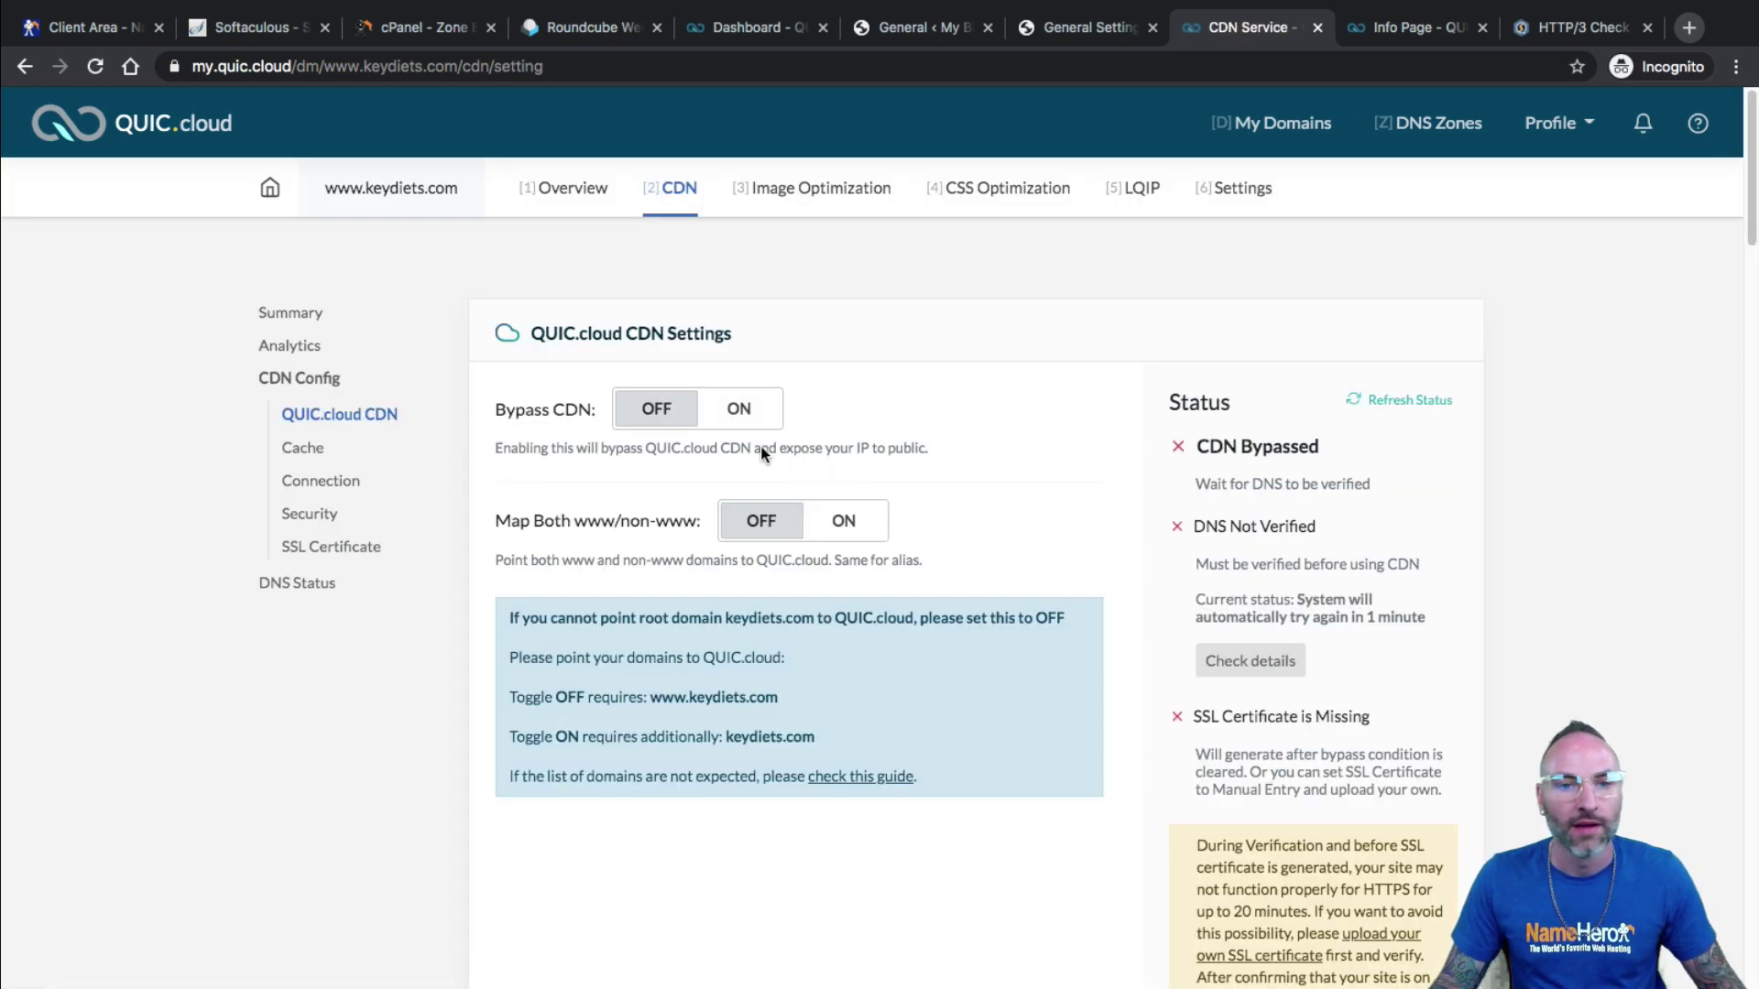
{"action": "left_click_drag", "start_coordinate": [534, 414], "coordinate": [627, 449]}
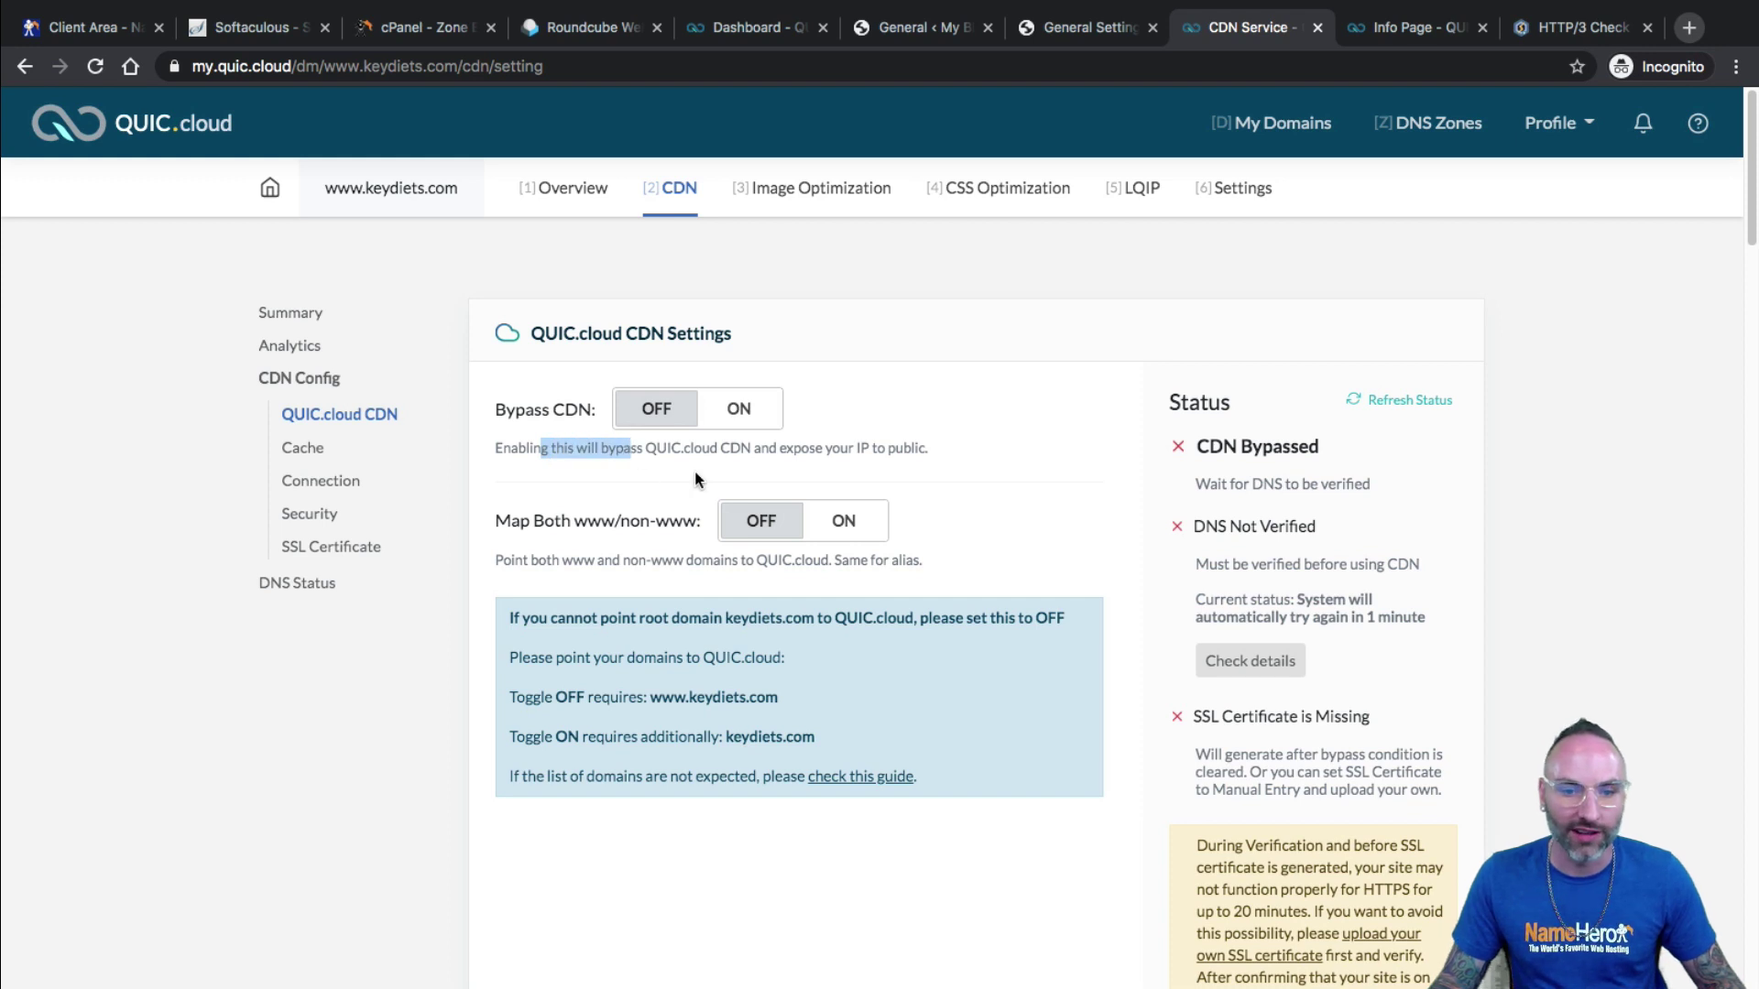
{"action": "left_click_drag", "start_coordinate": [756, 448], "coordinate": [914, 458]}
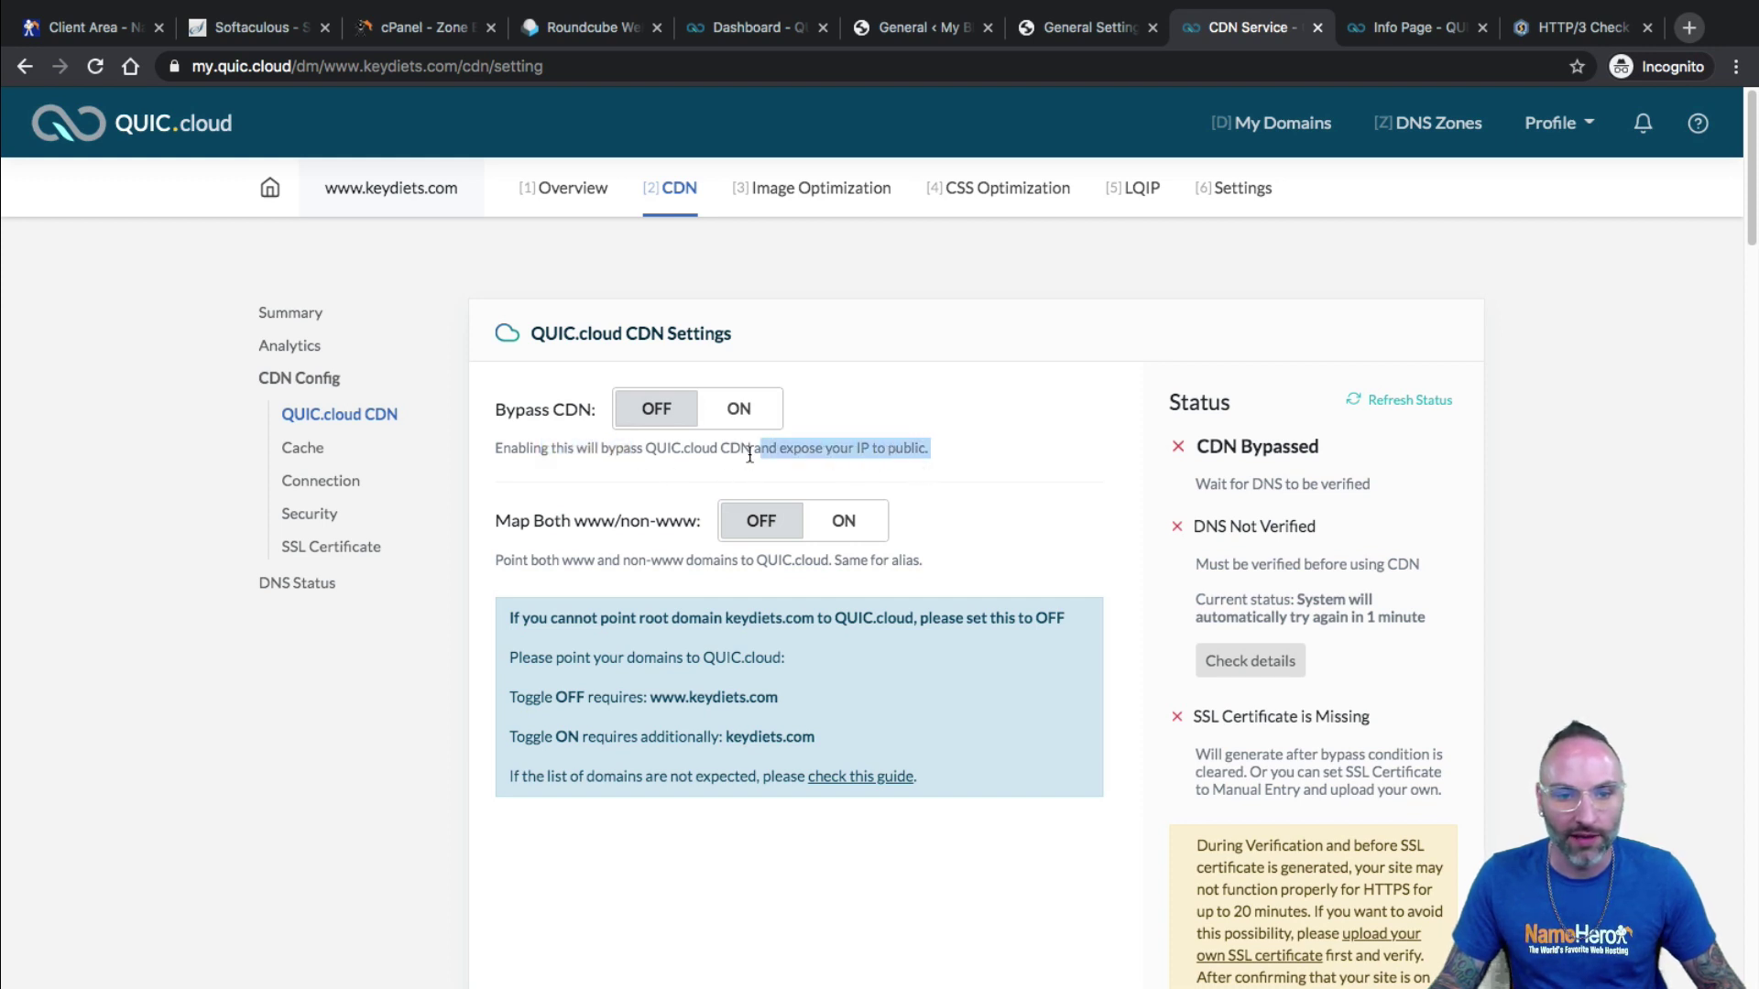
{"action": "scroll", "coordinate": [611, 447], "scroll_direction": "down", "scroll_amount": 1}
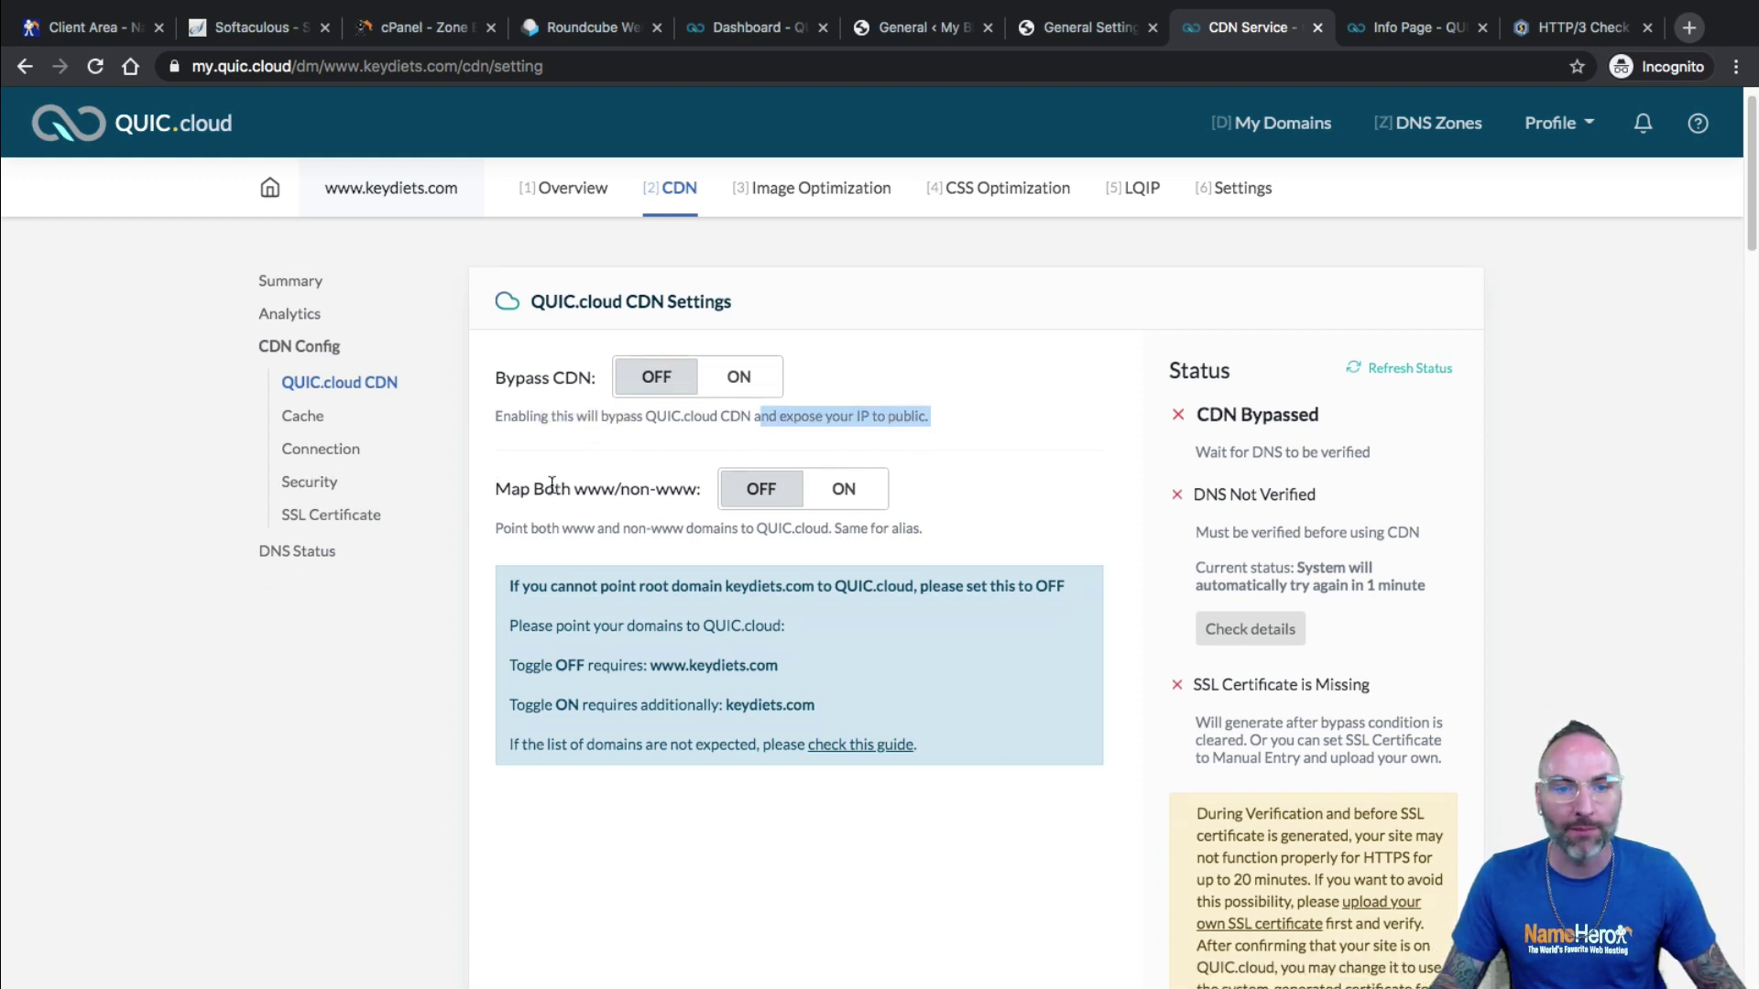
{"action": "left_click_drag", "start_coordinate": [552, 486], "coordinate": [596, 485]}
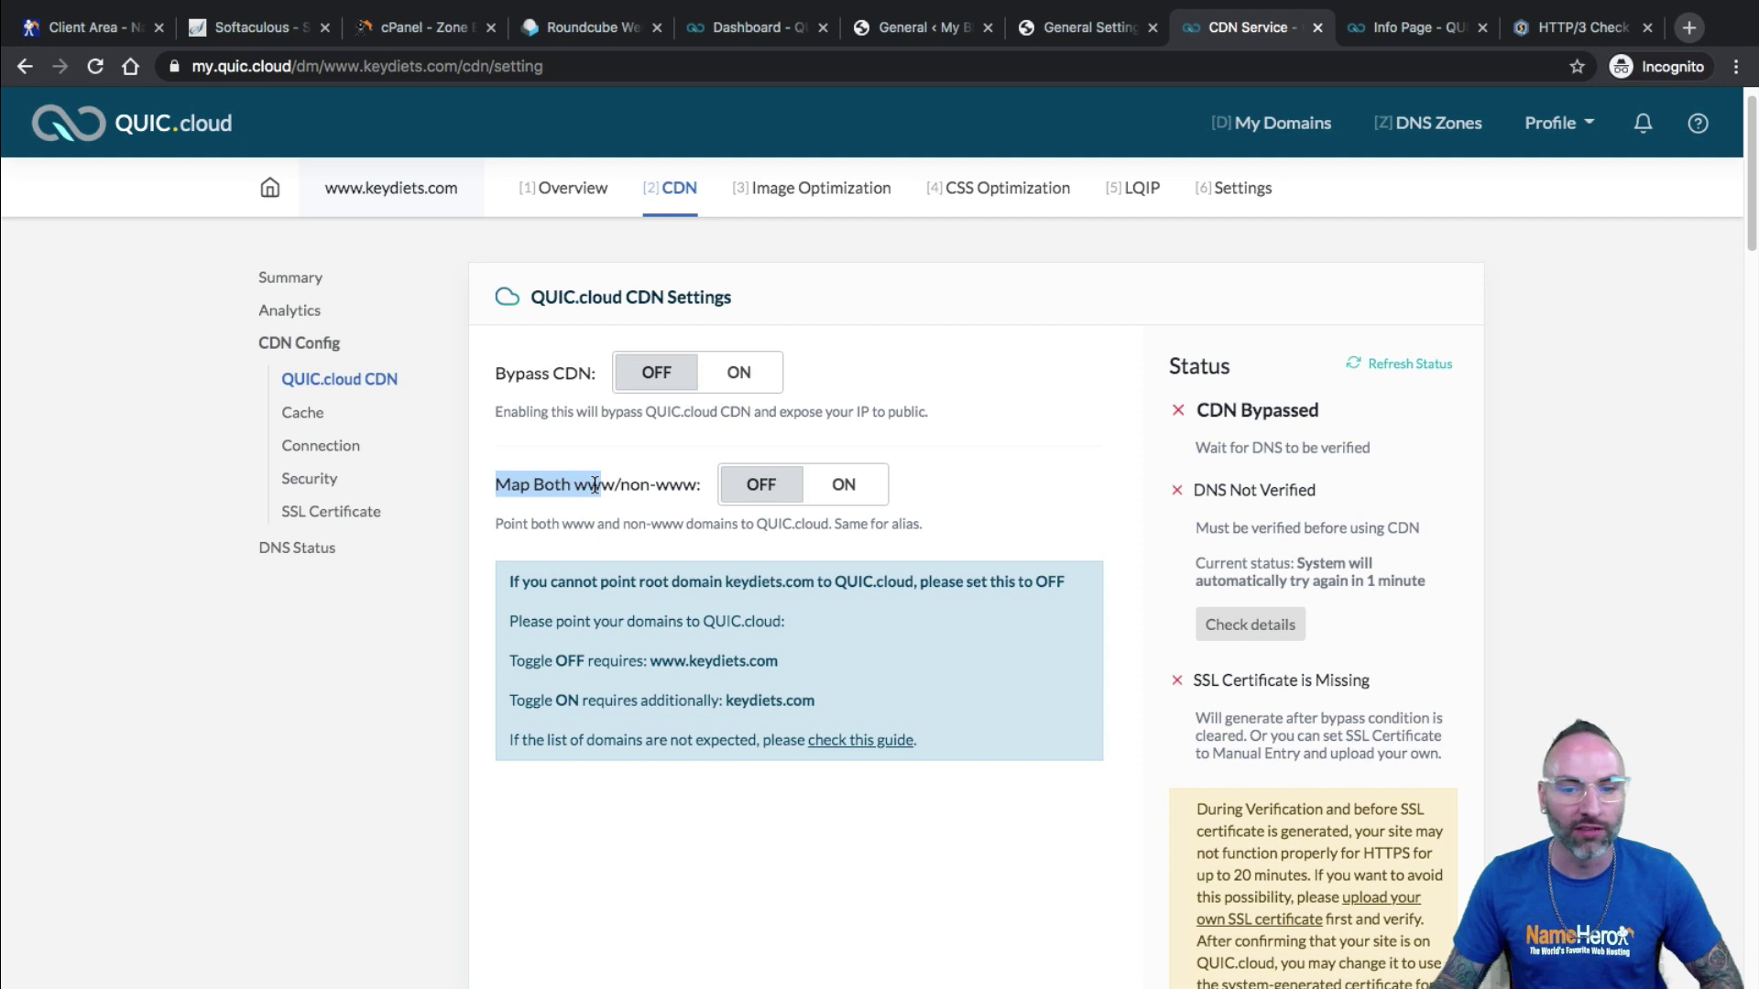
{"action": "left_click_drag", "start_coordinate": [582, 586], "coordinate": [964, 600]}
{"action": "left_click", "coordinate": [928, 611]}
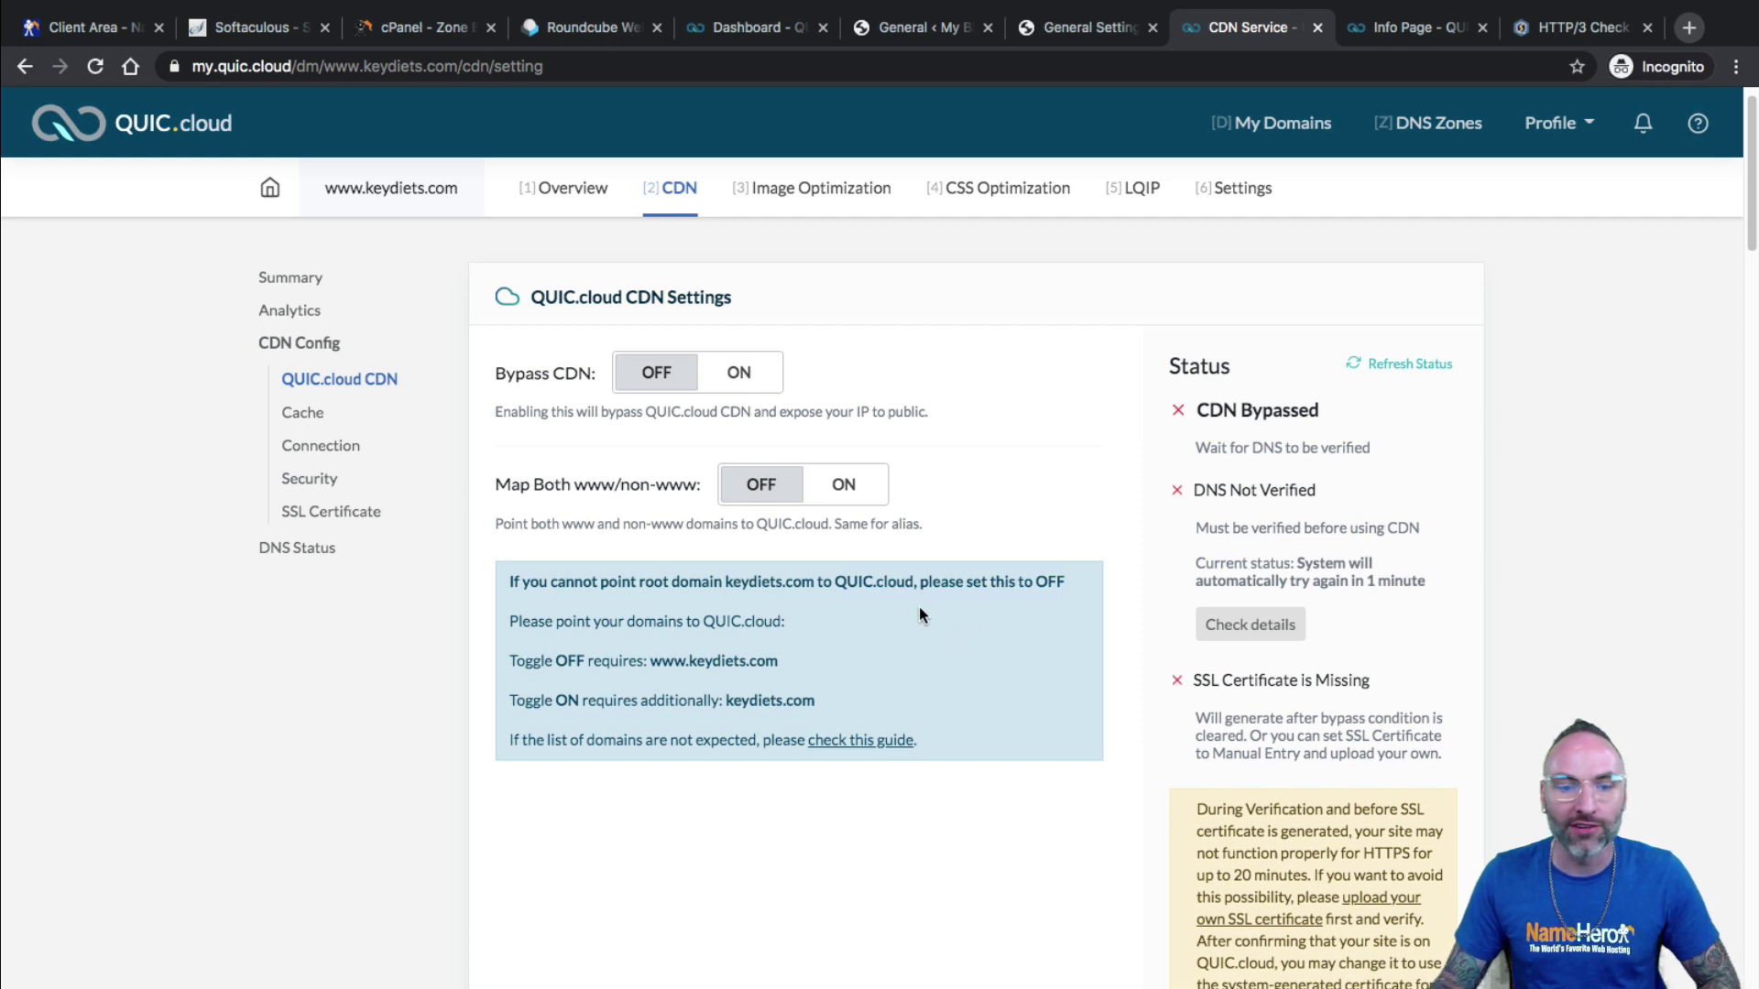
{"action": "triple_click", "coordinate": [774, 656]}
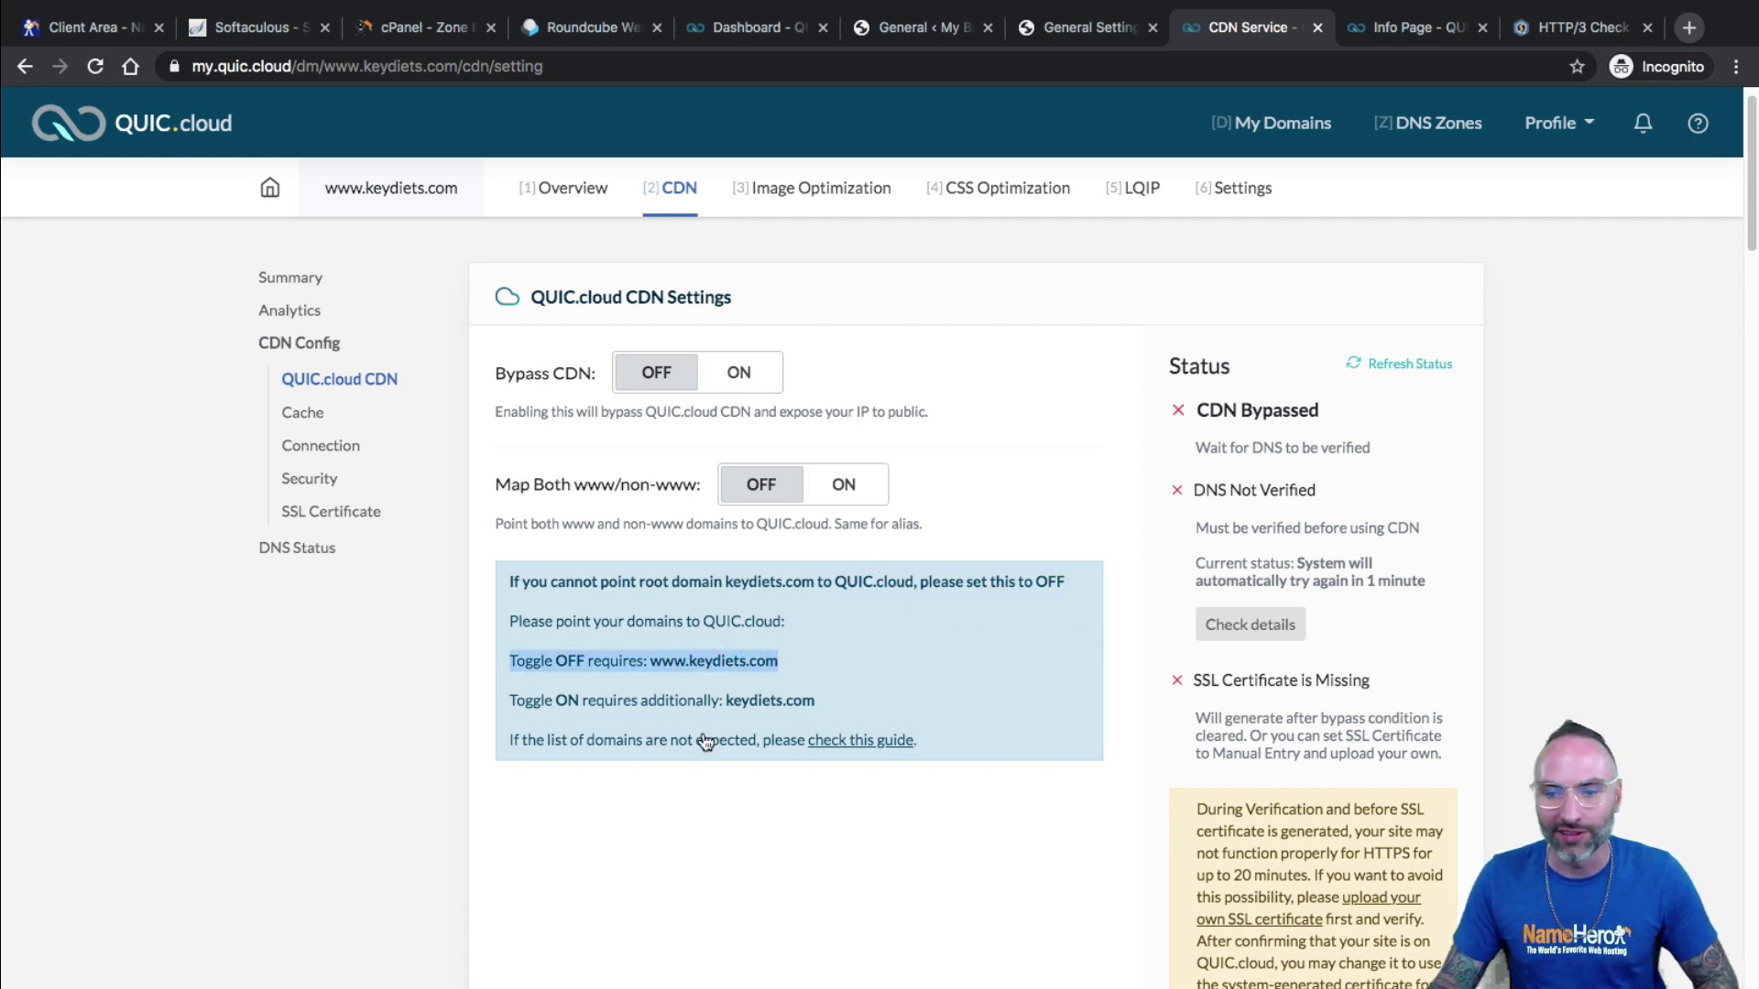
Leave Map Both www/non-www off and refresh the CDN status.
{"action": "left_click", "coordinate": [810, 493]}
{"action": "left_click", "coordinate": [811, 493]}
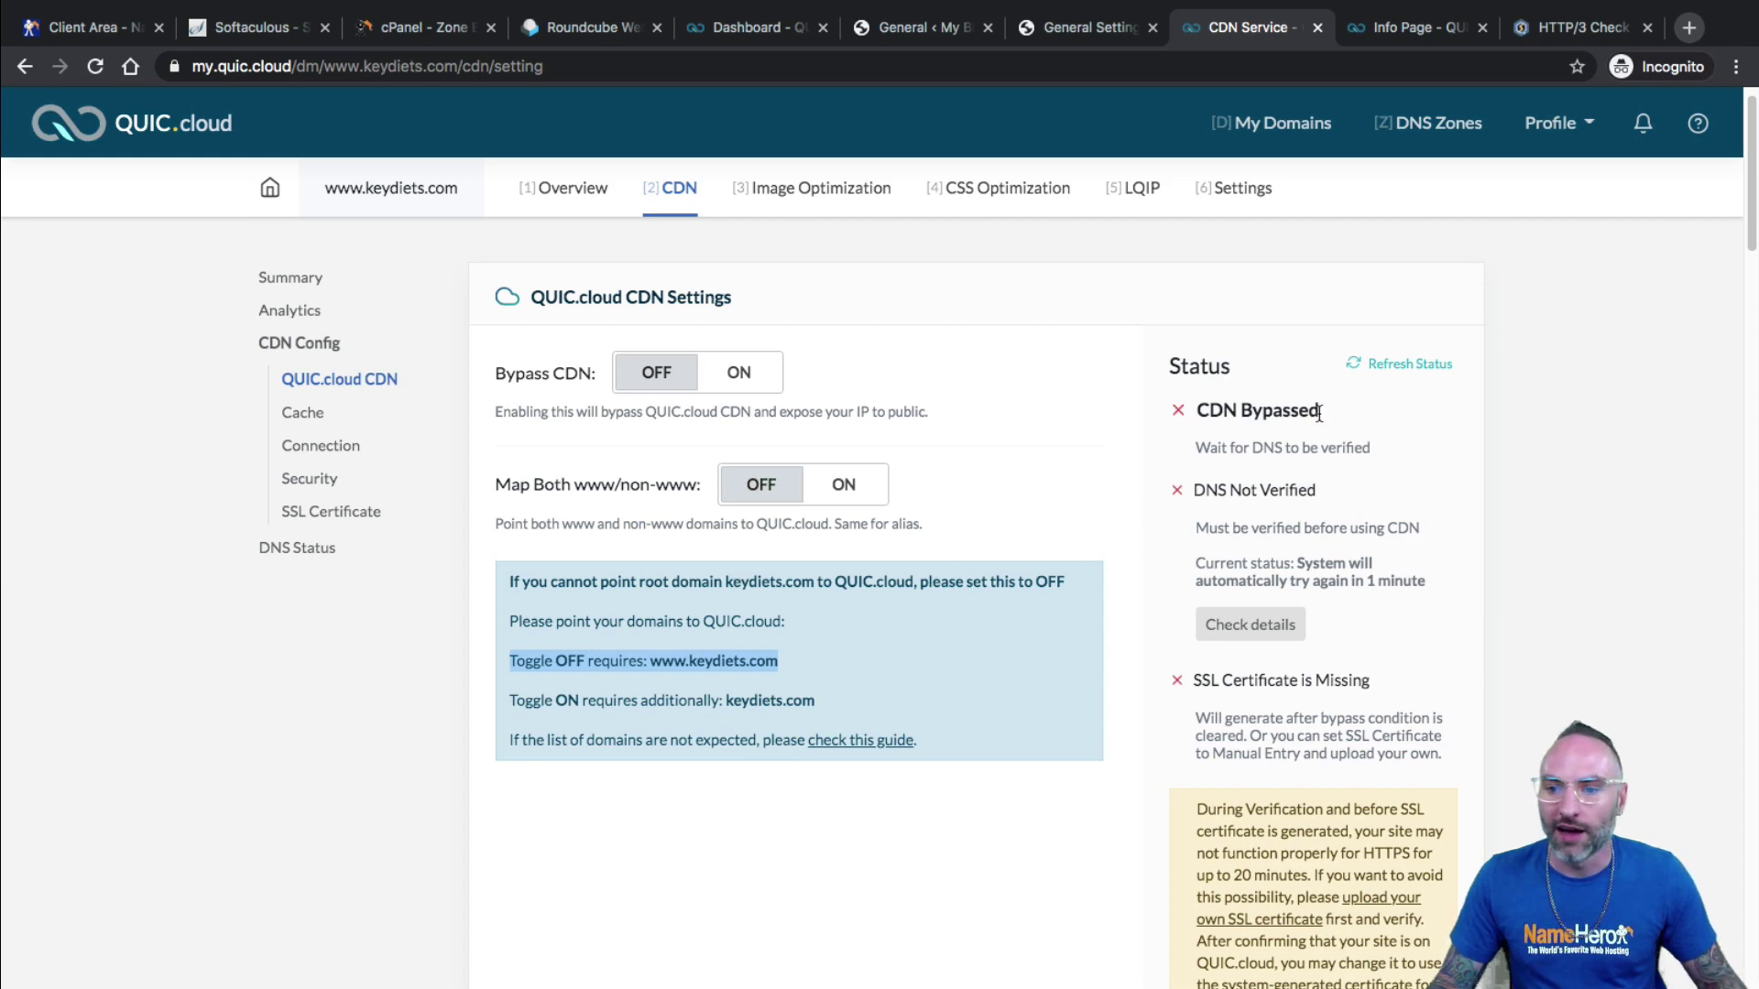
{"action": "left_click", "coordinate": [1386, 363]}
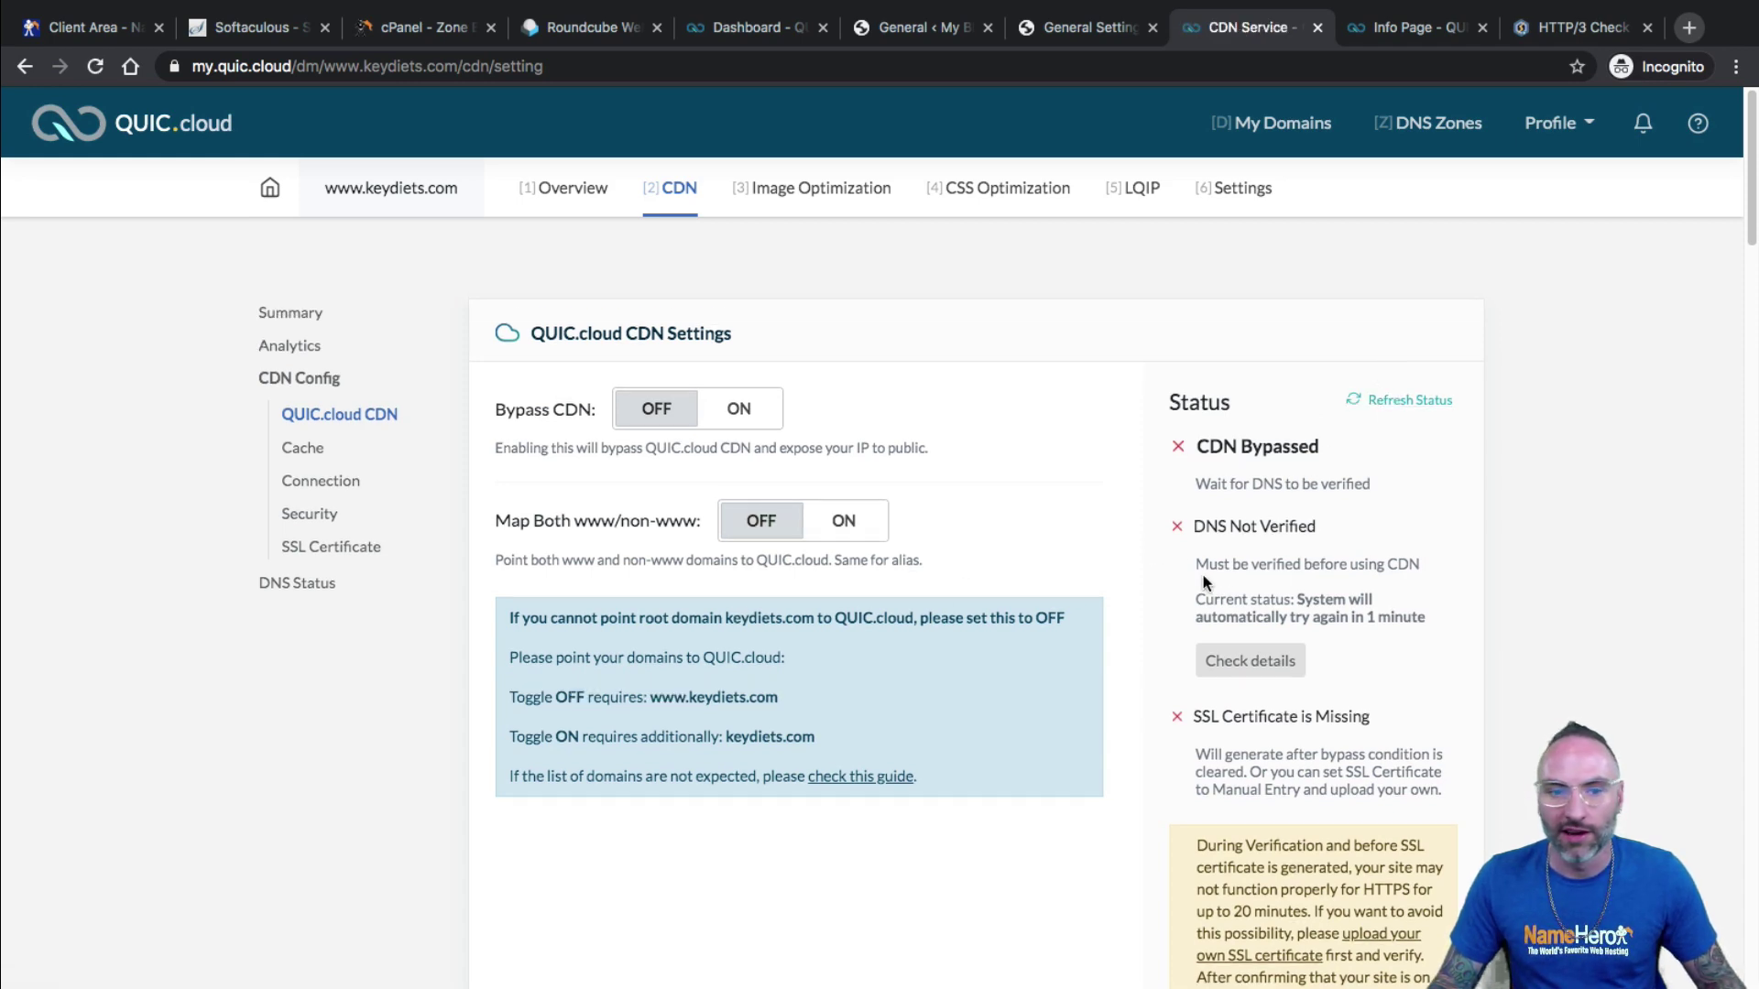
{"action": "scroll", "coordinate": [1133, 544], "scroll_direction": "down", "scroll_amount": 3}
{"action": "scroll", "coordinate": [1205, 575], "scroll_direction": "down", "scroll_amount": 5}
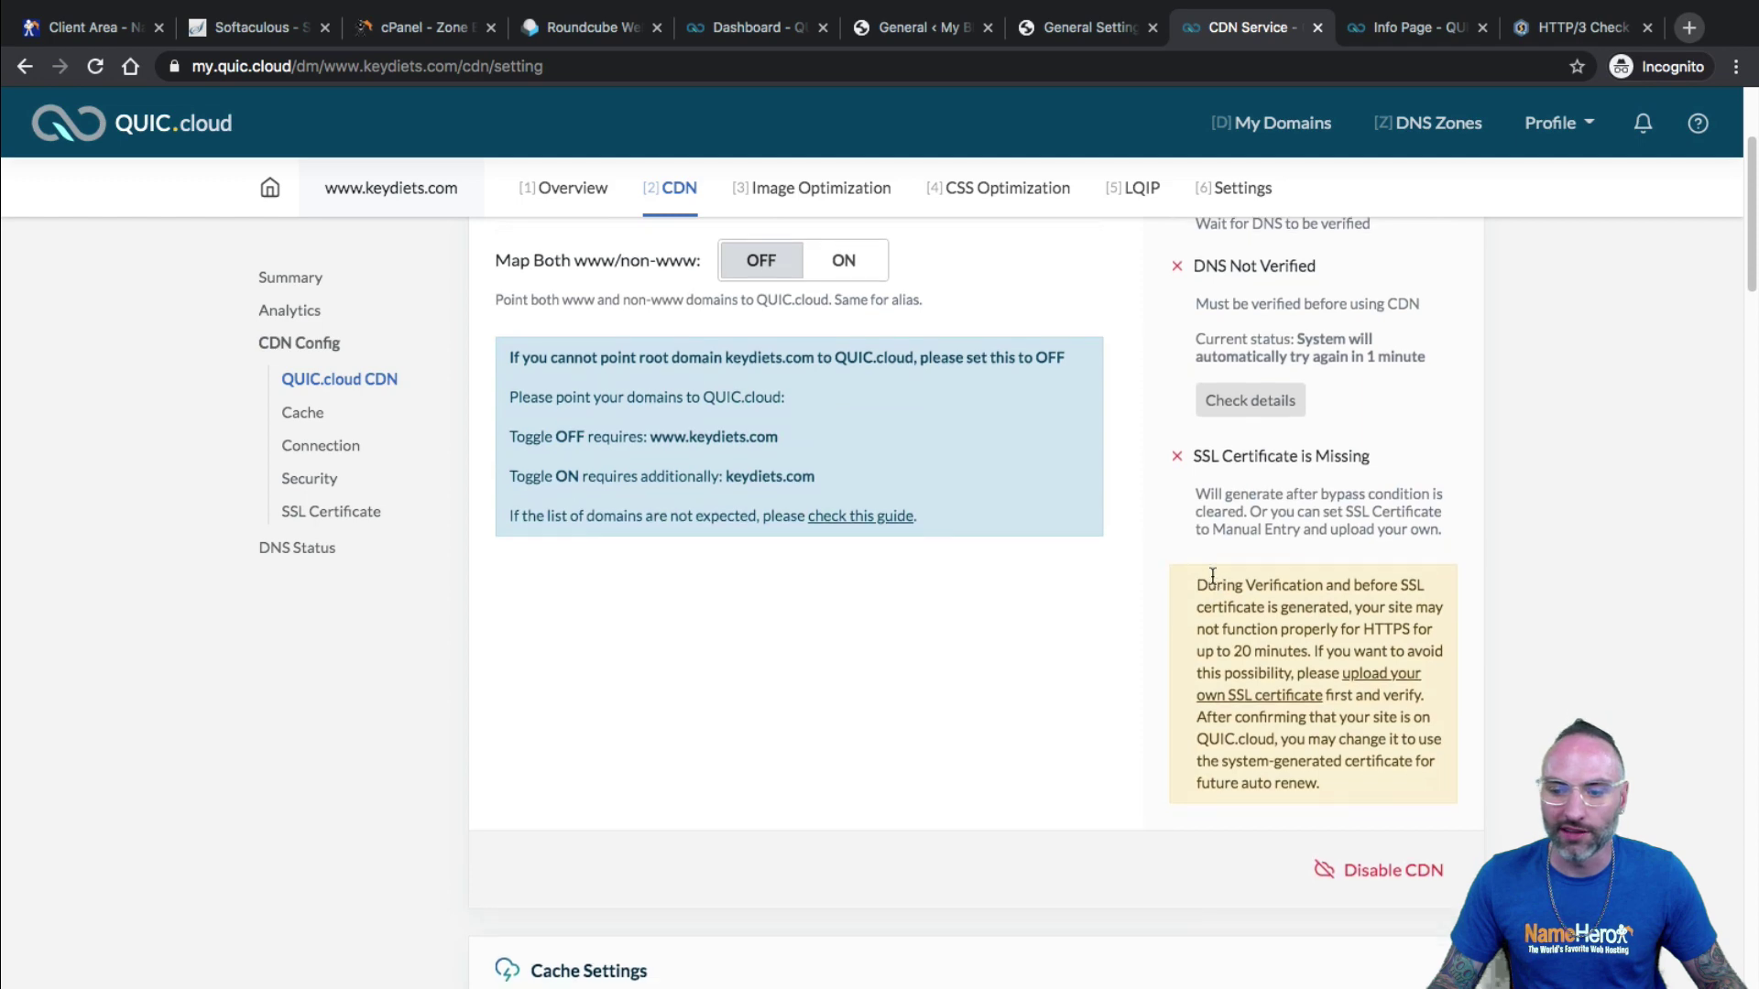
{"action": "scroll", "coordinate": [916, 513], "scroll_direction": "down", "scroll_amount": 2}
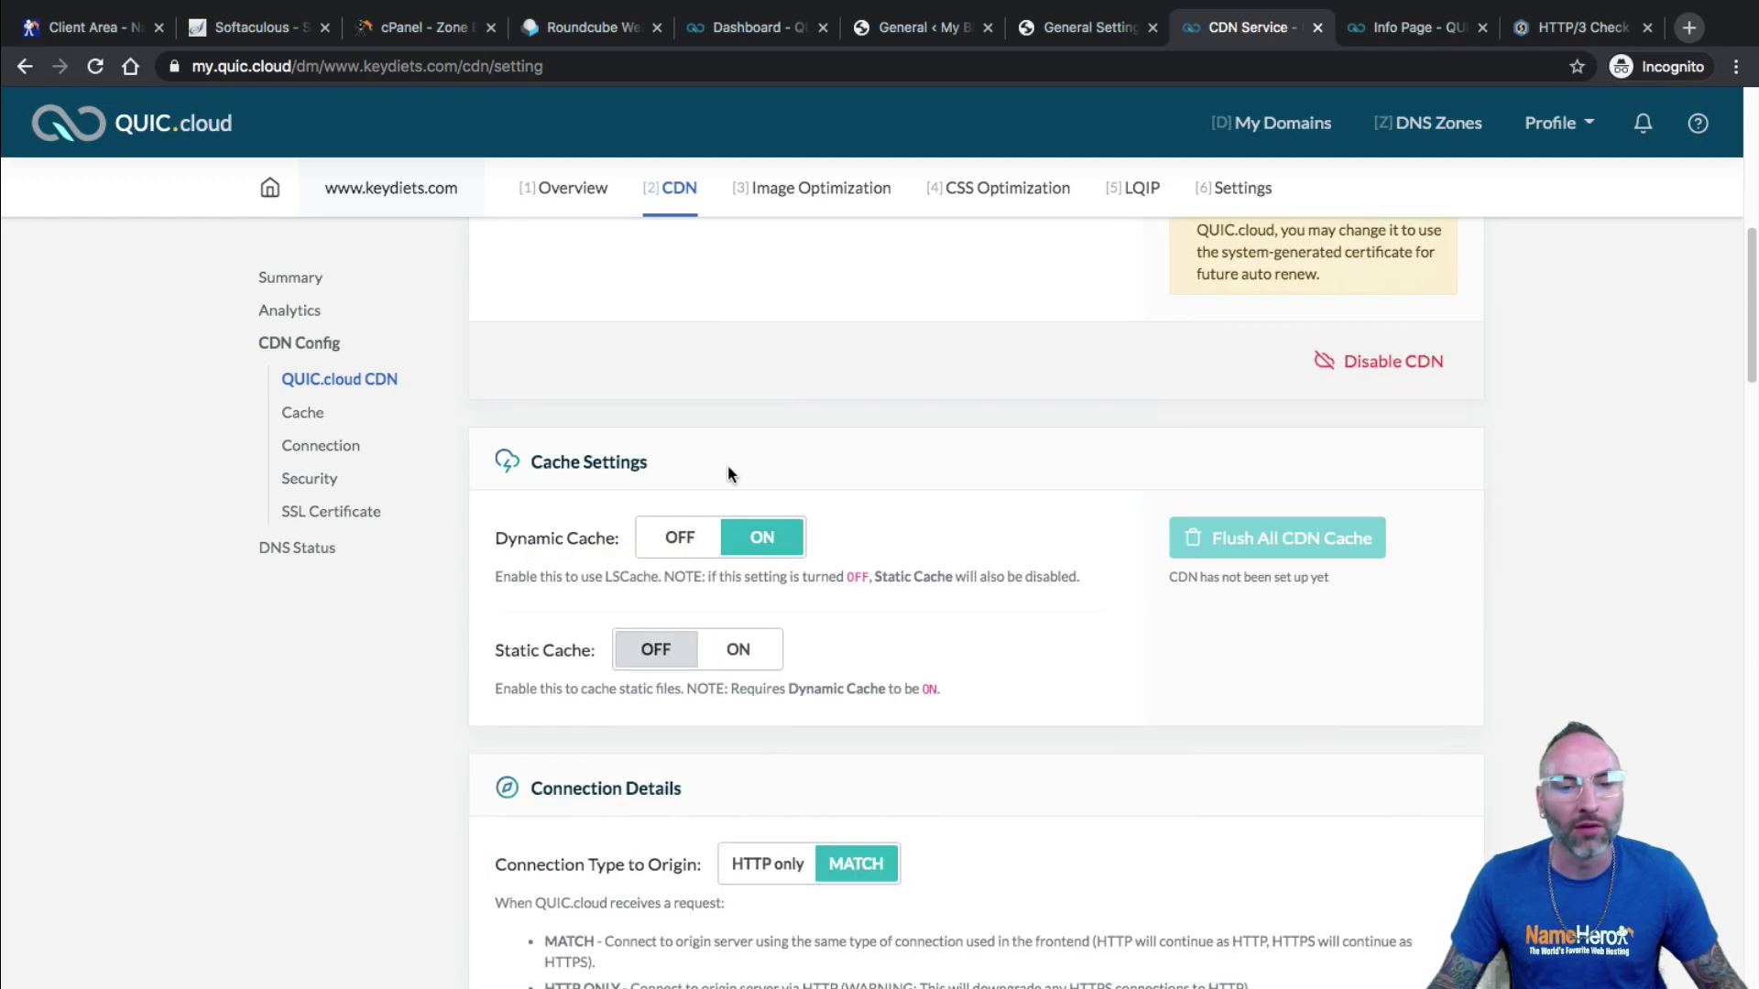
{"action": "scroll", "coordinate": [749, 509], "scroll_direction": "down", "scroll_amount": 1}
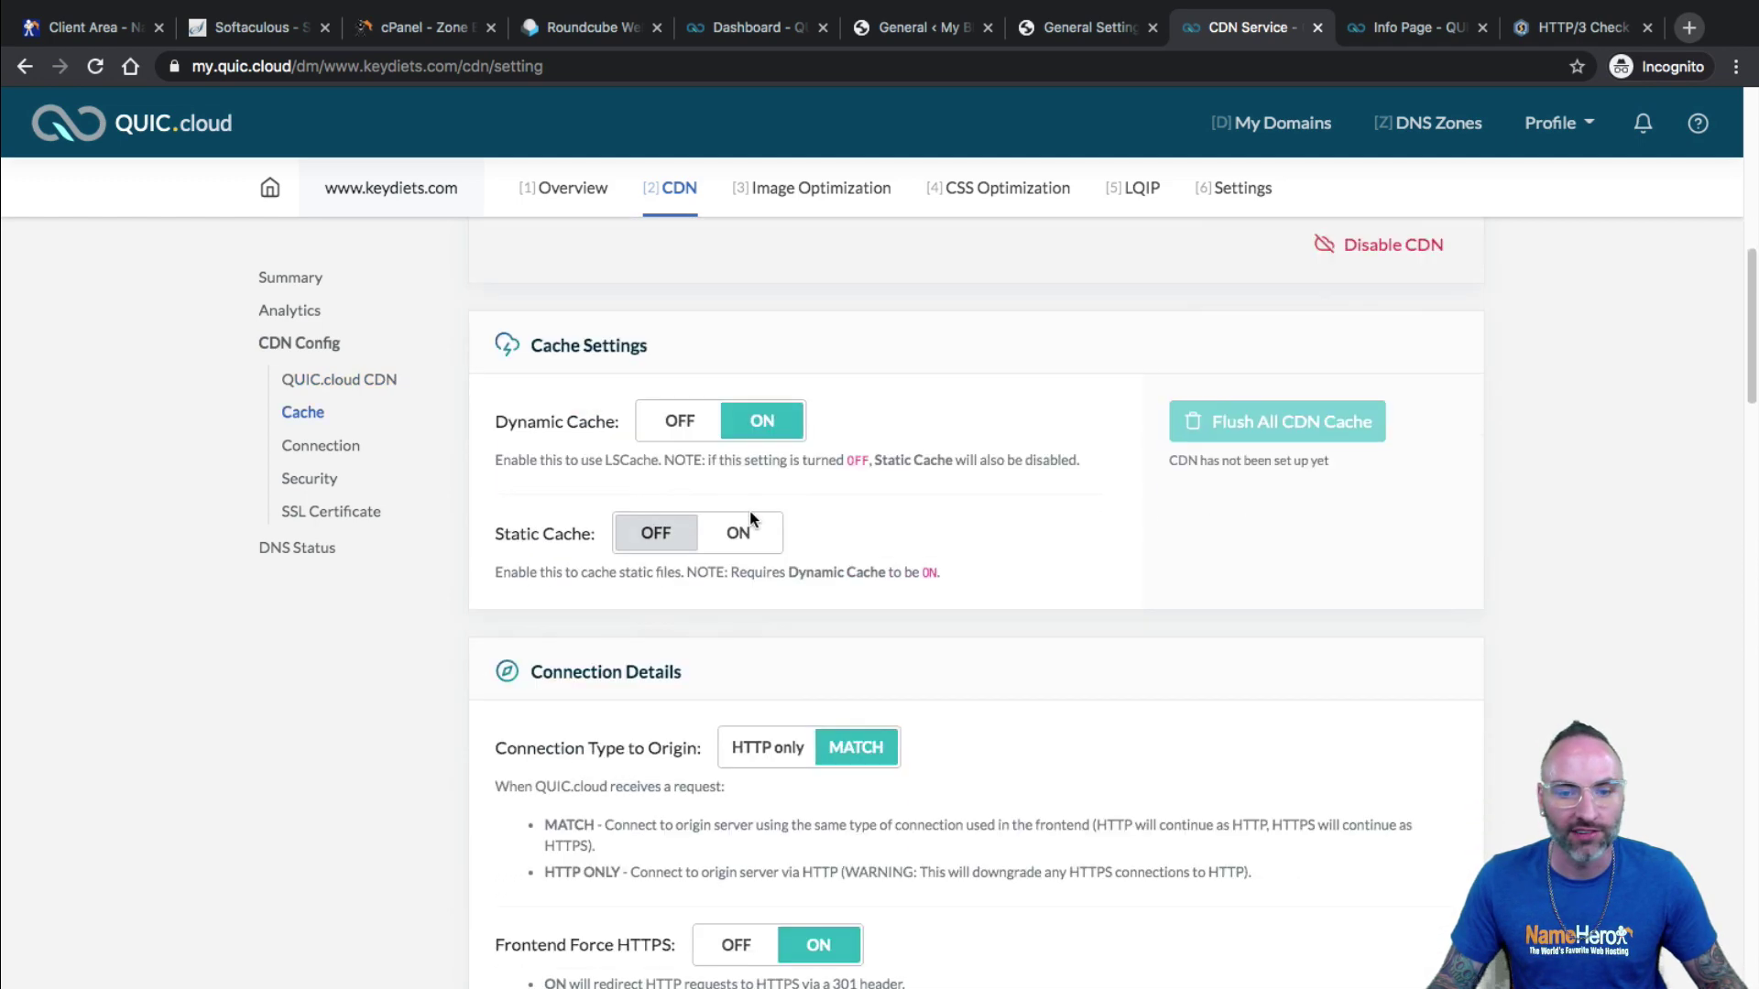
{"action": "left_click_drag", "start_coordinate": [541, 571], "coordinate": [910, 569]}
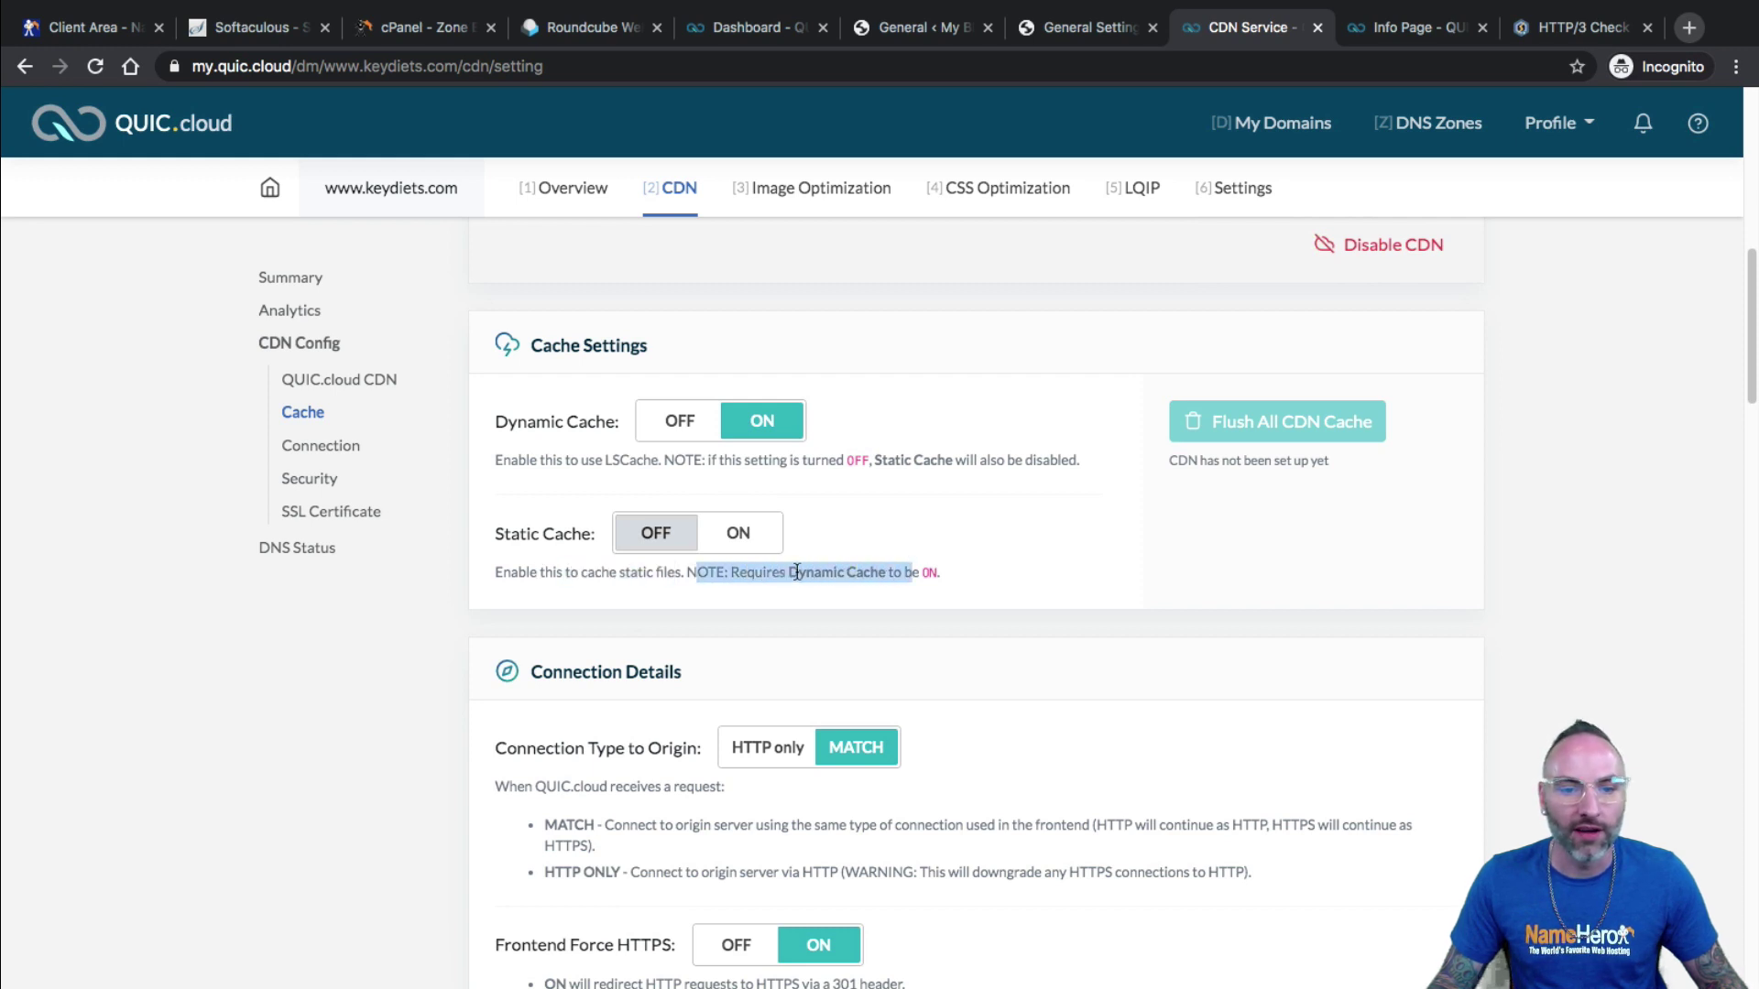
{"action": "left_click", "coordinate": [737, 533]}
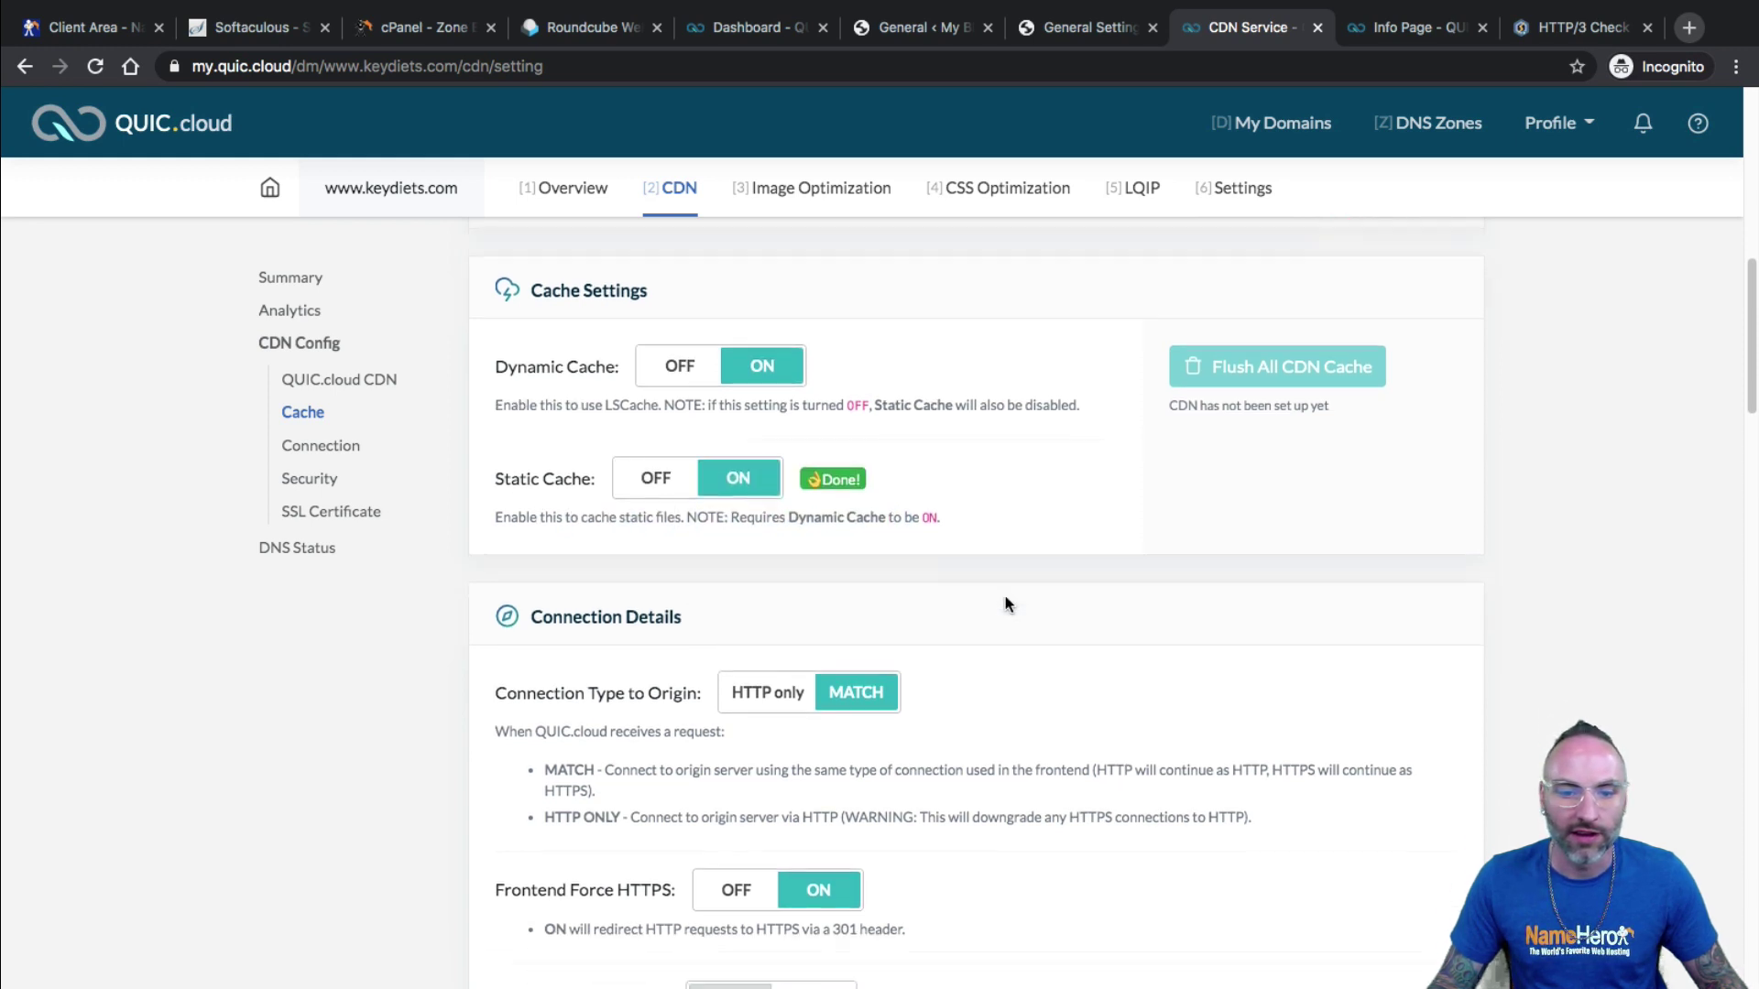
{"action": "scroll", "coordinate": [925, 530], "scroll_direction": "down", "scroll_amount": 3}
{"action": "scroll", "coordinate": [870, 495], "scroll_direction": "down", "scroll_amount": 3}
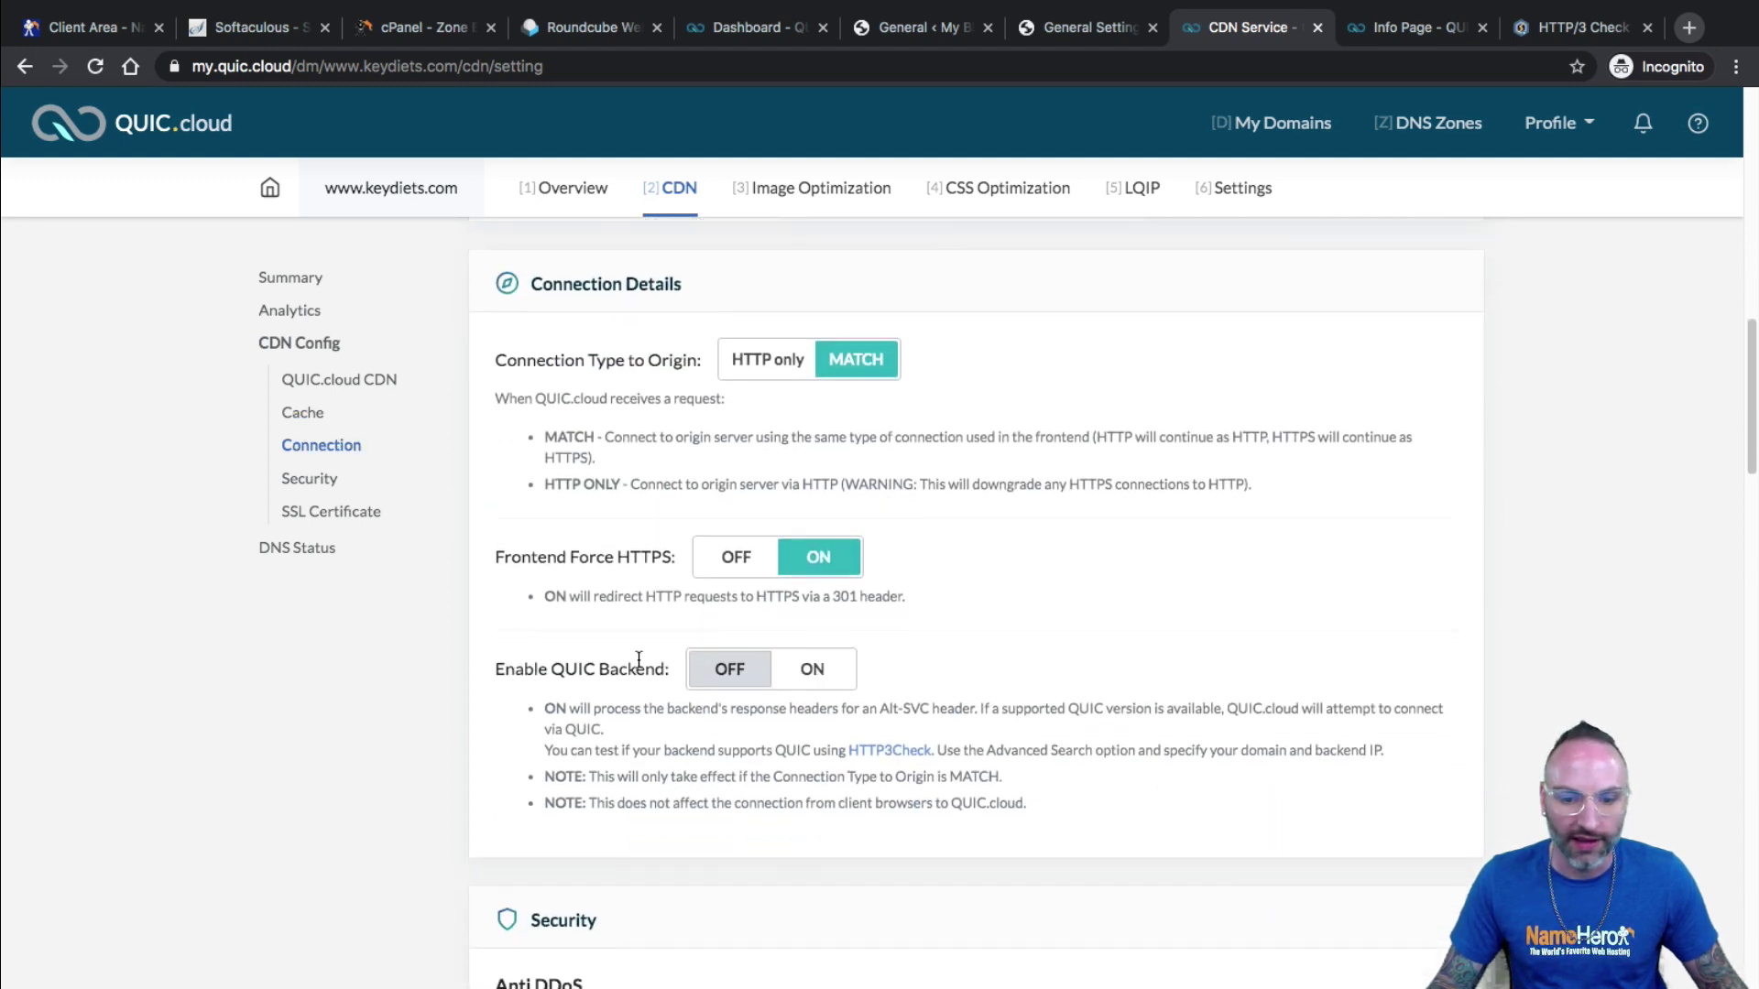
{"action": "left_click", "coordinate": [818, 673]}
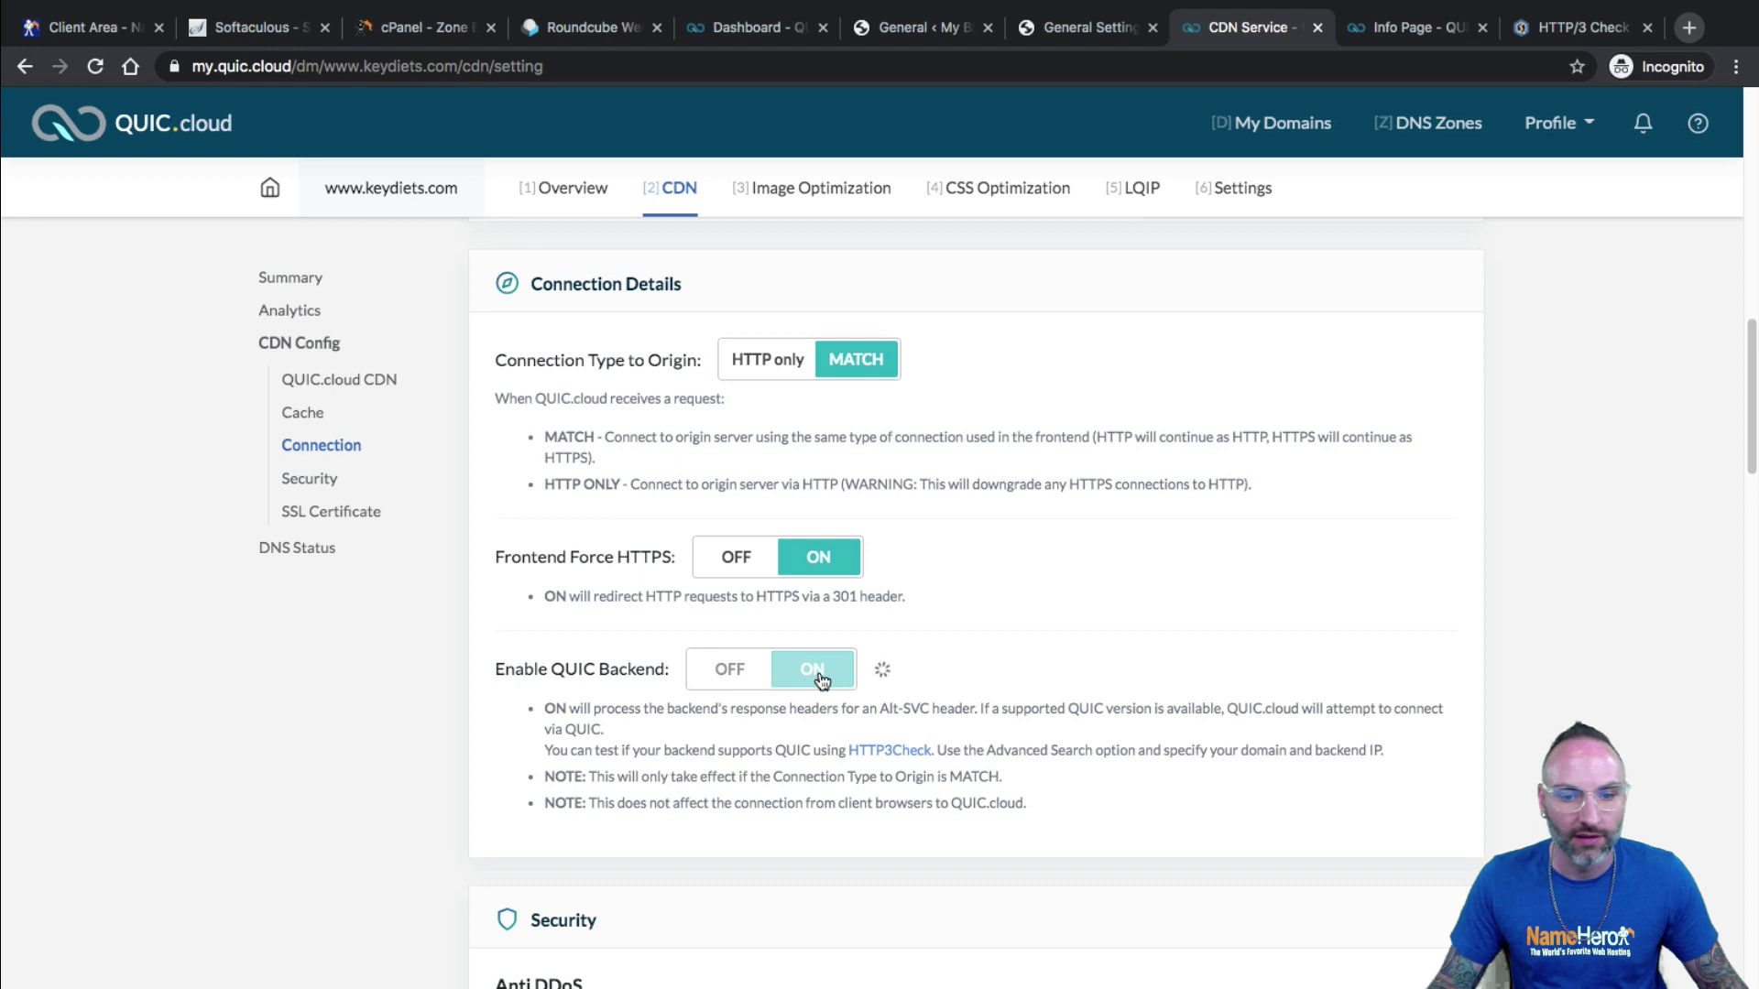
{"action": "scroll", "coordinate": [792, 574], "scroll_direction": "down", "scroll_amount": 5}
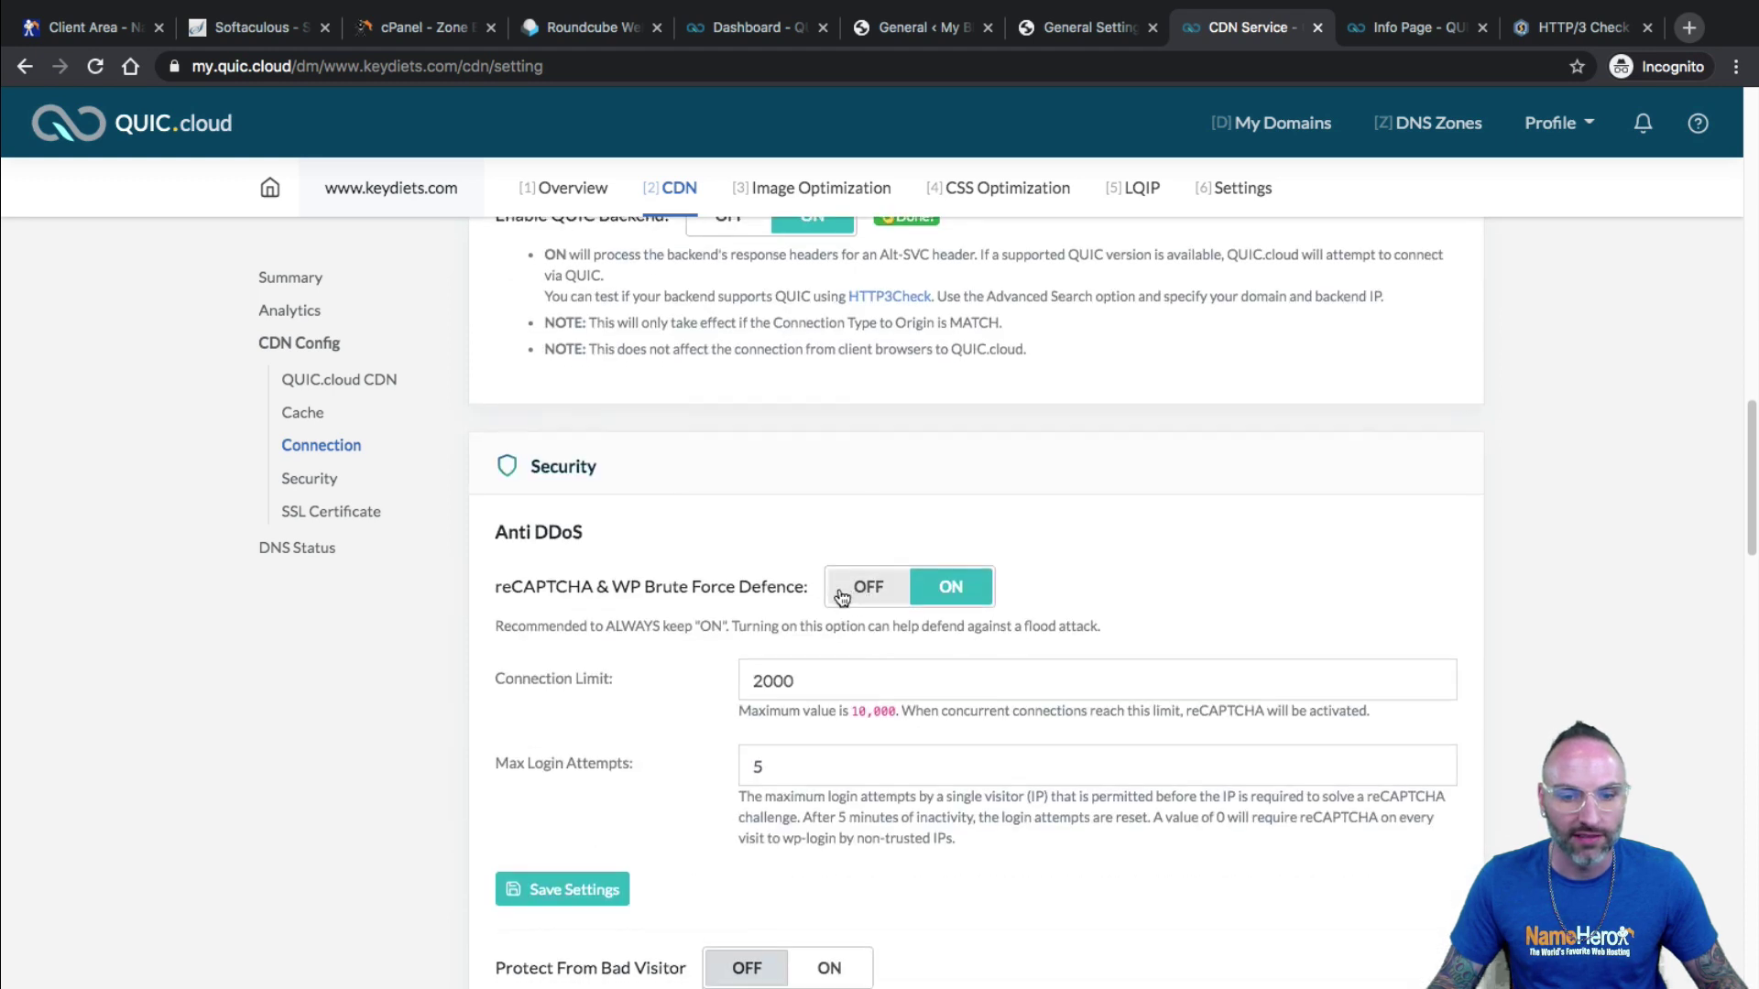
{"action": "left_click_drag", "start_coordinate": [519, 555], "coordinate": [719, 555]}
{"action": "scroll", "coordinate": [929, 586], "scroll_direction": "down", "scroll_amount": 4}
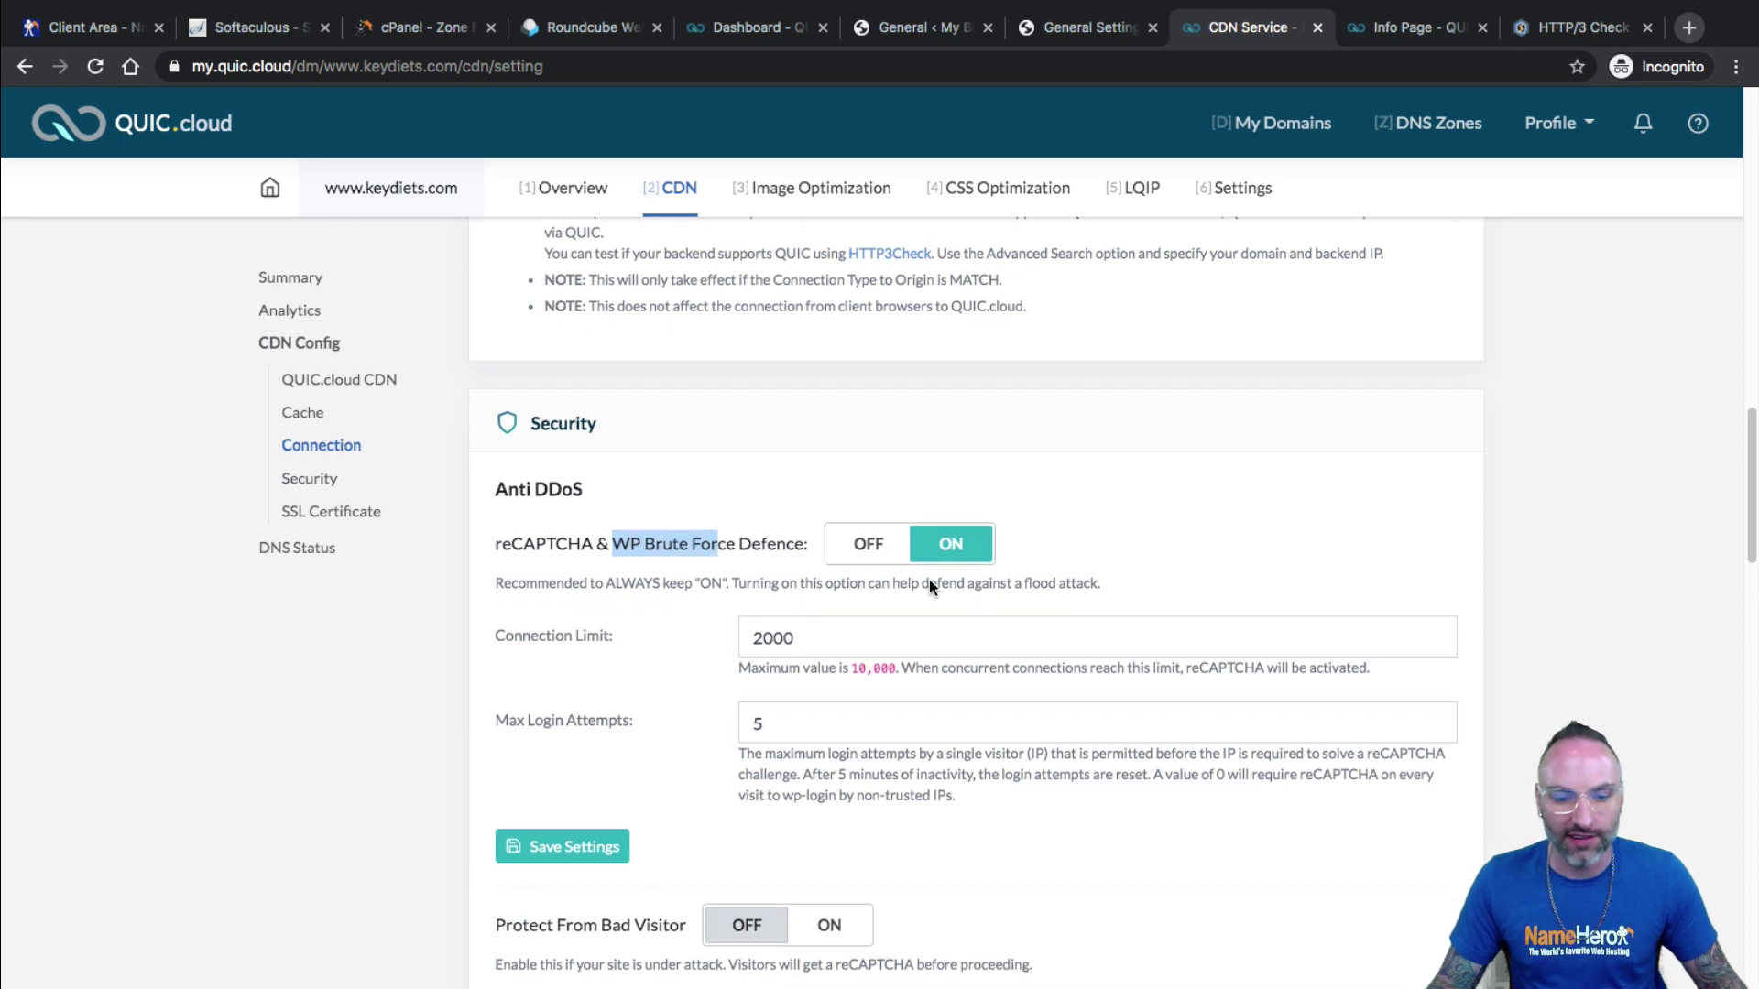
{"action": "scroll", "coordinate": [1019, 600], "scroll_direction": "down", "scroll_amount": 2}
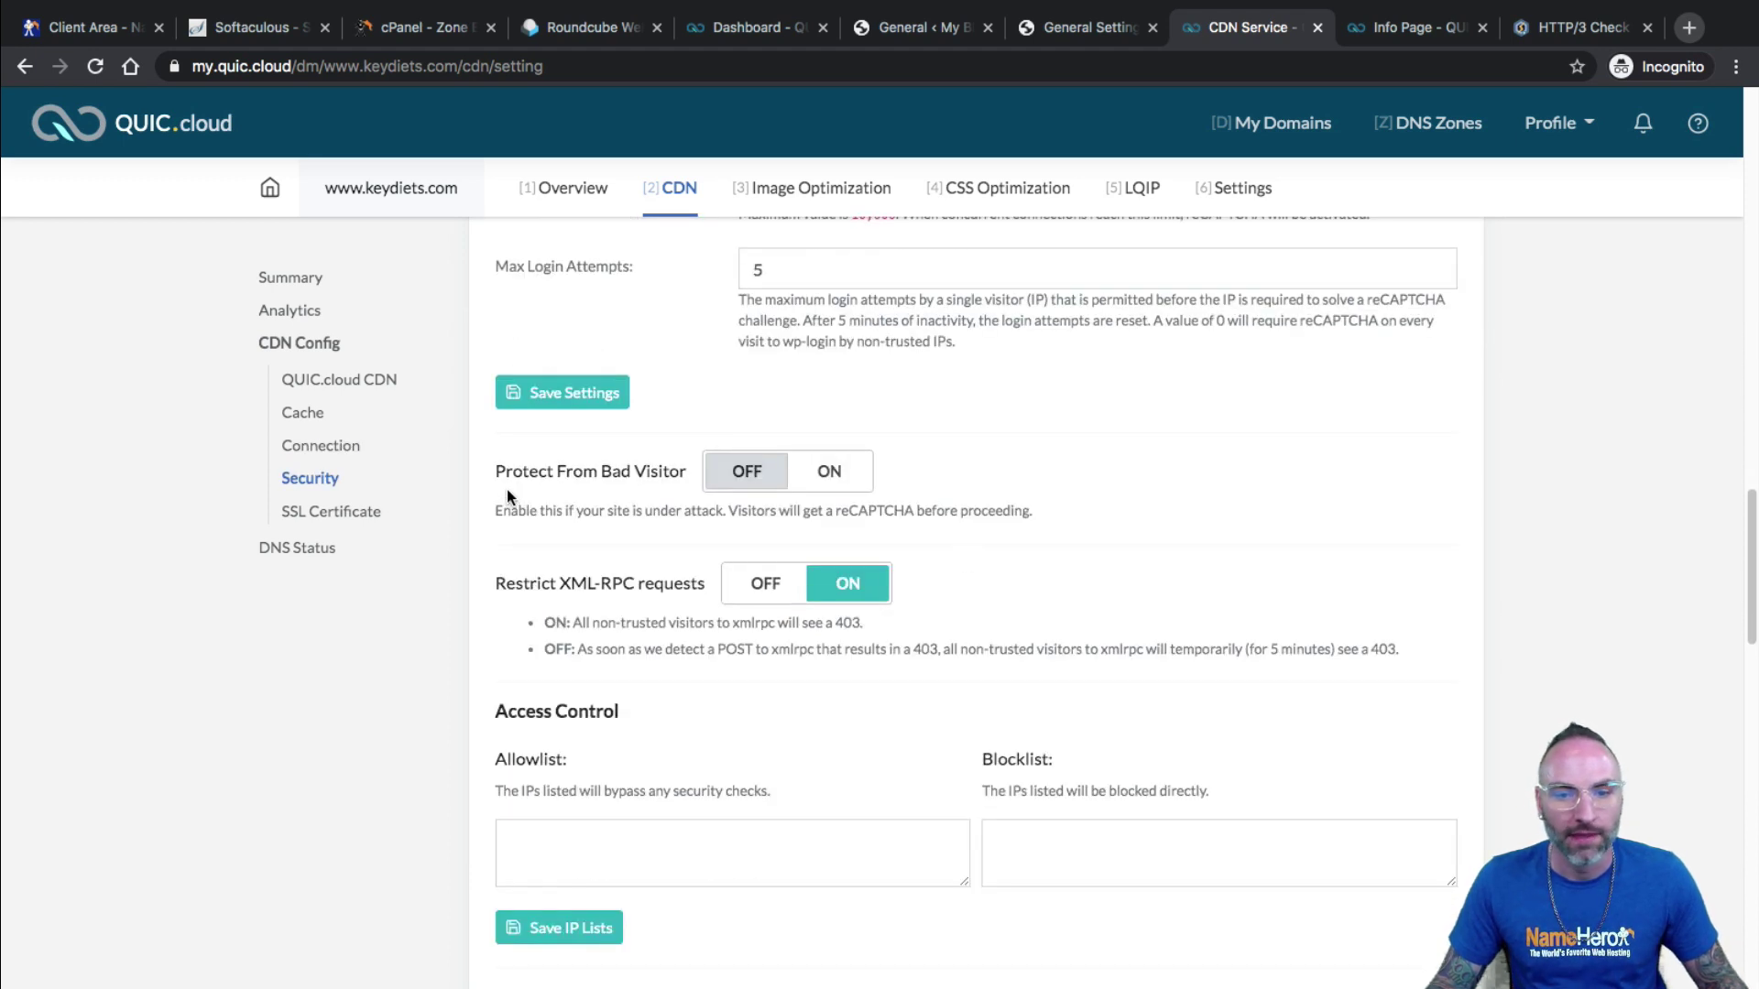
{"action": "left_click_drag", "start_coordinate": [840, 510], "coordinate": [588, 510]}
{"action": "left_click", "coordinate": [1030, 513]}
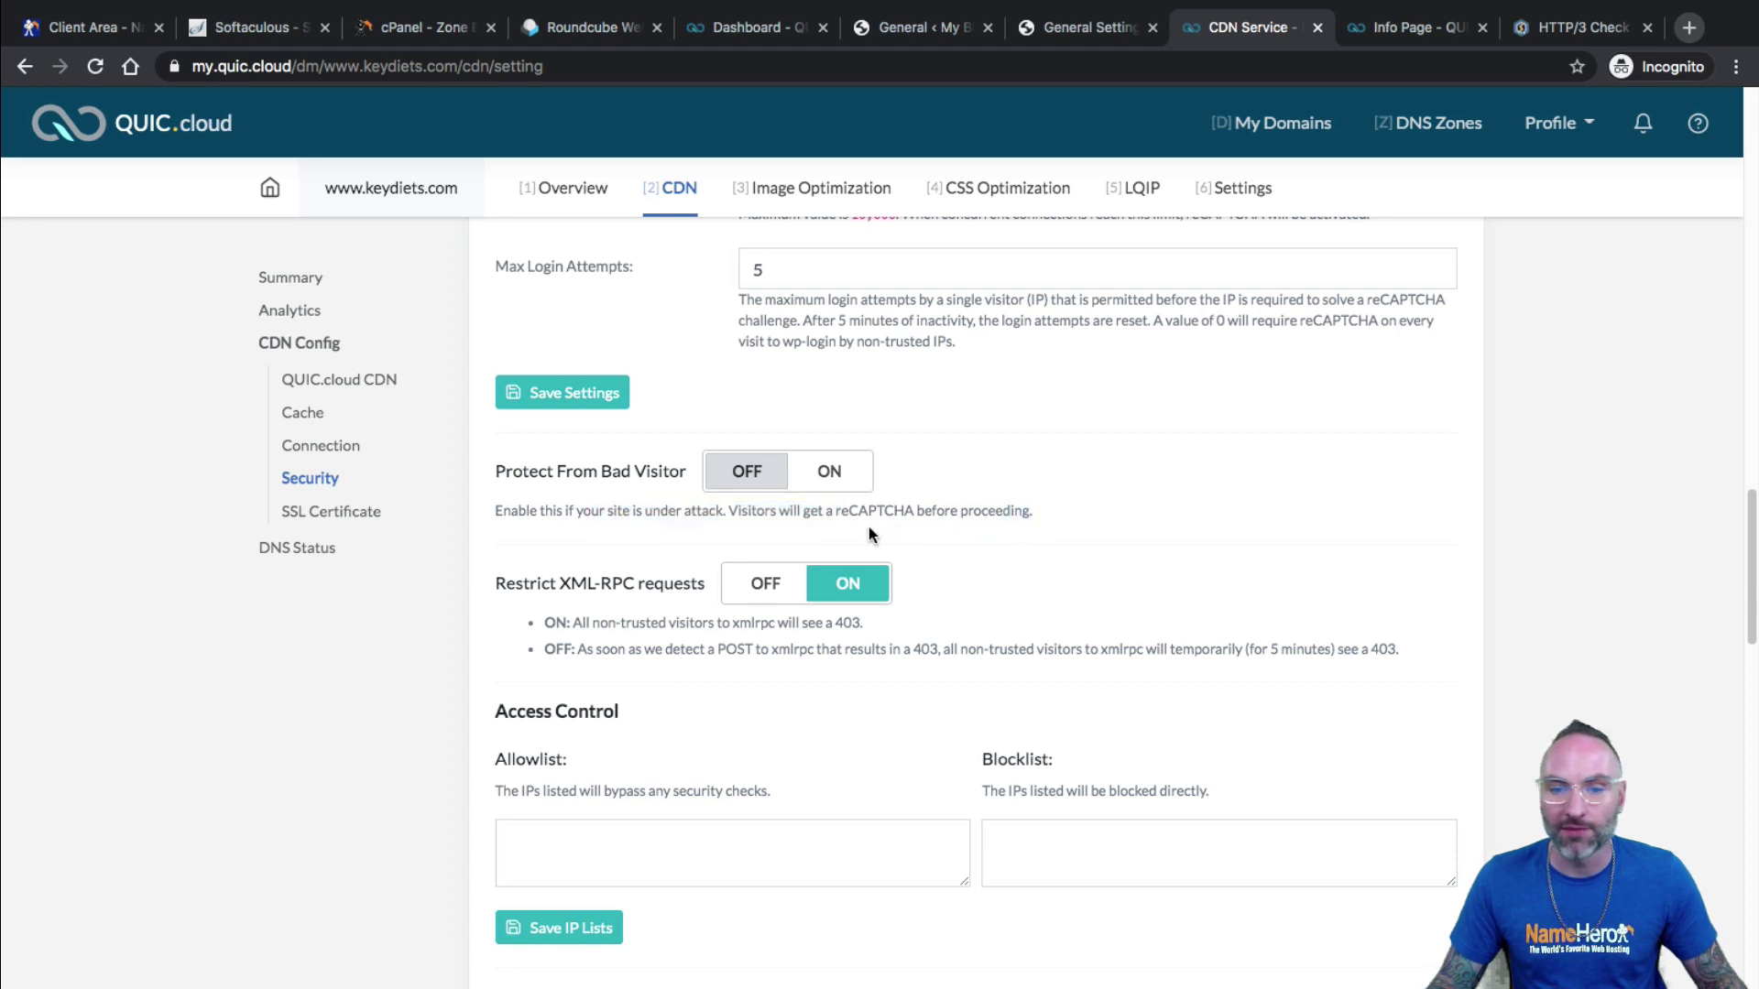
{"action": "triple_click", "coordinate": [491, 520]}
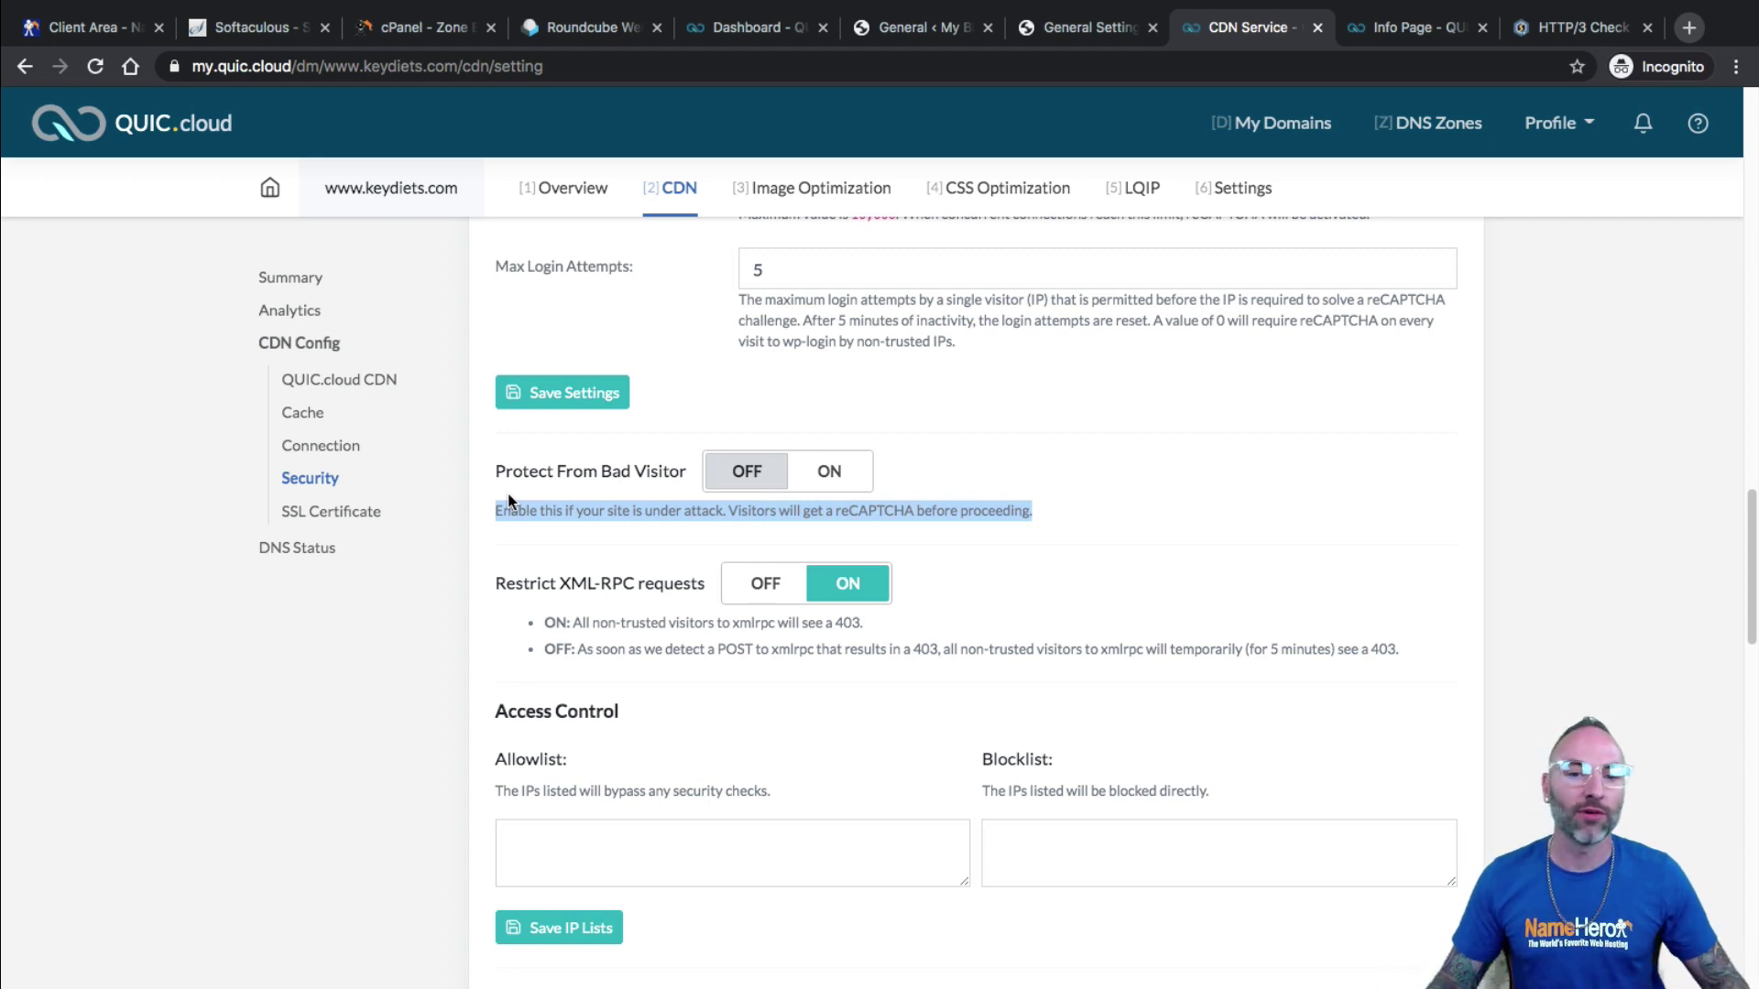
{"action": "left_click_drag", "start_coordinate": [657, 467], "coordinate": [599, 469]}
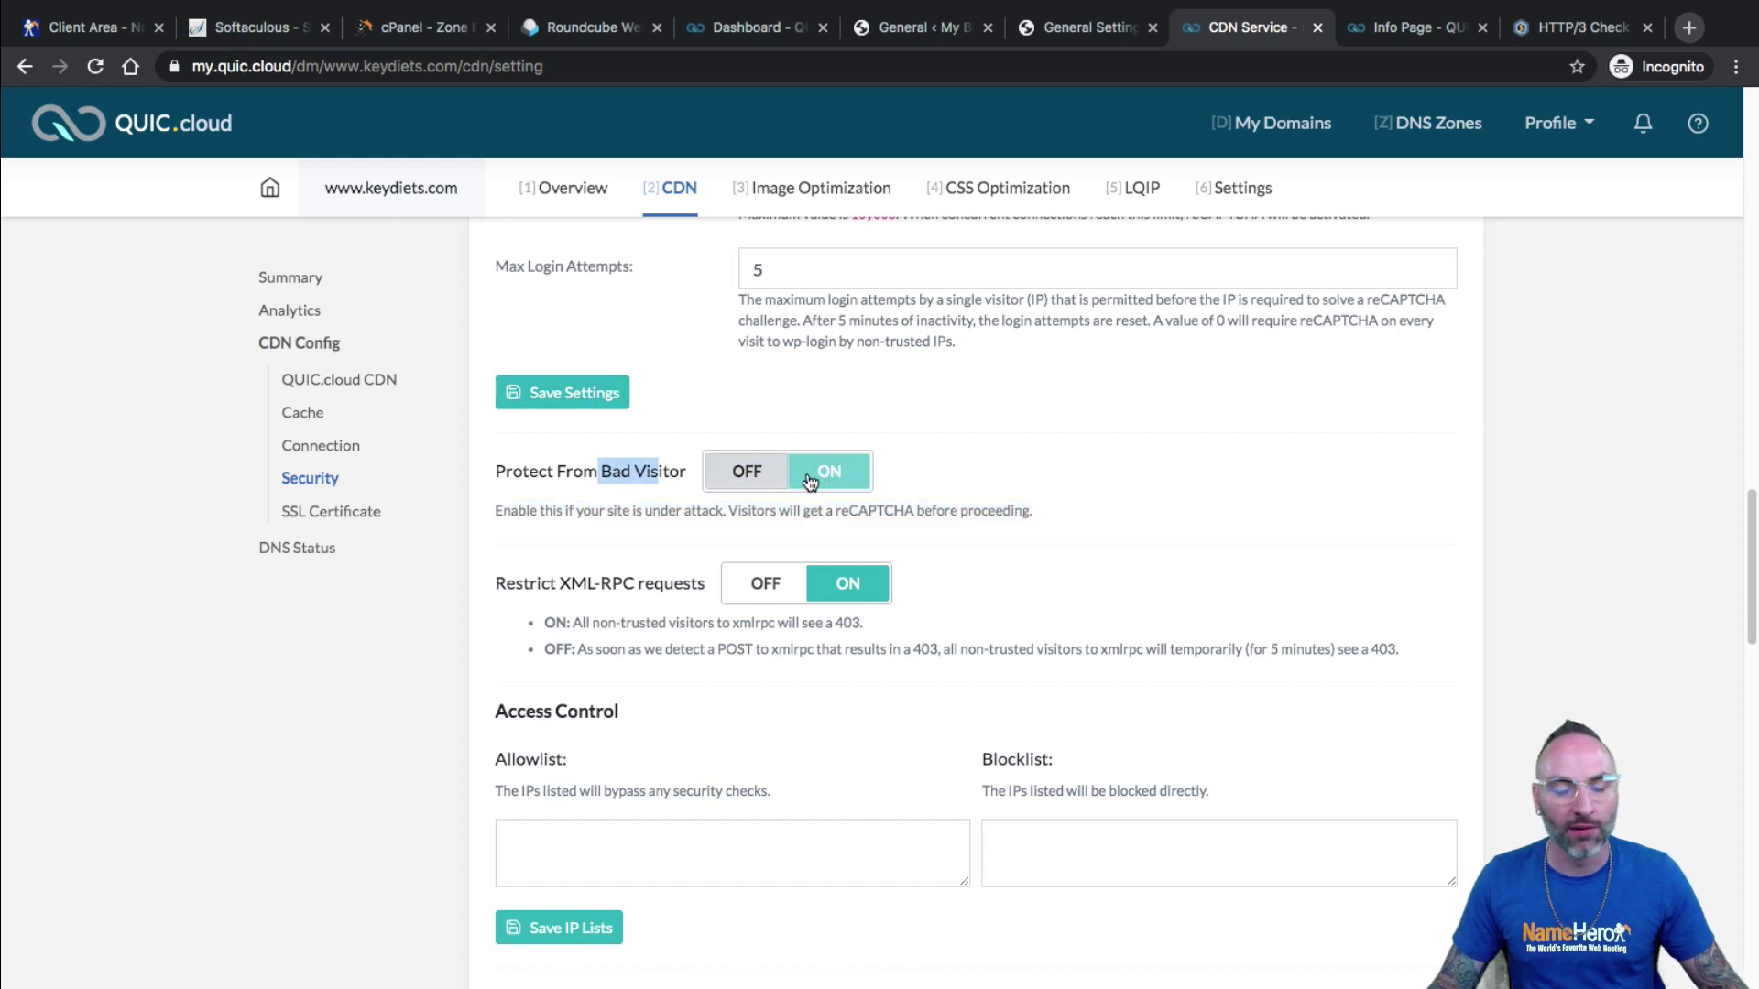
{"action": "scroll", "coordinate": [958, 503], "scroll_direction": "down", "scroll_amount": 1}
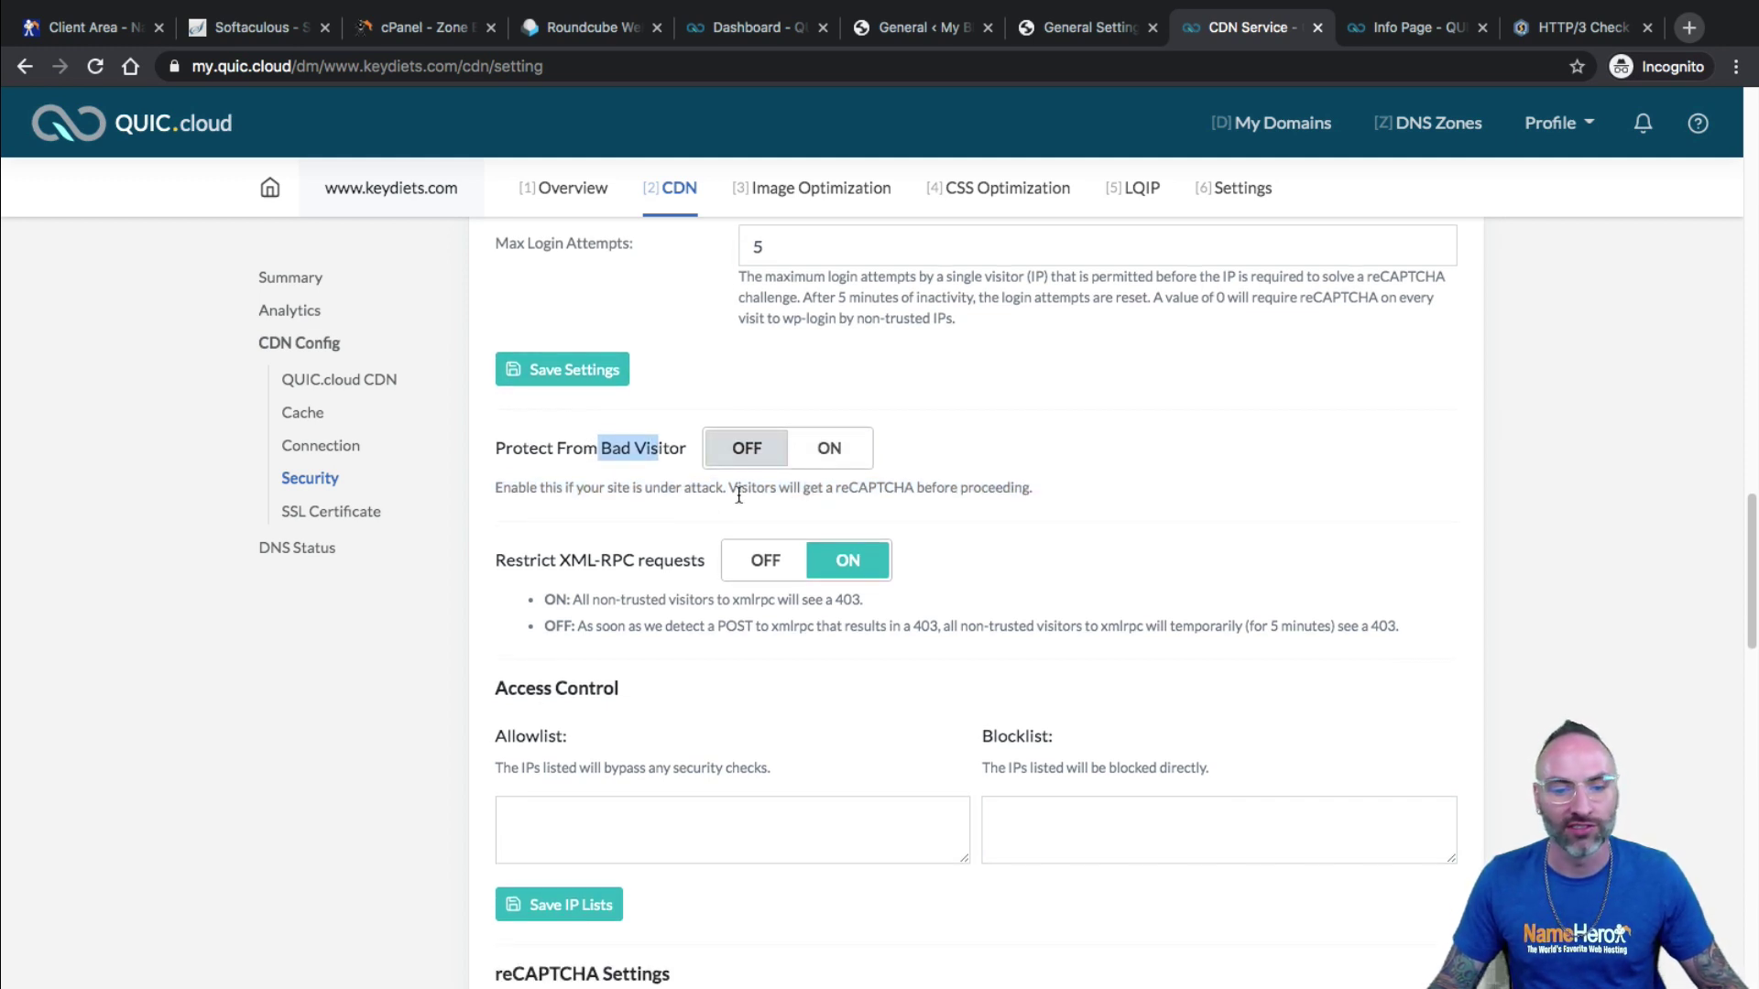
{"action": "scroll", "coordinate": [738, 495], "scroll_direction": "down", "scroll_amount": 3}
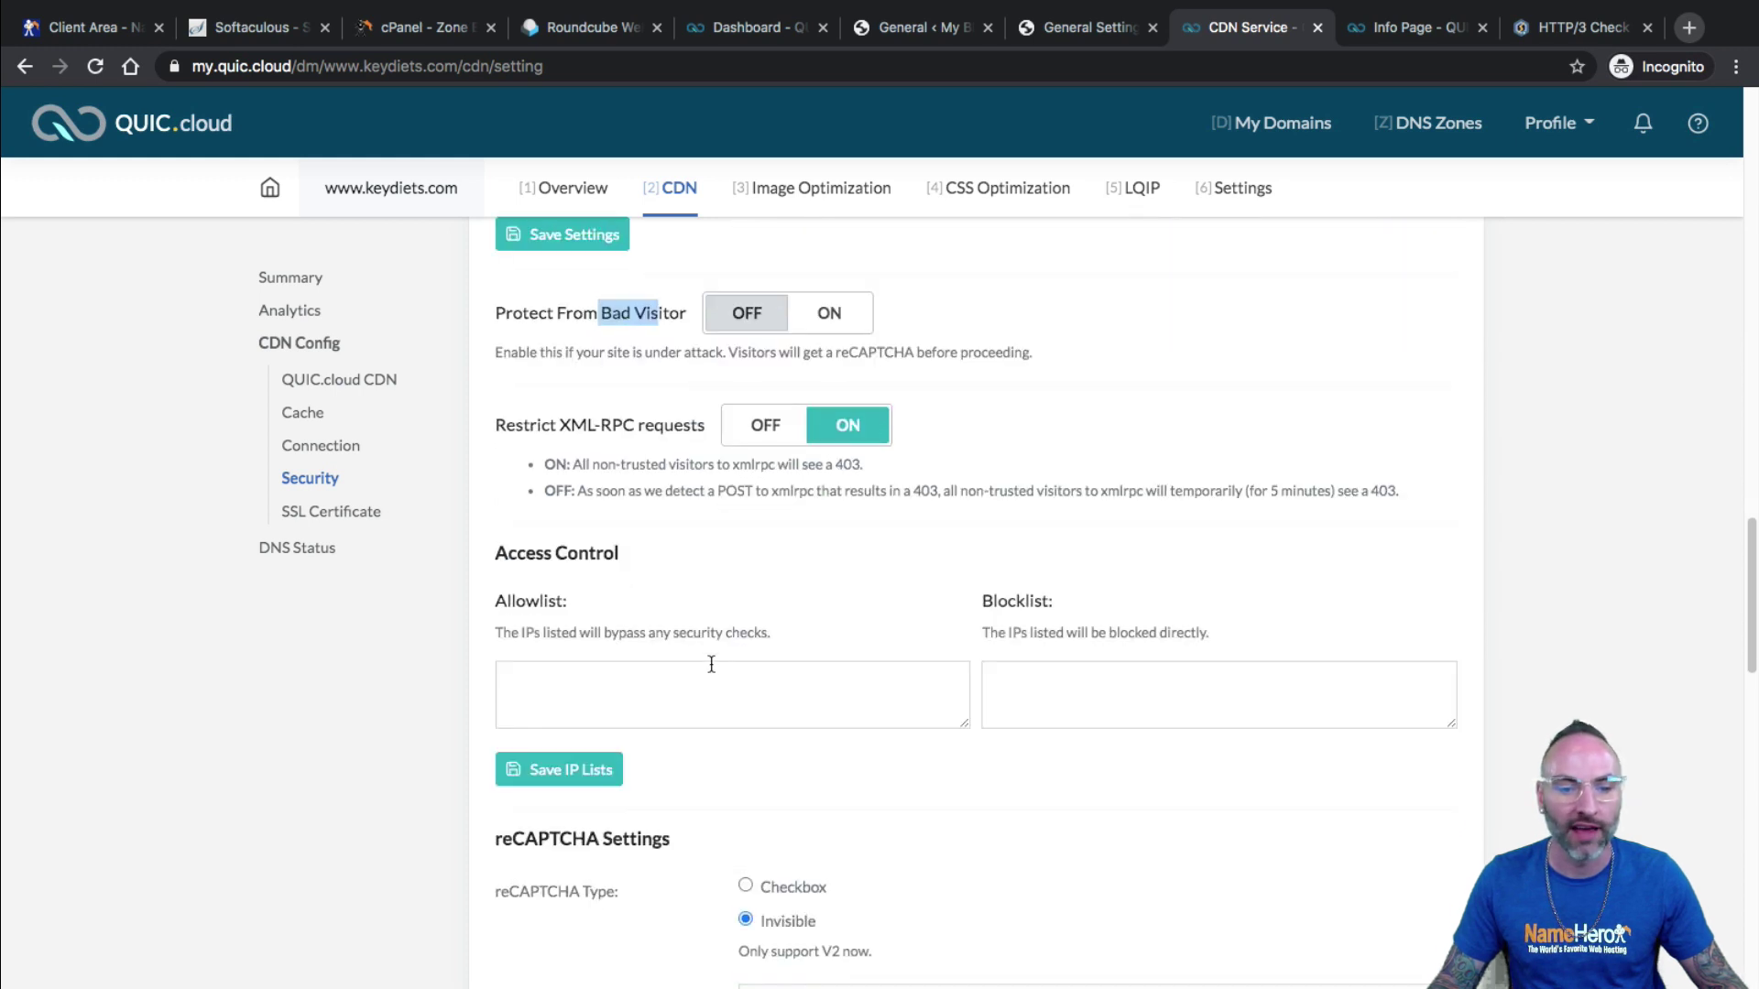
{"action": "scroll", "coordinate": [714, 650], "scroll_direction": "down", "scroll_amount": 2}
{"action": "scroll", "coordinate": [810, 487], "scroll_direction": "down", "scroll_amount": 2}
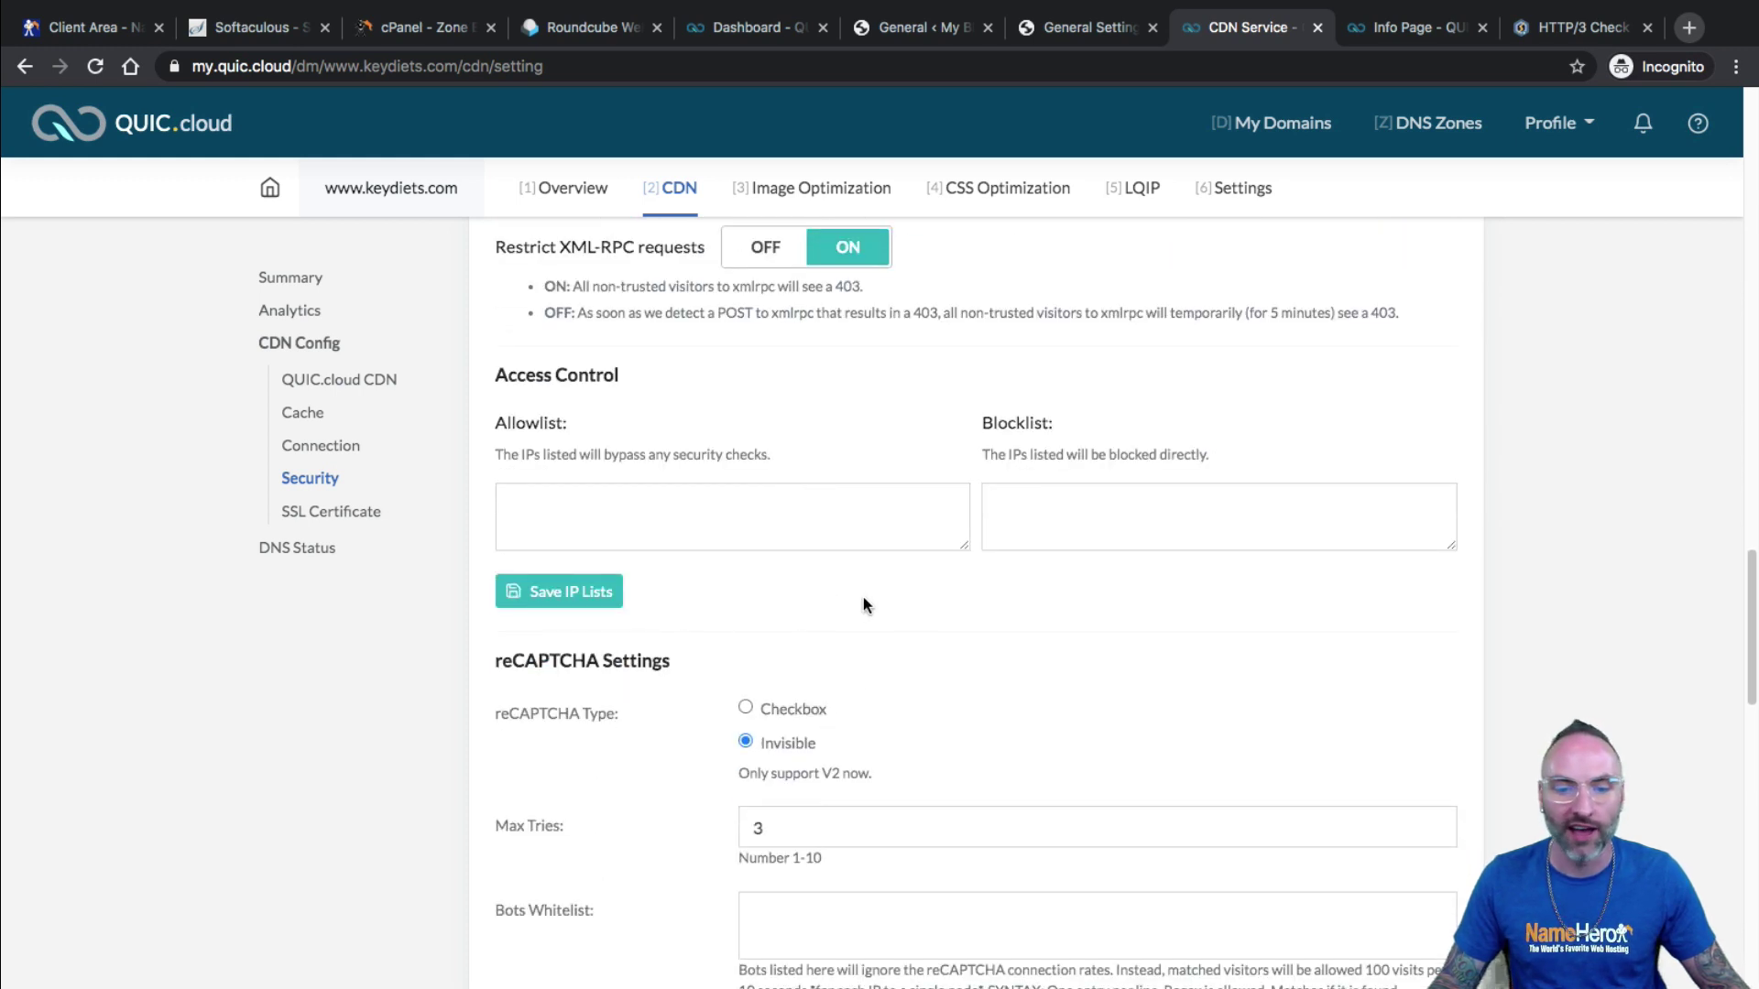
{"action": "scroll", "coordinate": [1008, 545], "scroll_direction": "down", "scroll_amount": 10}
{"action": "scroll", "coordinate": [830, 439], "scroll_direction": "down", "scroll_amount": 6}
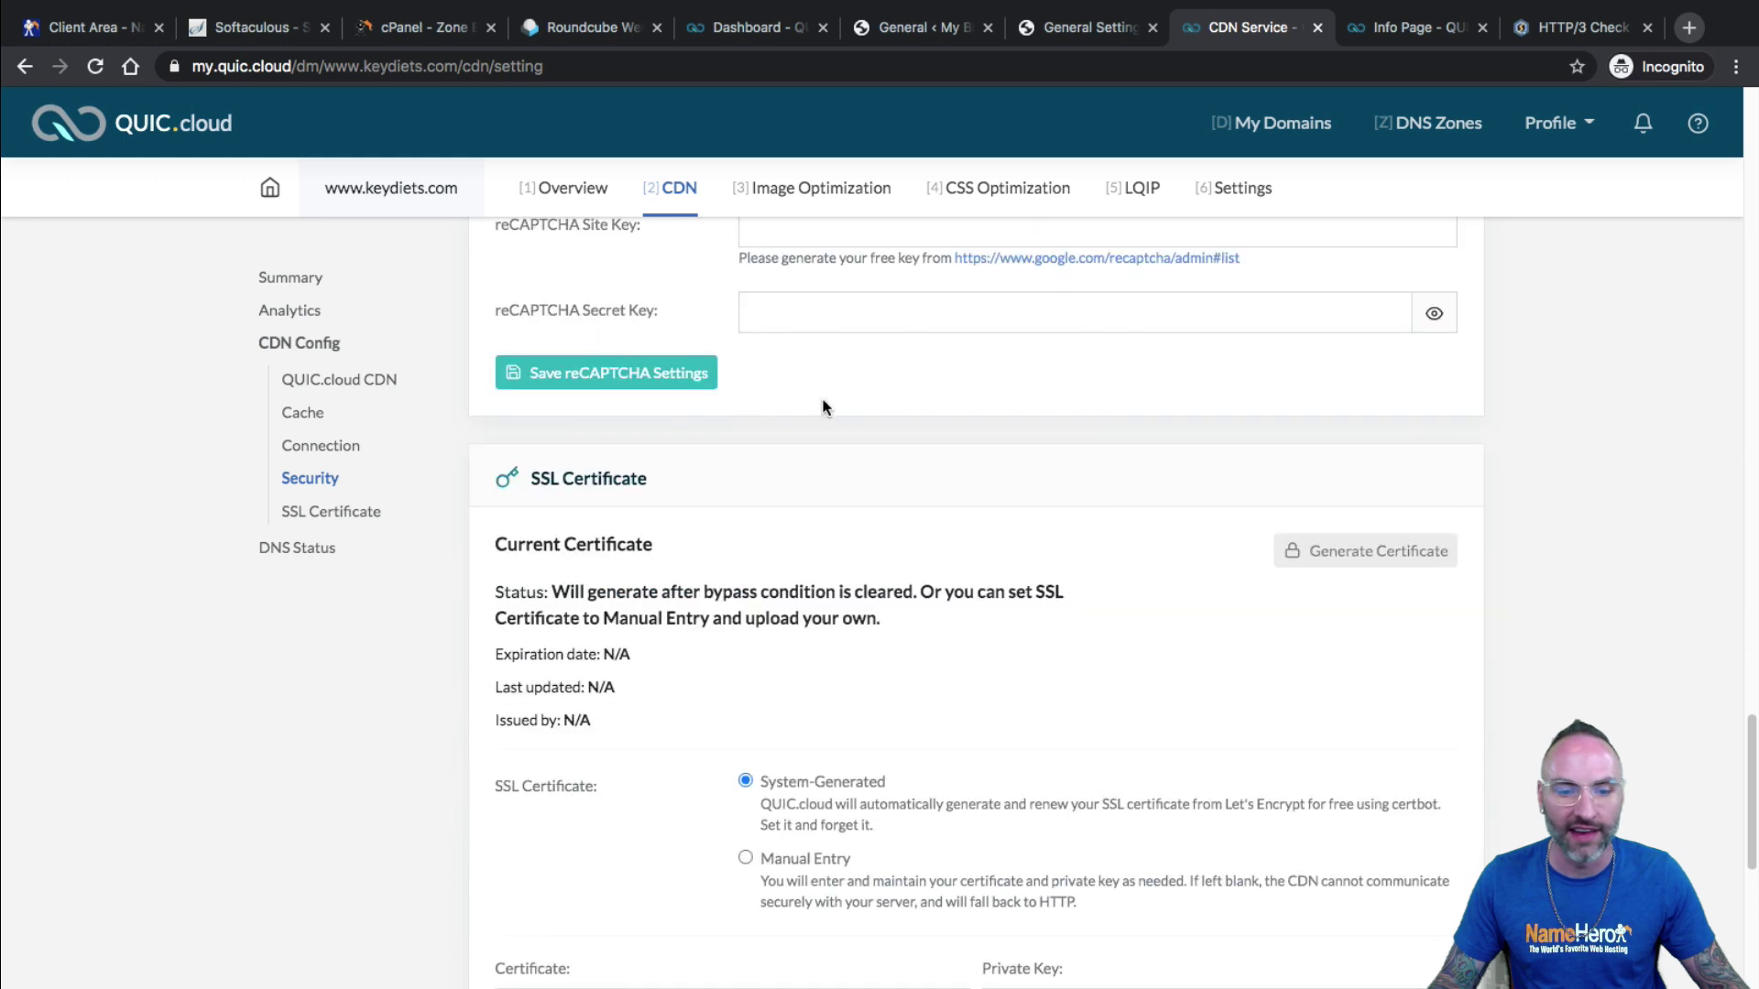
Review the SSL Certificate status, leaving System-Generated selected.
{"action": "scroll", "coordinate": [998, 495], "scroll_direction": "down", "scroll_amount": 2}
{"action": "scroll", "coordinate": [914, 576], "scroll_direction": "down", "scroll_amount": 2}
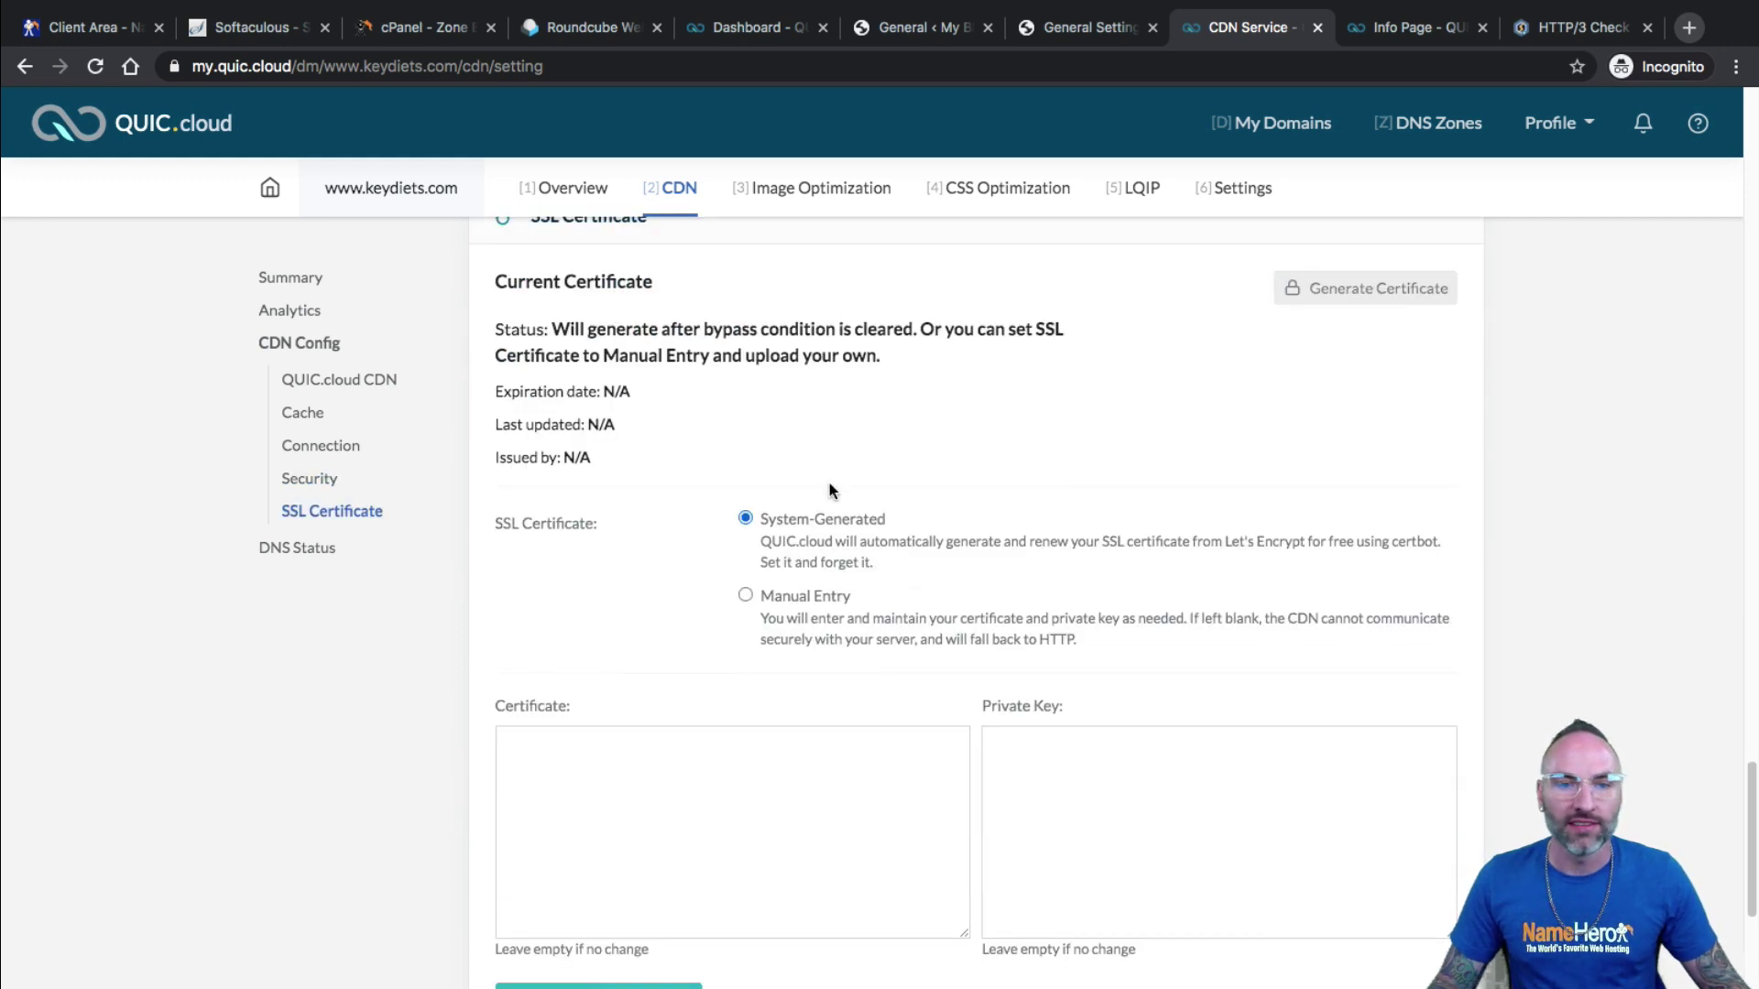
{"action": "left_click_drag", "start_coordinate": [589, 329], "coordinate": [856, 332]}
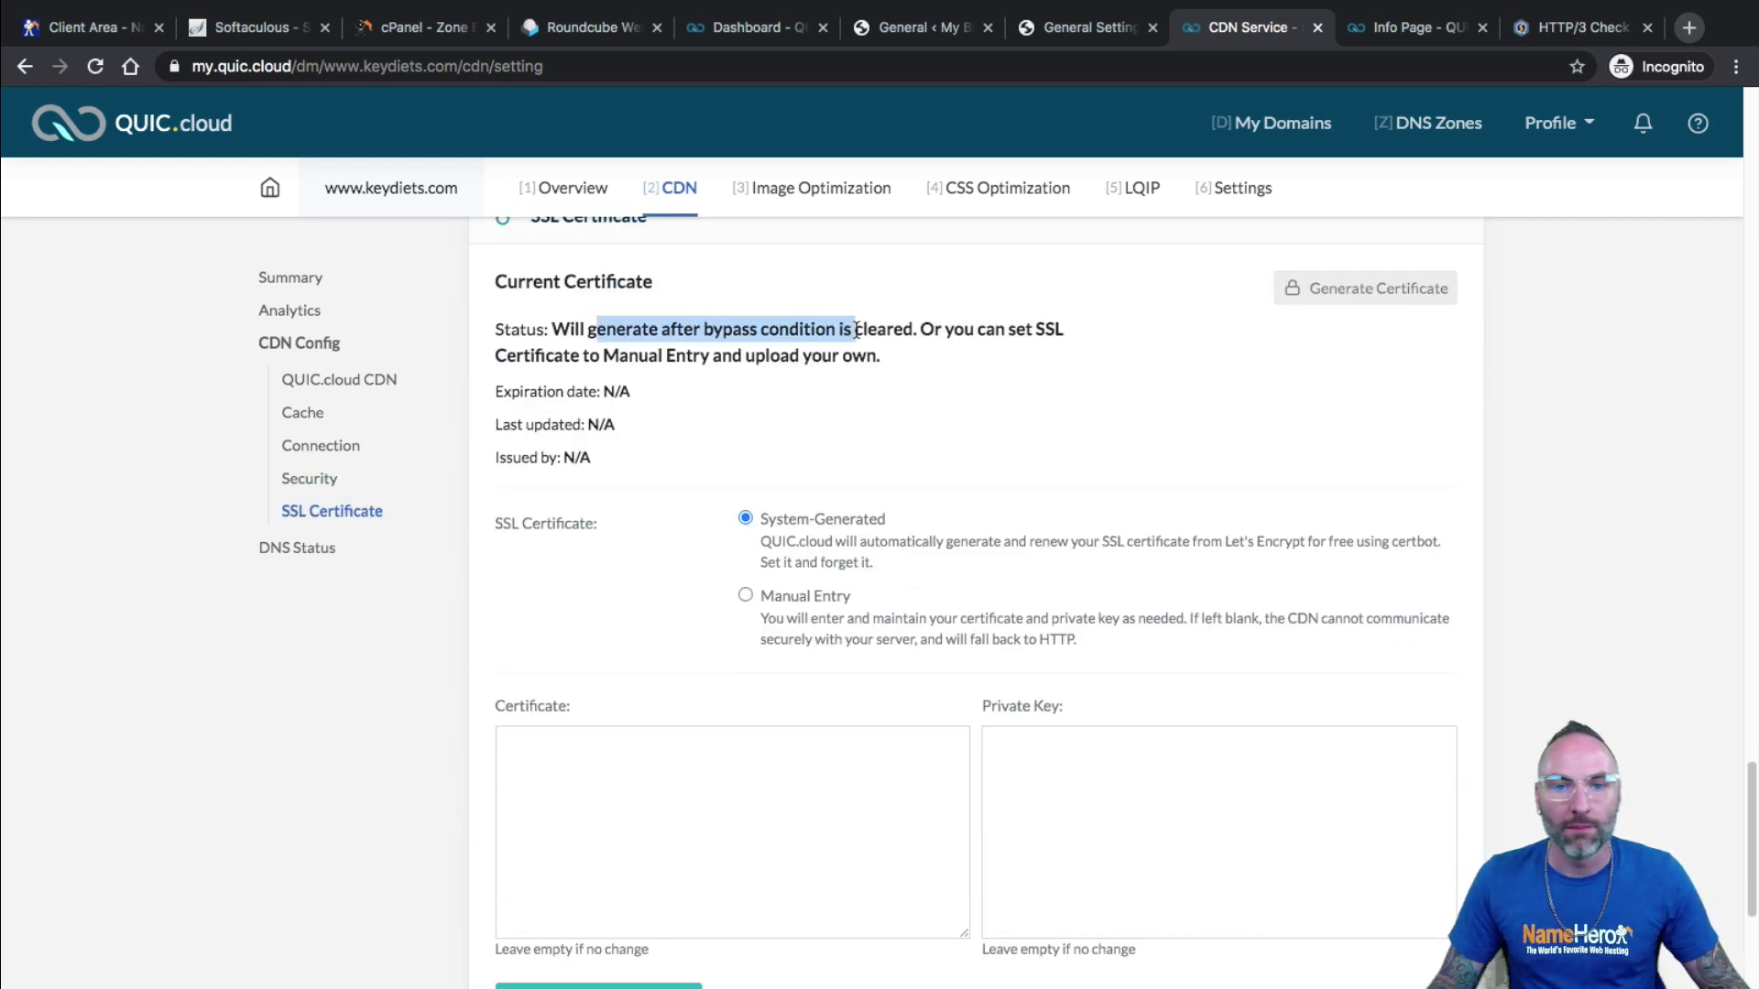
{"action": "left_click", "coordinate": [720, 332]}
{"action": "left_click_drag", "start_coordinate": [722, 332], "coordinate": [758, 330]}
{"action": "left_click", "coordinate": [935, 330]}
{"action": "left_click", "coordinate": [758, 329]}
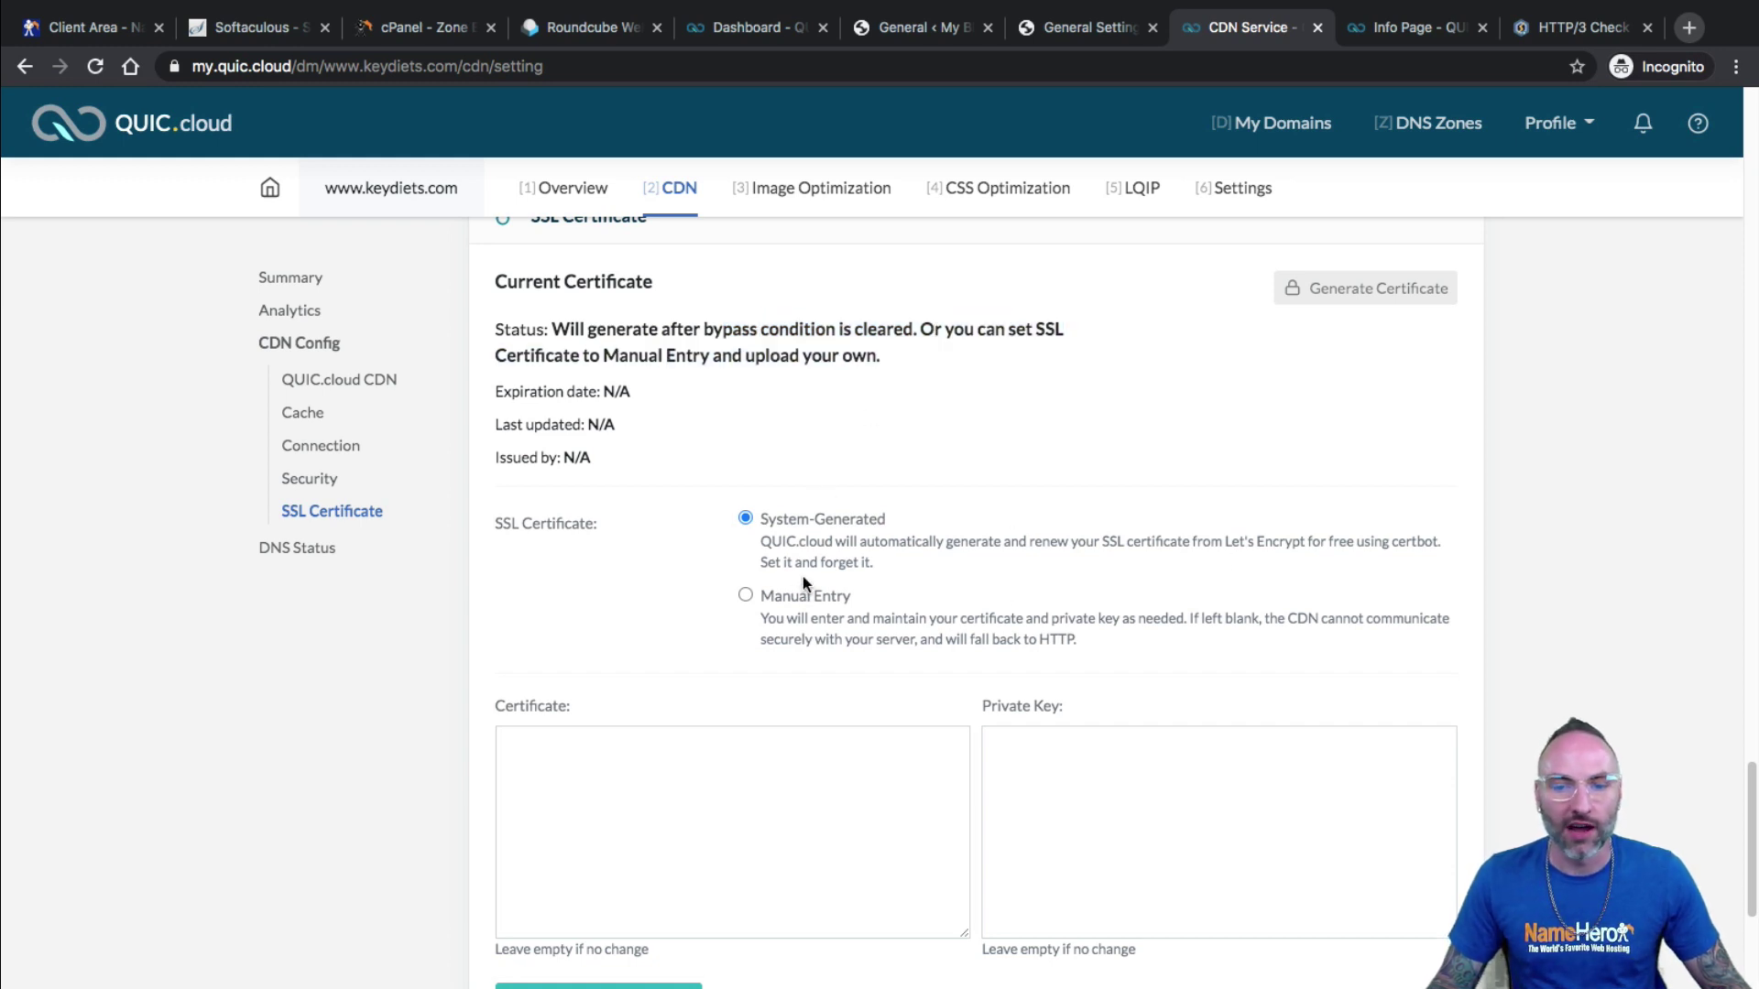
Open DNS Status to show the CDN domain verification page and assigned CNAME.
{"action": "scroll", "coordinate": [805, 590], "scroll_direction": "down", "scroll_amount": 2}
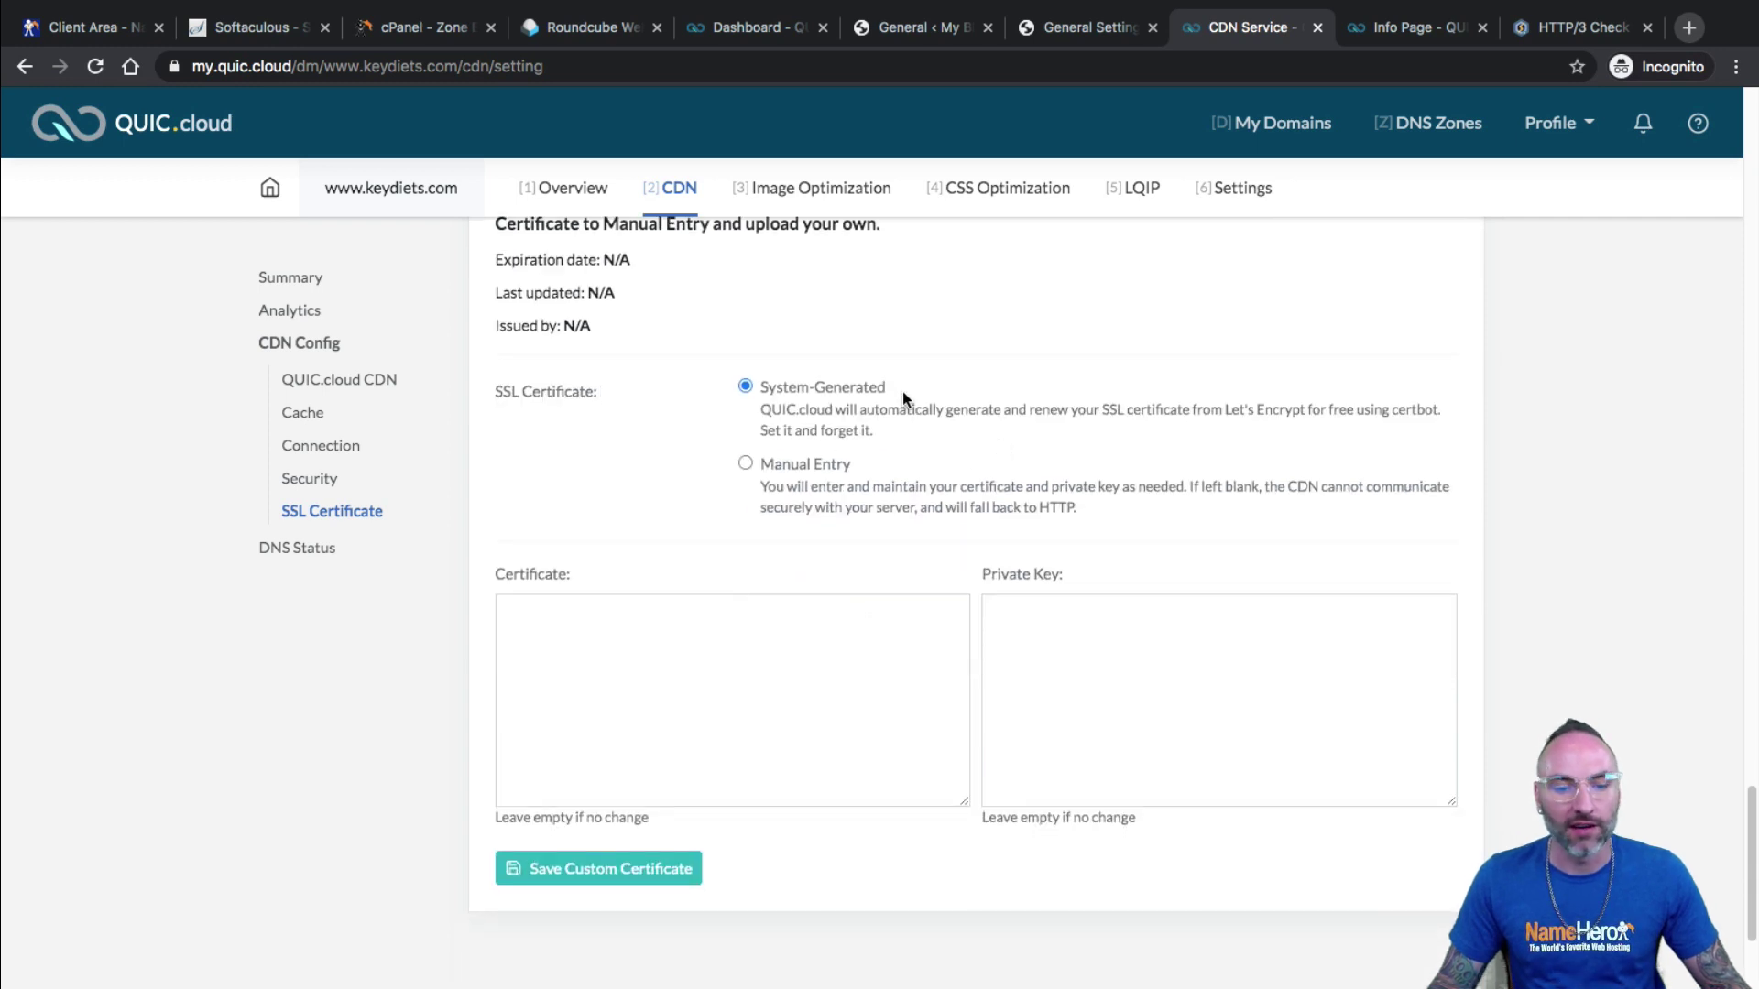
{"action": "scroll", "coordinate": [852, 425], "scroll_direction": "down", "scroll_amount": 1}
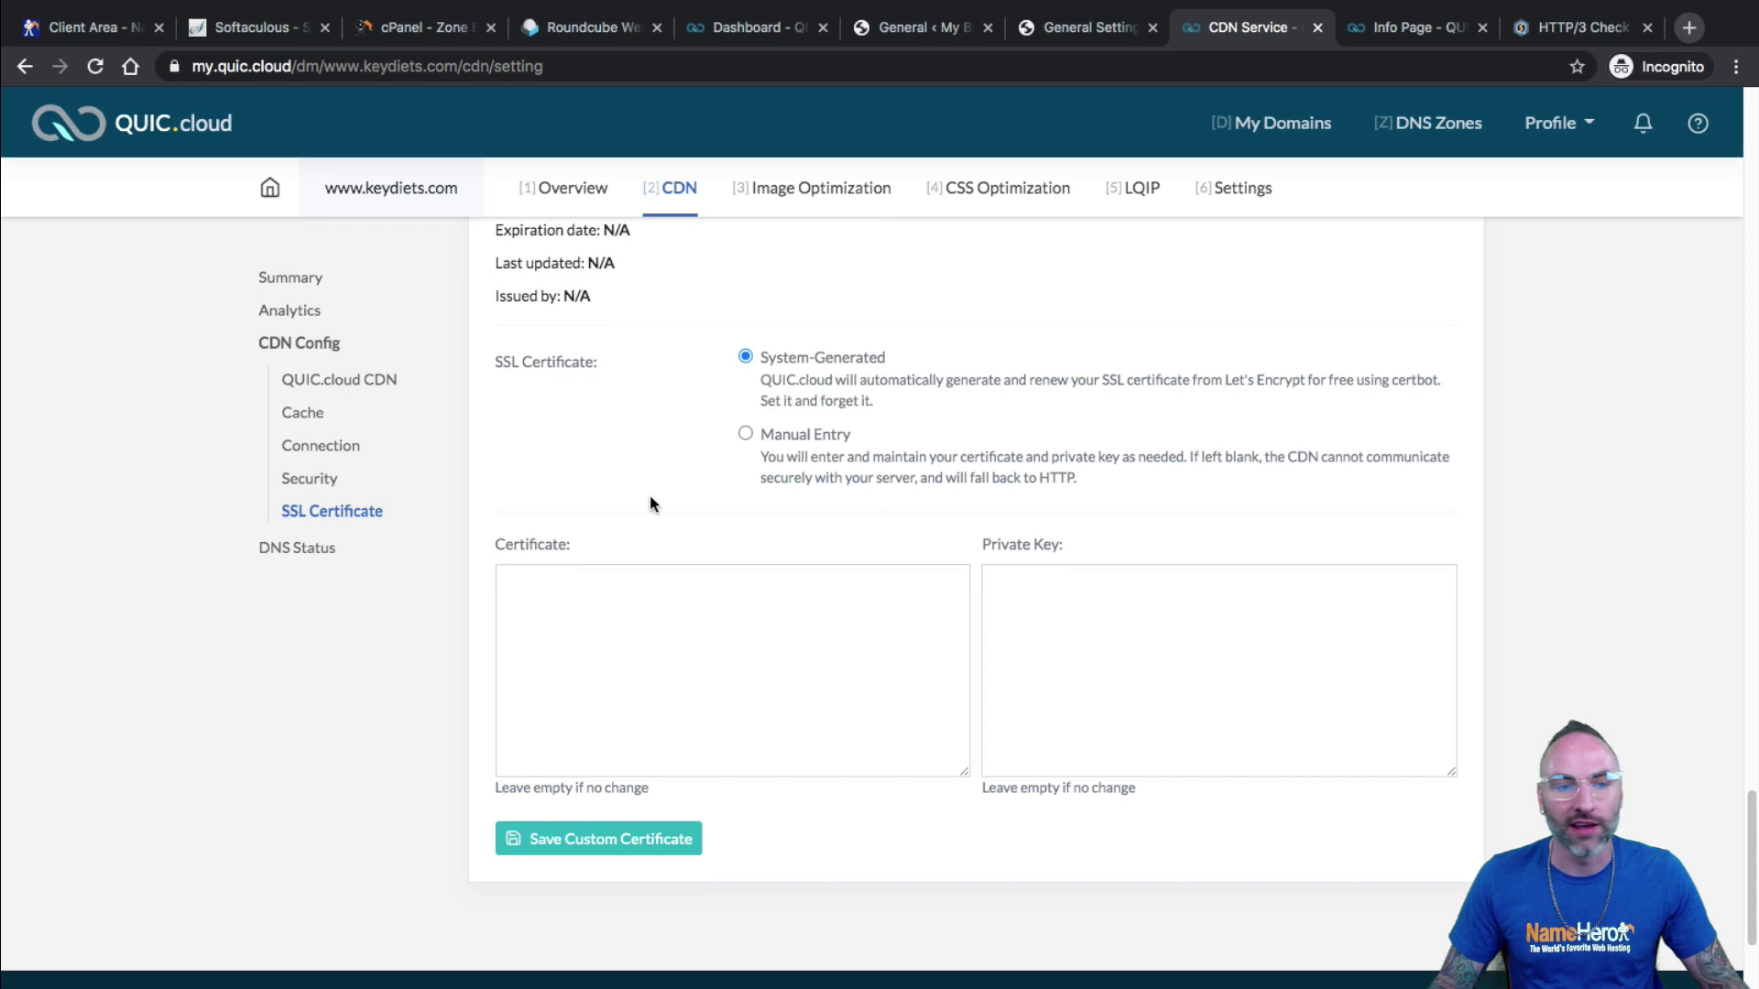
{"action": "scroll", "coordinate": [863, 667], "scroll_direction": "down", "scroll_amount": 3}
{"action": "scroll", "coordinate": [898, 667], "scroll_direction": "up", "scroll_amount": 5}
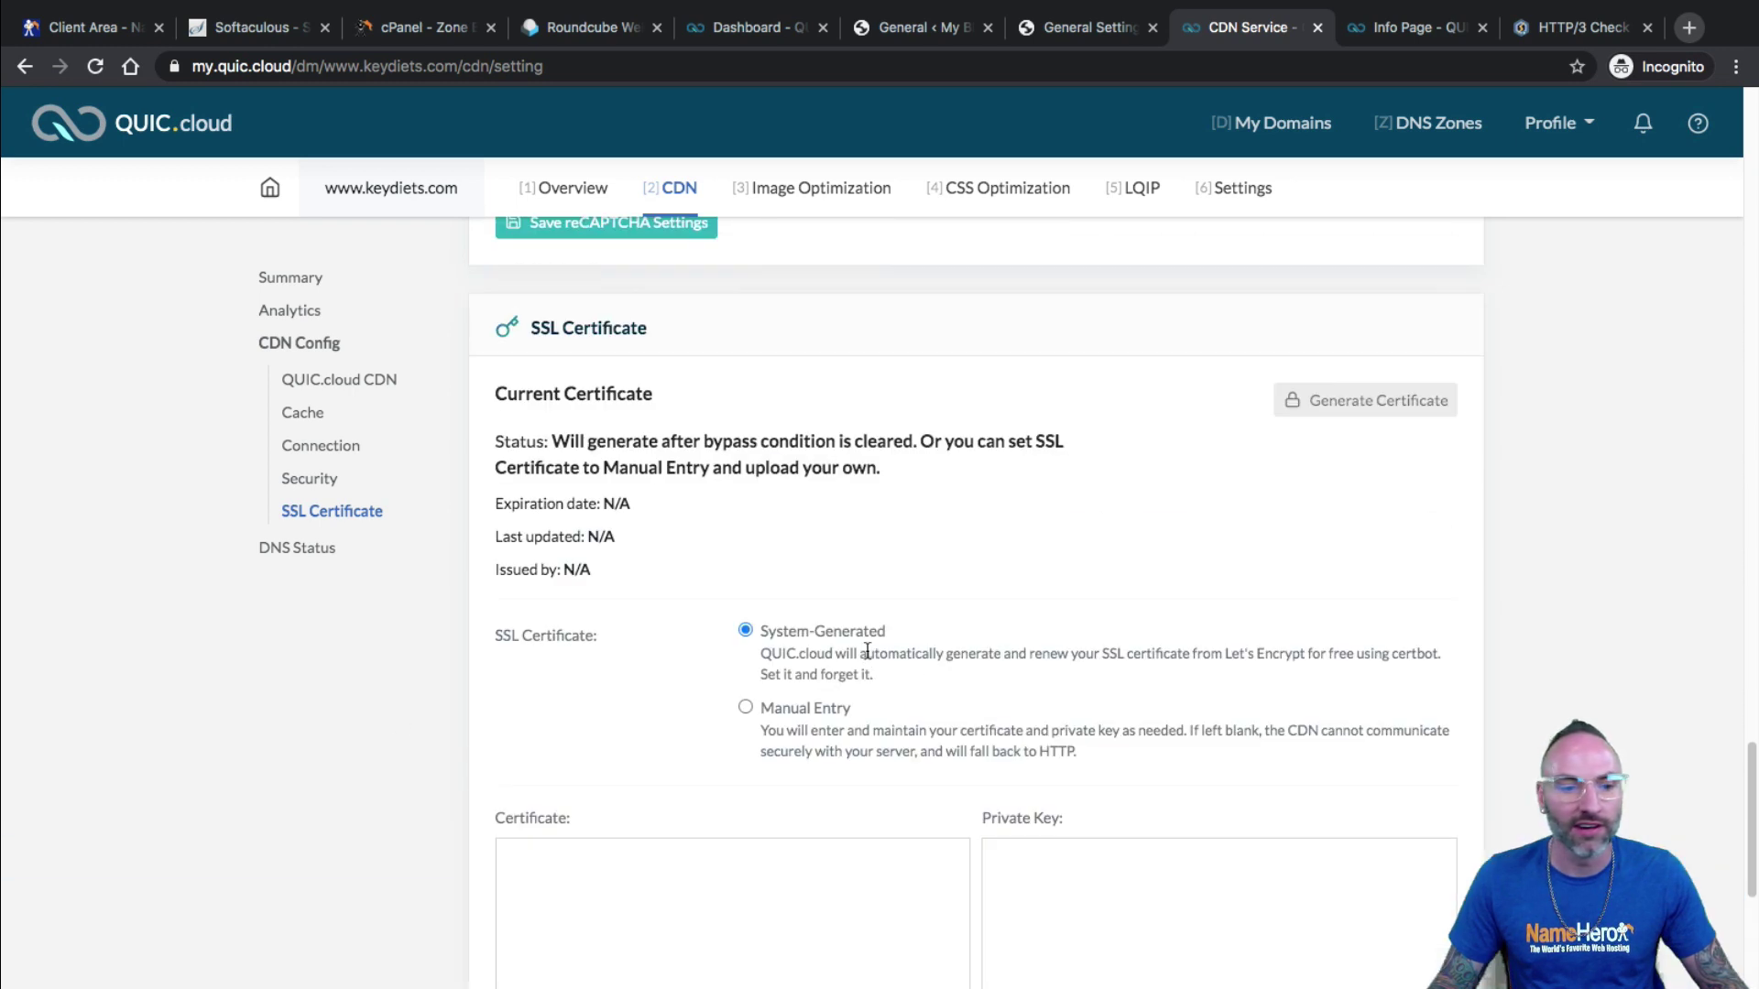
{"action": "left_click", "coordinate": [311, 549]}
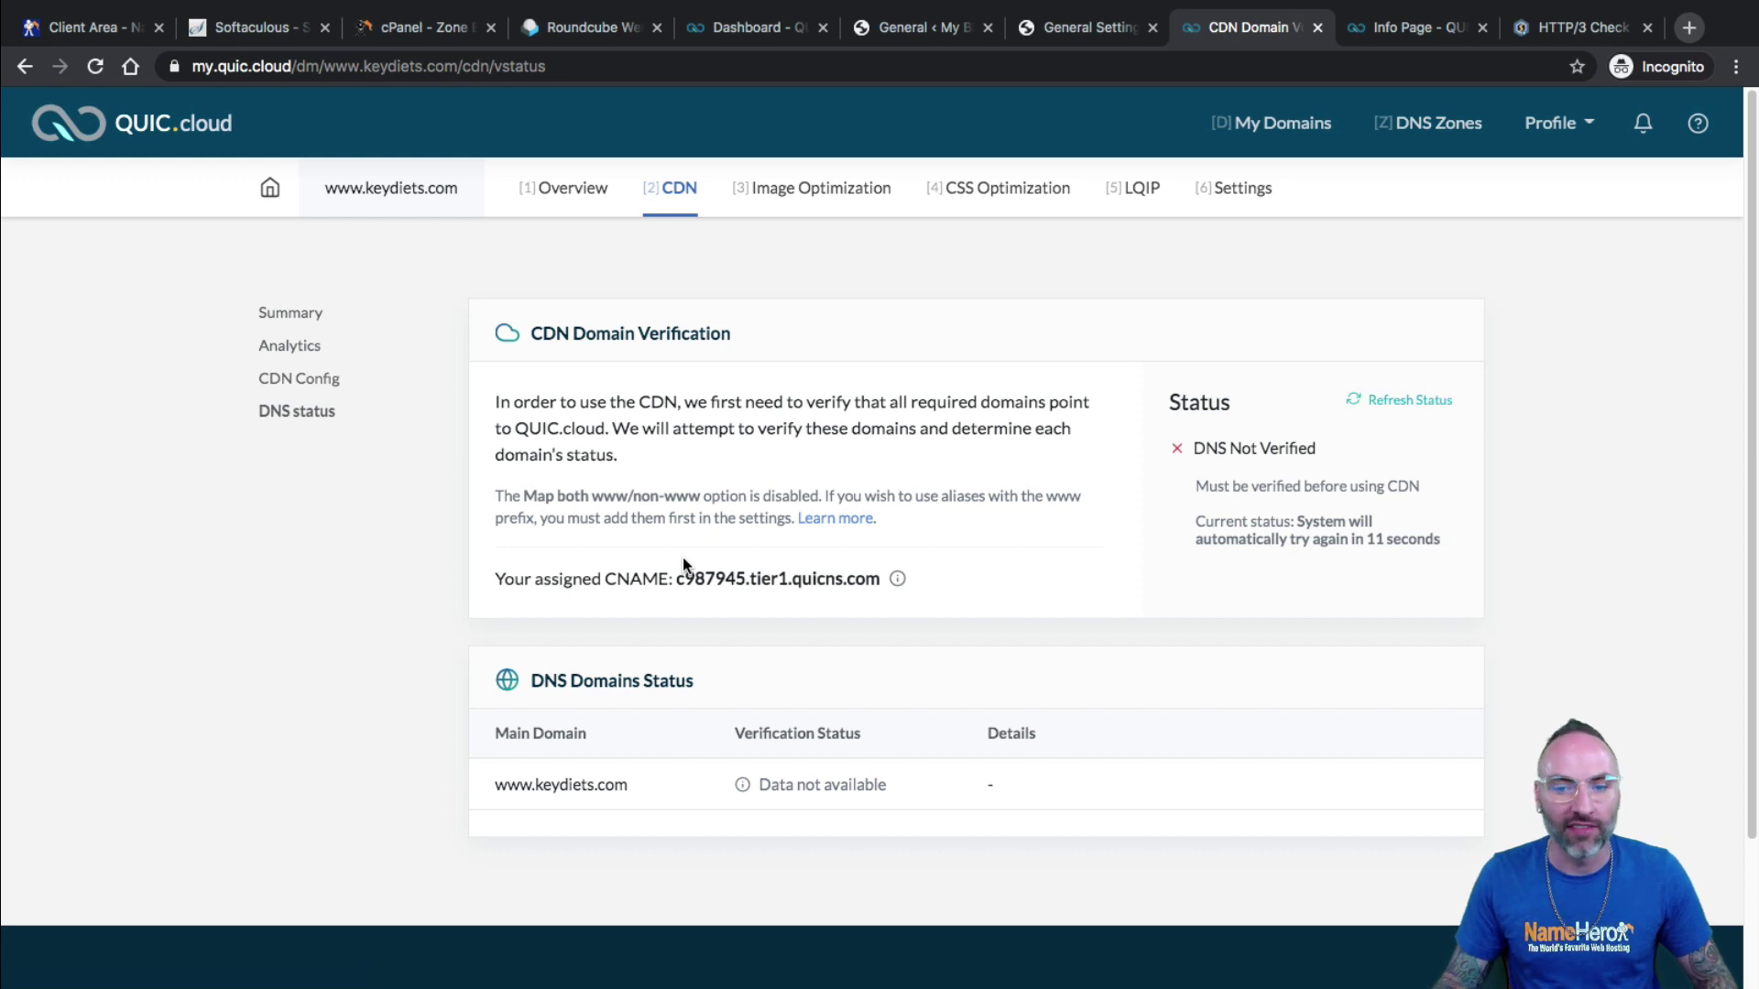
Note the assigned CNAME and the overview's Missing SSL cert warning, then return to LiteSpeed General Settings.
{"action": "left_click_drag", "start_coordinate": [865, 579], "coordinate": [780, 587]}
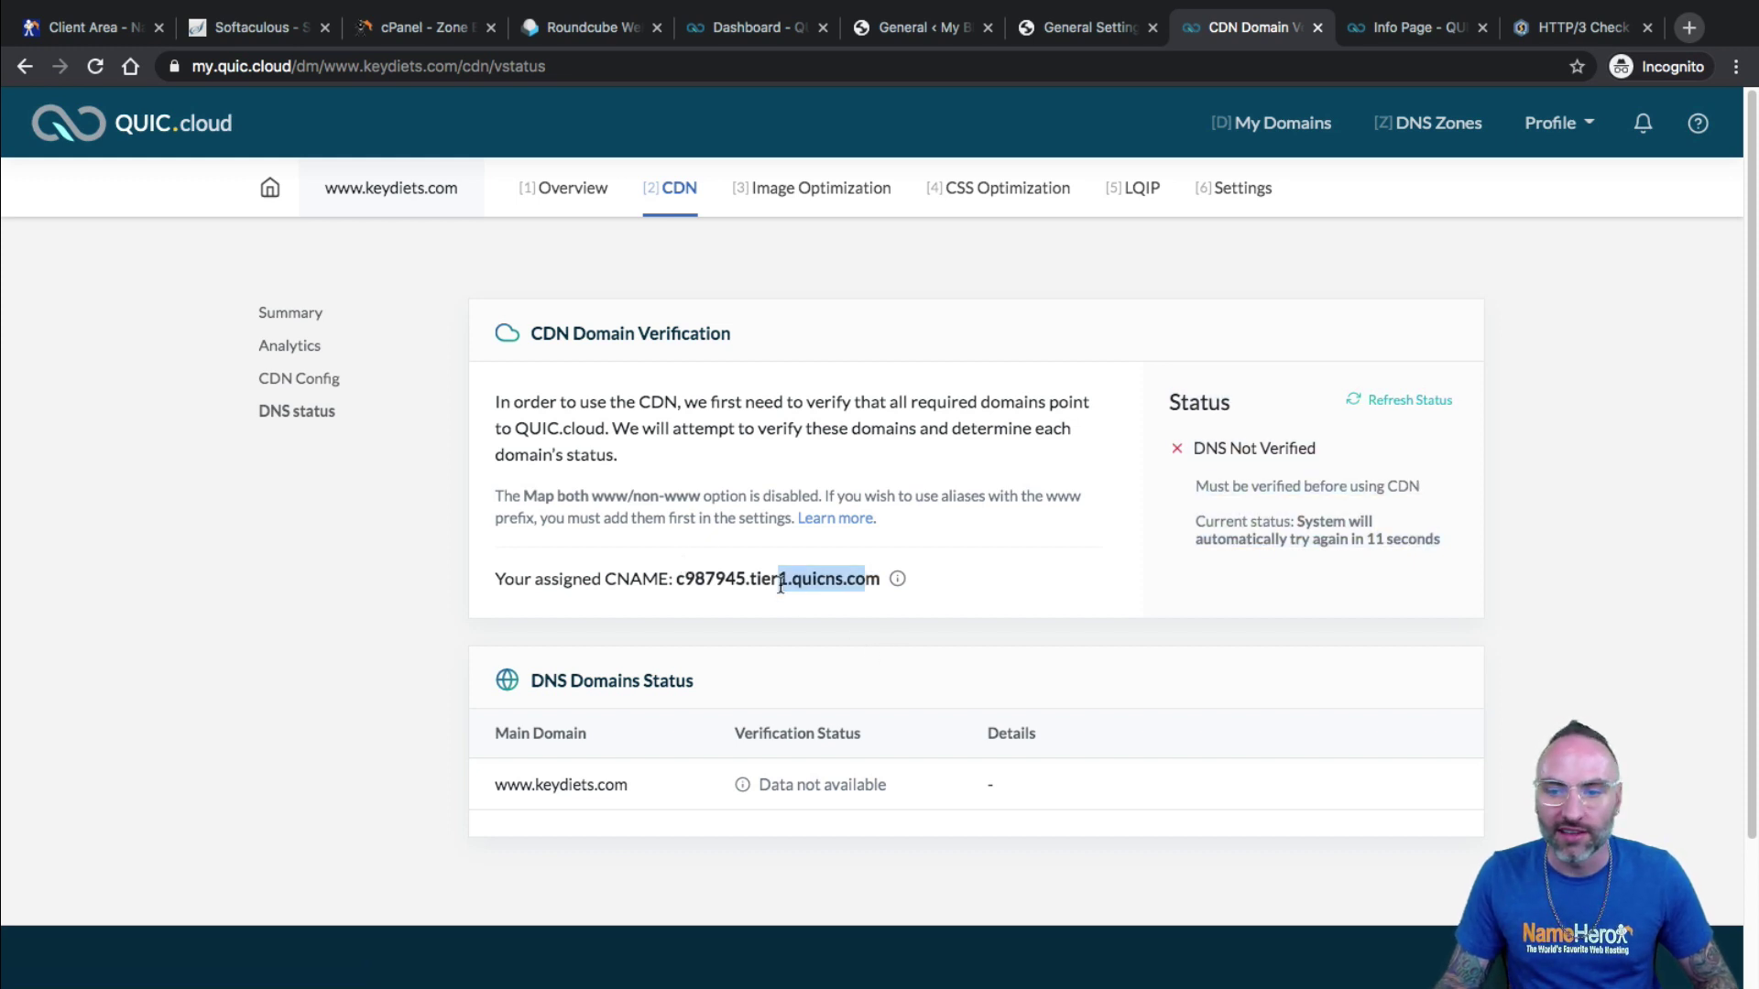
{"action": "left_click", "coordinate": [535, 196]}
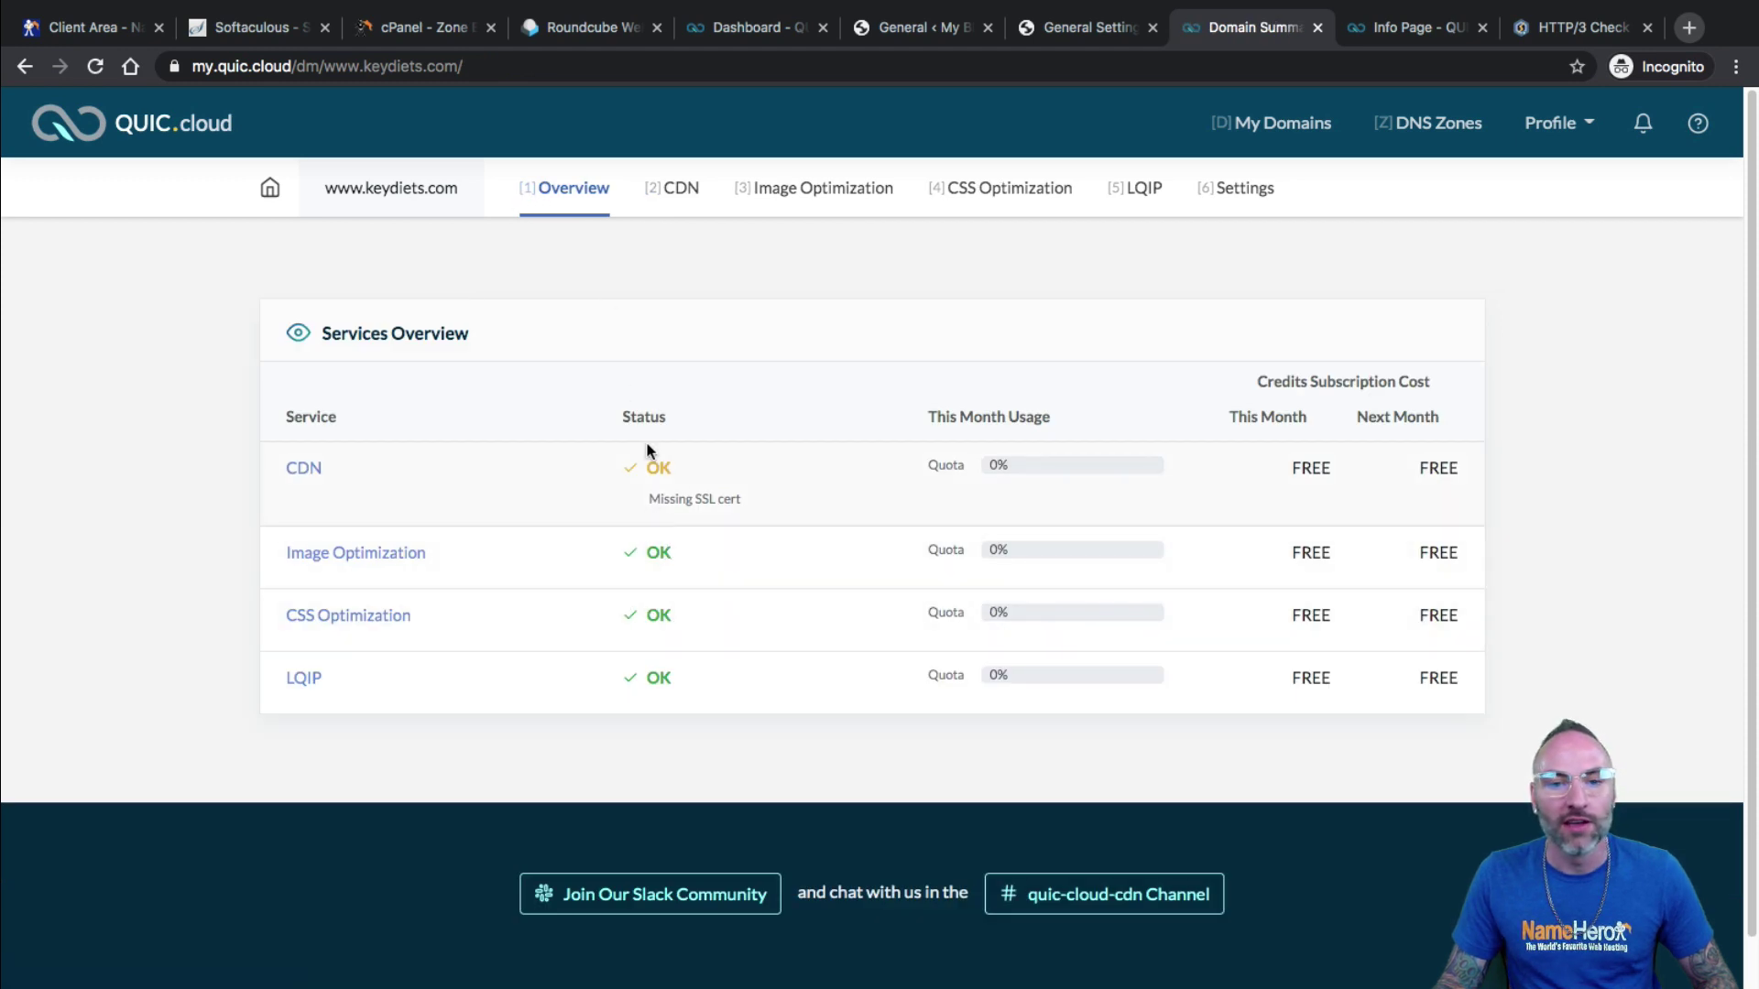
{"action": "left_click_drag", "start_coordinate": [731, 498], "coordinate": [649, 499]}
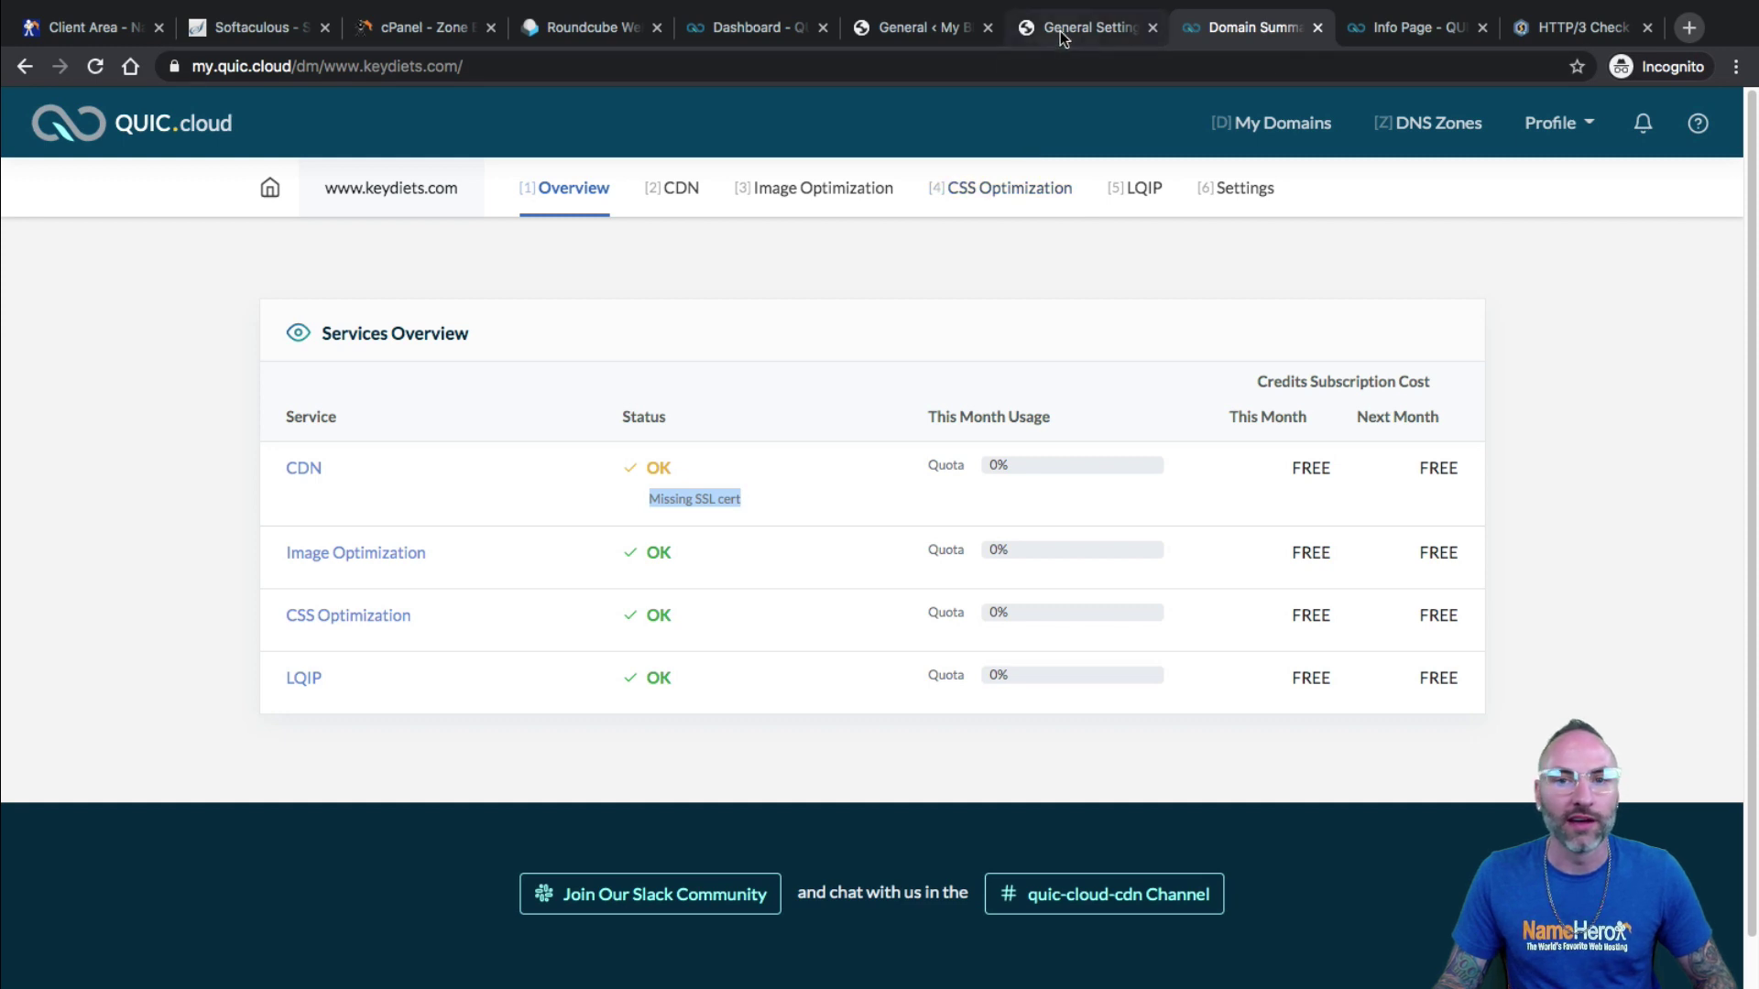
{"action": "left_click", "coordinate": [923, 33]}
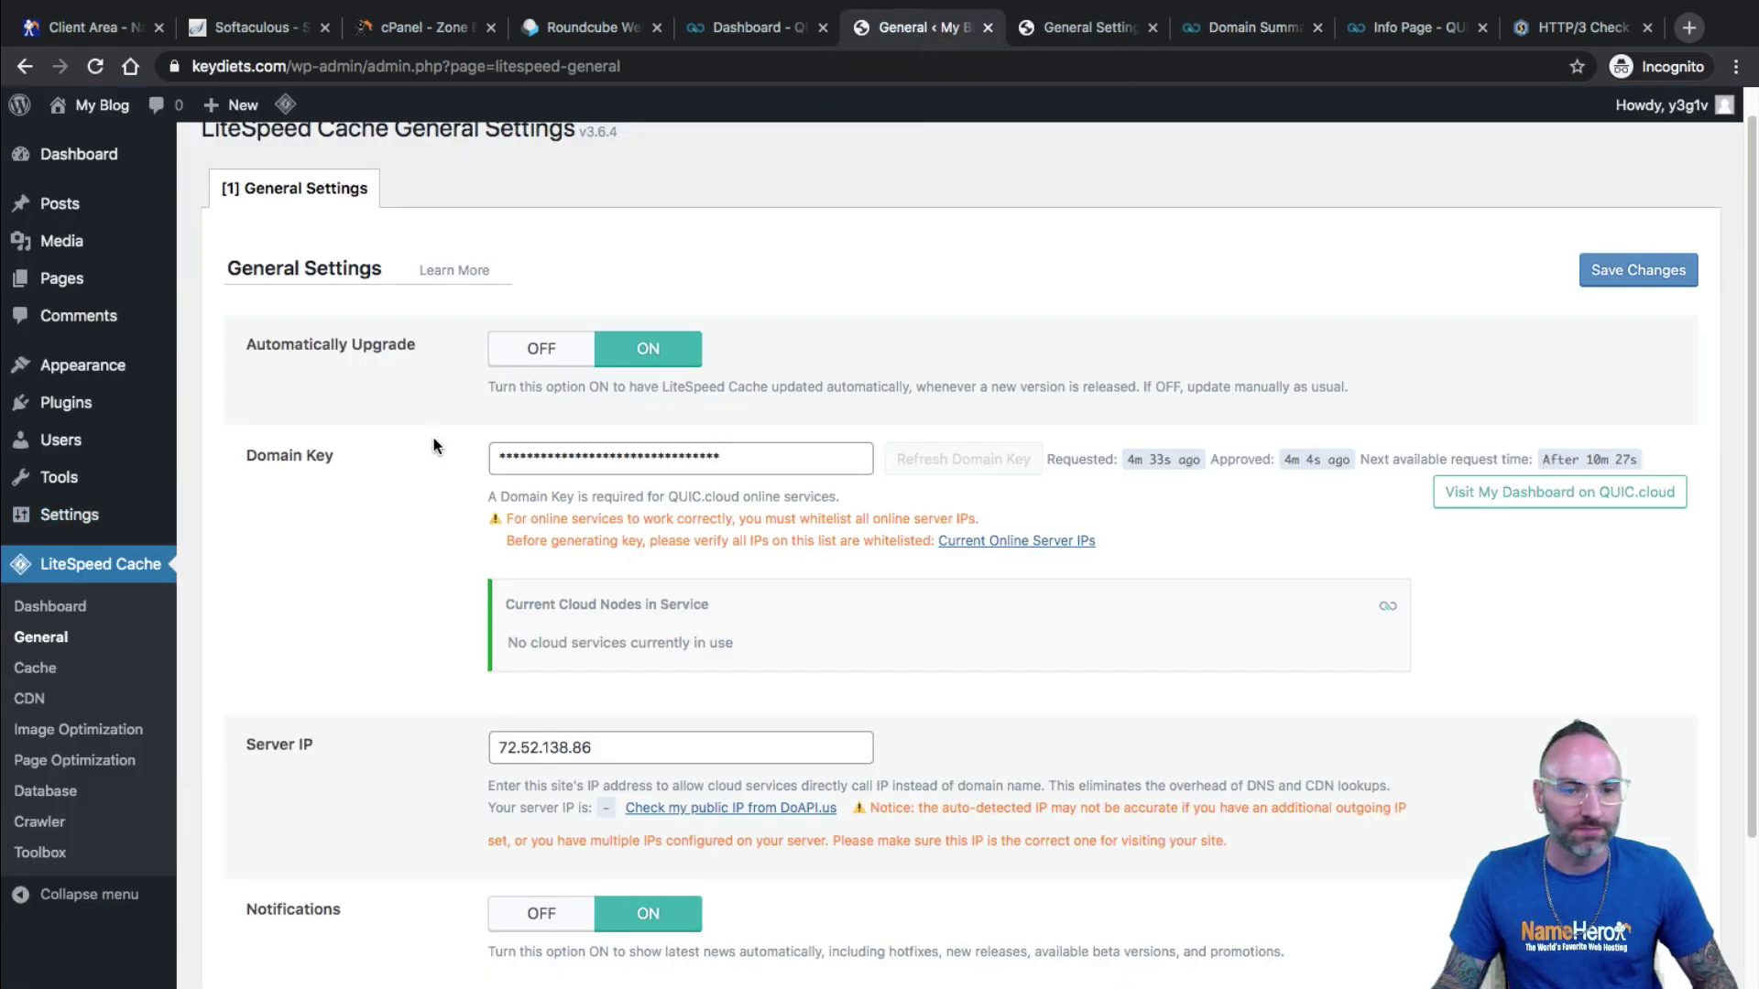
Open the LiteSpeed Cache Dashboard and check the 0% quotas and 0B of 10G CDN bandwidth.
{"action": "scroll", "coordinate": [321, 577], "scroll_direction": "down", "scroll_amount": 2}
{"action": "left_click", "coordinate": [45, 609]}
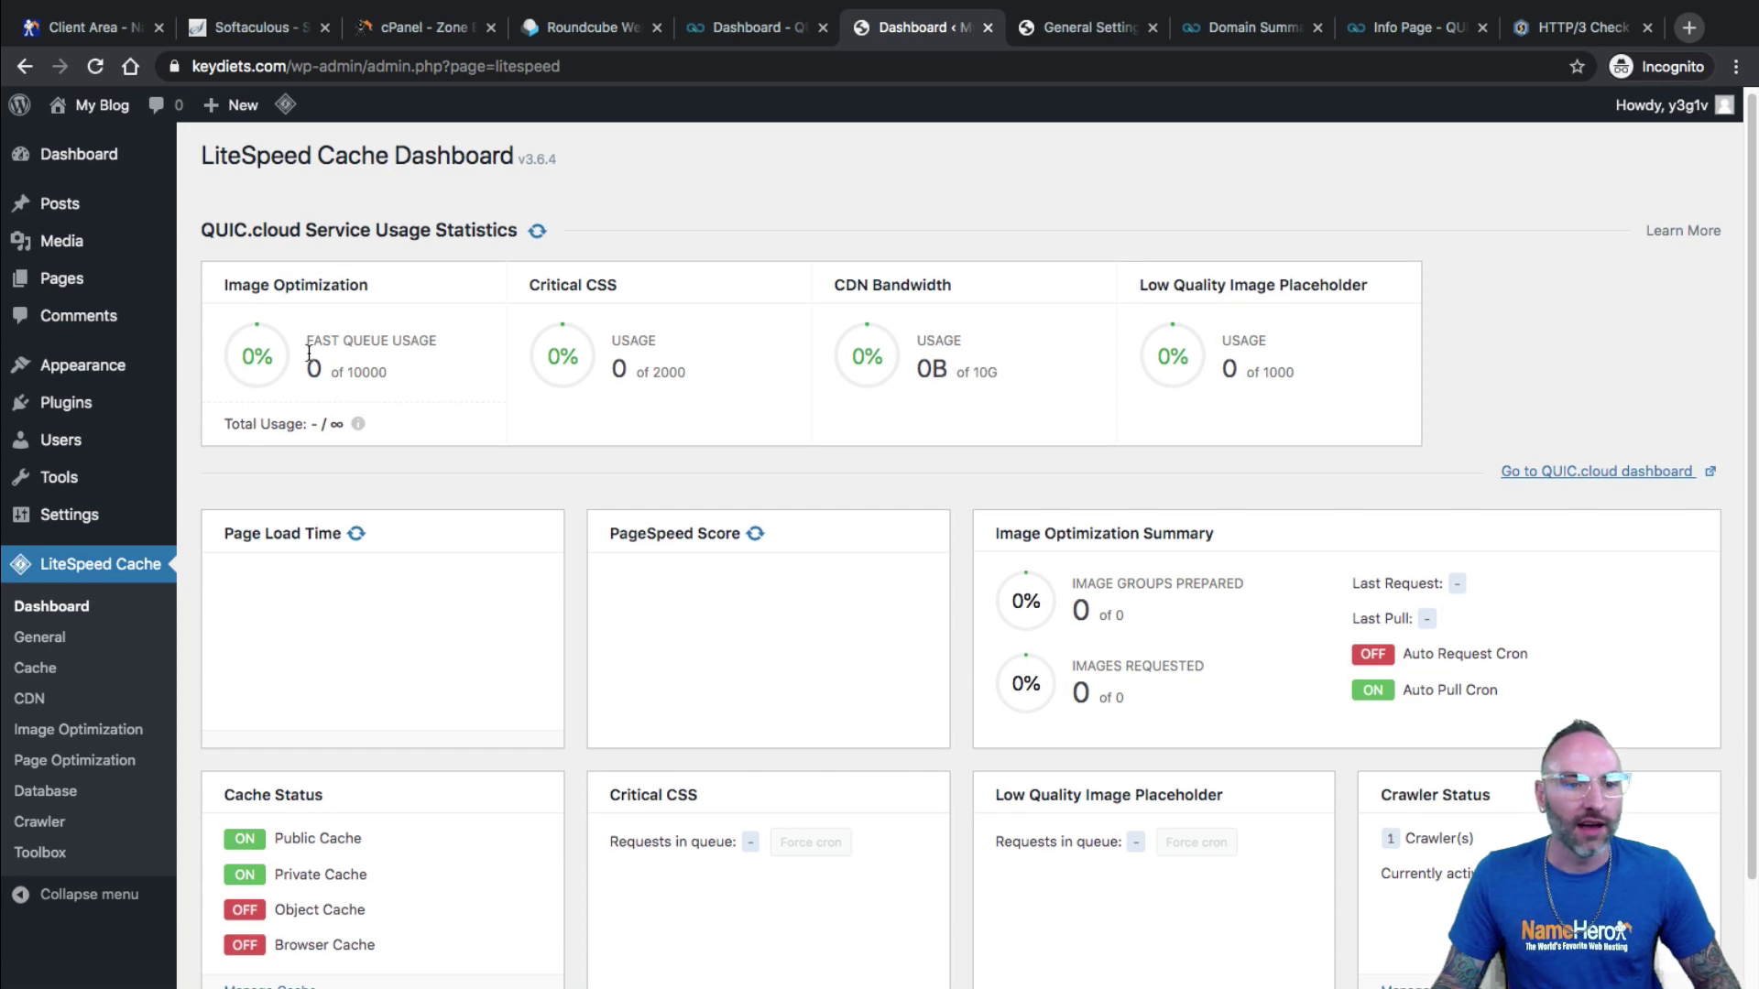
{"action": "left_click_drag", "start_coordinate": [382, 372], "coordinate": [320, 373]}
{"action": "double_click", "coordinate": [414, 340]}
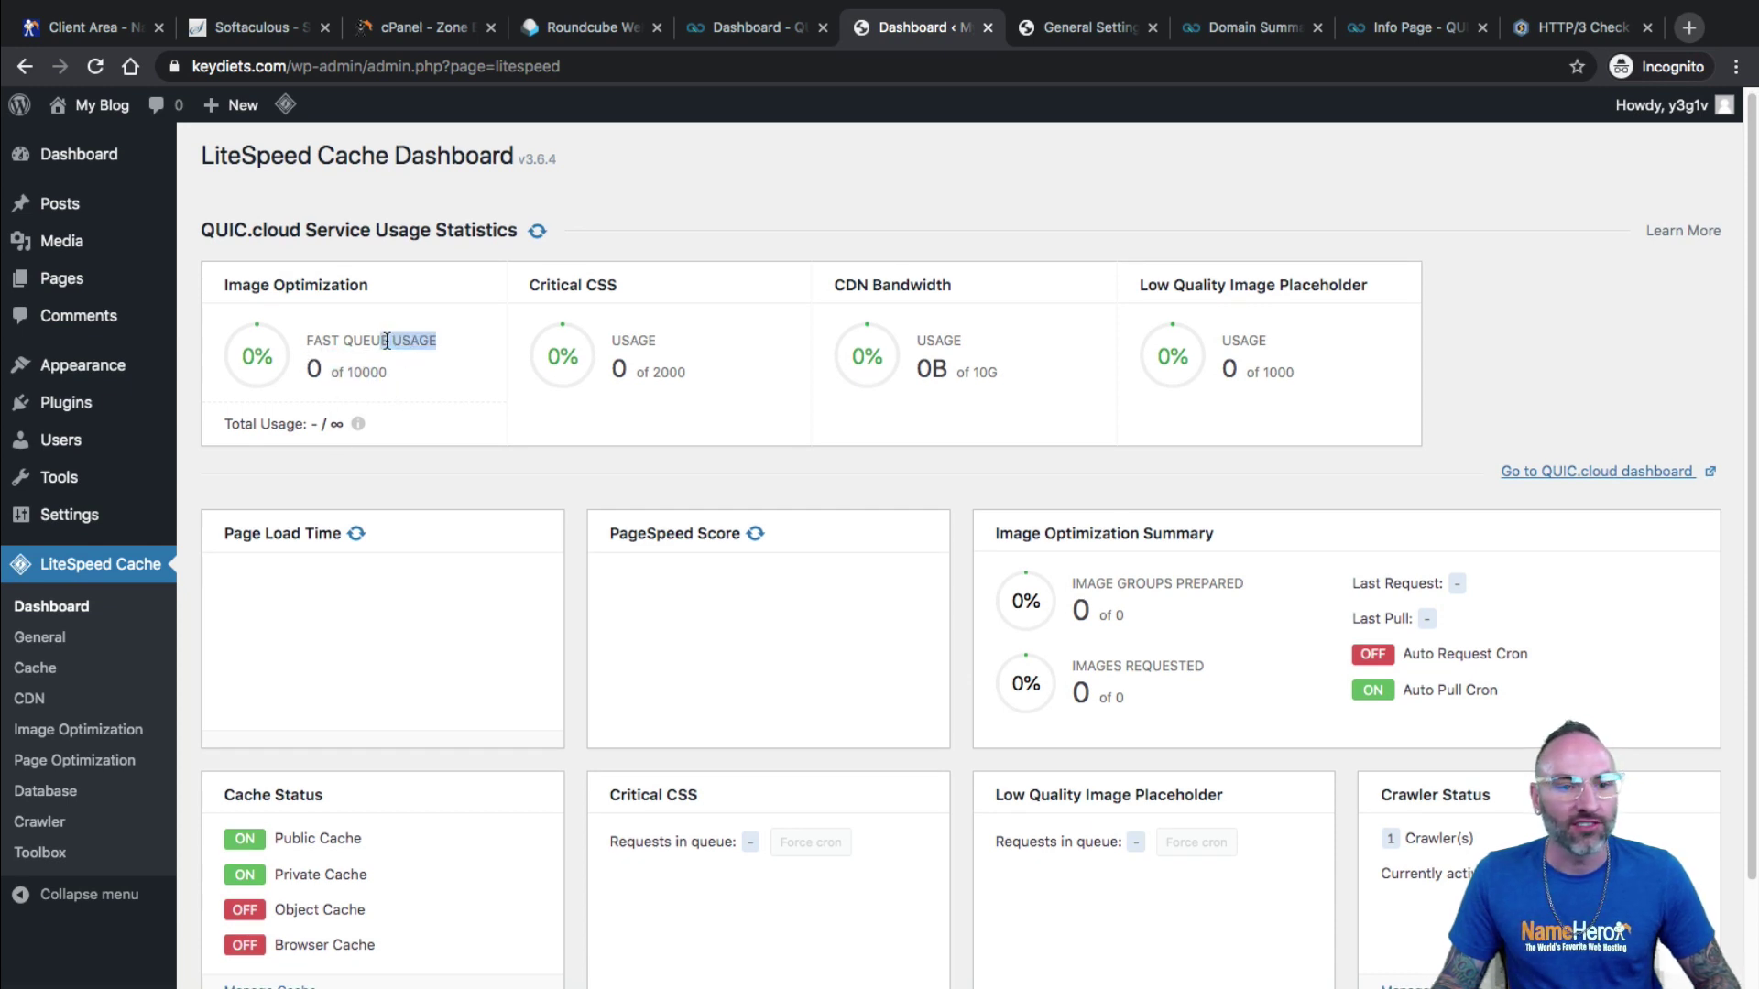
{"action": "left_click_drag", "start_coordinate": [731, 367], "coordinate": [610, 371]}
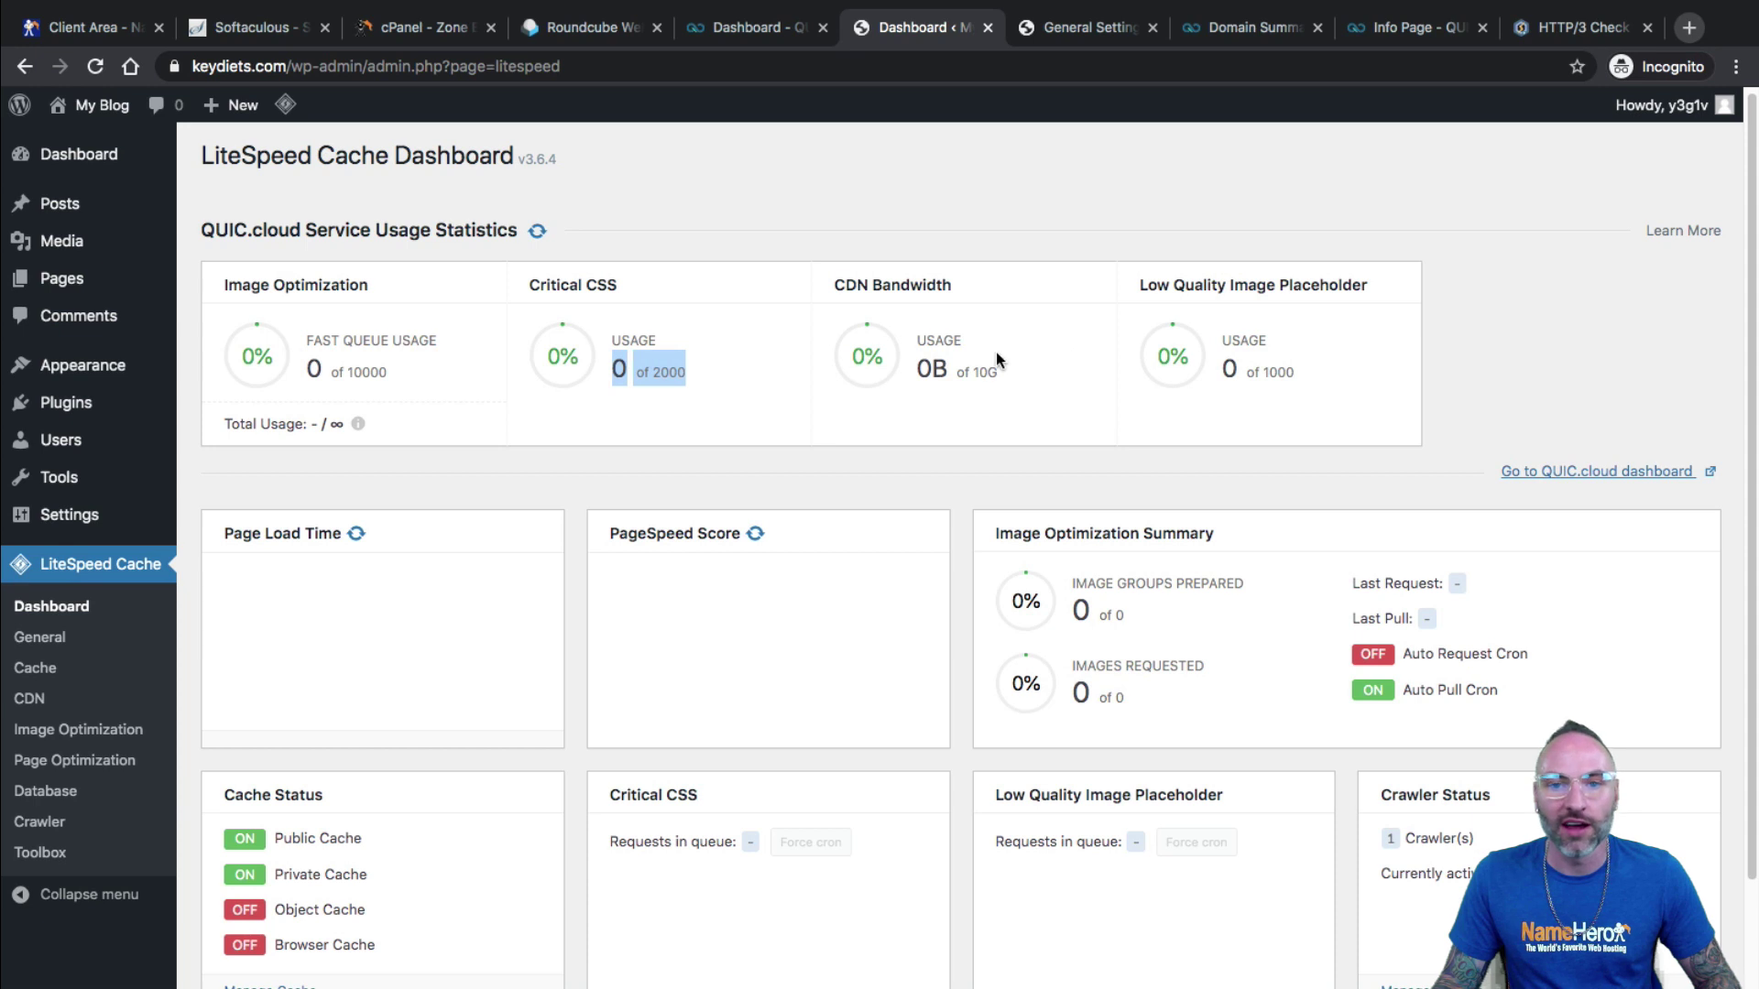
{"action": "left_click_drag", "start_coordinate": [996, 366], "coordinate": [915, 337]}
{"action": "left_click", "coordinate": [1329, 378]}
{"action": "left_click", "coordinate": [1030, 404]}
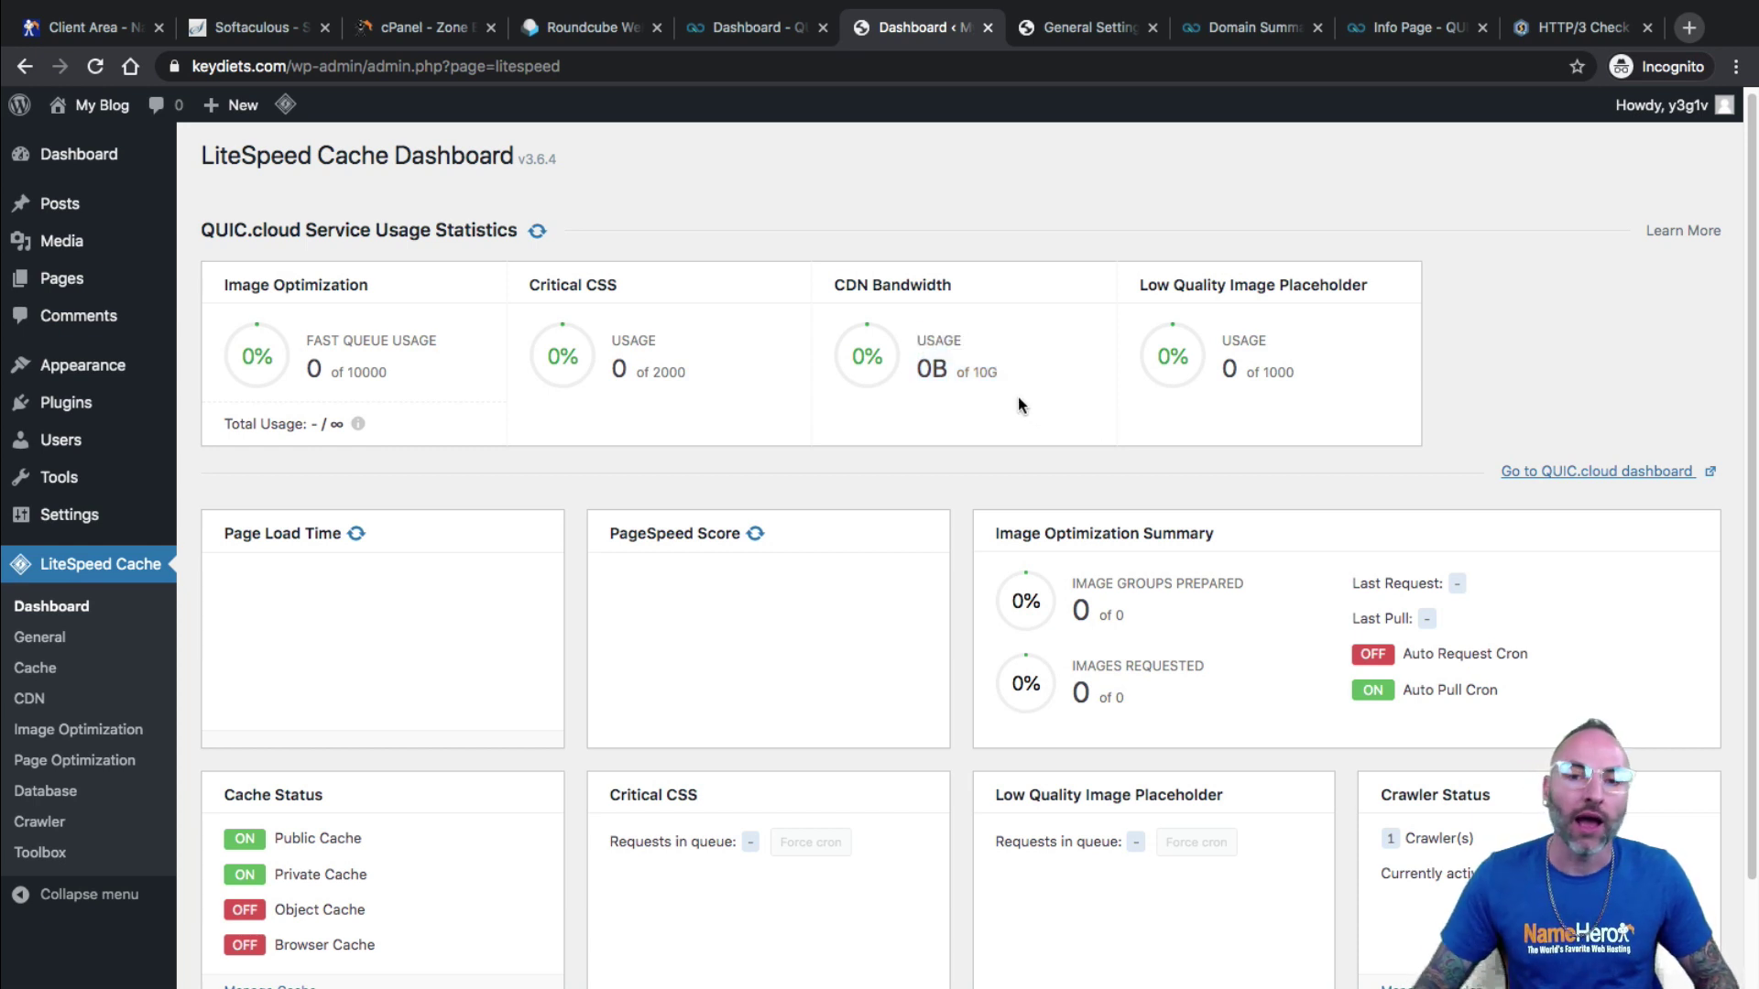
{"action": "left_click_drag", "start_coordinate": [994, 379], "coordinate": [990, 377]}
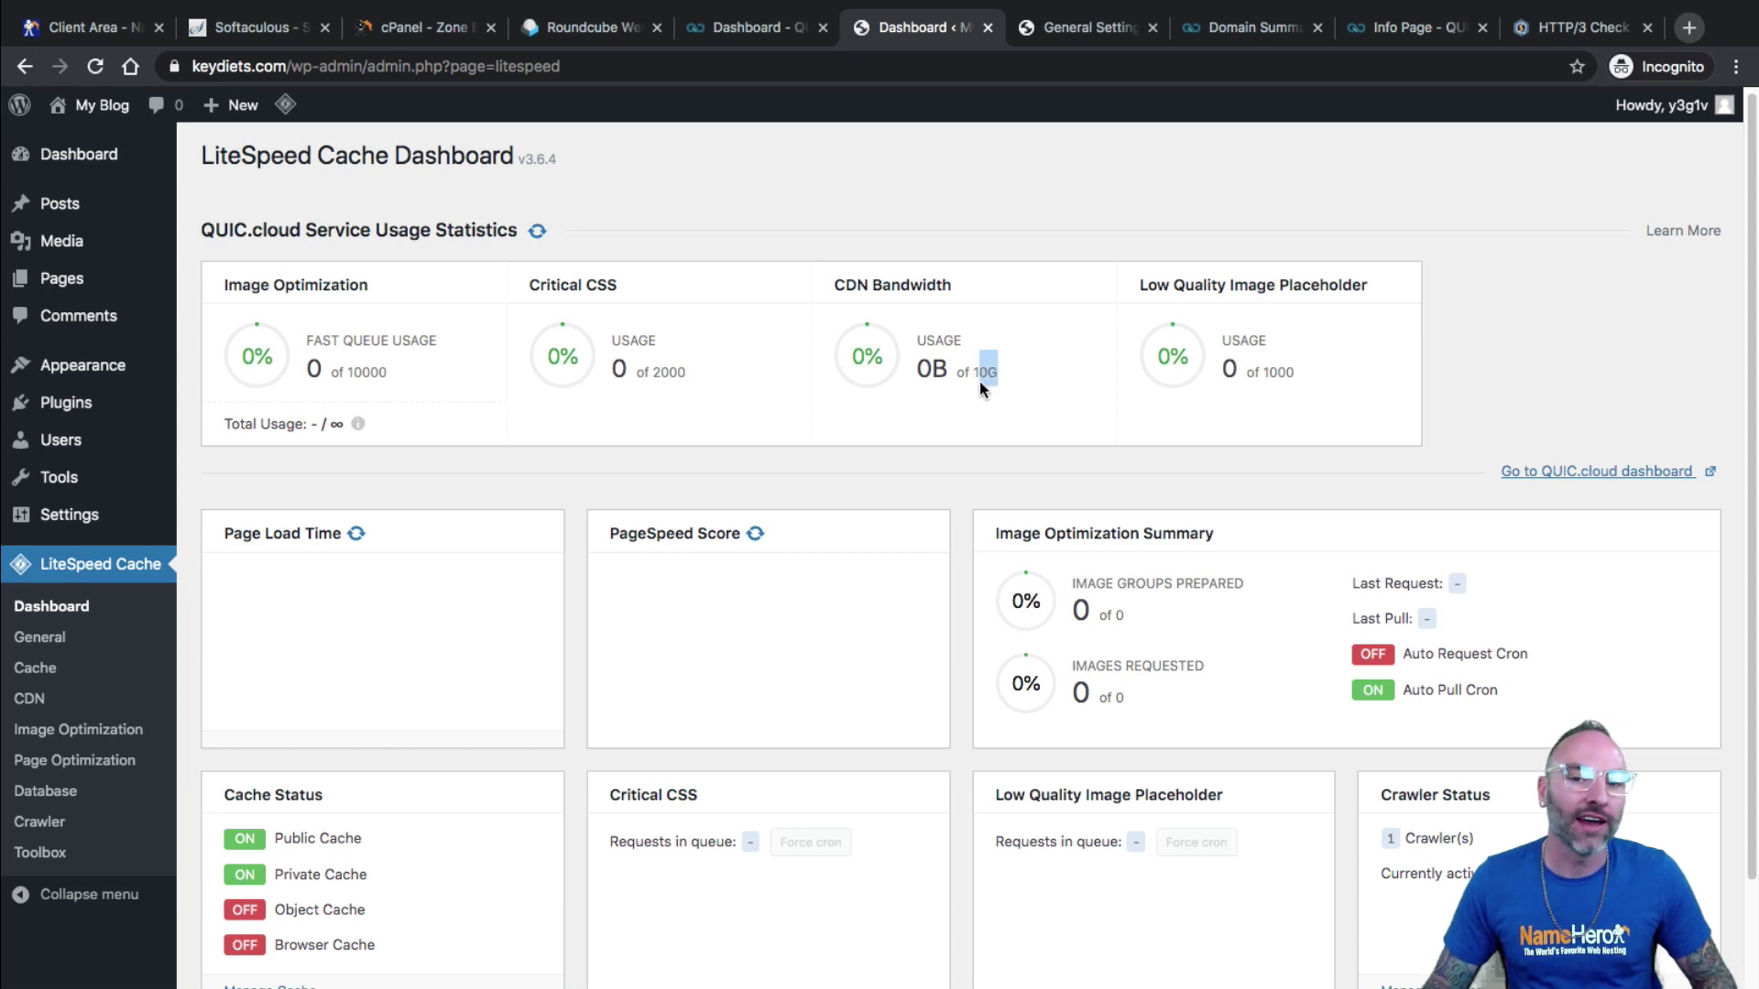
{"action": "left_click", "coordinate": [990, 377]}
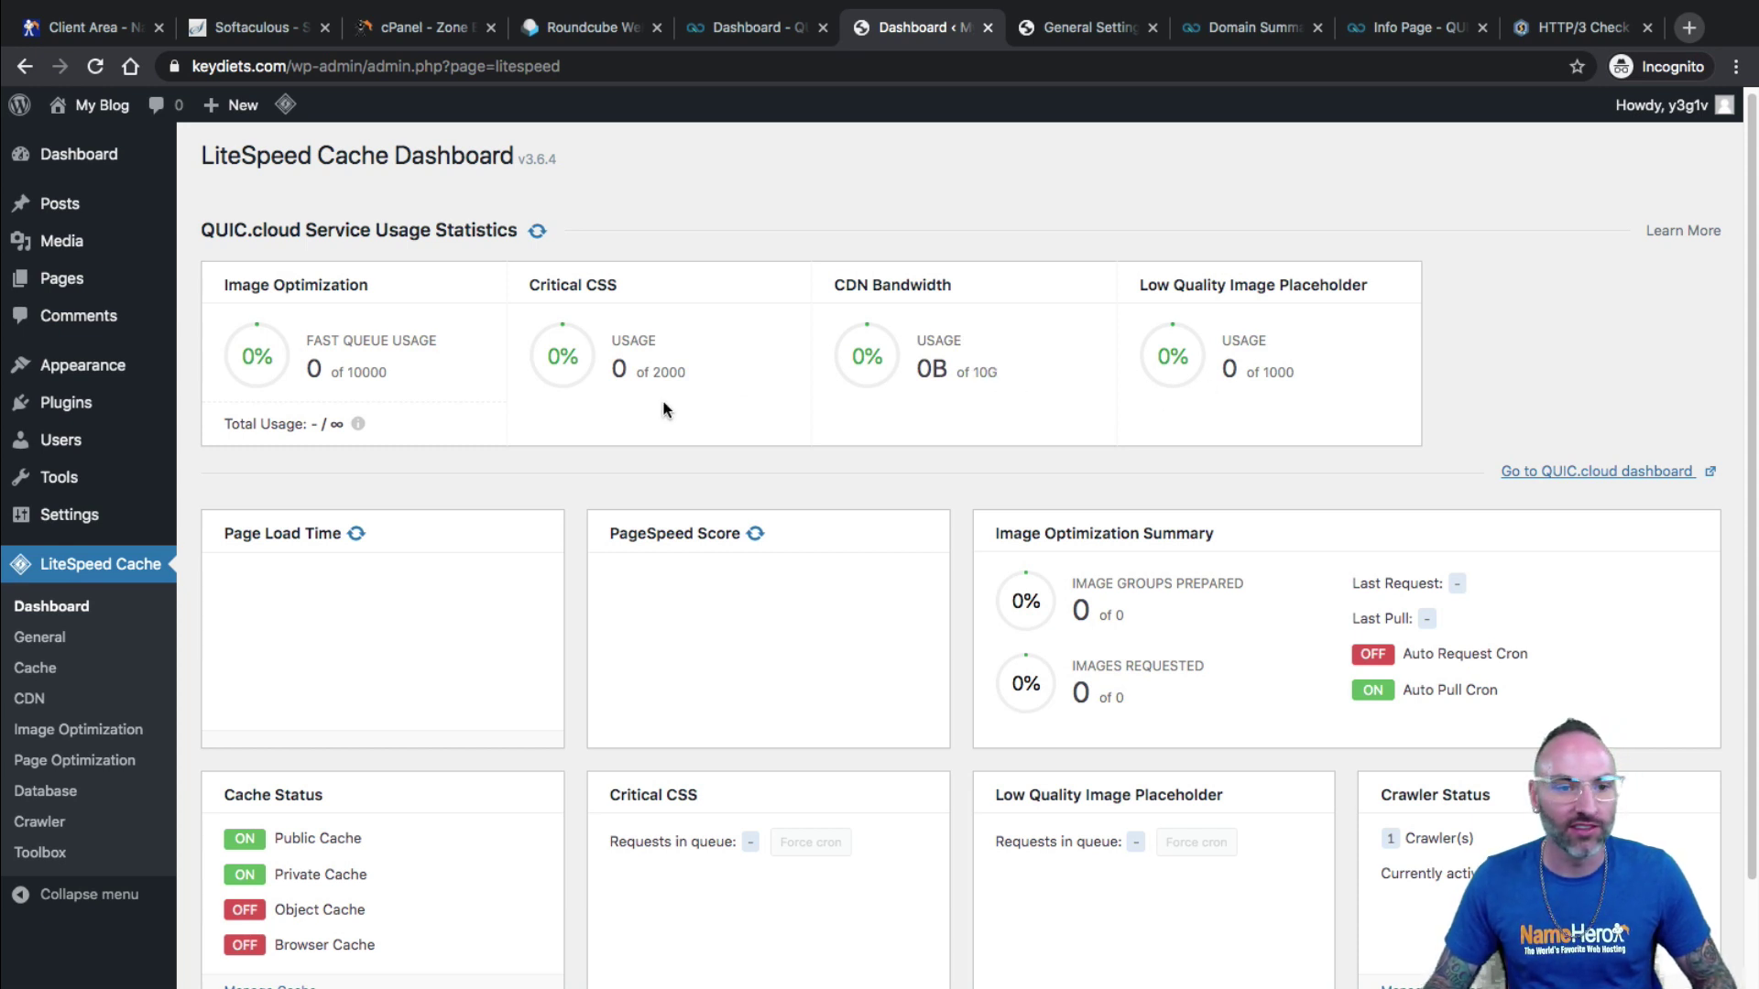
Scroll the dashboard down to the Page Load Time card.
{"action": "scroll", "coordinate": [1072, 368], "scroll_direction": "down", "scroll_amount": 1}
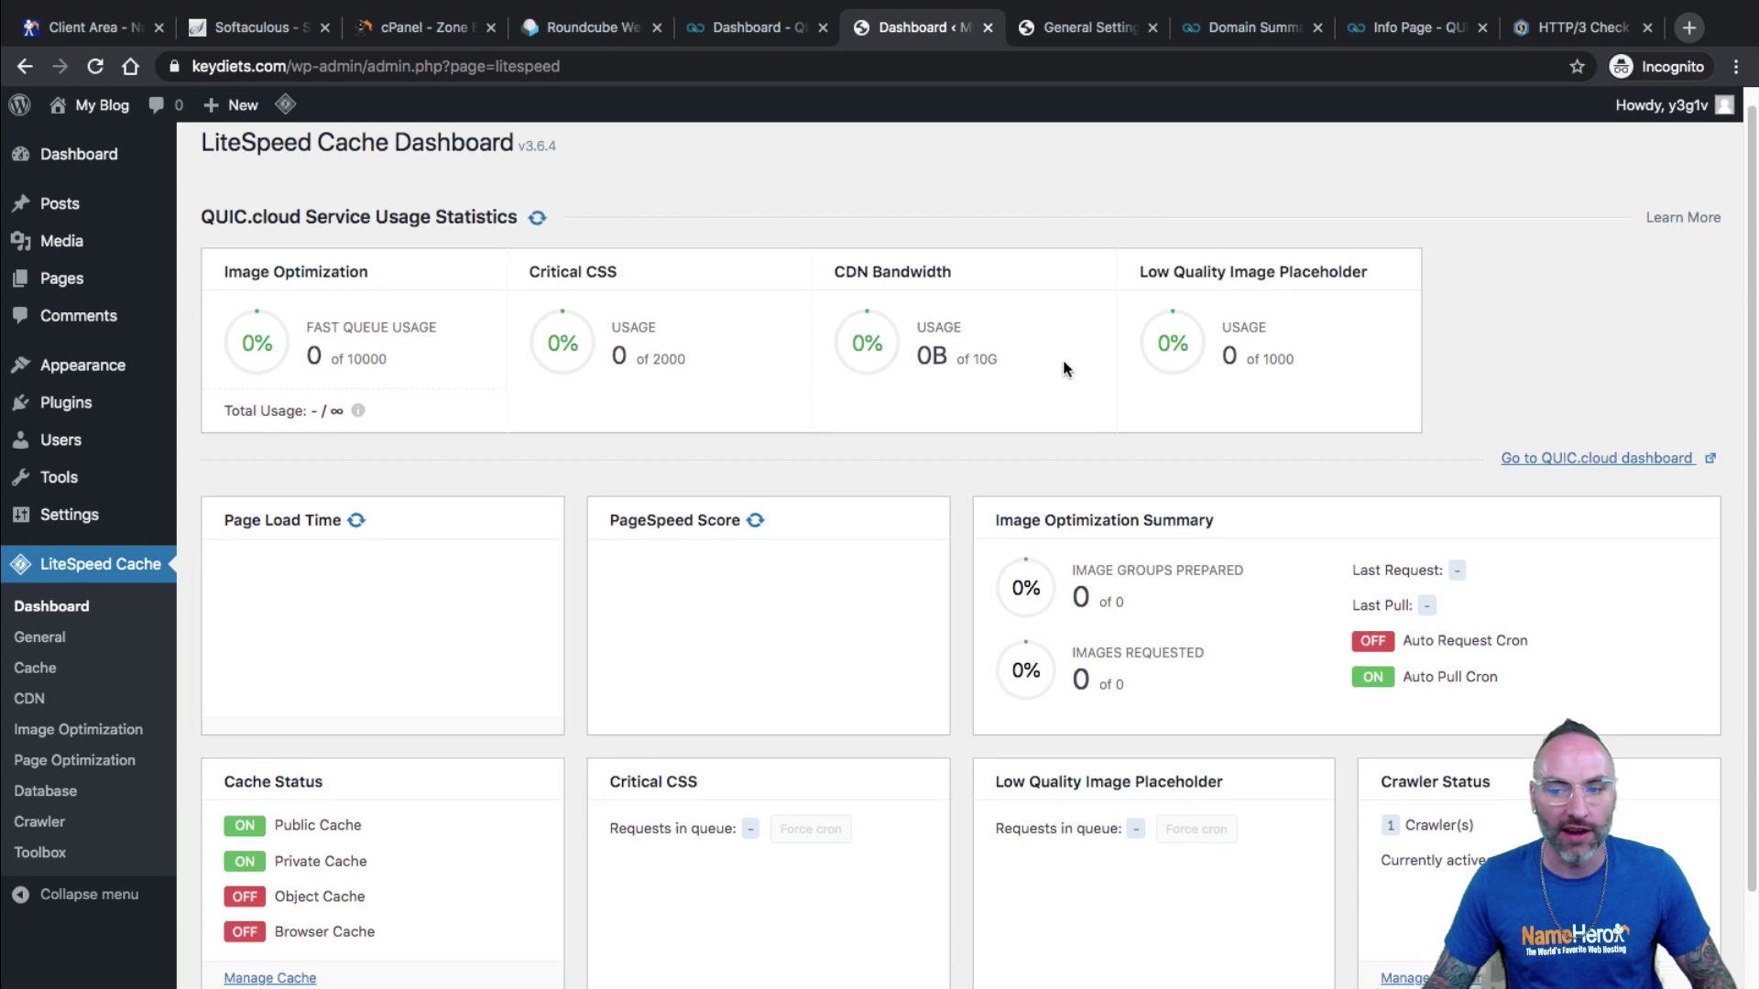
{"action": "scroll", "coordinate": [912, 366], "scroll_direction": "down", "scroll_amount": 2}
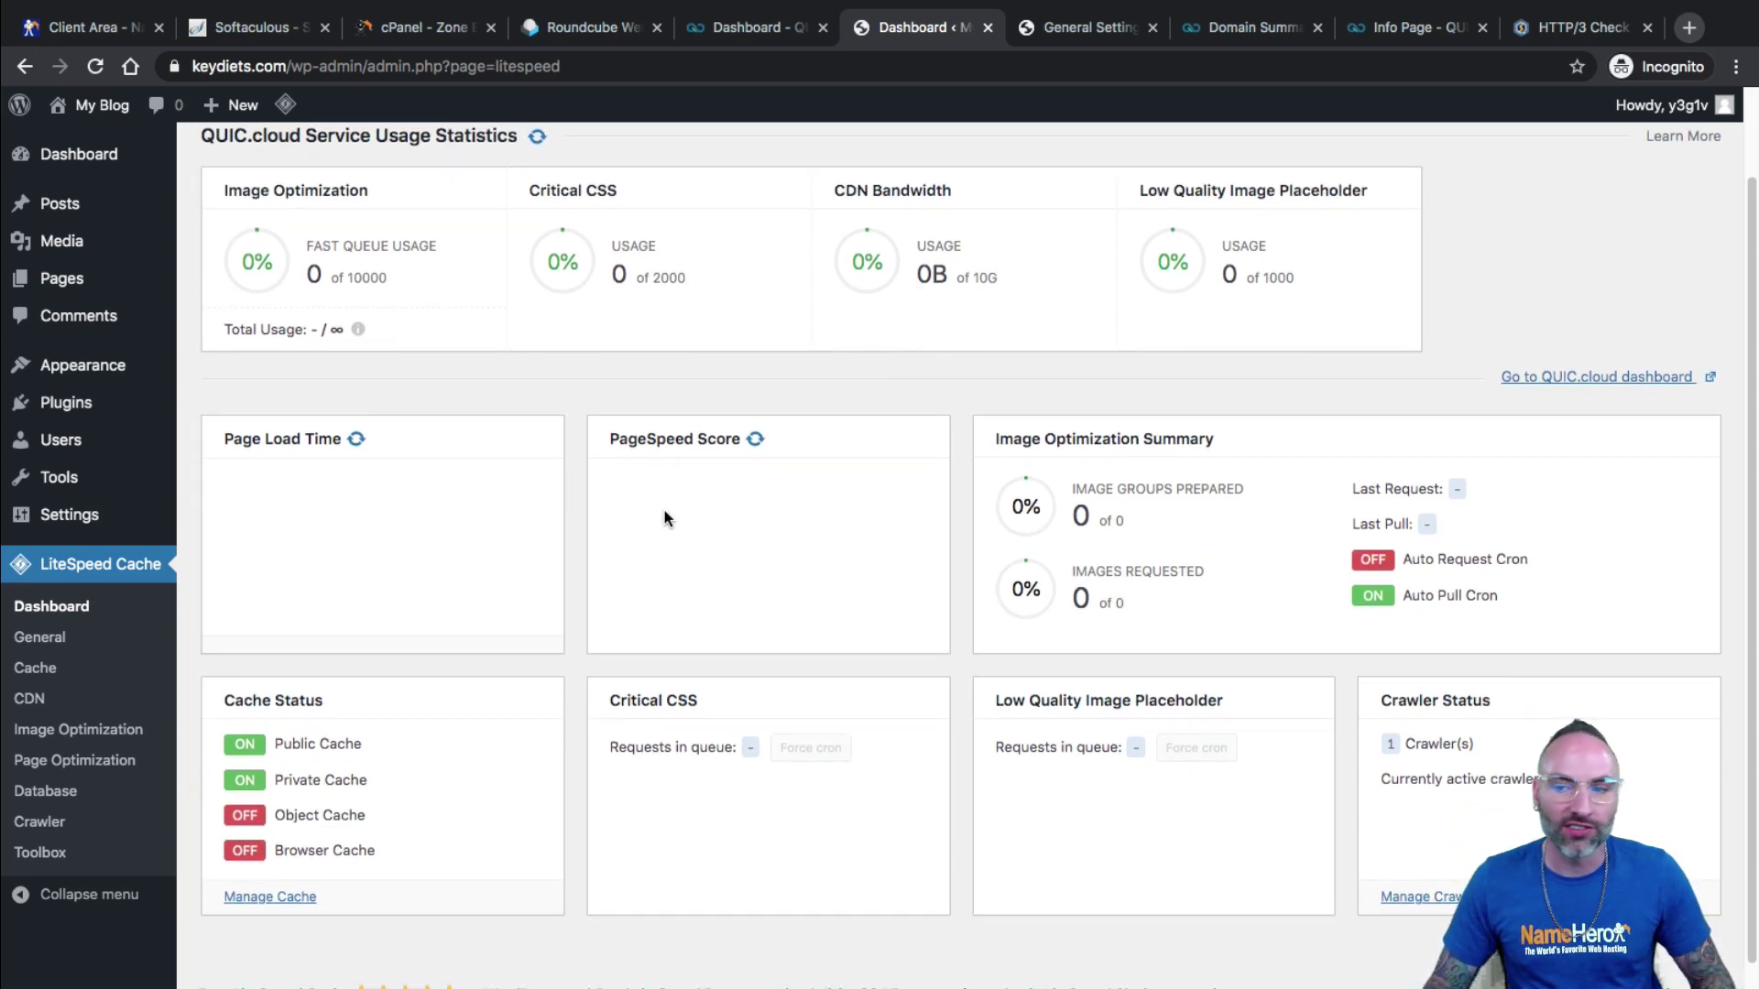
{"action": "scroll", "coordinate": [756, 504], "scroll_direction": "down", "scroll_amount": 1}
{"action": "scroll", "coordinate": [753, 511], "scroll_direction": "up", "scroll_amount": 2}
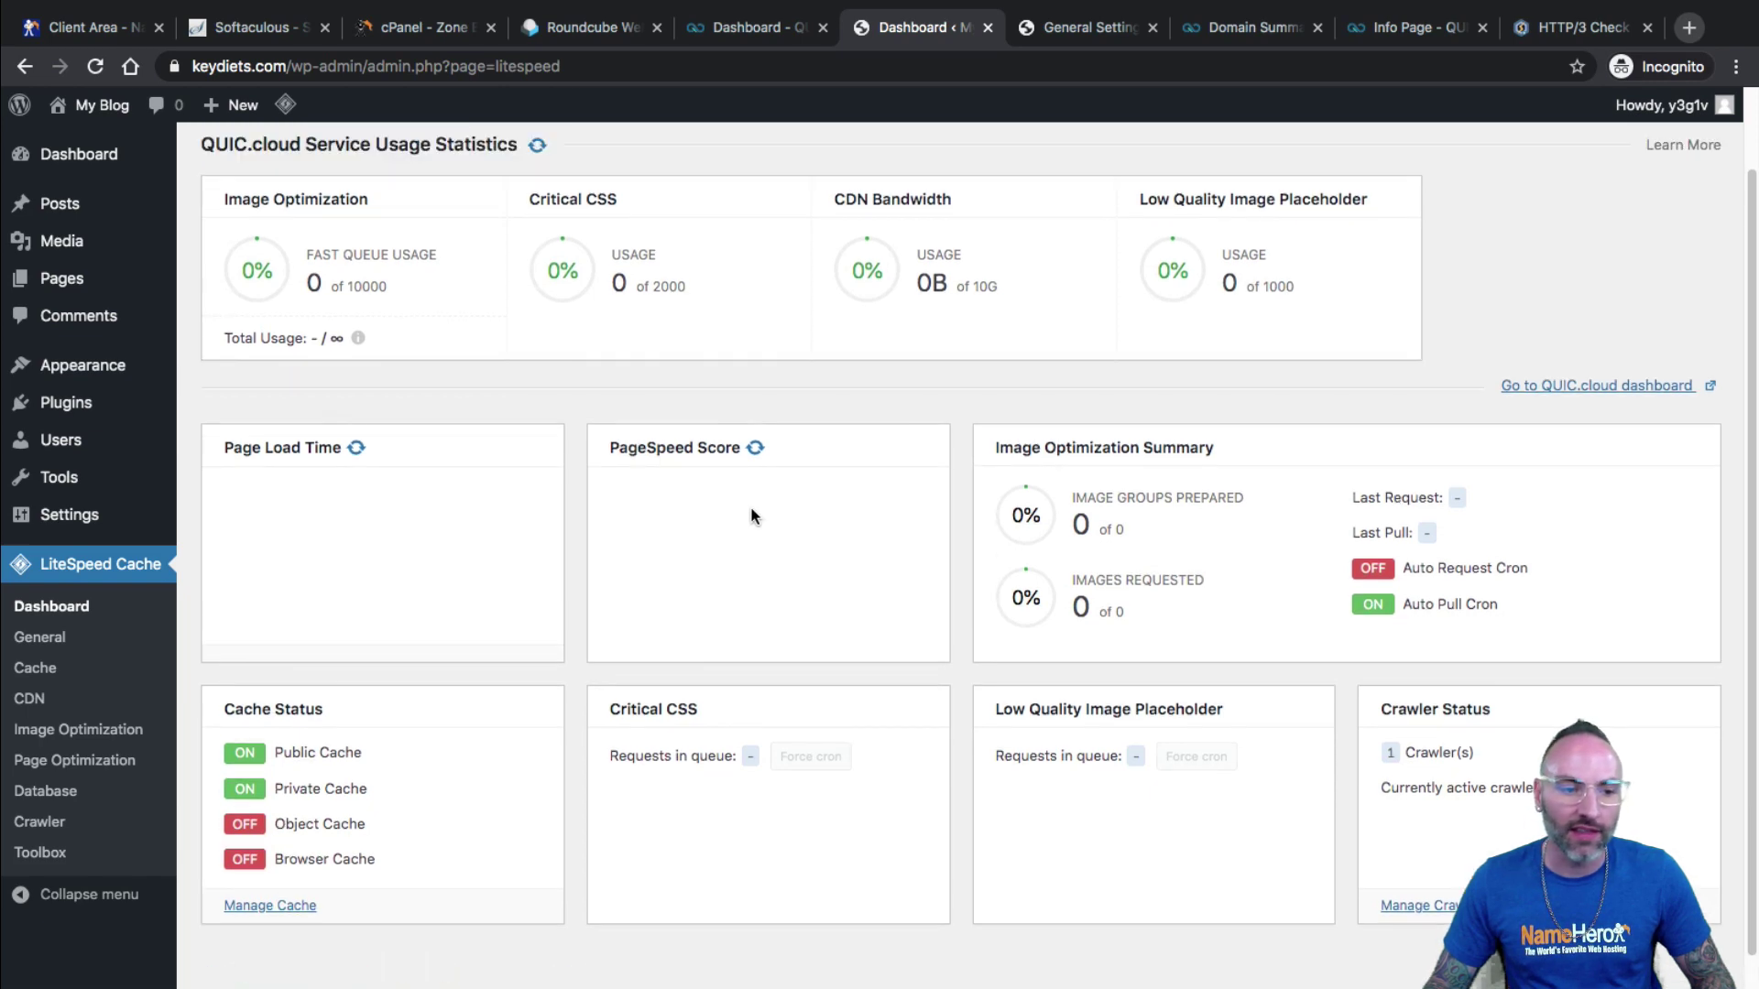
{"action": "scroll", "coordinate": [513, 573], "scroll_direction": "down", "scroll_amount": 2}
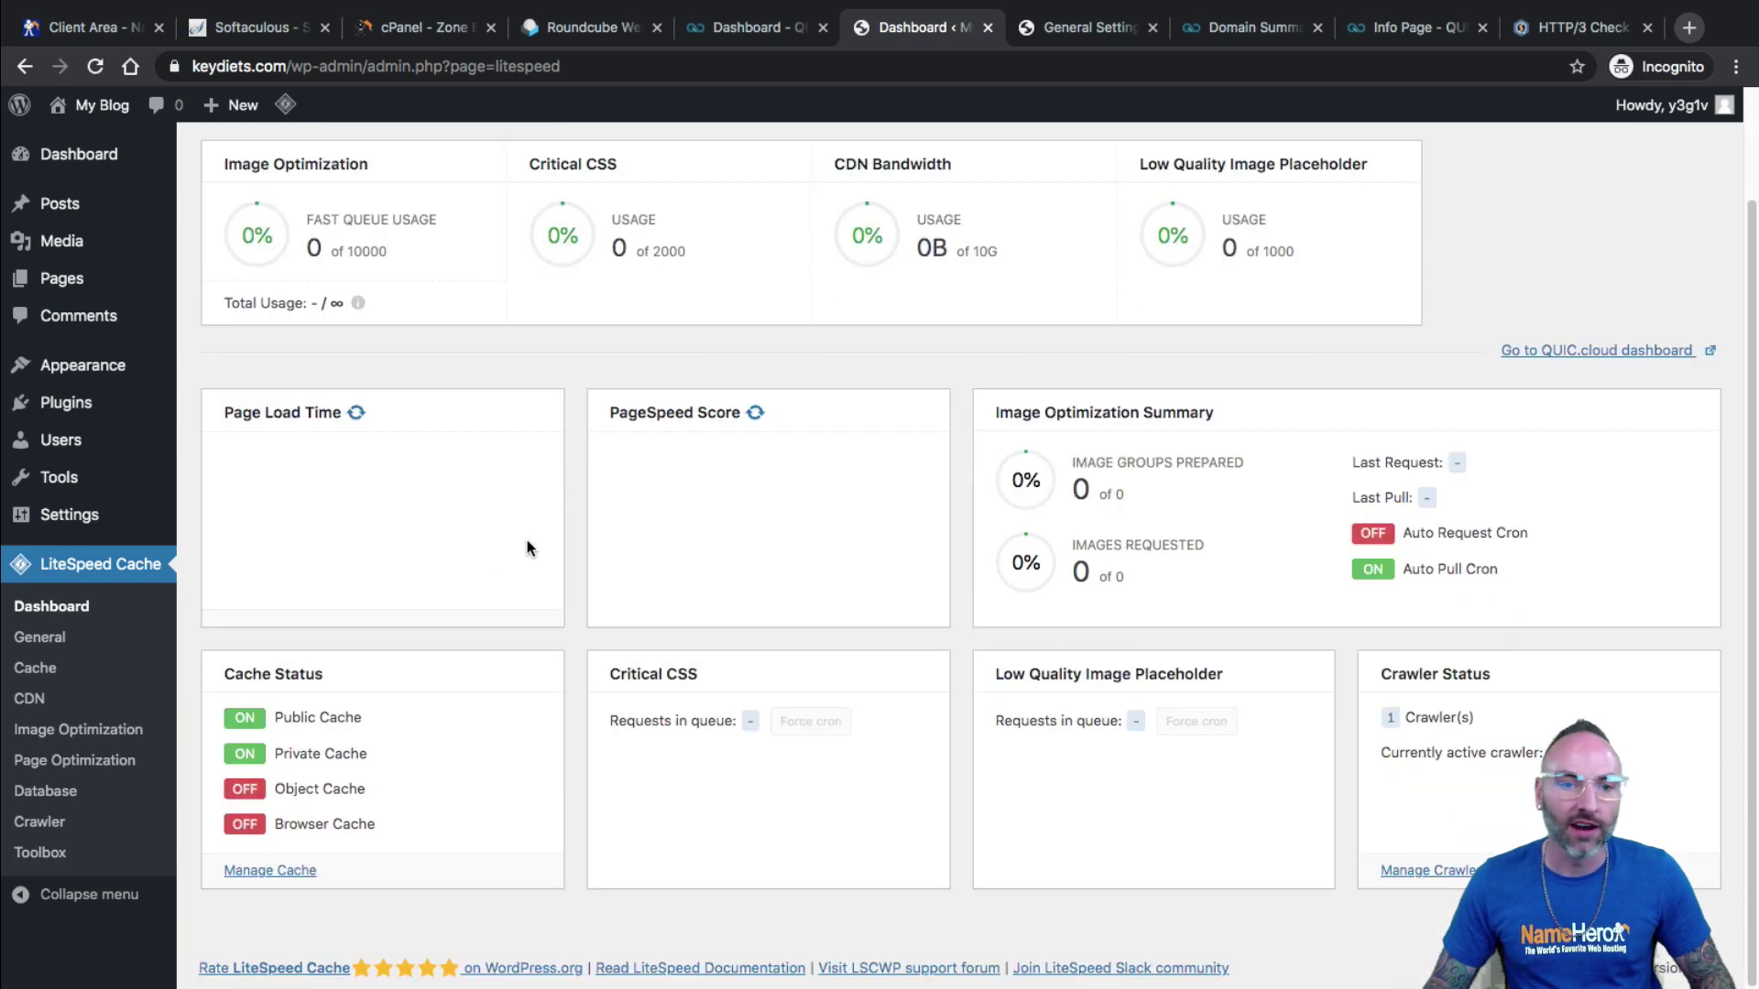
{"action": "scroll", "coordinate": [528, 548], "scroll_direction": "up", "scroll_amount": 3}
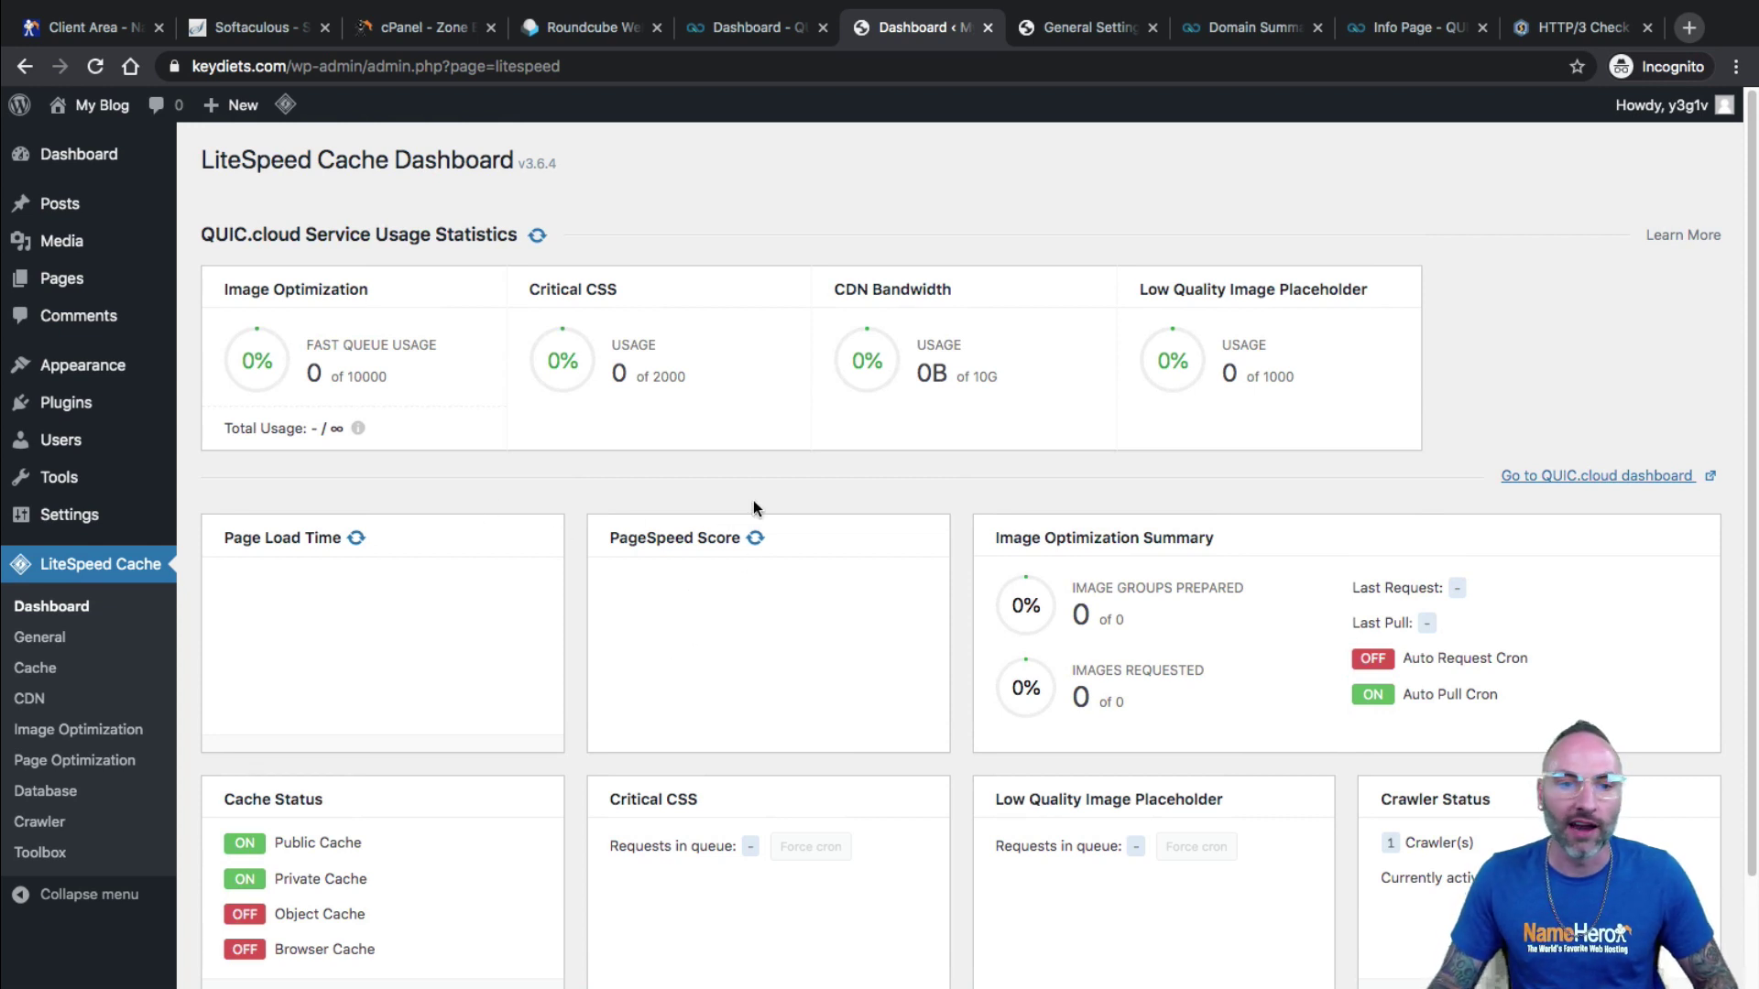
{"action": "left_click_drag", "start_coordinate": [282, 539], "coordinate": [301, 538]}
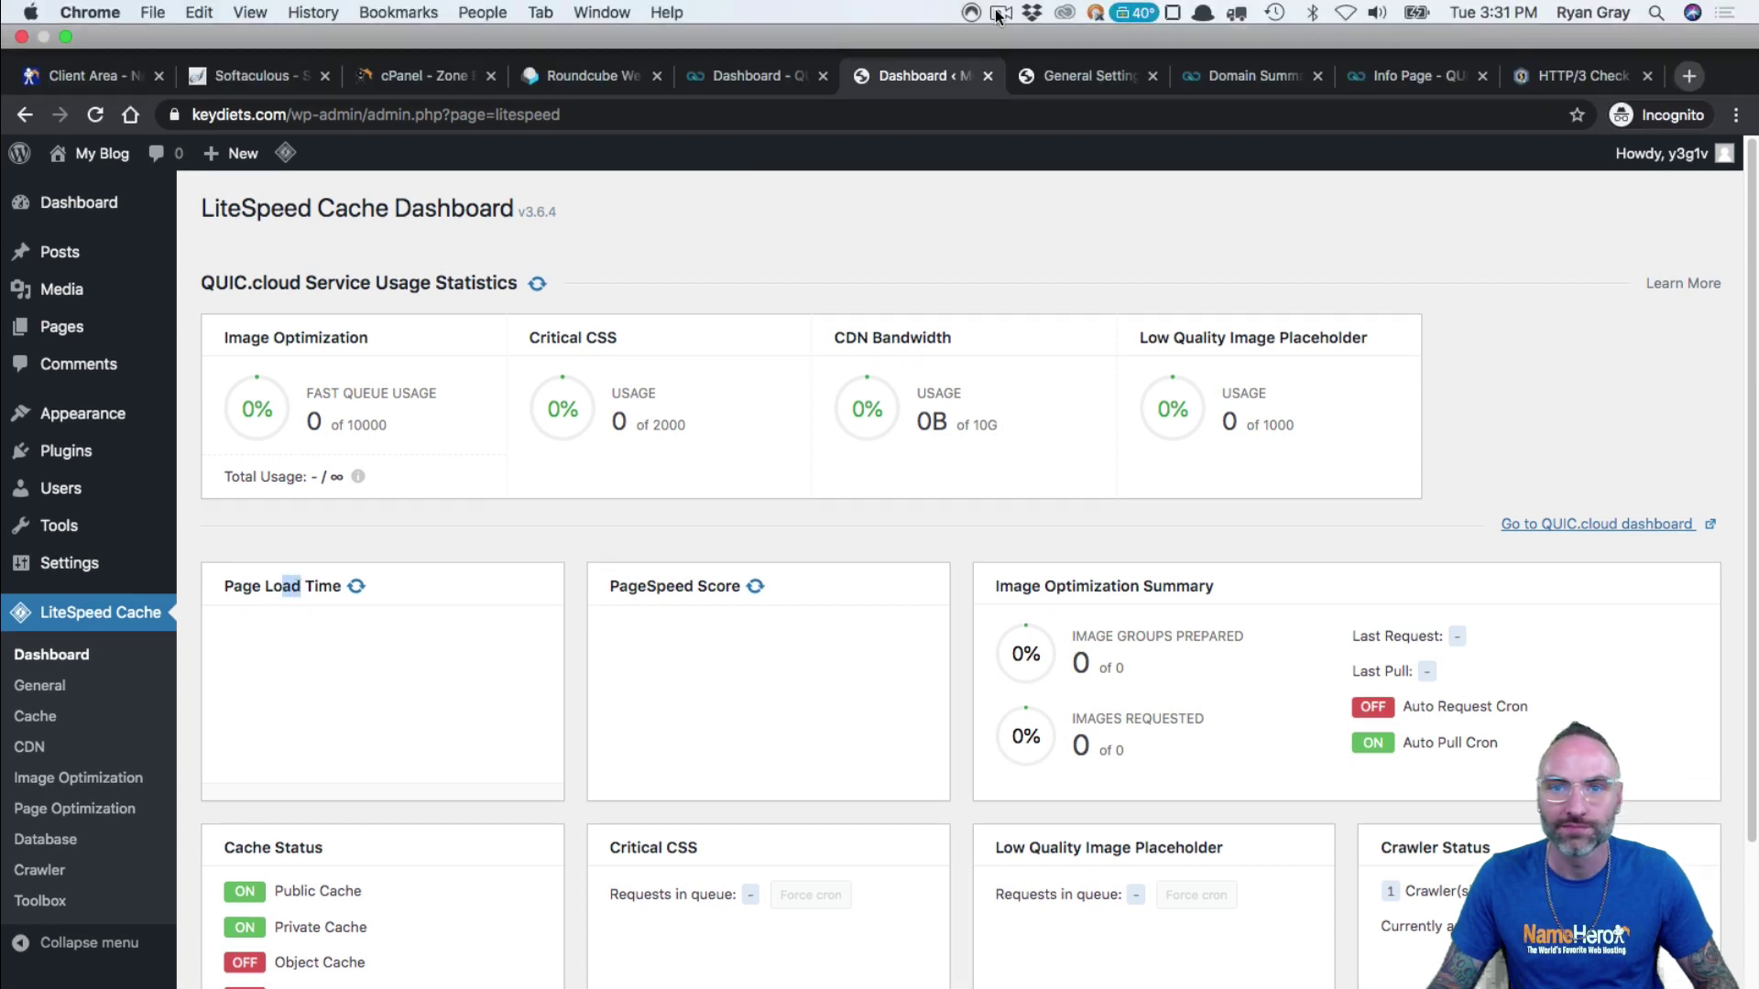
Reload the LiteSpeed Cache Dashboard to refresh the page-load results.
{"action": "left_click", "coordinate": [1000, 12]}
{"action": "left_click", "coordinate": [1028, 82]}
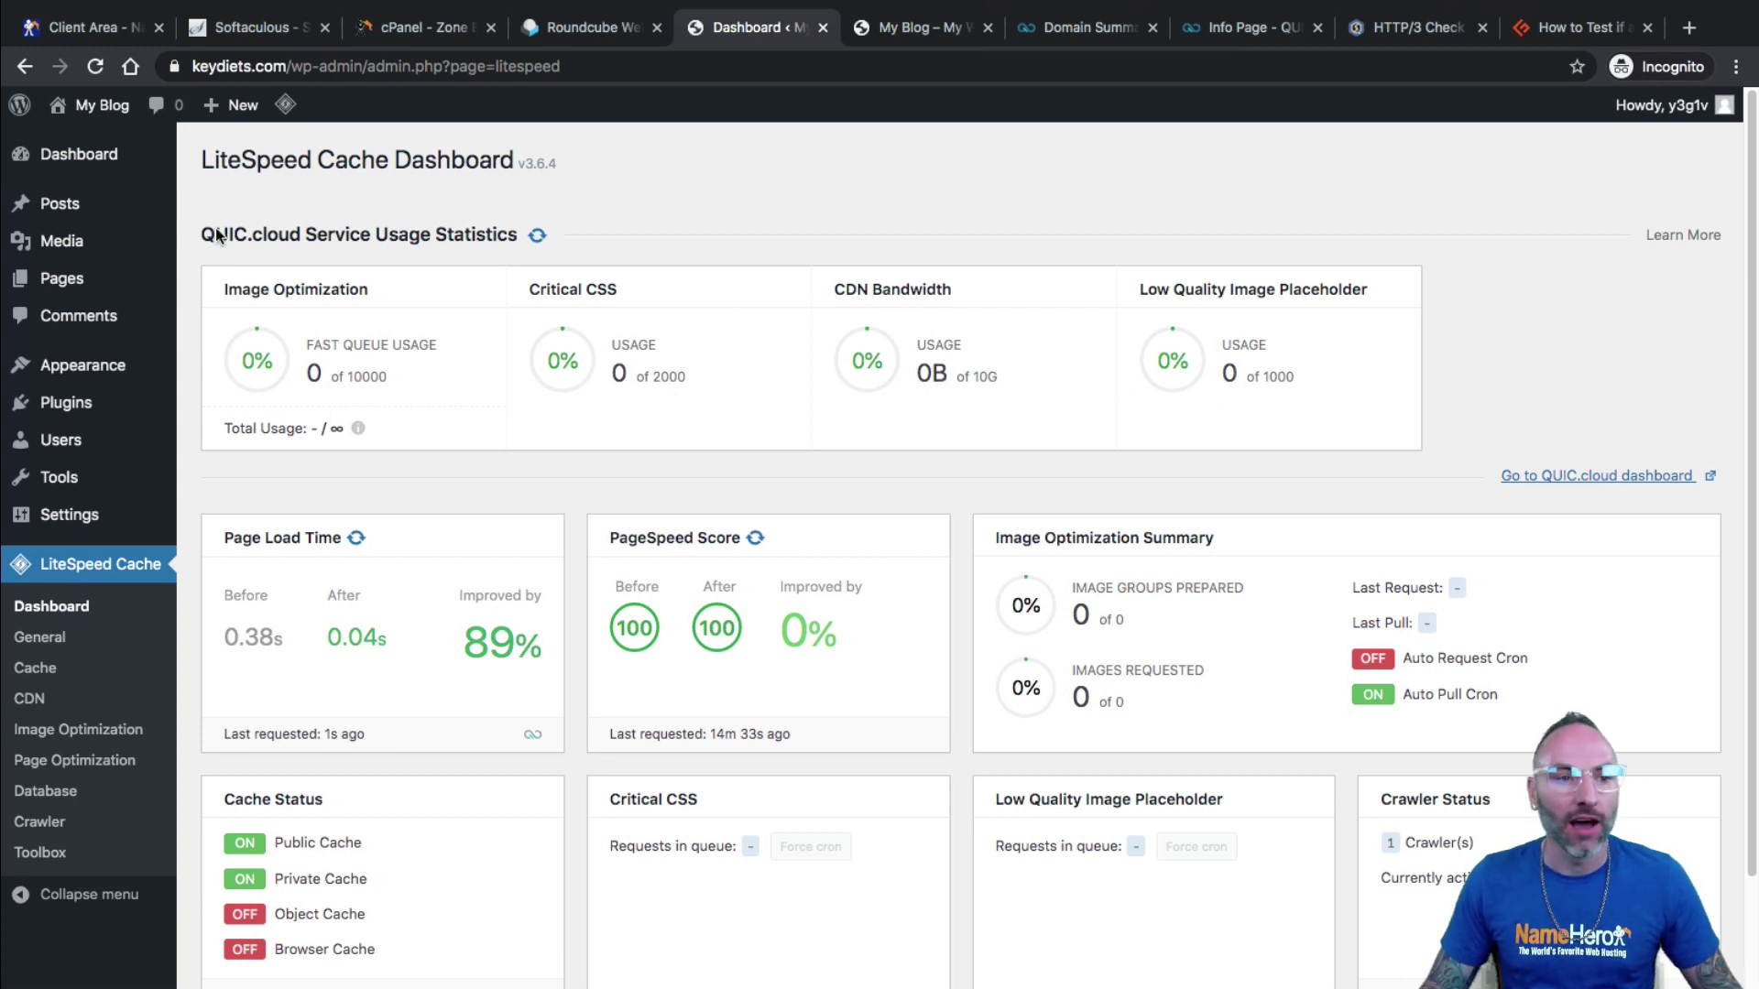
{"action": "left_click", "coordinate": [67, 609]}
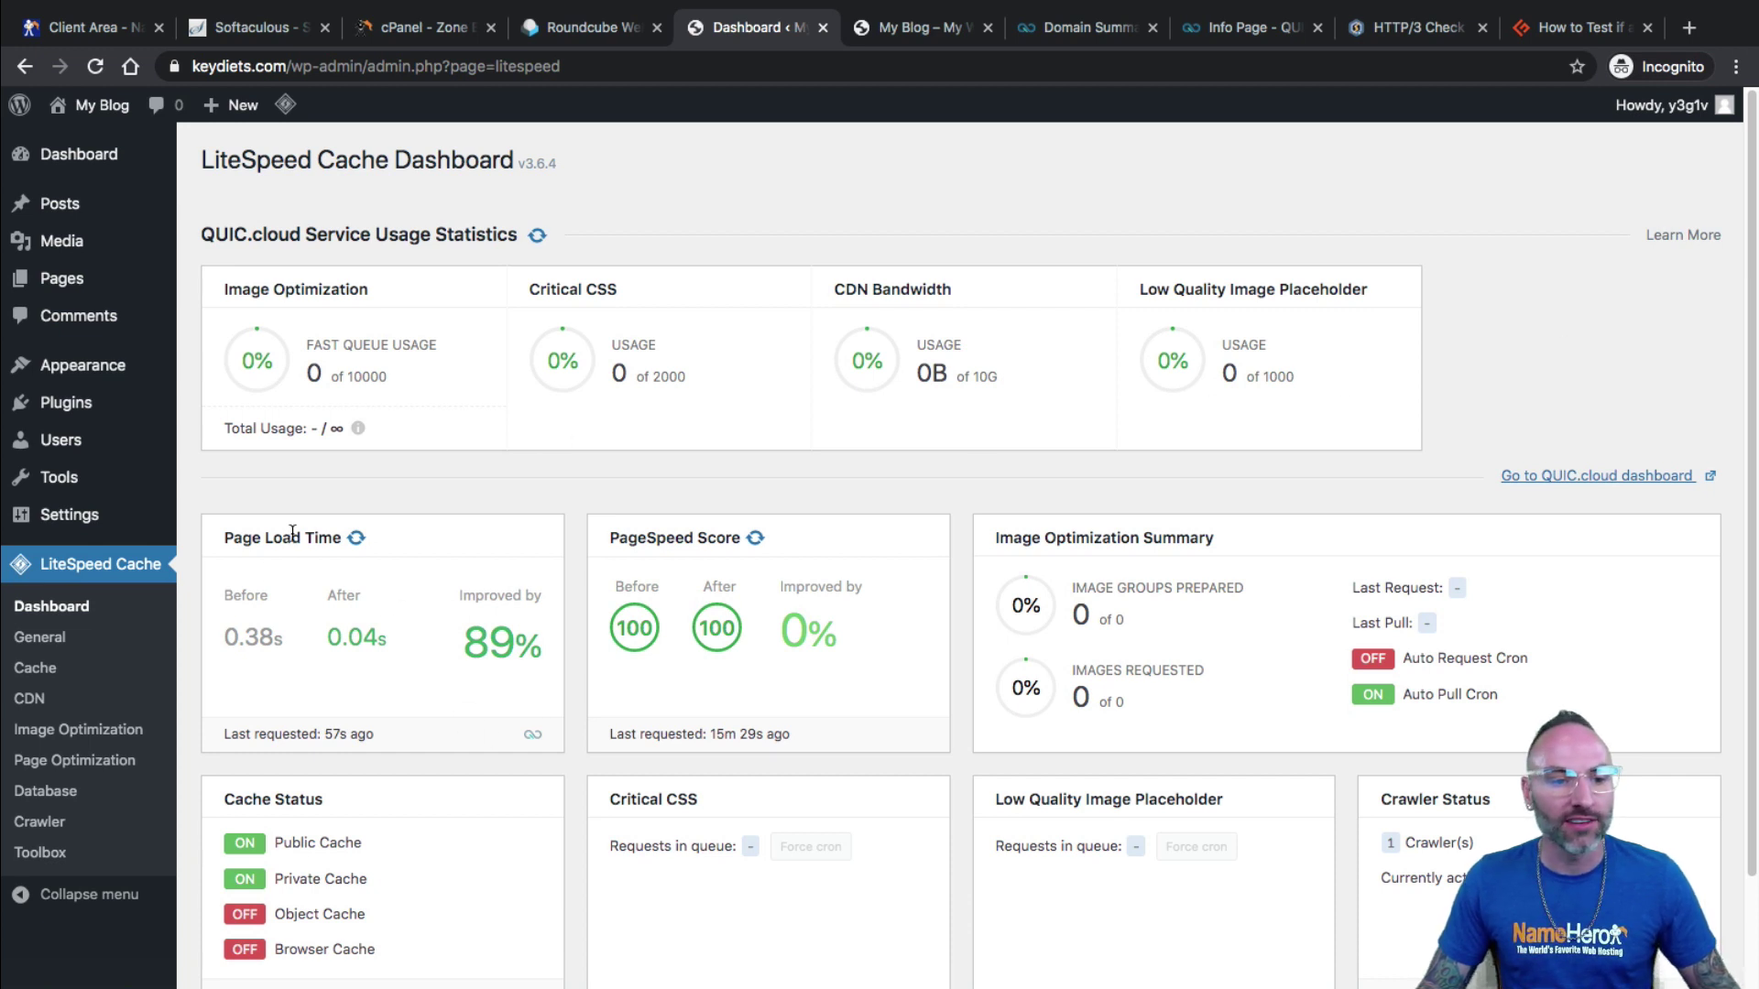
Check the 89% page-load improvement from 0.38s to 0.04s, then view the blog's front page.
{"action": "left_click_drag", "start_coordinate": [225, 596], "coordinate": [538, 650]}
{"action": "left_click", "coordinate": [264, 647]}
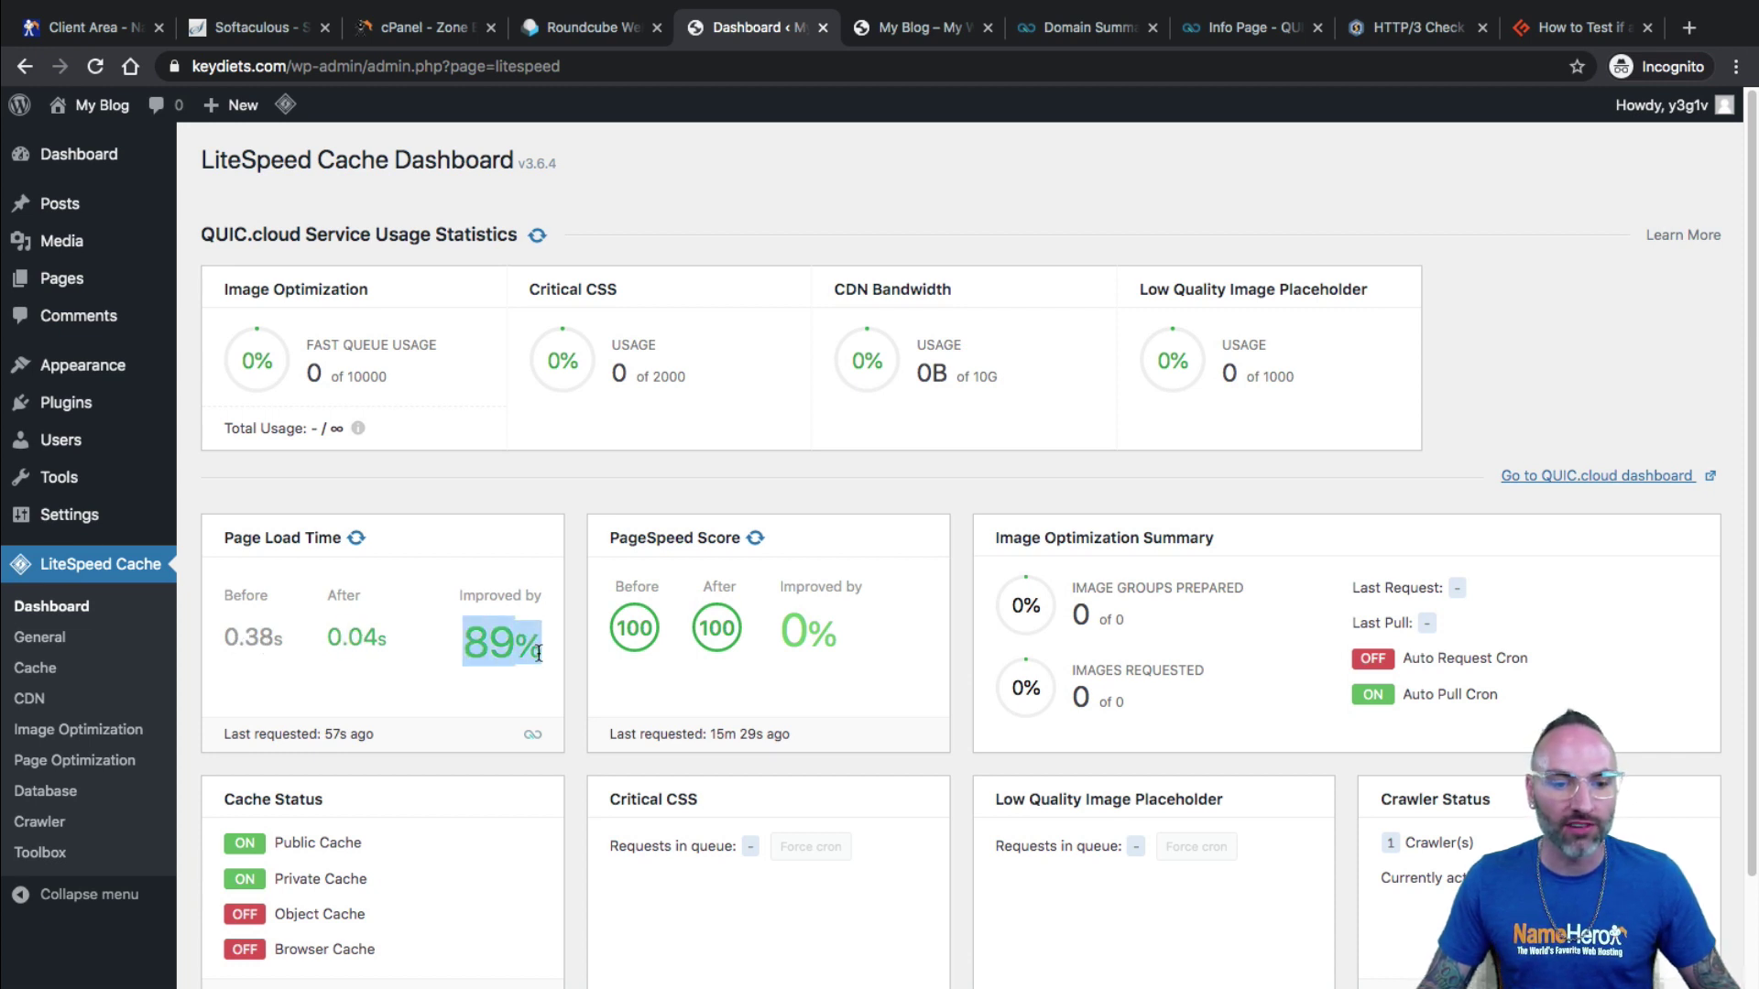
{"action": "left_click_drag", "start_coordinate": [610, 539], "coordinate": [742, 538]}
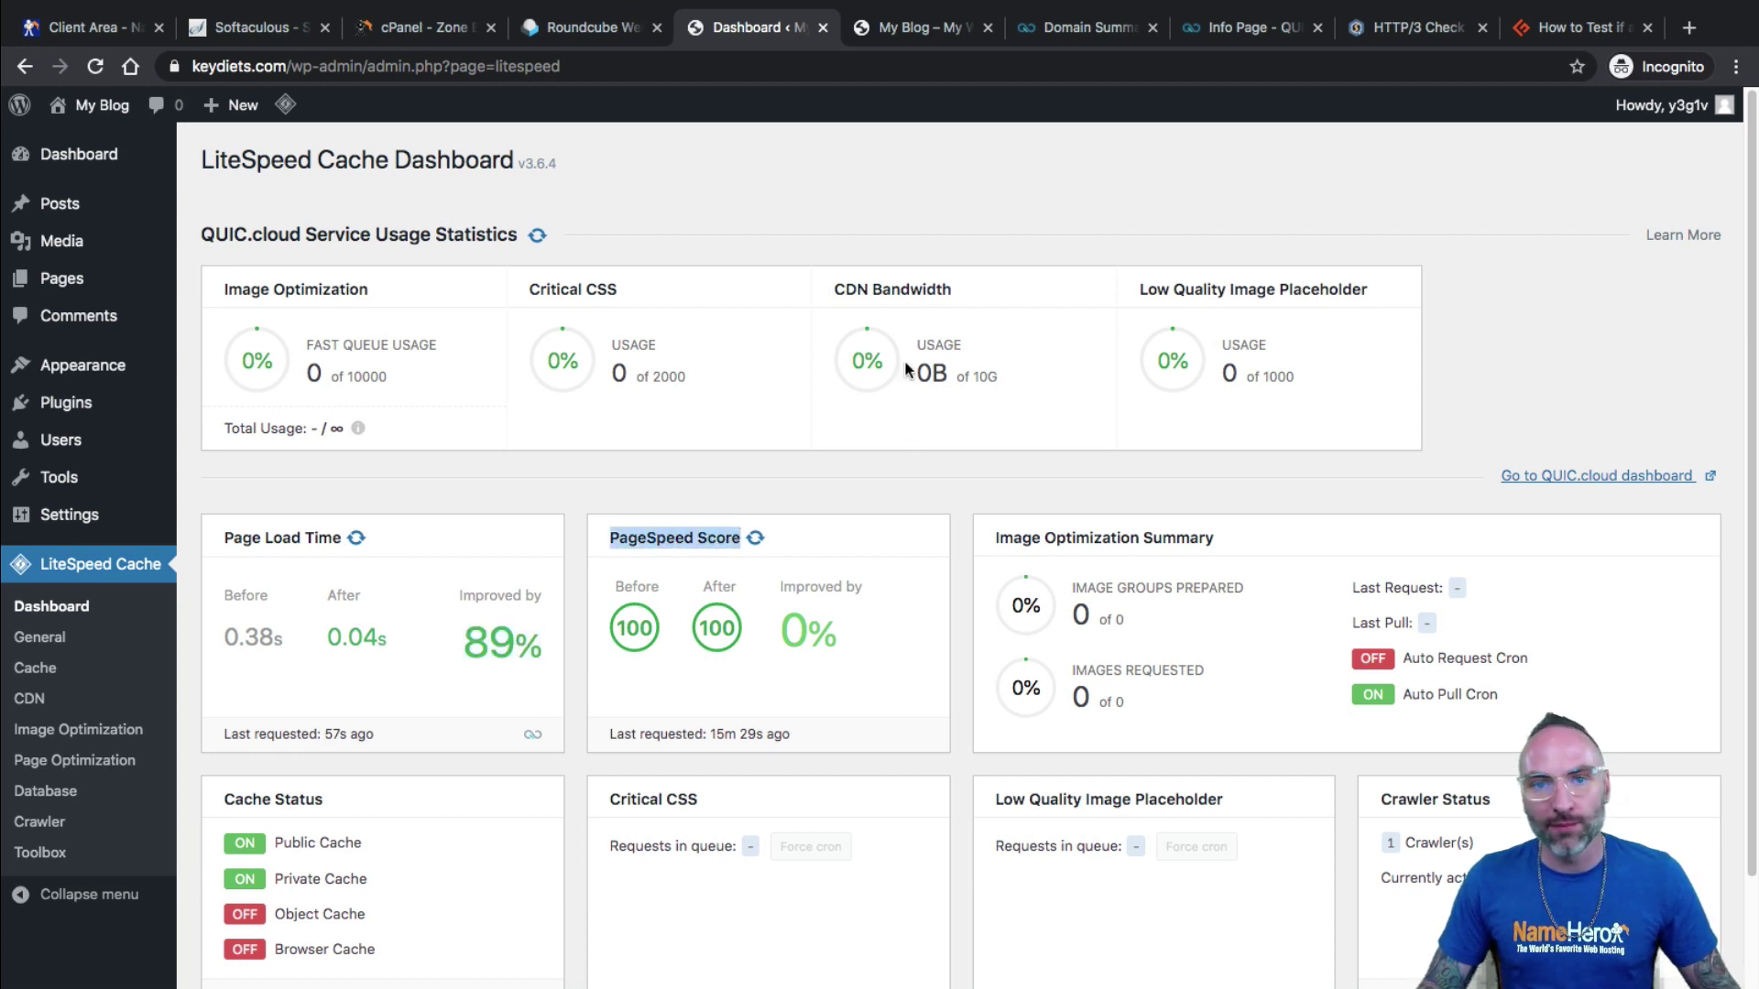
{"action": "left_click", "coordinate": [927, 25]}
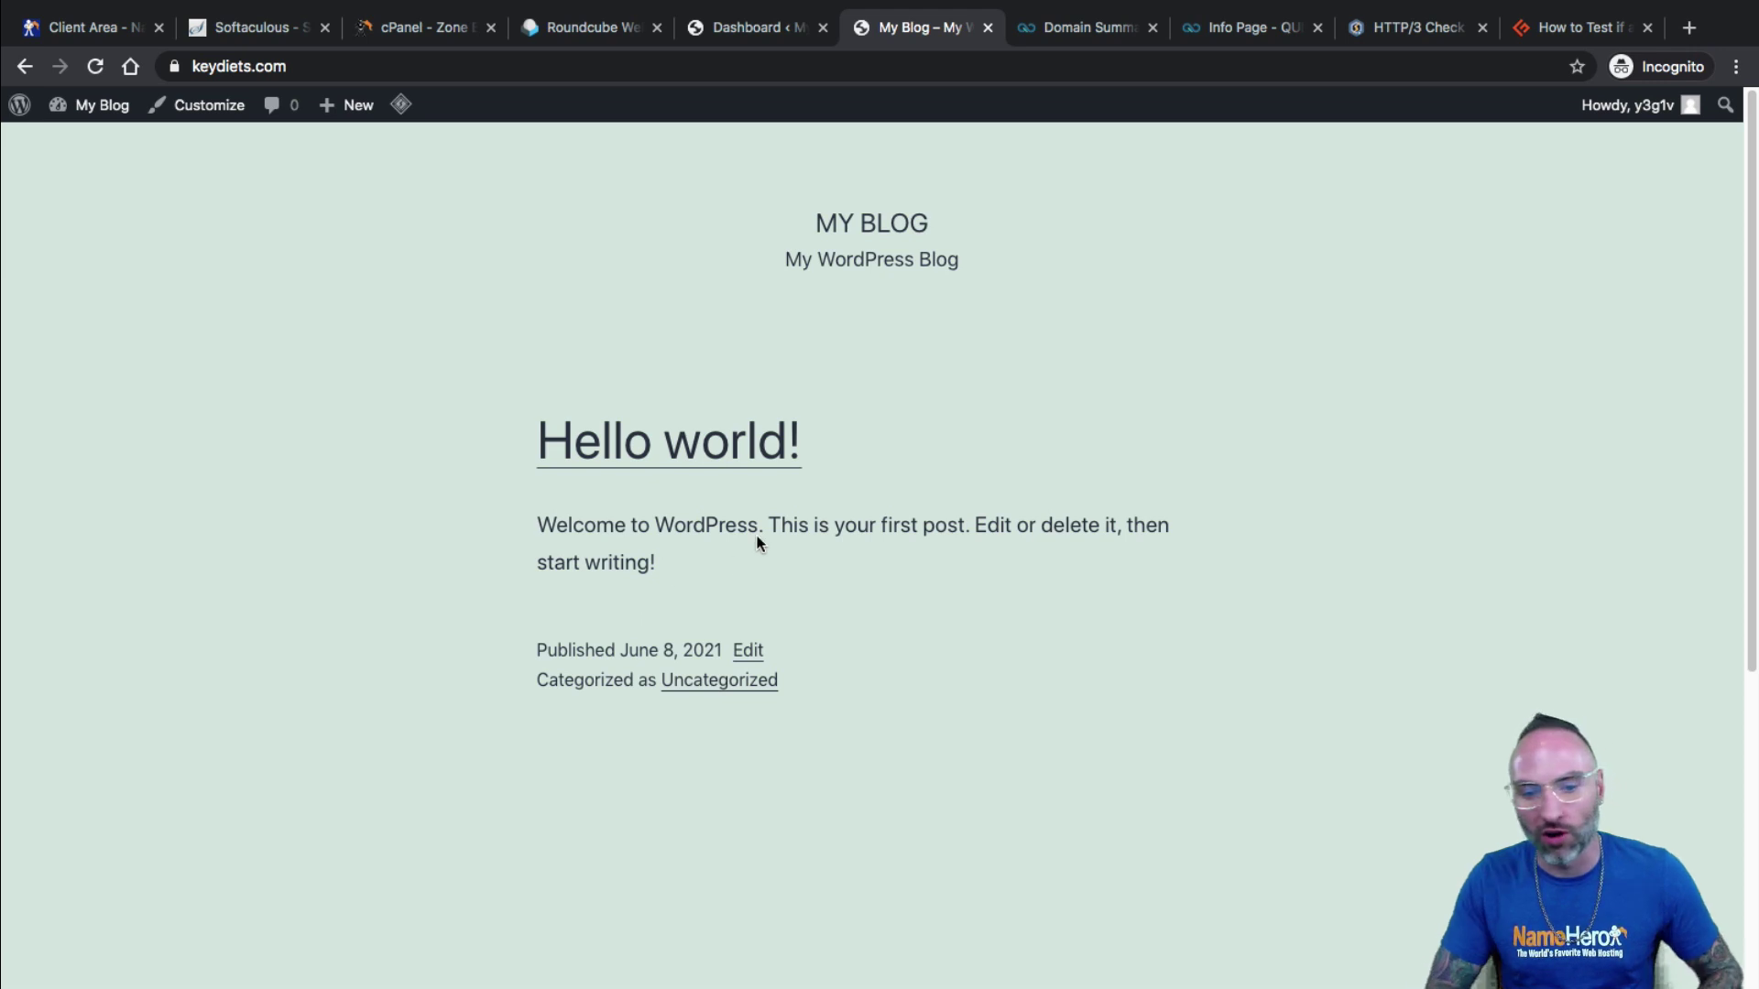
Return to the dashboard and check the before and after load times with the 89% gain.
{"action": "left_click", "coordinate": [718, 29]}
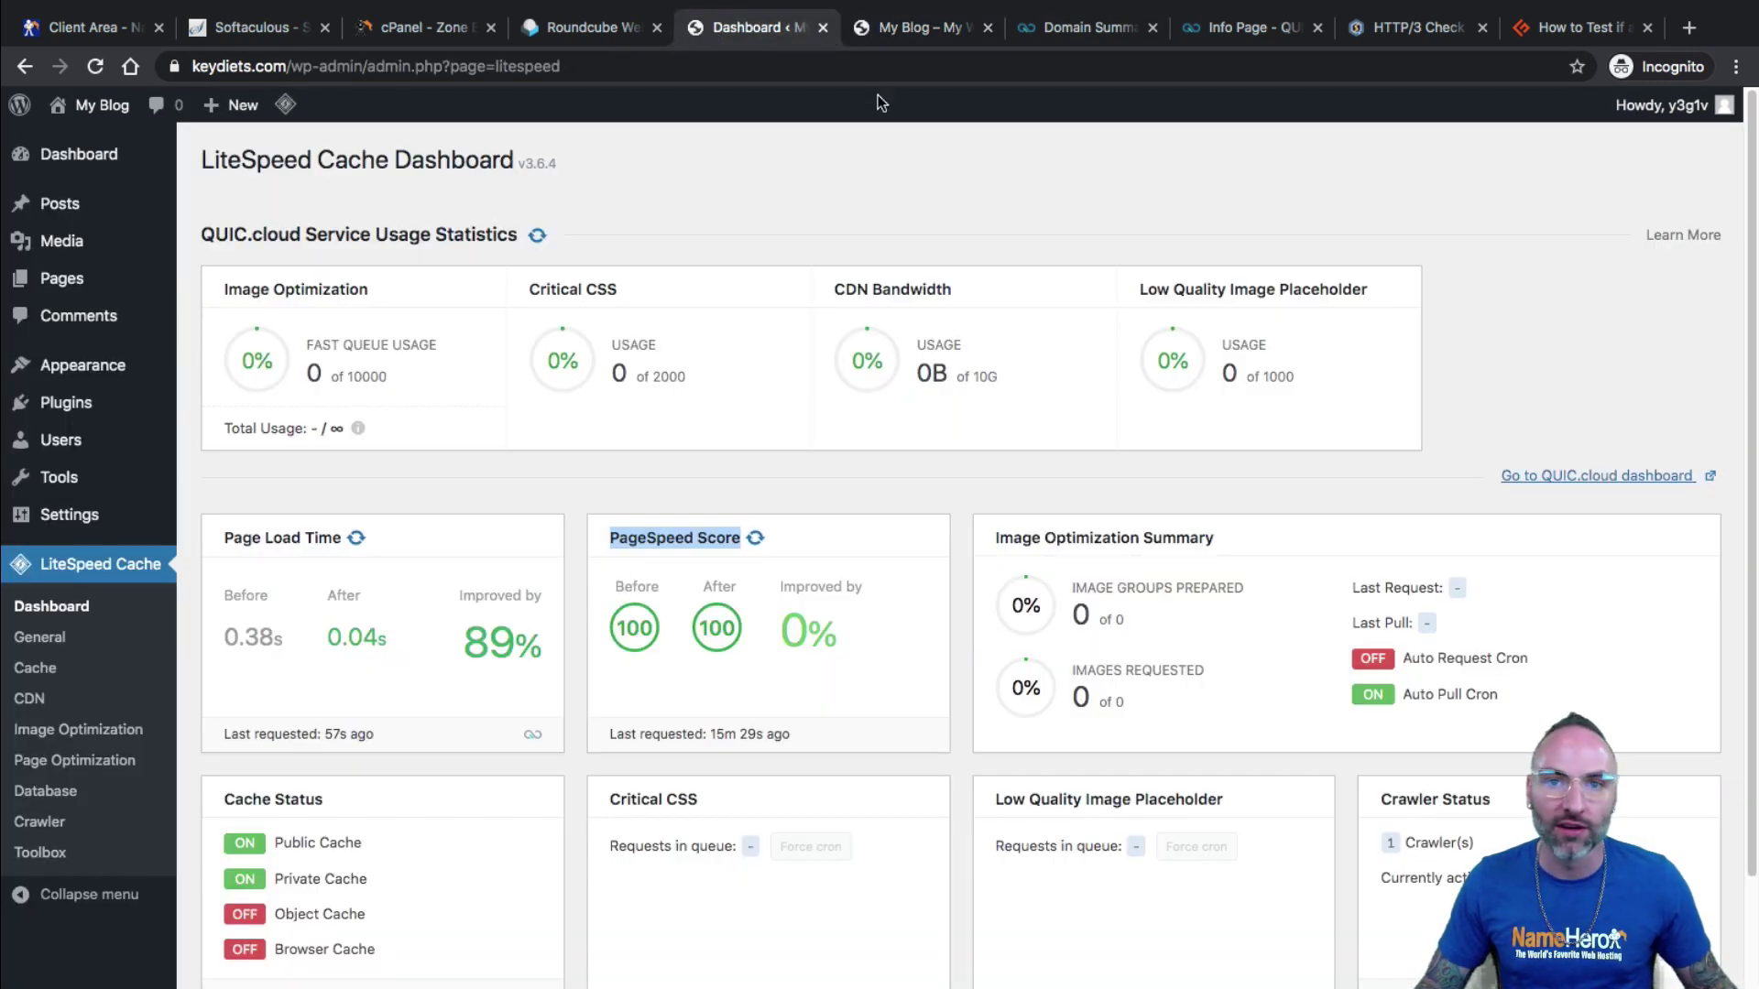
{"action": "left_click", "coordinate": [902, 43]}
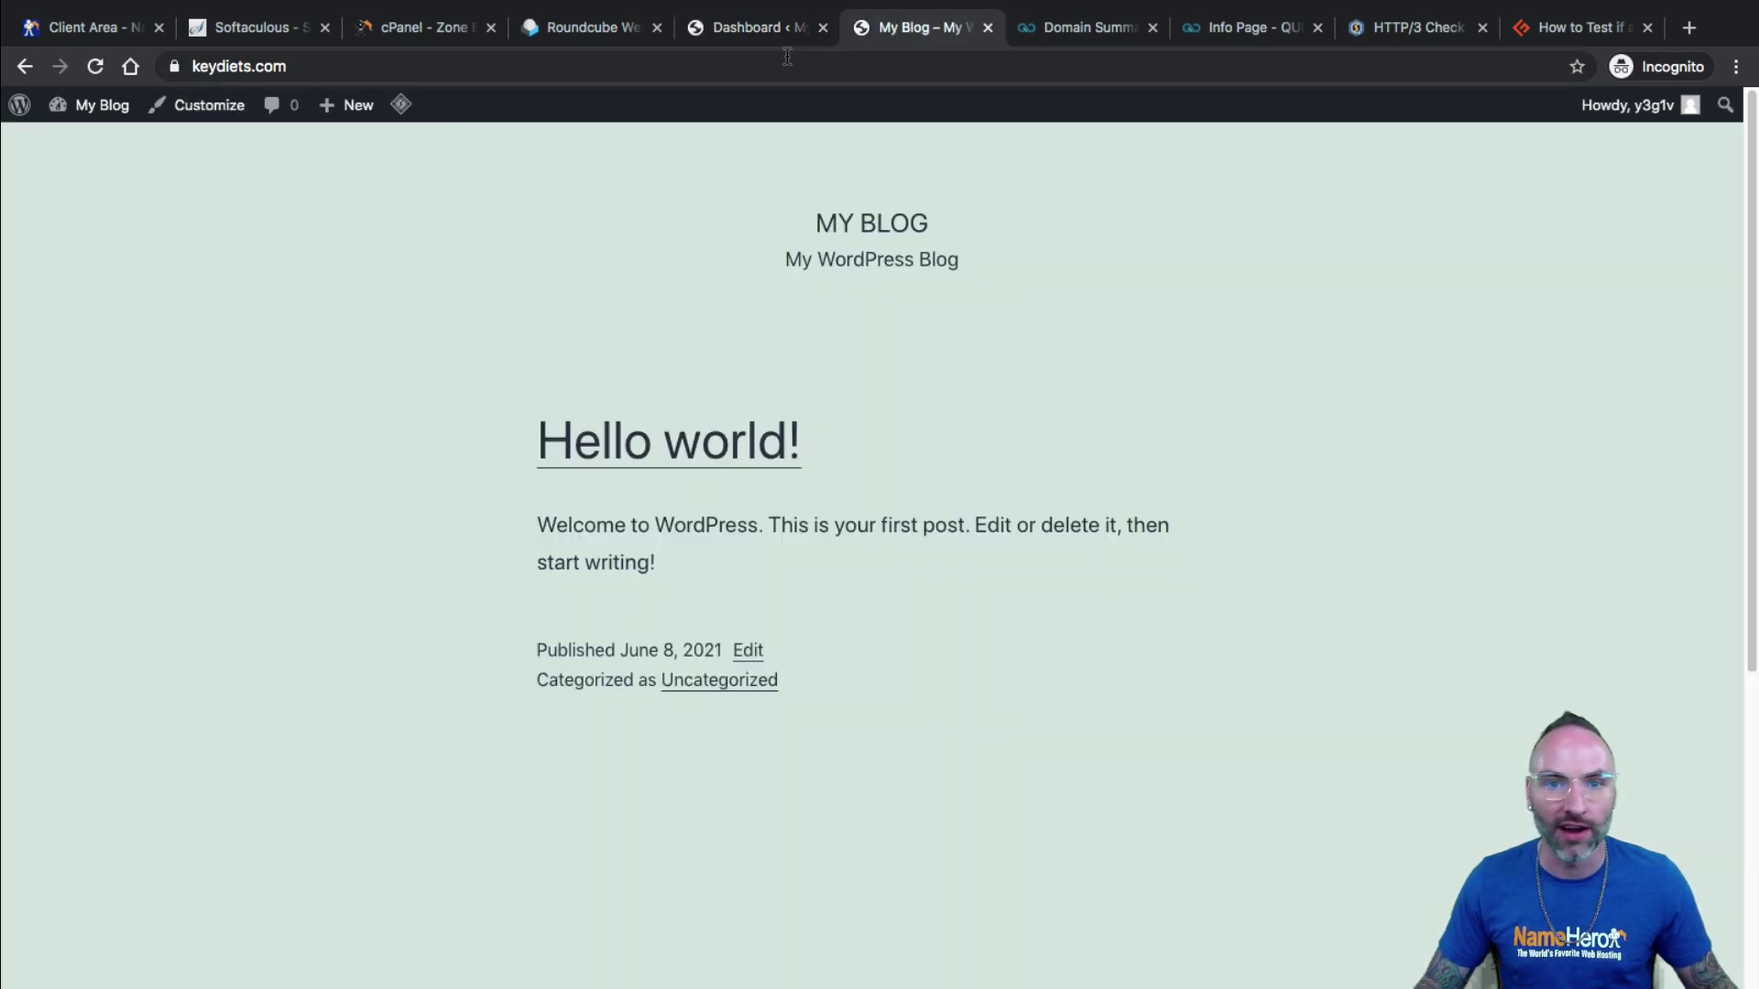
{"action": "left_click", "coordinate": [761, 39]}
{"action": "left_click_drag", "start_coordinate": [386, 634], "coordinate": [538, 647]}
{"action": "left_click", "coordinate": [467, 645]}
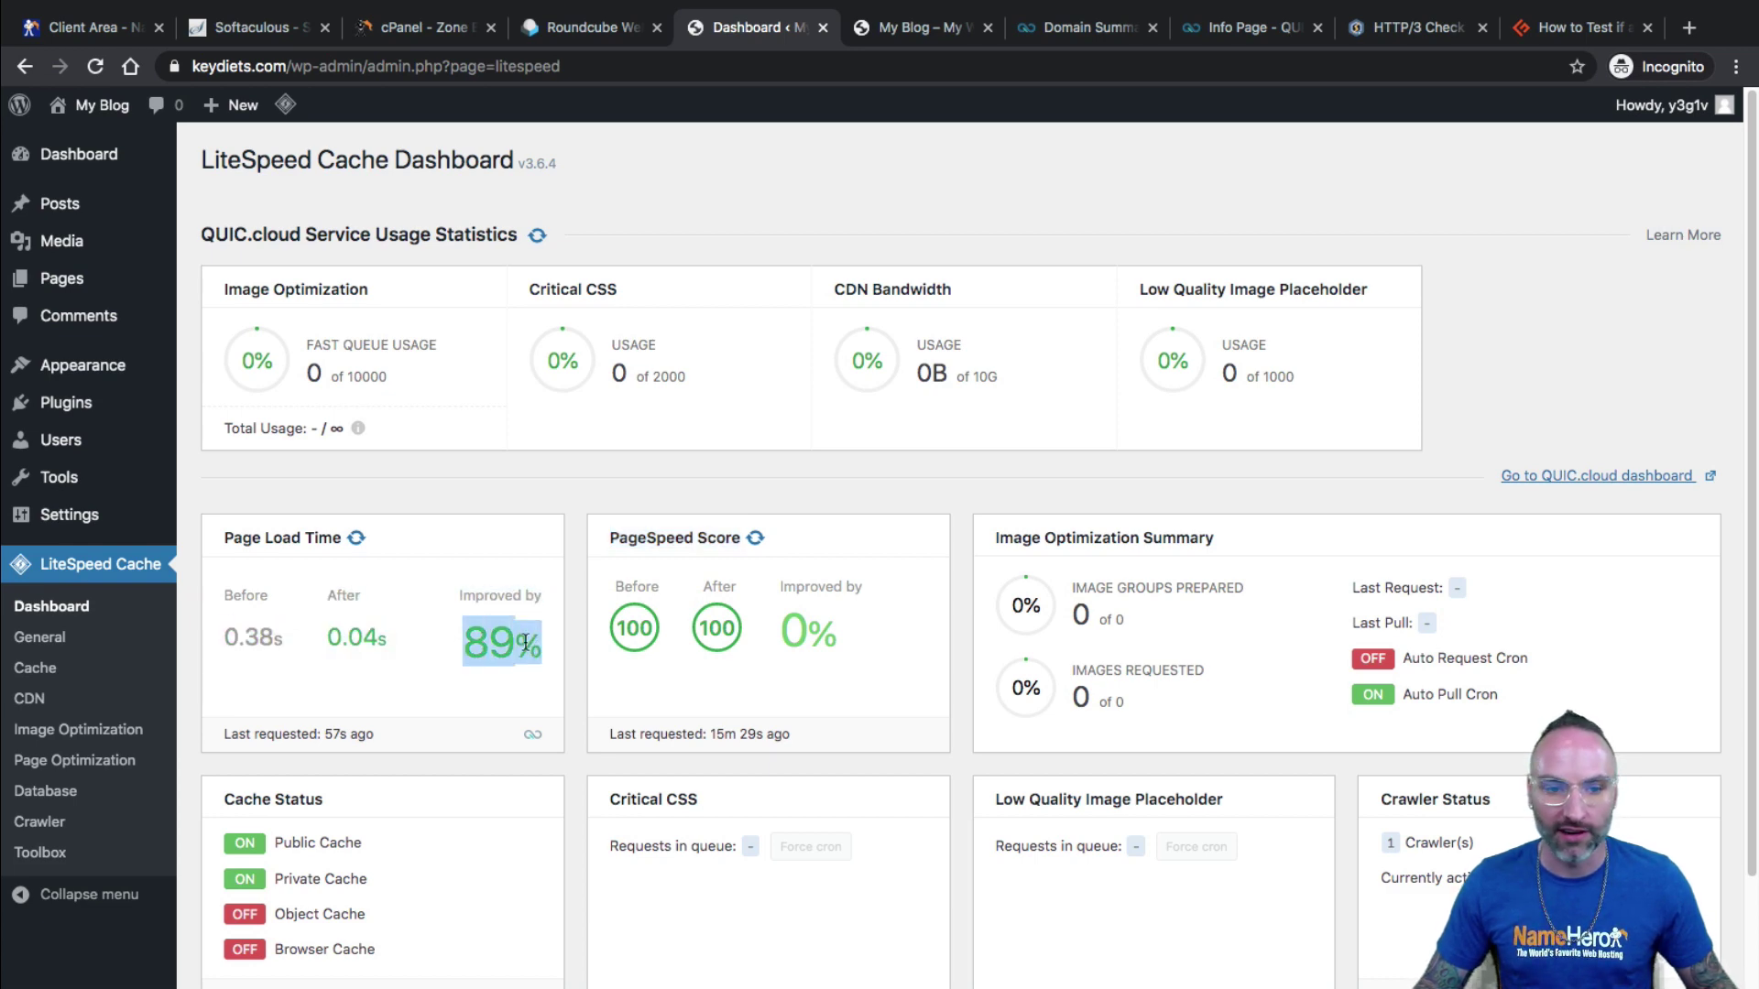
Review the Page Load Time, PageSpeed Score 100, and Object and Browser Cache status.
{"action": "scroll", "coordinate": [619, 597], "scroll_direction": "down", "scroll_amount": 2}
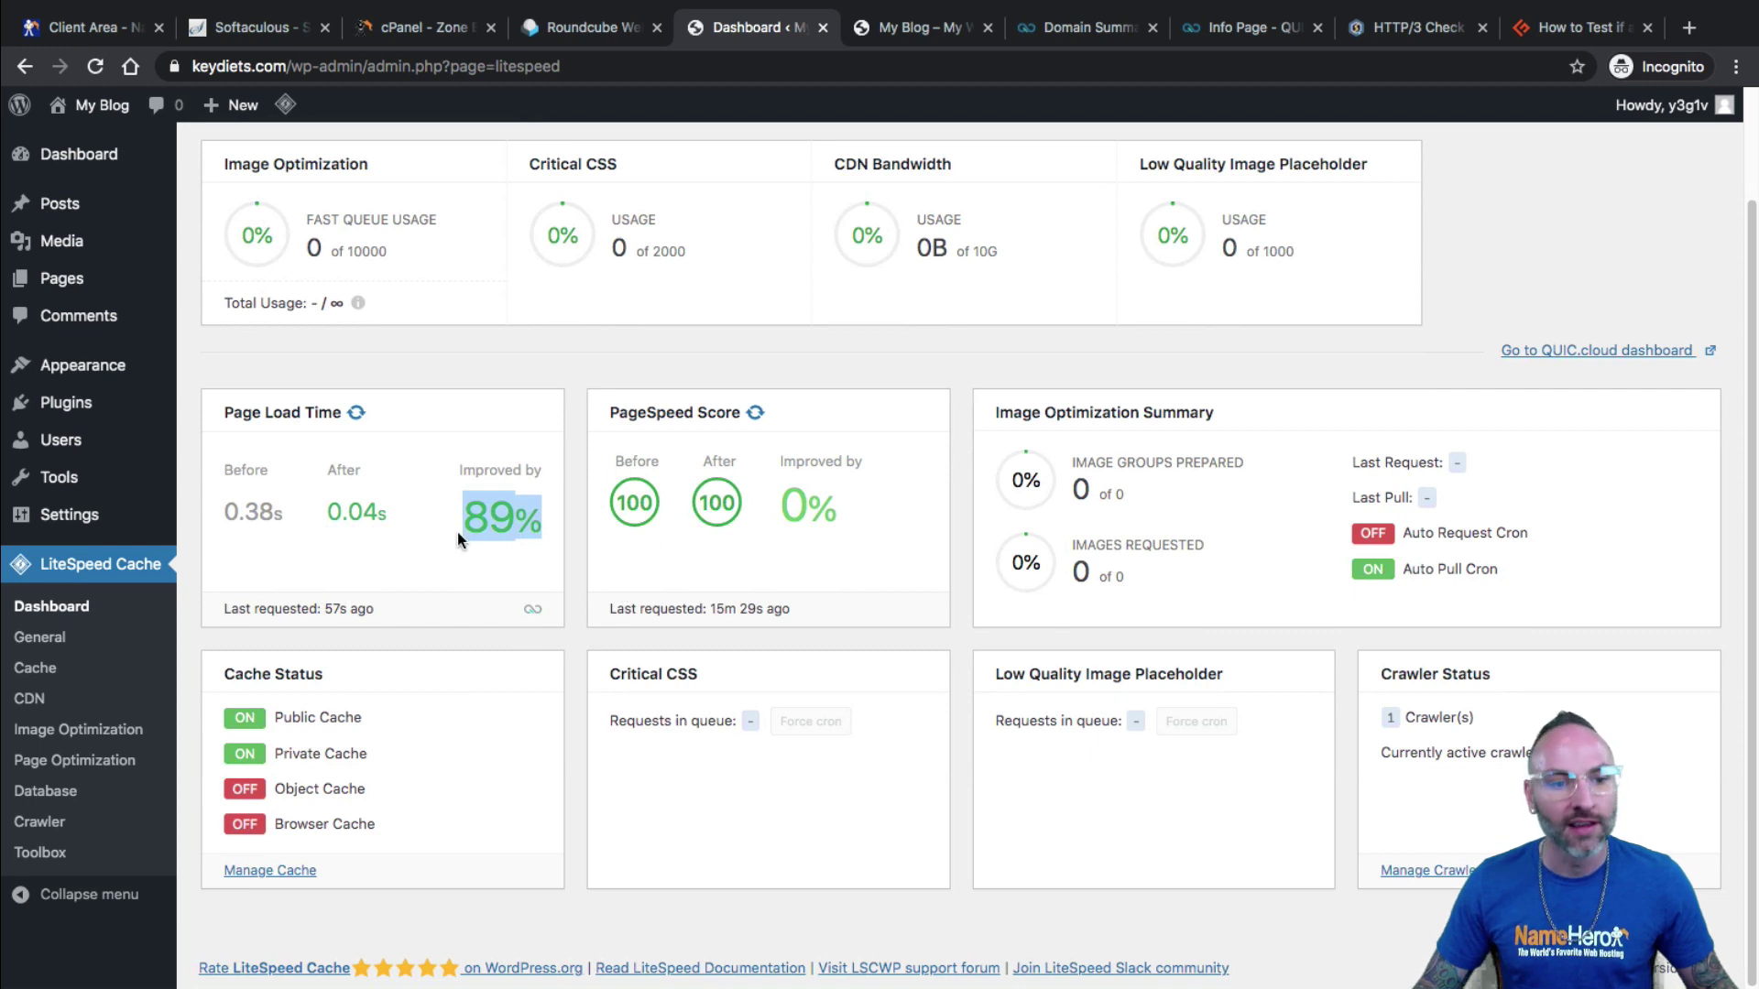
{"action": "left_click_drag", "start_coordinate": [316, 406], "coordinate": [348, 417]}
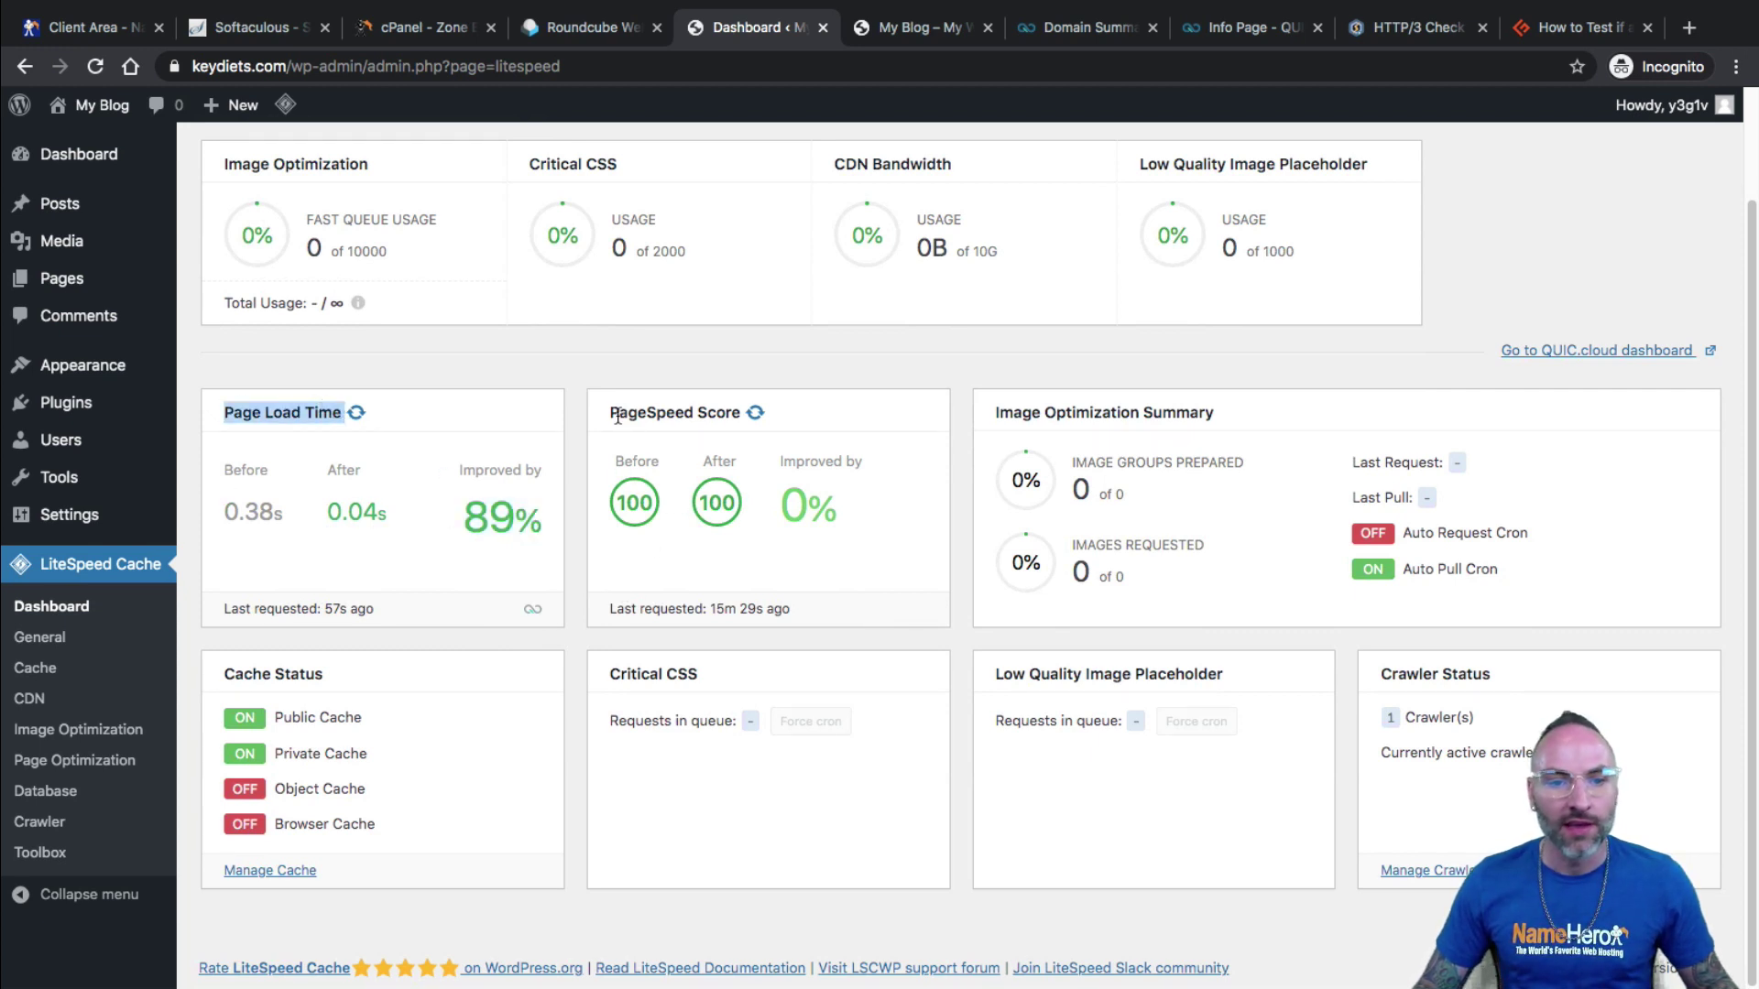
{"action": "left_click_drag", "start_coordinate": [617, 417], "coordinate": [738, 430]}
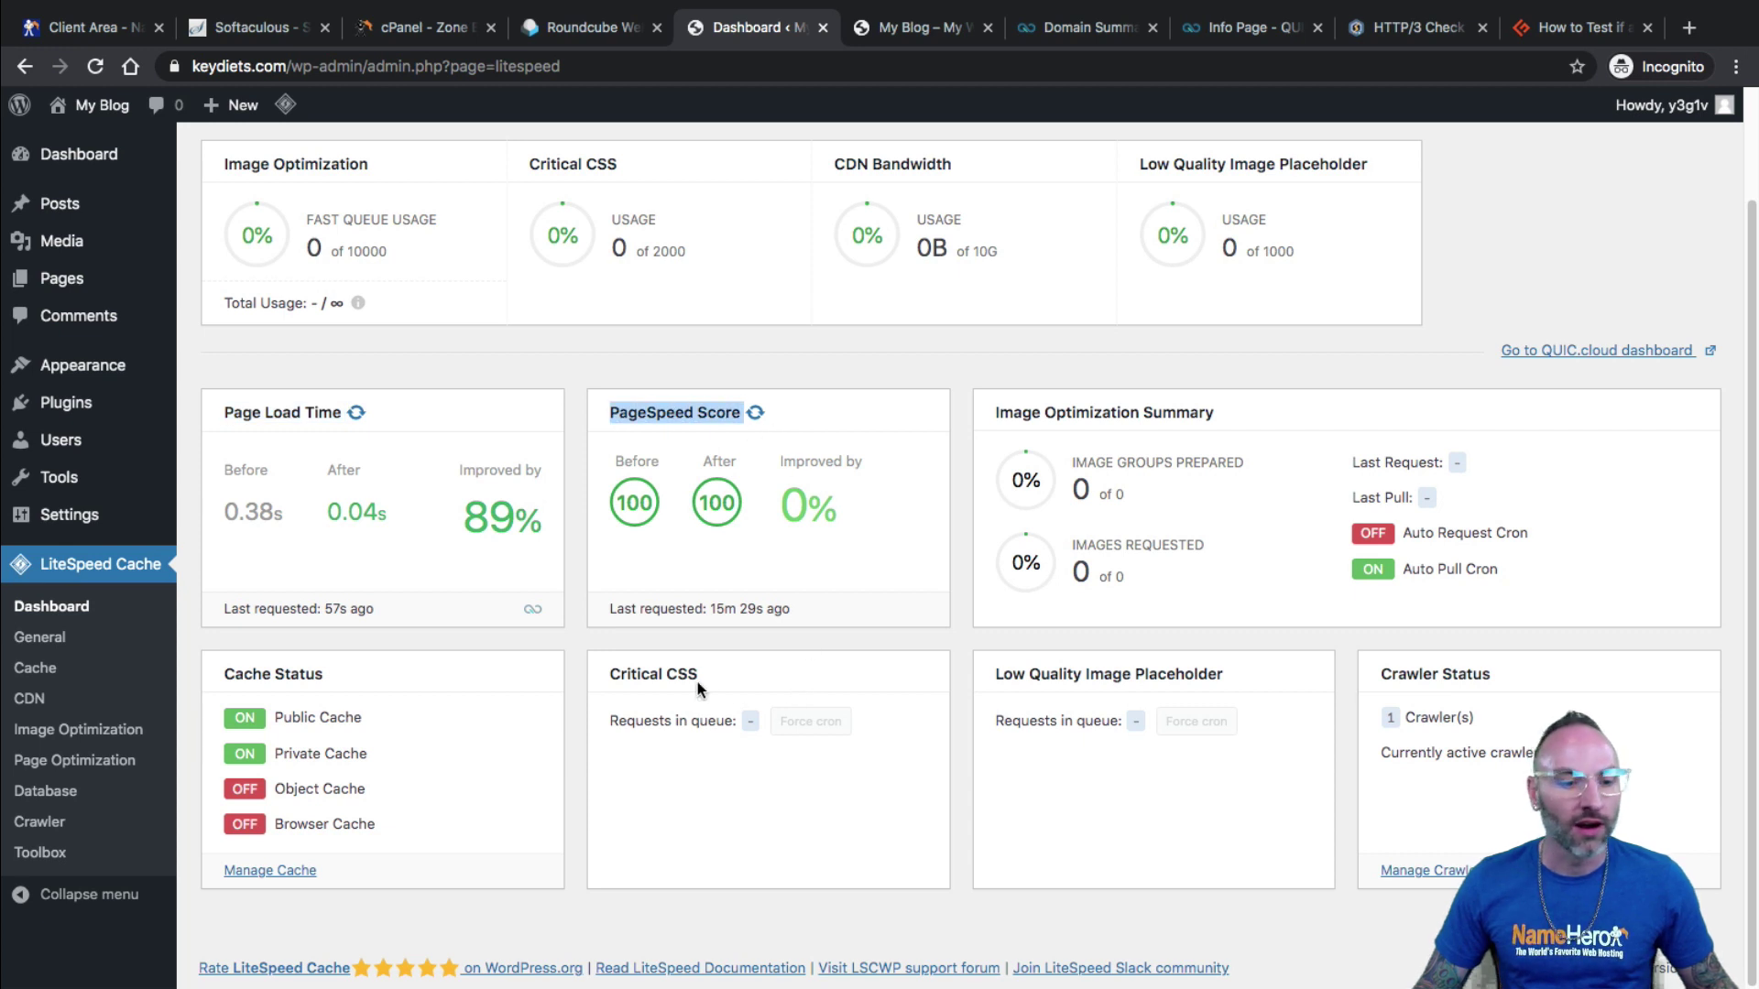
{"action": "left_click_drag", "start_coordinate": [325, 790], "coordinate": [376, 827]}
{"action": "left_click", "coordinate": [371, 827]}
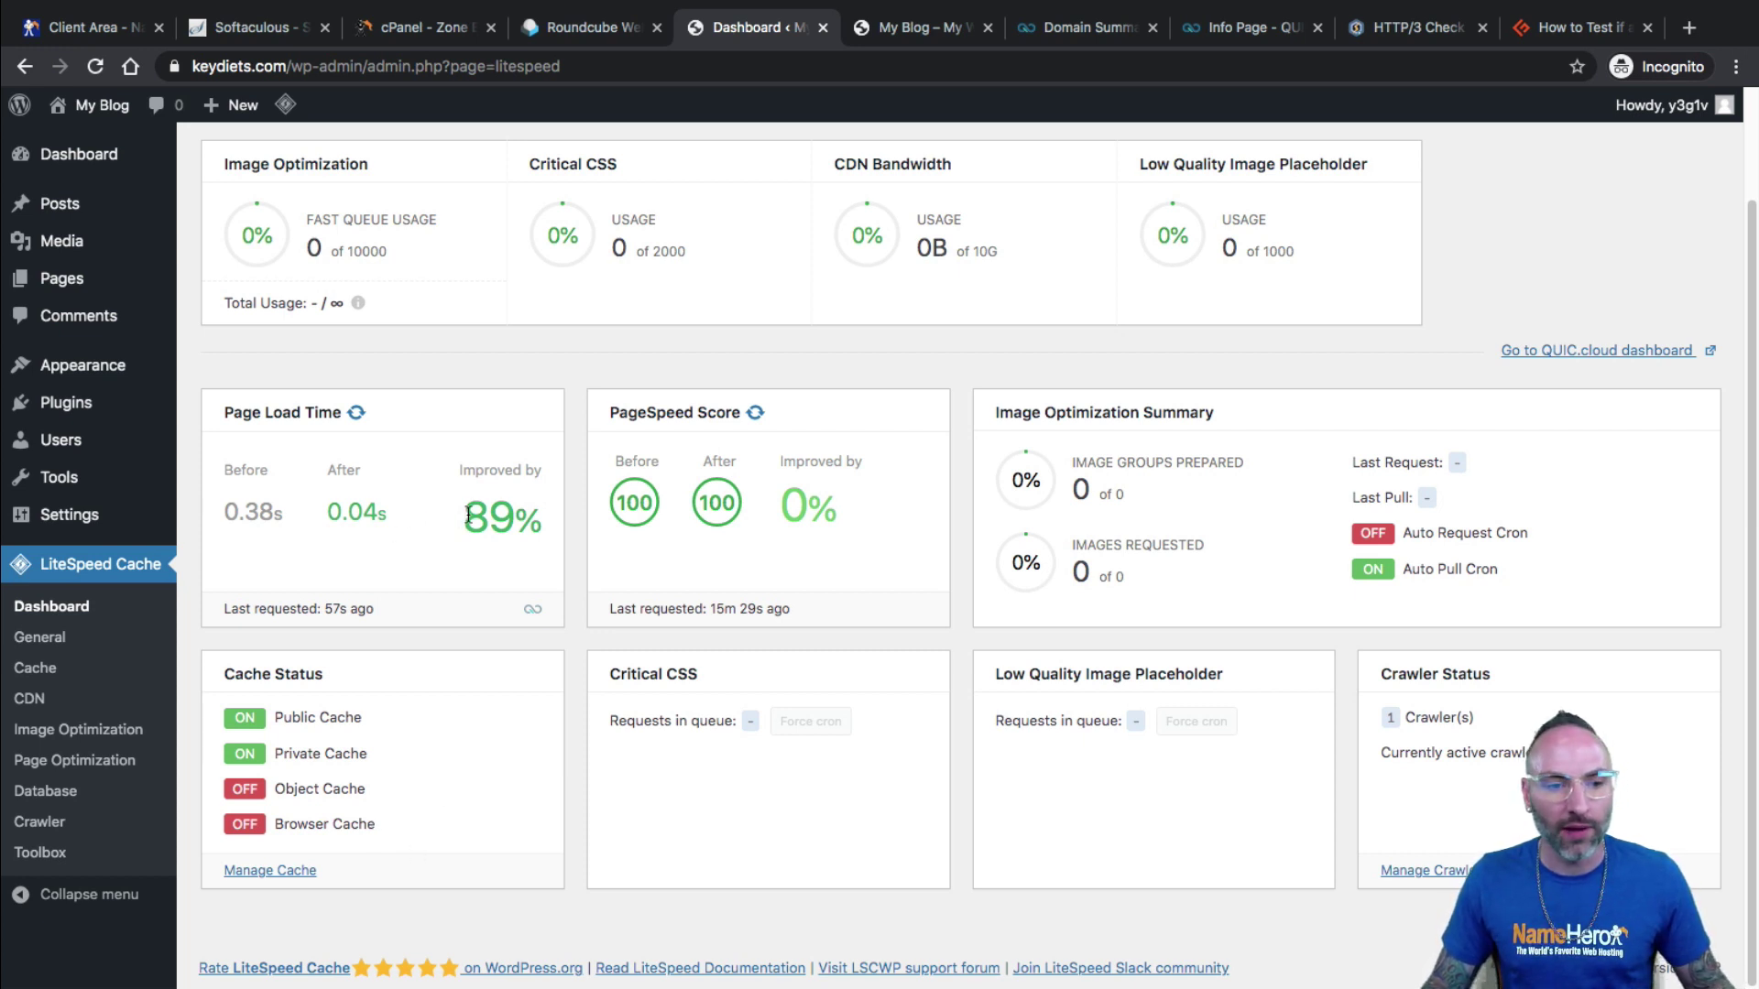
{"action": "left_click_drag", "start_coordinate": [461, 515], "coordinate": [474, 562]}
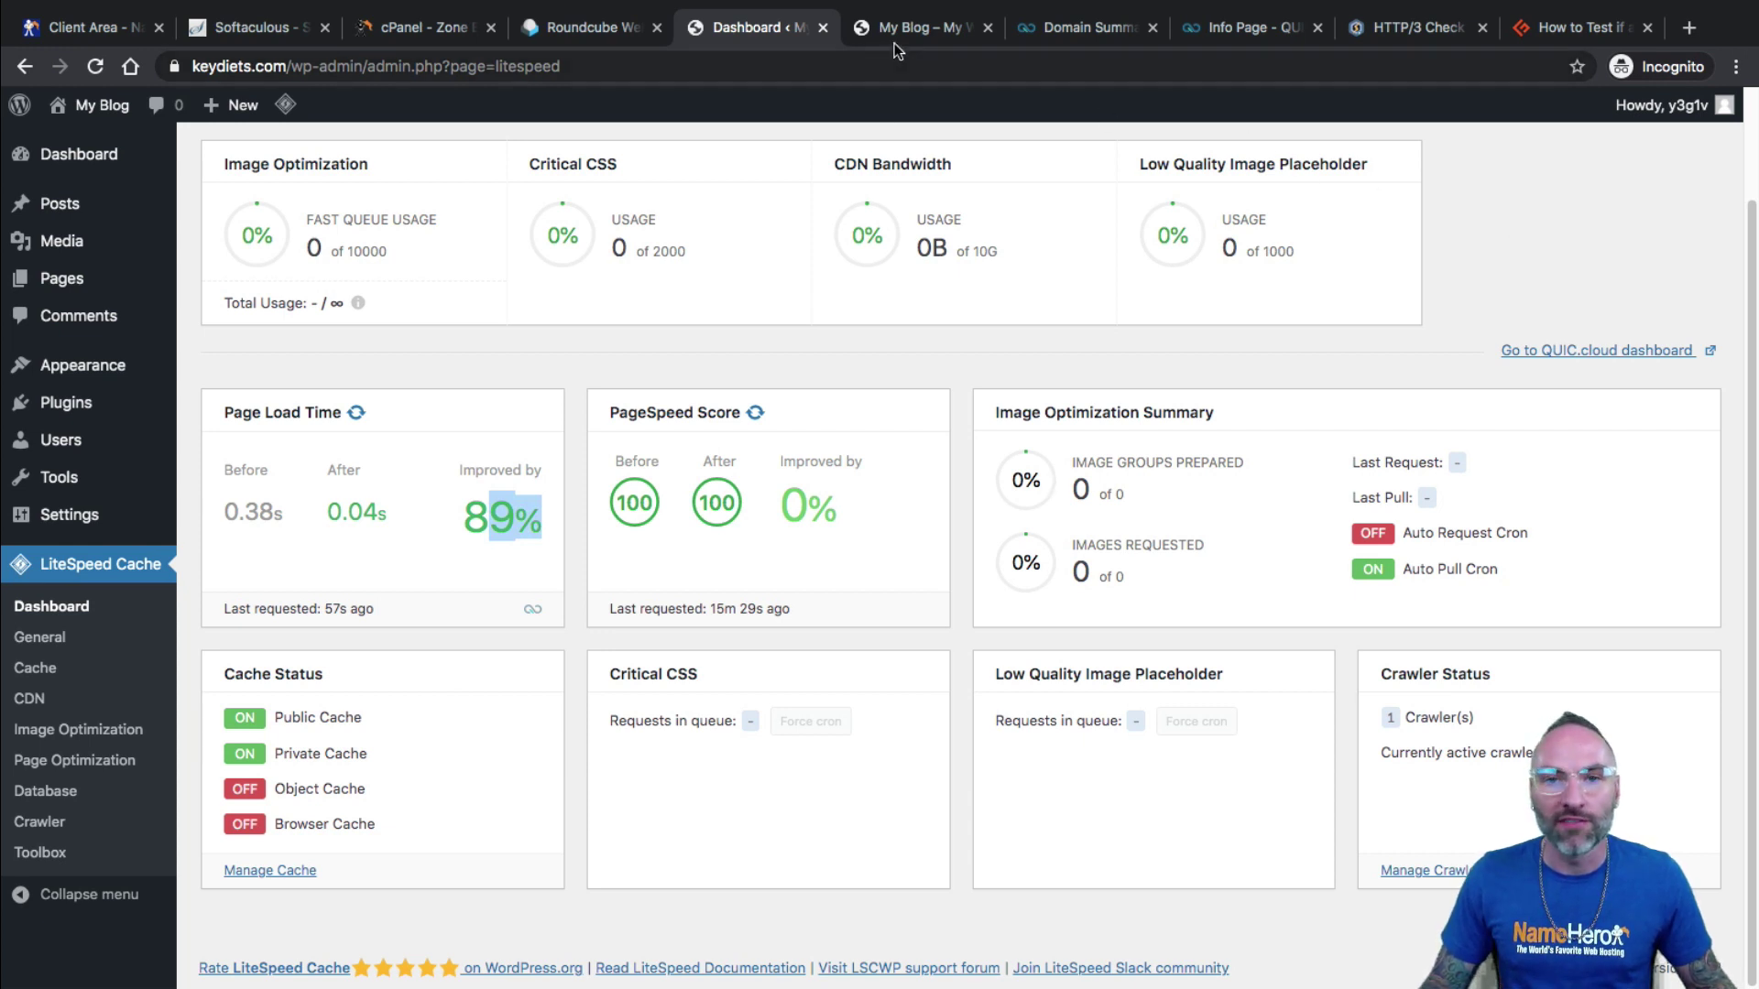
Open the CDN tab of keydiets.com's overview showing CDN in Use, DNS Verified and valid SSL.
{"action": "left_click", "coordinate": [1074, 35]}
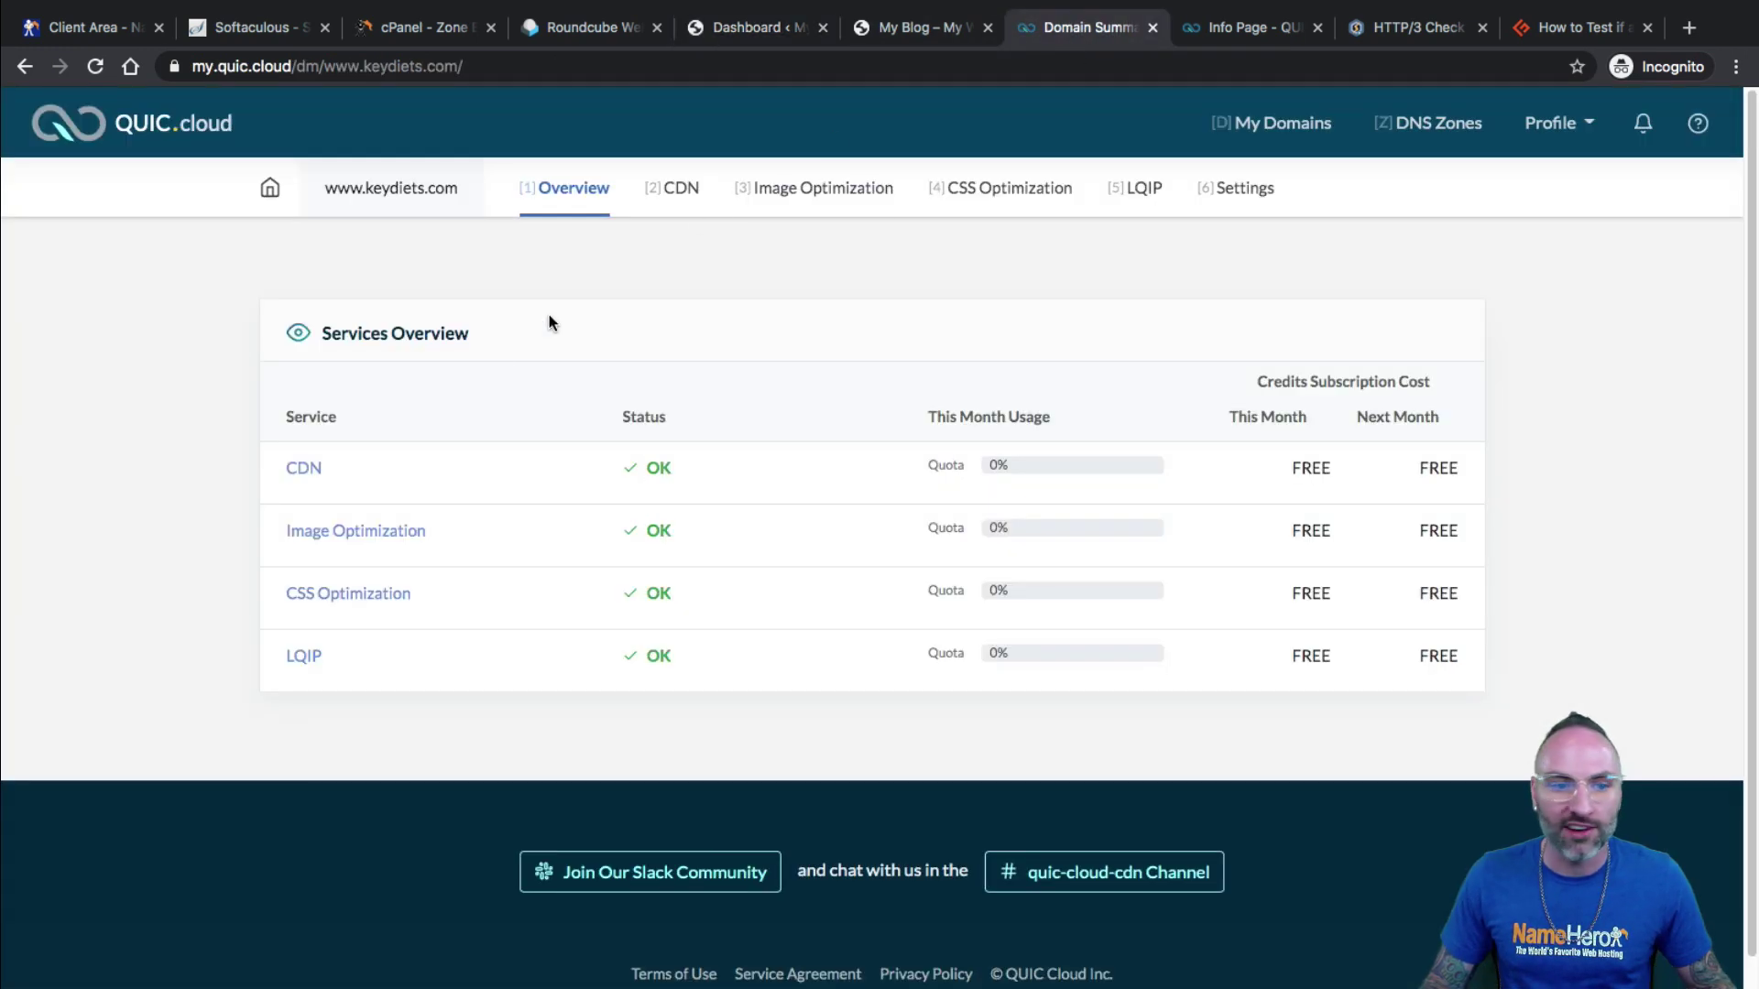
{"action": "left_click", "coordinate": [568, 192]}
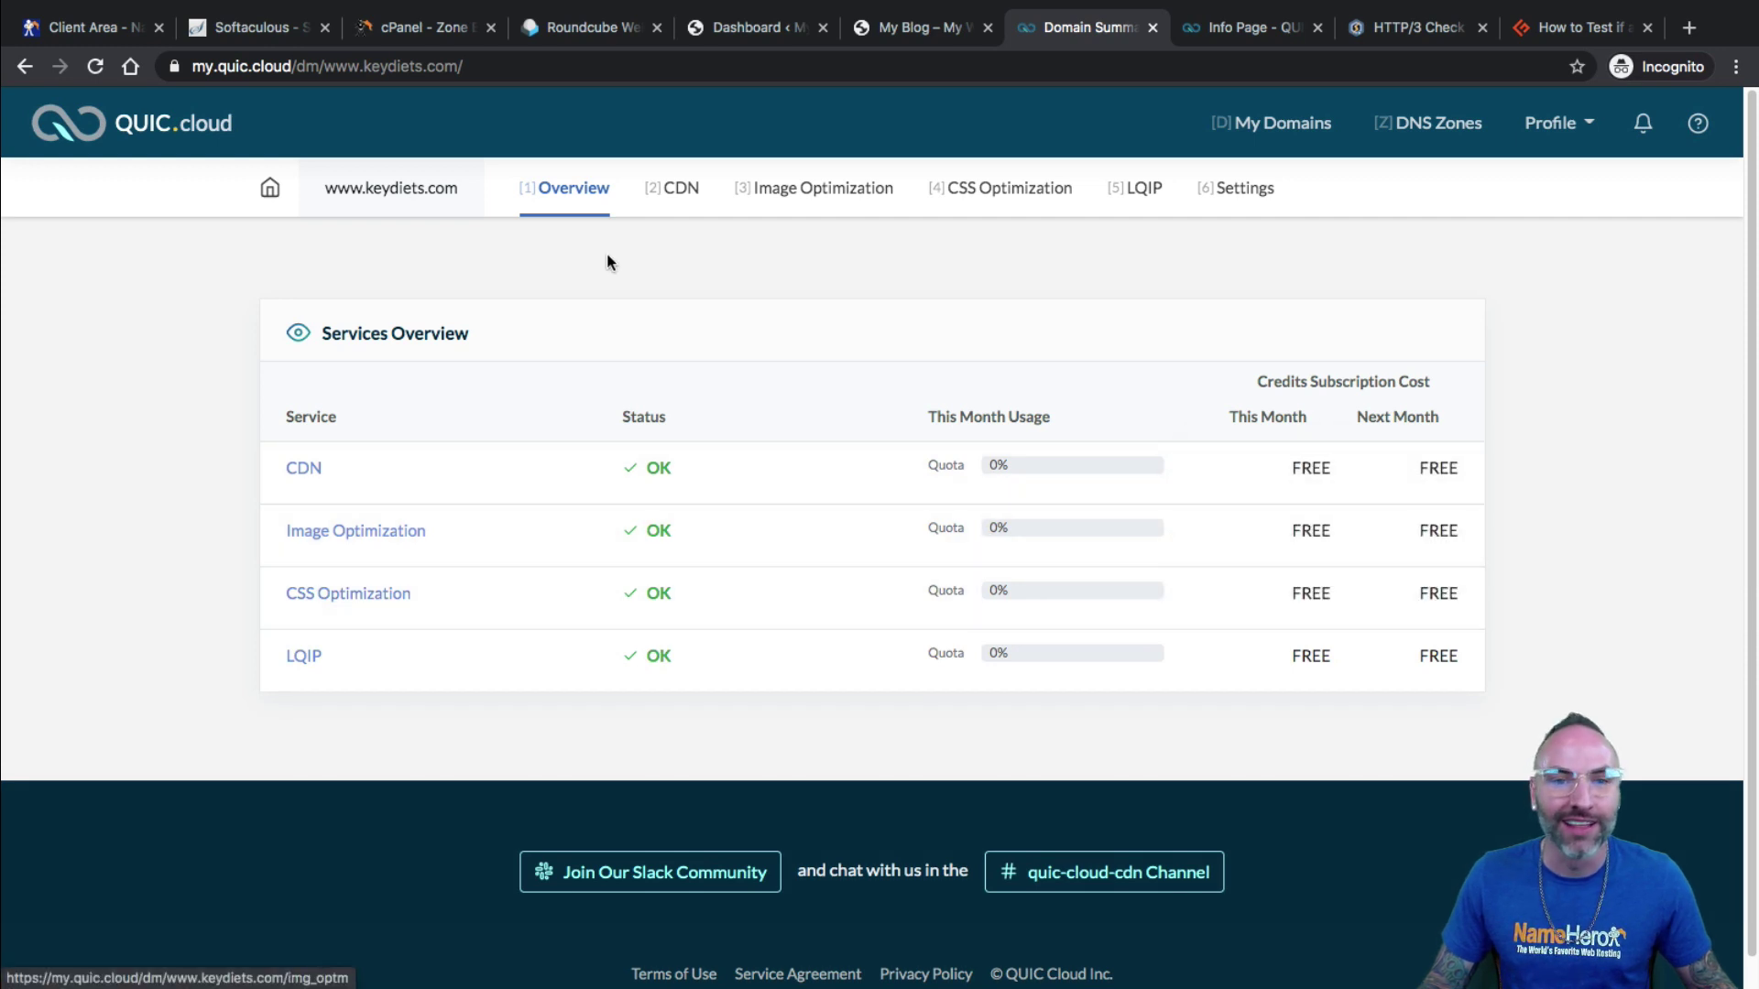
{"action": "left_click", "coordinate": [654, 213]}
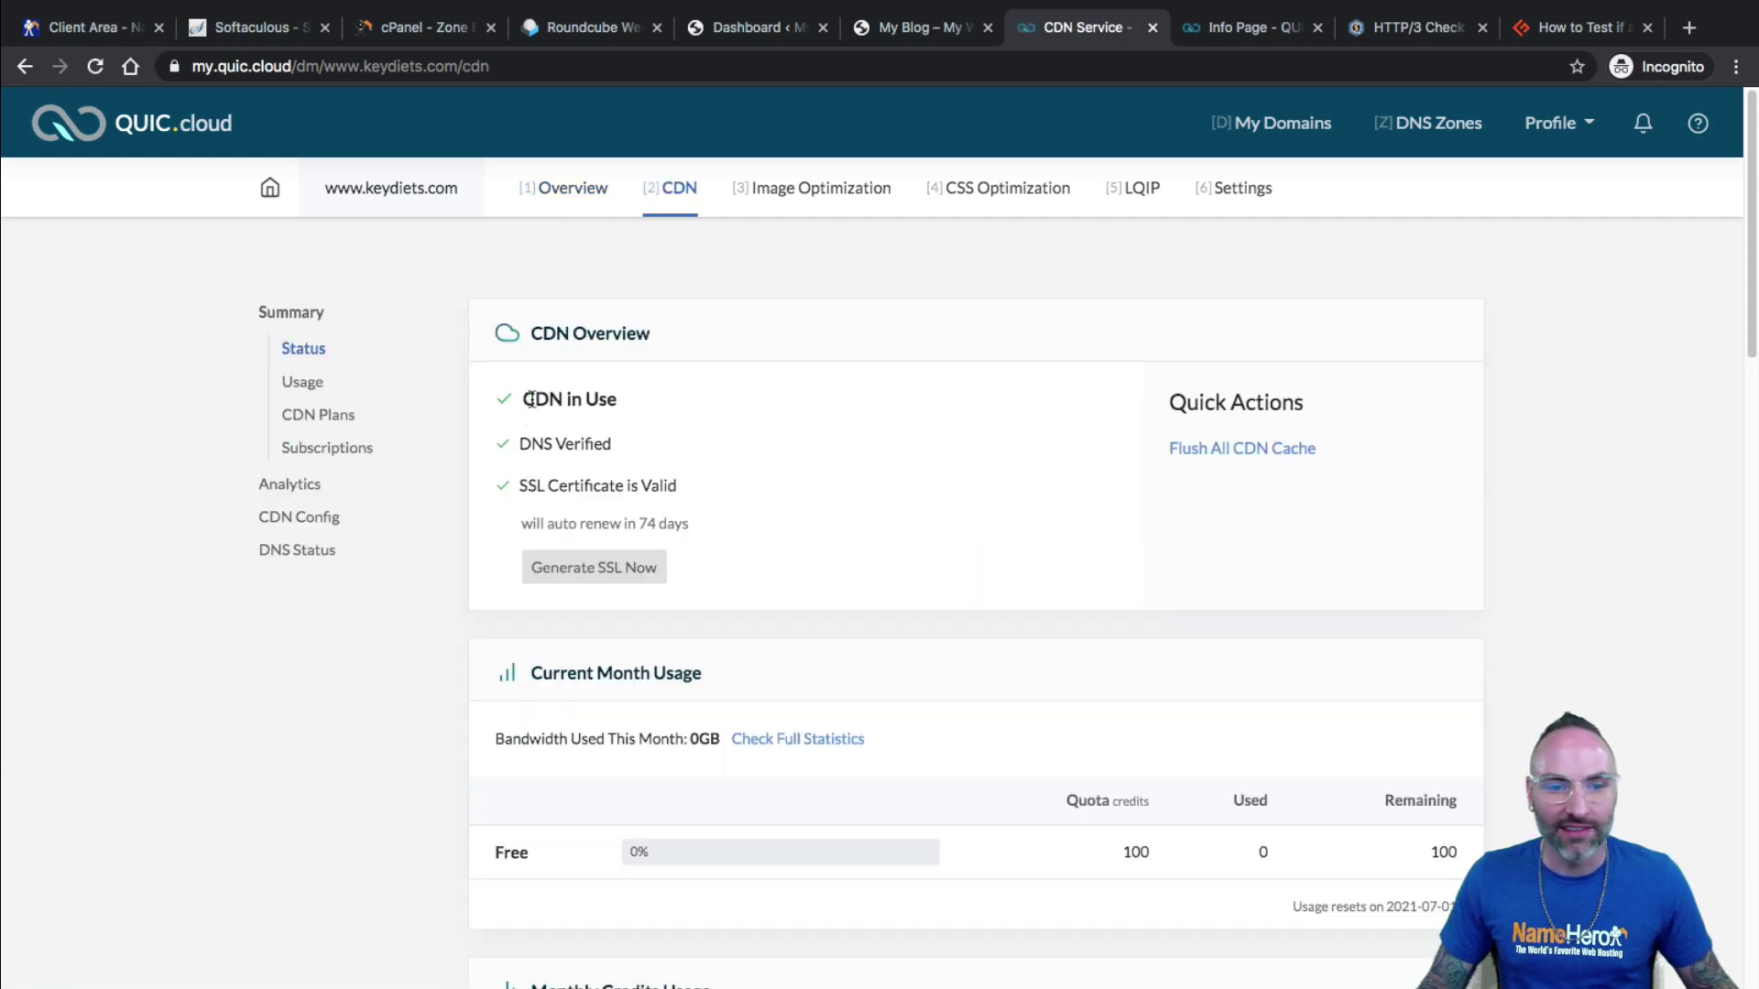
{"action": "left_click_drag", "start_coordinate": [531, 400], "coordinate": [622, 477]}
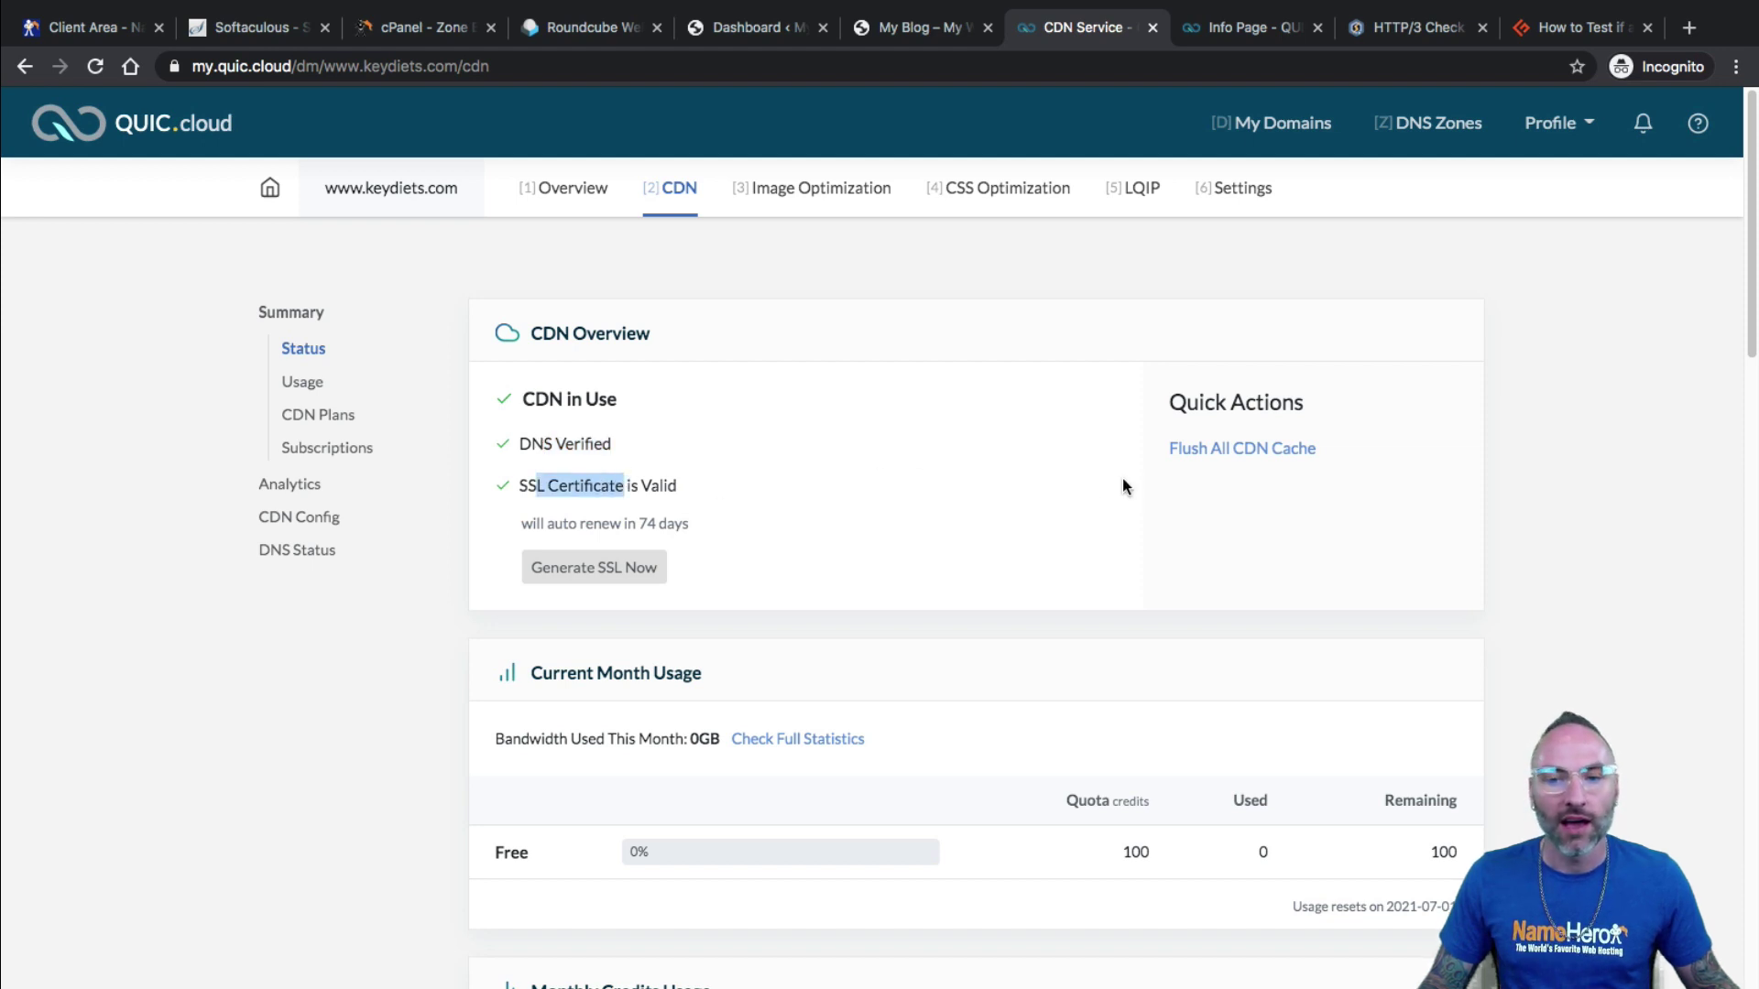
Scroll through the CDN Status, Usage, CDN Plans and Subscriptions sections.
{"action": "scroll", "coordinate": [1039, 458], "scroll_direction": "down", "scroll_amount": 8}
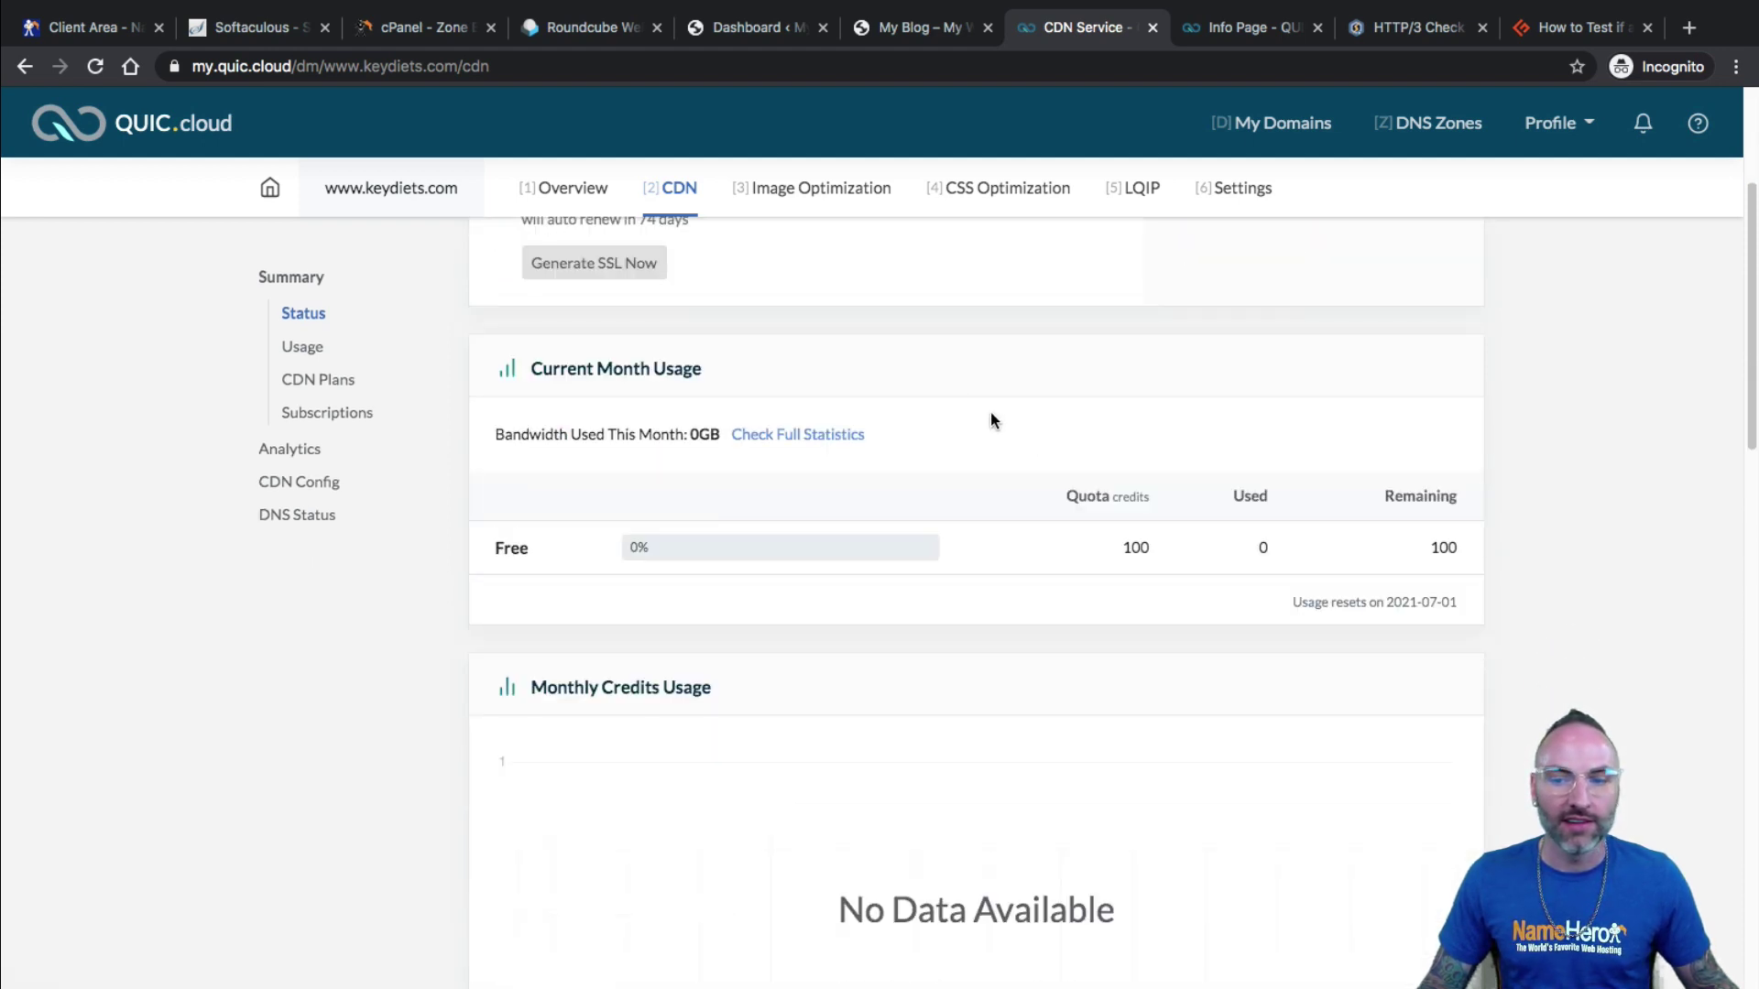
{"action": "scroll", "coordinate": [925, 458], "scroll_direction": "down", "scroll_amount": 3}
{"action": "scroll", "coordinate": [926, 565], "scroll_direction": "up", "scroll_amount": 5}
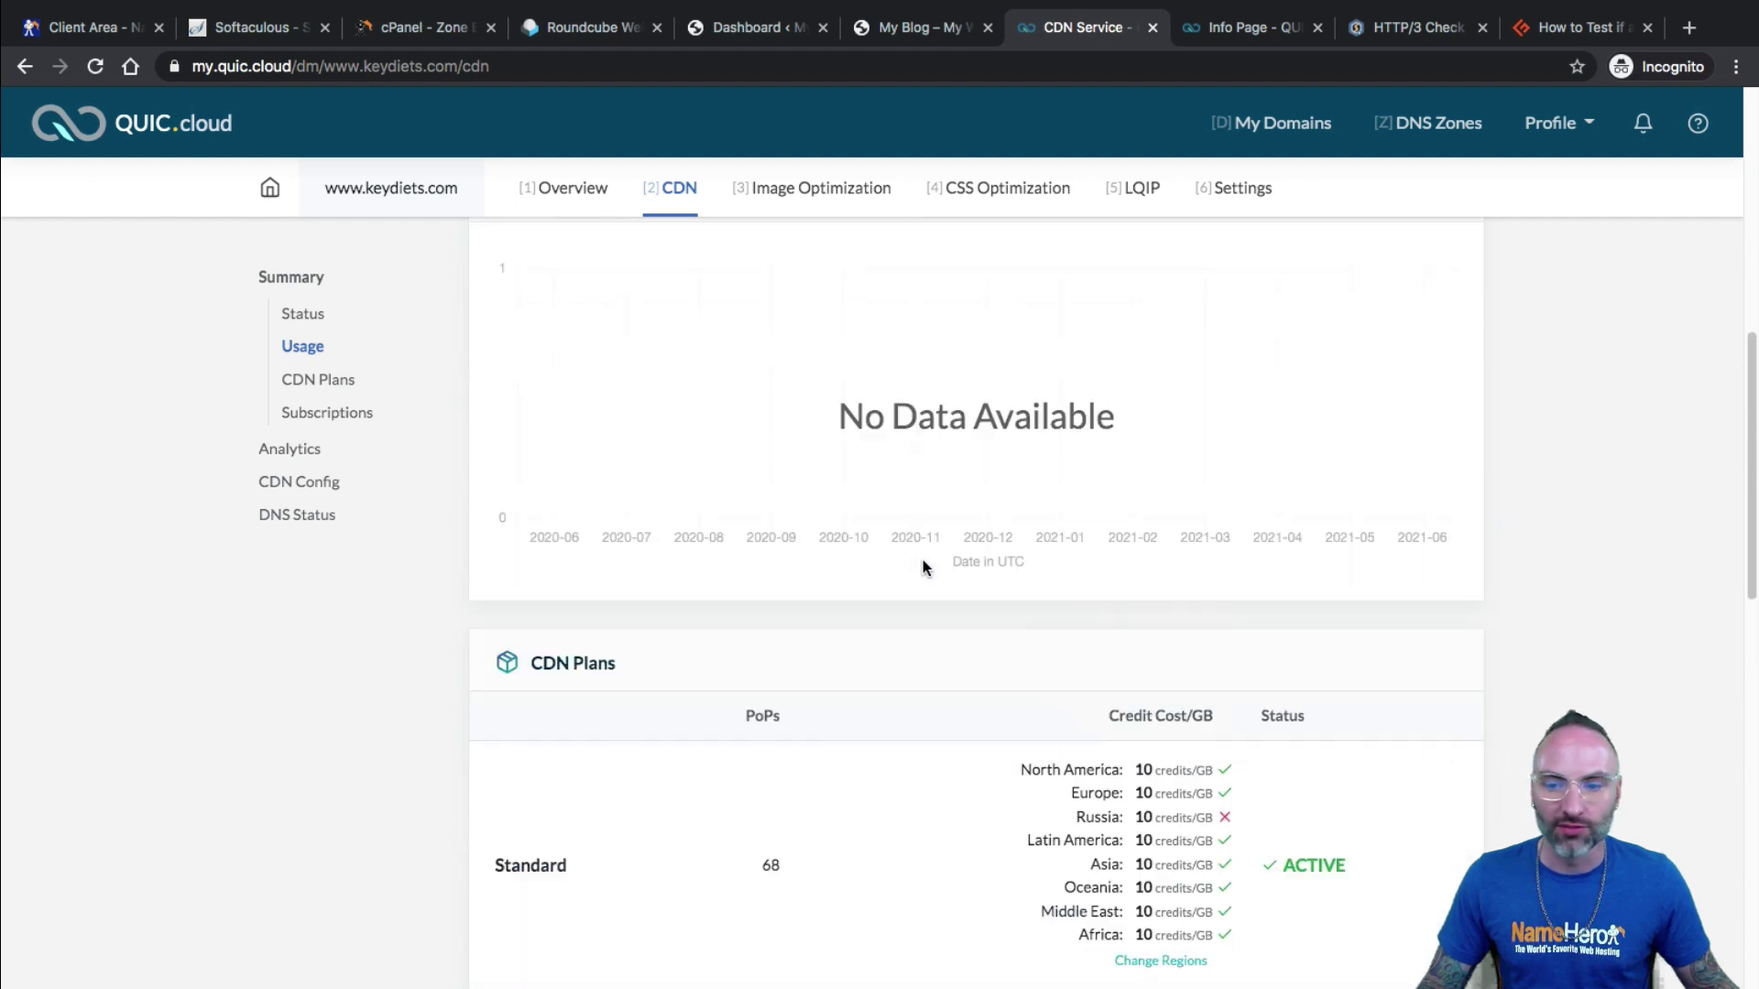
{"action": "scroll", "coordinate": [907, 641], "scroll_direction": "down", "scroll_amount": 2}
{"action": "scroll", "coordinate": [961, 541], "scroll_direction": "down", "scroll_amount": 4}
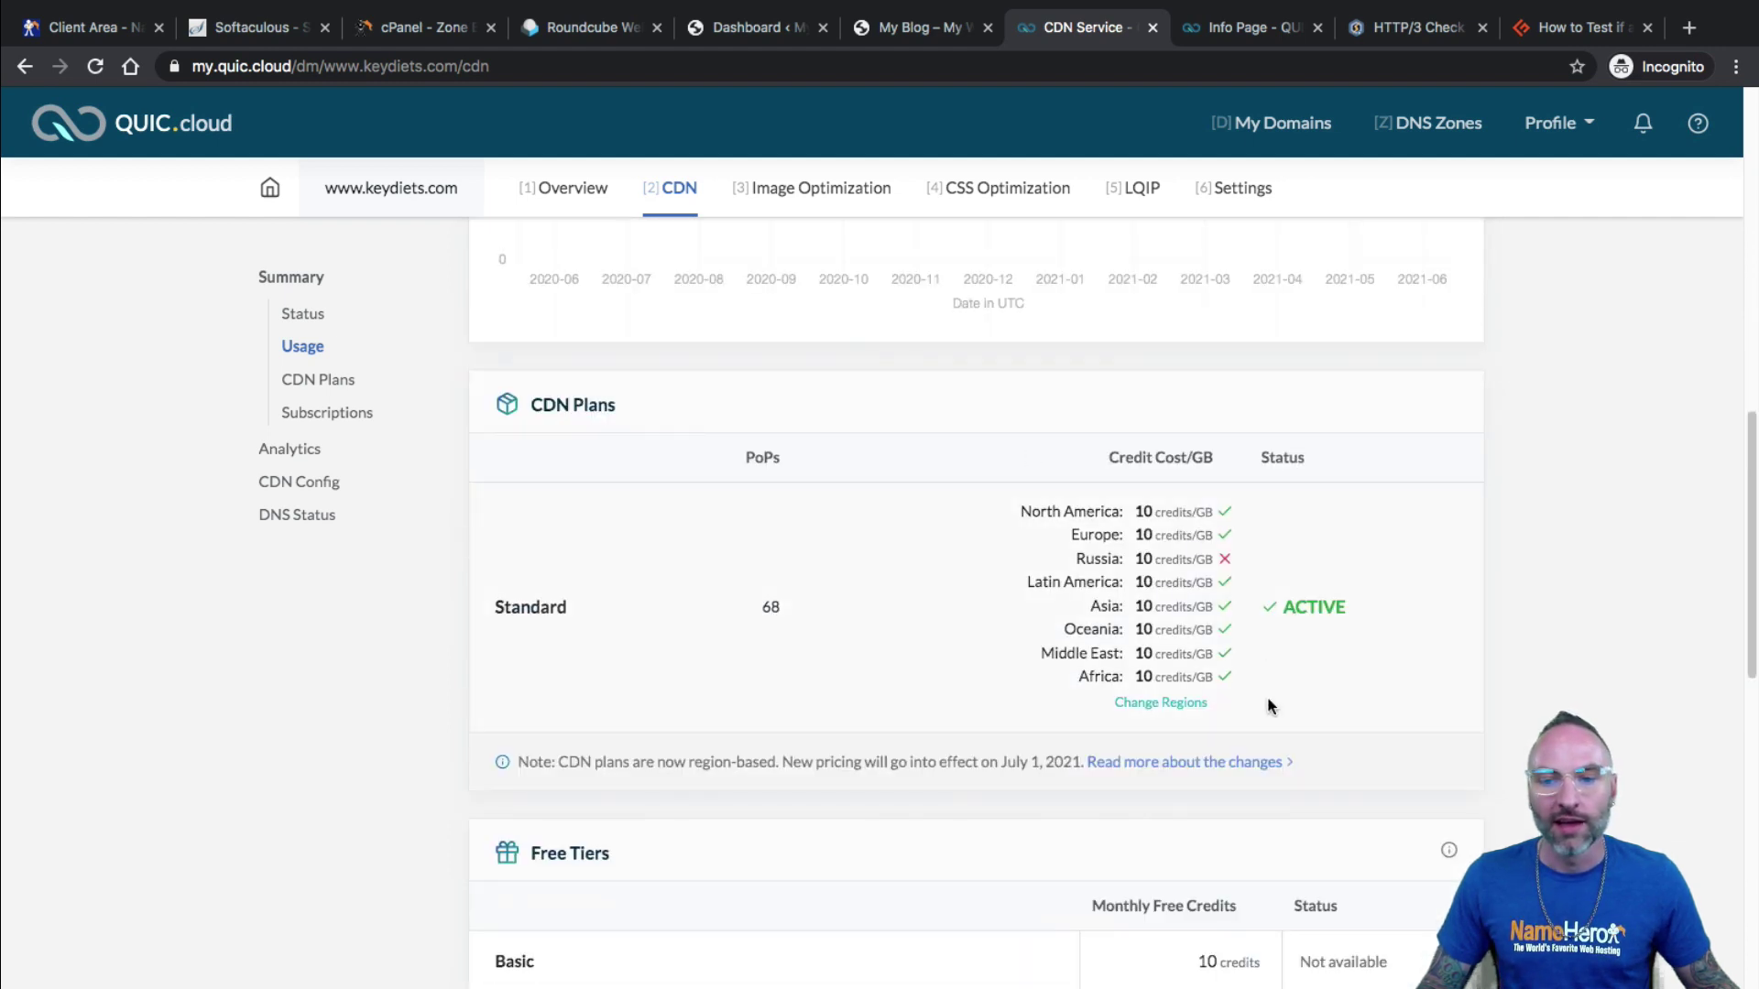
{"action": "scroll", "coordinate": [1267, 707], "scroll_direction": "down", "scroll_amount": 1}
{"action": "scroll", "coordinate": [1260, 705], "scroll_direction": "down", "scroll_amount": 8}
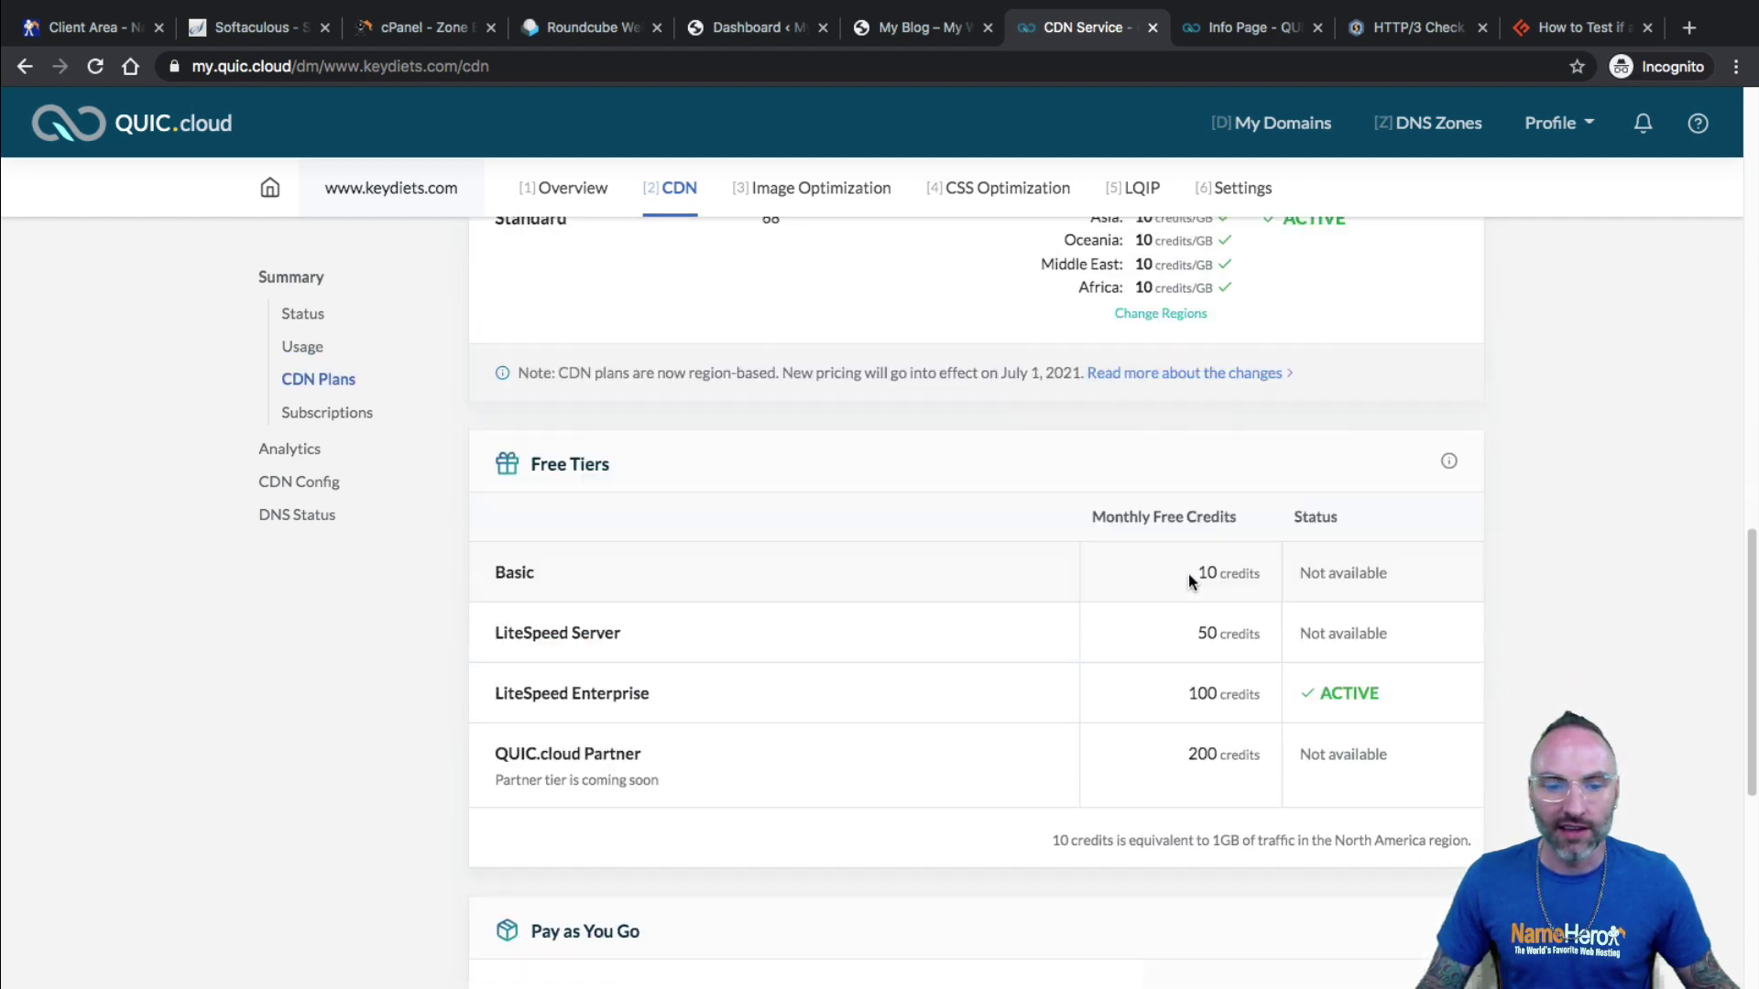
{"action": "scroll", "coordinate": [1209, 596], "scroll_direction": "down", "scroll_amount": 2}
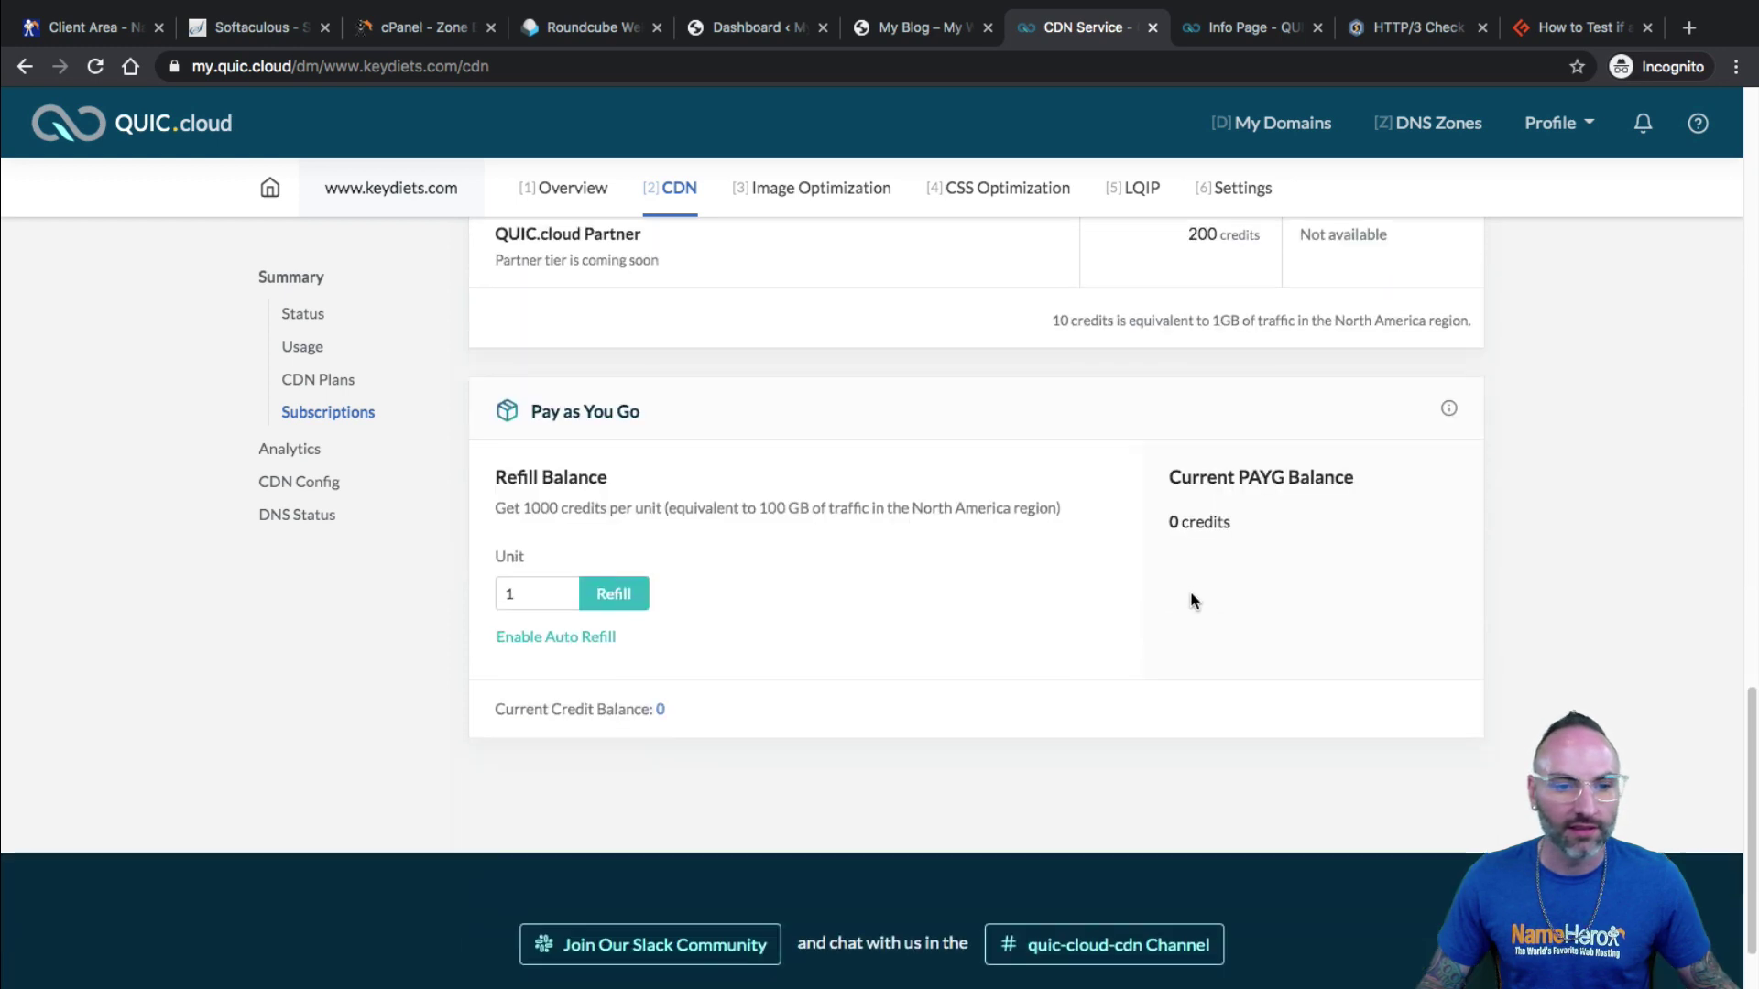
{"action": "scroll", "coordinate": [1177, 603], "scroll_direction": "down", "scroll_amount": 1}
{"action": "scroll", "coordinate": [1136, 607], "scroll_direction": "up", "scroll_amount": 7}
{"action": "scroll", "coordinate": [702, 532], "scroll_direction": "up", "scroll_amount": 10}
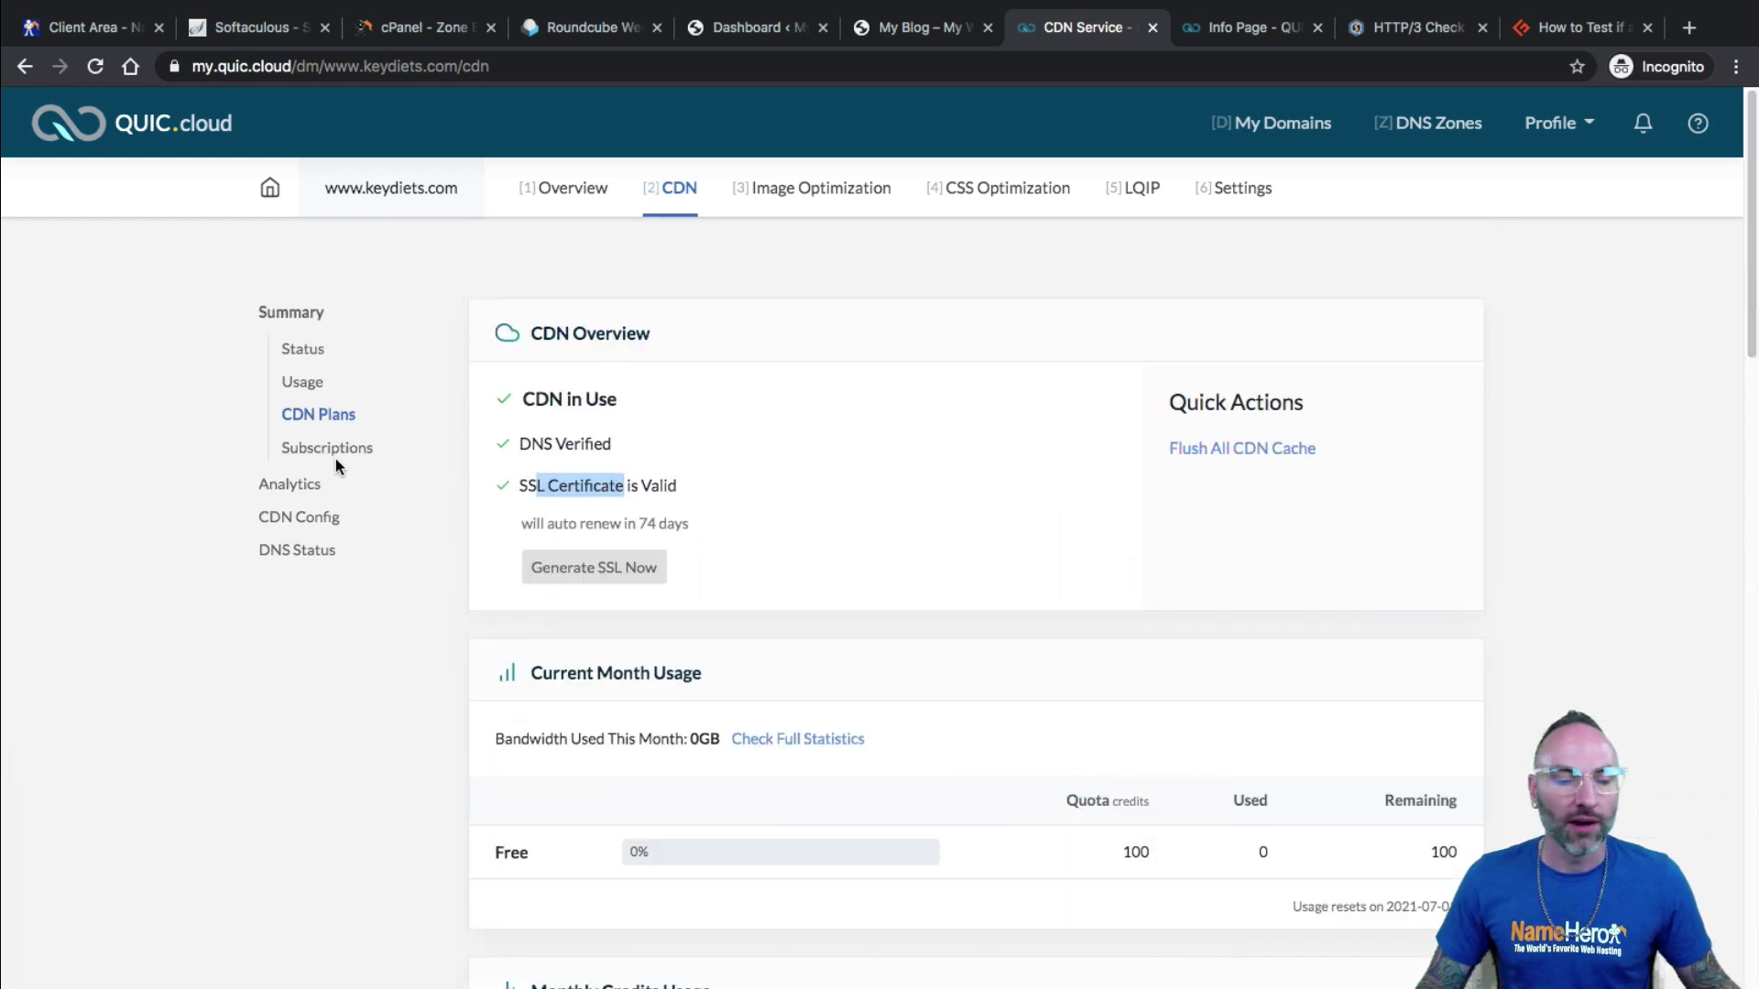
Review the domain's Image Optimization, CSS Optimization and LQIP service pages.
{"action": "left_click", "coordinate": [793, 209]}
{"action": "scroll", "coordinate": [1100, 463], "scroll_direction": "down", "scroll_amount": 10}
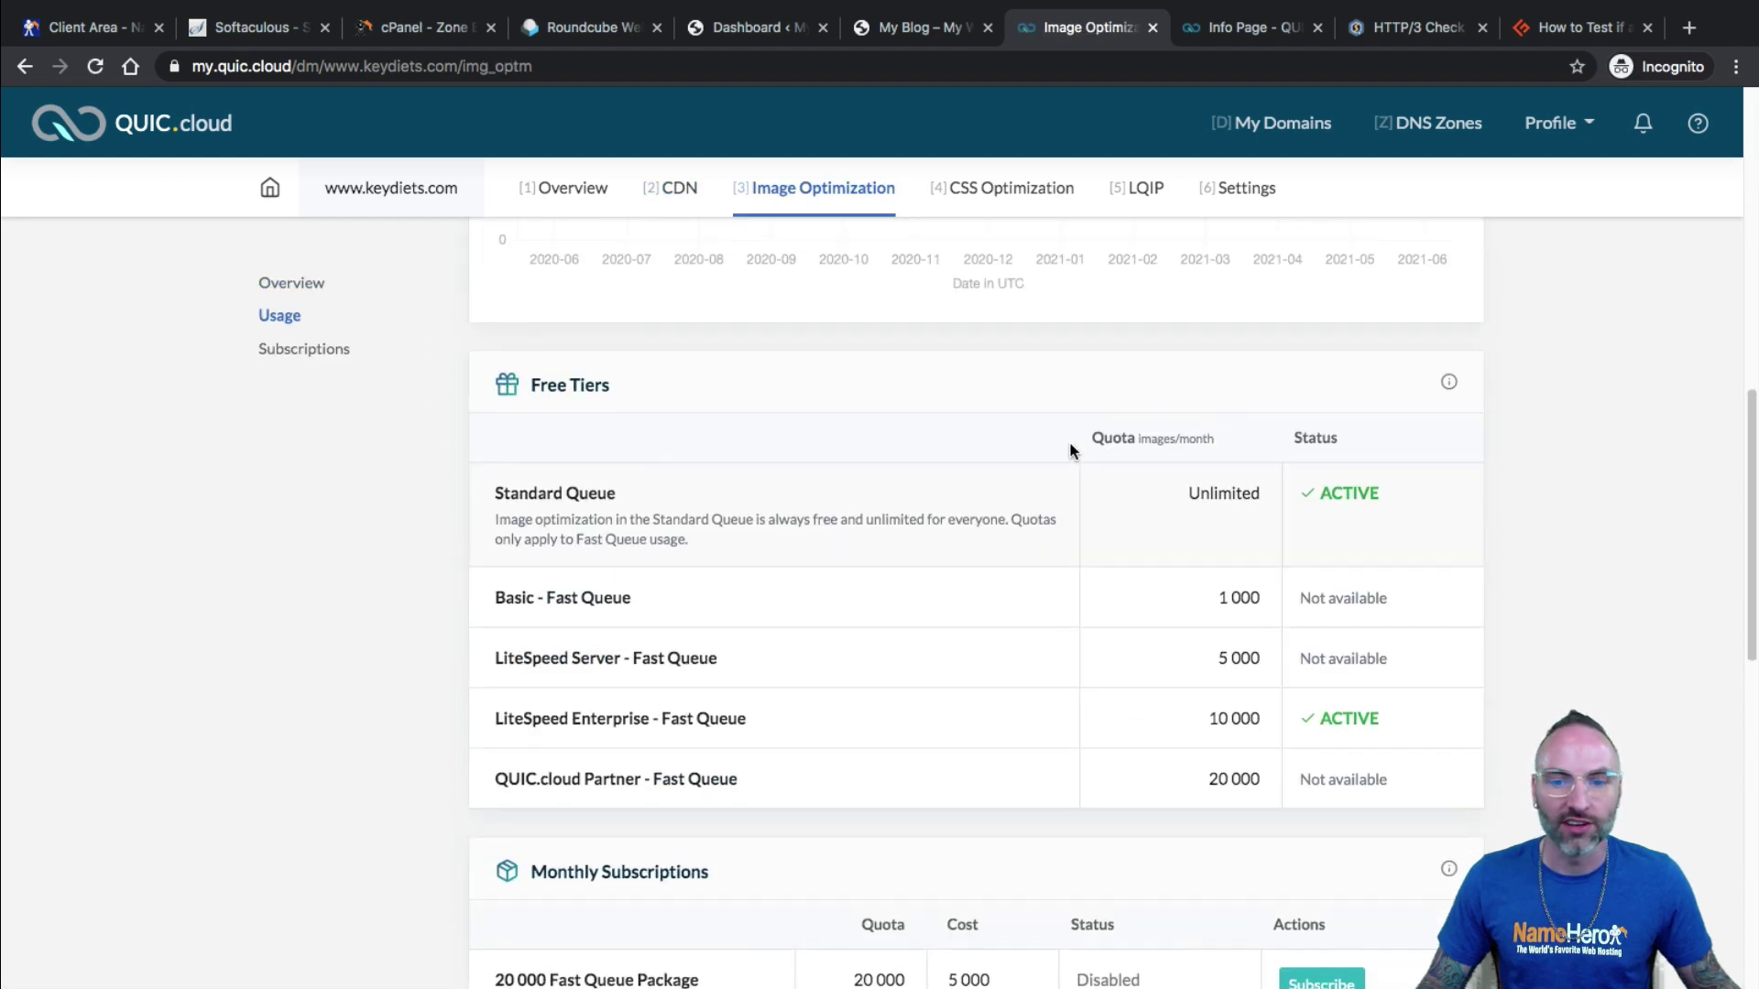
{"action": "scroll", "coordinate": [1070, 450], "scroll_direction": "up", "scroll_amount": 10}
{"action": "left_click", "coordinate": [1007, 203]}
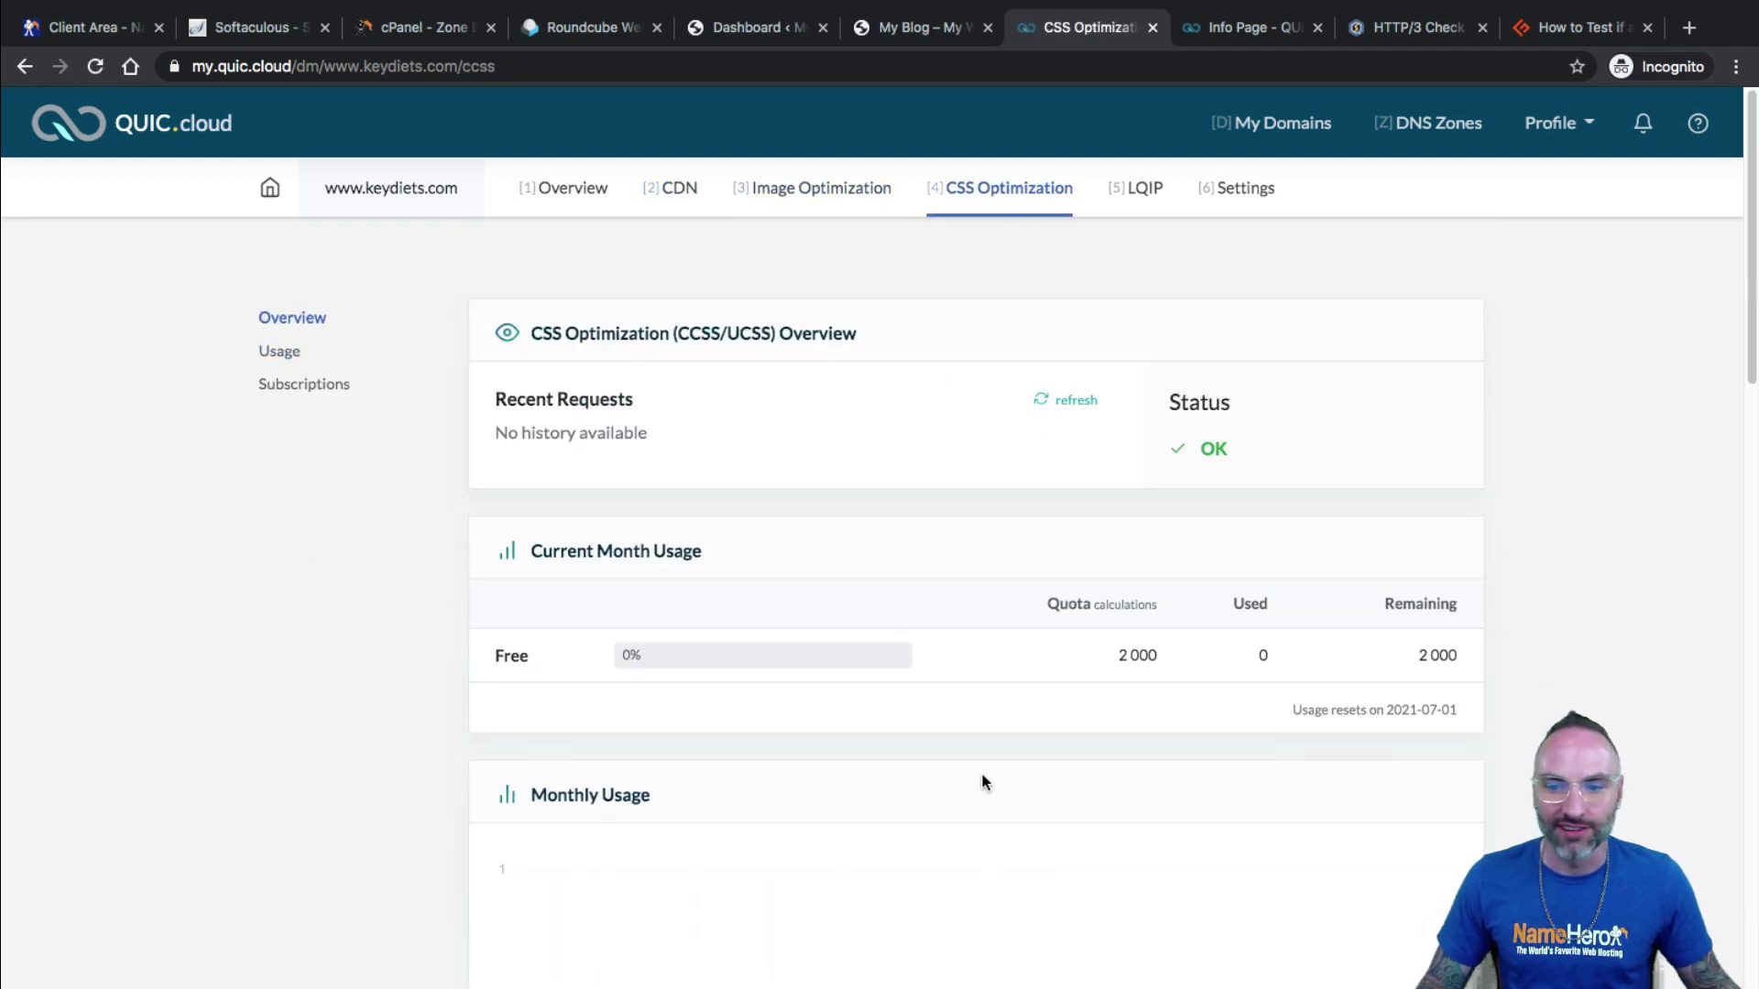
{"action": "left_click", "coordinate": [1152, 186]}
{"action": "scroll", "coordinate": [767, 537], "scroll_direction": "down", "scroll_amount": 2}
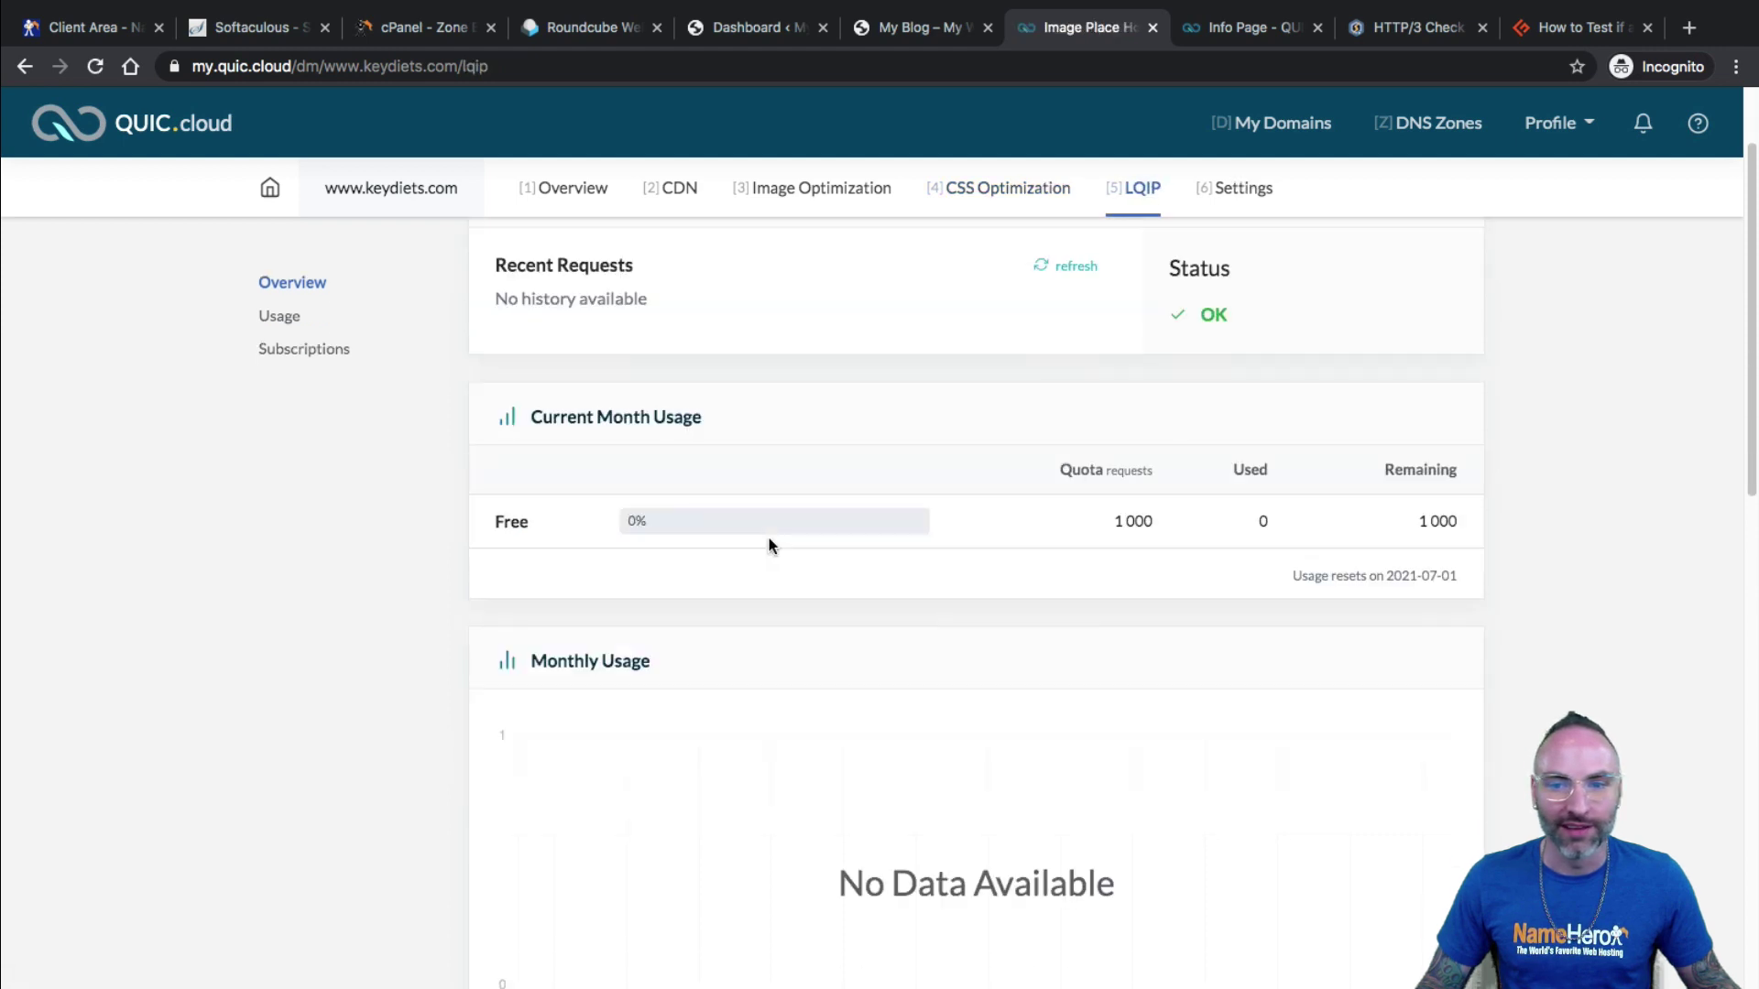
{"action": "scroll", "coordinate": [767, 537], "scroll_direction": "up", "scroll_amount": 2}
Check the domain's Settings page, then return to the LiteSpeed Cache dashboard's 89% result.
{"action": "left_click", "coordinate": [1237, 187]}
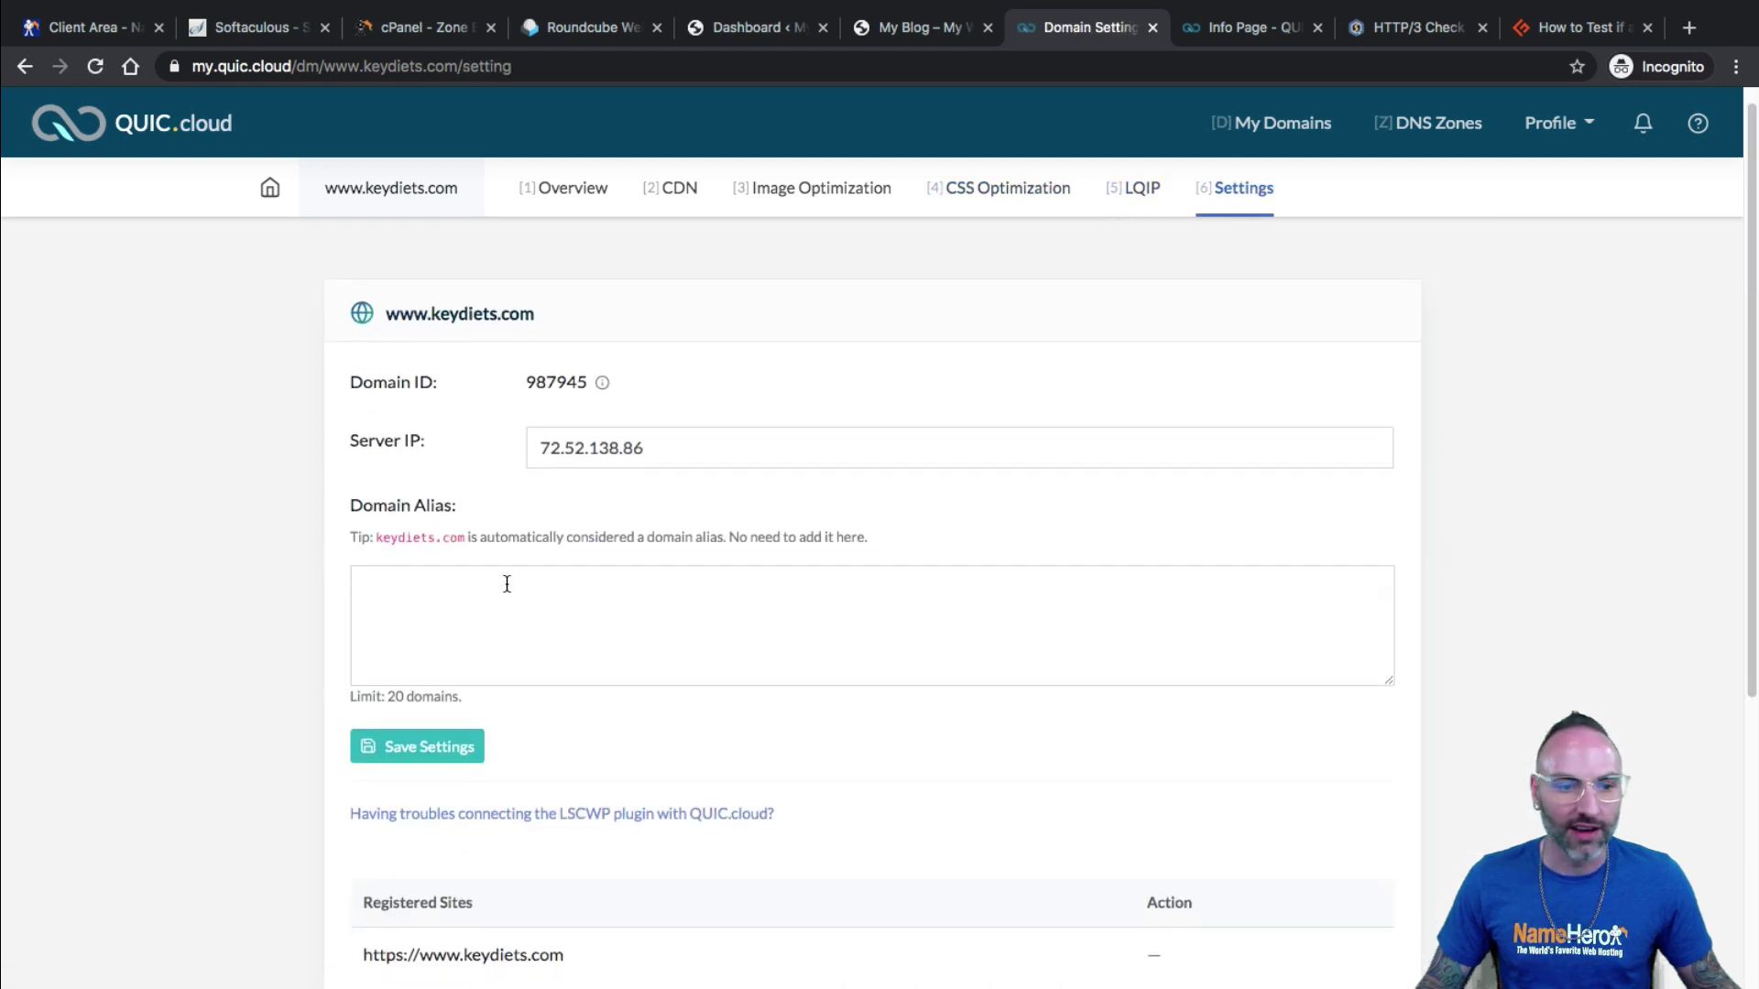
{"action": "scroll", "coordinate": [507, 584], "scroll_direction": "down", "scroll_amount": 5}
{"action": "scroll", "coordinate": [538, 550], "scroll_direction": "up", "scroll_amount": 5}
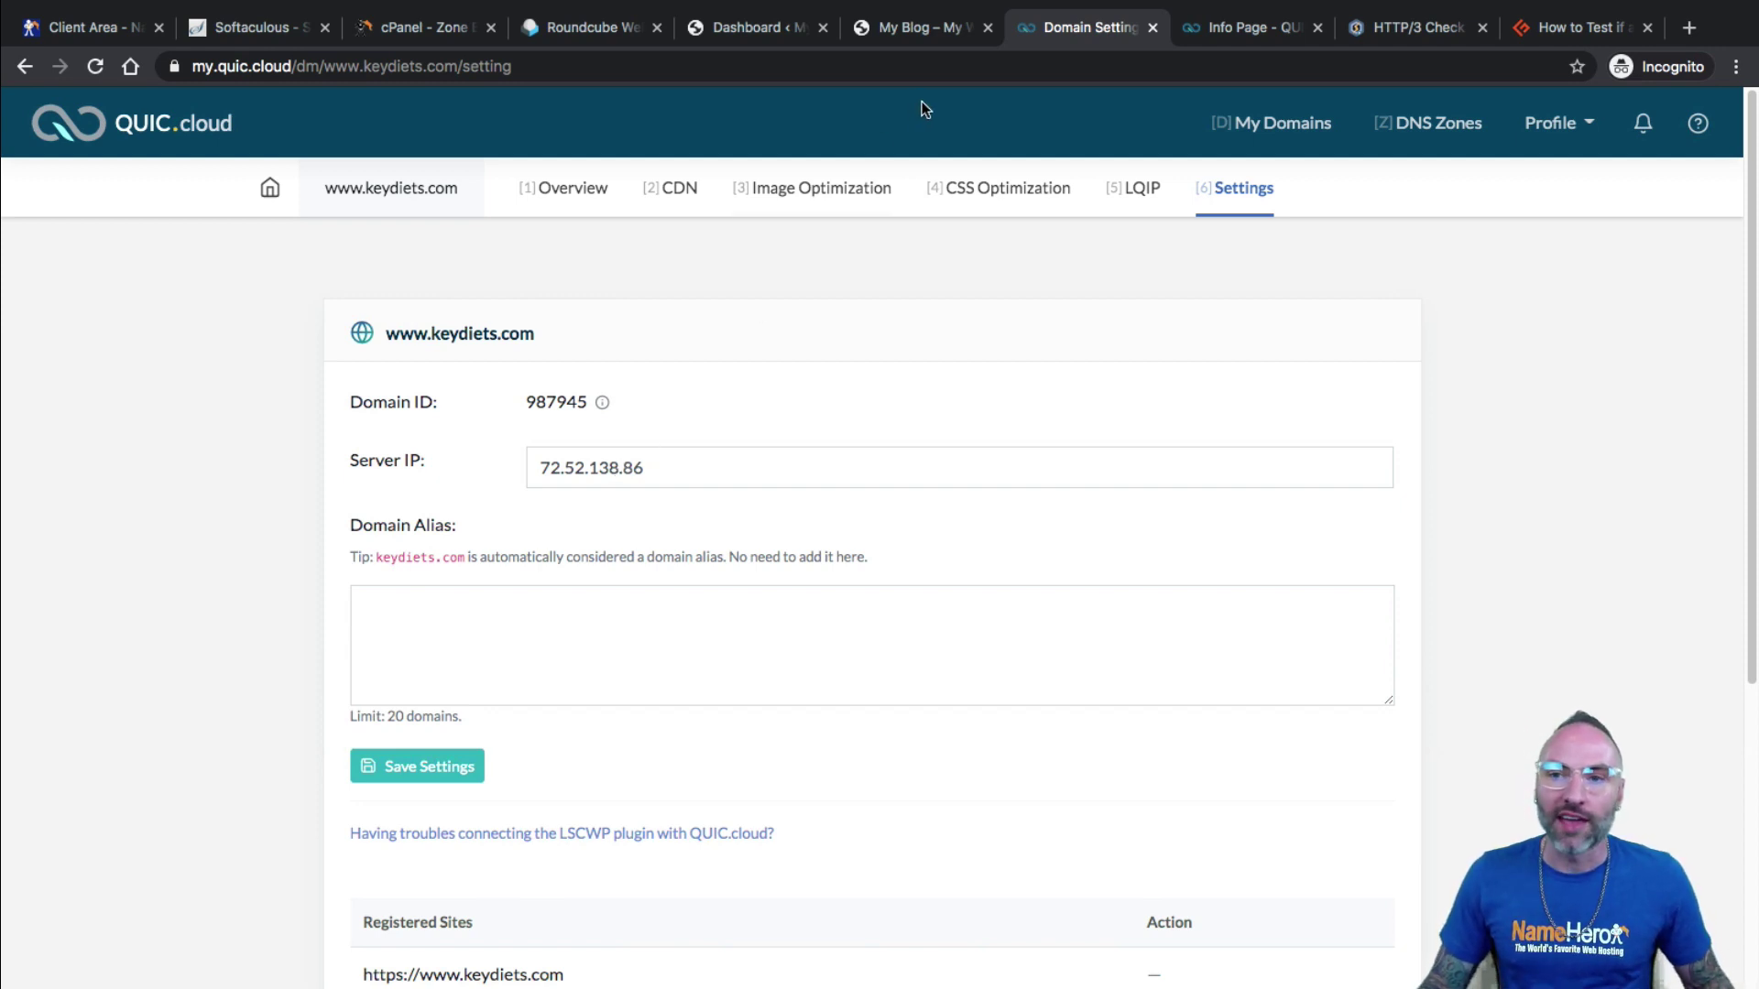
{"action": "left_click", "coordinate": [746, 28]}
{"action": "left_click", "coordinate": [408, 429]}
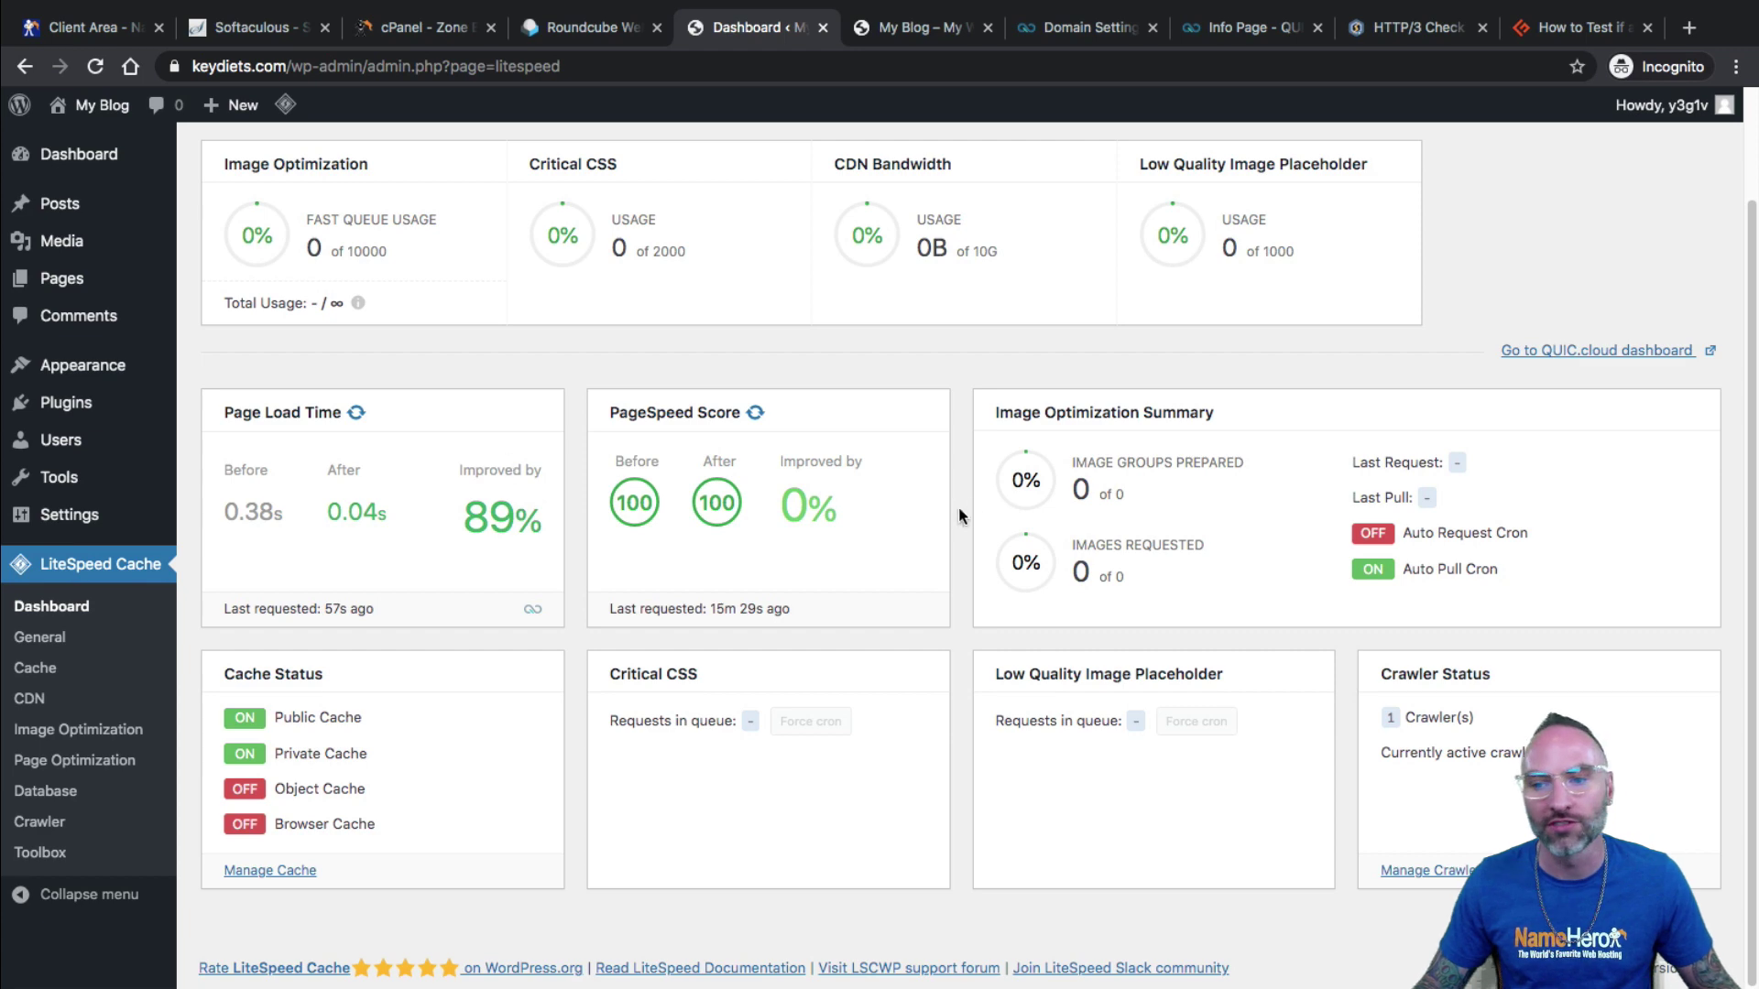
{"action": "scroll", "coordinate": [958, 508], "scroll_direction": "up", "scroll_amount": 3}
{"action": "scroll", "coordinate": [989, 494], "scroll_direction": "down", "scroll_amount": 1}
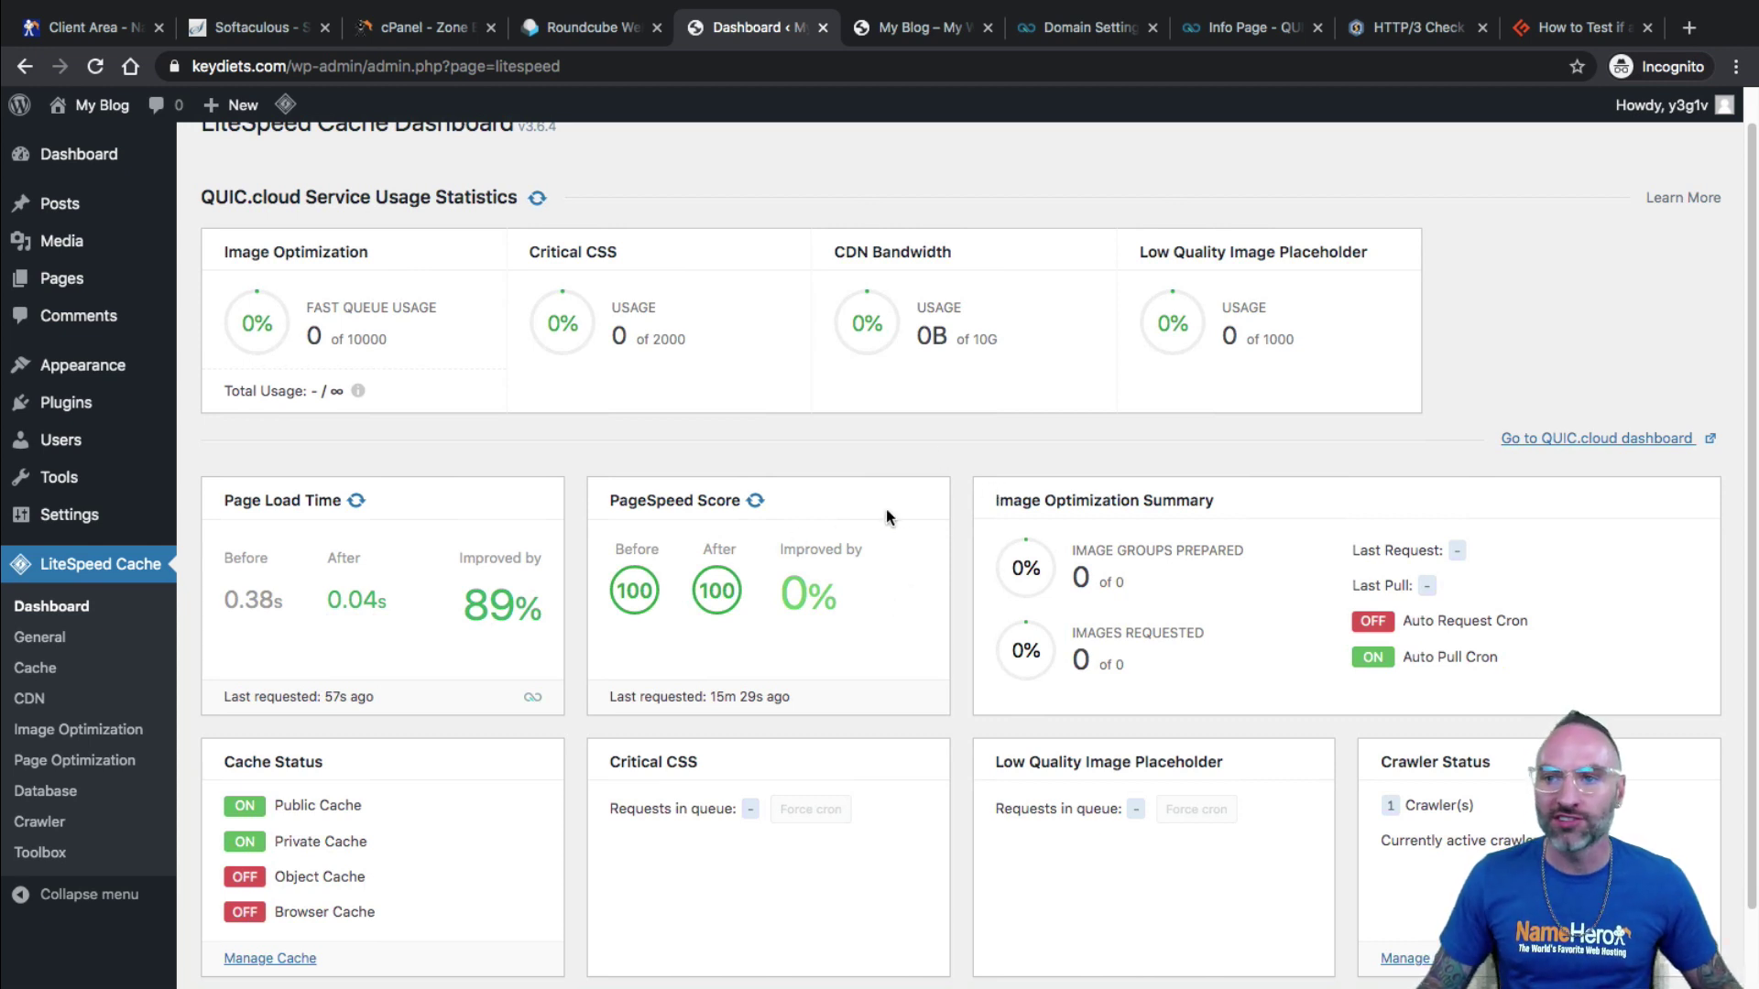
Review the HTTP/3 Check result for keydiets.com showing QUIC and HTTP/3 supported.
{"action": "left_click", "coordinate": [1394, 29]}
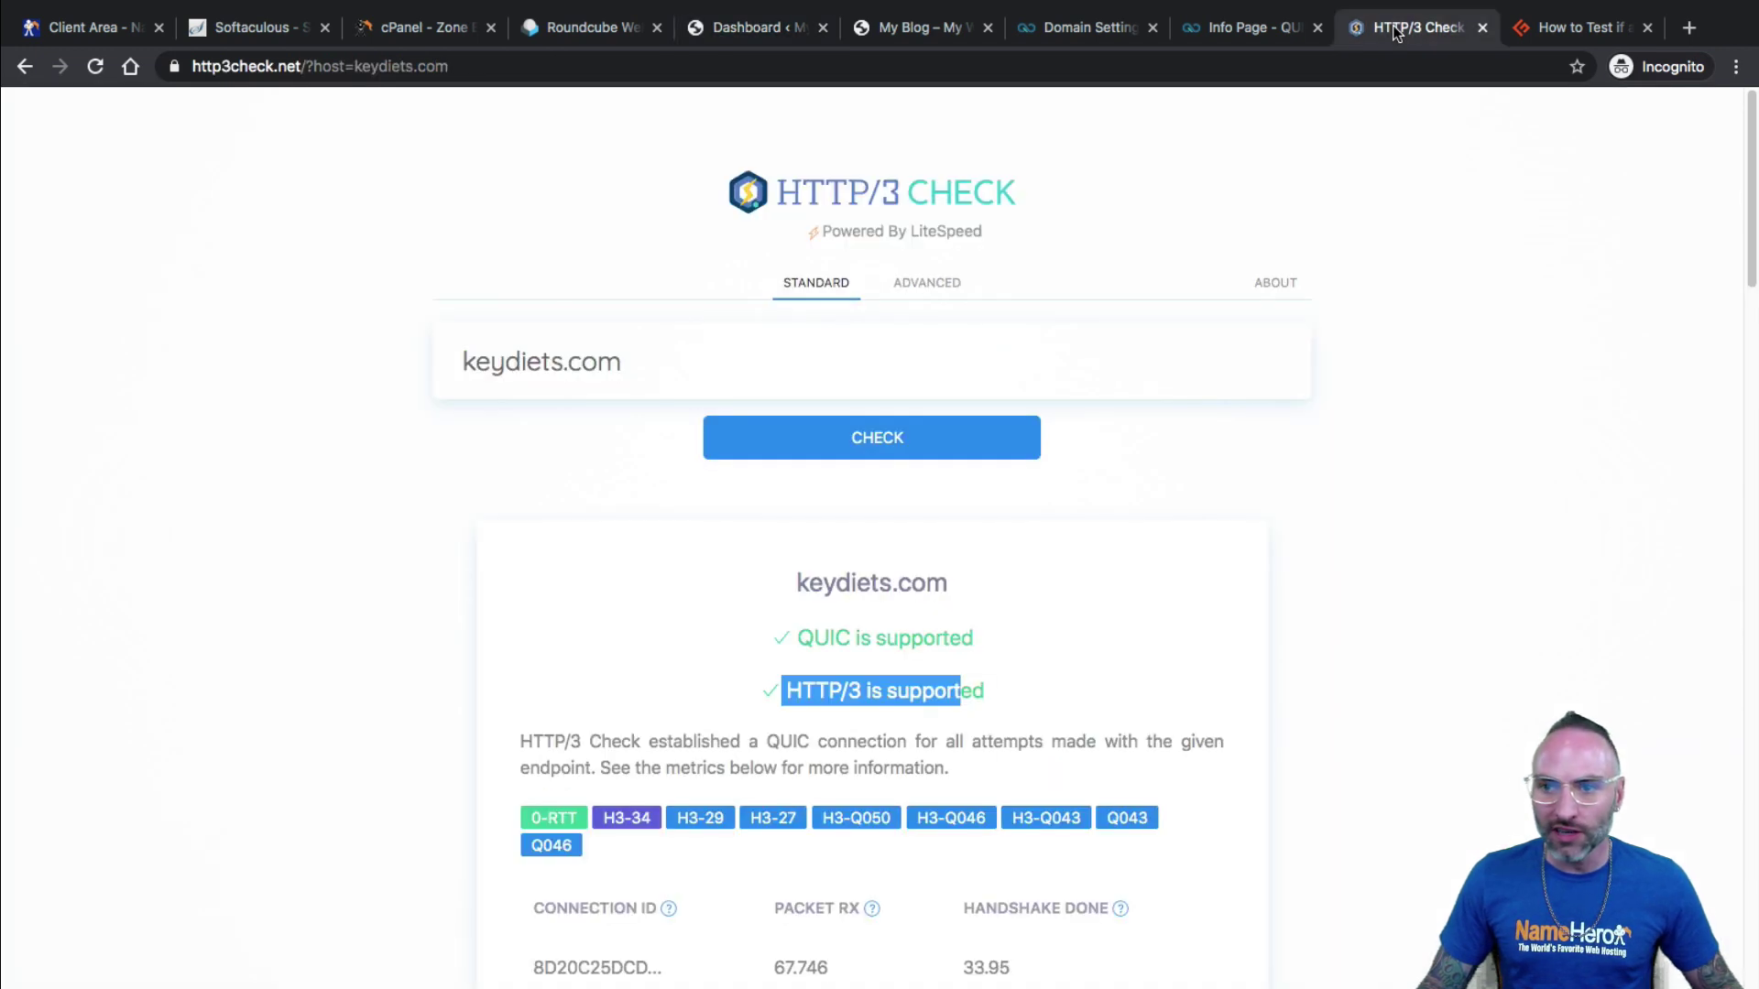
{"action": "left_click_drag", "start_coordinate": [637, 343], "coordinate": [358, 365]}
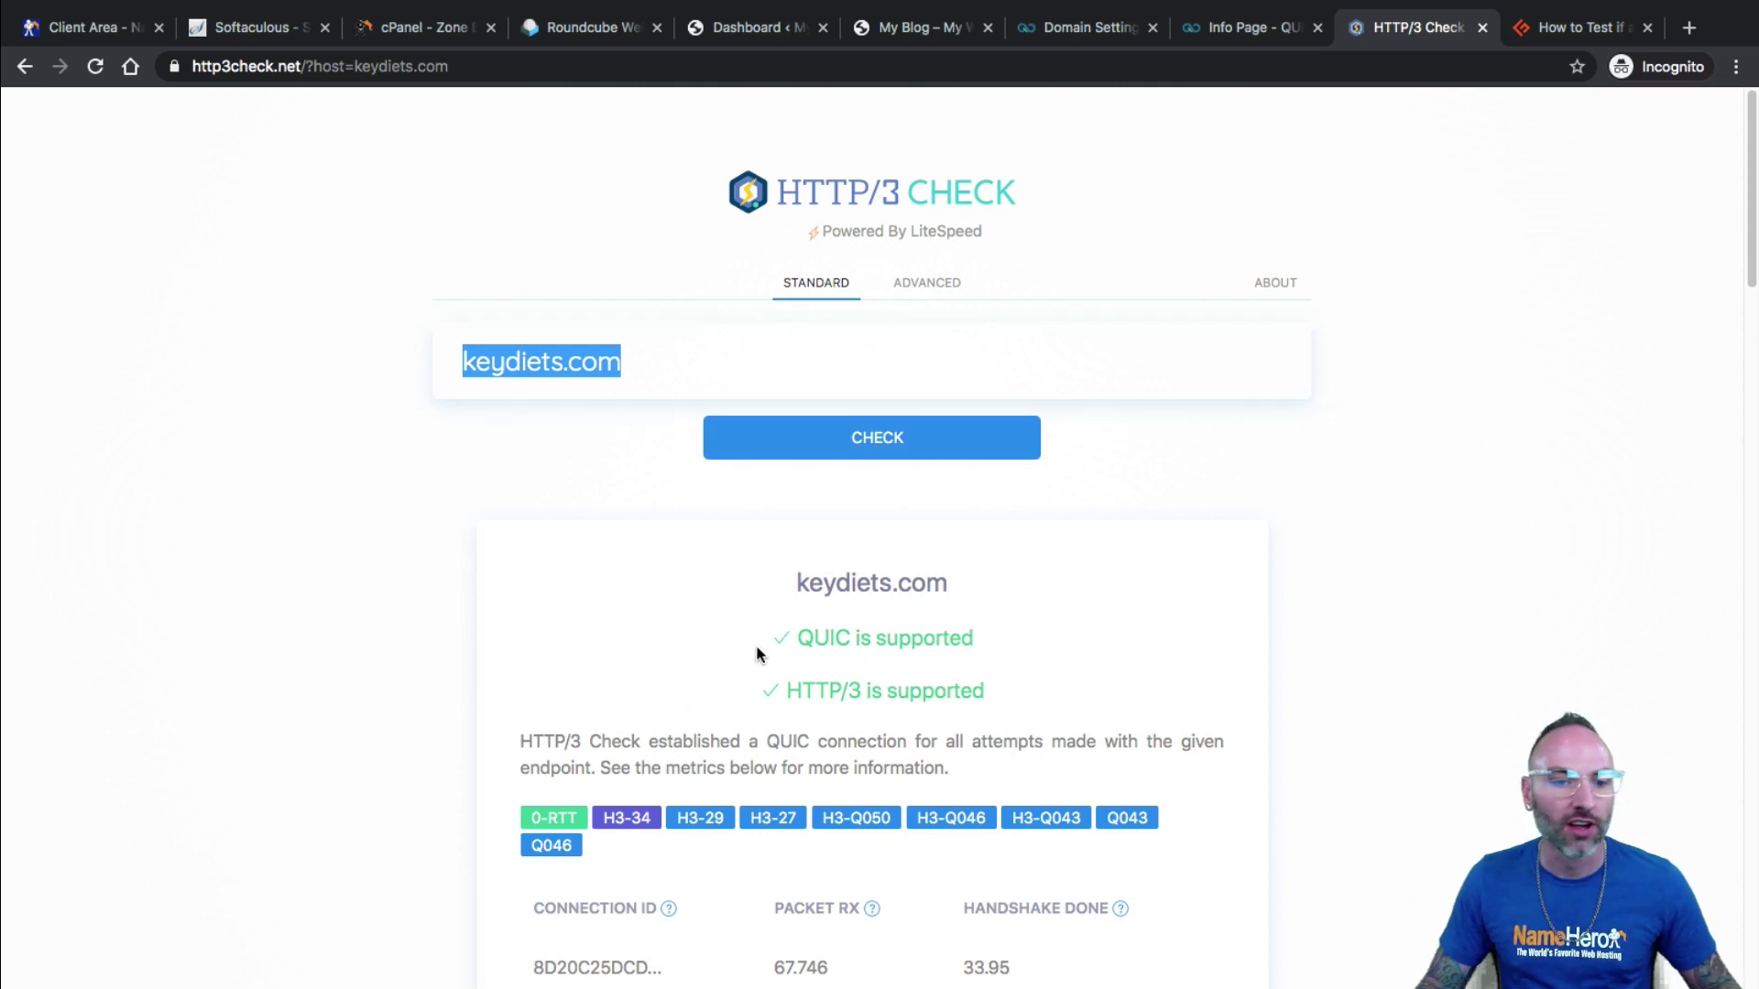
{"action": "left_click", "coordinate": [398, 332]}
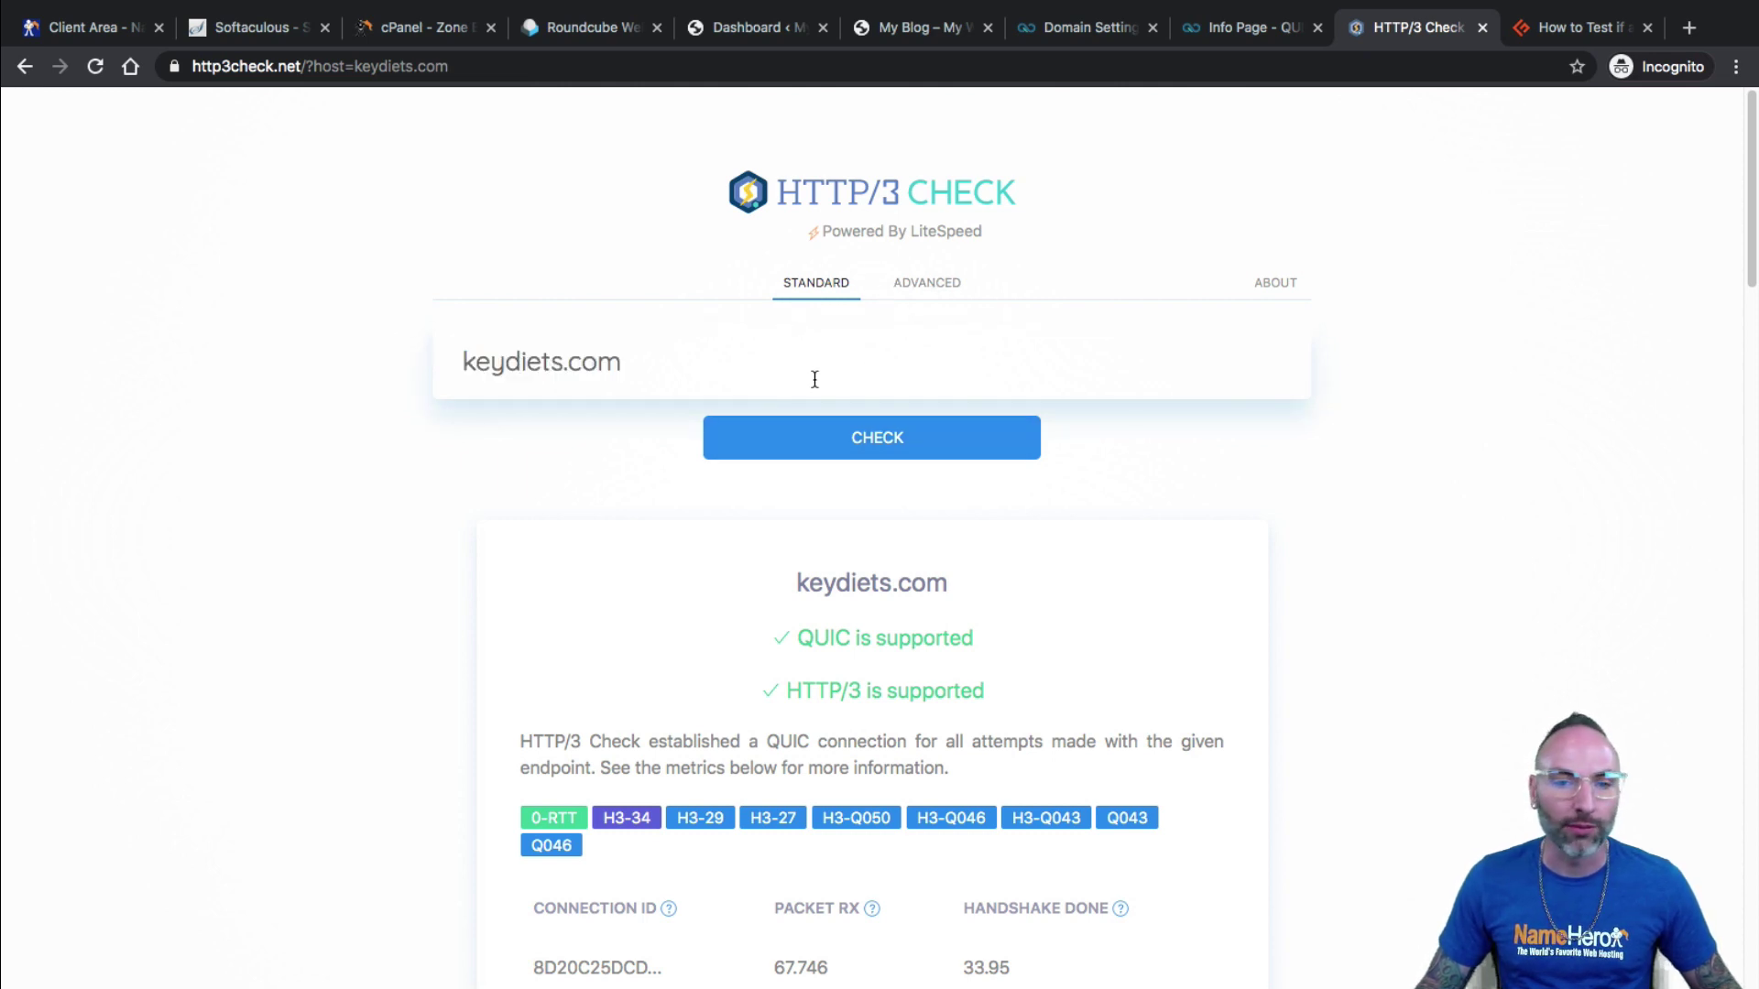
{"action": "left_click", "coordinate": [617, 357]}
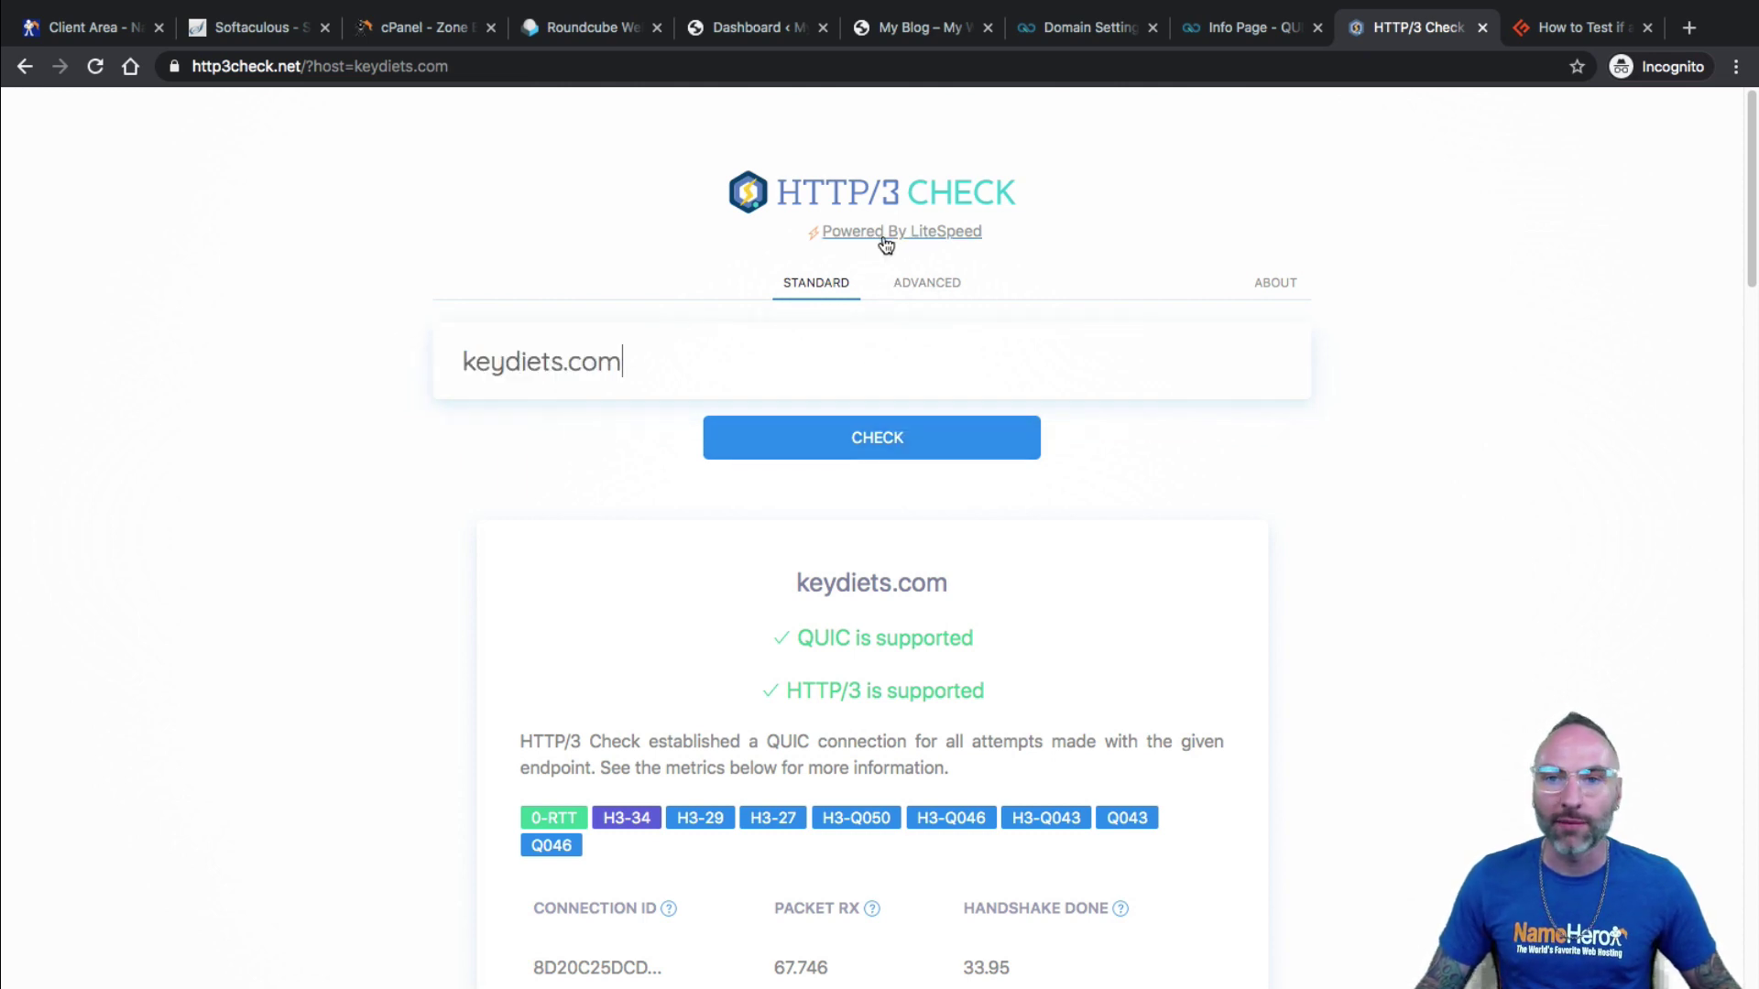
Check the account's nameservers in NameHero and the QUIC.cloud services overview.
{"action": "left_click", "coordinate": [117, 40]}
{"action": "left_click_drag", "start_coordinate": [903, 757], "coordinate": [888, 728]}
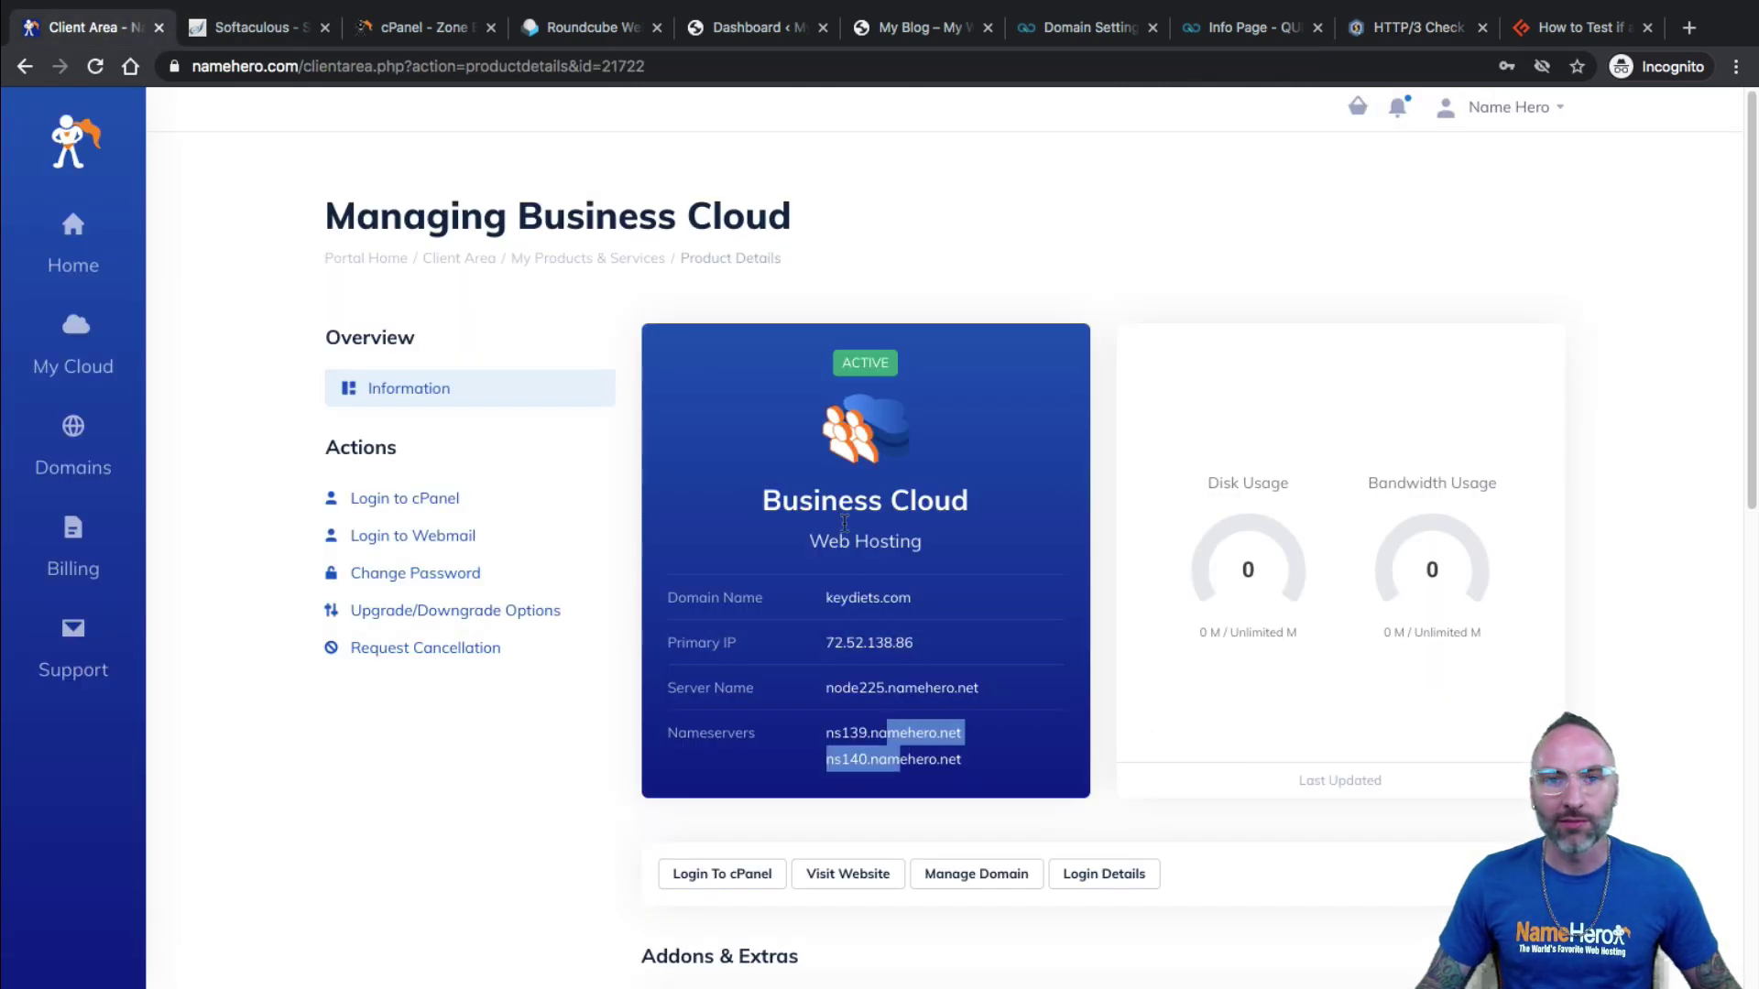
{"action": "left_click", "coordinate": [1079, 35]}
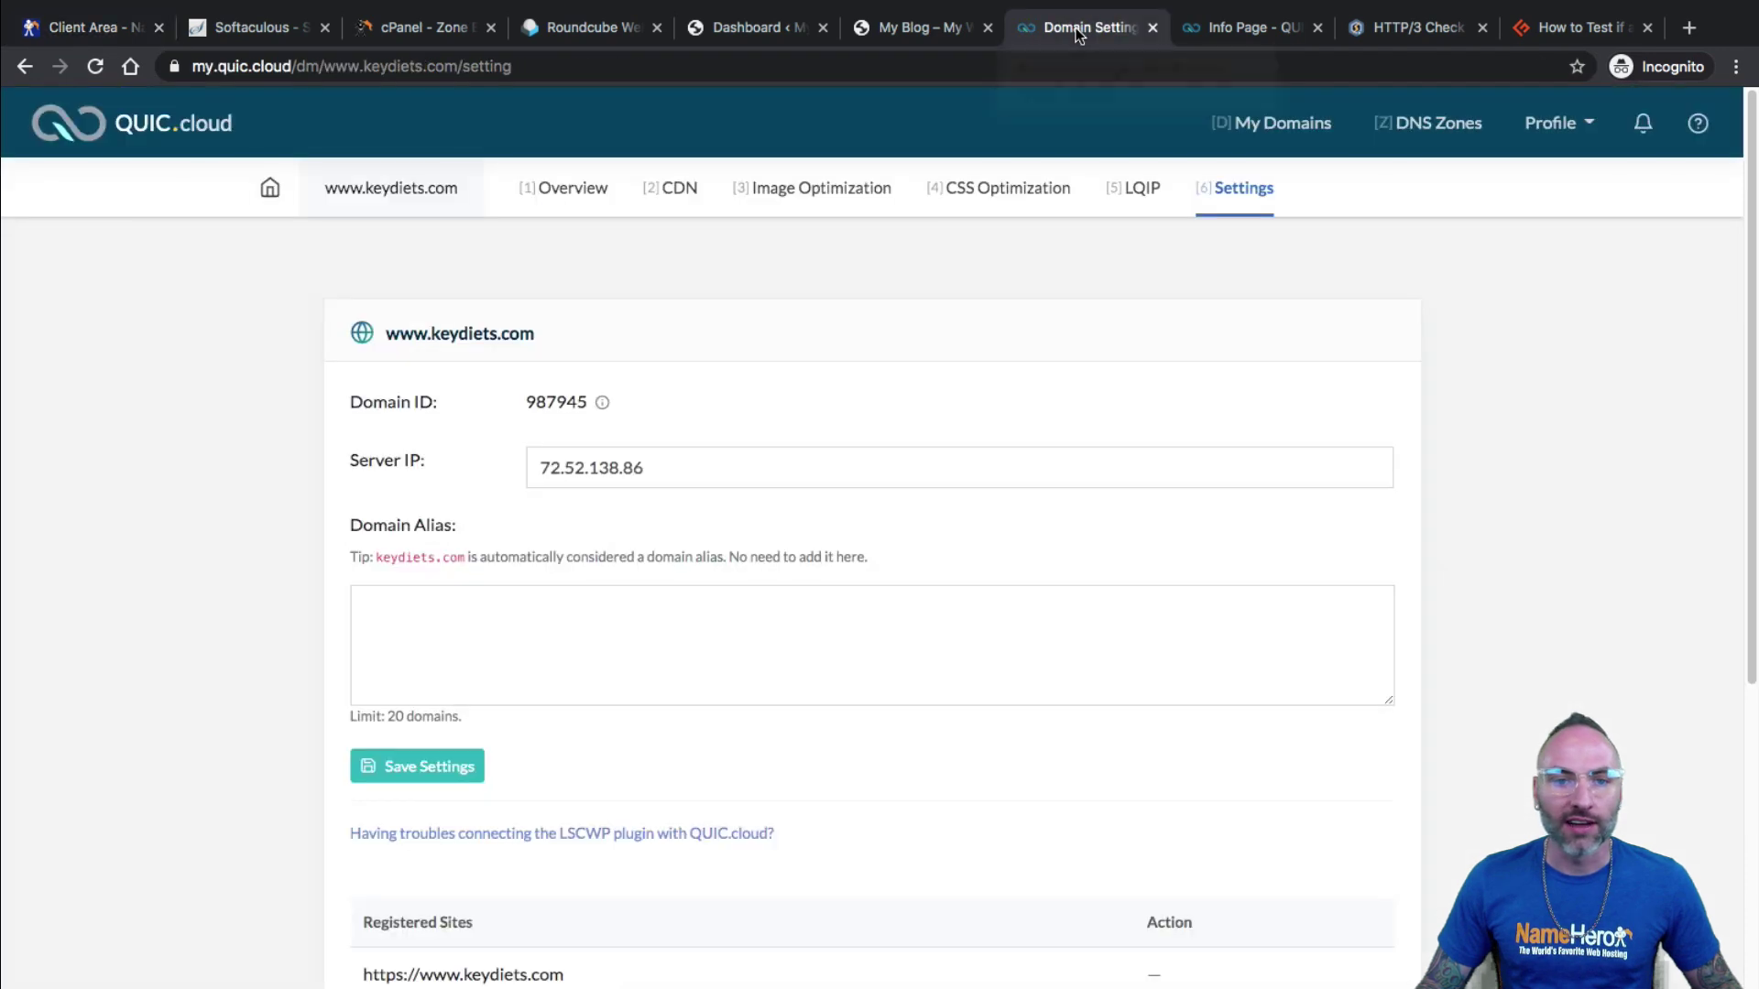
{"action": "left_click", "coordinate": [566, 189]}
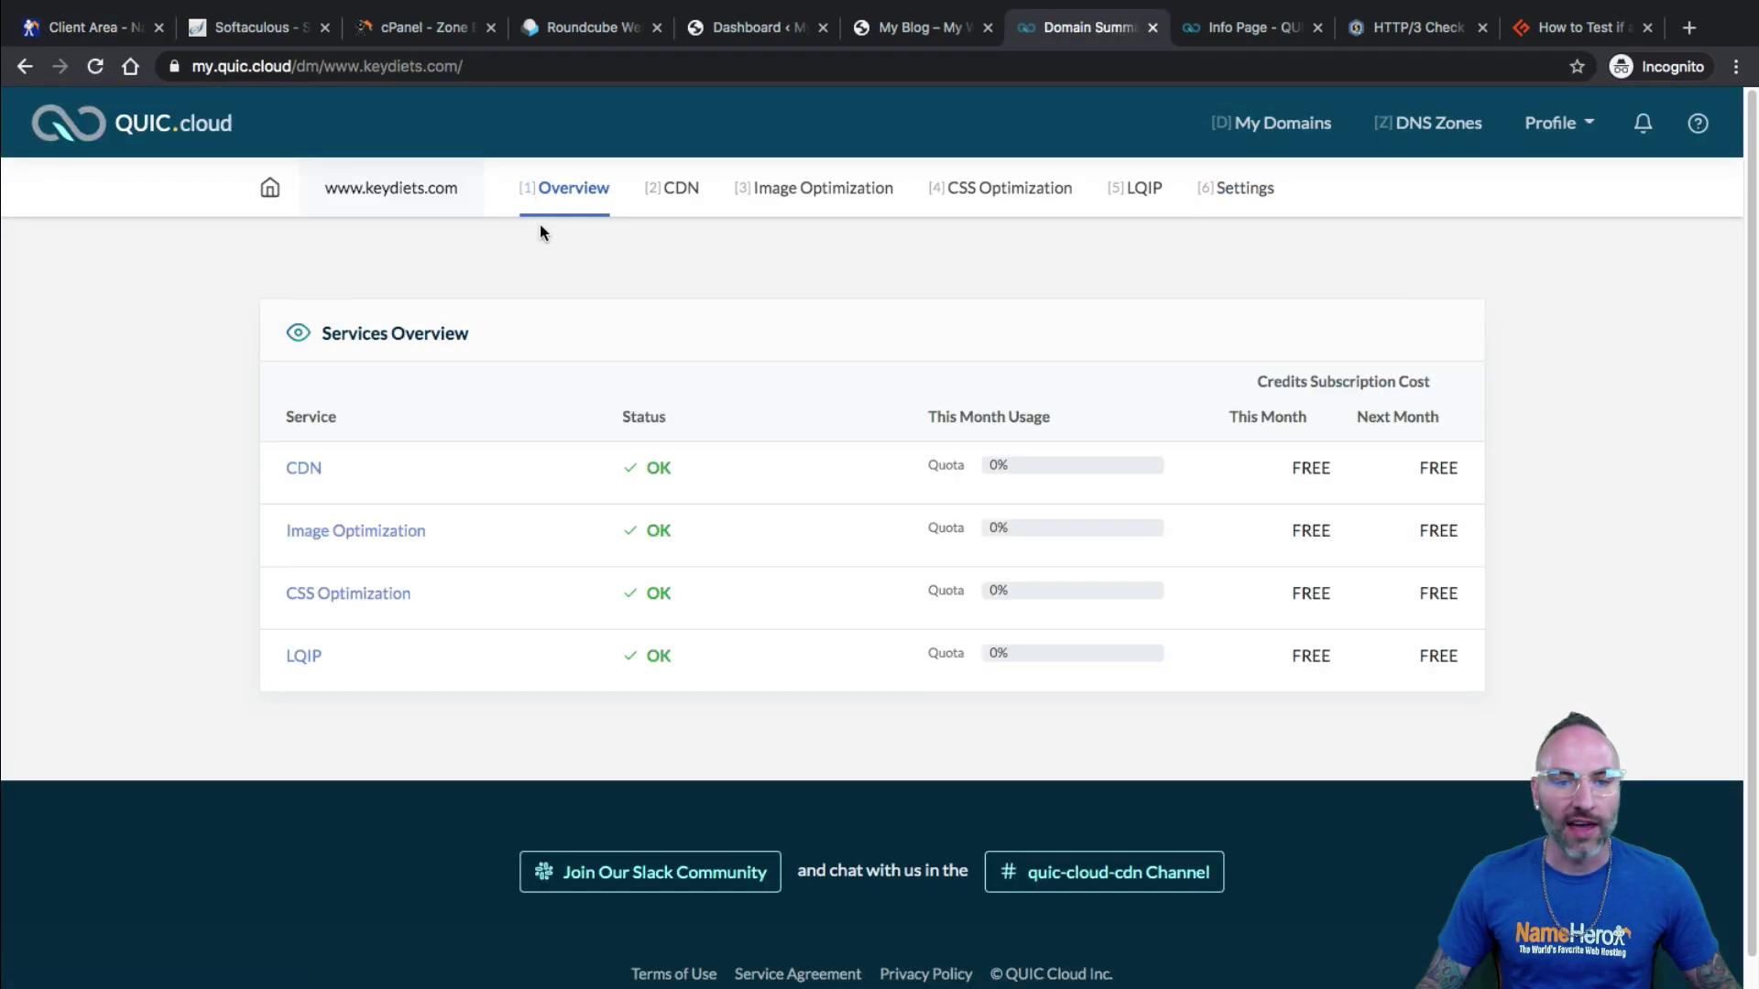
Confirm the www CNAME record targets c987945.tier1.quicns.com, then return to the Client Area.
{"action": "left_click", "coordinate": [440, 28]}
{"action": "scroll", "coordinate": [238, 788], "scroll_direction": "down", "scroll_amount": 1}
{"action": "left_click", "coordinate": [169, 790]}
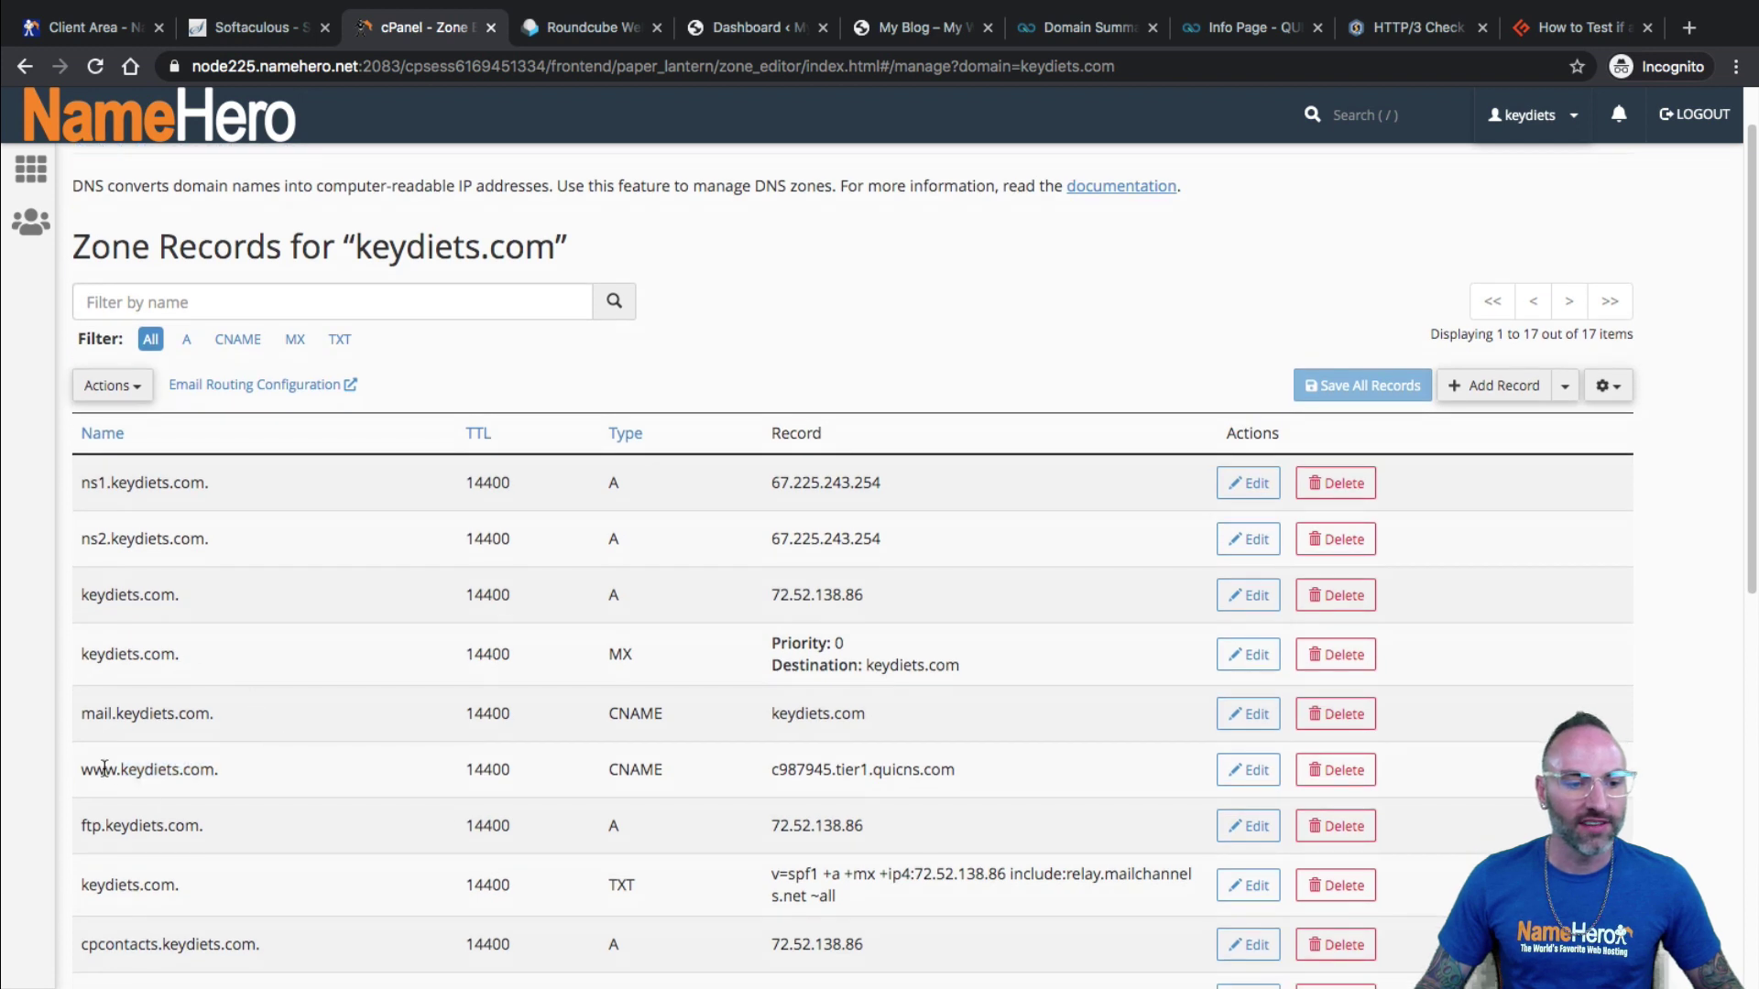
{"action": "left_click_drag", "start_coordinate": [92, 768], "coordinate": [714, 766]}
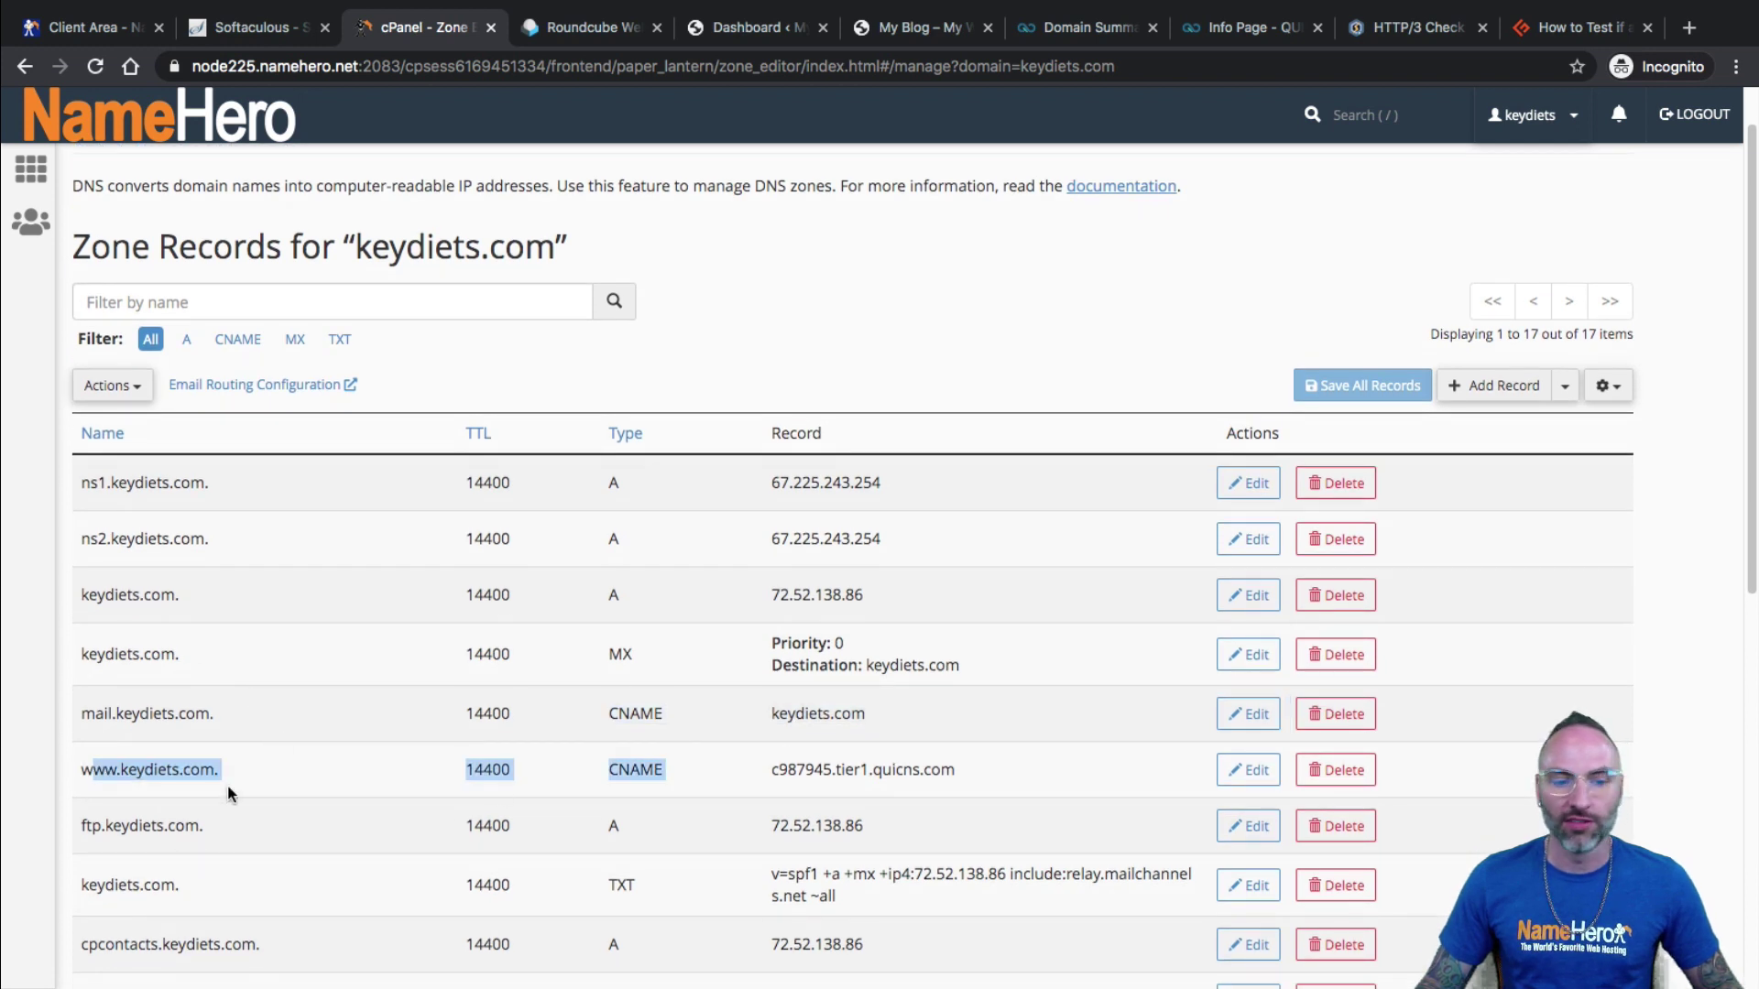
{"action": "mouse_move", "coordinate": [226, 788]}
{"action": "left_mouse_down"}
{"action": "mouse_move", "coordinate": [79, 773]}
{"action": "mouse_move", "coordinate": [225, 773]}
{"action": "left_mouse_up"}
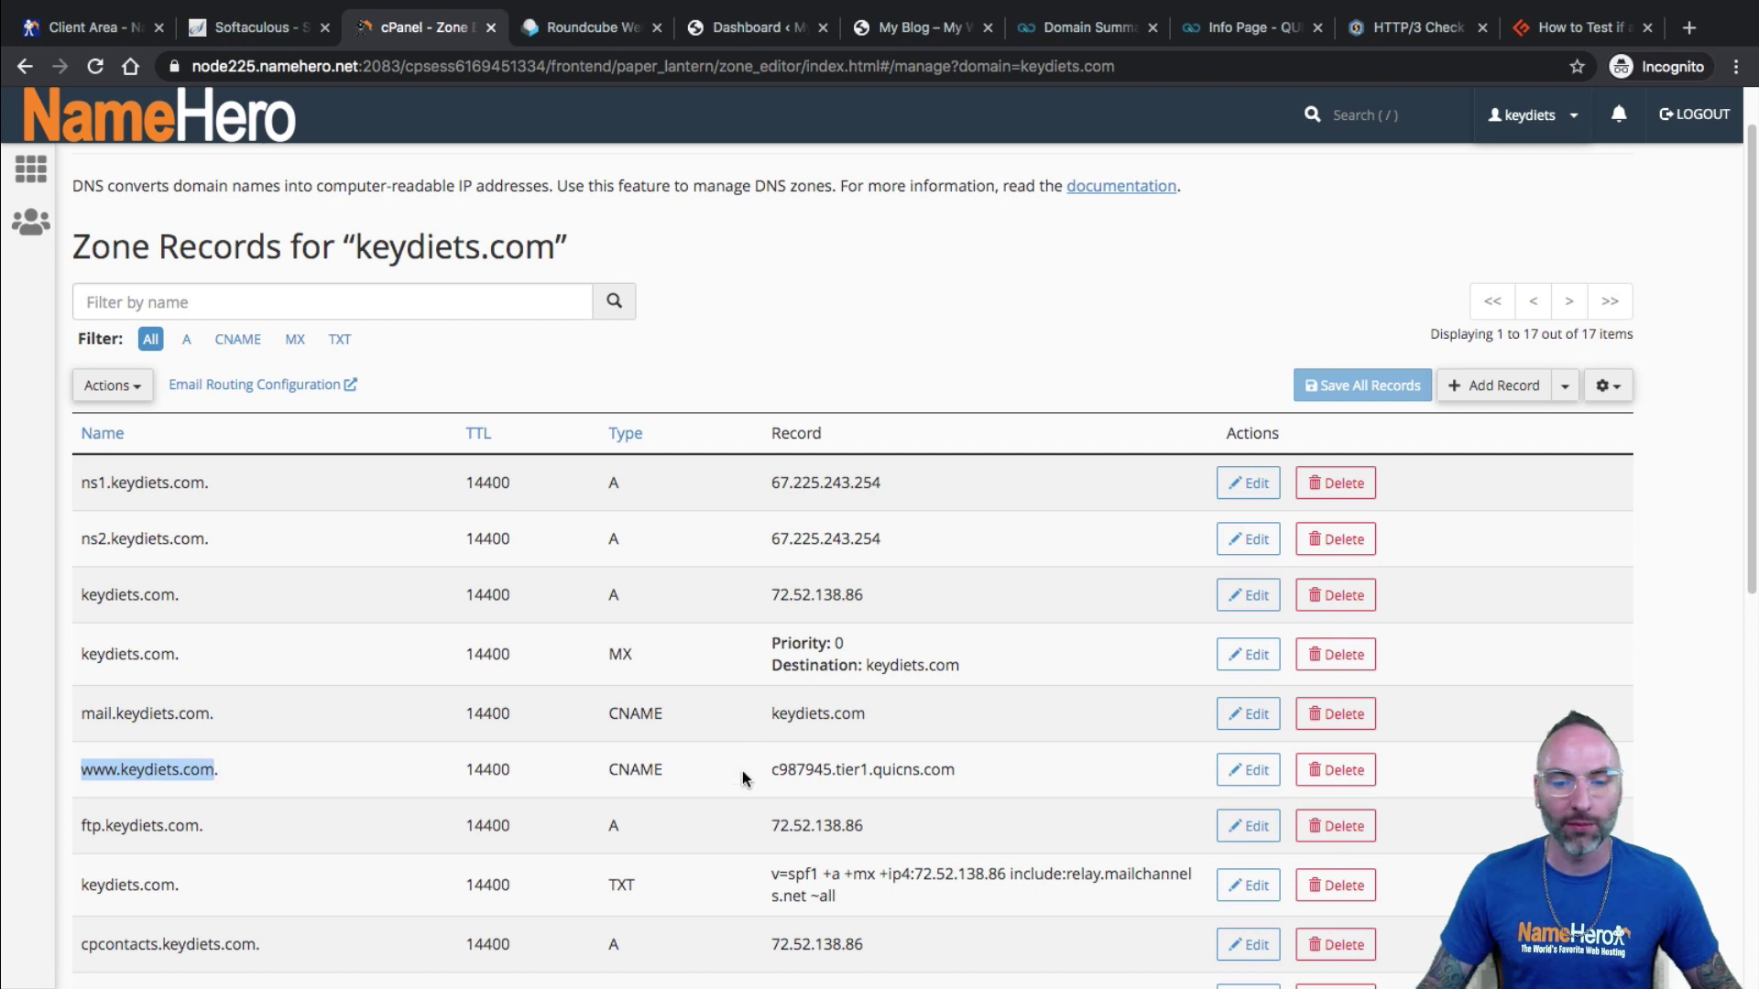
{"action": "left_click", "coordinate": [806, 770]}
{"action": "left_click_drag", "start_coordinate": [805, 769], "coordinate": [766, 777]}
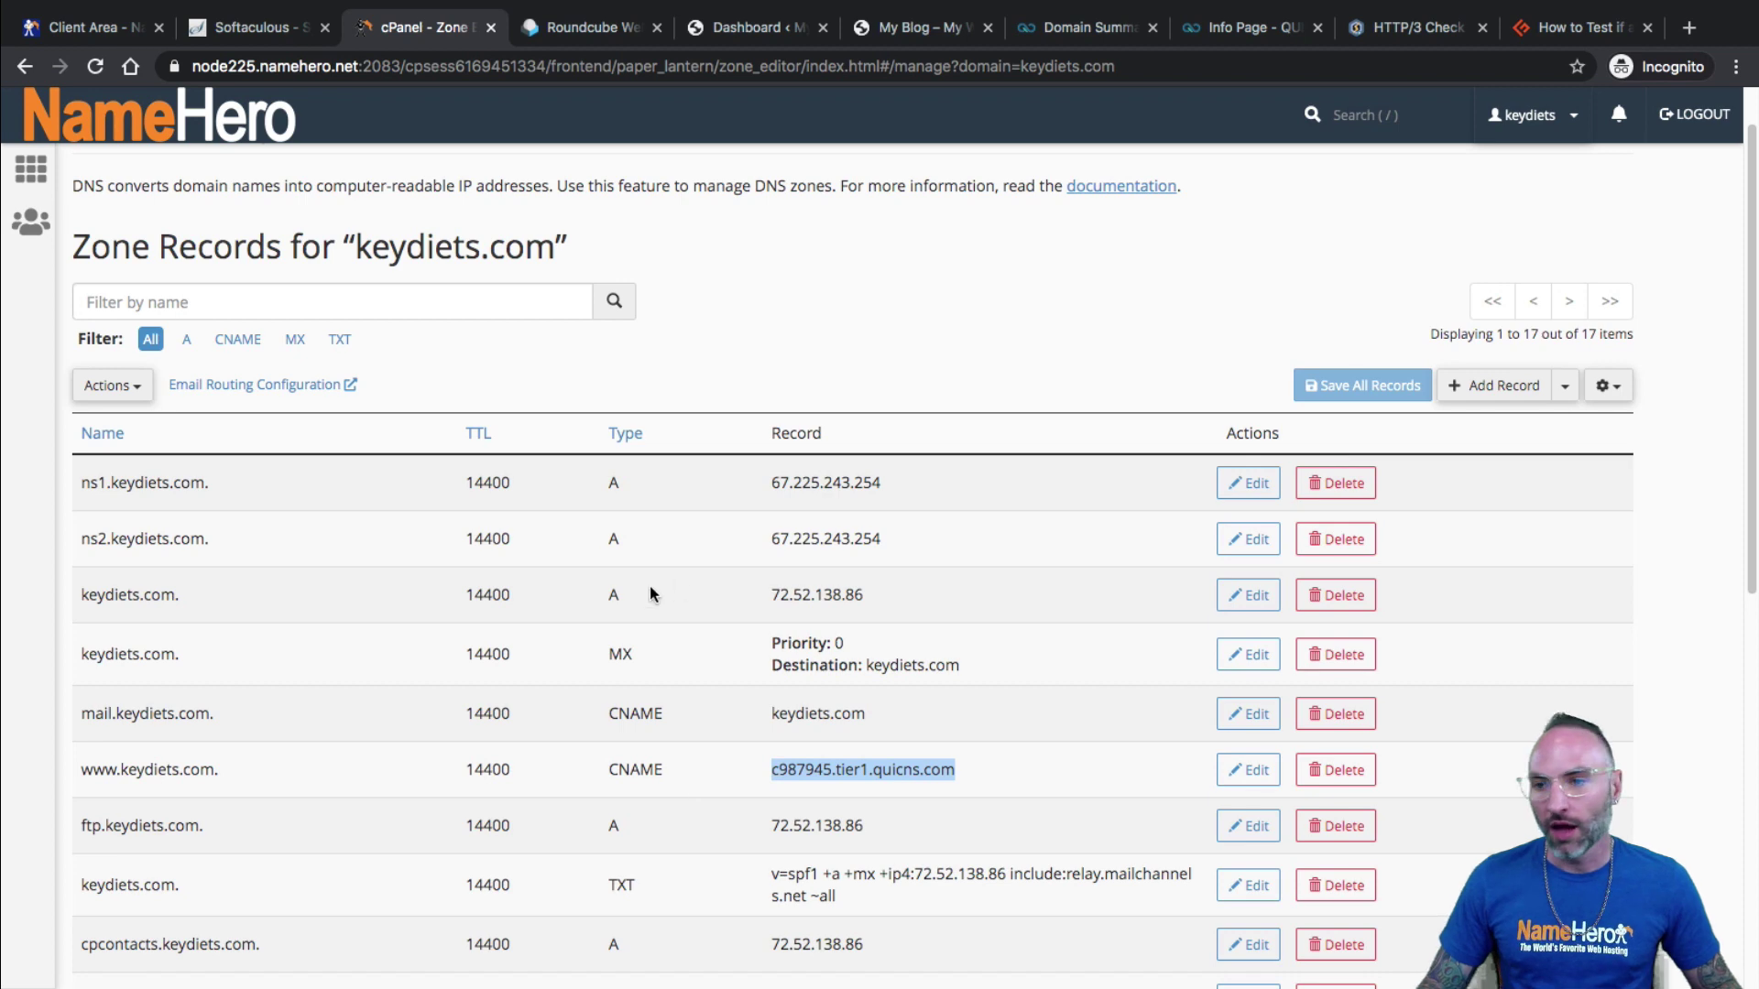
{"action": "left_click", "coordinate": [107, 39]}
{"action": "scroll", "coordinate": [1103, 404], "scroll_direction": "up", "scroll_amount": 1}
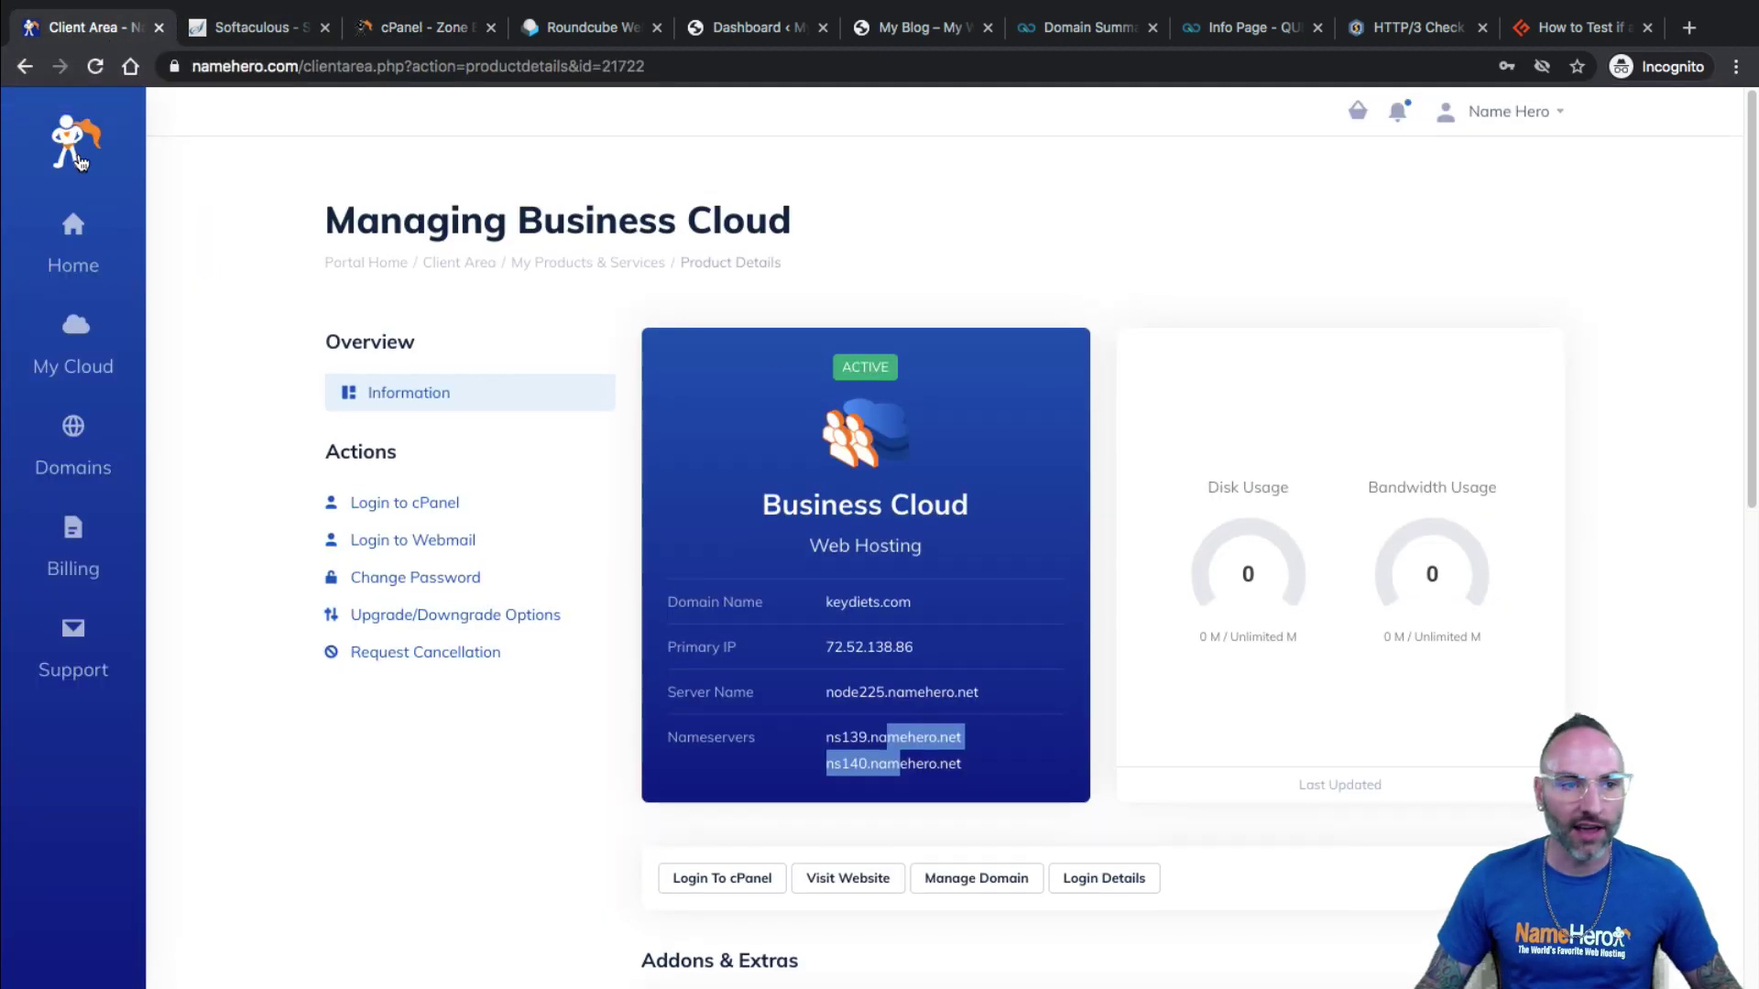
Search the NameHero Help Center for 'how to optimize website' and open the website performance article.
{"action": "left_click", "coordinate": [95, 67]}
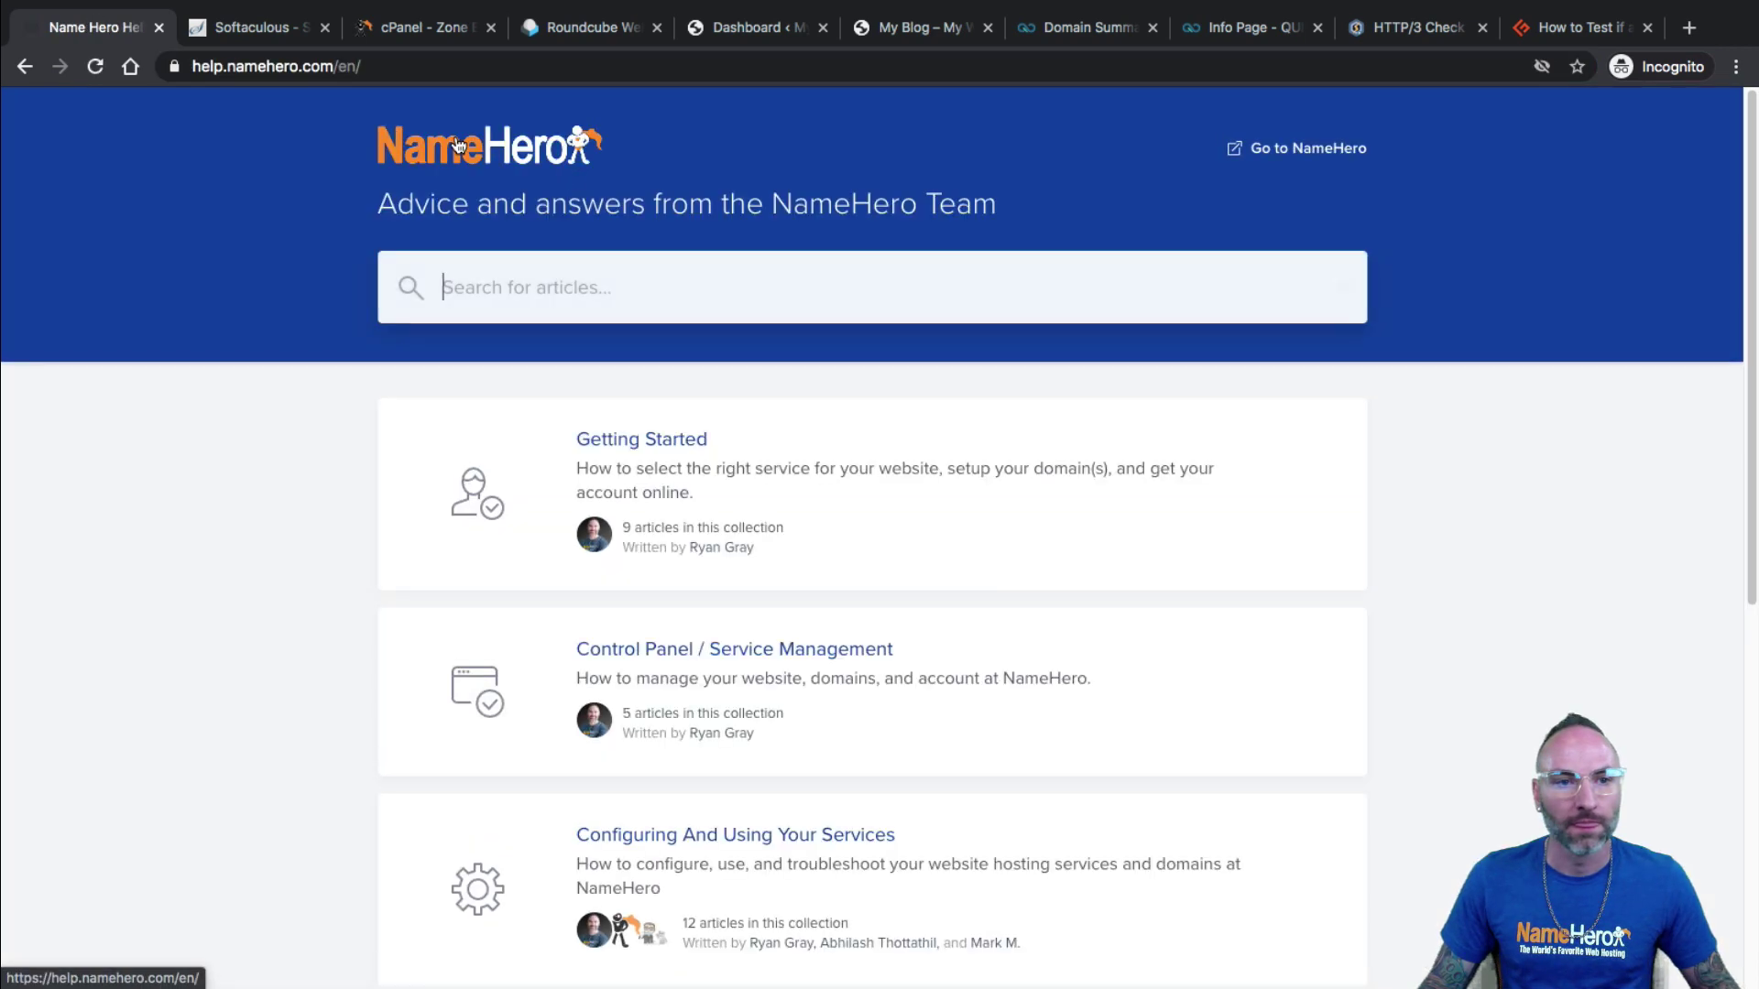
{"action": "type", "text": "how "}
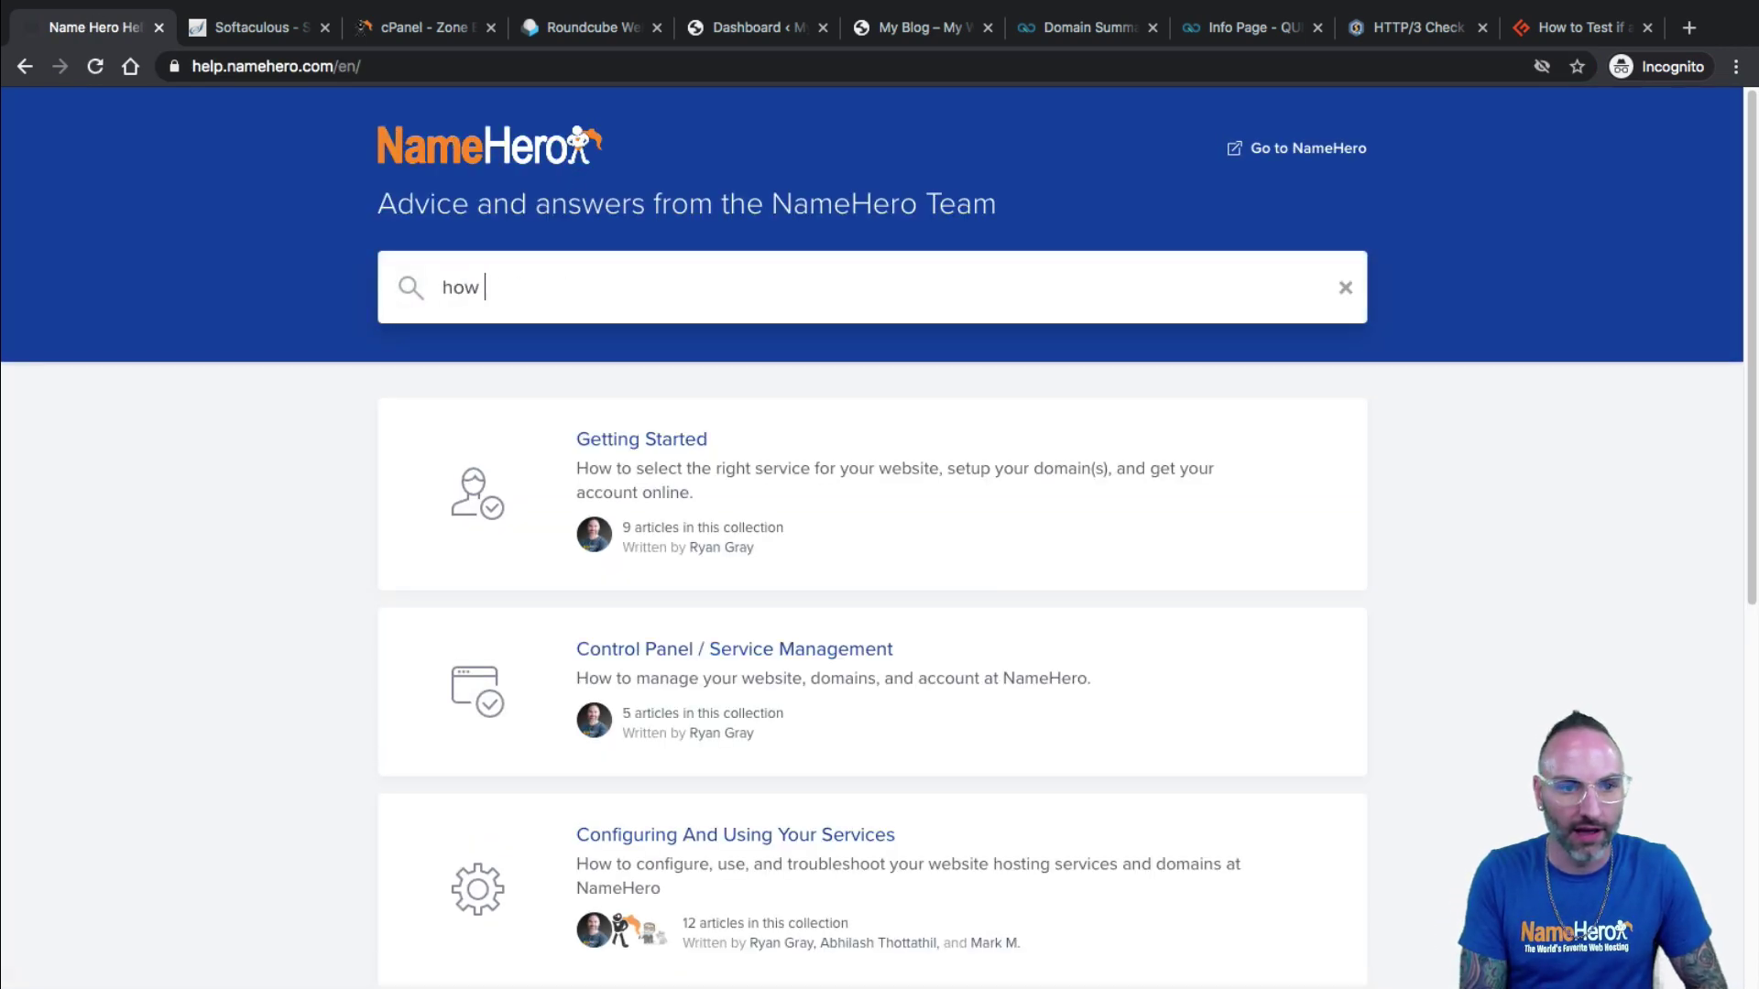
{"action": "type", "text": "to optimize website"}
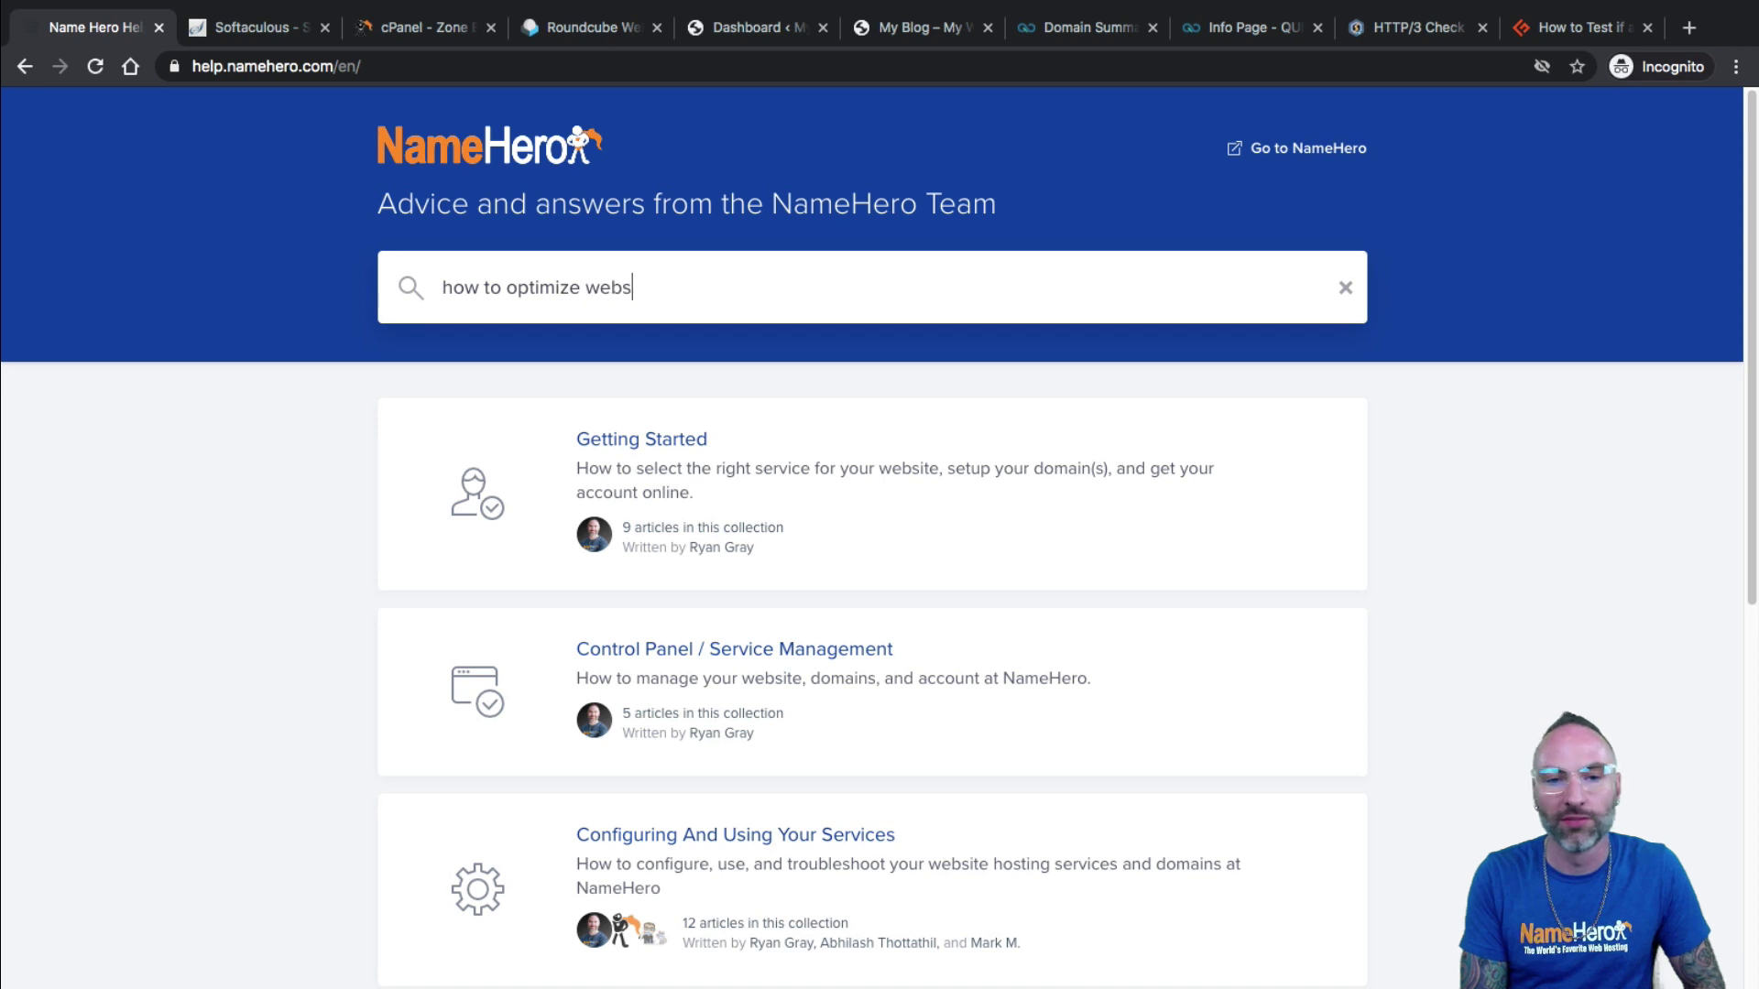
{"action": "key", "text": "Return"}
{"action": "left_click", "coordinate": [473, 519]}
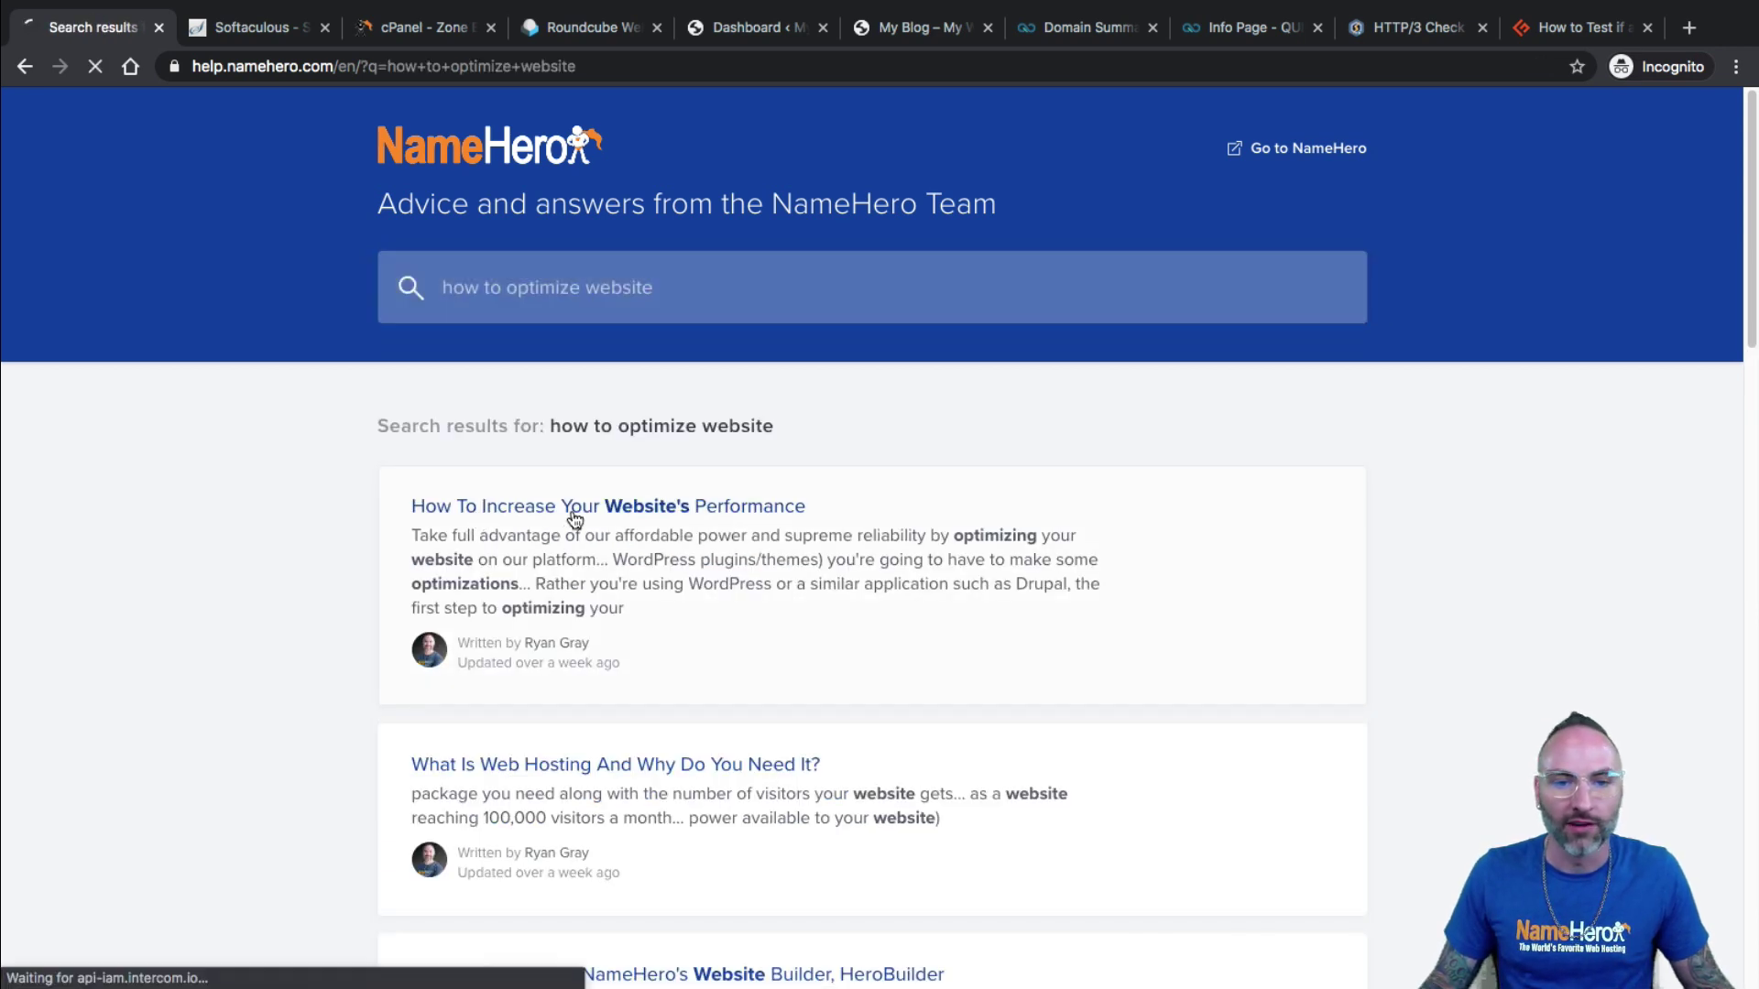
Scroll down through the How To Increase Your Website's Performance article's QUIC.cloud CNAME setup steps.
{"action": "scroll", "coordinate": [843, 586], "scroll_direction": "down", "scroll_amount": 6}
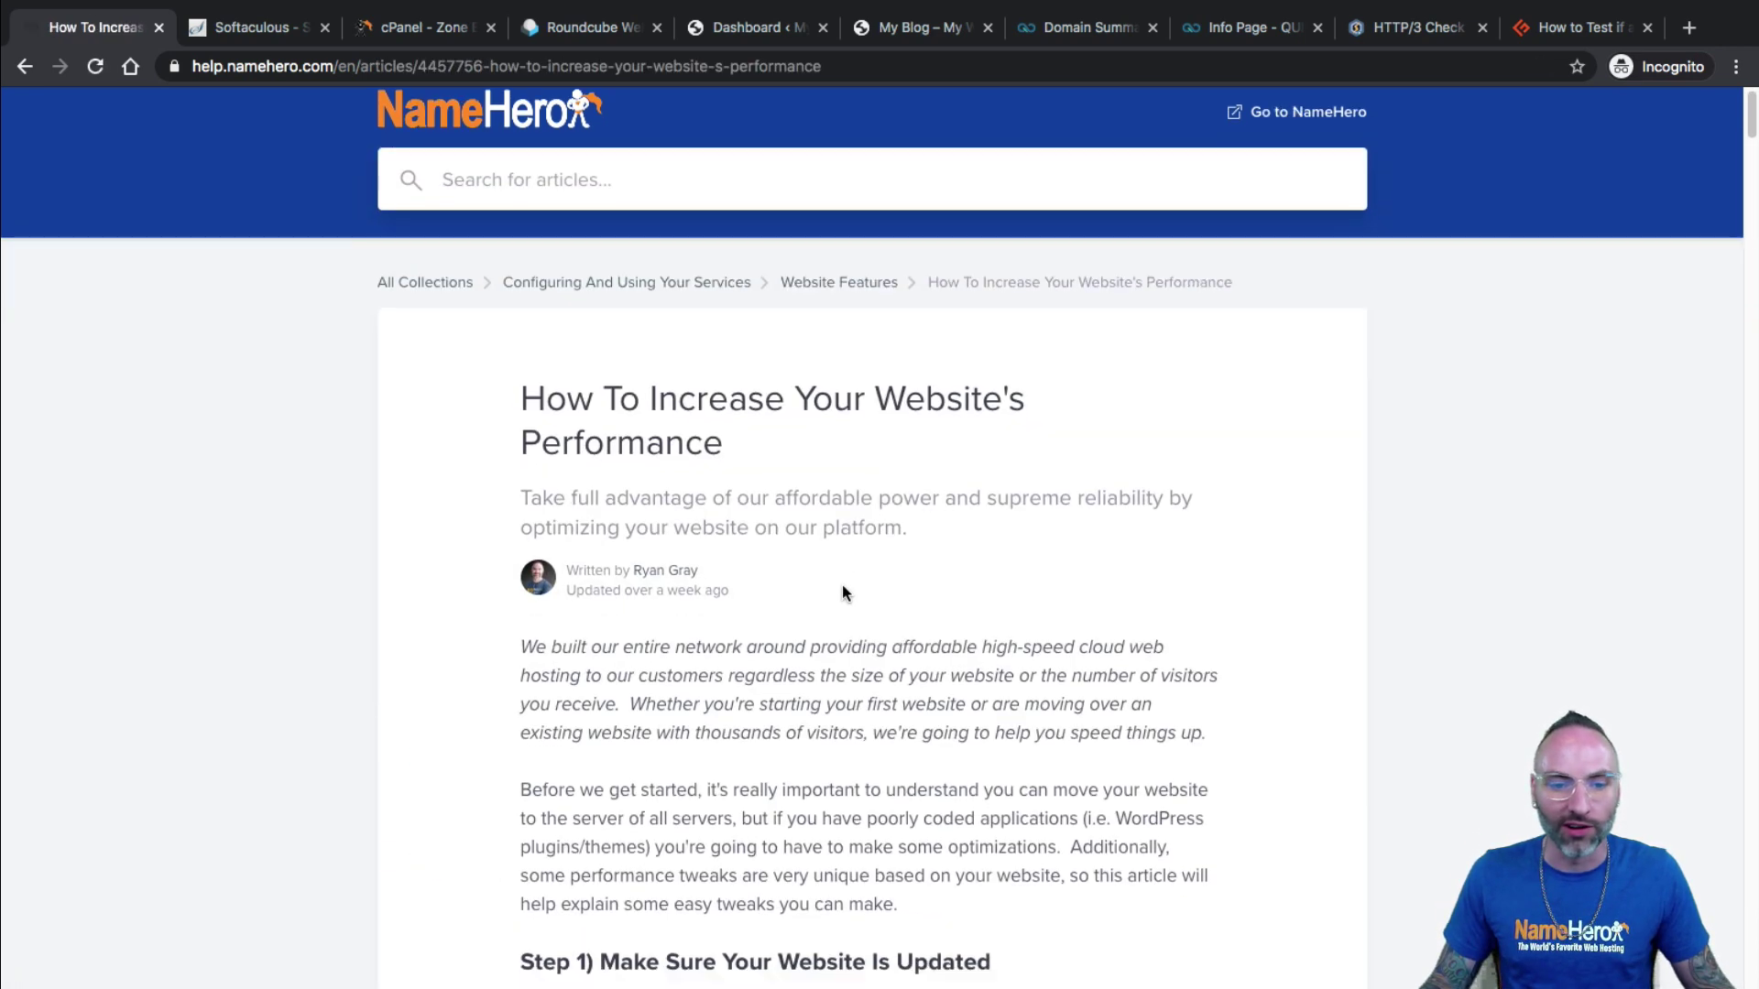
{"action": "scroll", "coordinate": [1107, 482], "scroll_direction": "down", "scroll_amount": 5}
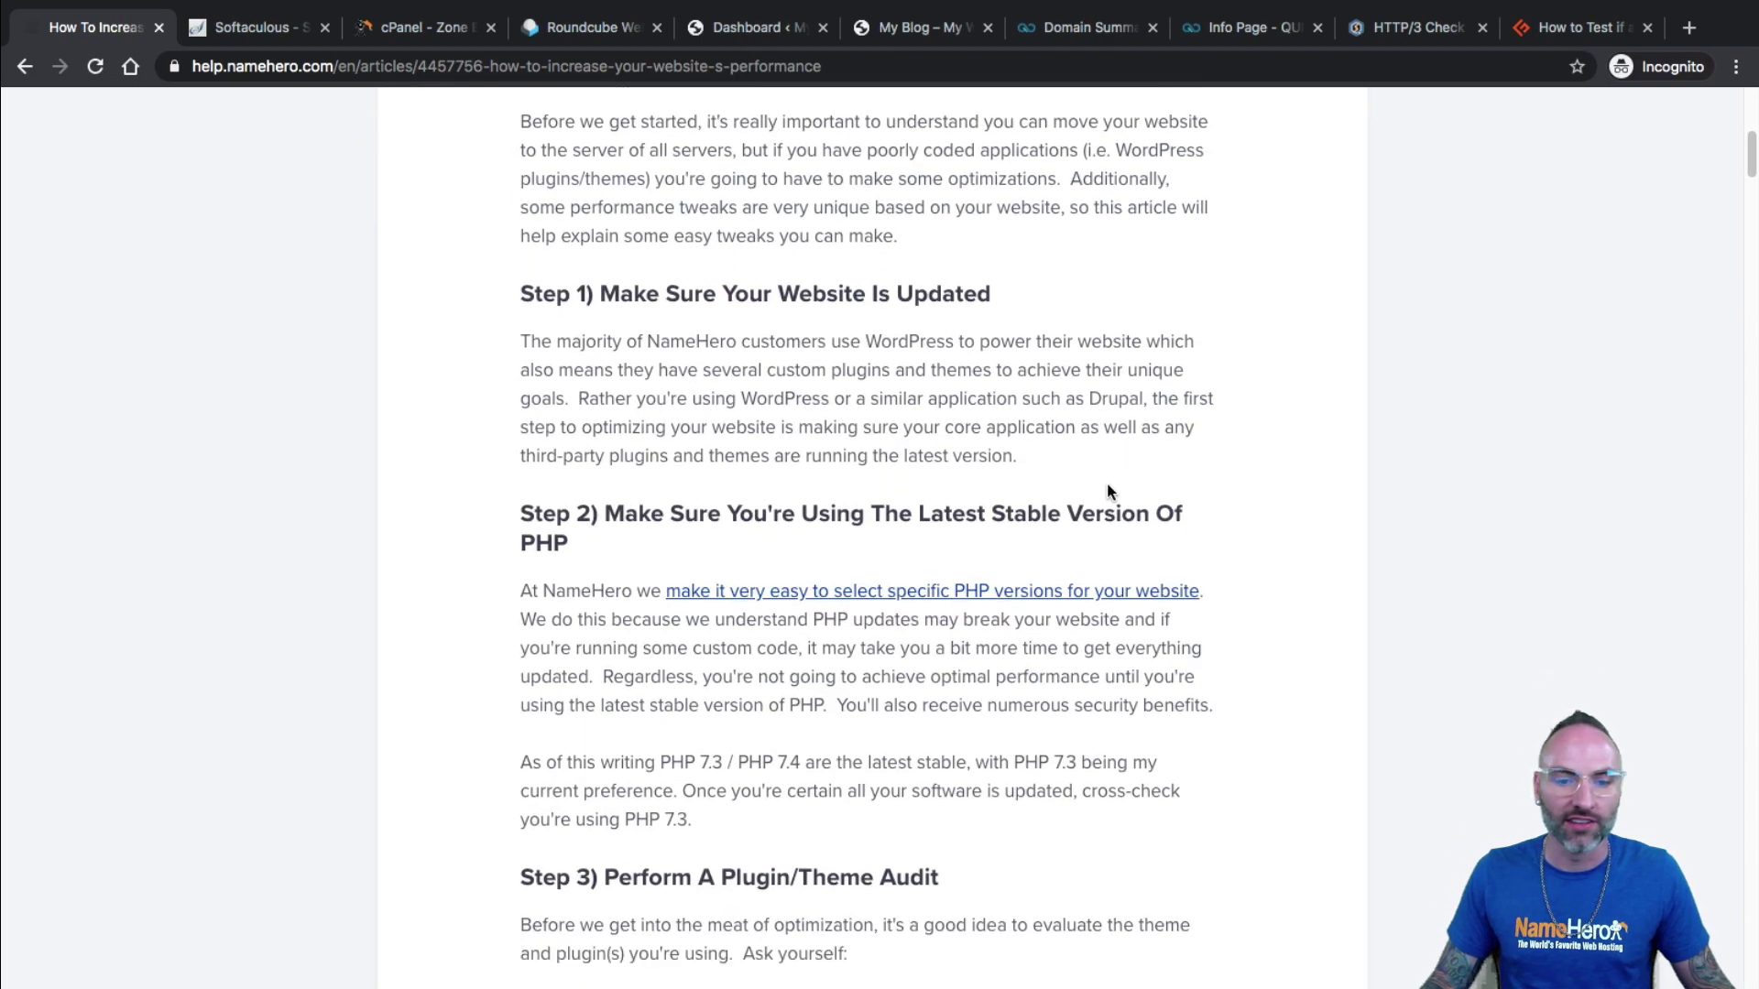
{"action": "scroll", "coordinate": [1055, 491], "scroll_direction": "down", "scroll_amount": 12}
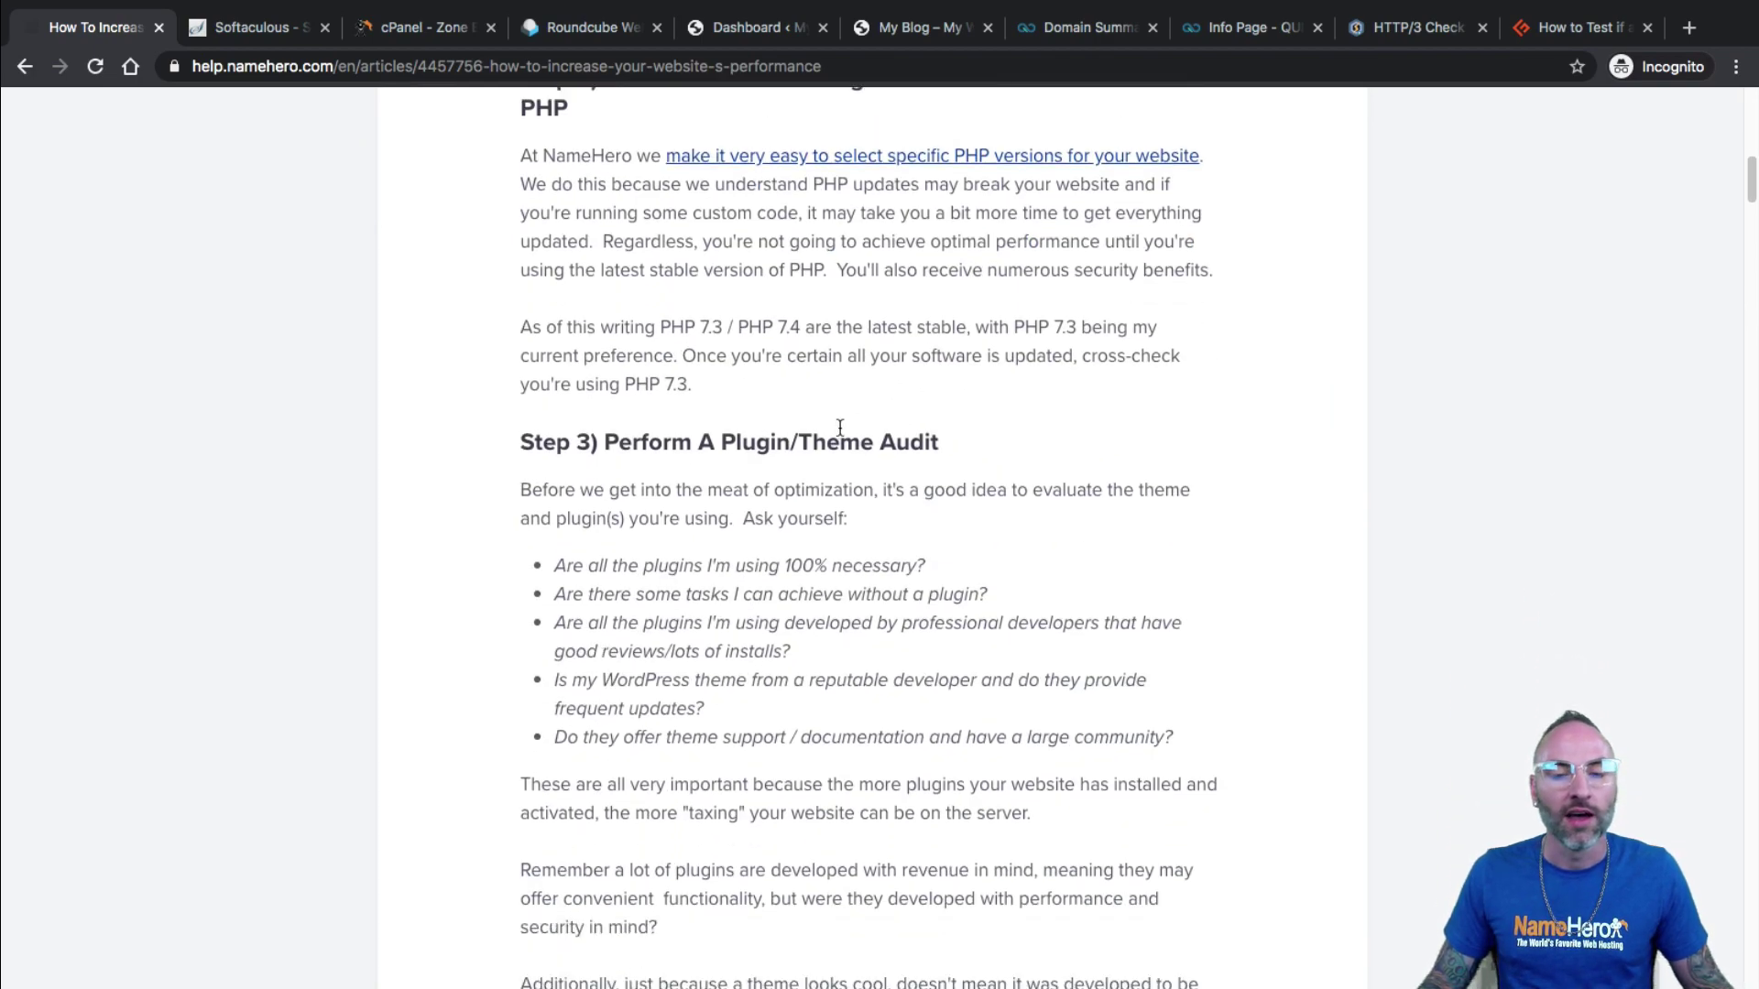
{"action": "scroll", "coordinate": [703, 417], "scroll_direction": "down", "scroll_amount": 20}
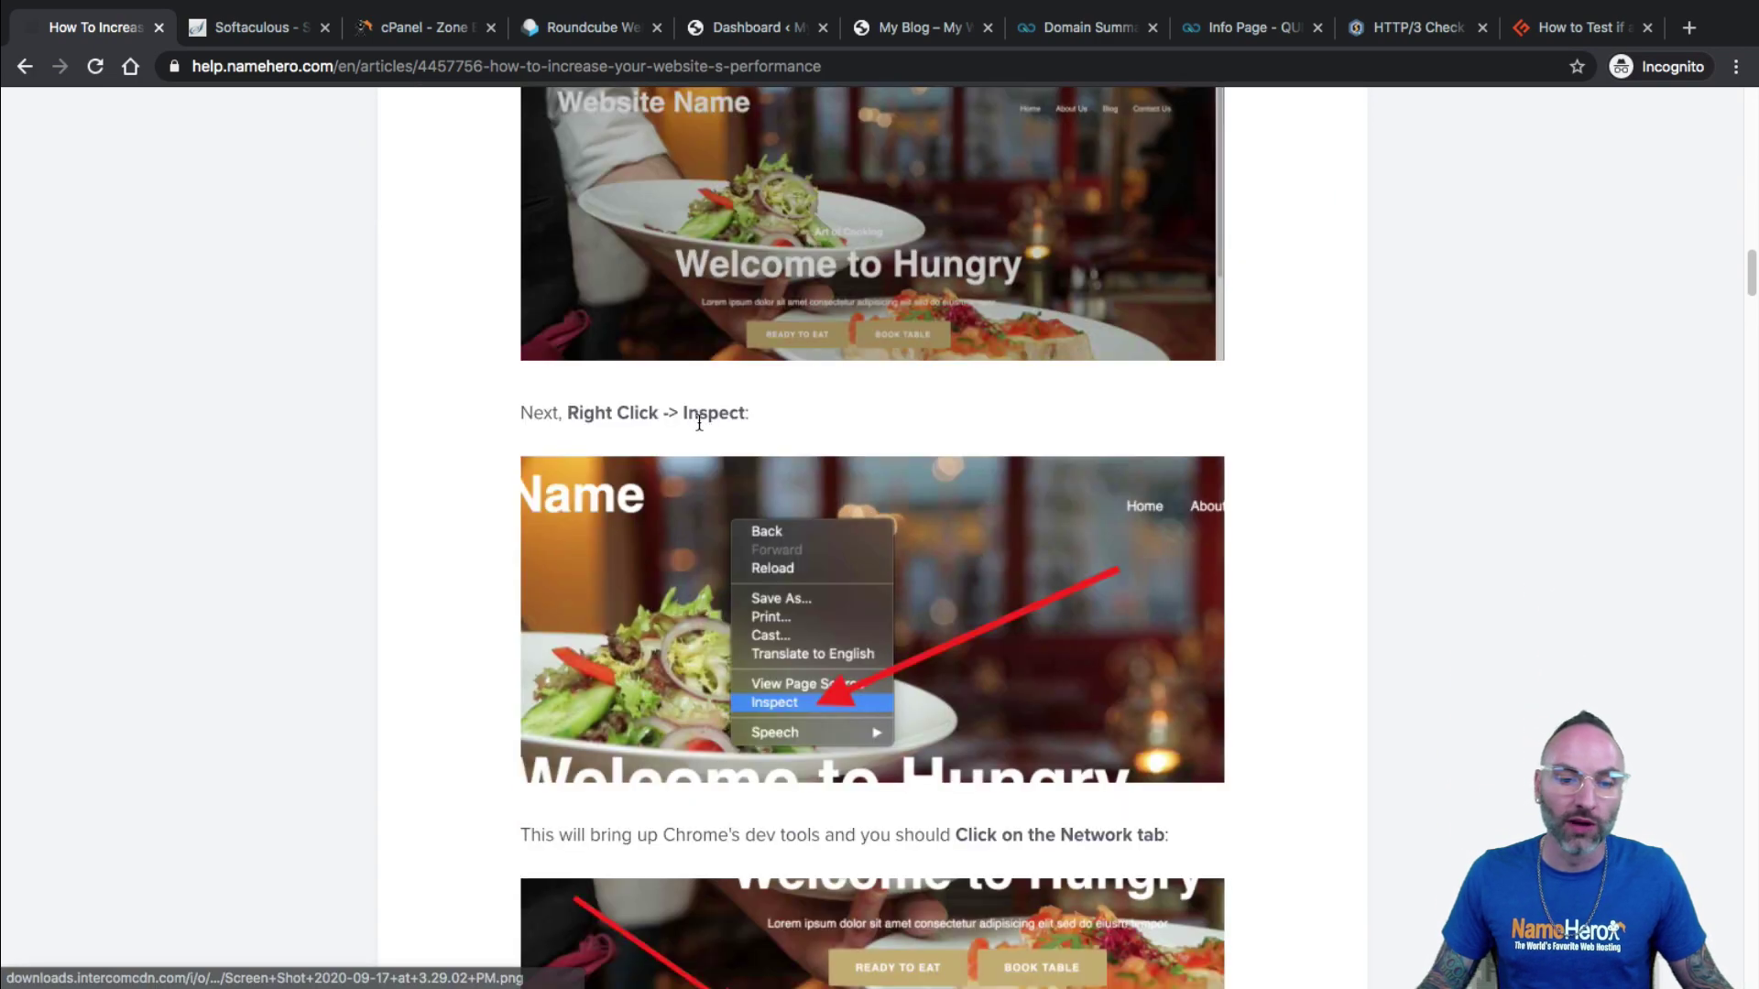
{"action": "scroll", "coordinate": [687, 420], "scroll_direction": "down", "scroll_amount": 15}
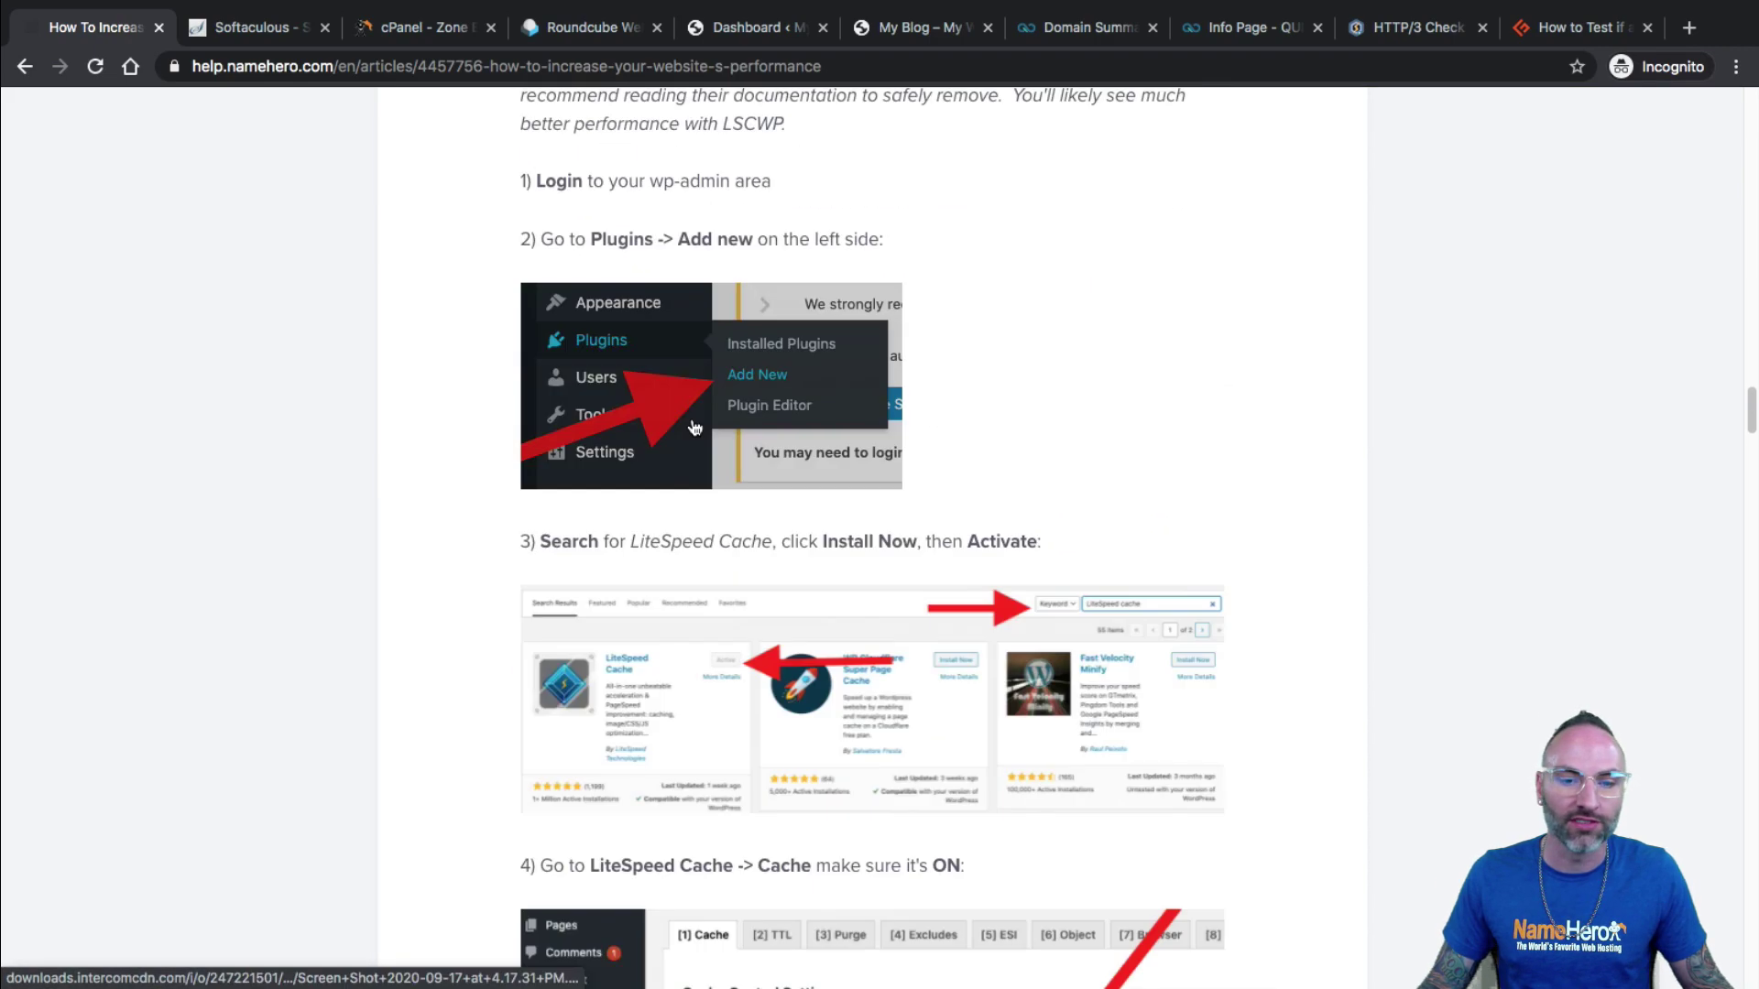
{"action": "scroll", "coordinate": [669, 325], "scroll_direction": "down", "scroll_amount": 11}
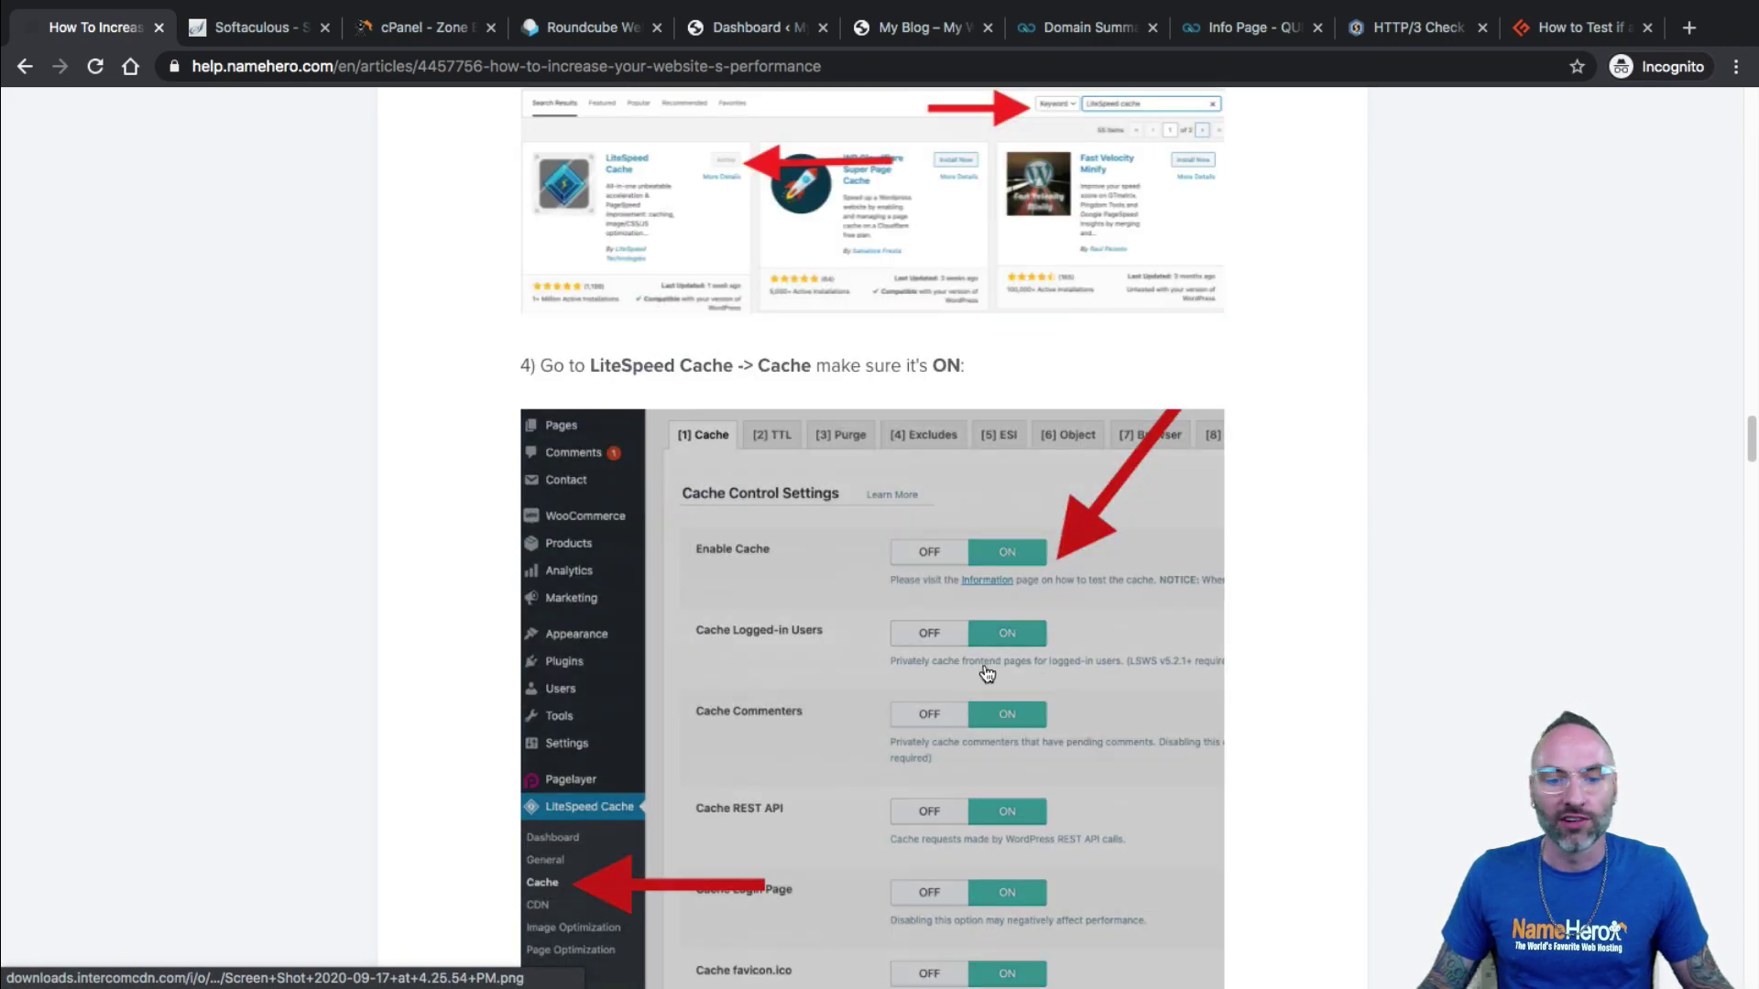
{"action": "scroll", "coordinate": [844, 412], "scroll_direction": "down", "scroll_amount": 8}
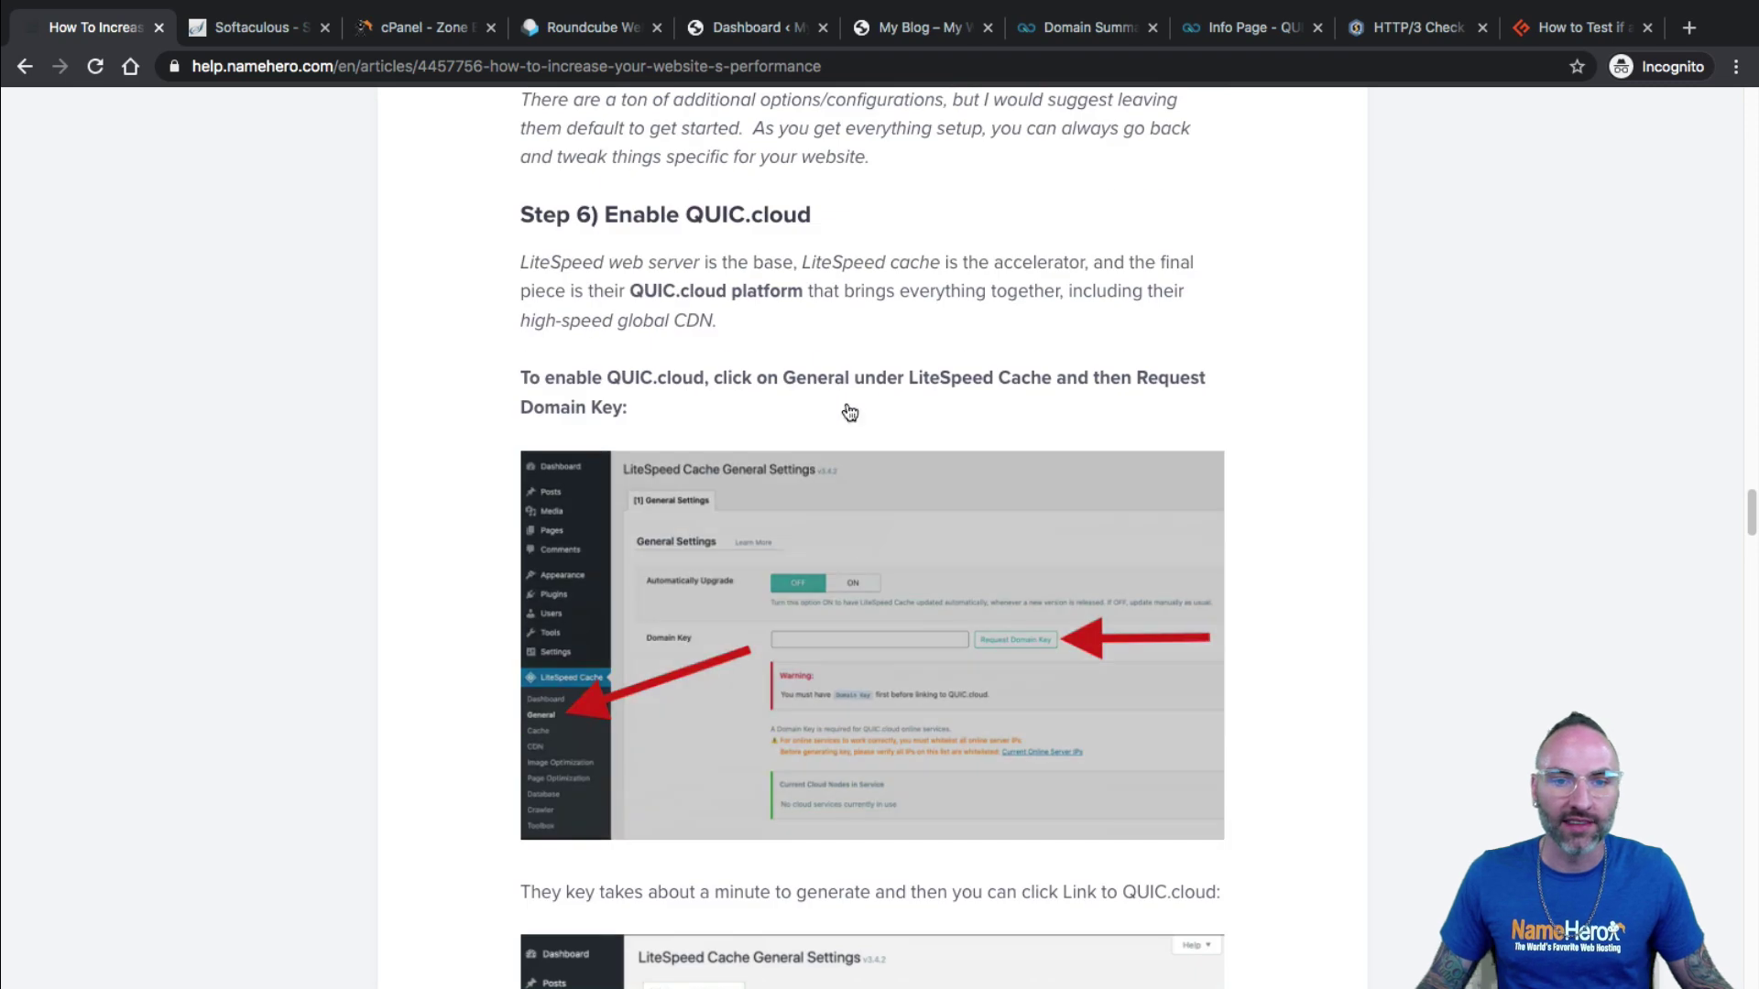
{"action": "scroll", "coordinate": [851, 289], "scroll_direction": "down", "scroll_amount": 3}
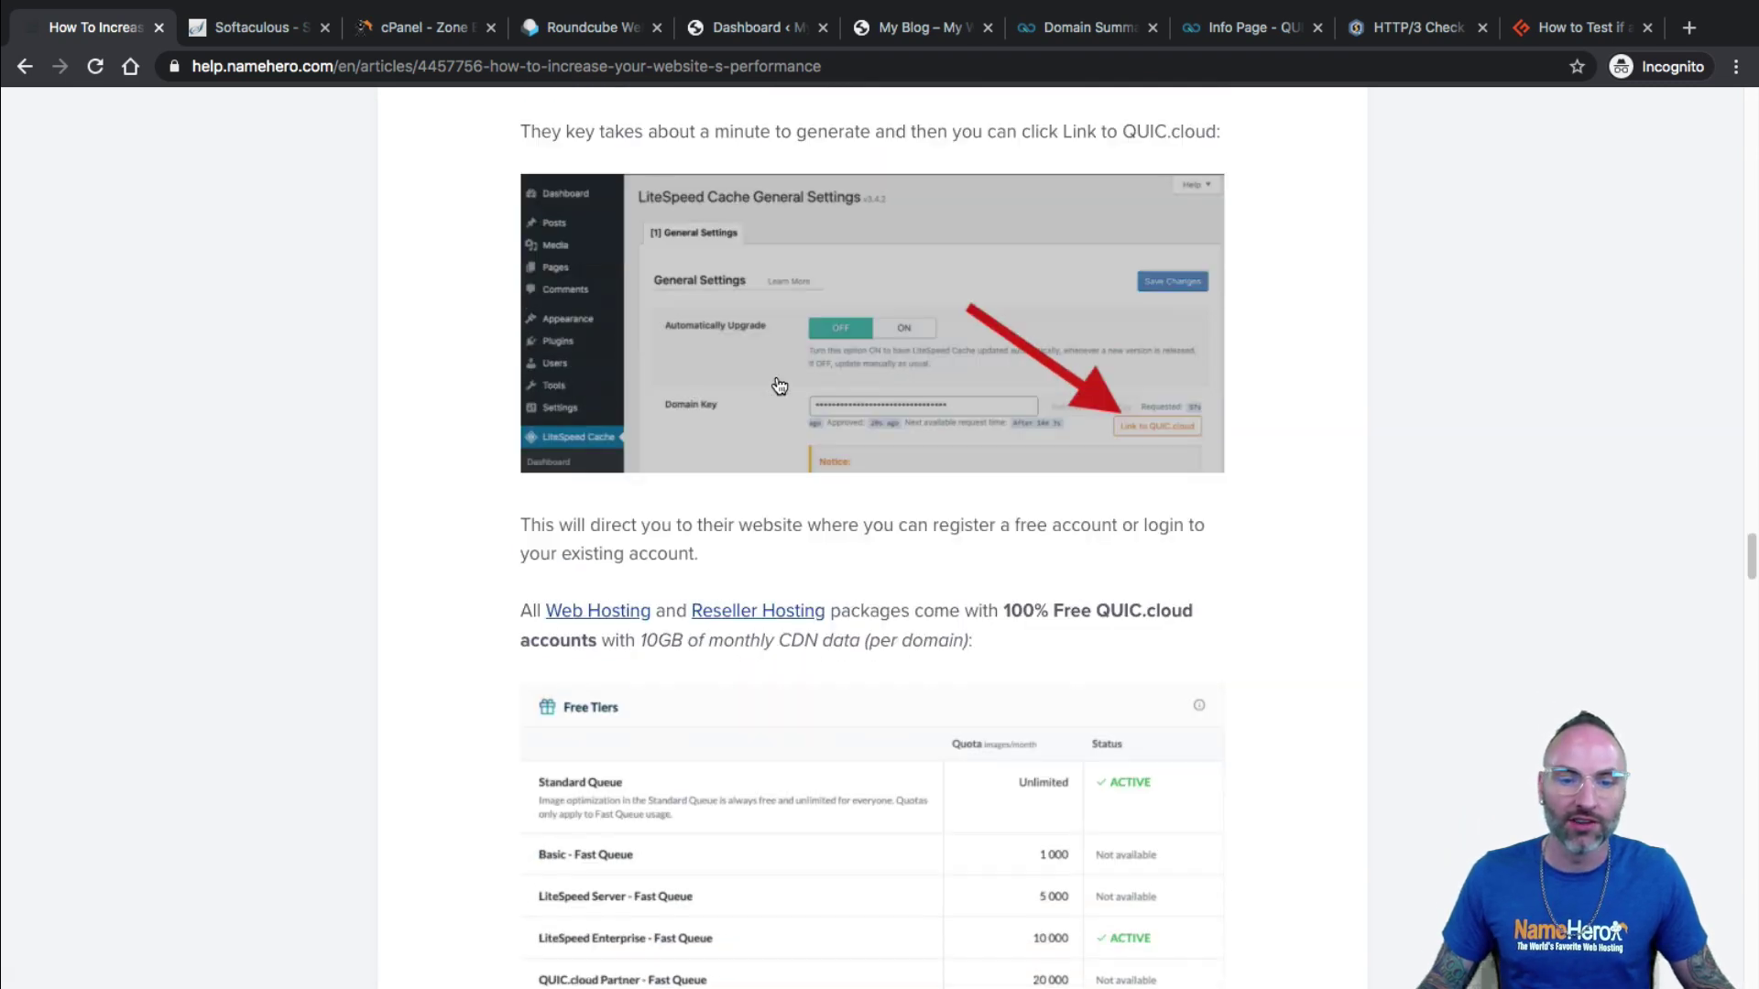
{"action": "scroll", "coordinate": [847, 612], "scroll_direction": "down", "scroll_amount": 8}
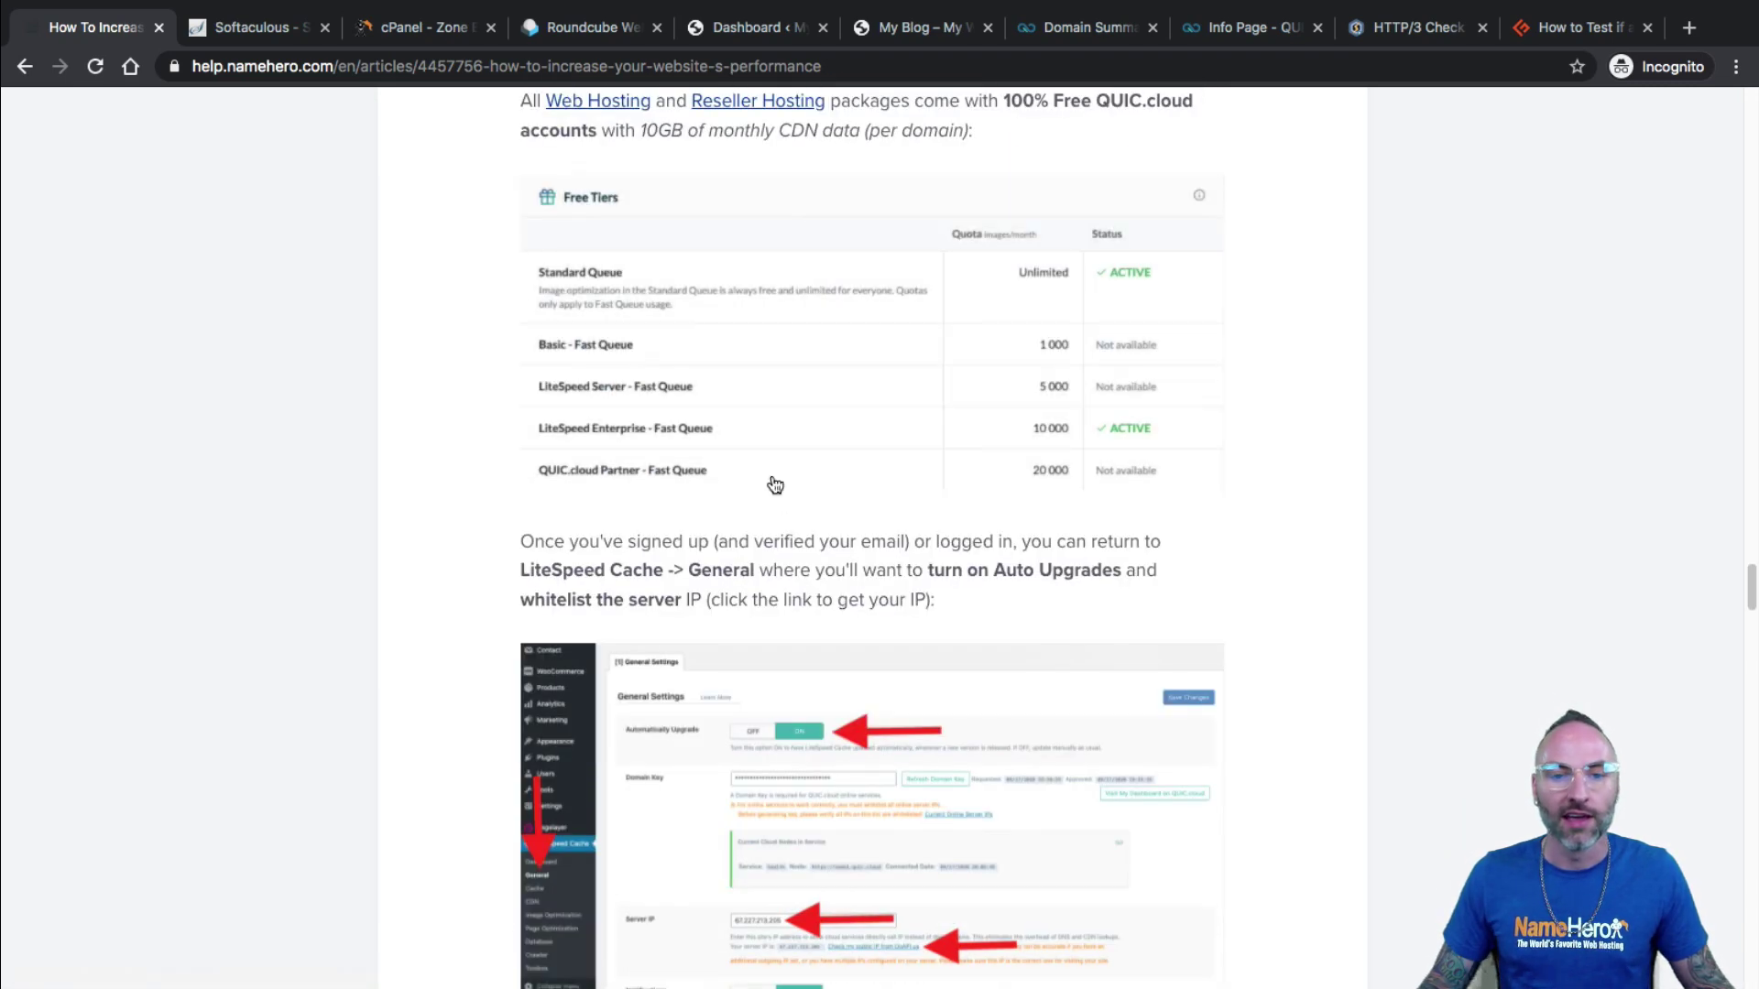
{"action": "scroll", "coordinate": [696, 513], "scroll_direction": "down", "scroll_amount": 6}
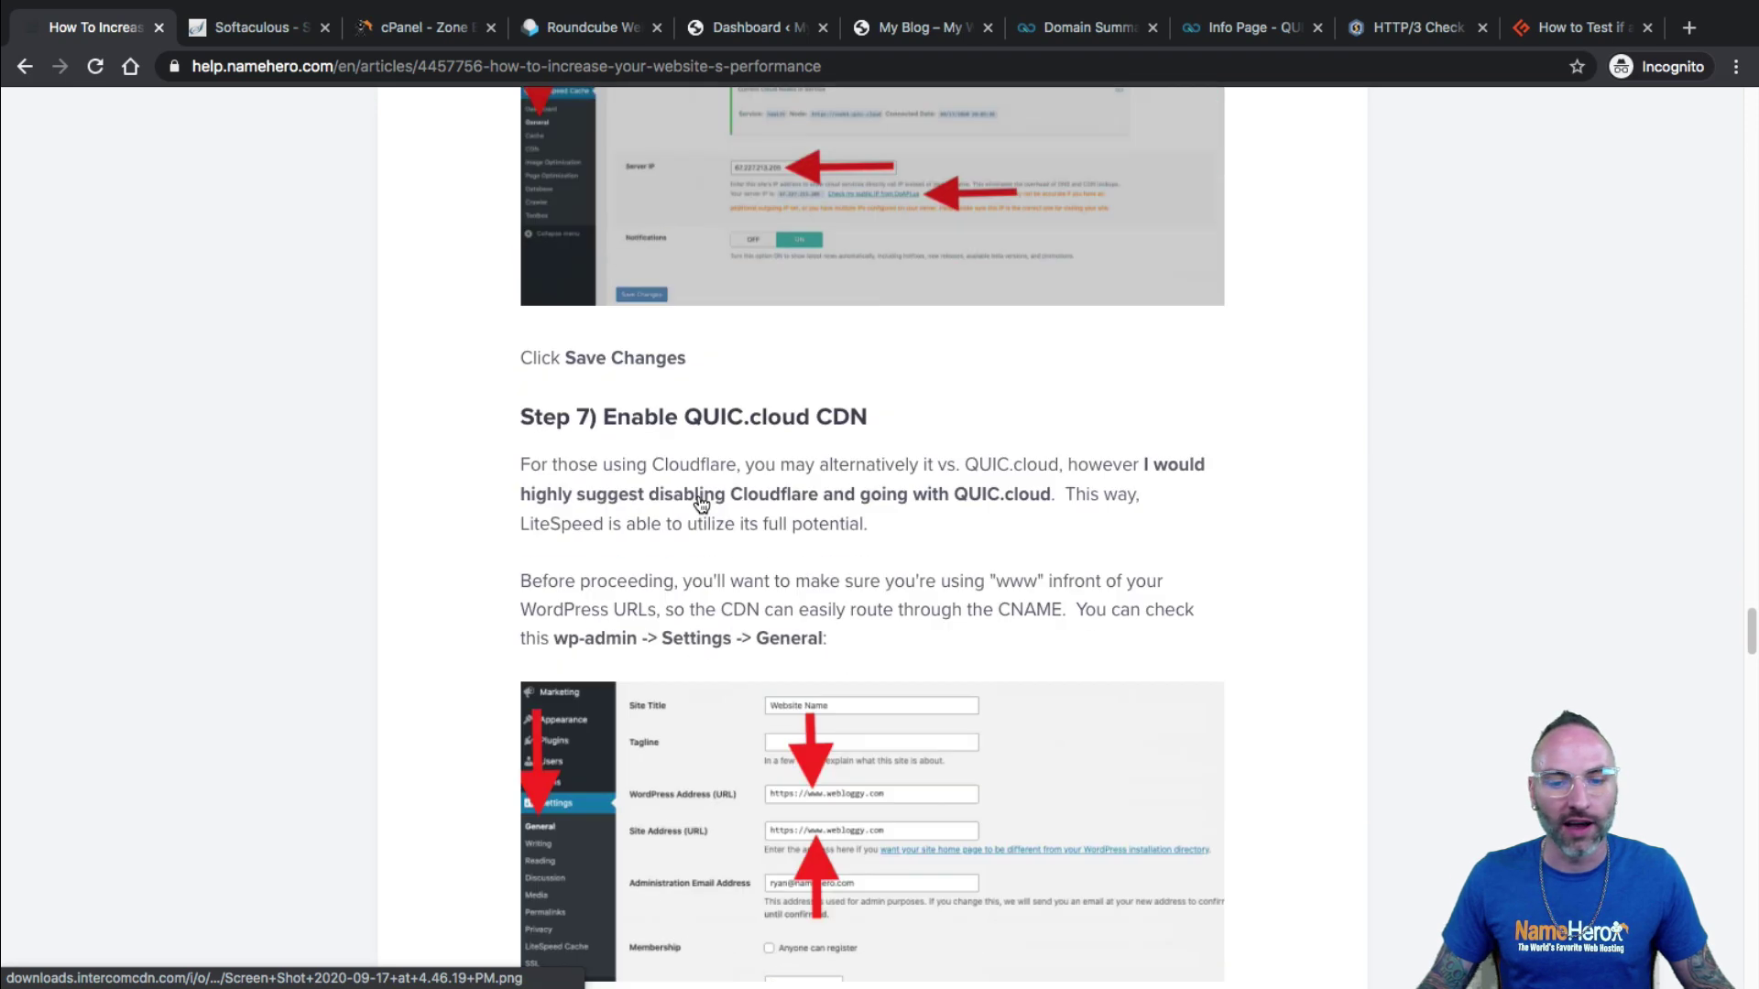
{"action": "scroll", "coordinate": [749, 693], "scroll_direction": "down", "scroll_amount": 14}
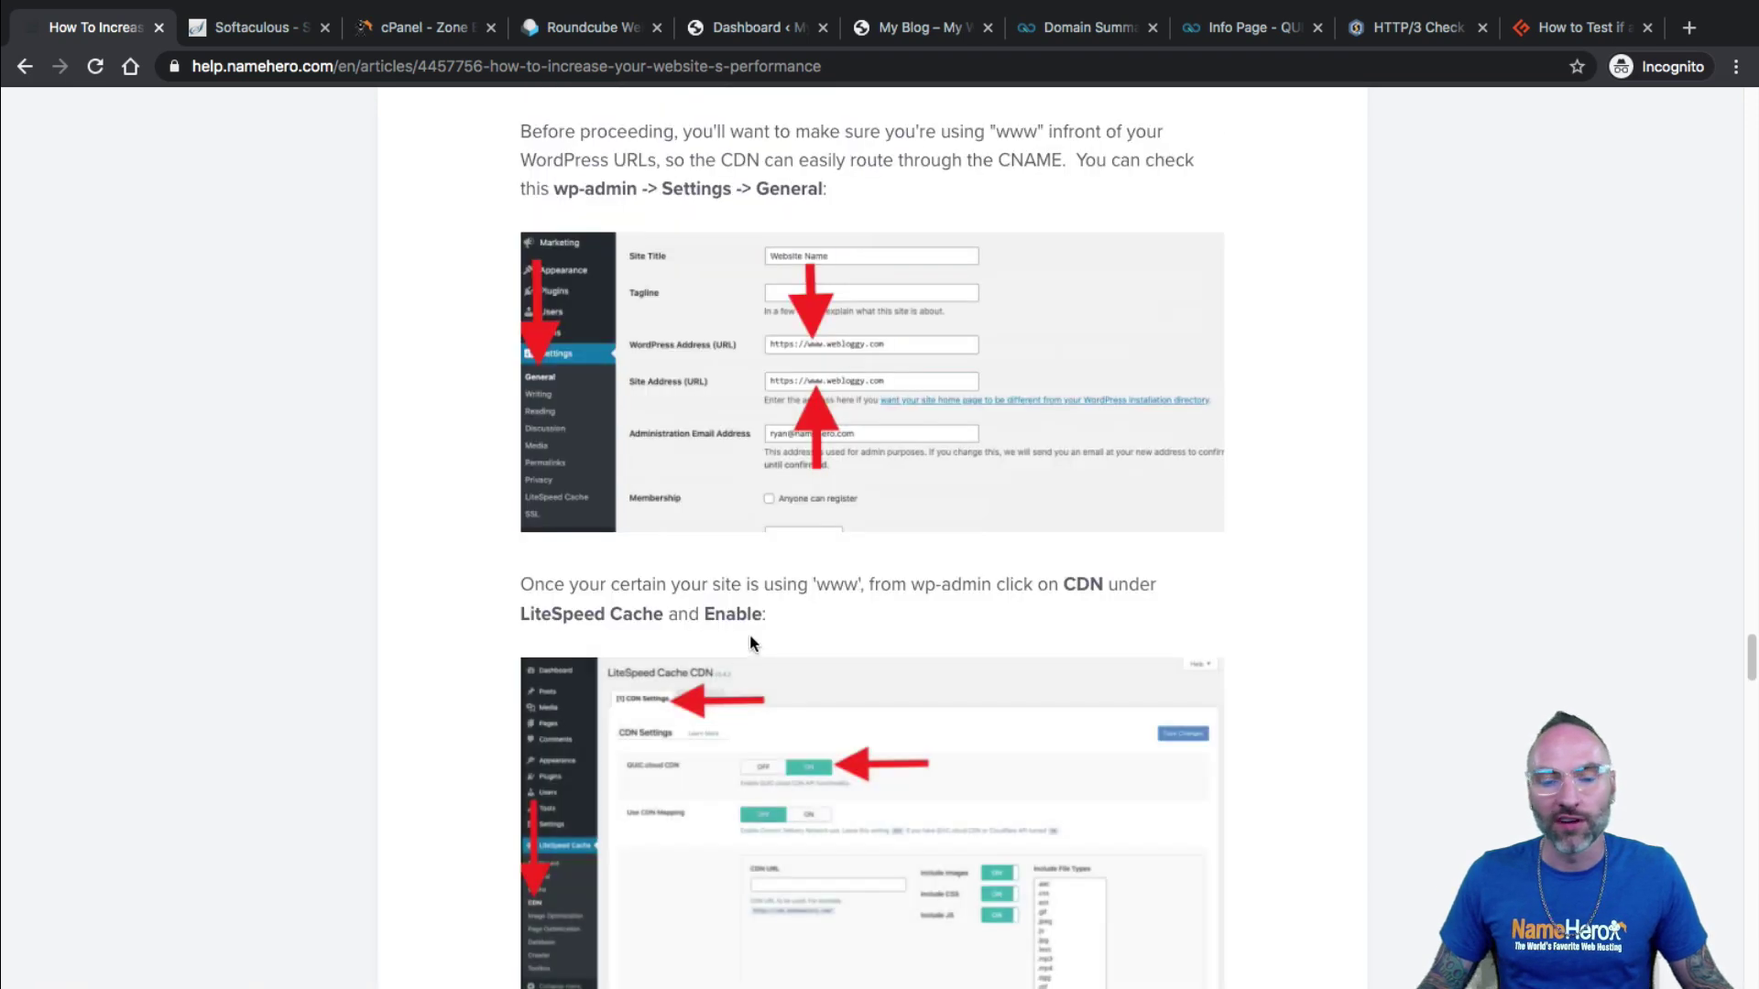
{"action": "scroll", "coordinate": [728, 568], "scroll_direction": "down", "scroll_amount": 11}
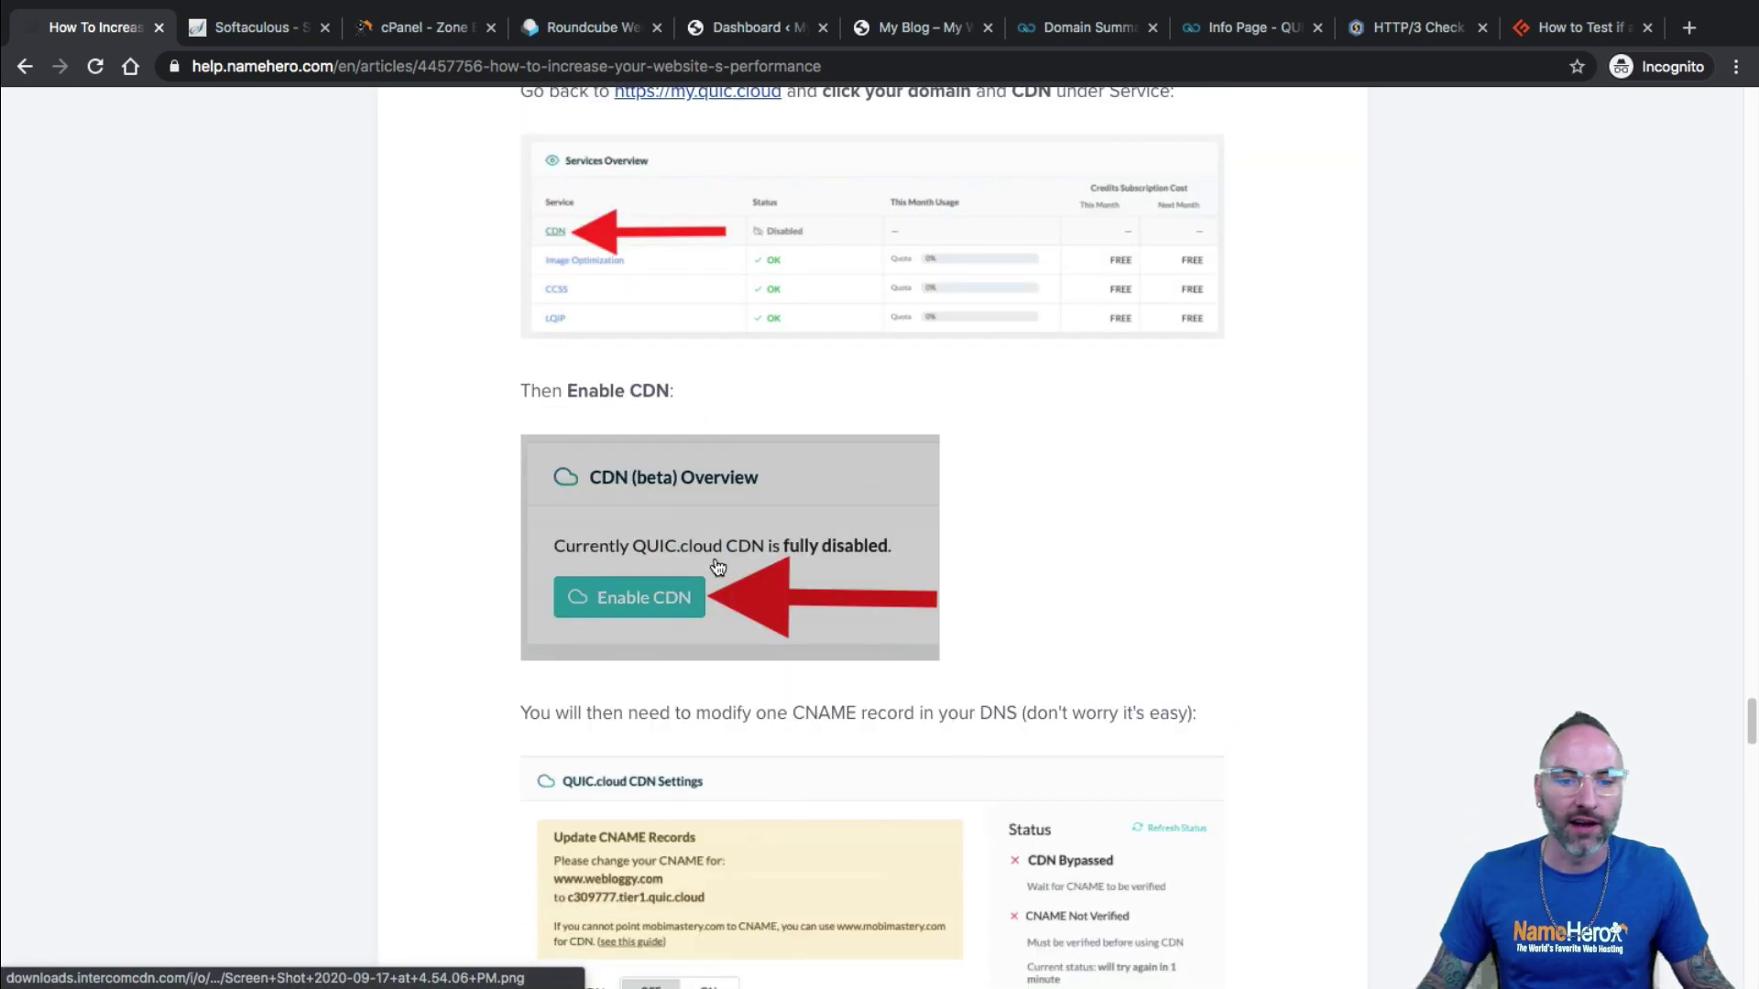
{"action": "scroll", "coordinate": [685, 632], "scroll_direction": "down", "scroll_amount": 18}
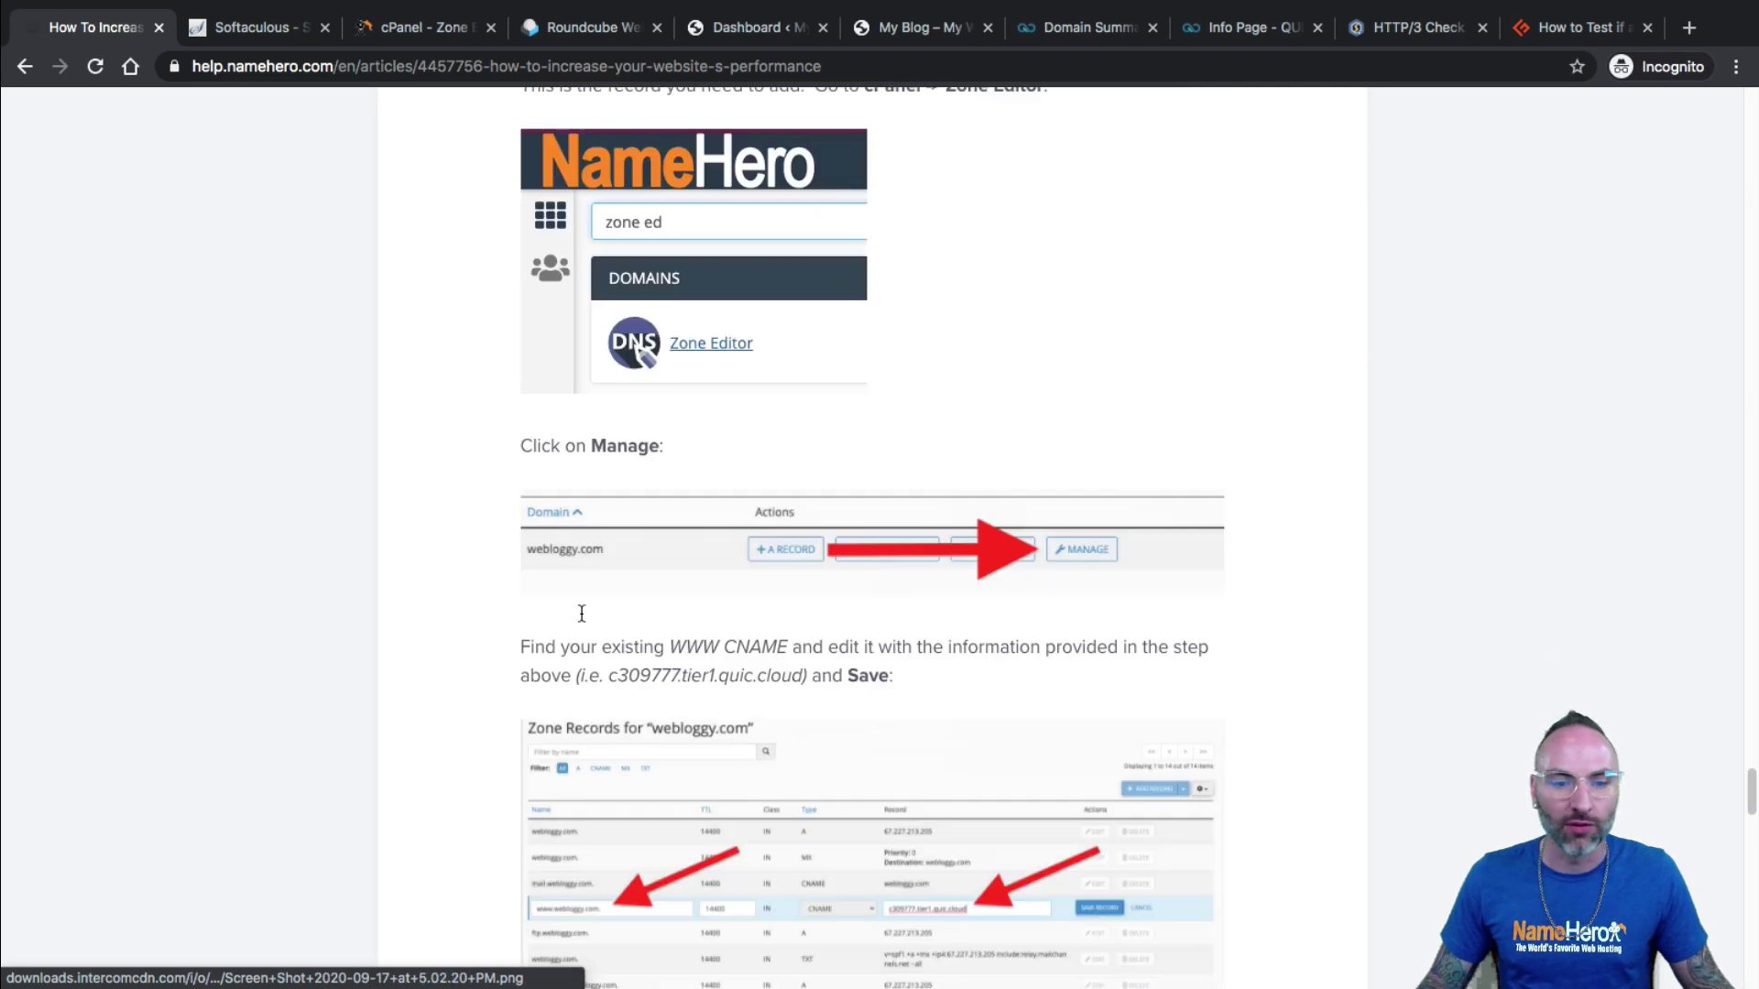
{"action": "scroll", "coordinate": [502, 551], "scroll_direction": "down", "scroll_amount": 4}
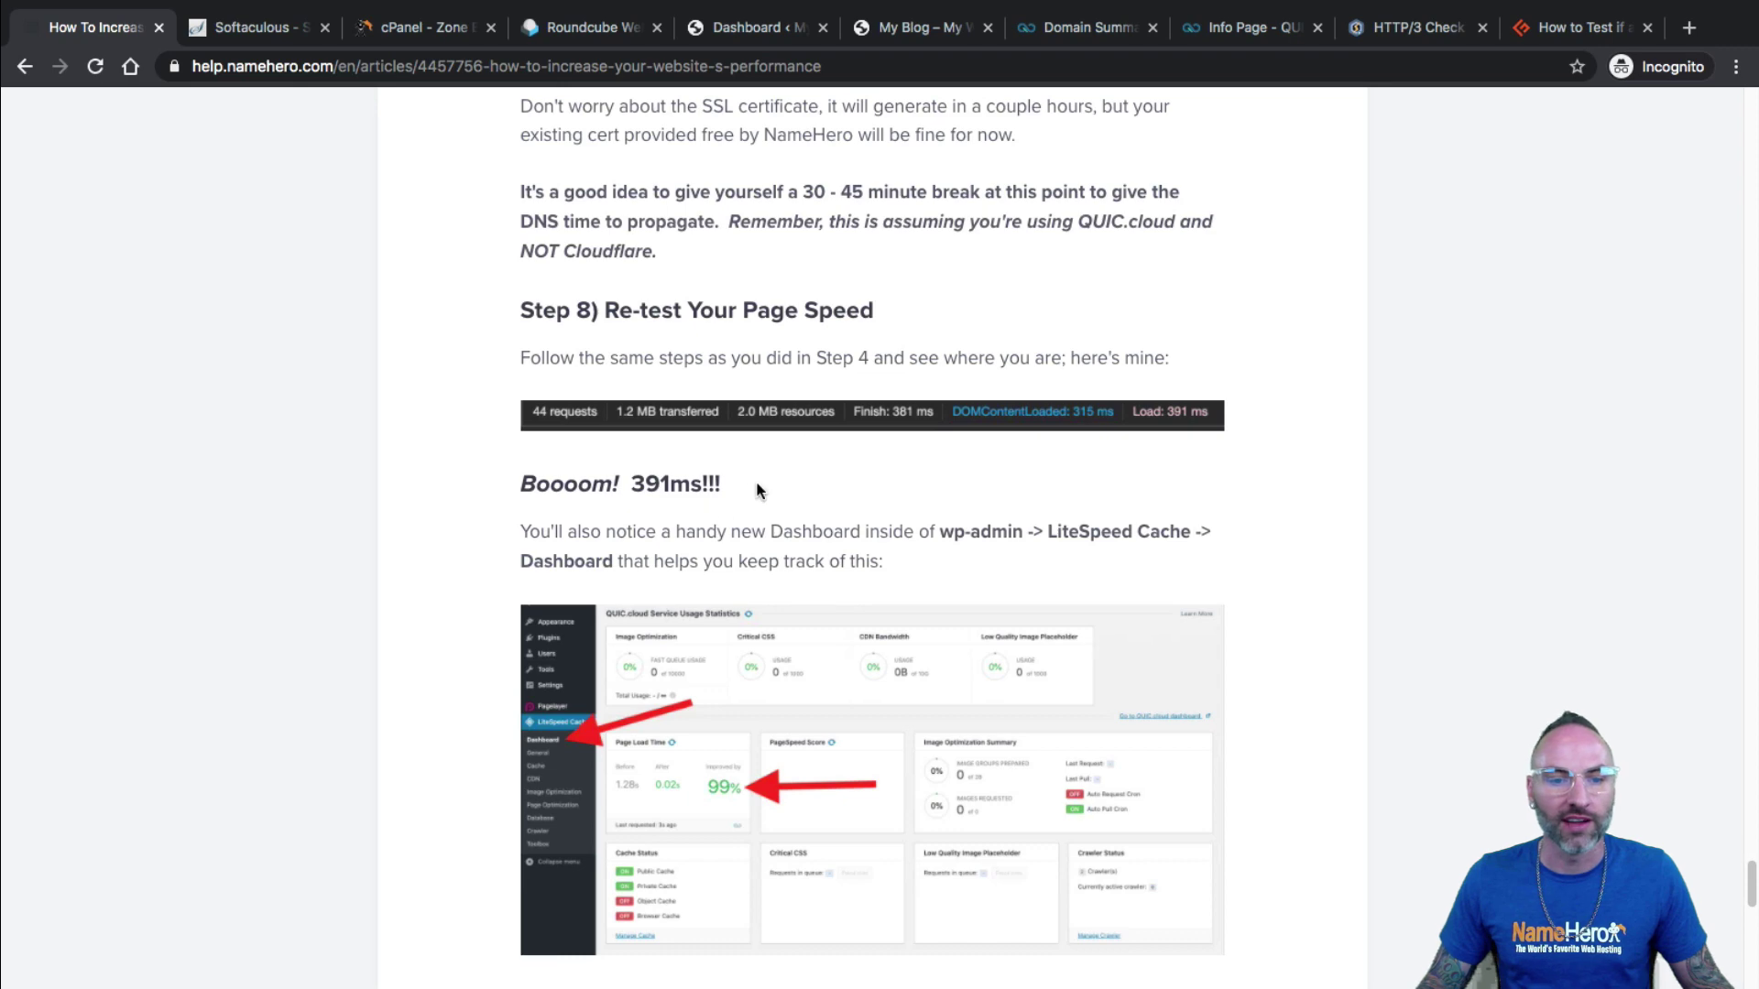
Select a passage near the end of the article and scroll back up to review it.
{"action": "left_click_drag", "start_coordinate": [761, 493], "coordinate": [578, 485]}
{"action": "scroll", "coordinate": [717, 669], "scroll_direction": "down", "scroll_amount": 2}
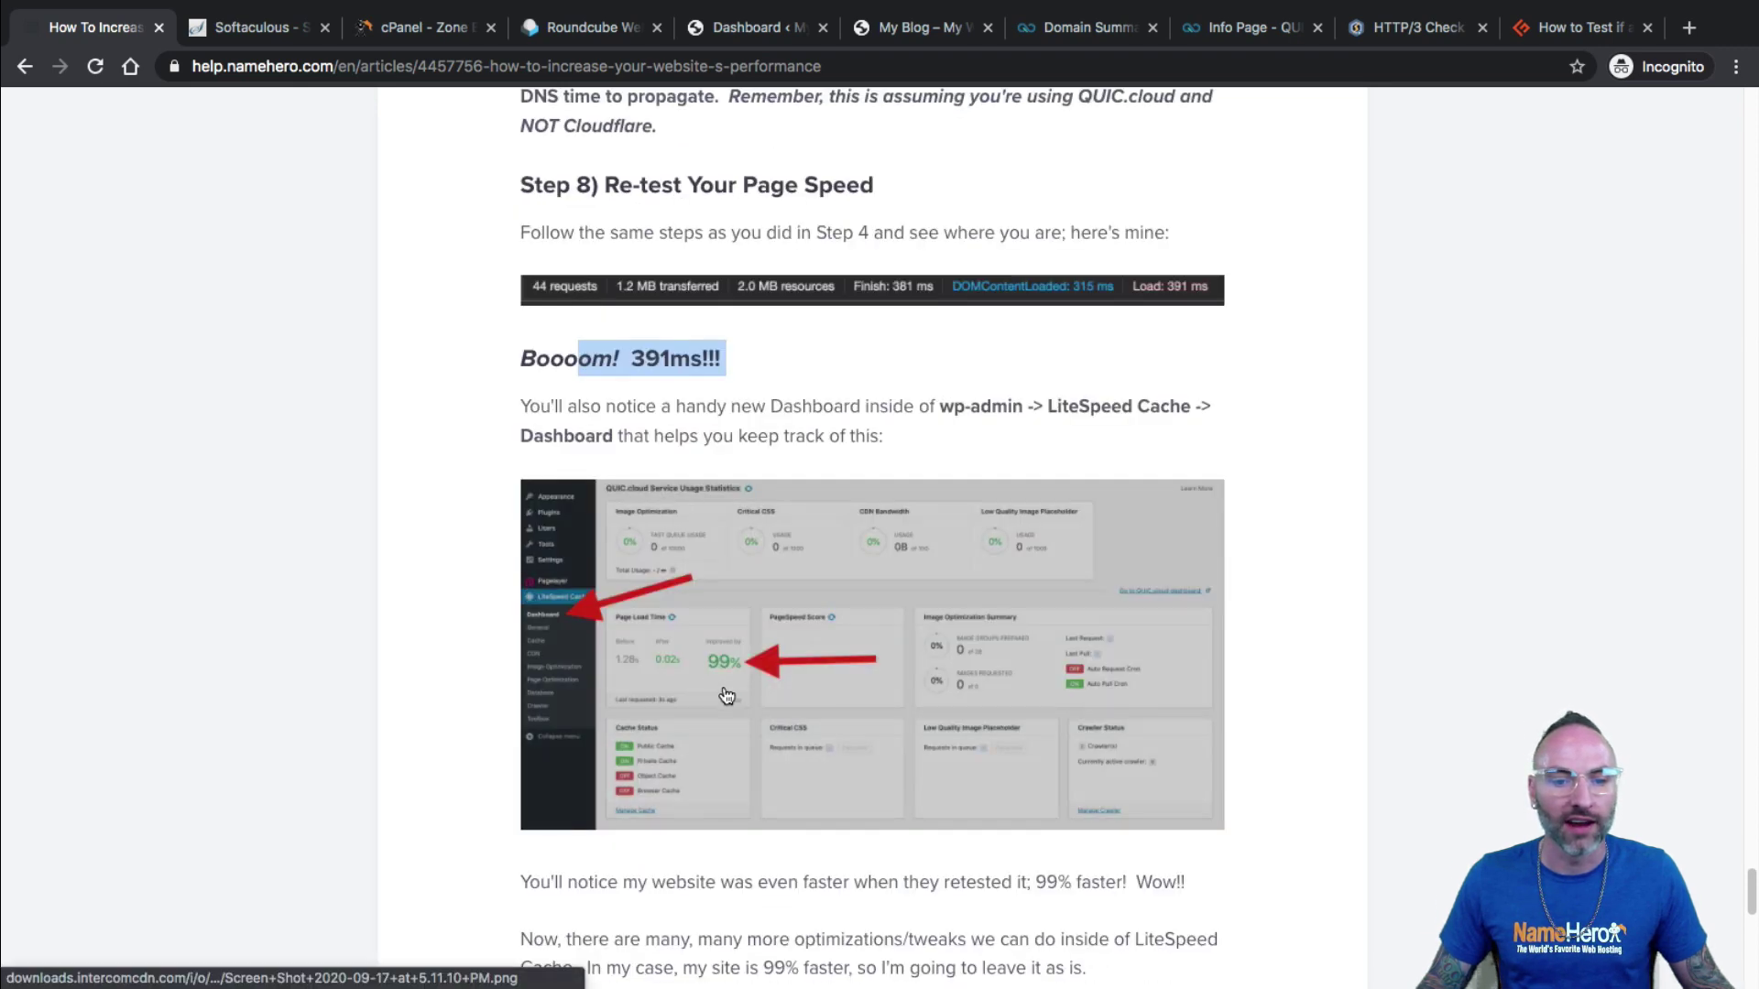
{"action": "scroll", "coordinate": [717, 669], "scroll_direction": "down", "scroll_amount": 13}
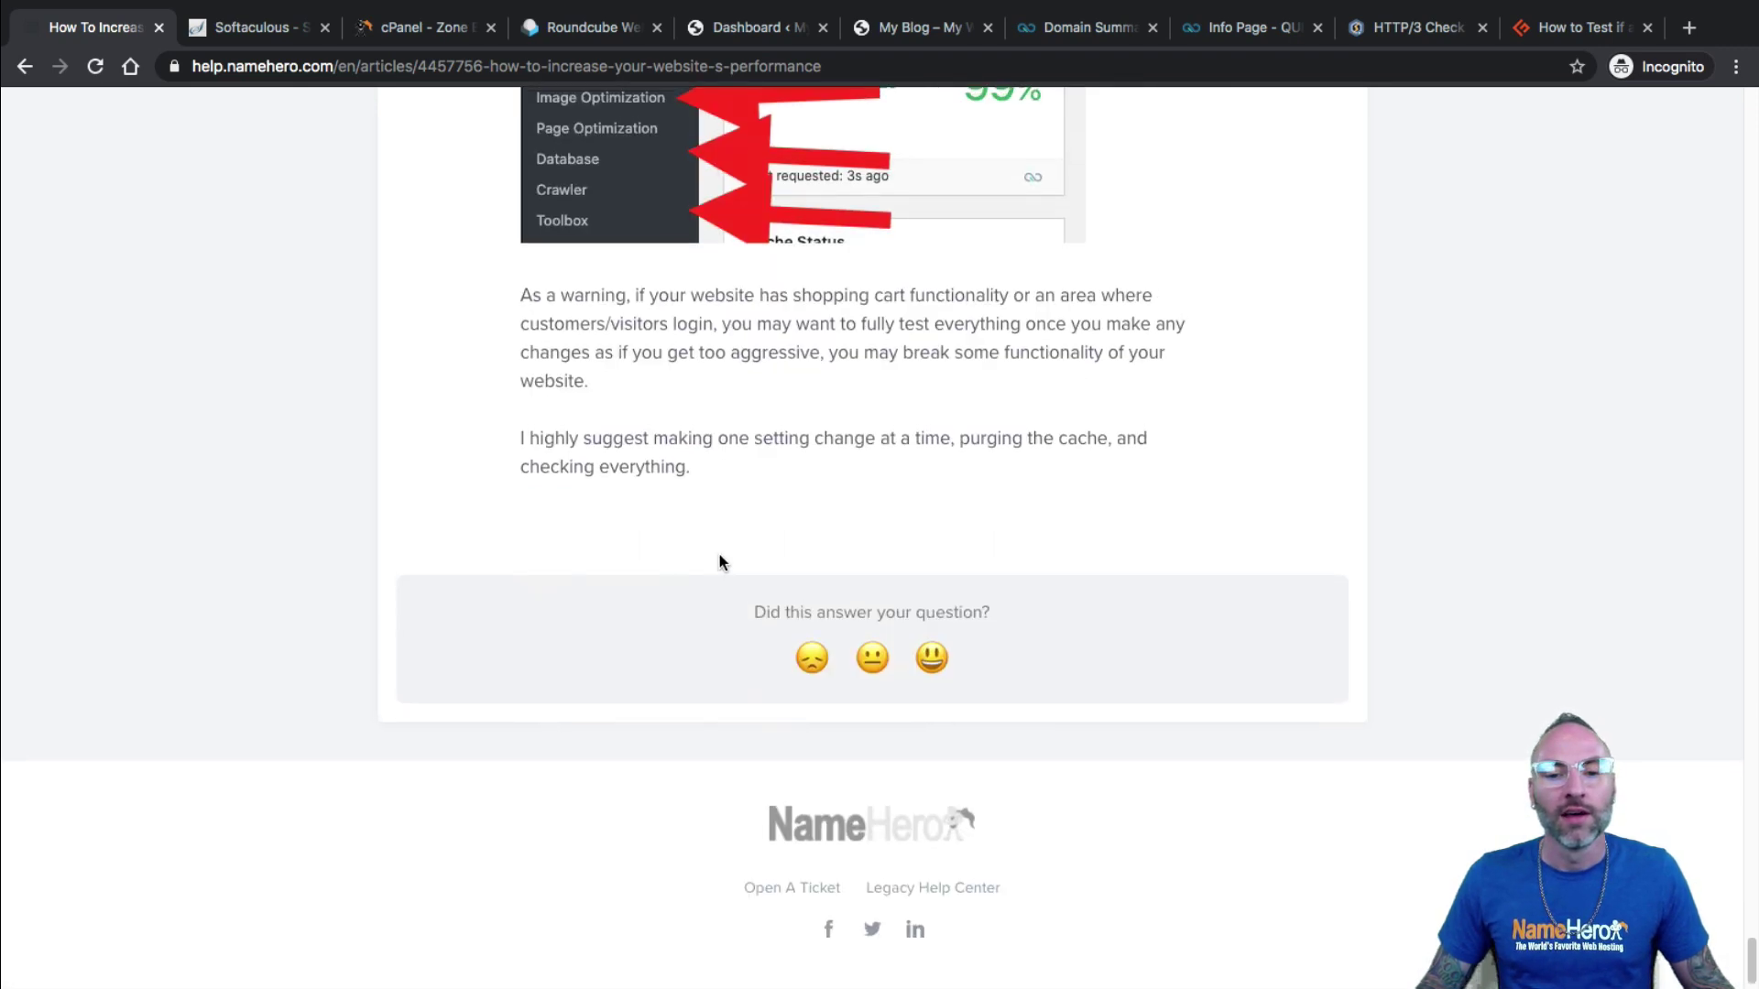
{"action": "scroll", "coordinate": [718, 557], "scroll_direction": "up", "scroll_amount": 15}
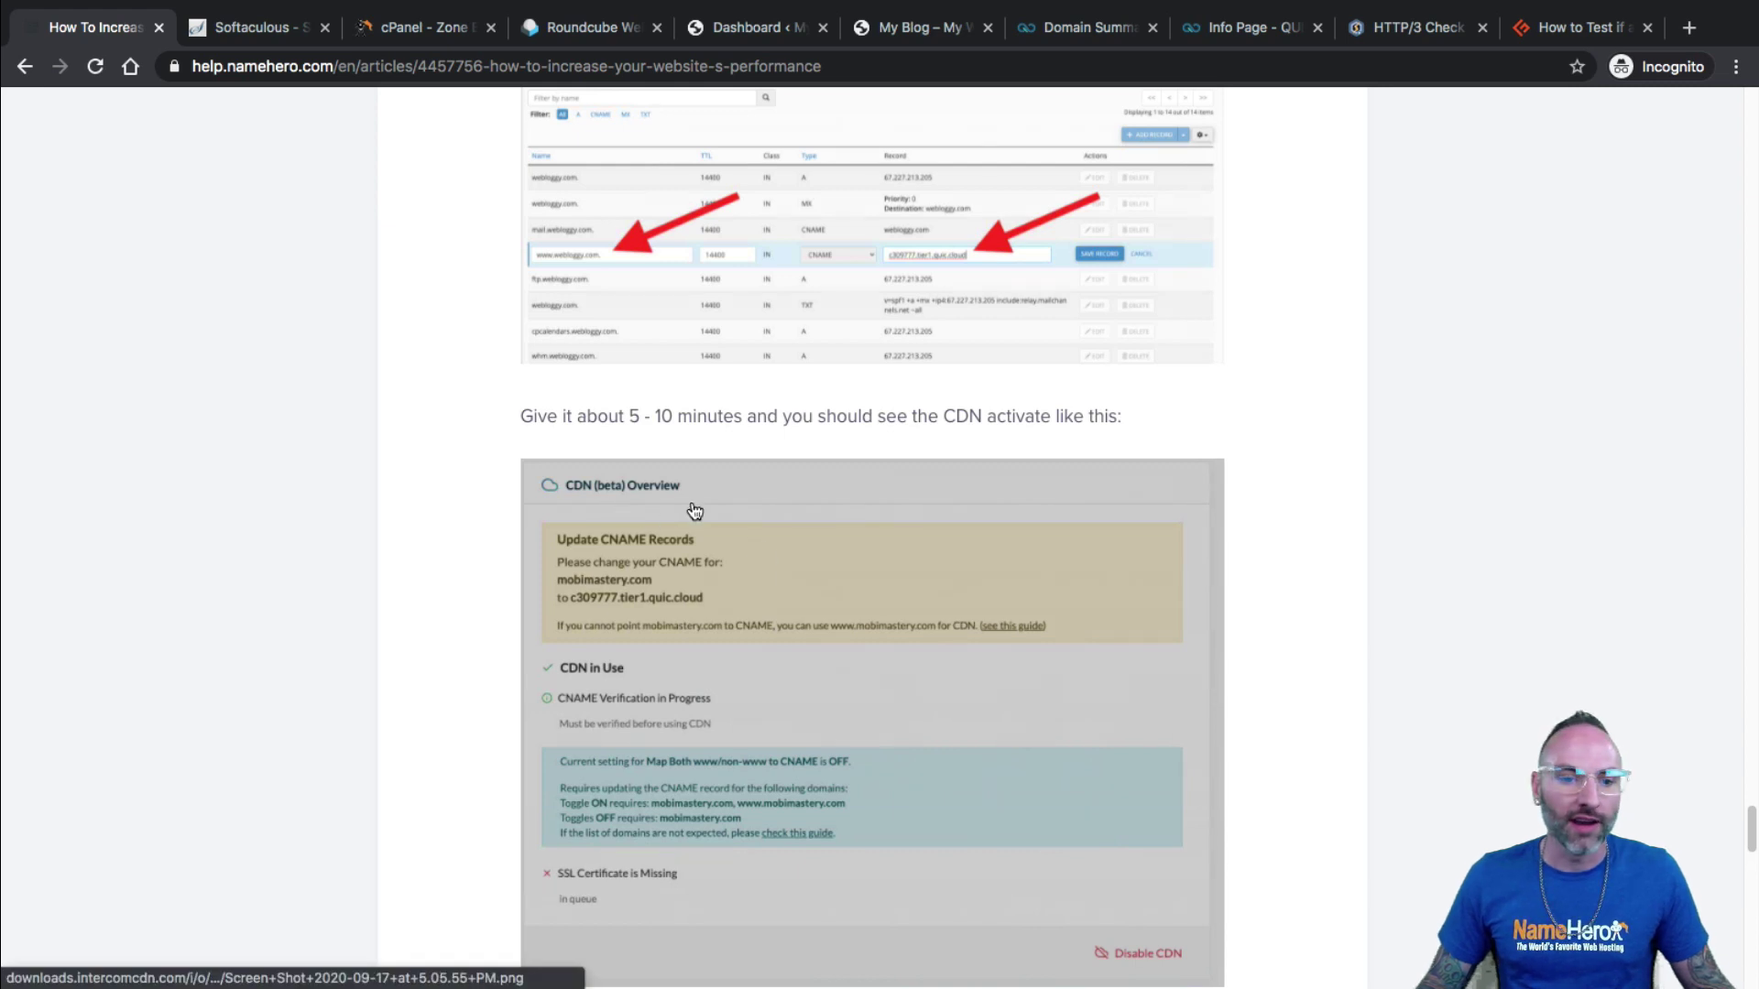
{"action": "scroll", "coordinate": [460, 365], "scroll_direction": "up", "scroll_amount": 2}
{"action": "scroll", "coordinate": [356, 147], "scroll_direction": "up", "scroll_amount": 2}
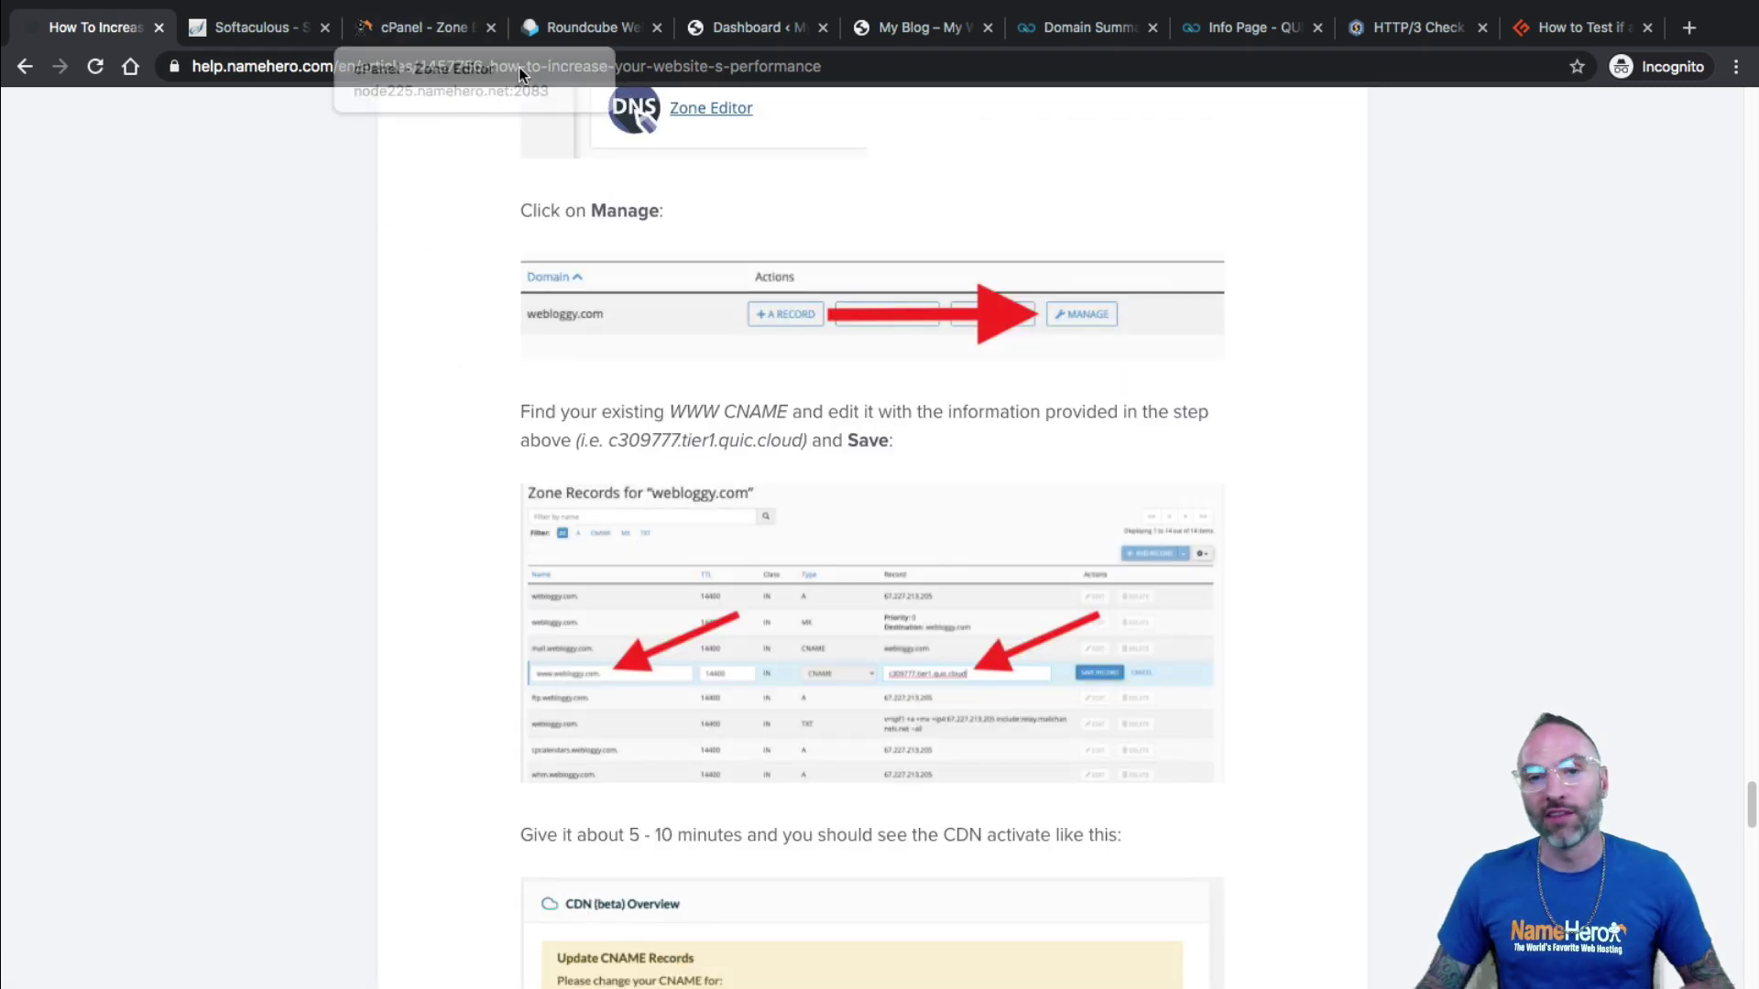
Return to the WordPress LiteSpeed Cache dashboard and reload it to refresh the statistics.
{"action": "left_click", "coordinate": [737, 31]}
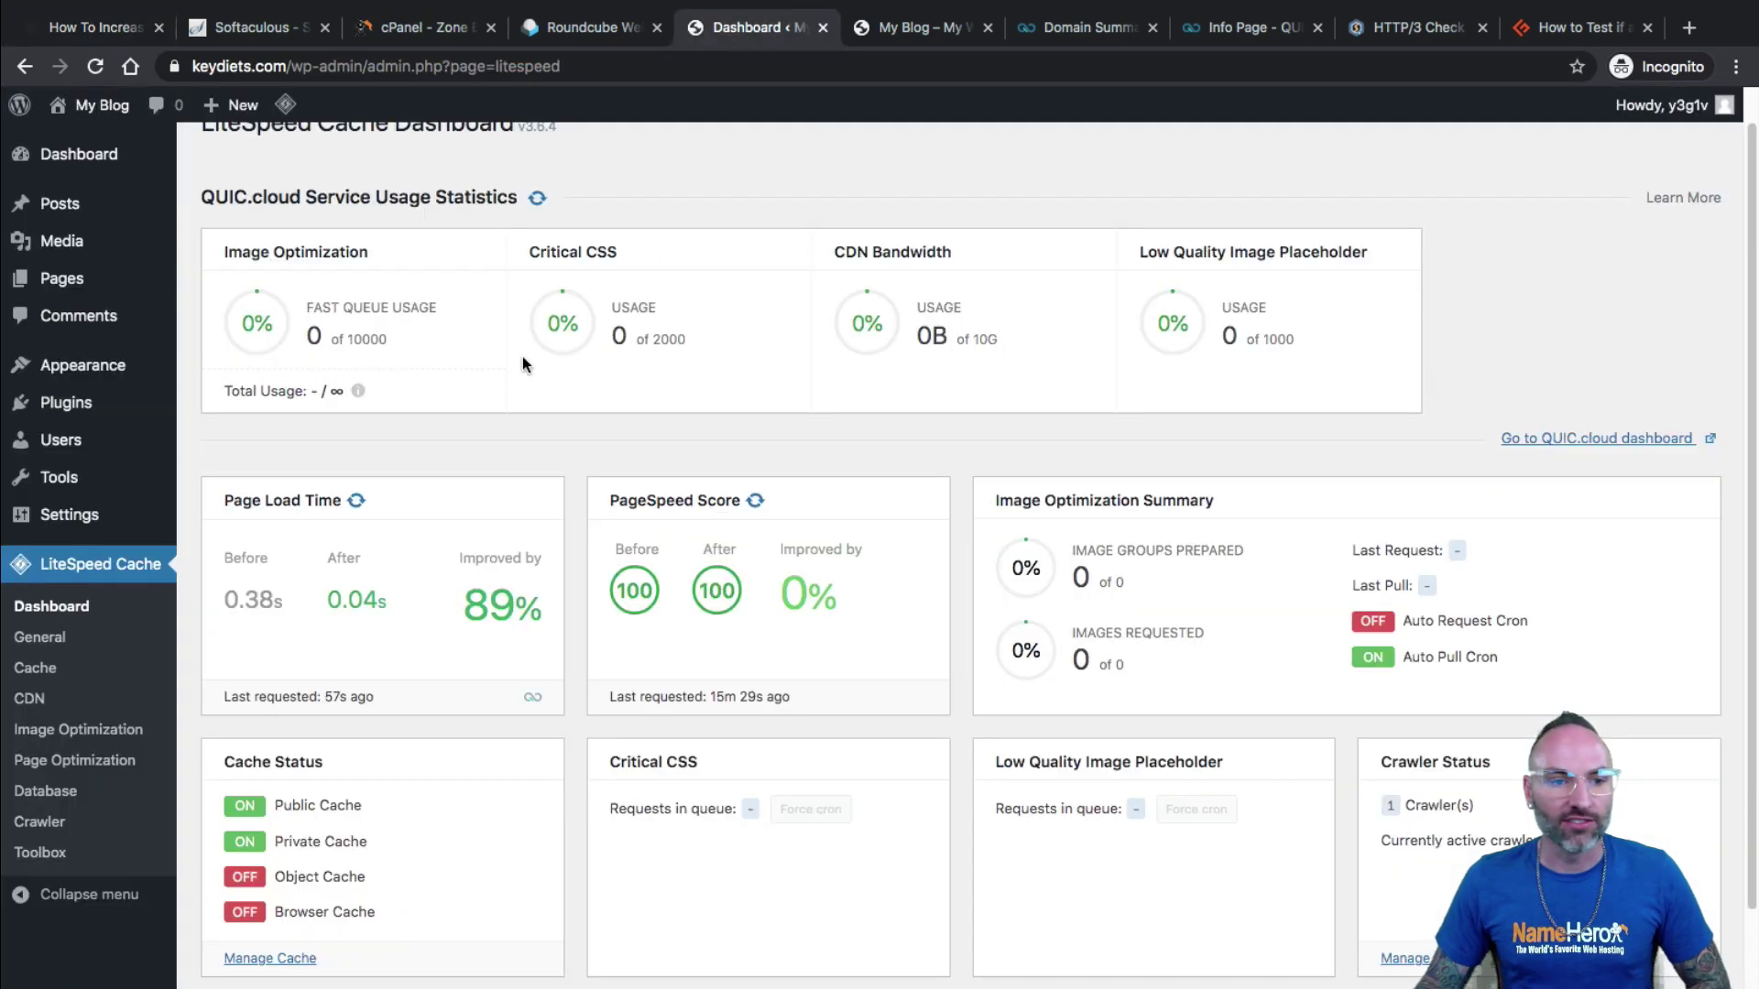
{"action": "scroll", "coordinate": [522, 355], "scroll_direction": "up", "scroll_amount": 1}
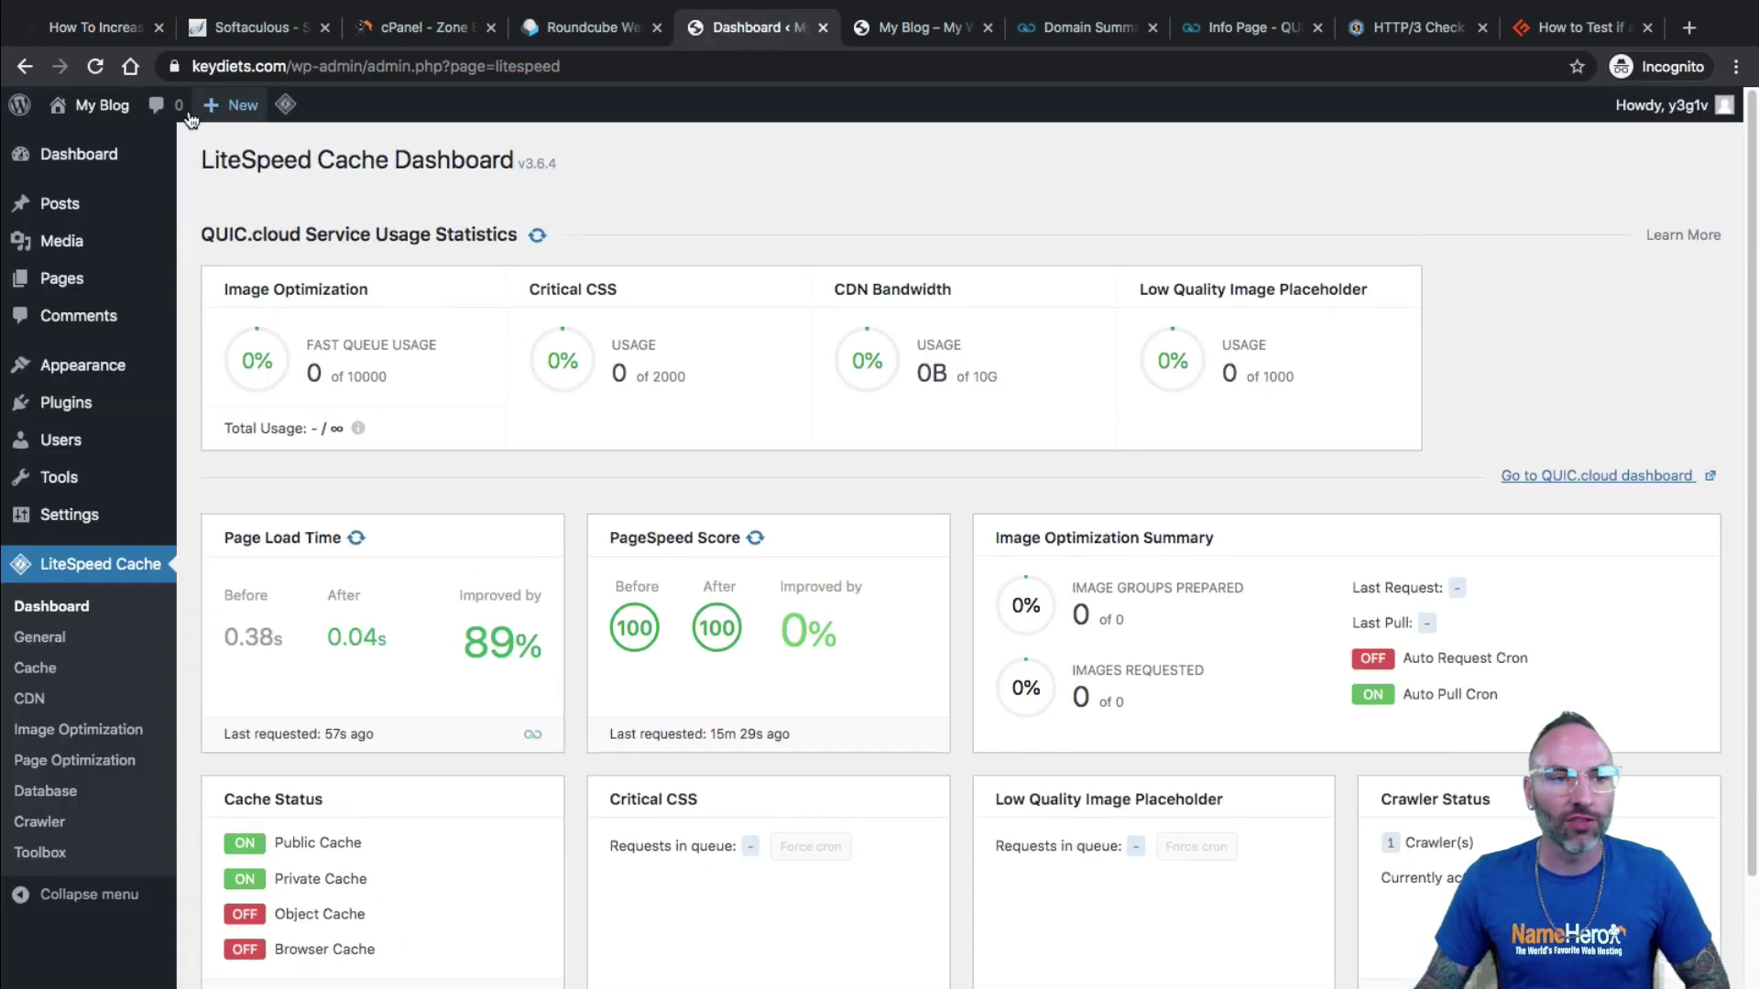
{"action": "left_click", "coordinate": [94, 67]}
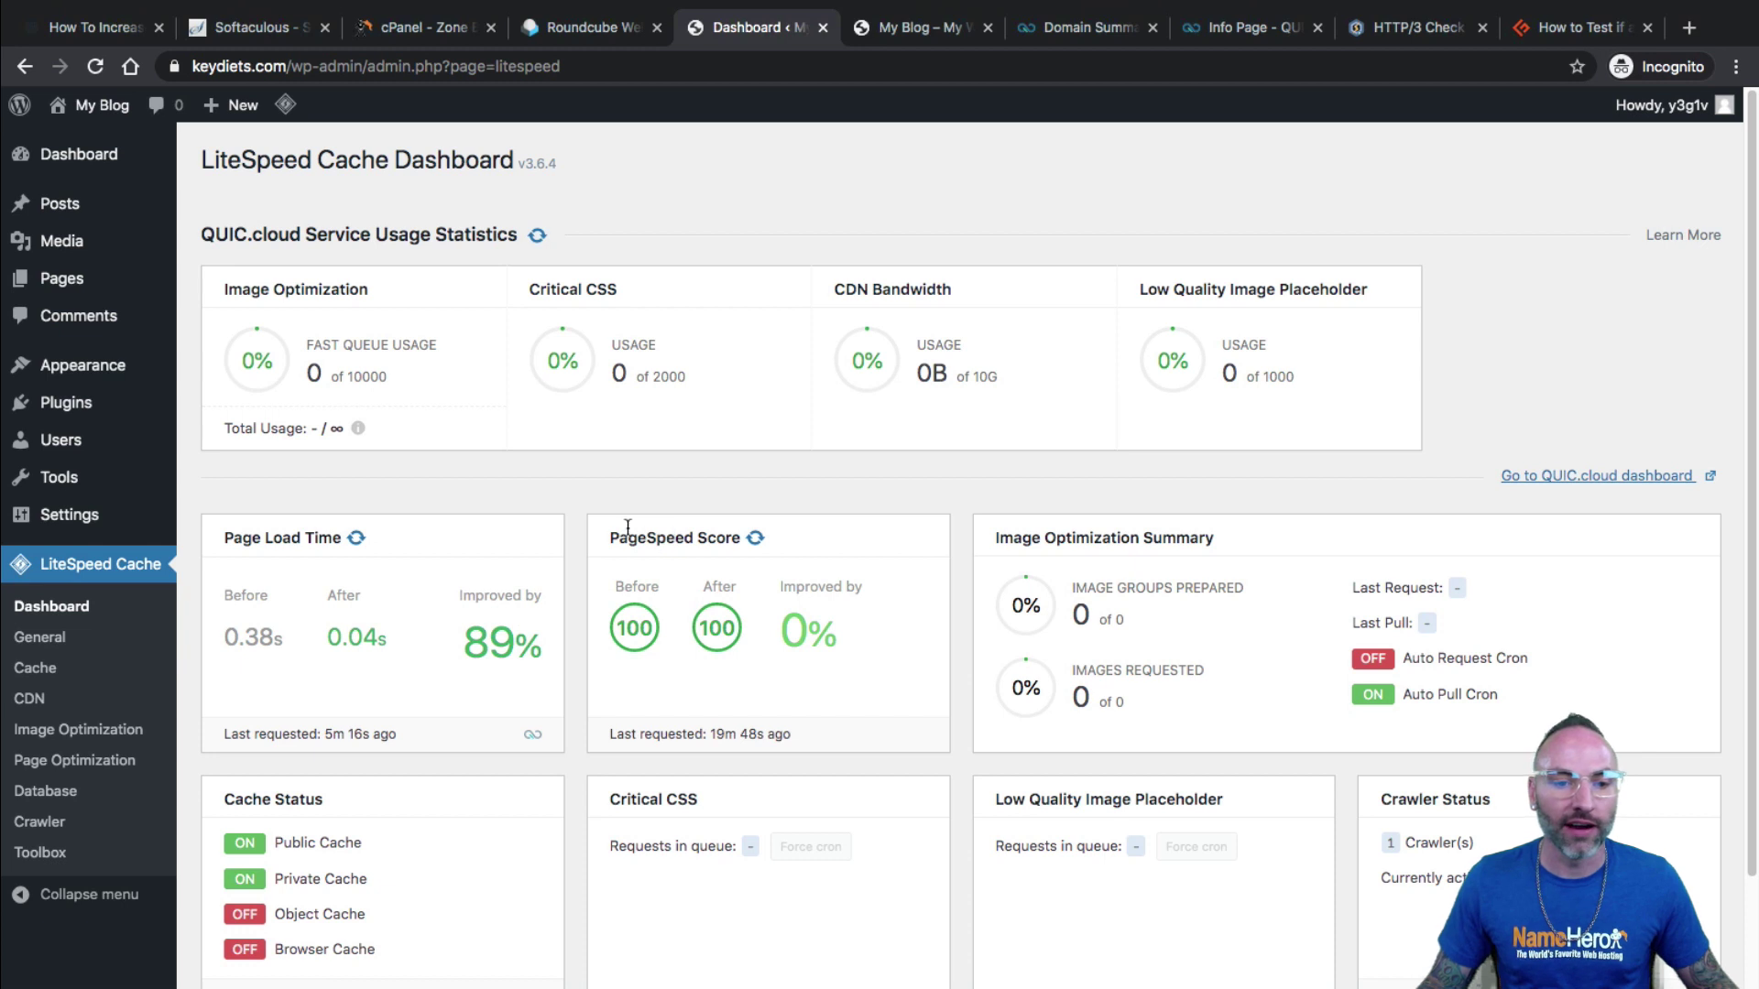
{"action": "scroll", "coordinate": [597, 477], "scroll_direction": "down", "scroll_amount": 3}
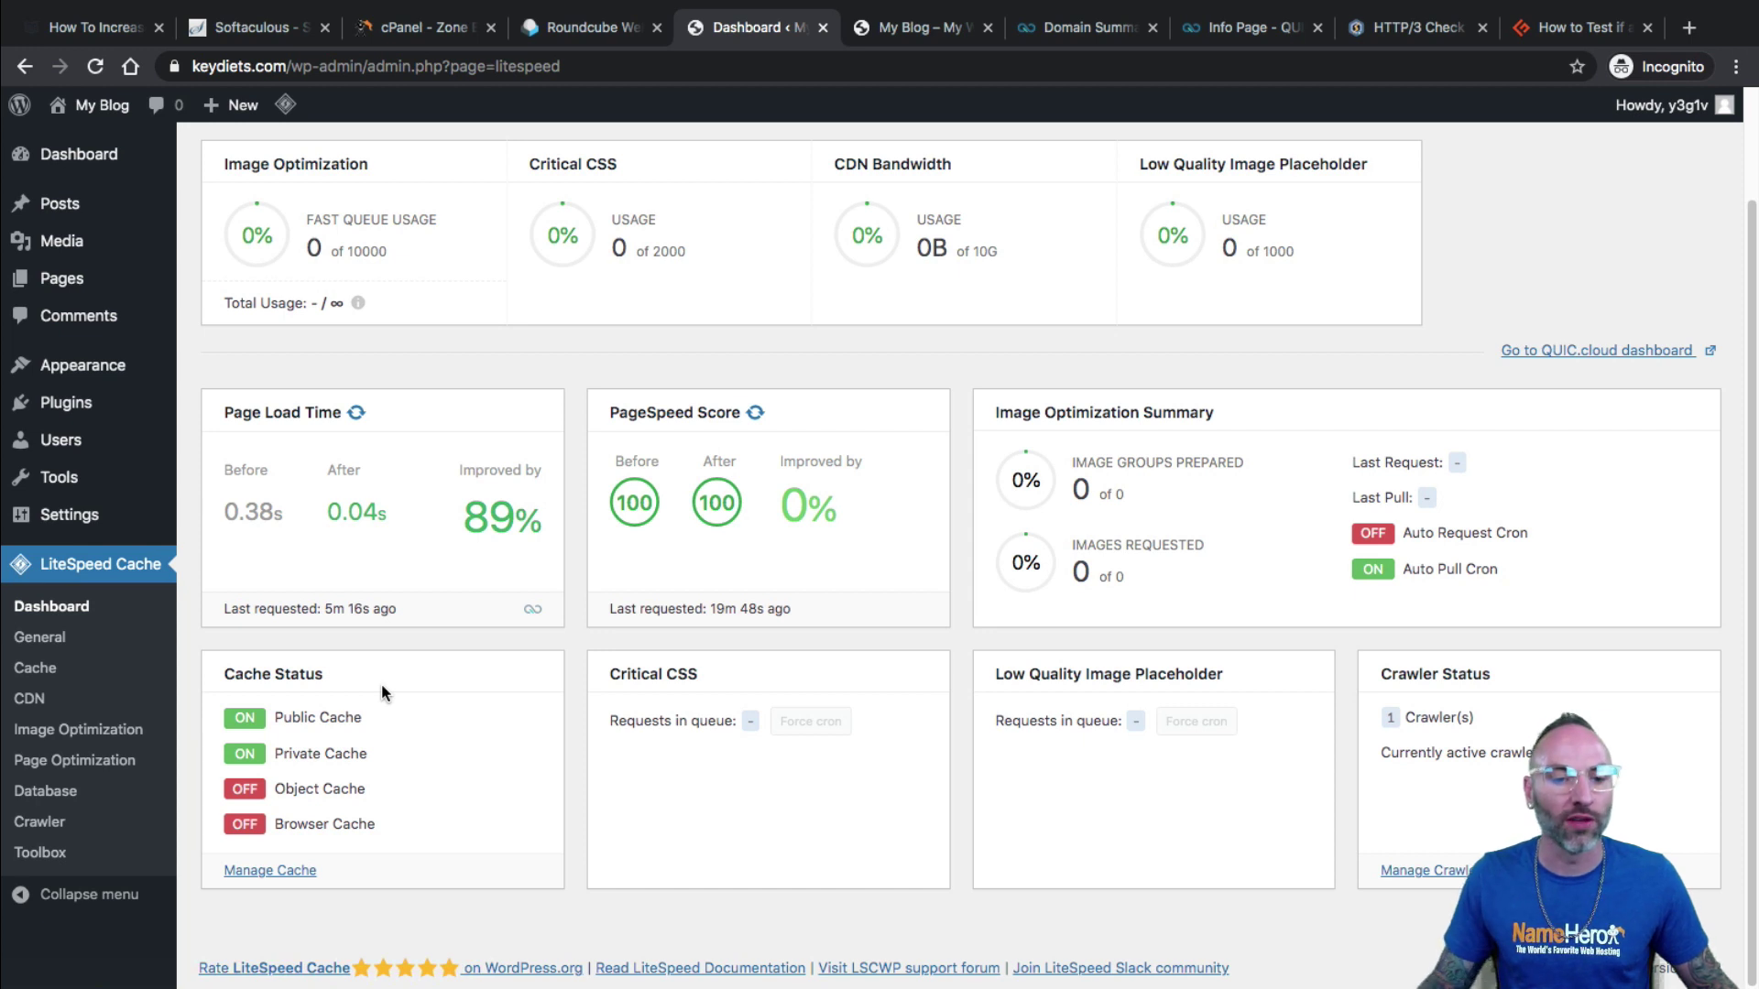
{"action": "scroll", "coordinate": [852, 728], "scroll_direction": "up", "scroll_amount": 3}
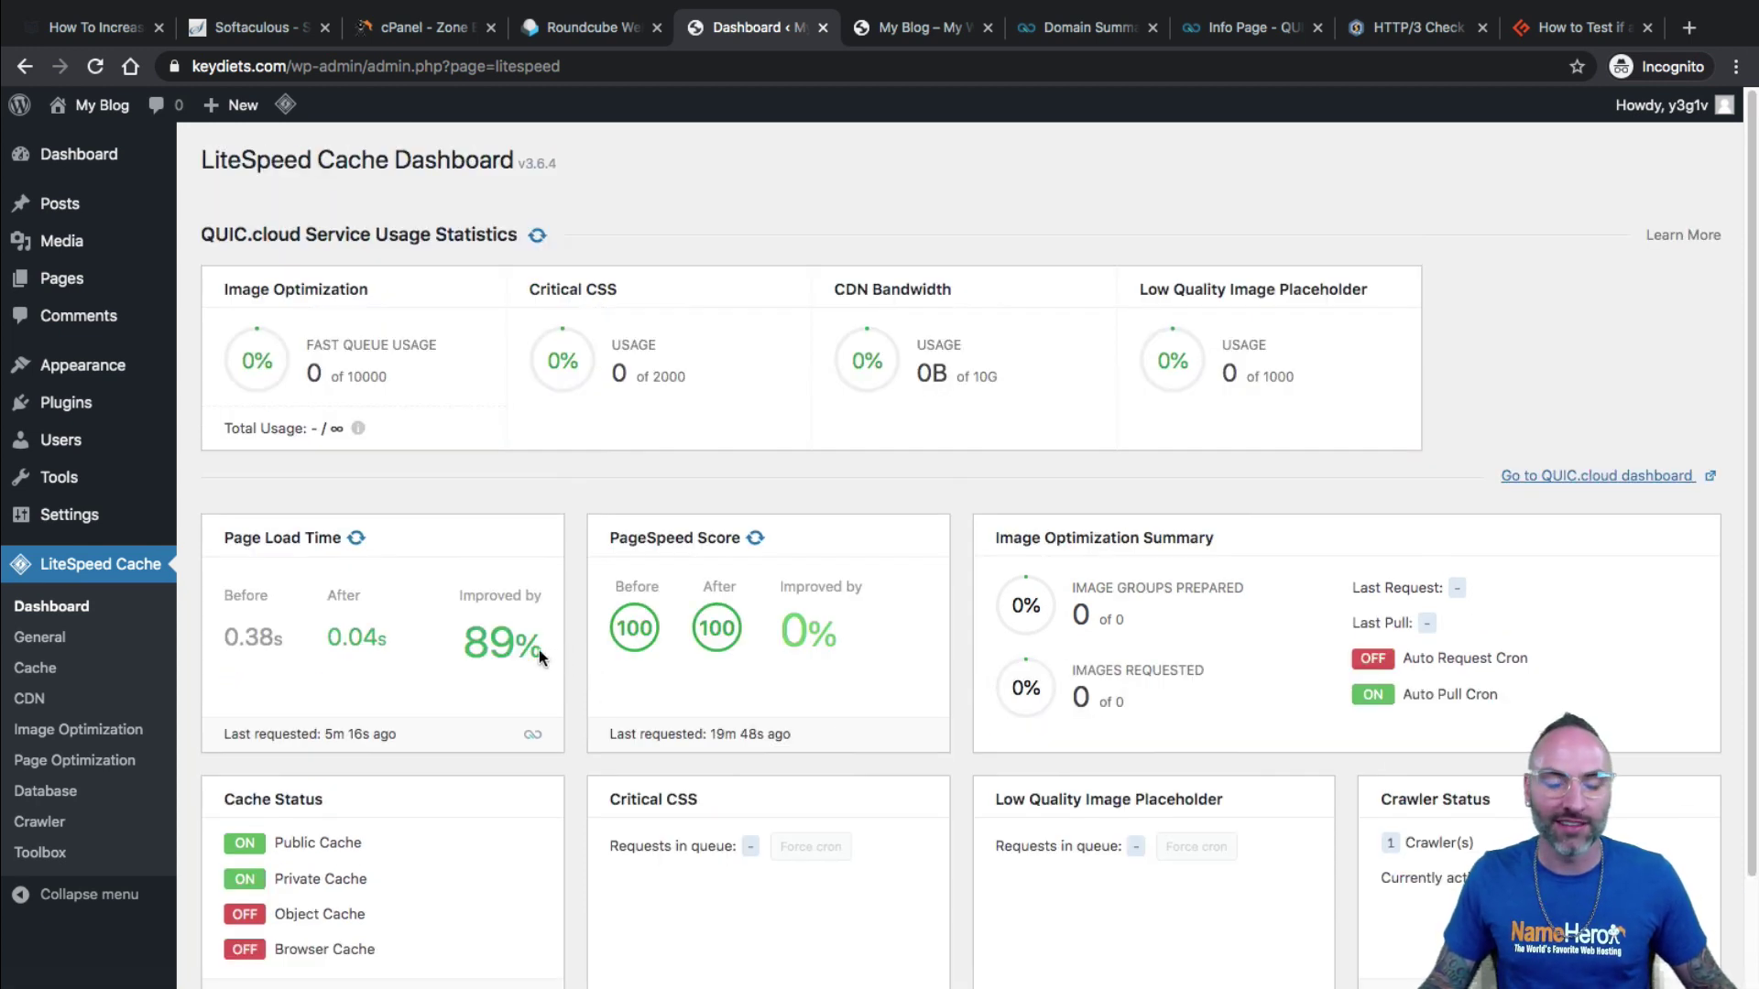
Highlight the 89% page load improvement and the 0.38s before and 0.04s after load times.
{"action": "left_click_drag", "start_coordinate": [539, 650], "coordinate": [467, 612]}
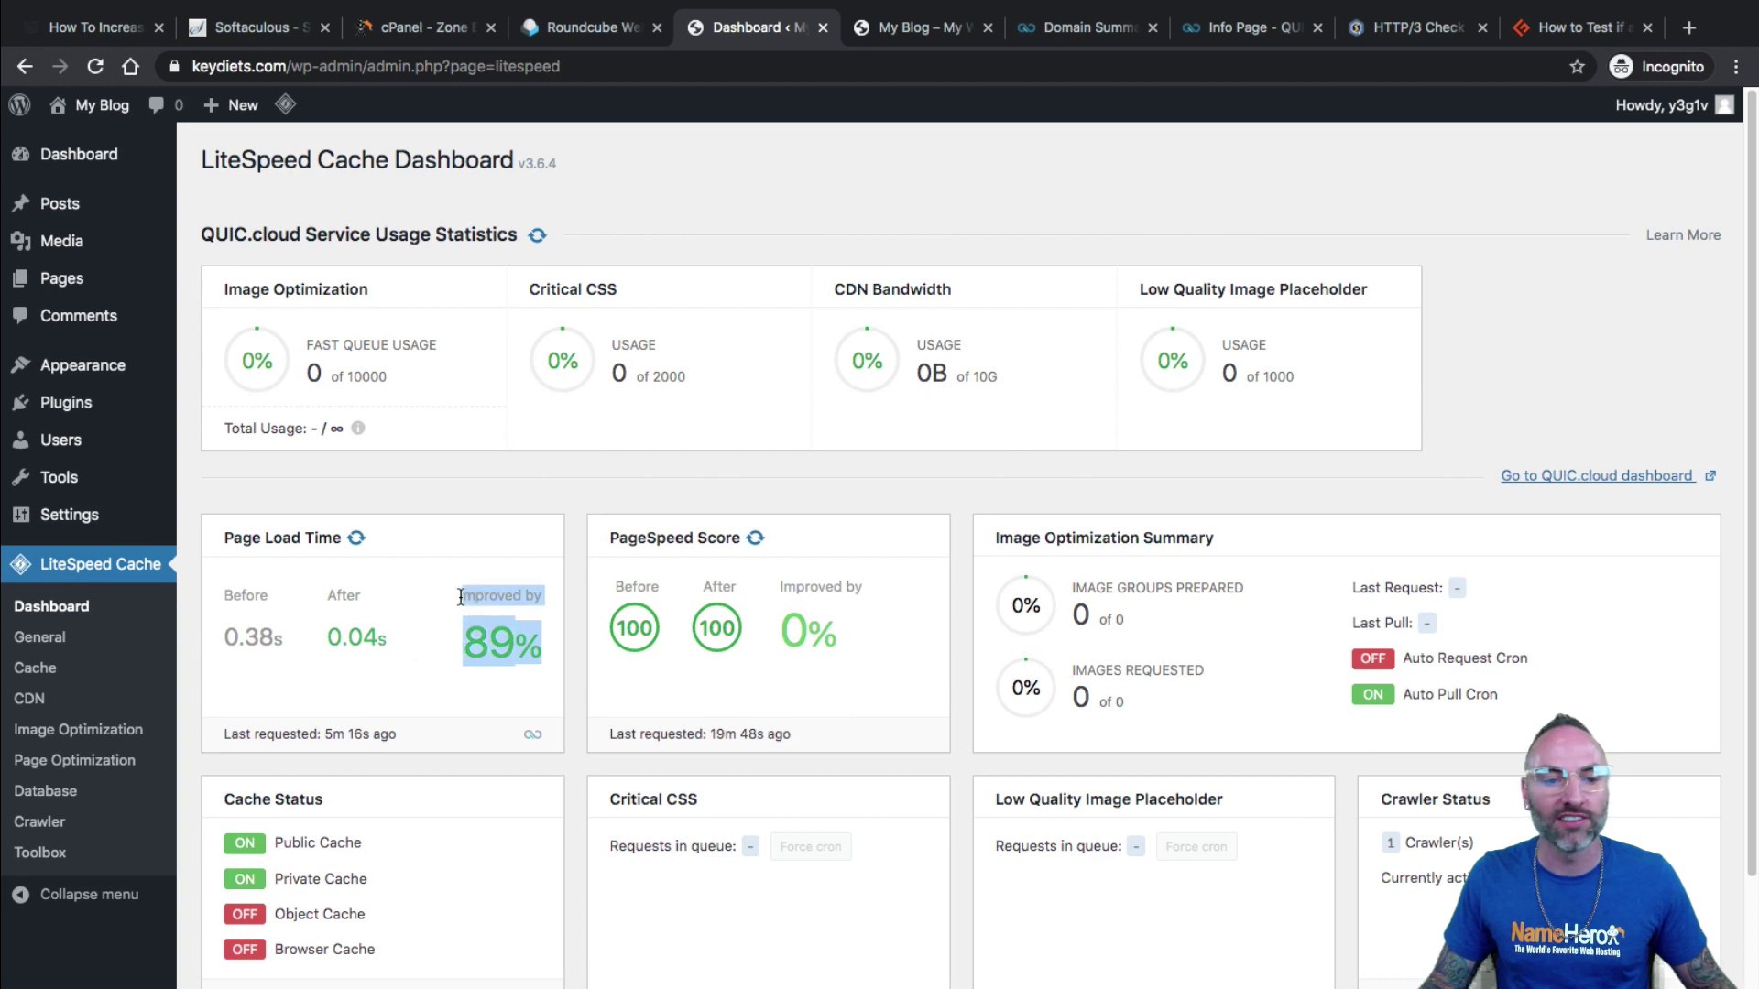
{"action": "left_click", "coordinate": [284, 640]}
{"action": "left_click_drag", "start_coordinate": [282, 639], "coordinate": [245, 634]}
{"action": "left_click_drag", "start_coordinate": [364, 636], "coordinate": [408, 633]}
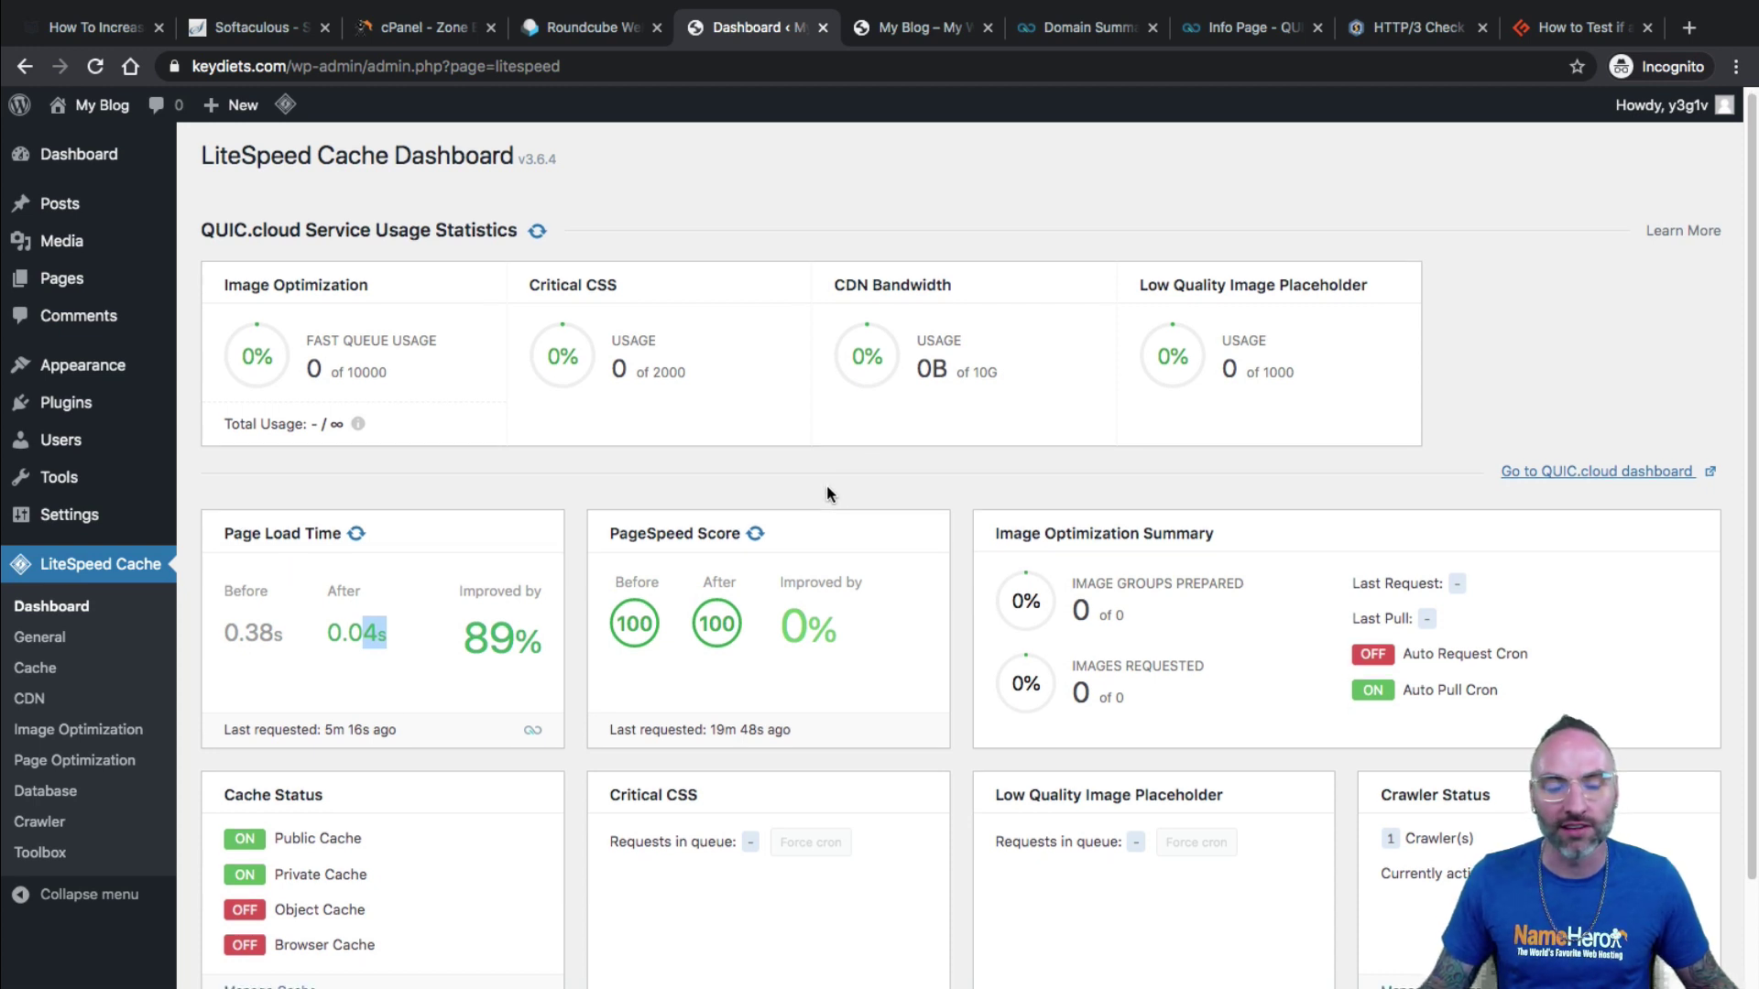
{"action": "scroll", "coordinate": [826, 486], "scroll_direction": "down", "scroll_amount": 1}
{"action": "scroll", "coordinate": [830, 469], "scroll_direction": "up", "scroll_amount": 1}
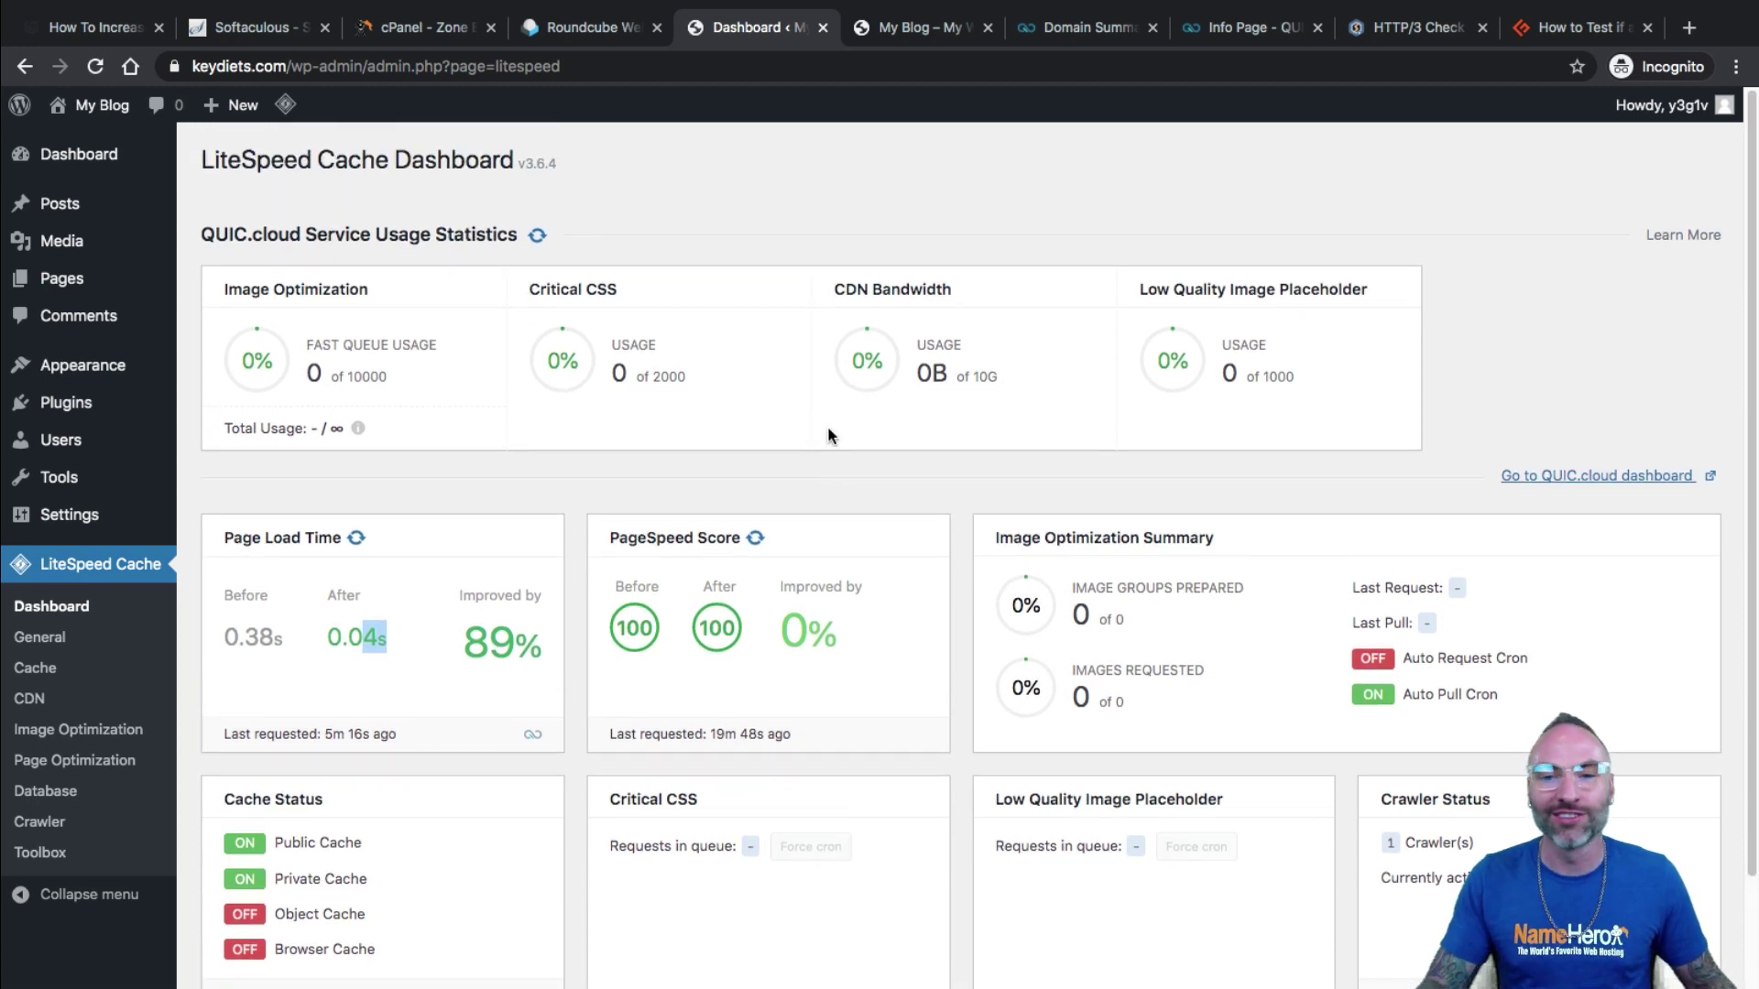